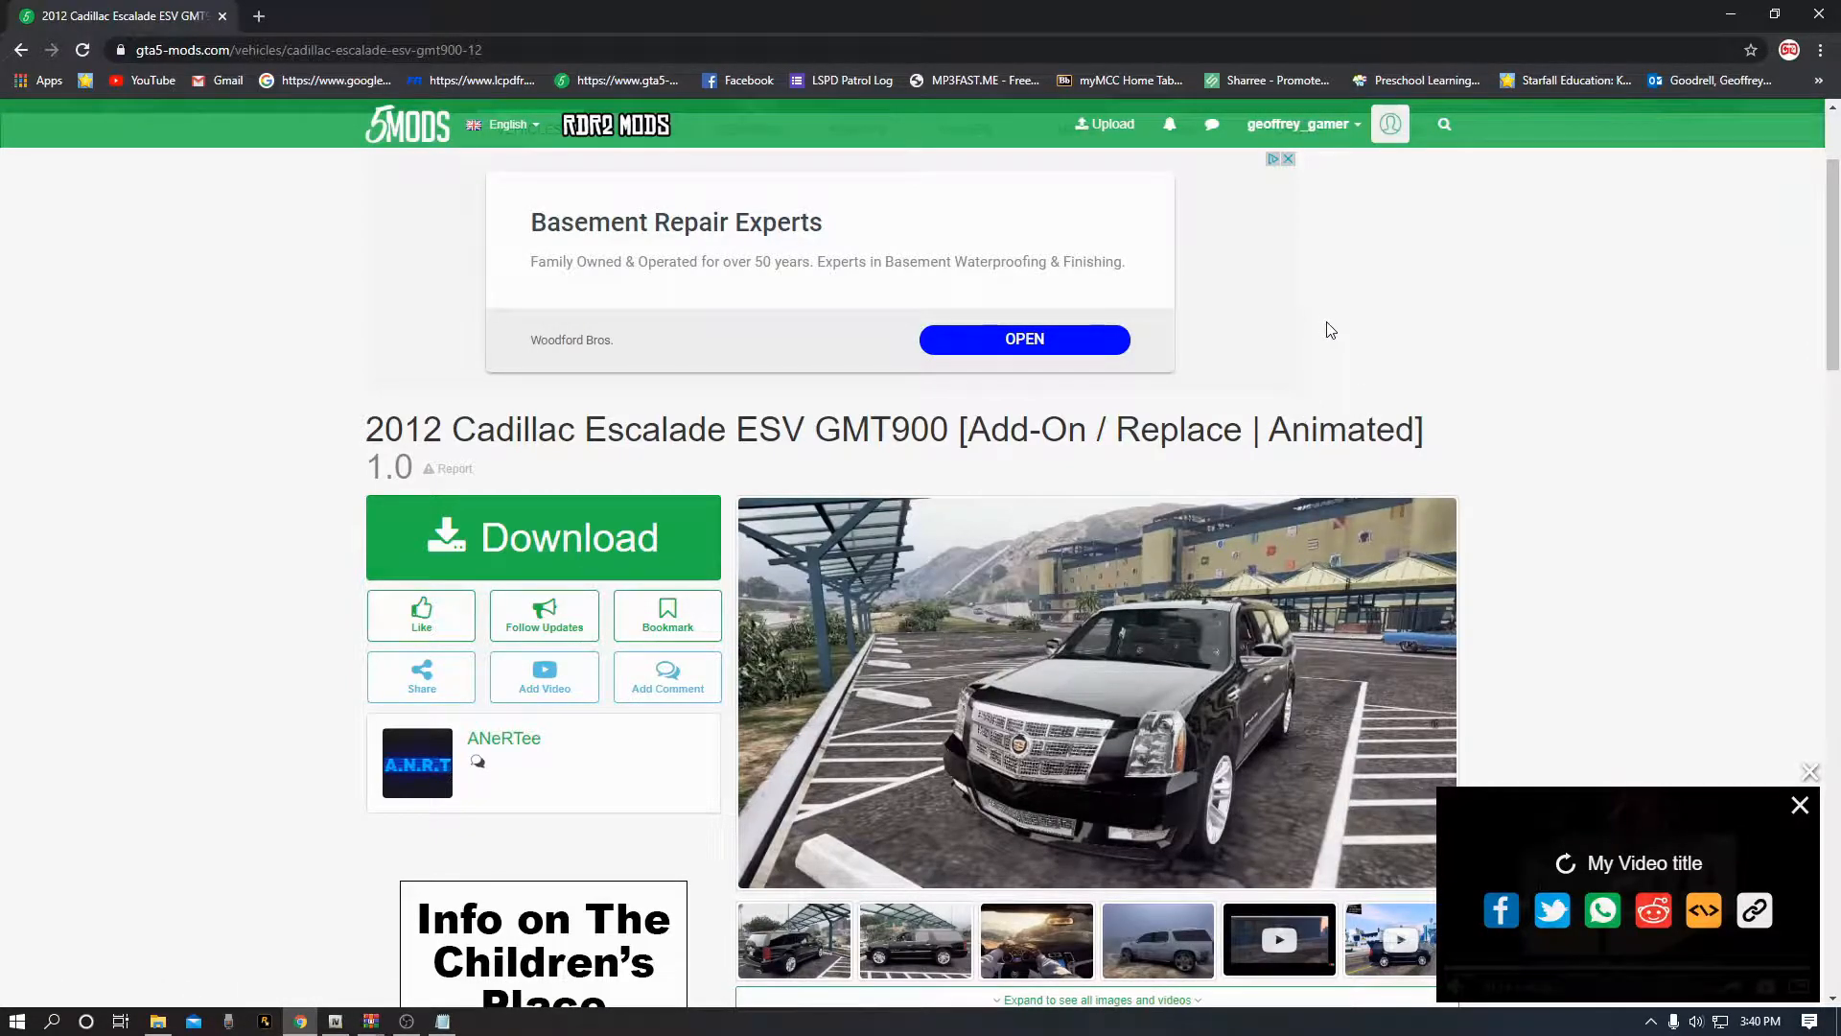
# Search the GTA 5 mods site for "jeep"
pyautogui.scroll(2, 1325, 331)
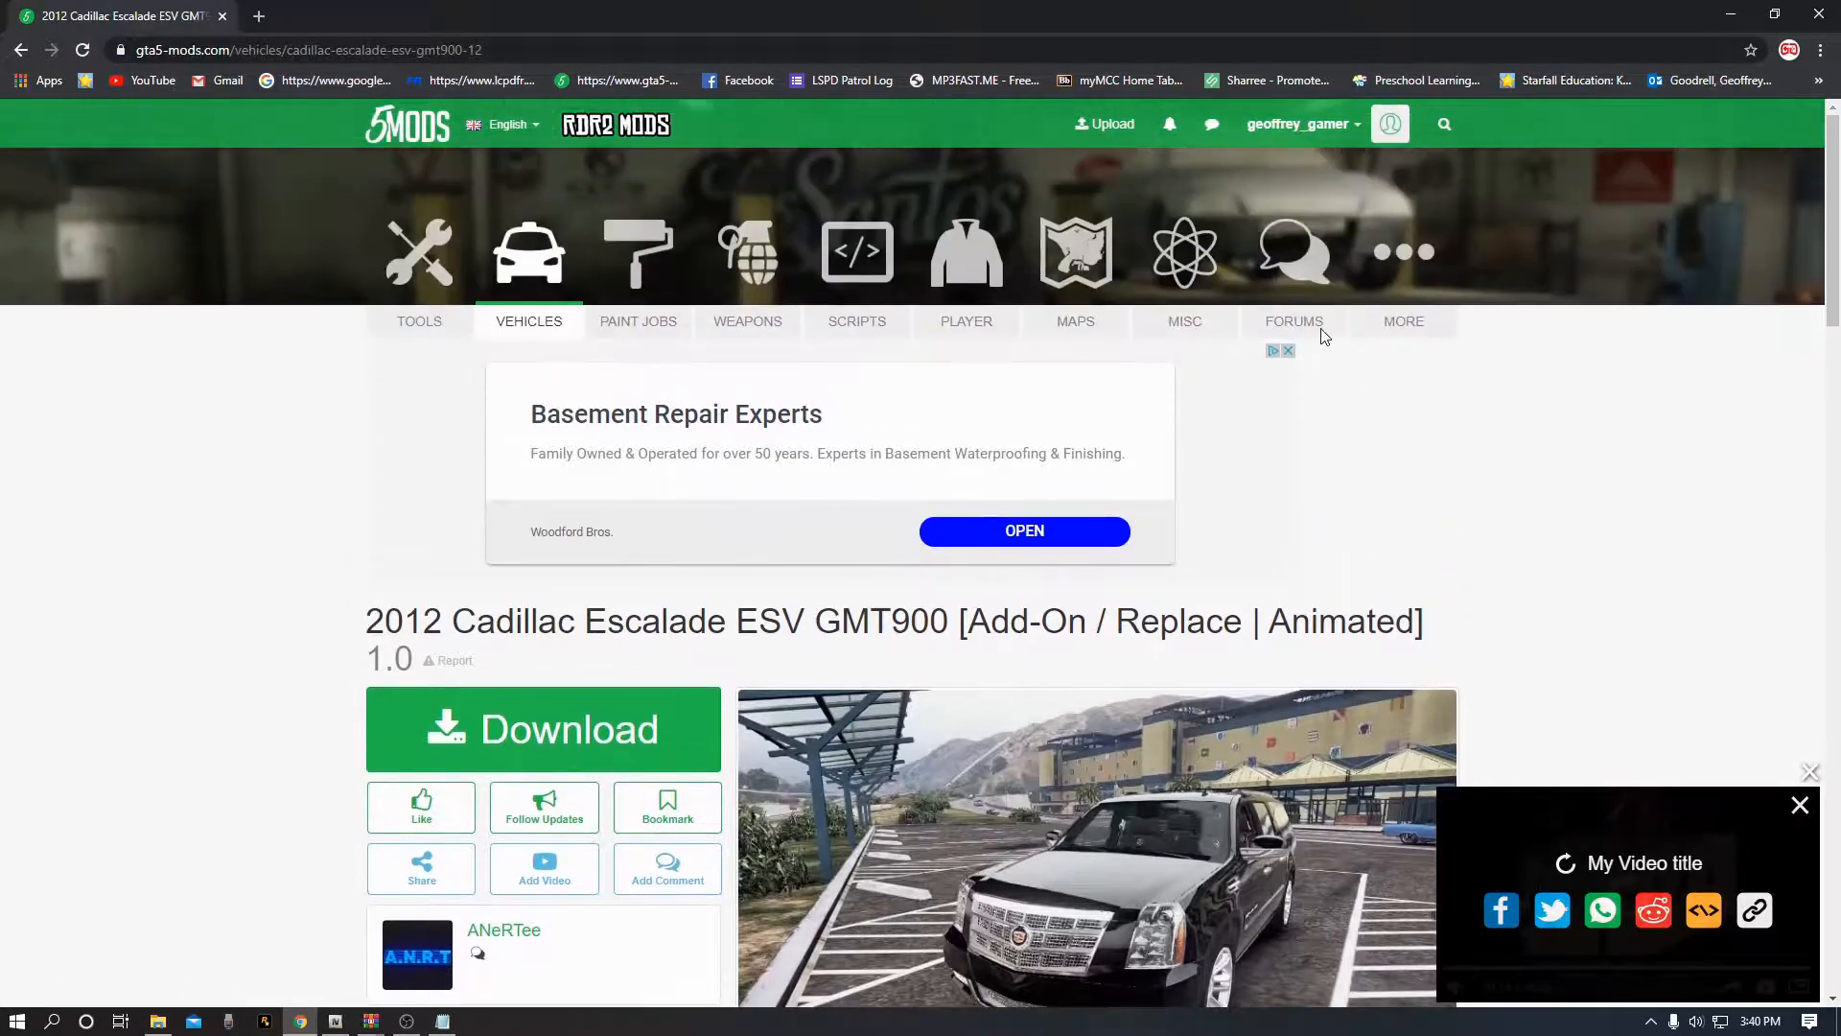
pyautogui.click(1443, 129)
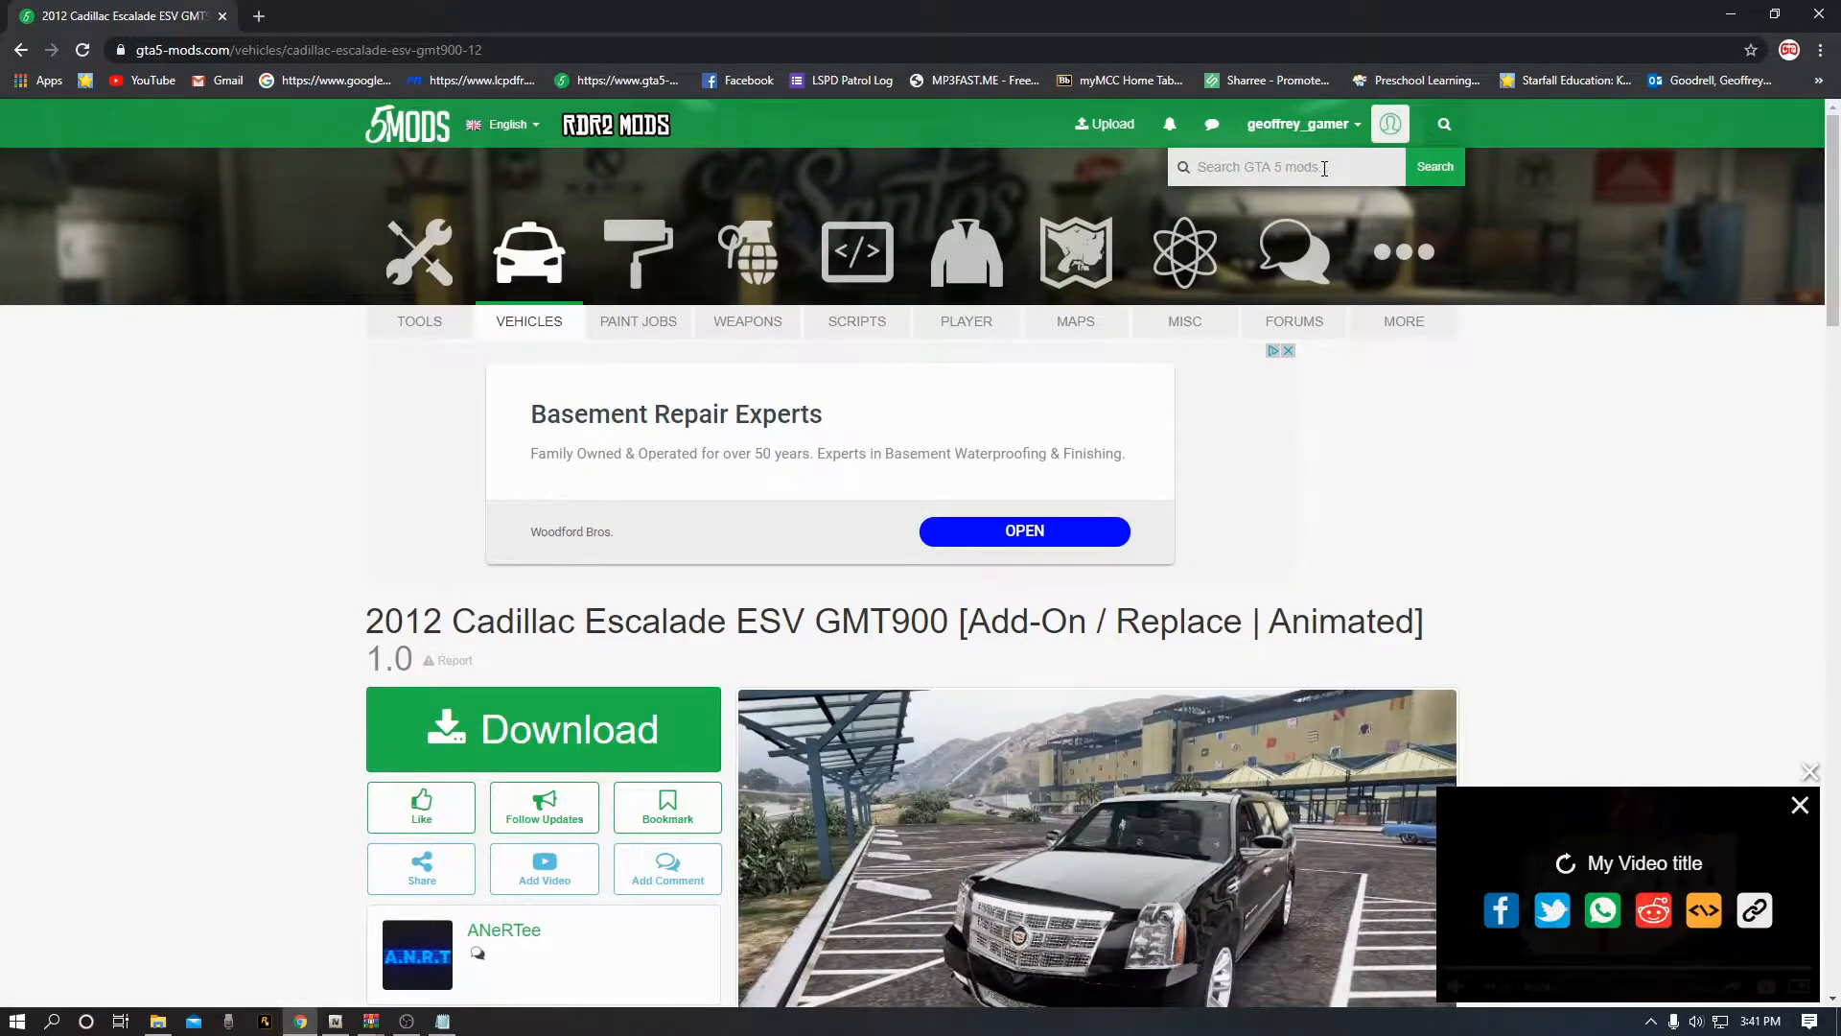
pyautogui.write('jeep')
pyautogui.press('Return')
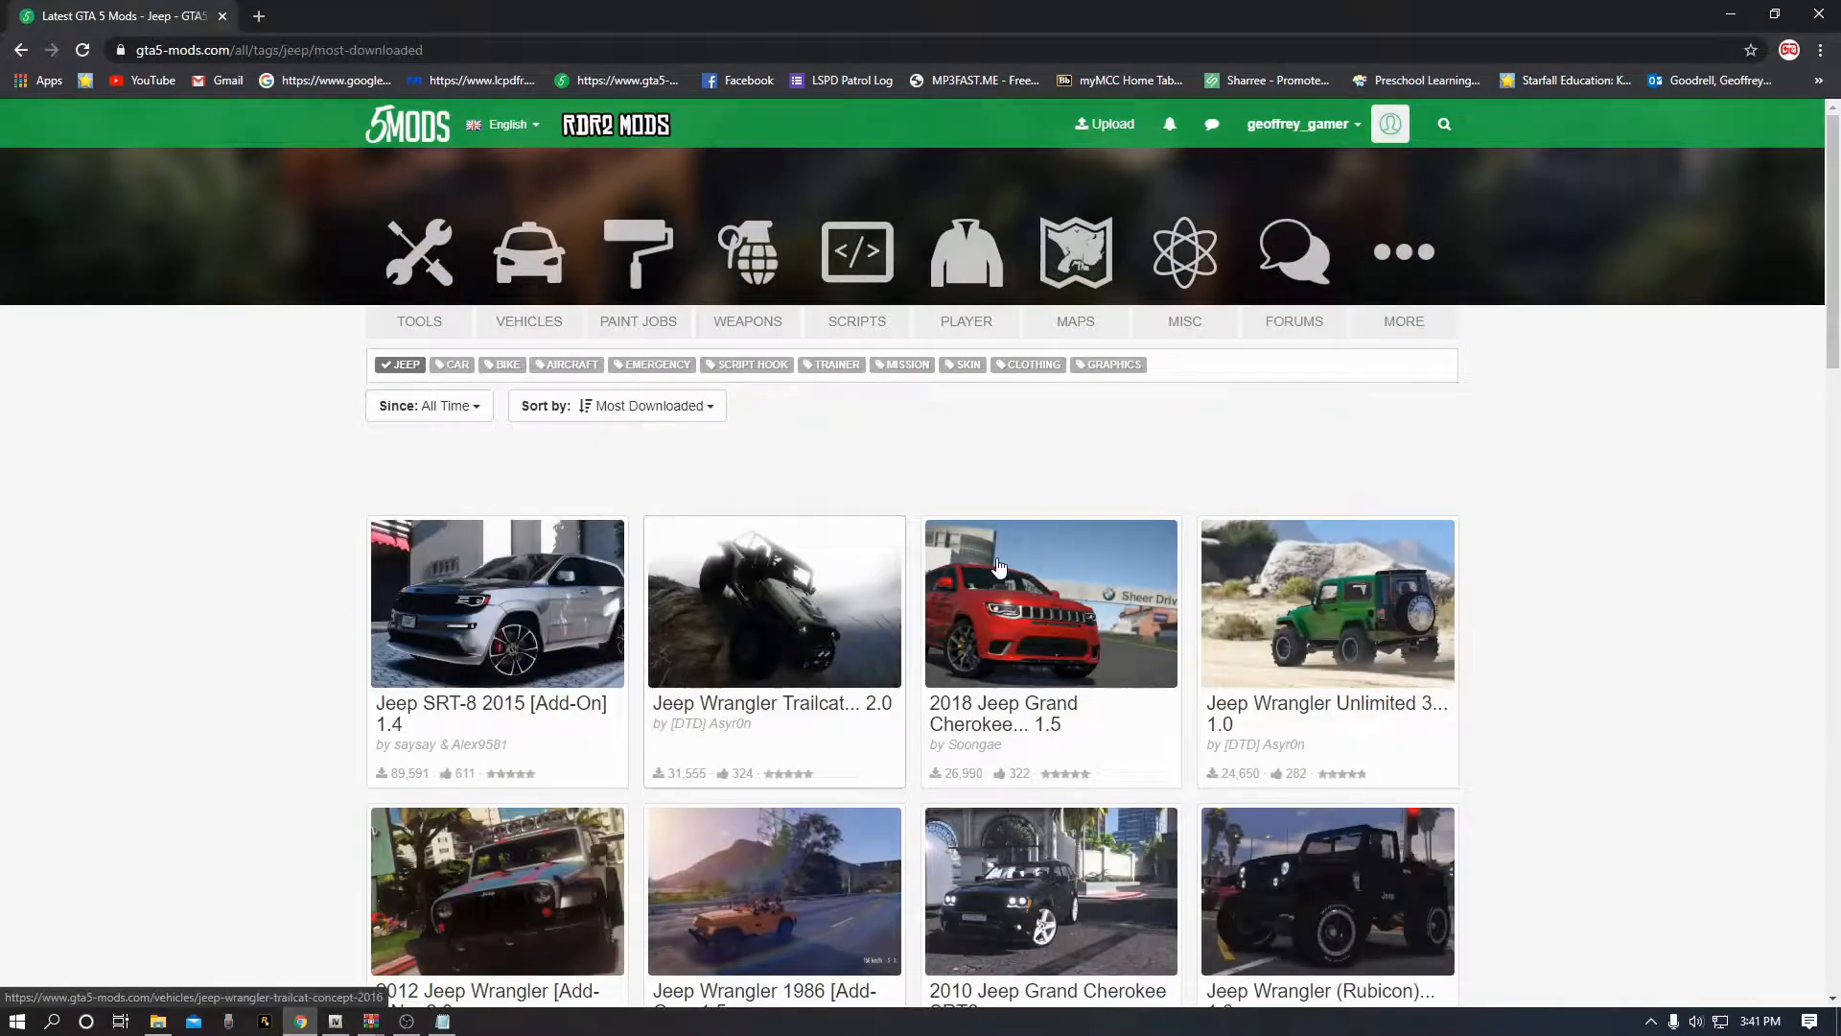
# Look through the most-downloaded jeep mods, comparing the available models and their add-on or replace labels
pyautogui.scroll(-3, 1044, 637)
pyautogui.scroll(3, 1045, 636)
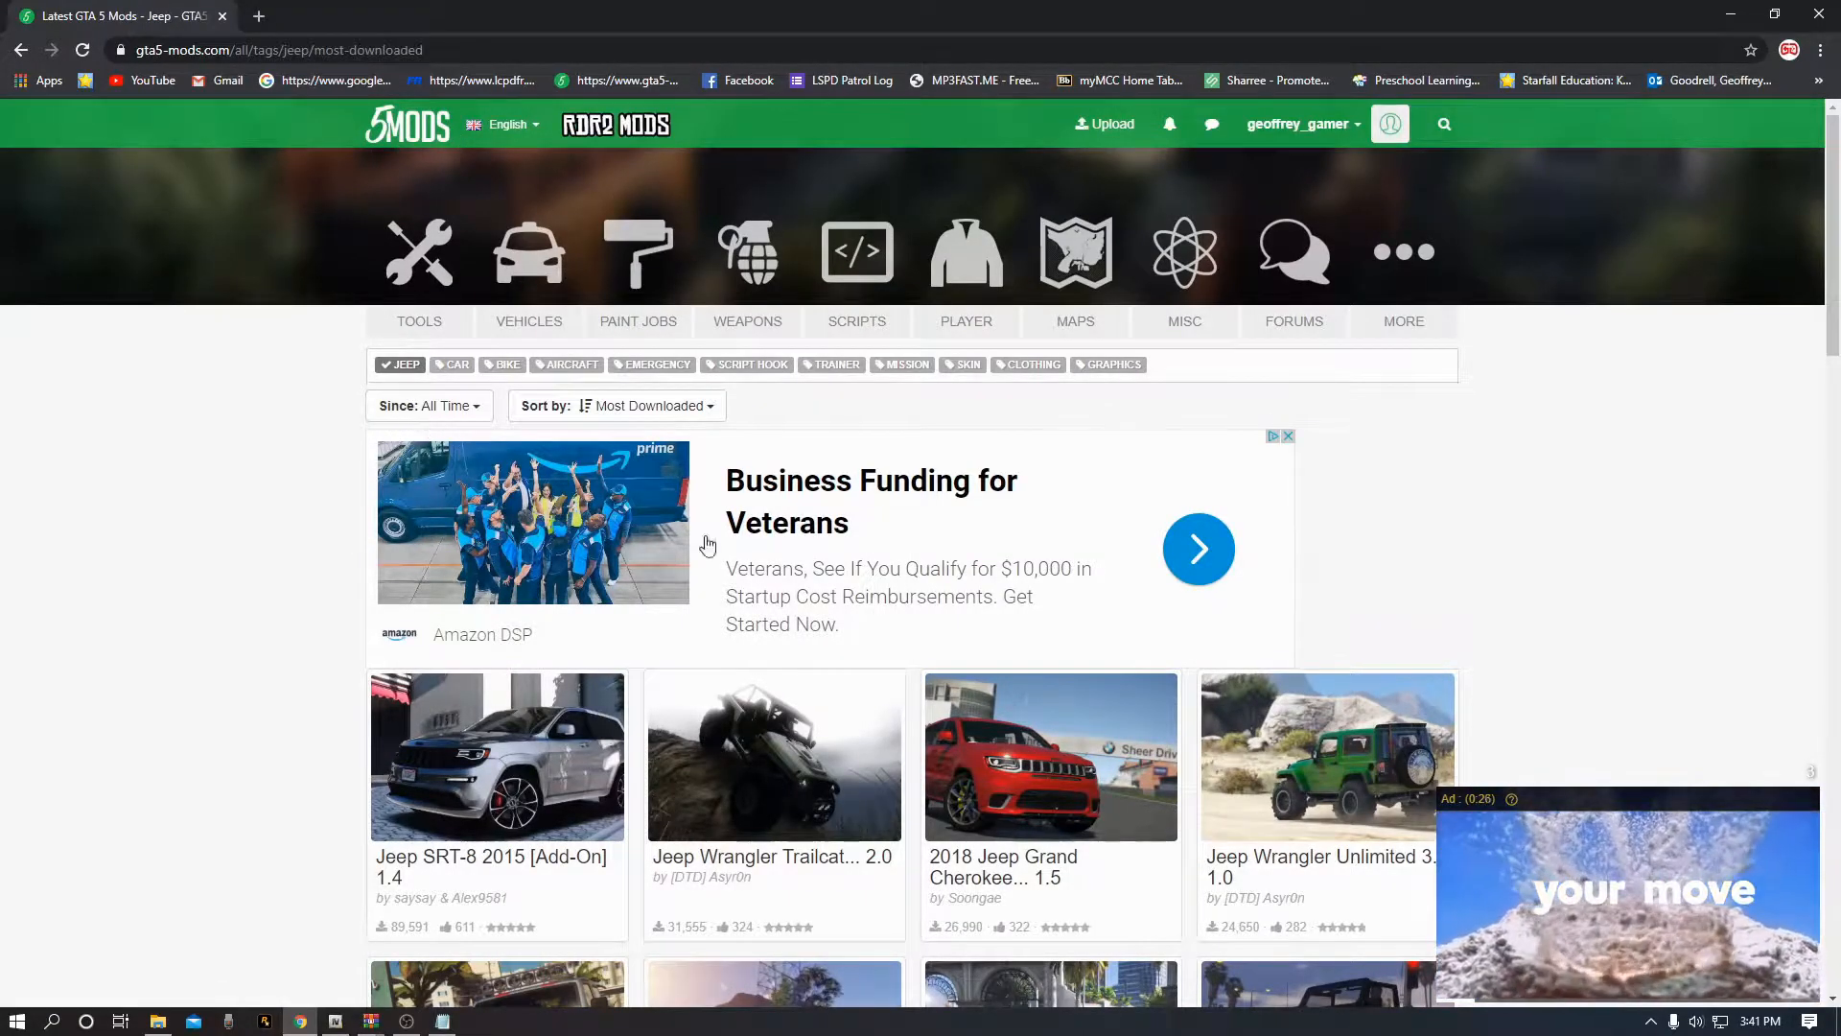
pyautogui.scroll(-5, 681, 537)
pyautogui.scroll(-3, 686, 584)
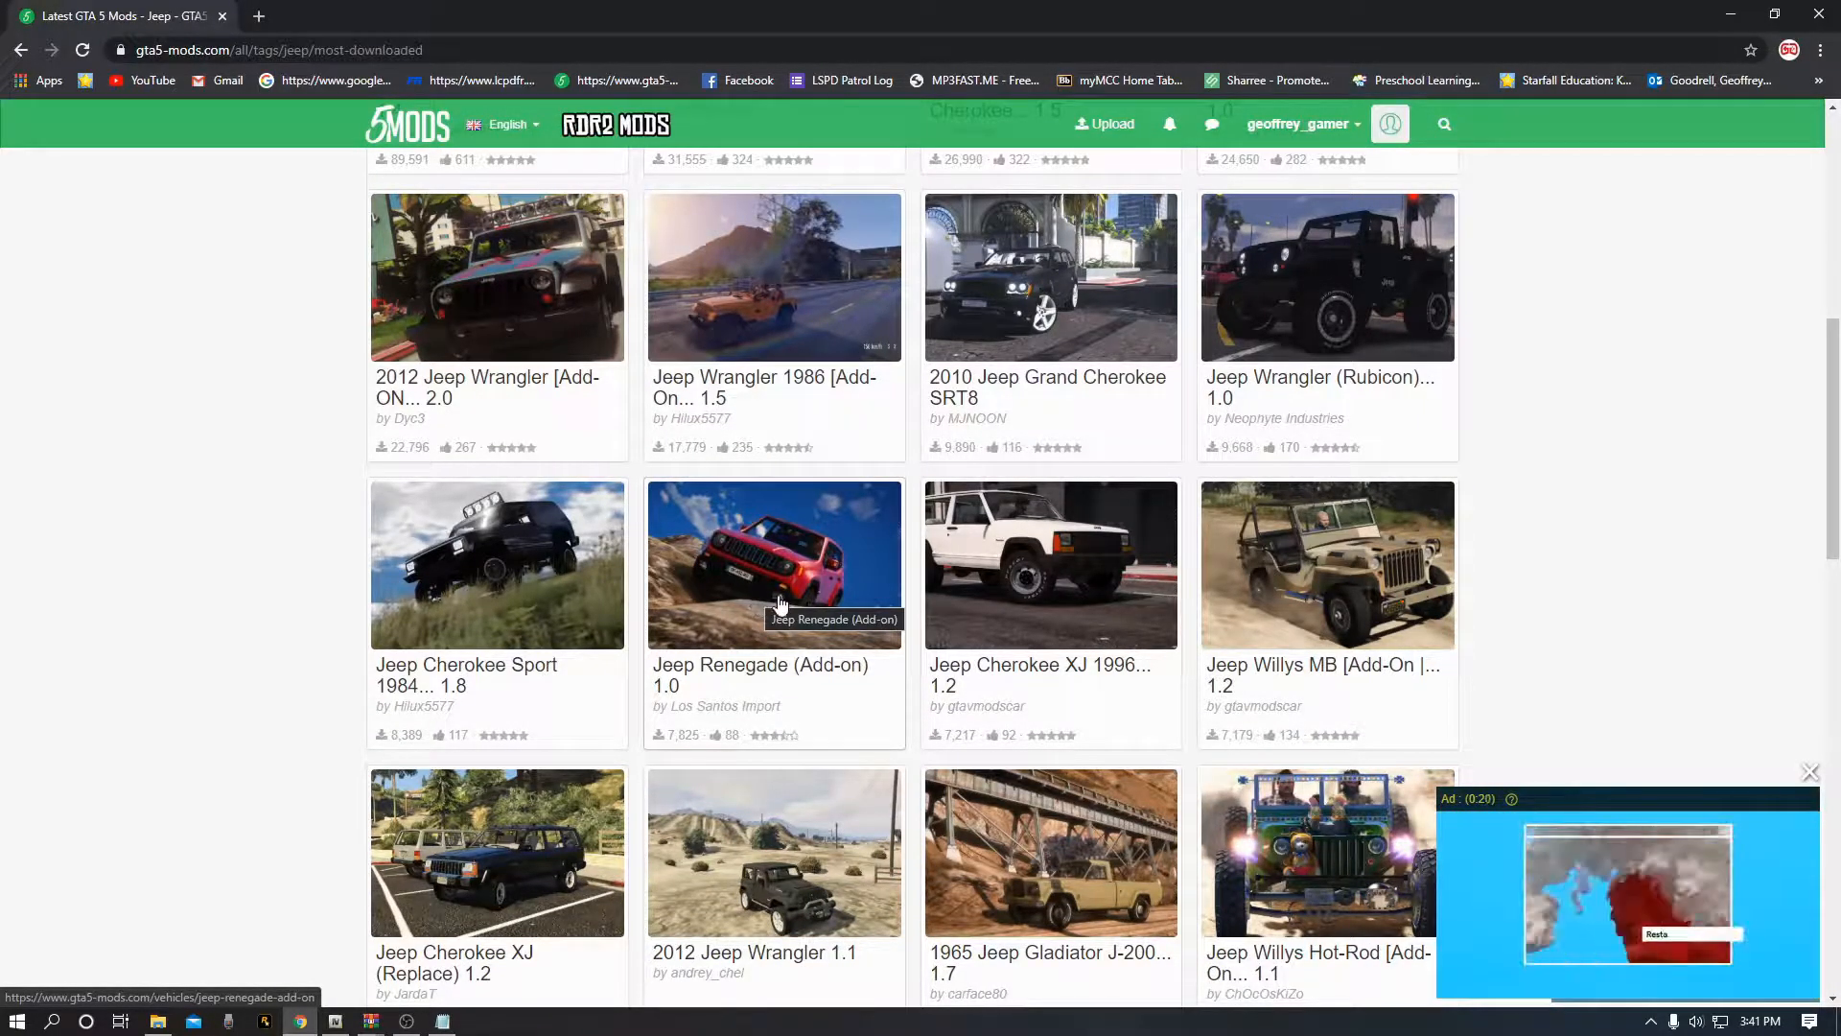
pyautogui.scroll(6, 703, 599)
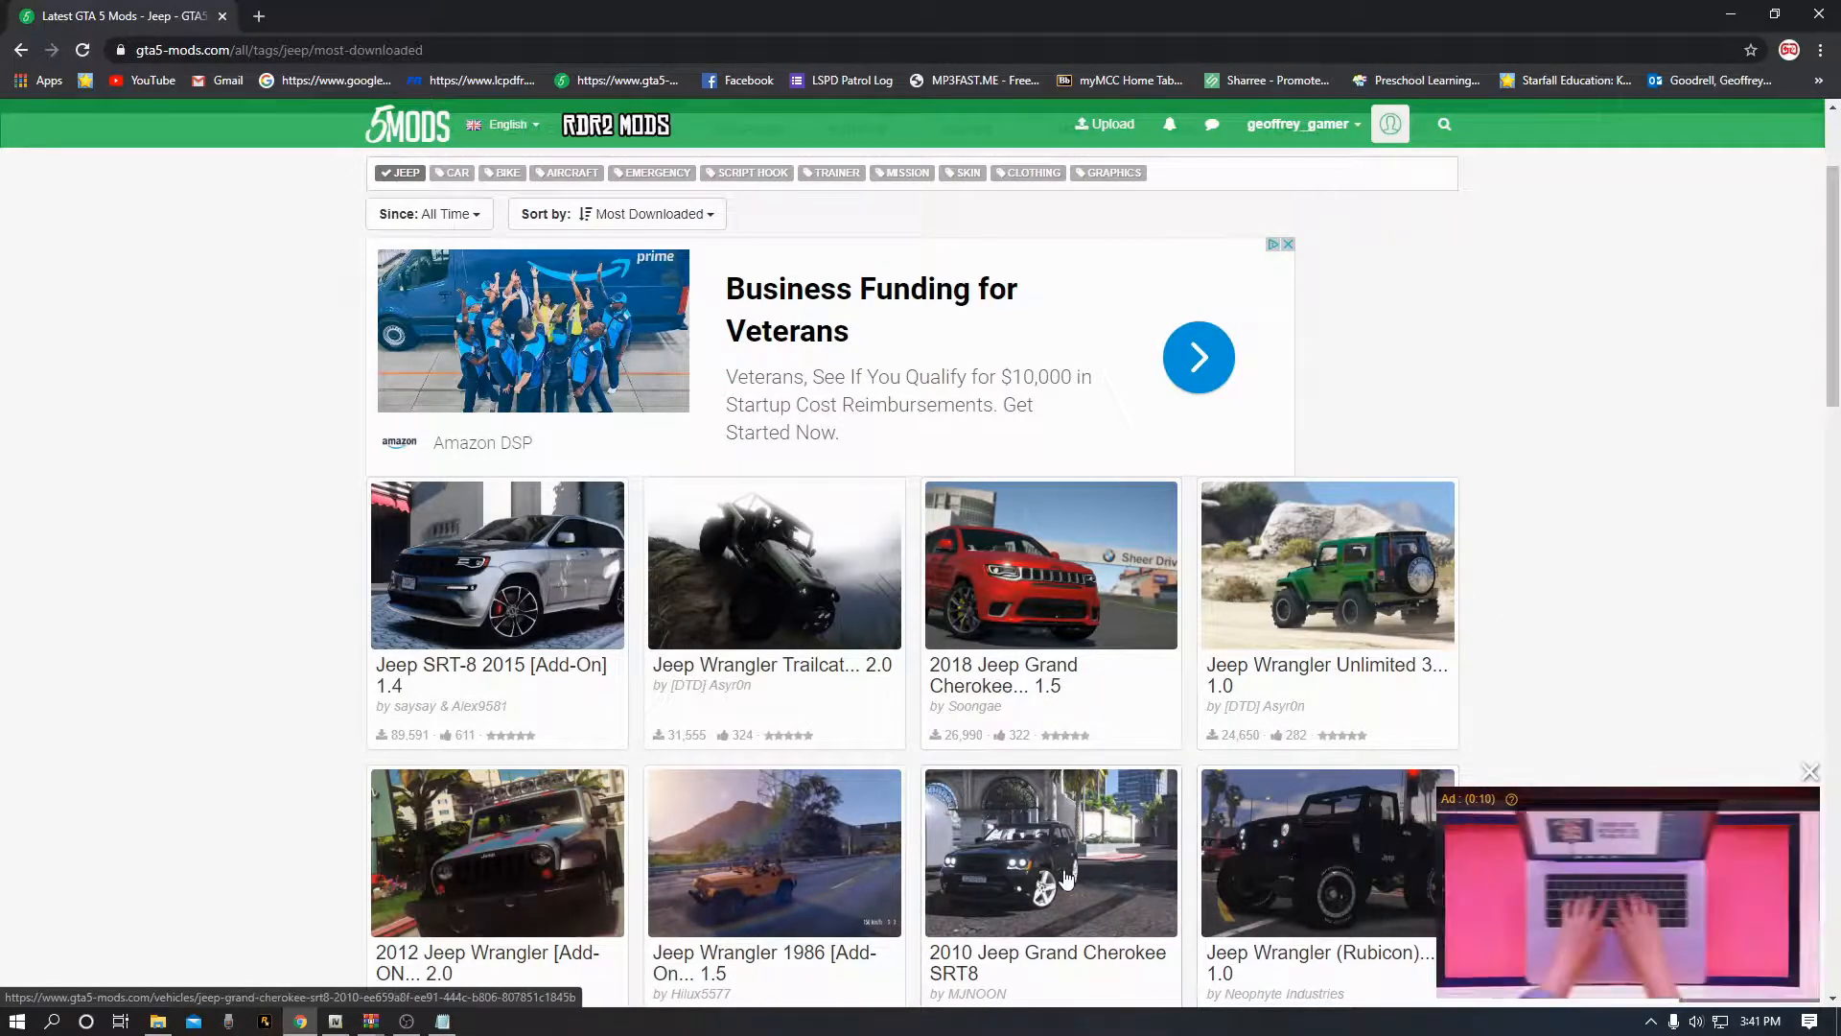
pyautogui.scroll(-6, 1034, 795)
pyautogui.scroll(-4, 1027, 767)
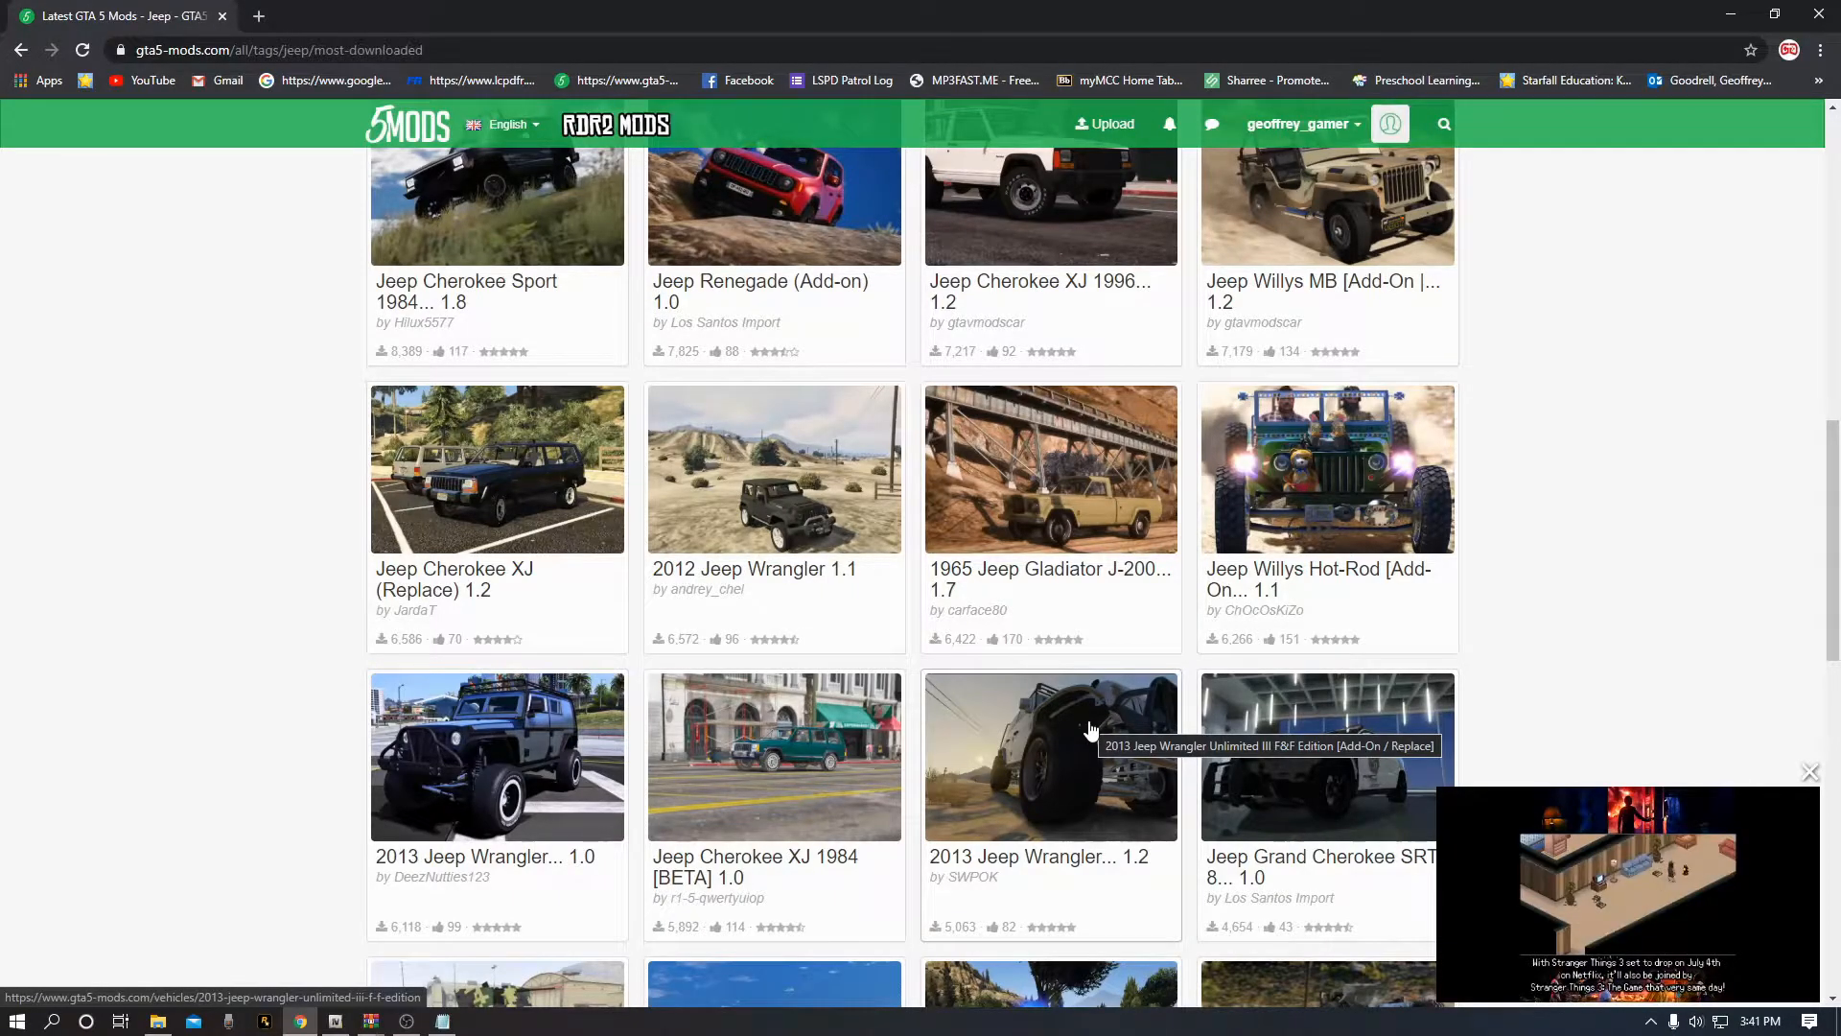
pyautogui.scroll(10, 1102, 499)
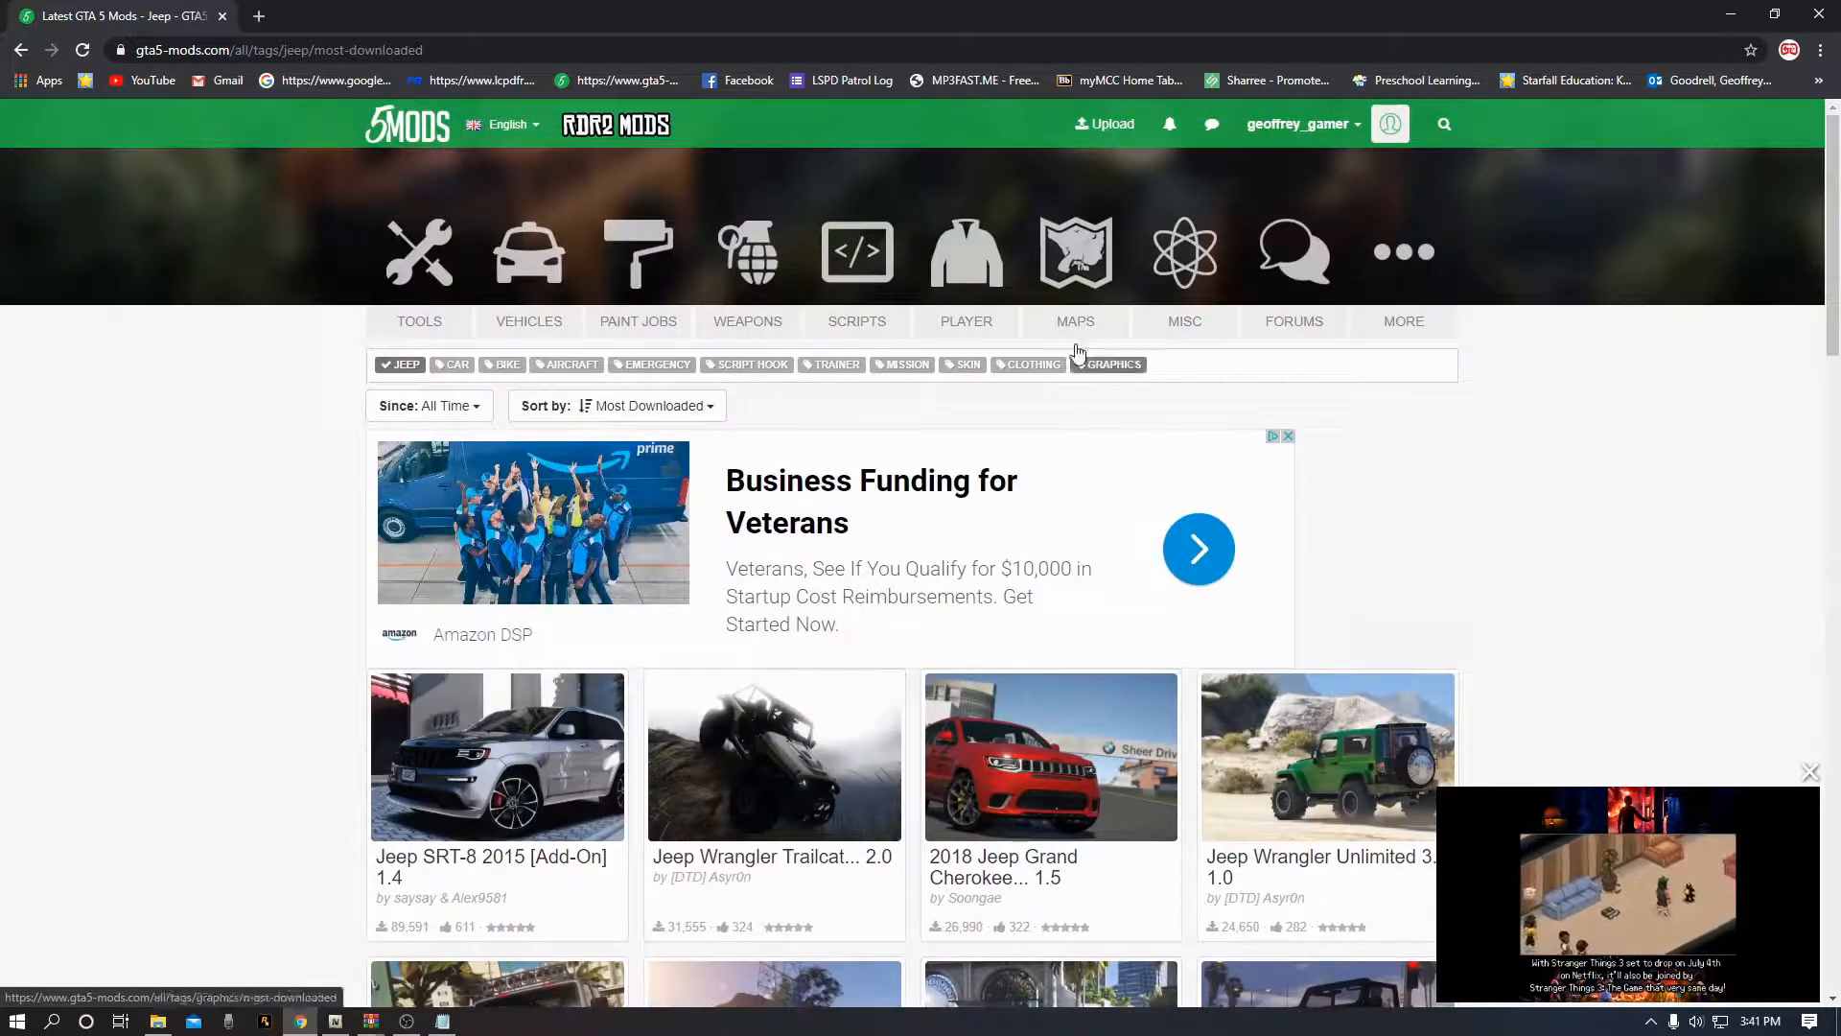
# Return to the 2012 Cadillac Escalade ESV GMT900 mod page and read its description and feature list
pyautogui.click(20, 53)
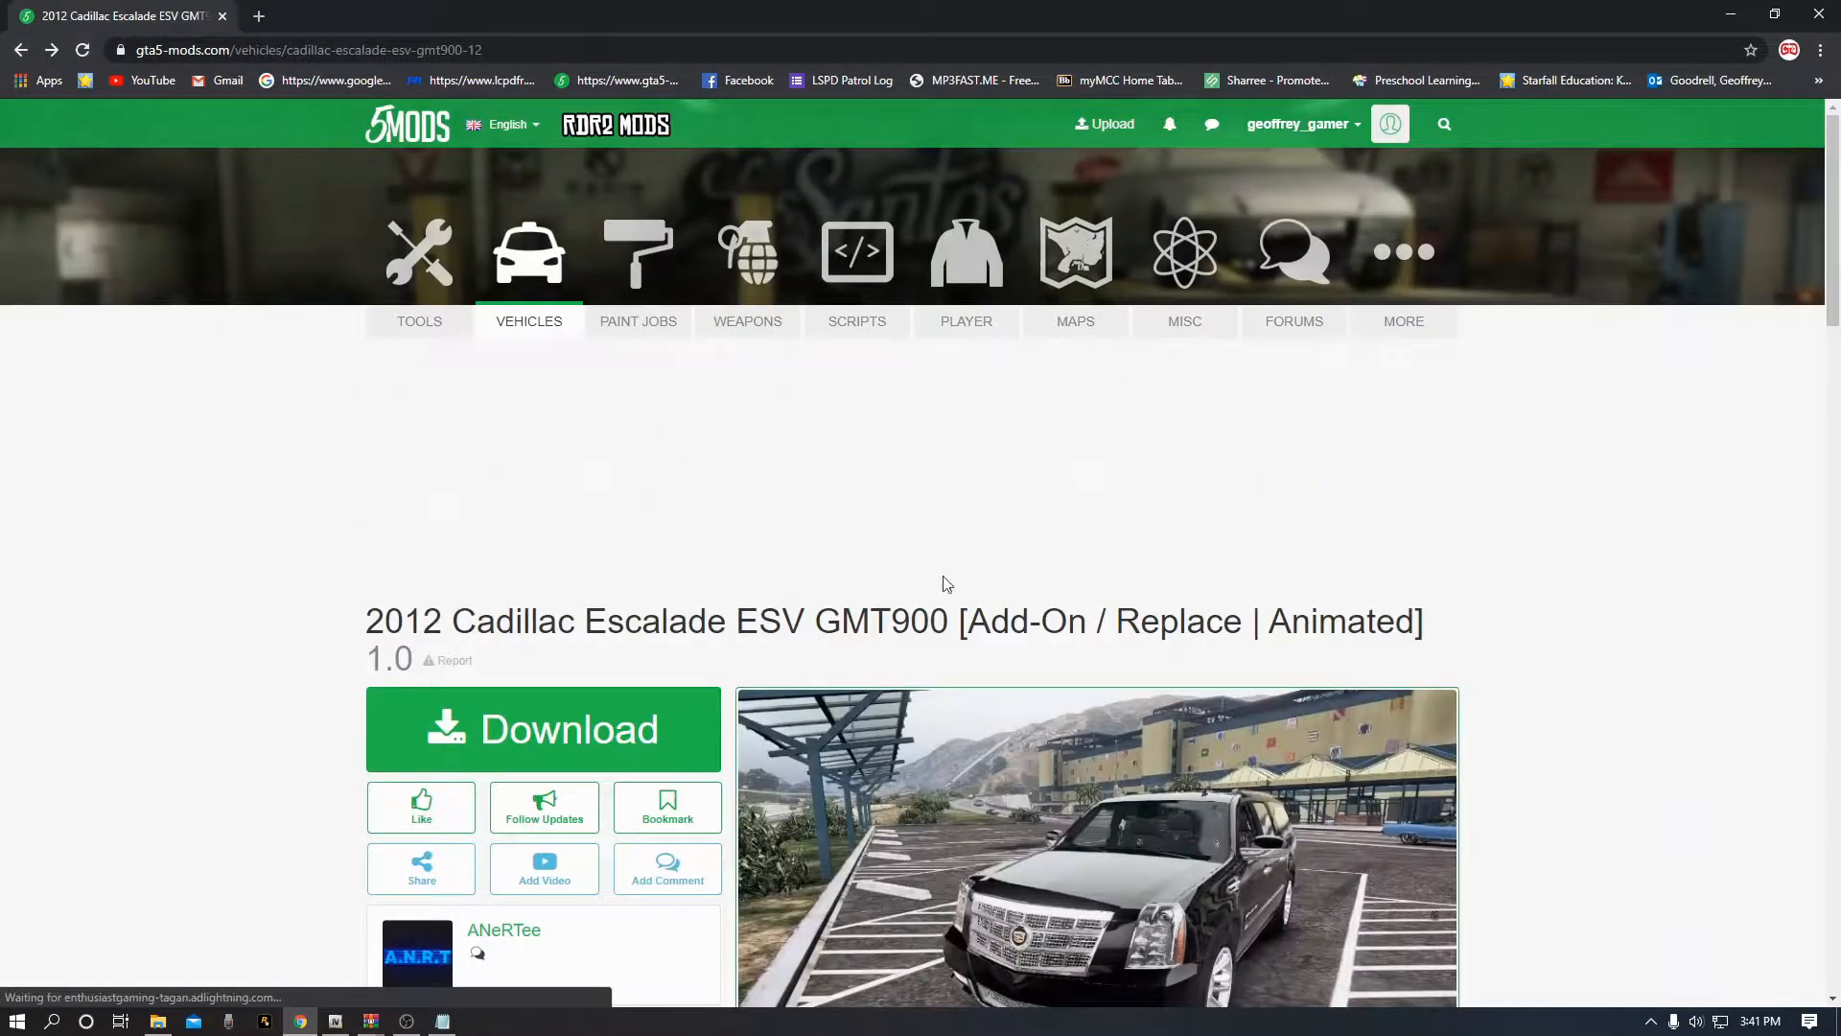
pyautogui.scroll(-6, 954, 566)
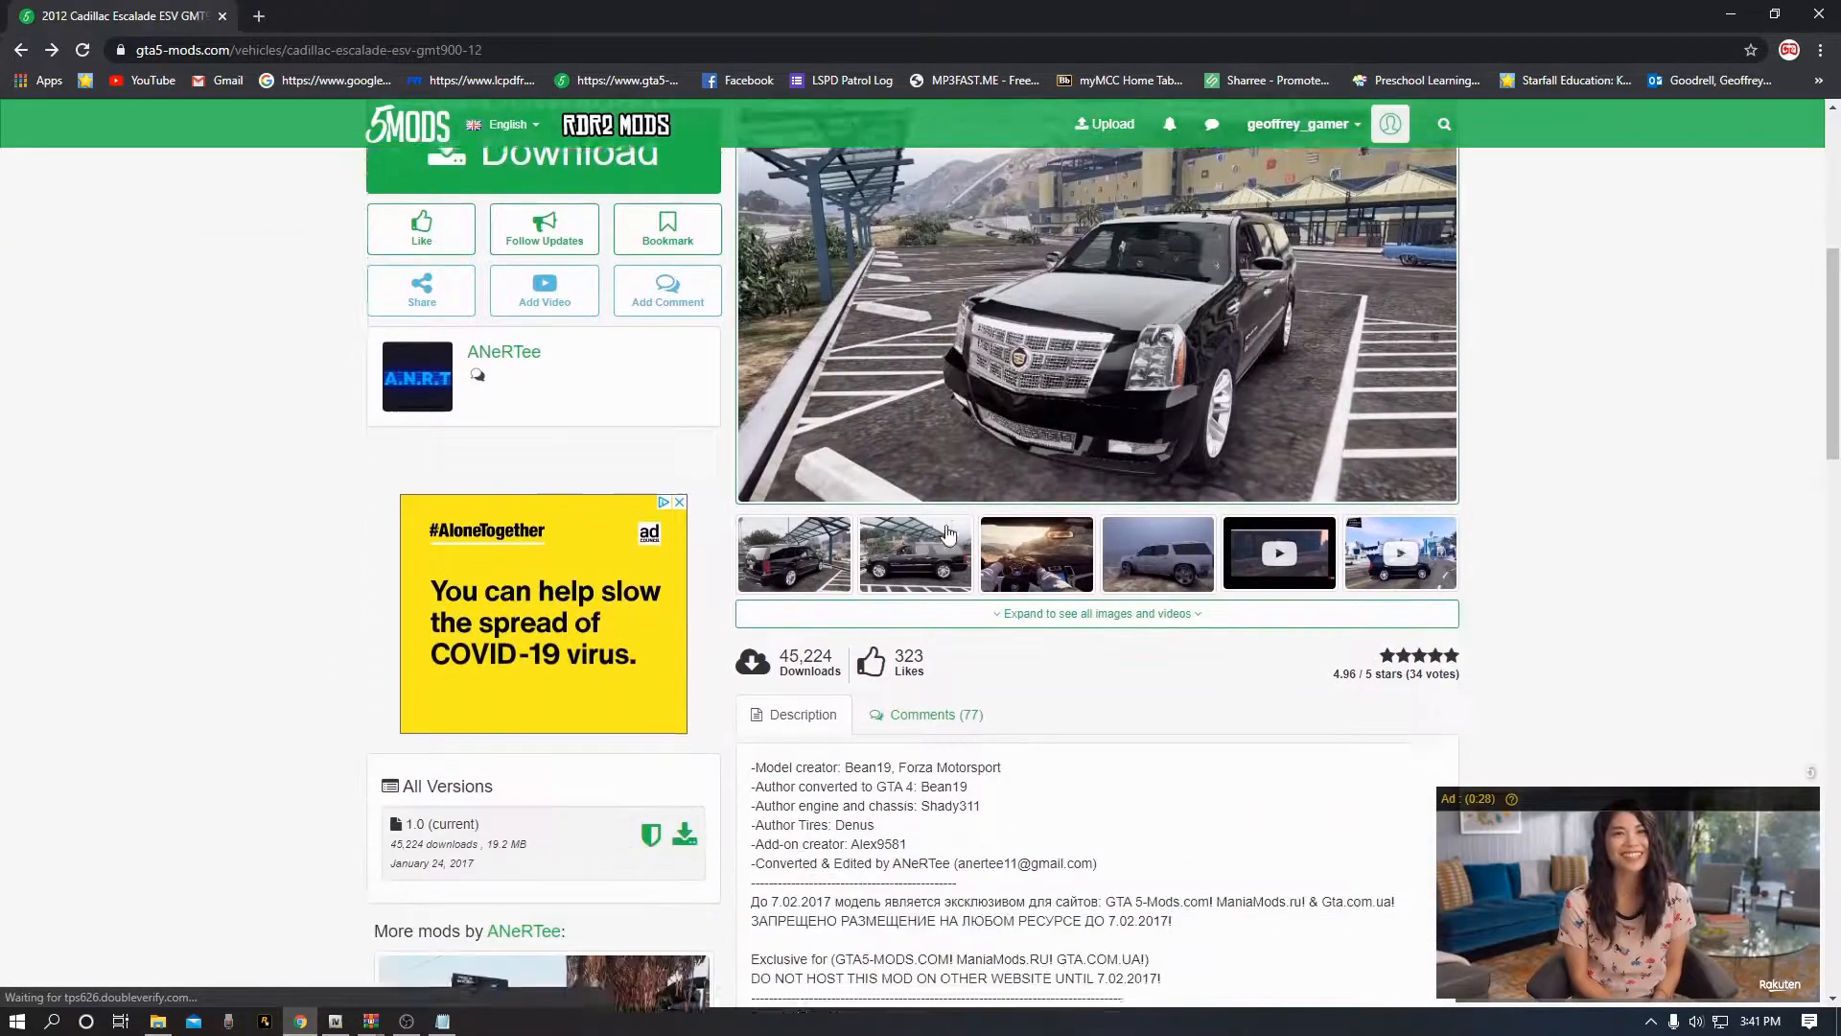
pyautogui.scroll(-5, 947, 533)
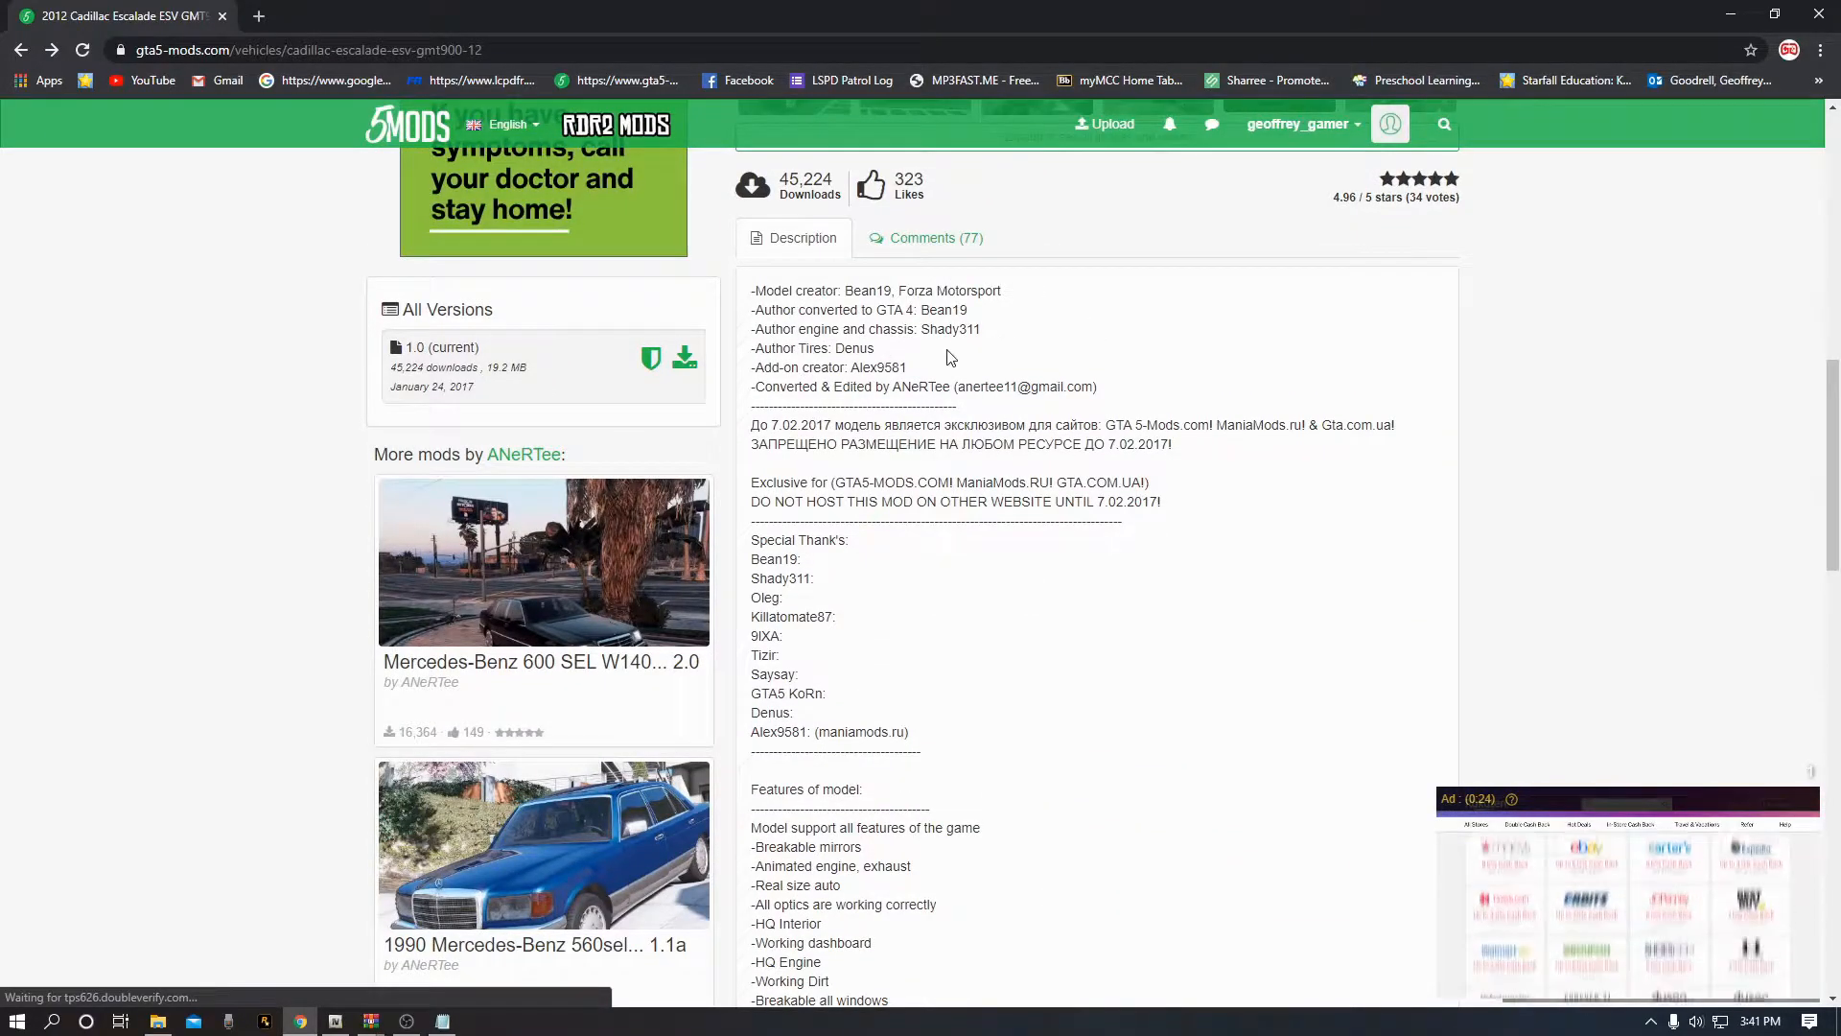
pyautogui.scroll(-2, 883, 714)
pyautogui.scroll(-3, 883, 713)
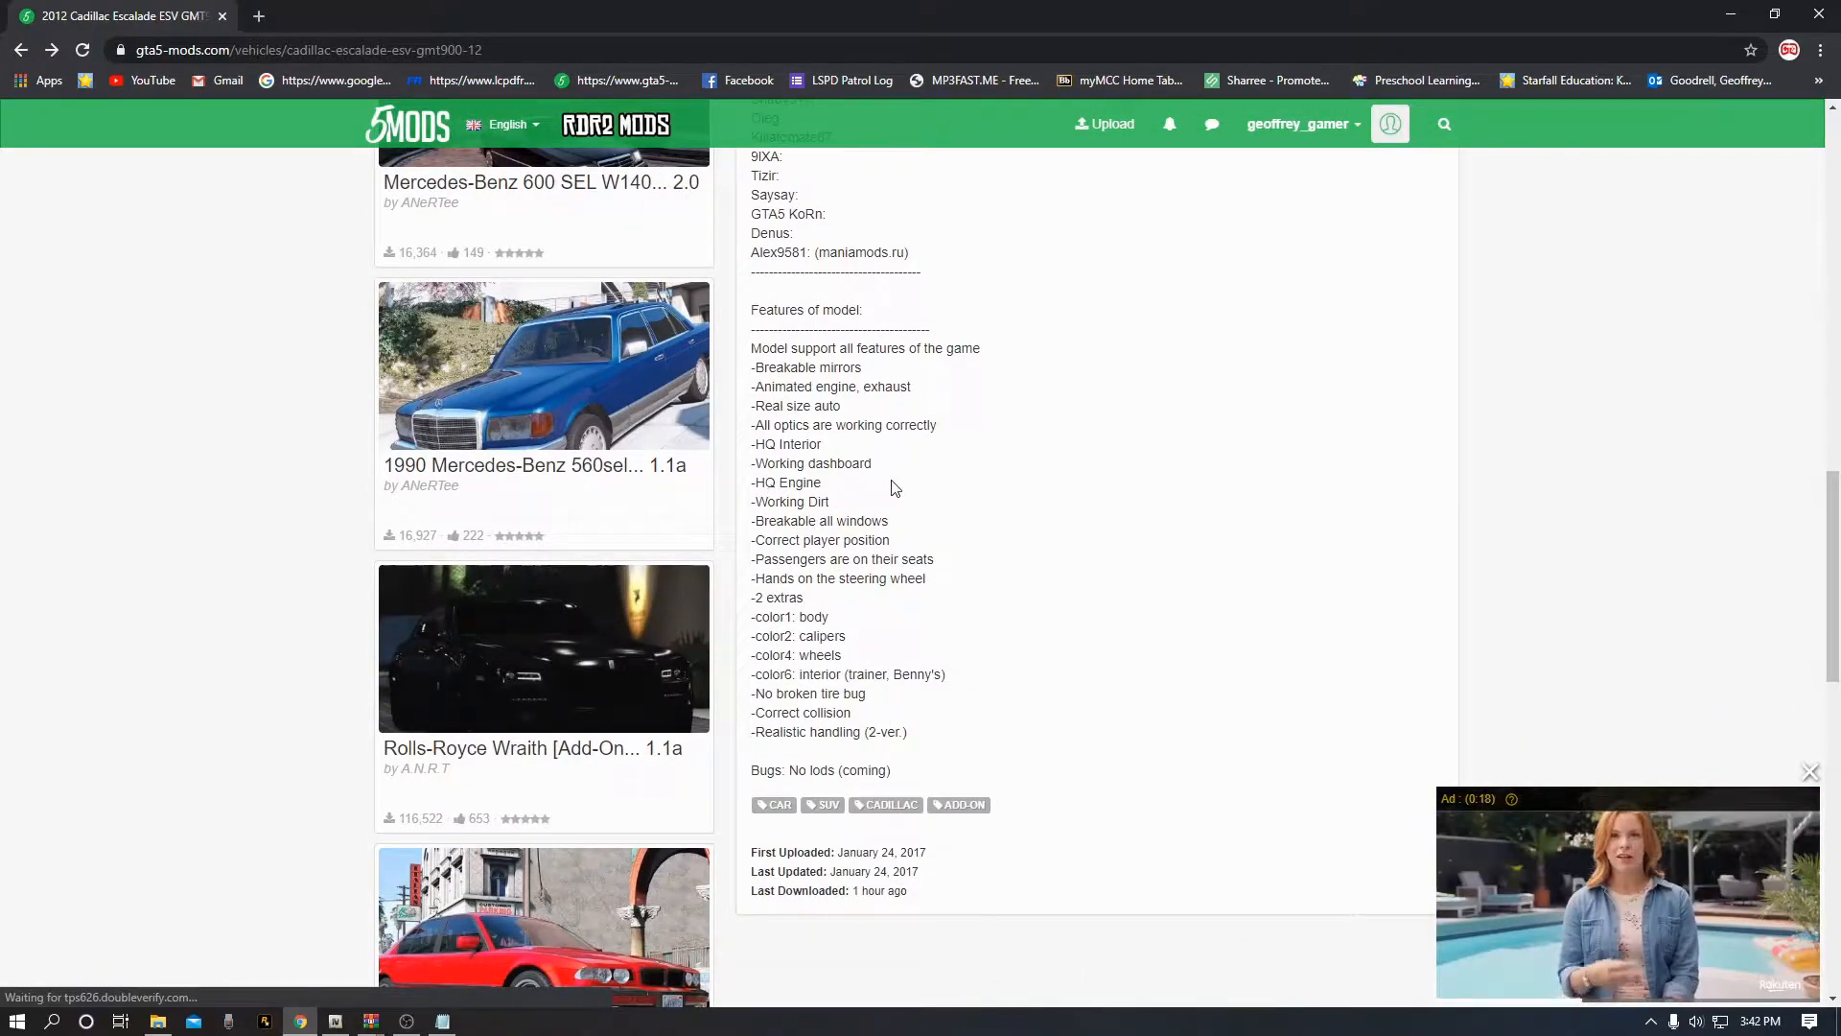
pyautogui.scroll(7, 862, 660)
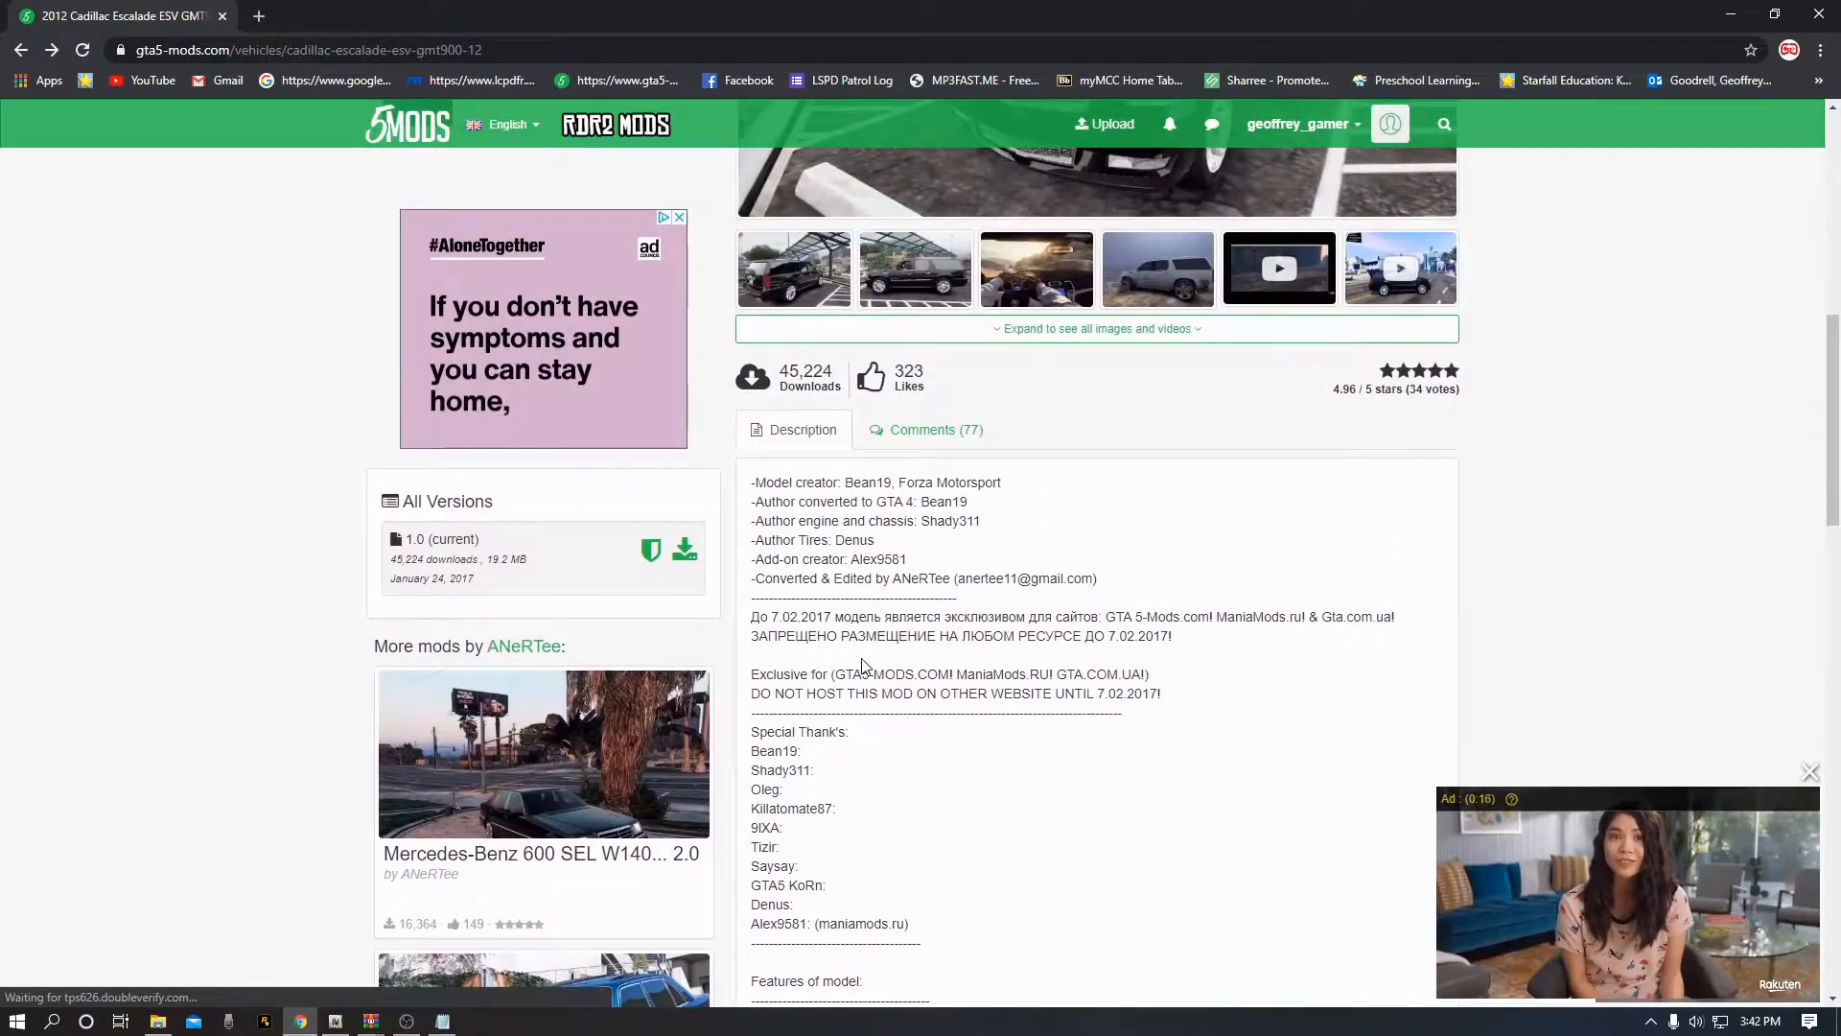
pyautogui.scroll(-5, 862, 660)
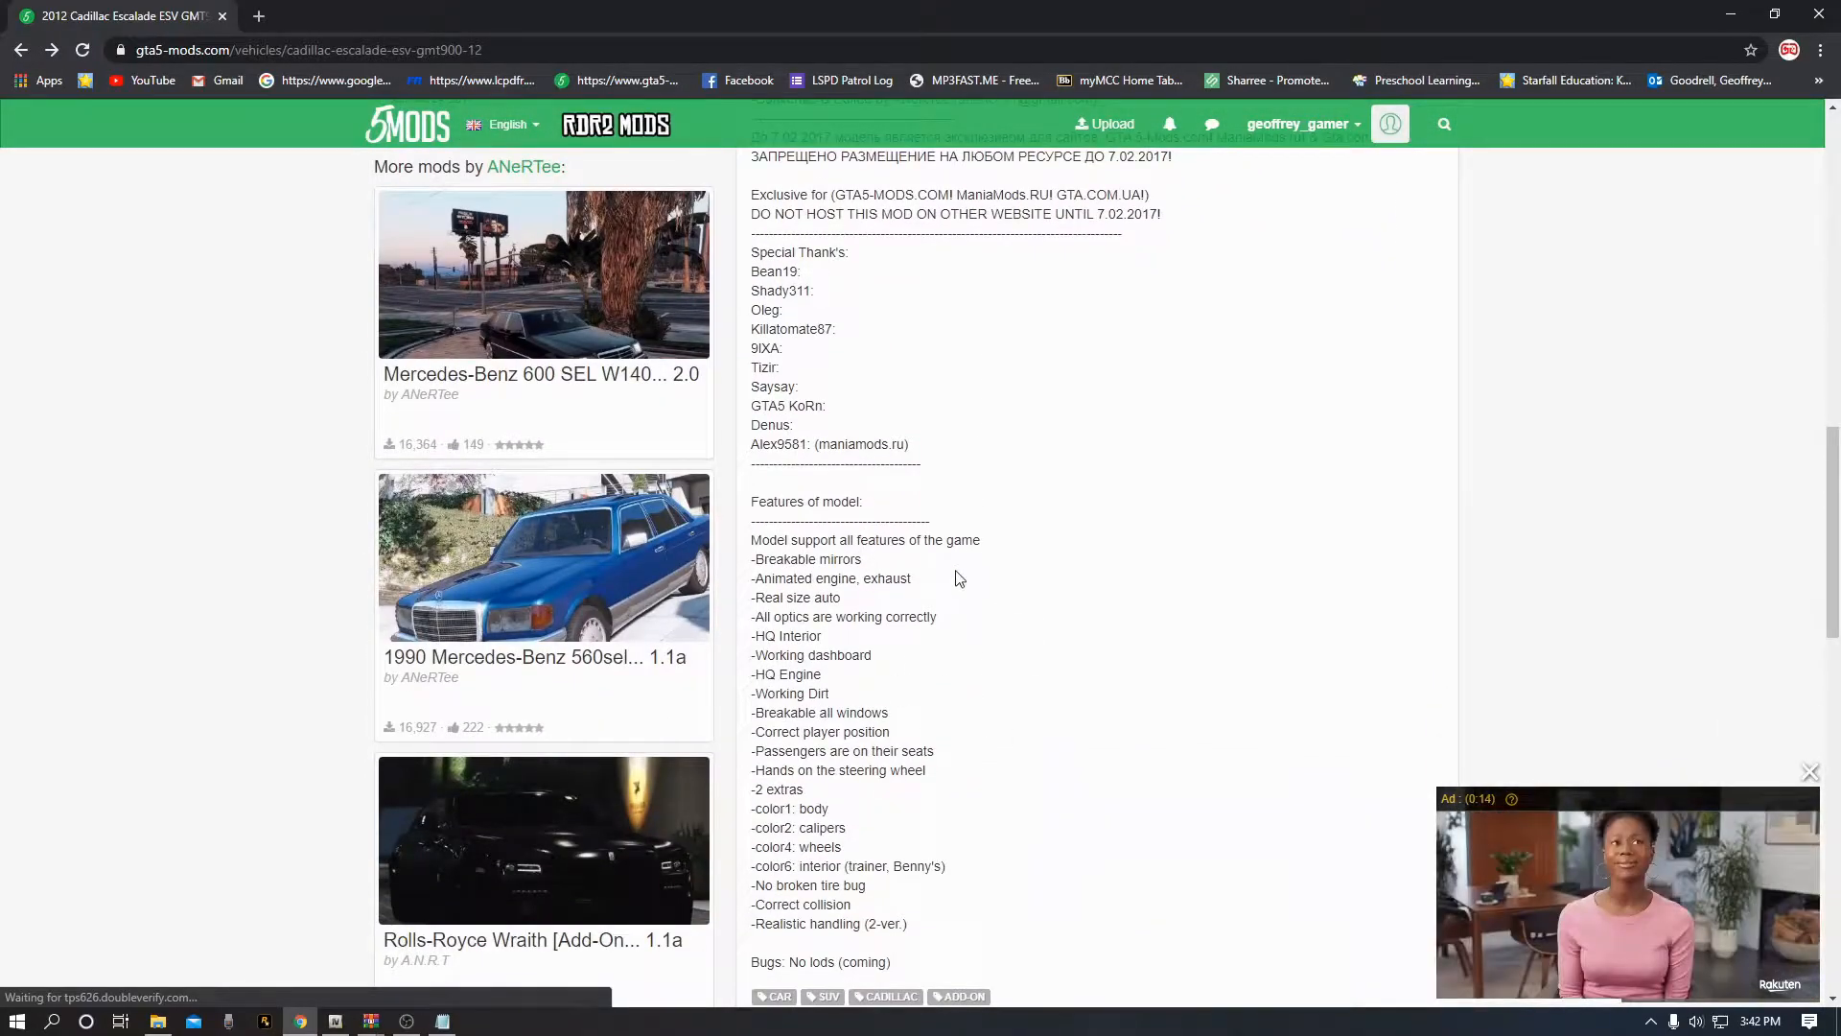
pyautogui.scroll(2, 956, 554)
pyautogui.scroll(12, 956, 553)
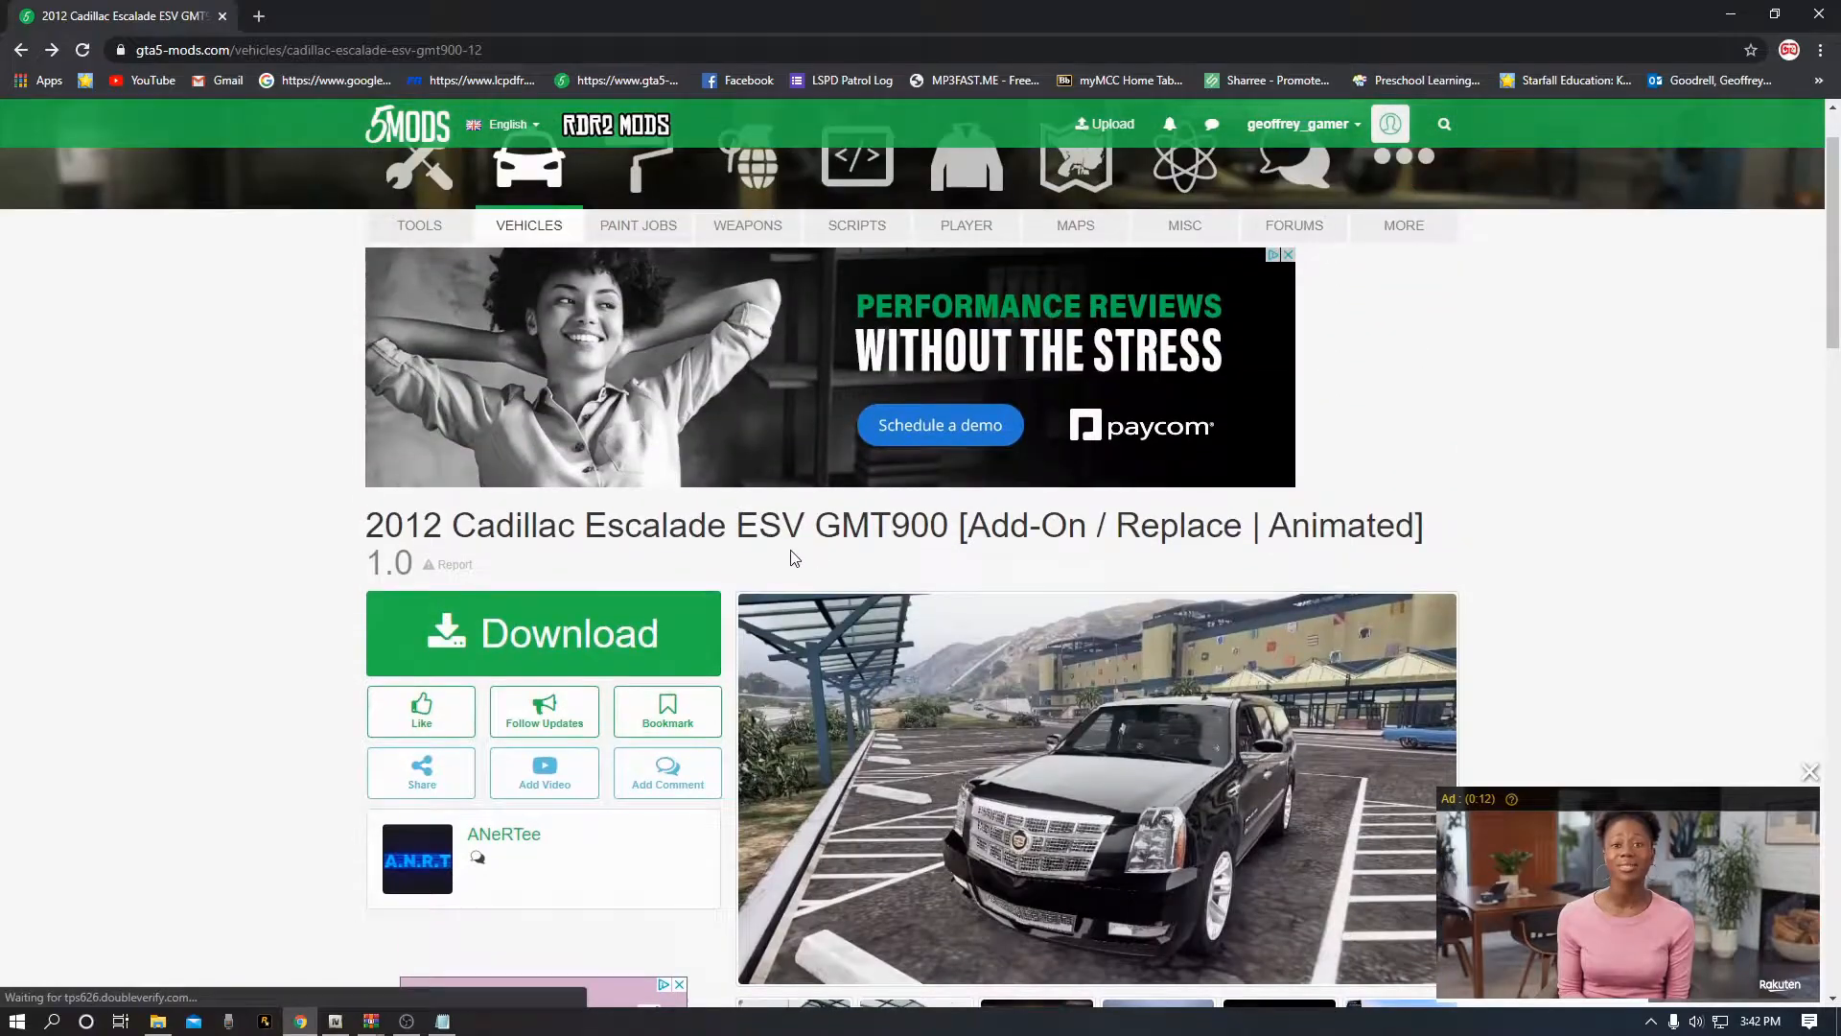
# Download the 2012 Cadillac Escalade mod and open the downloaded archive in WinRAR, dismissing the licence reminder
pyautogui.click(644, 638)
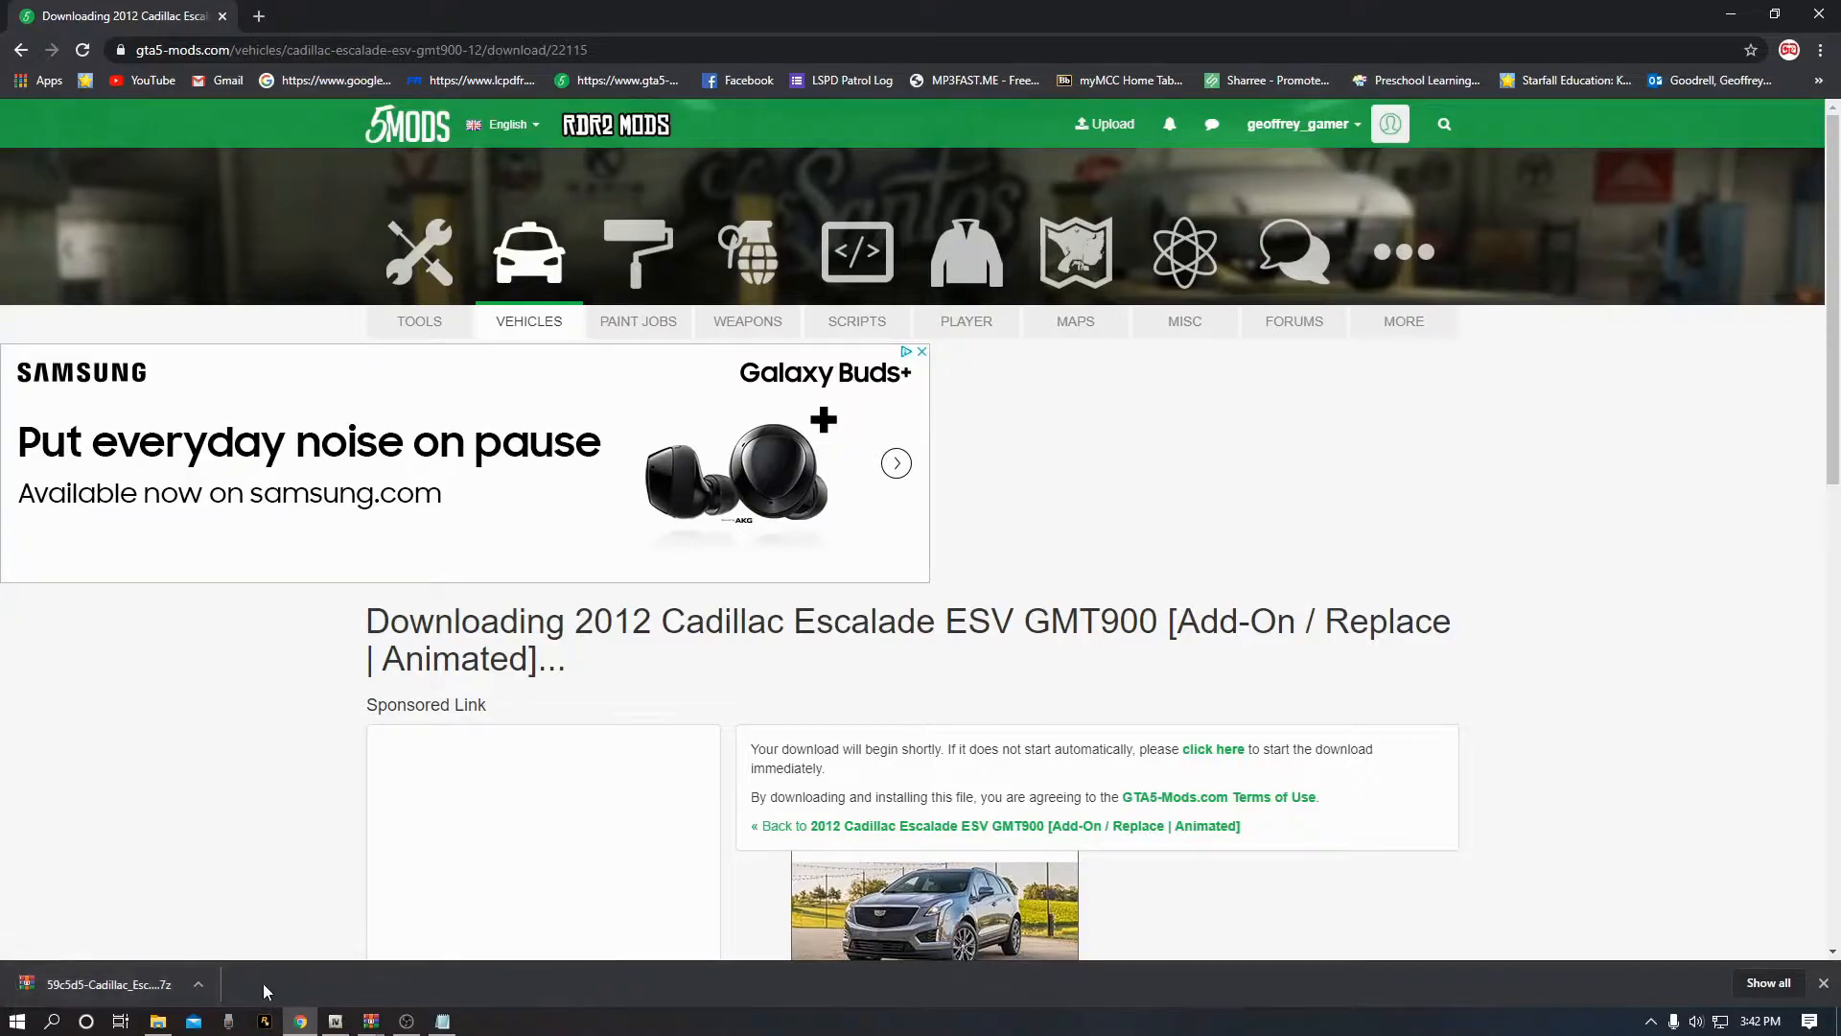
pyautogui.click(202, 993)
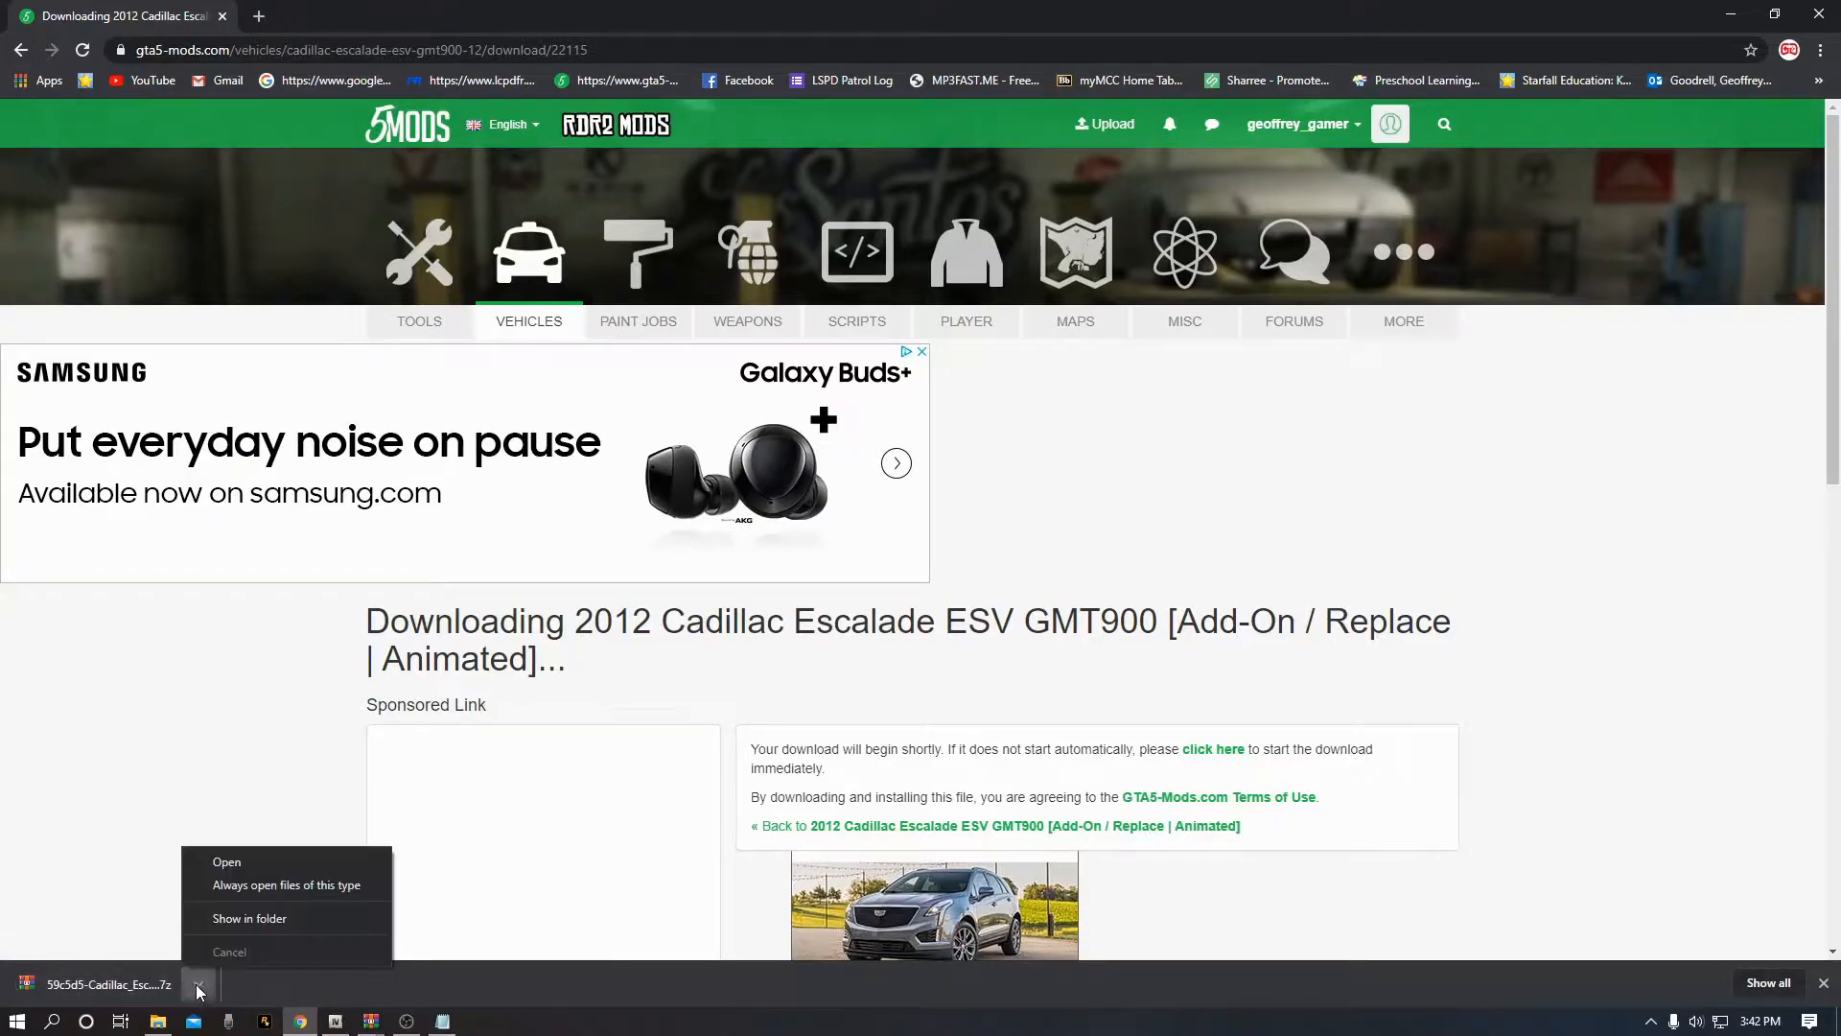
pyautogui.click(217, 860)
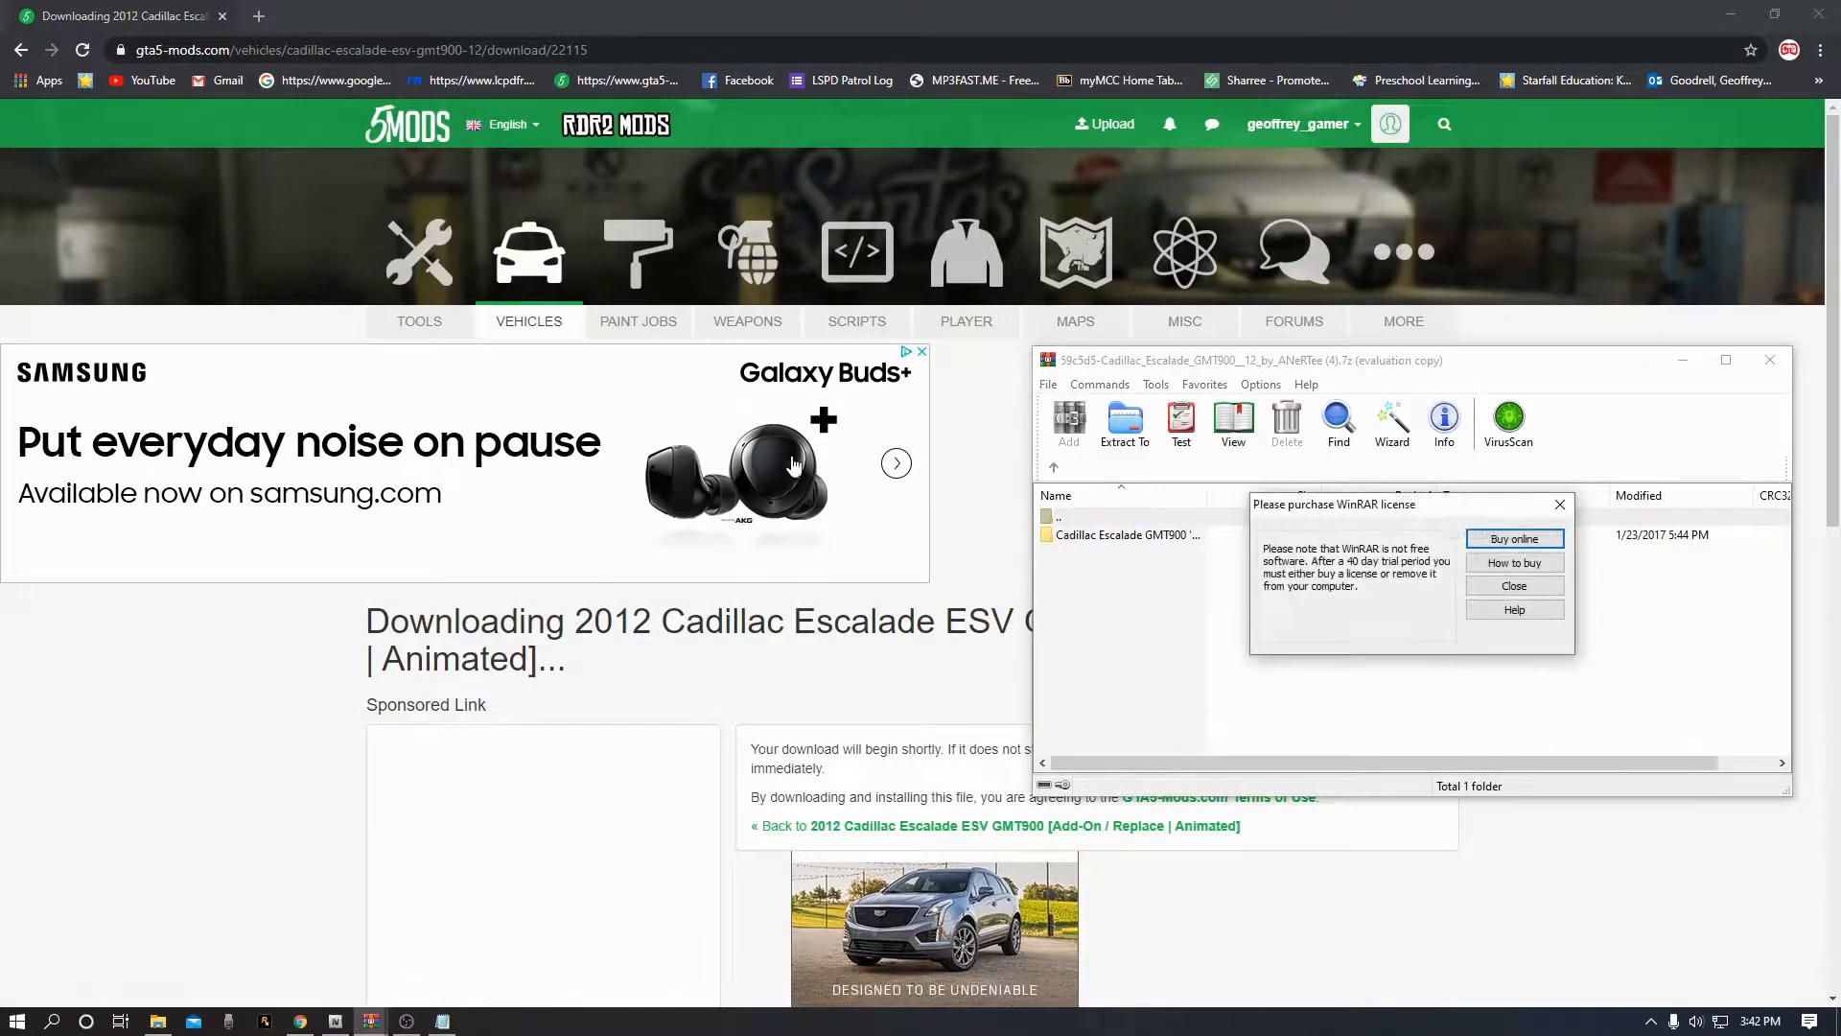
pyautogui.click(1515, 585)
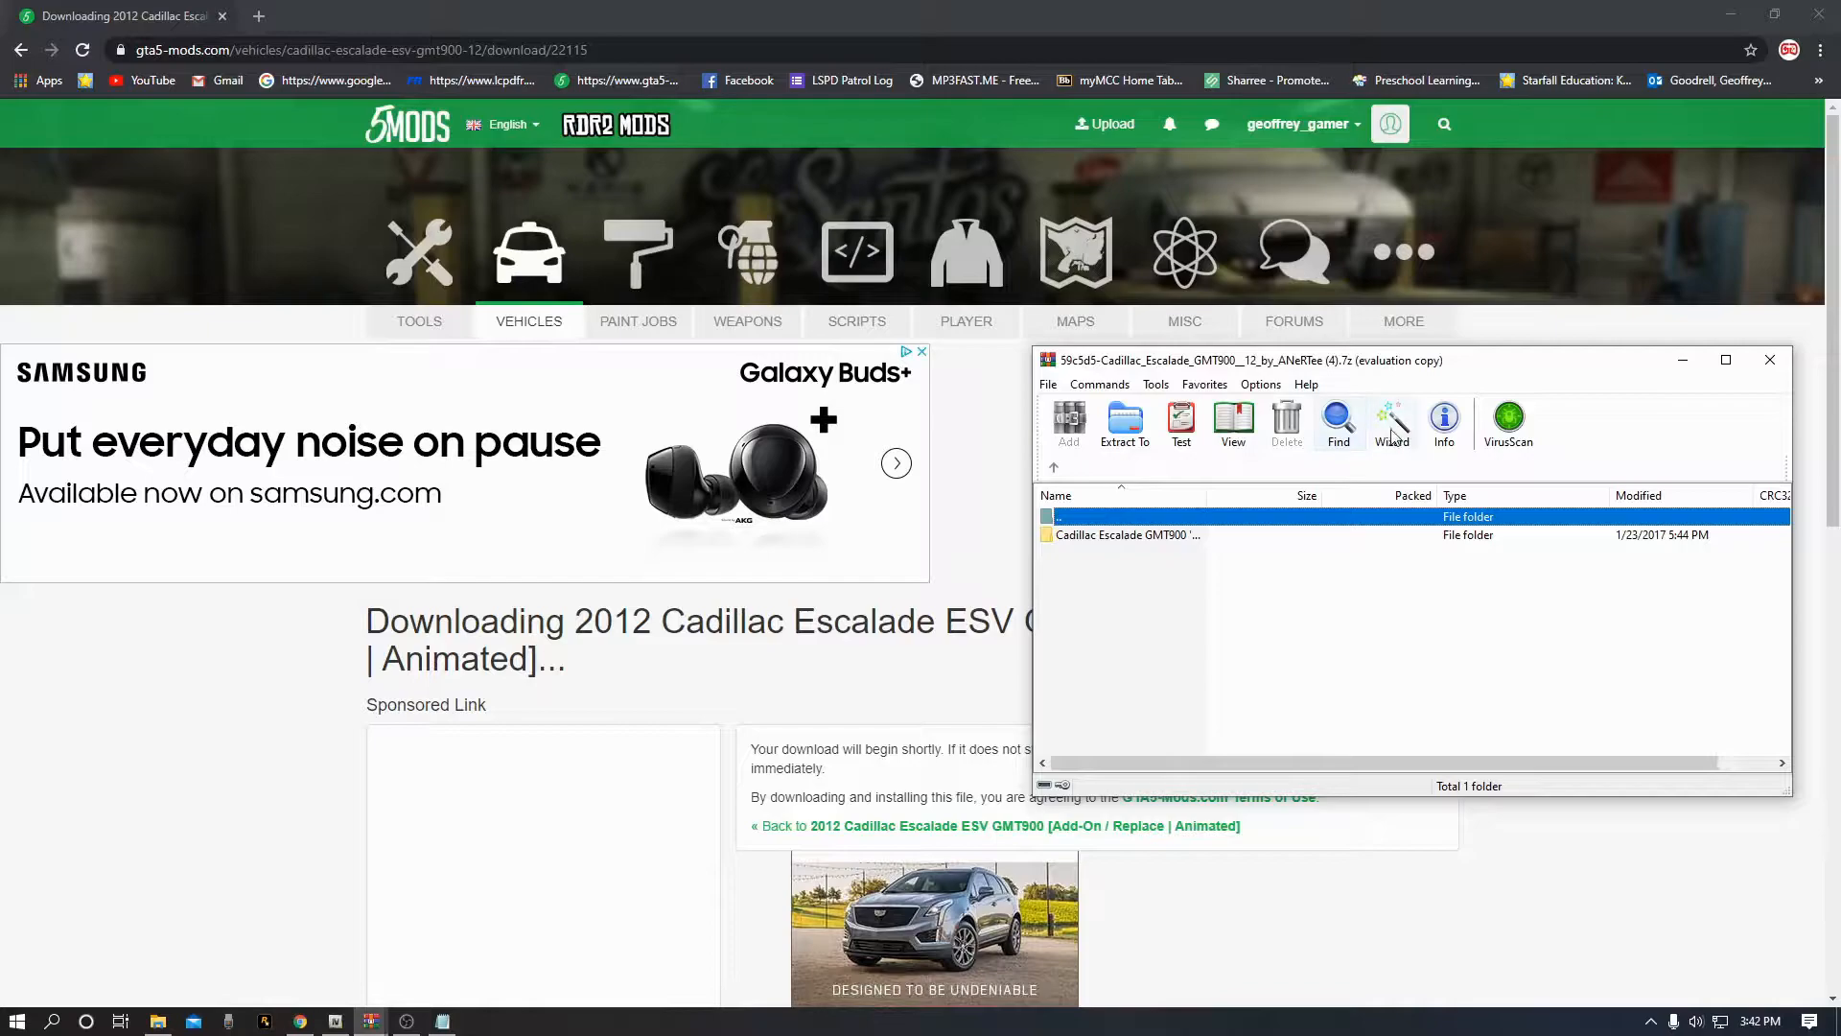
# Minimize the browser, move the archive window clear, and open the Replace folder inside the Cadillac Escalade GMT900 folder
pyautogui.click(1727, 15)
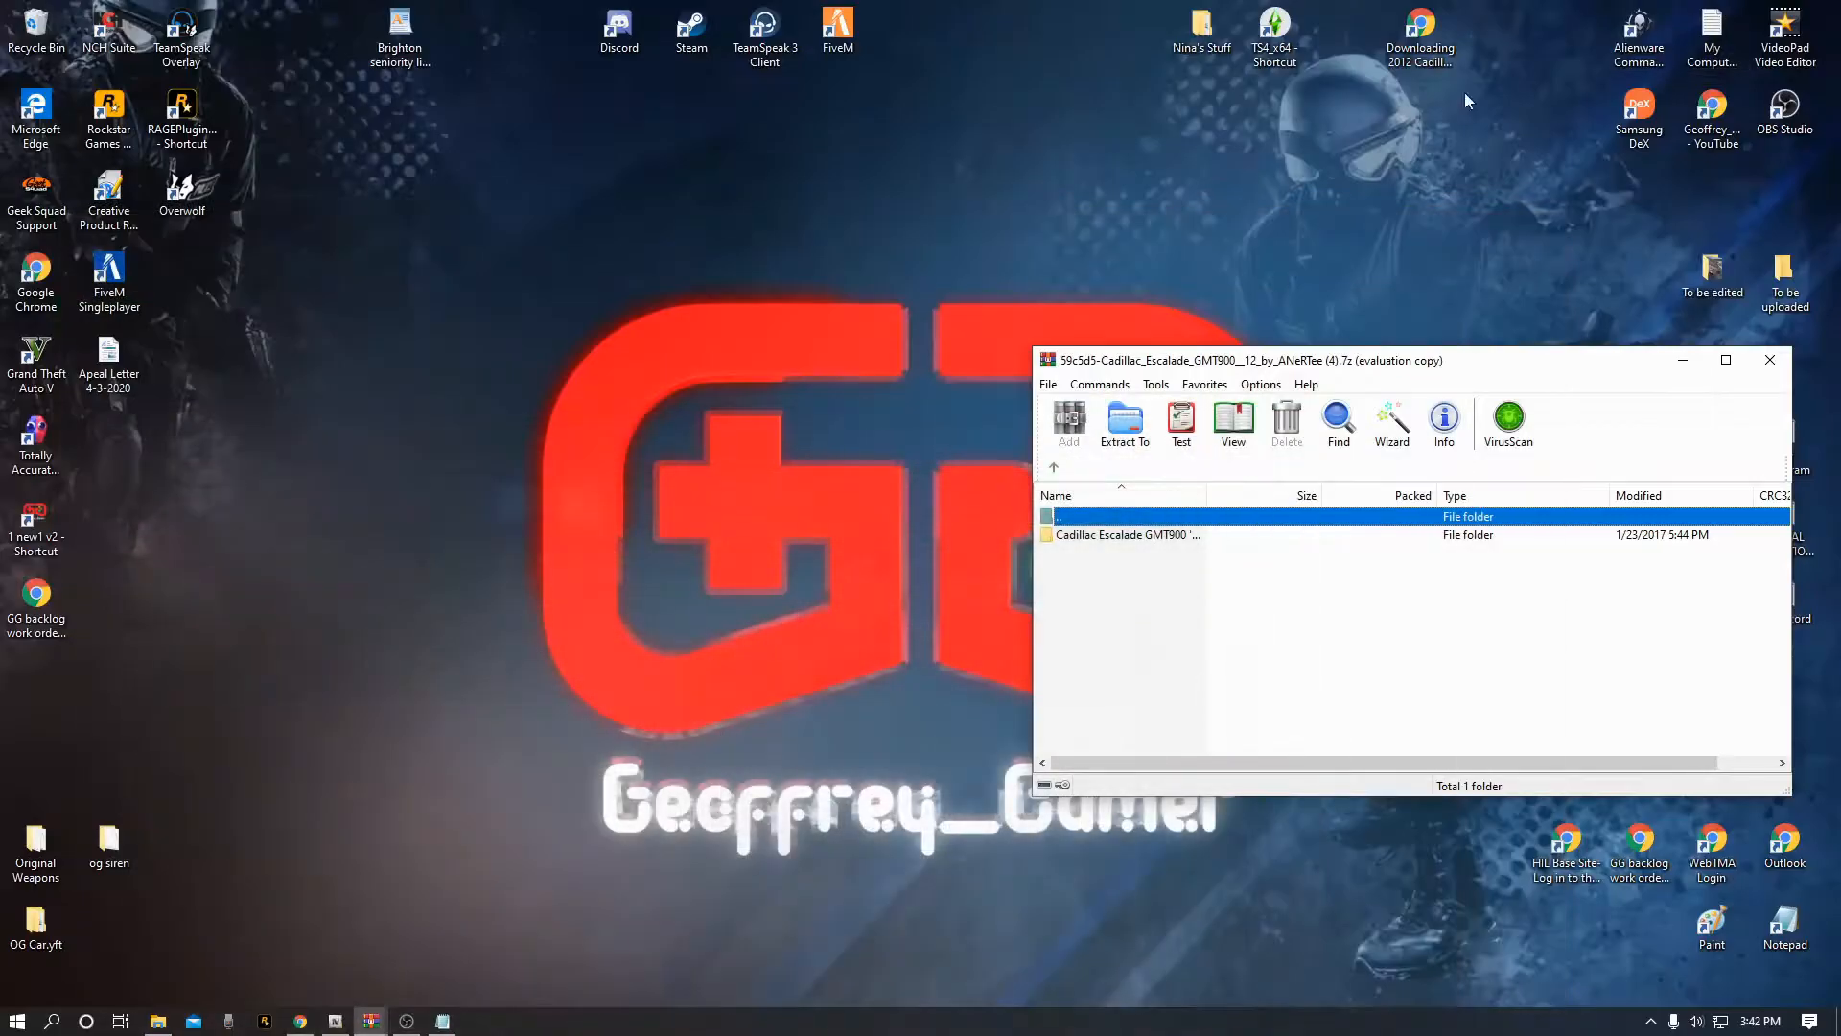
pyautogui.moveTo(1469, 371); pyautogui.dragTo(1506, 207)
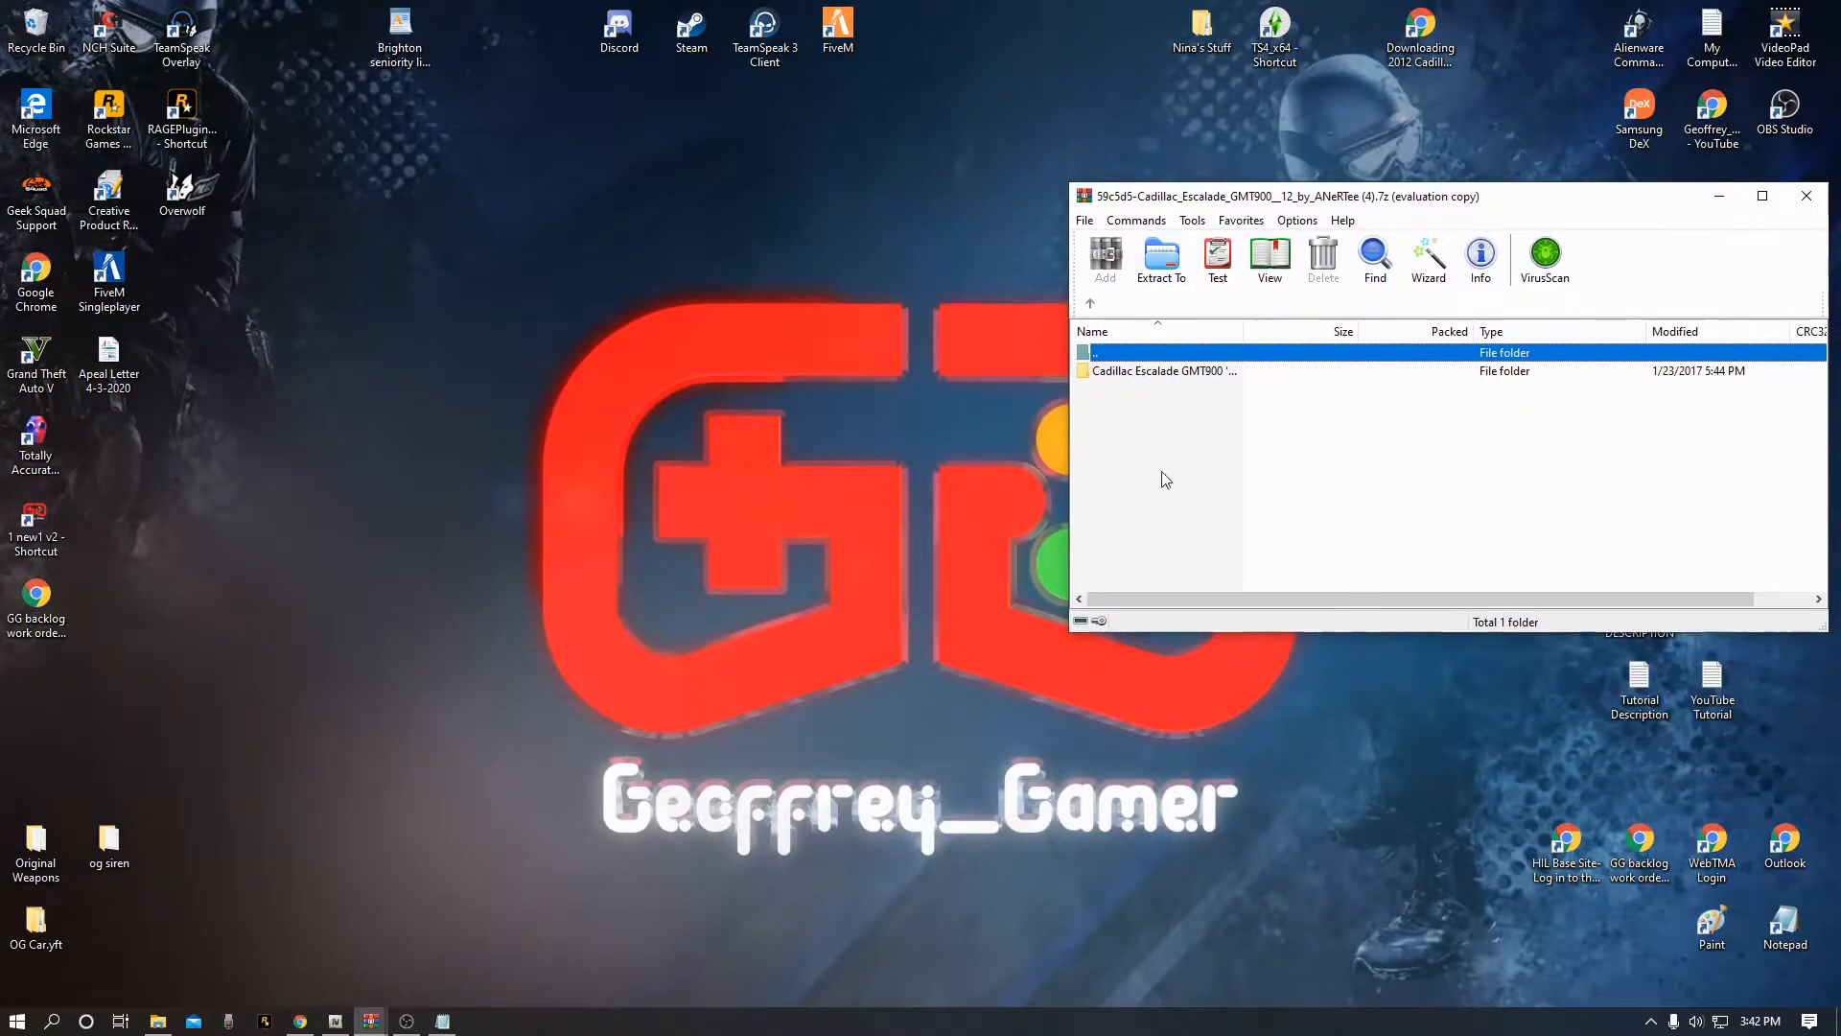
pyautogui.moveTo(336, 1022)
pyautogui.doubleClick(1139, 372)
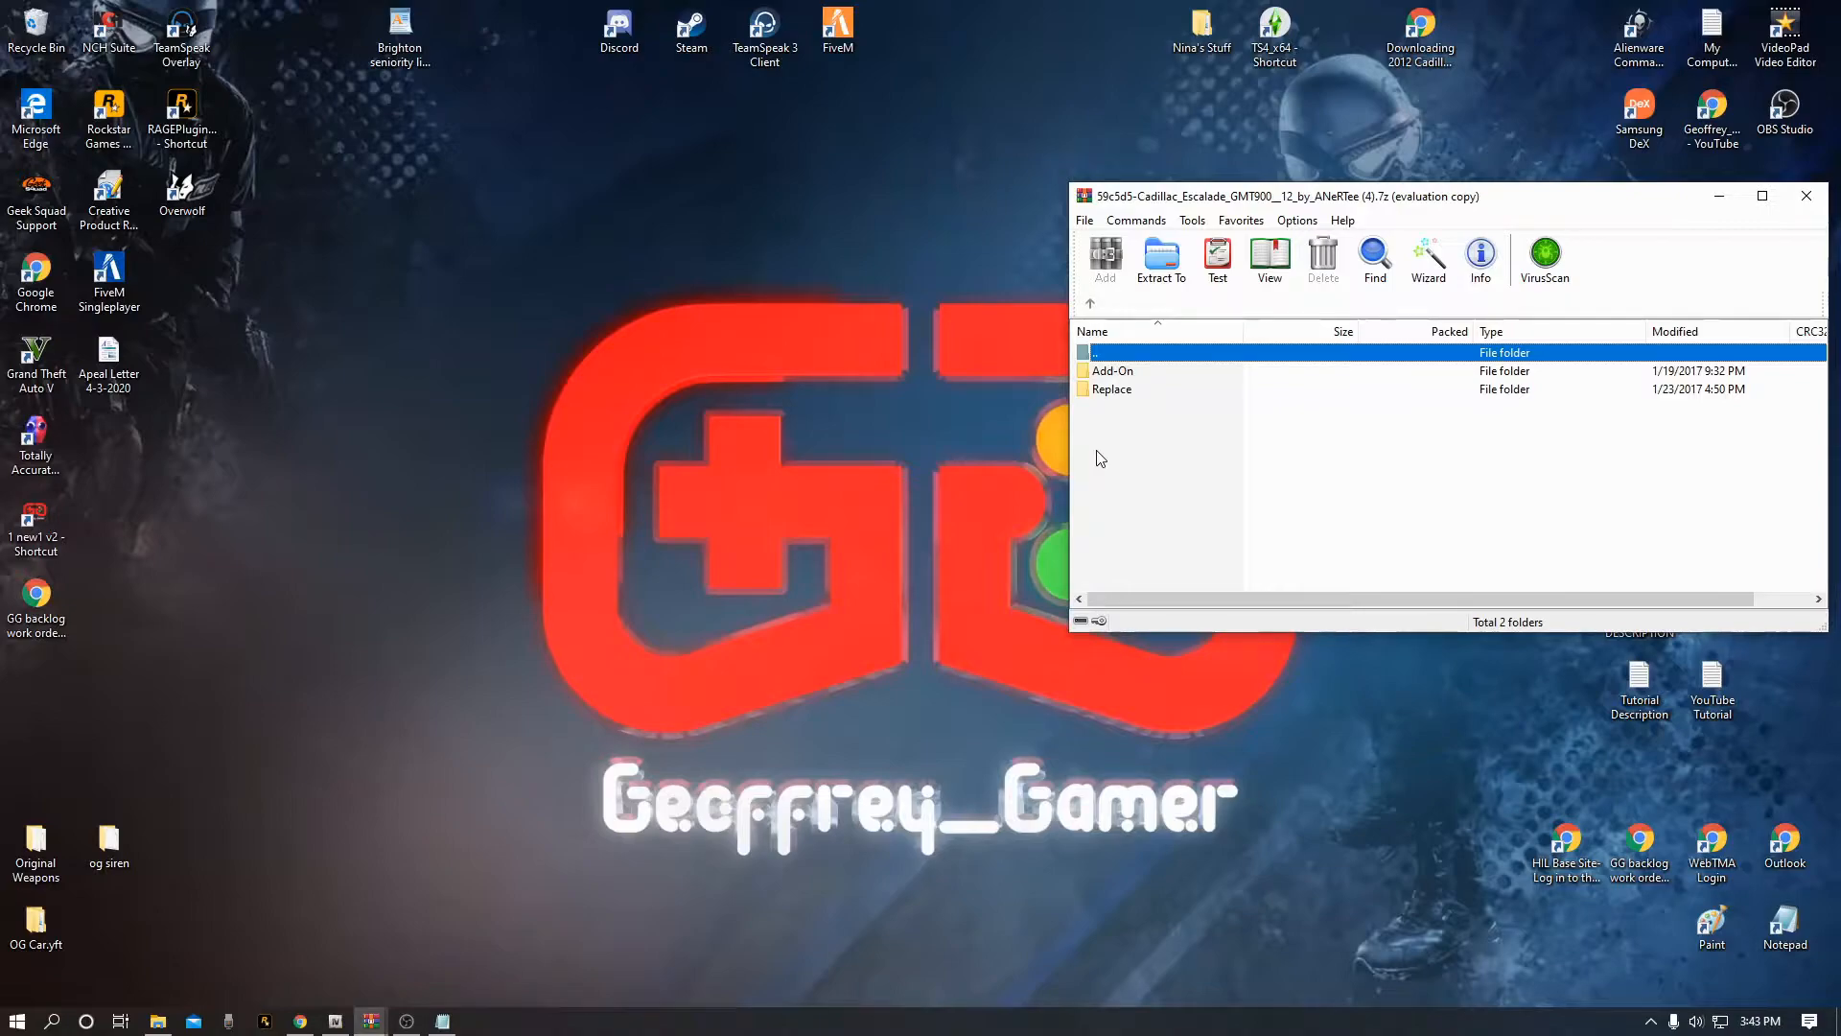
pyautogui.doubleClick(1122, 391)
pyautogui.click(1115, 465)
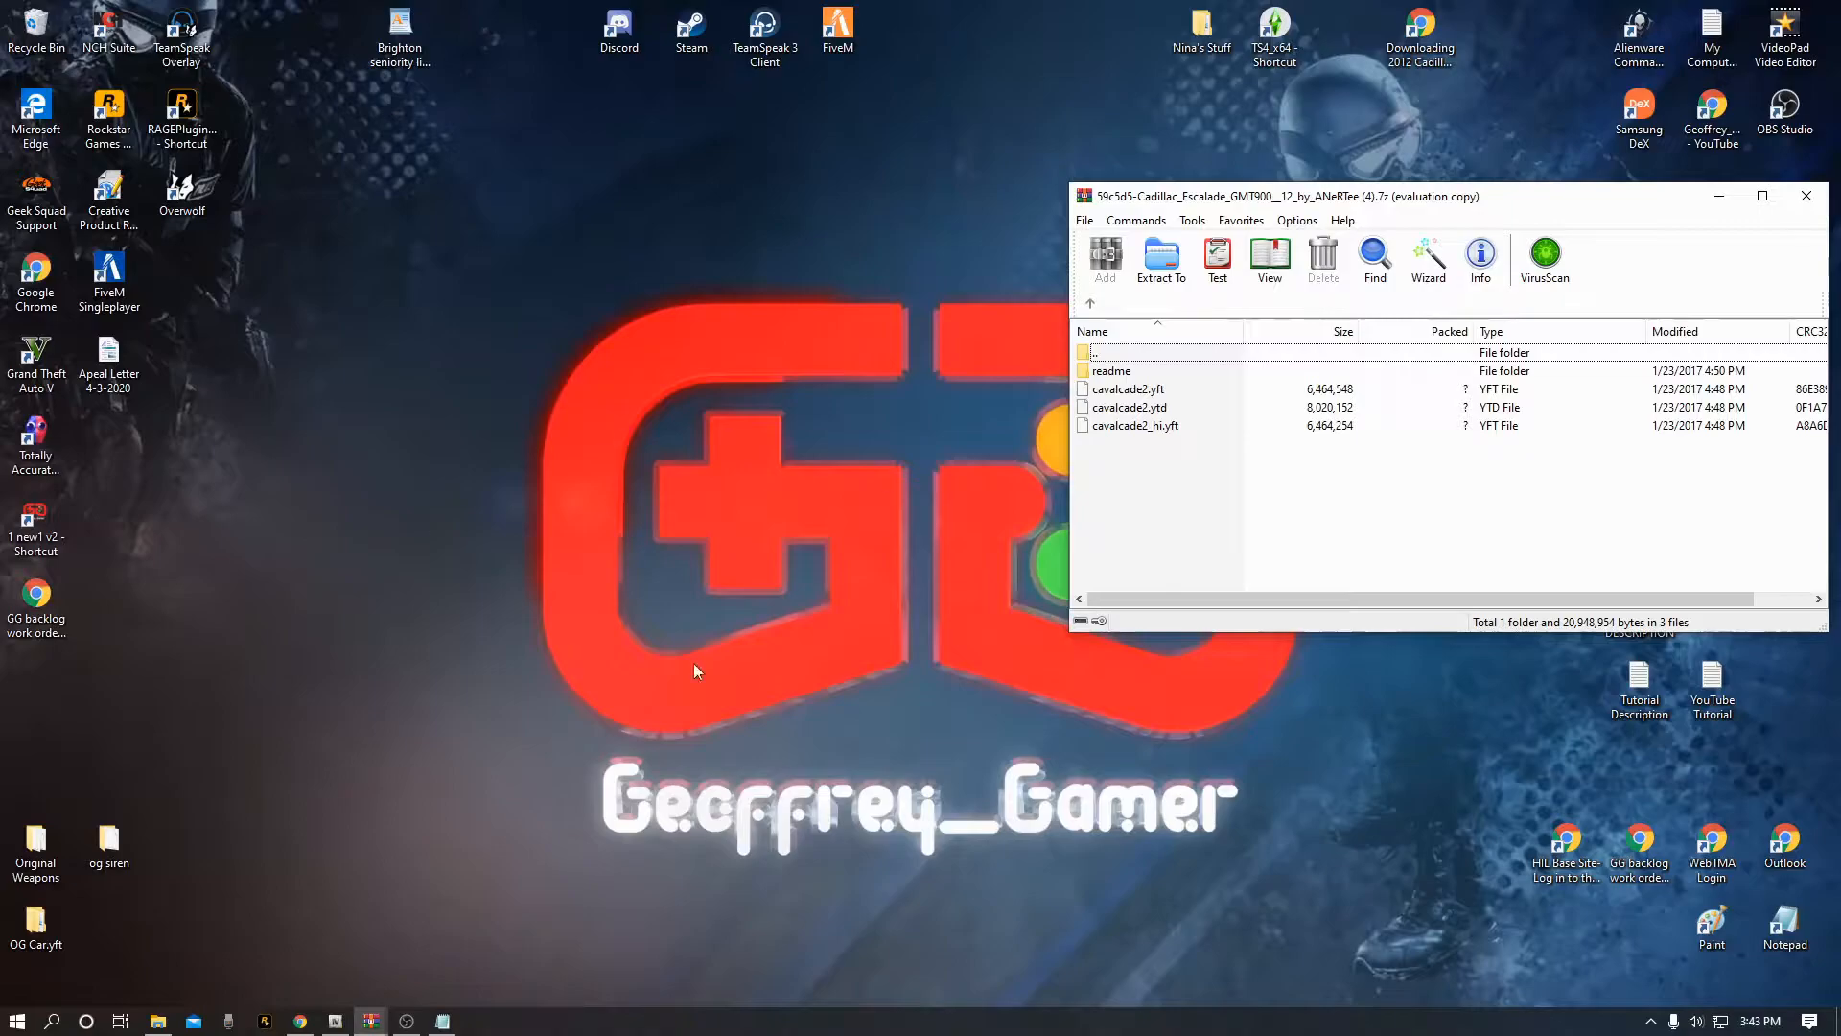
# Switch to OpenIV and open the mods folder of GTA V
pyautogui.click(336, 1021)
pyautogui.scroll(15, 229, 403)
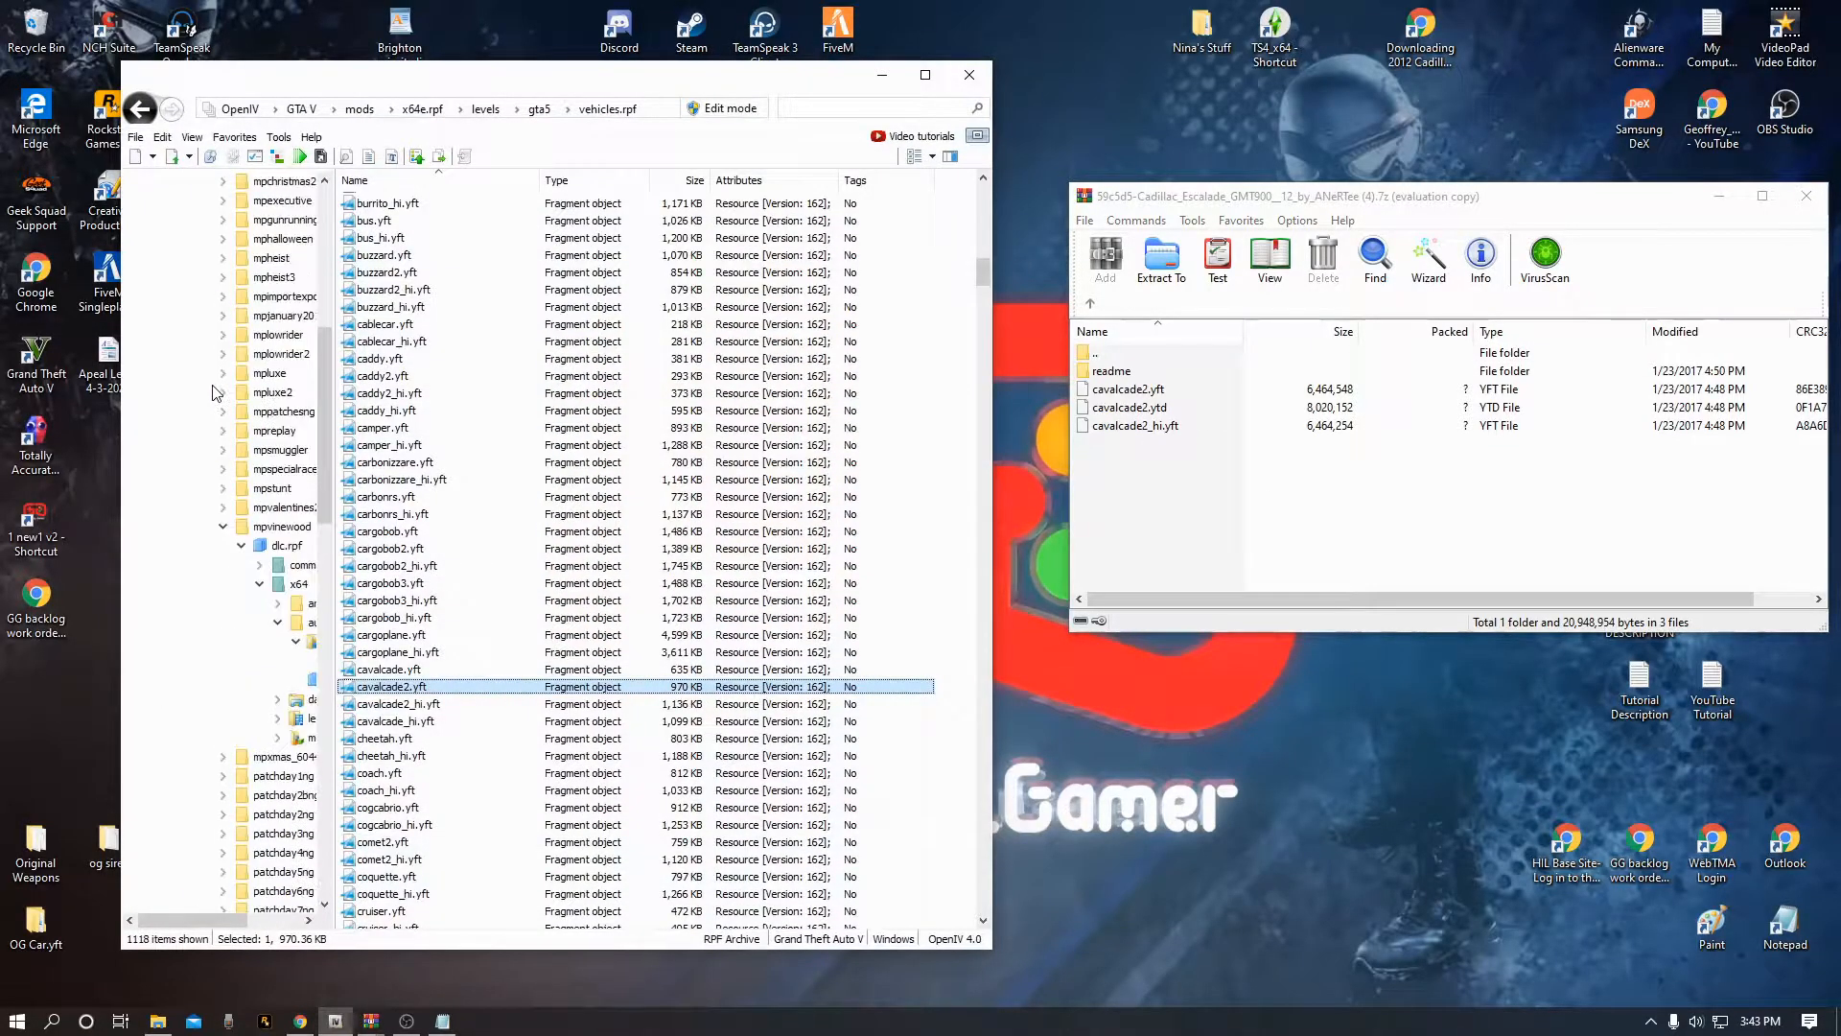
pyautogui.doubleClick(178, 354)
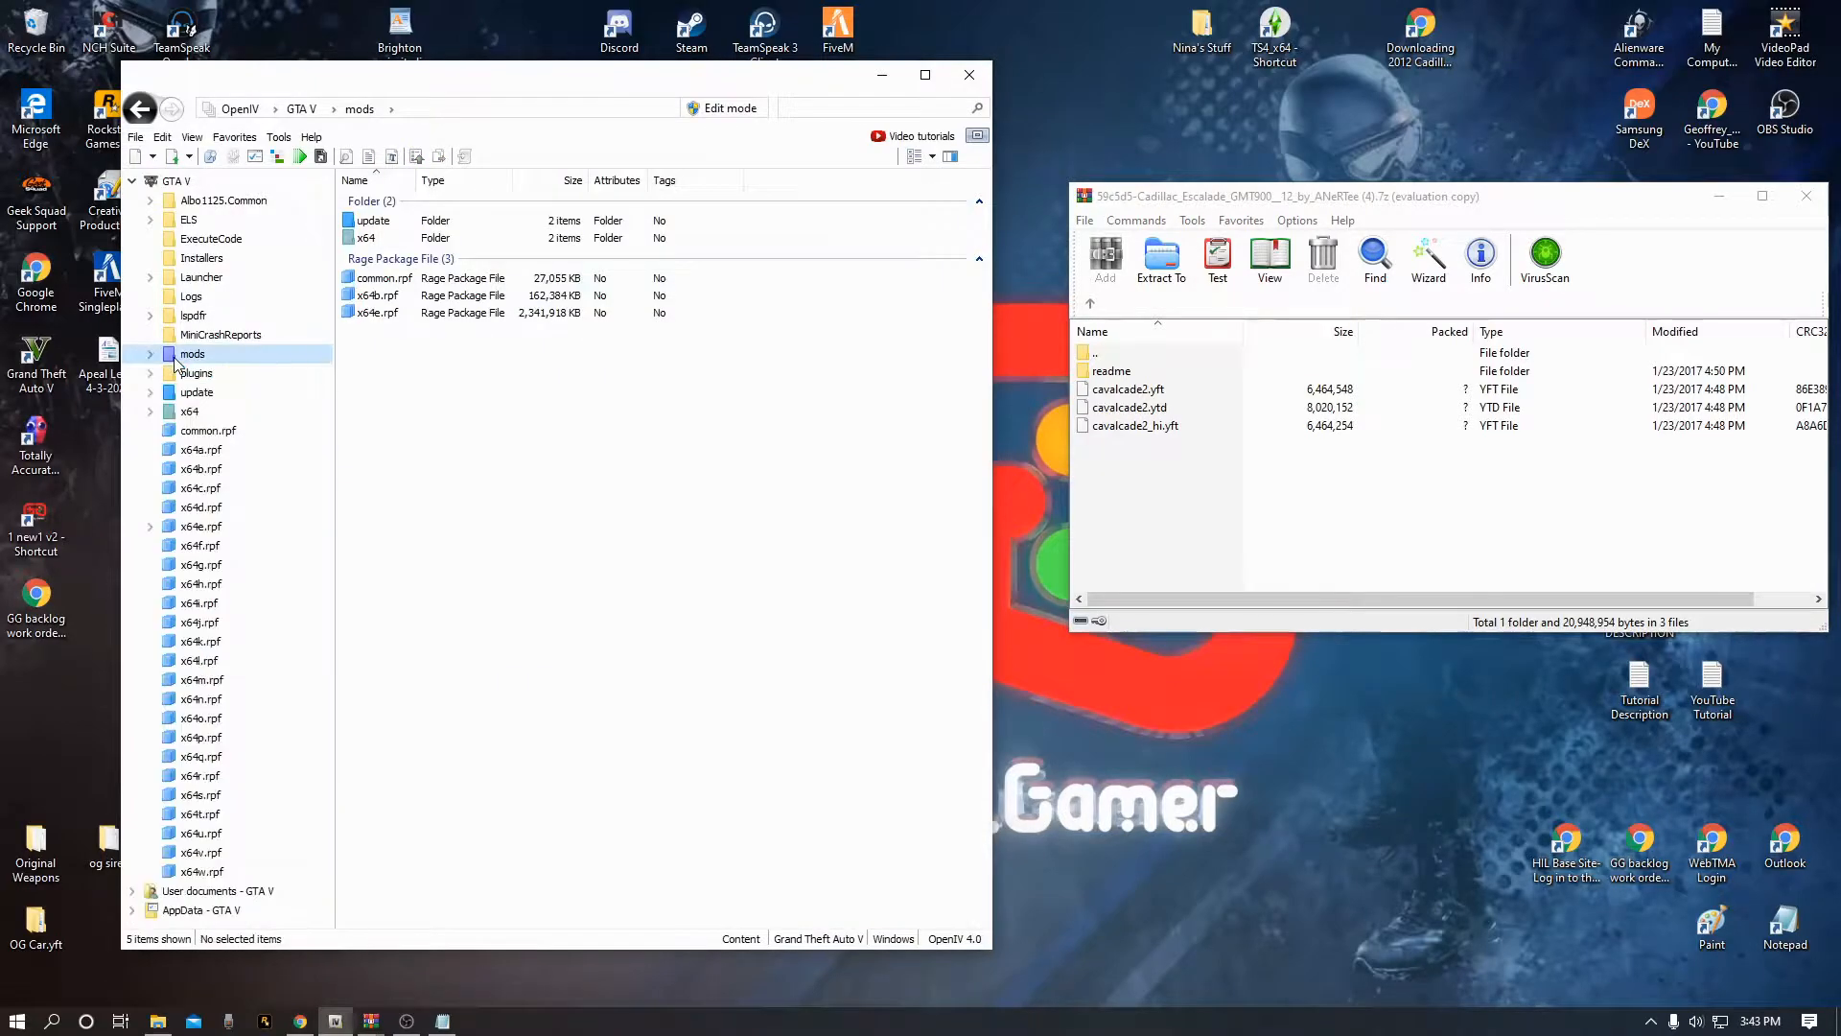
# Go back up one level in the WinRAR archive and select the Add-On folder
pyautogui.click(1090, 303)
pyautogui.click(1128, 429)
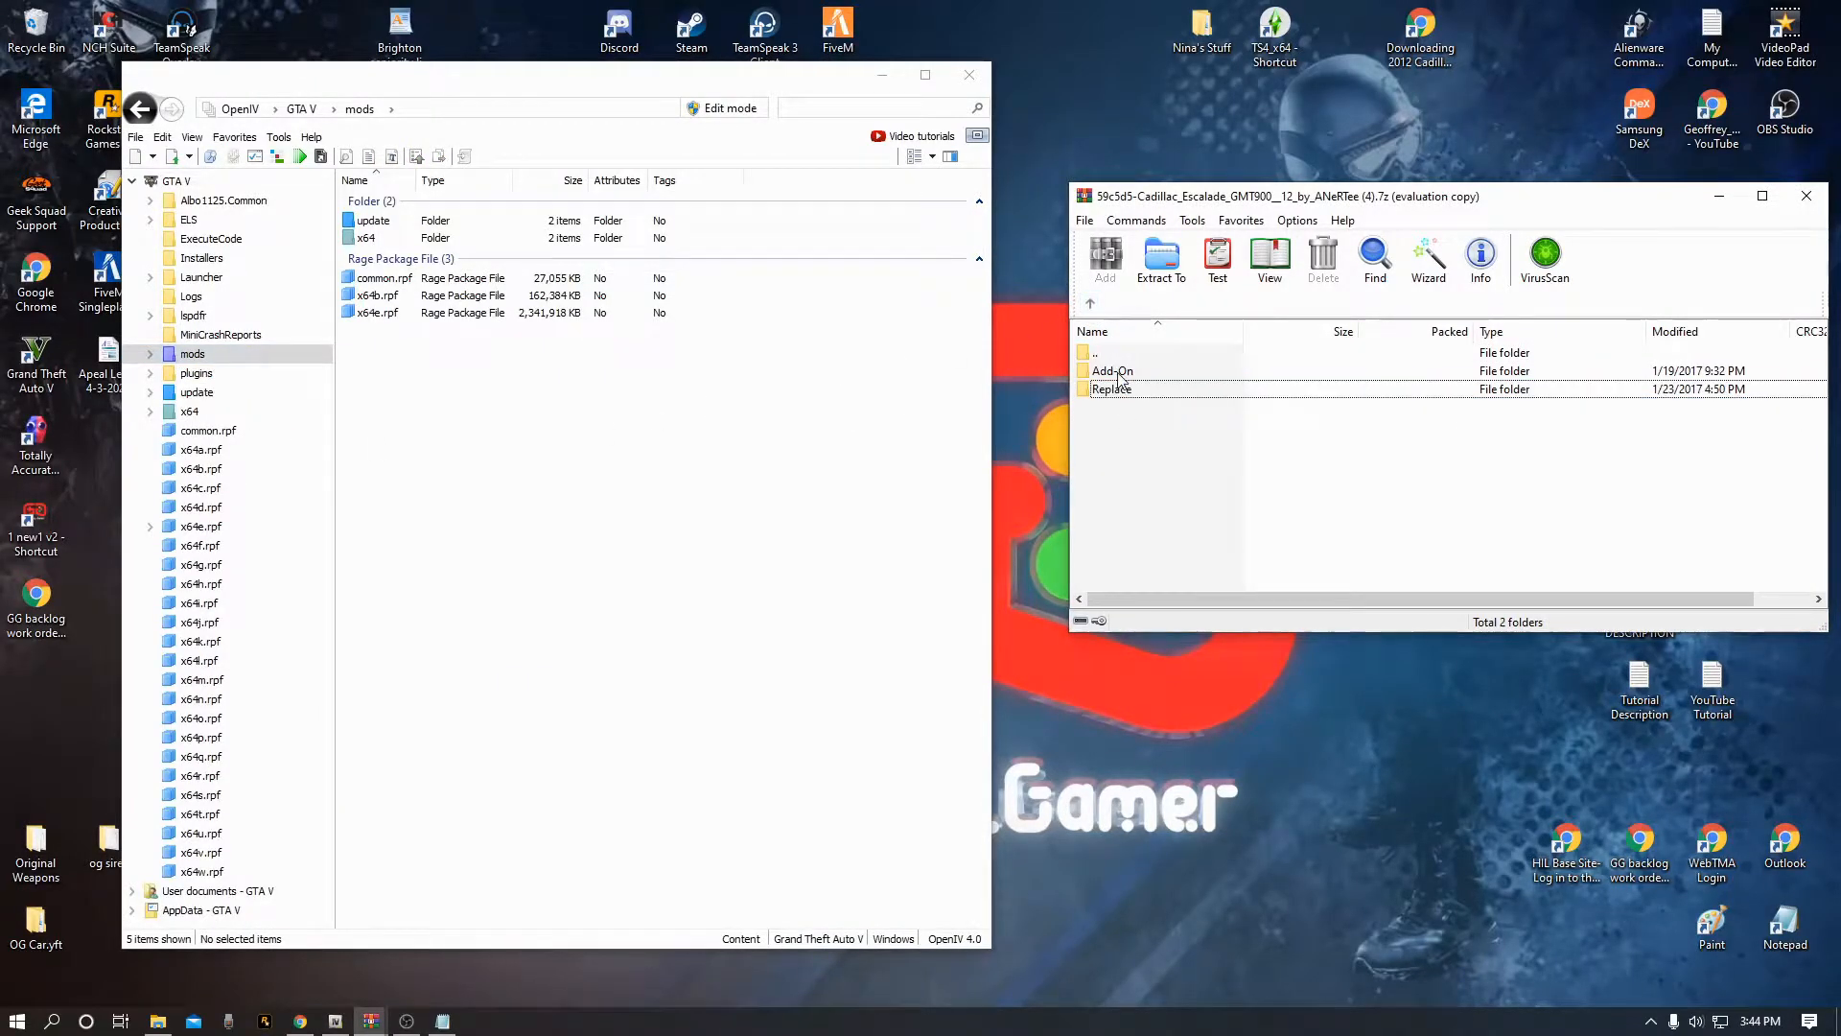
pyautogui.click(1120, 377)
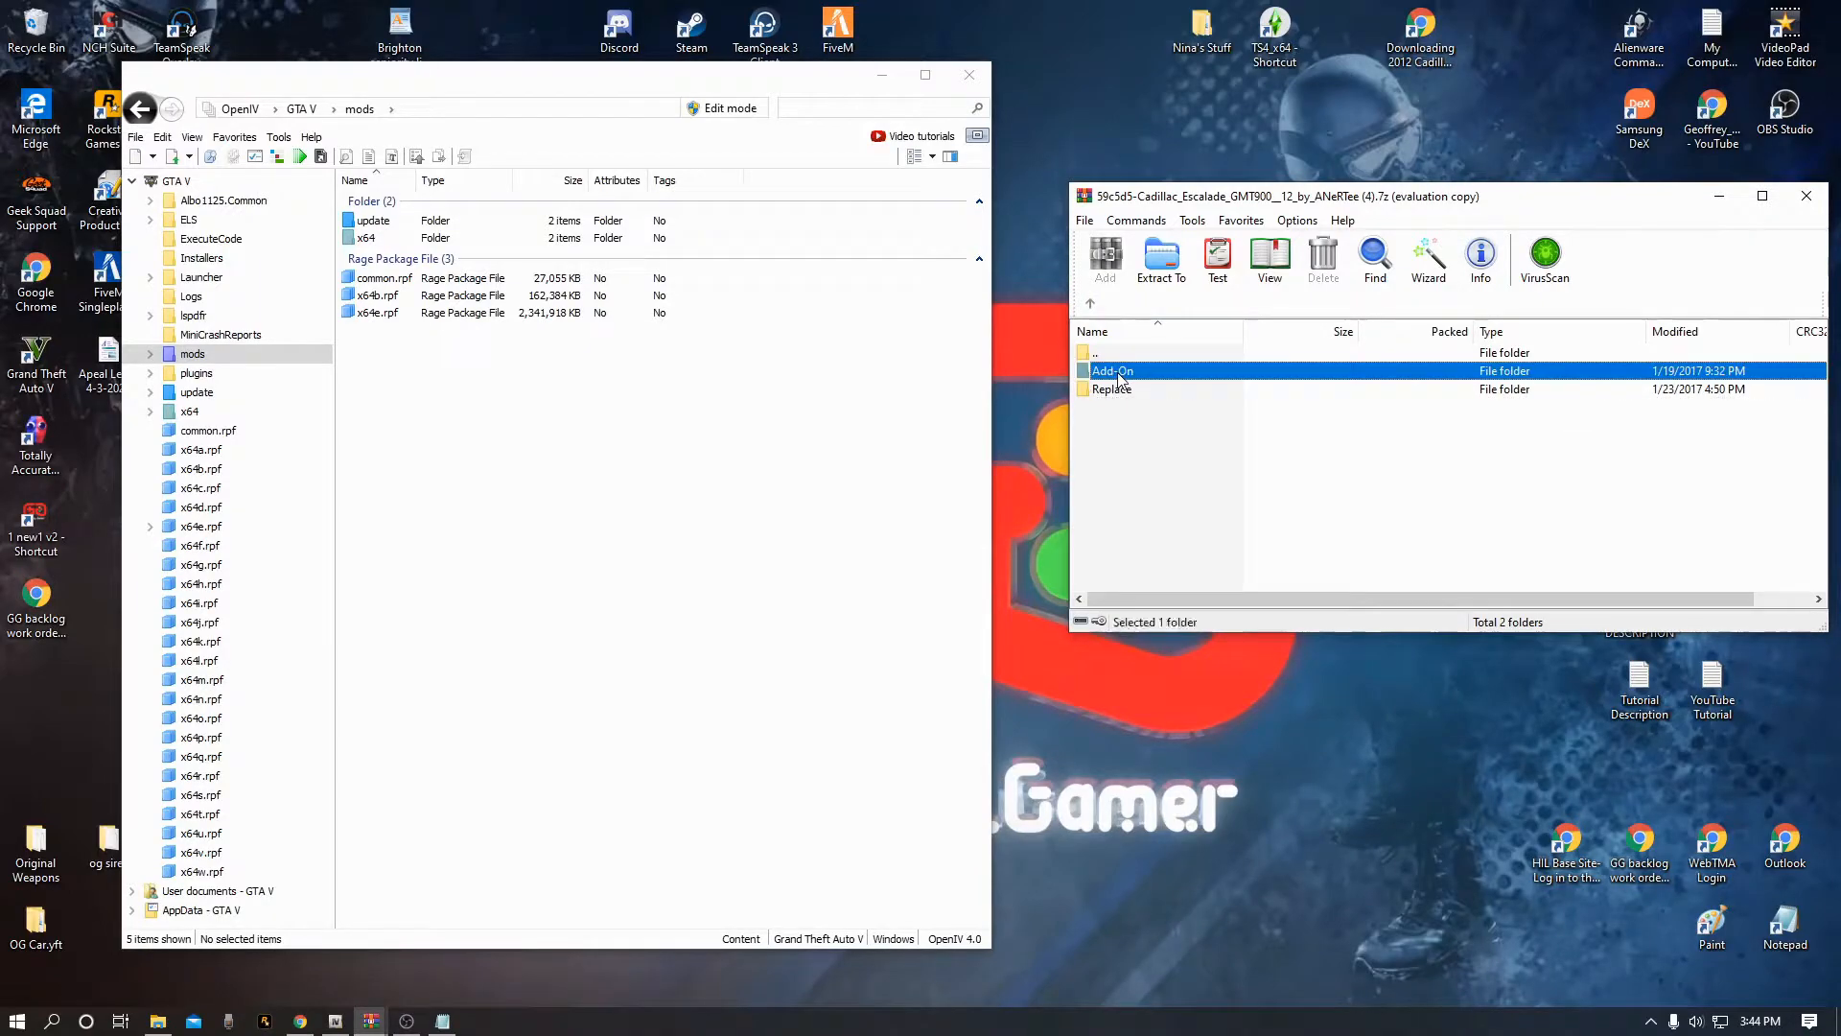
# Open a fresh File Explorer window and browse to C: > Program Files (x86) > Steam > steamapps > common
pyautogui.click(189, 1000)
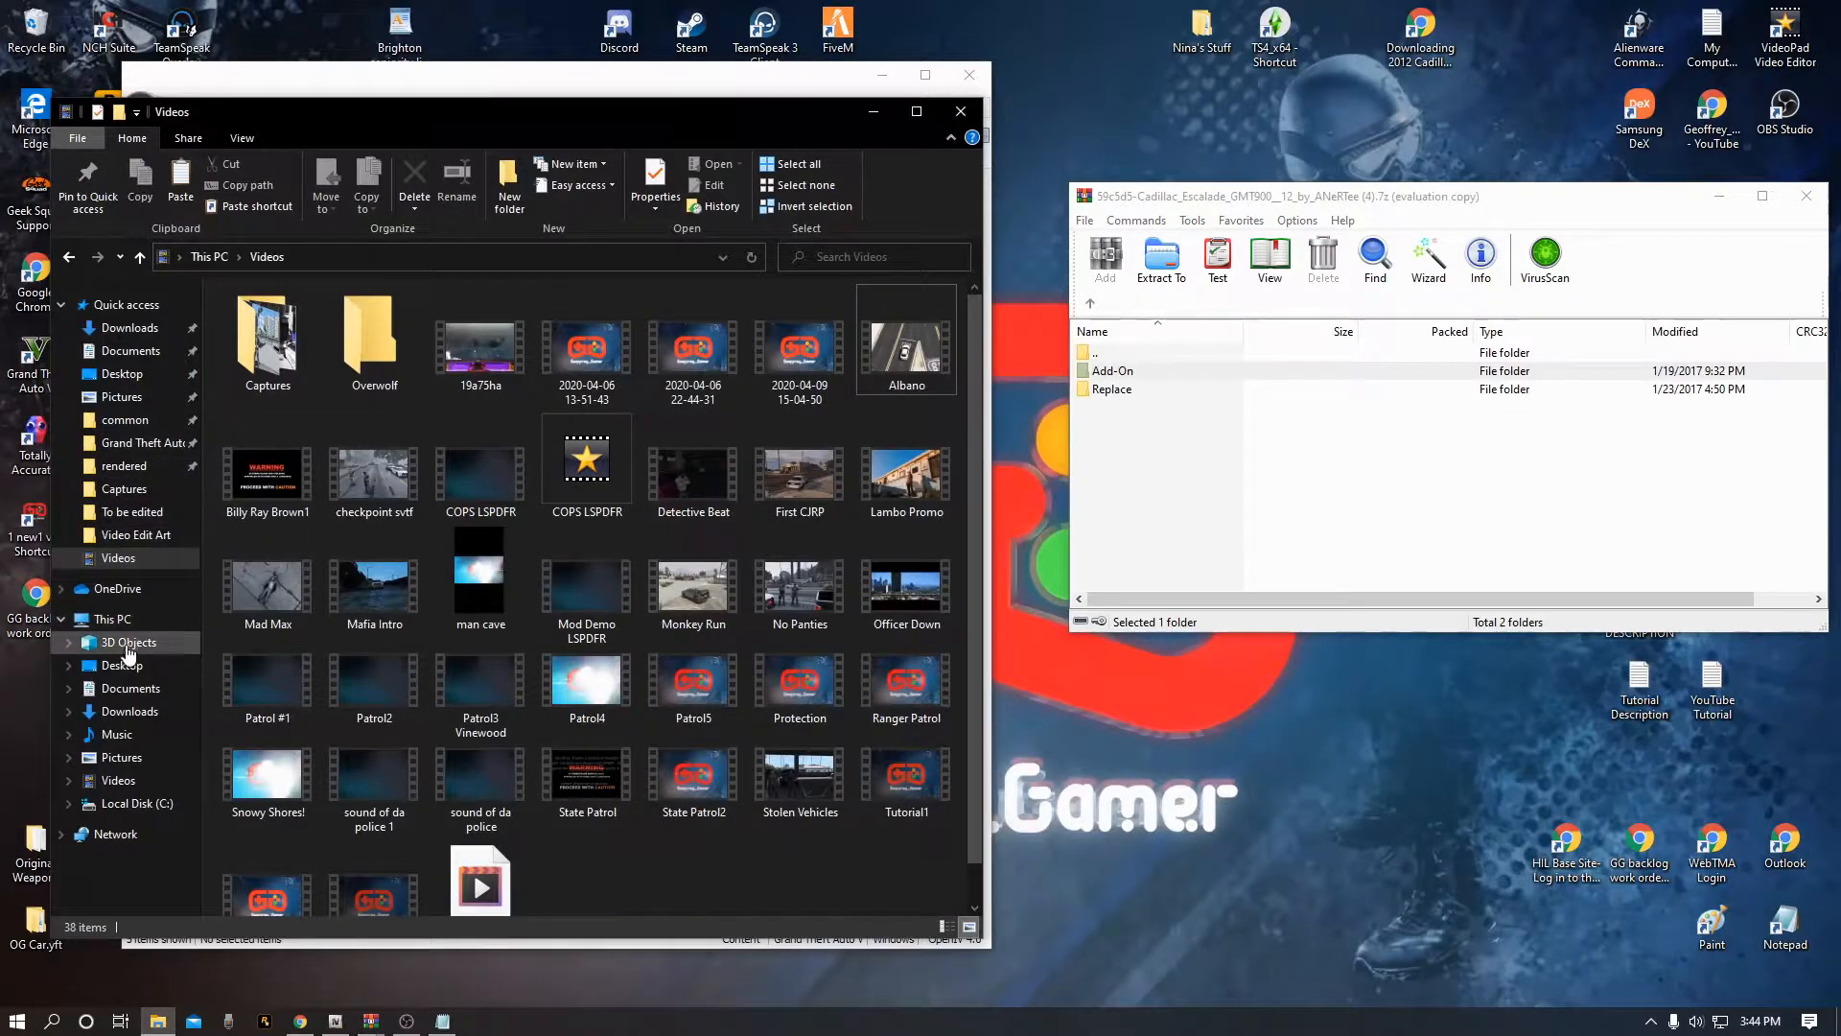
pyautogui.click(960, 111)
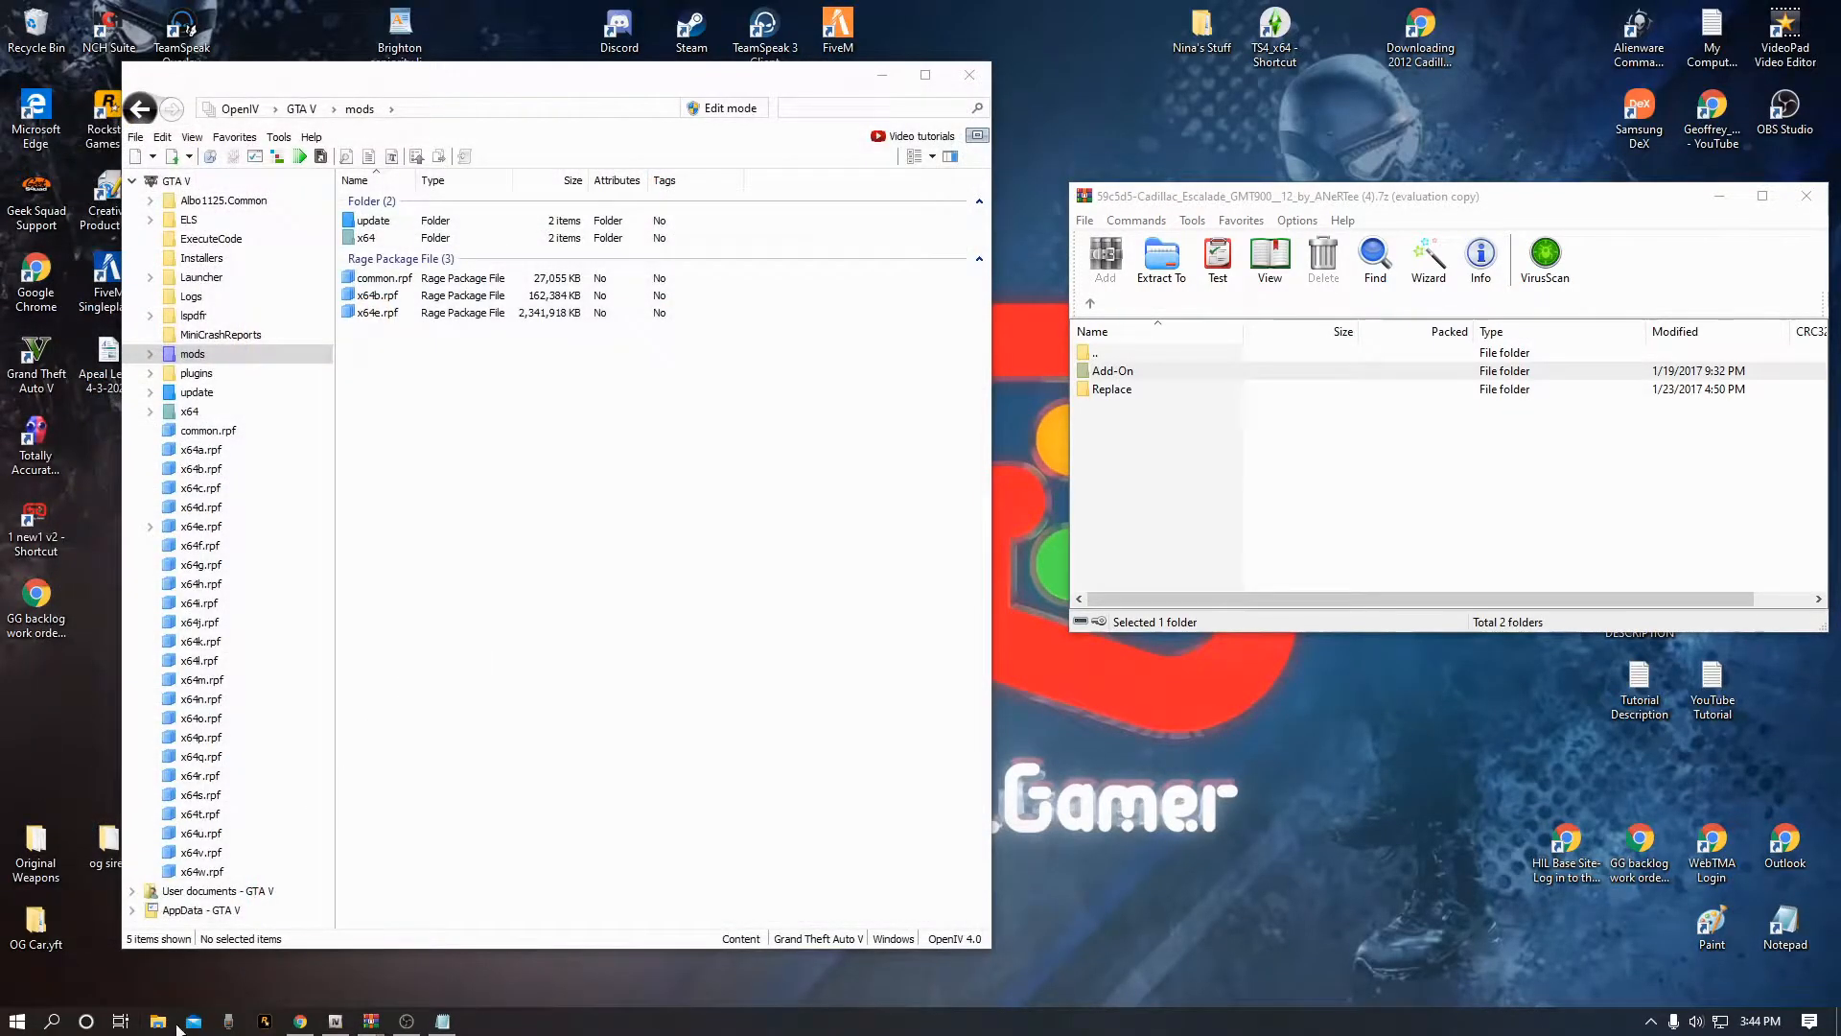
pyautogui.click(158, 1021)
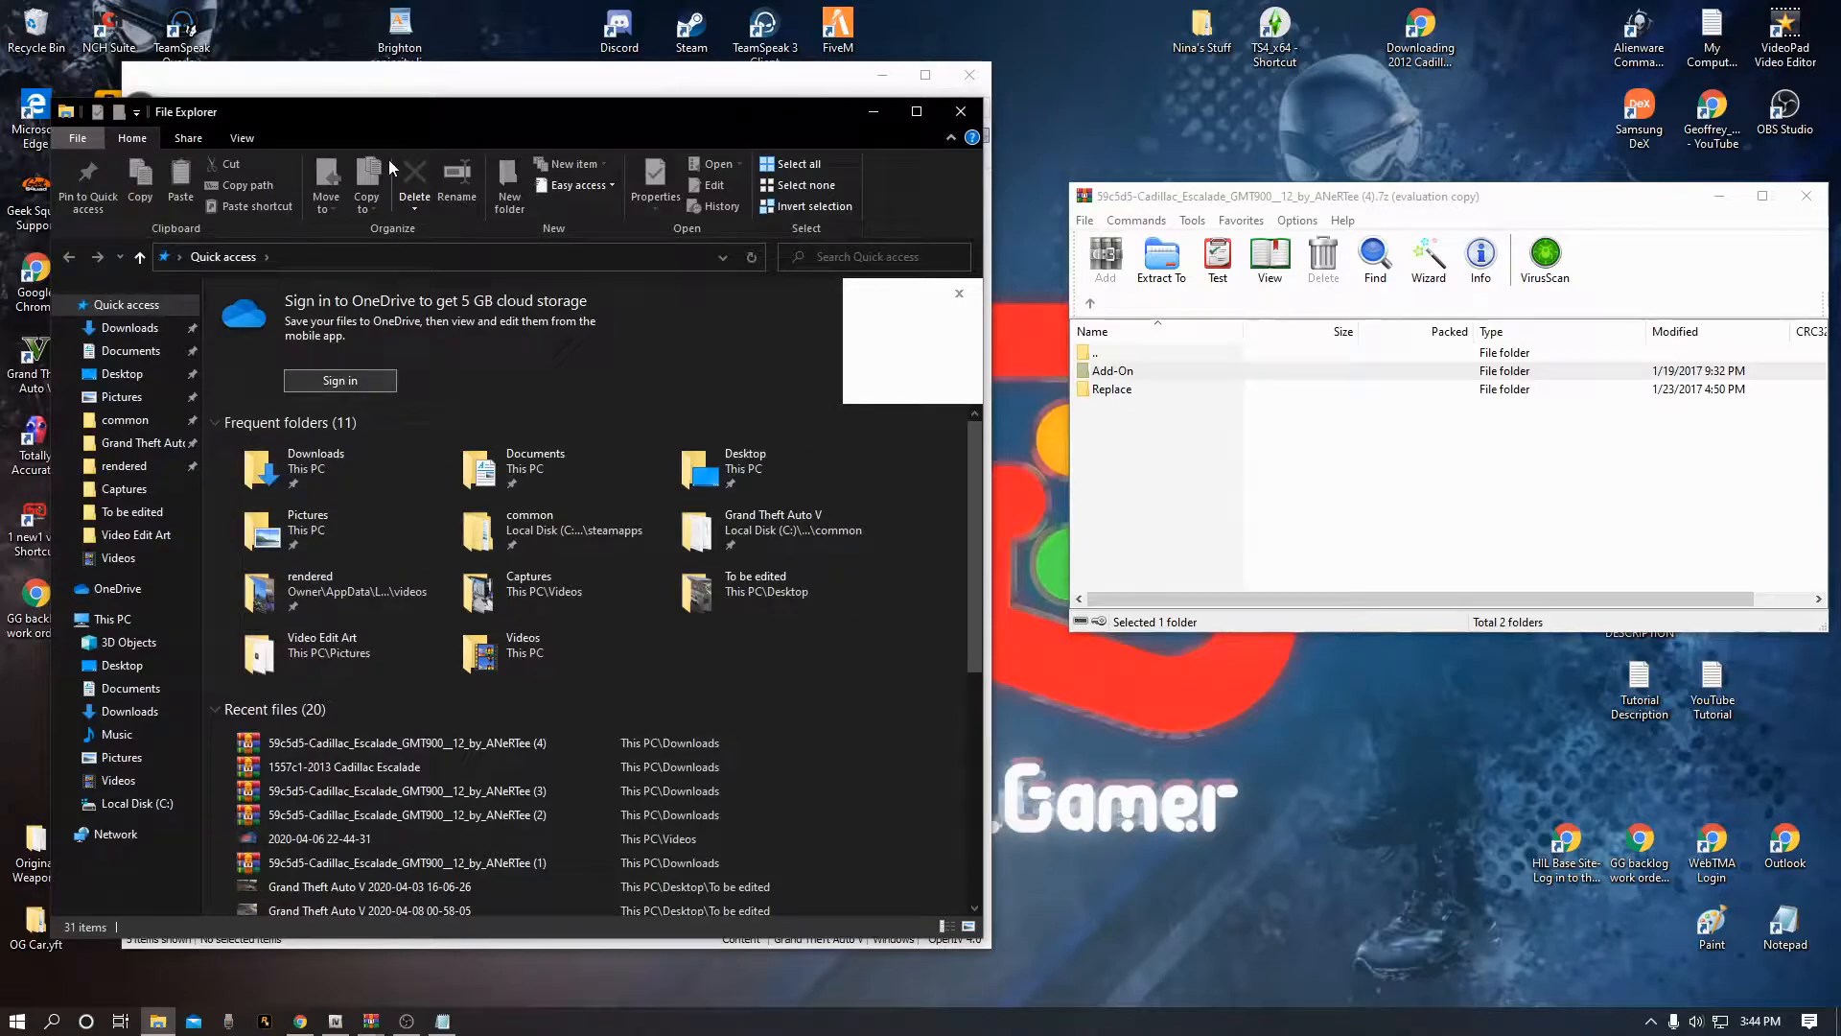
pyautogui.moveTo(414, 117); pyautogui.dragTo(445, 57)
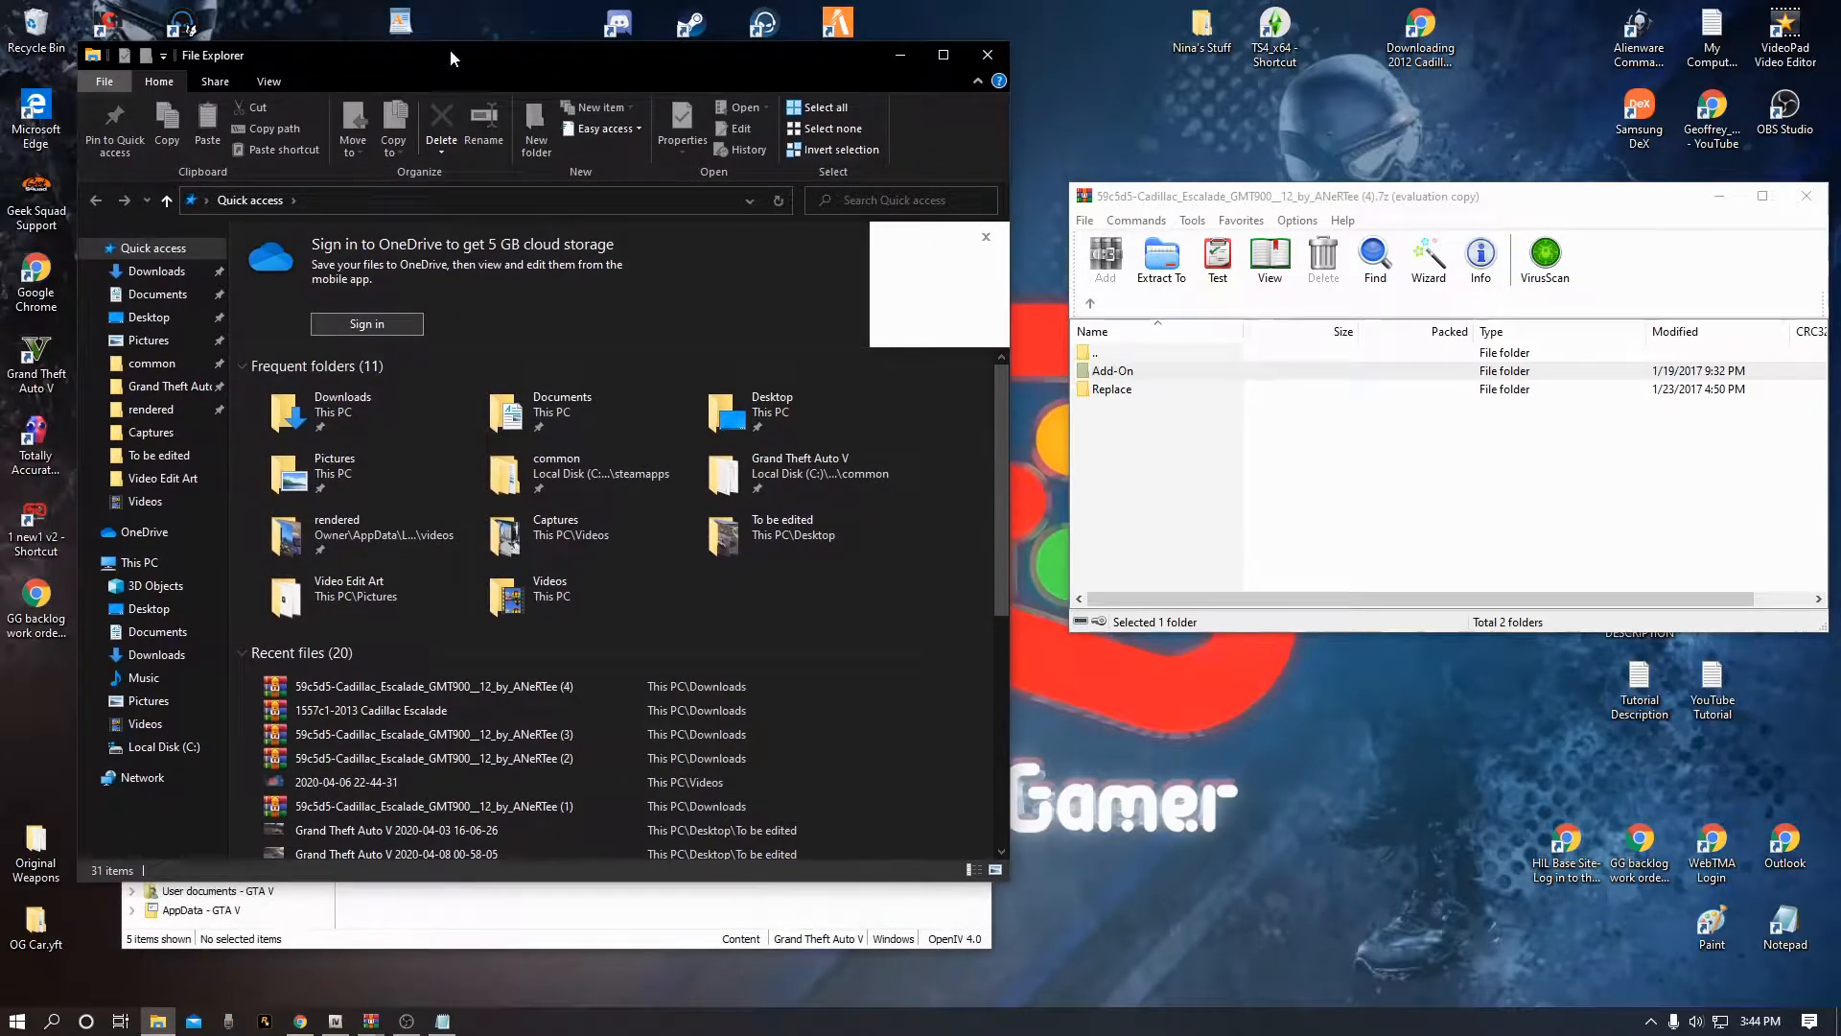
pyautogui.click(153, 747)
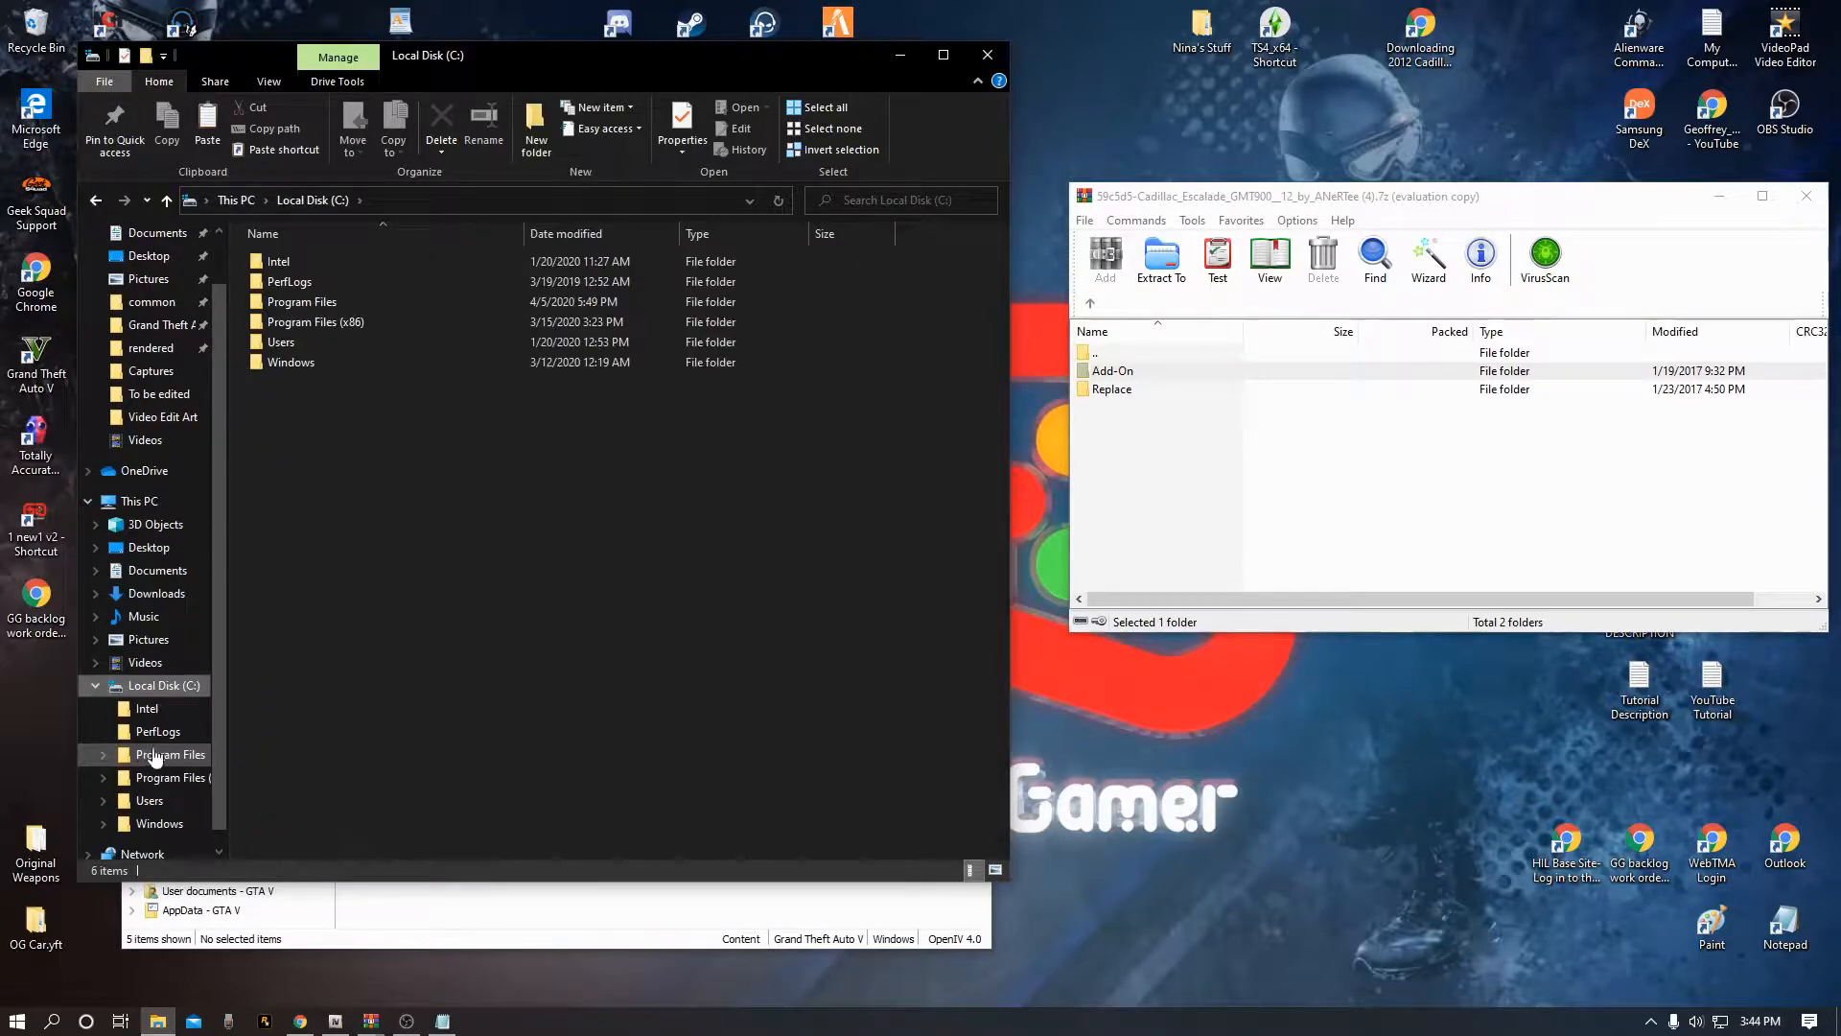
pyautogui.doubleClick(308, 322)
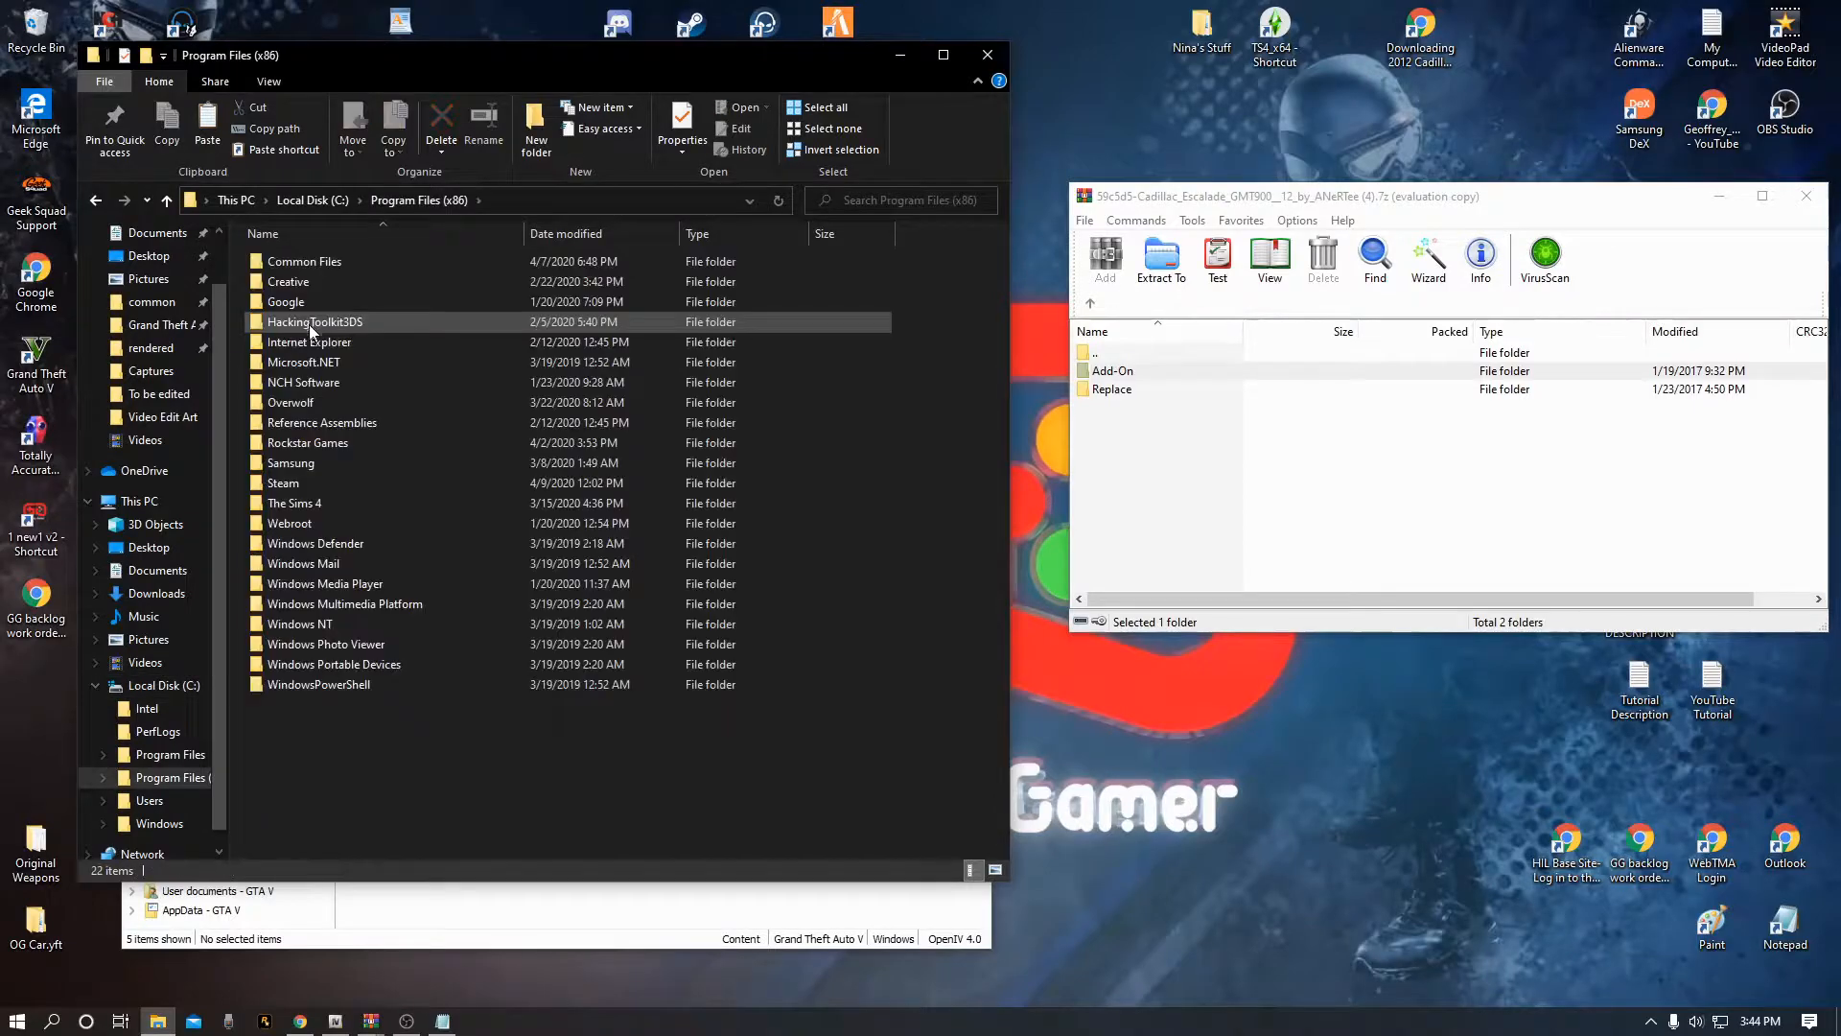
pyautogui.doubleClick(297, 484)
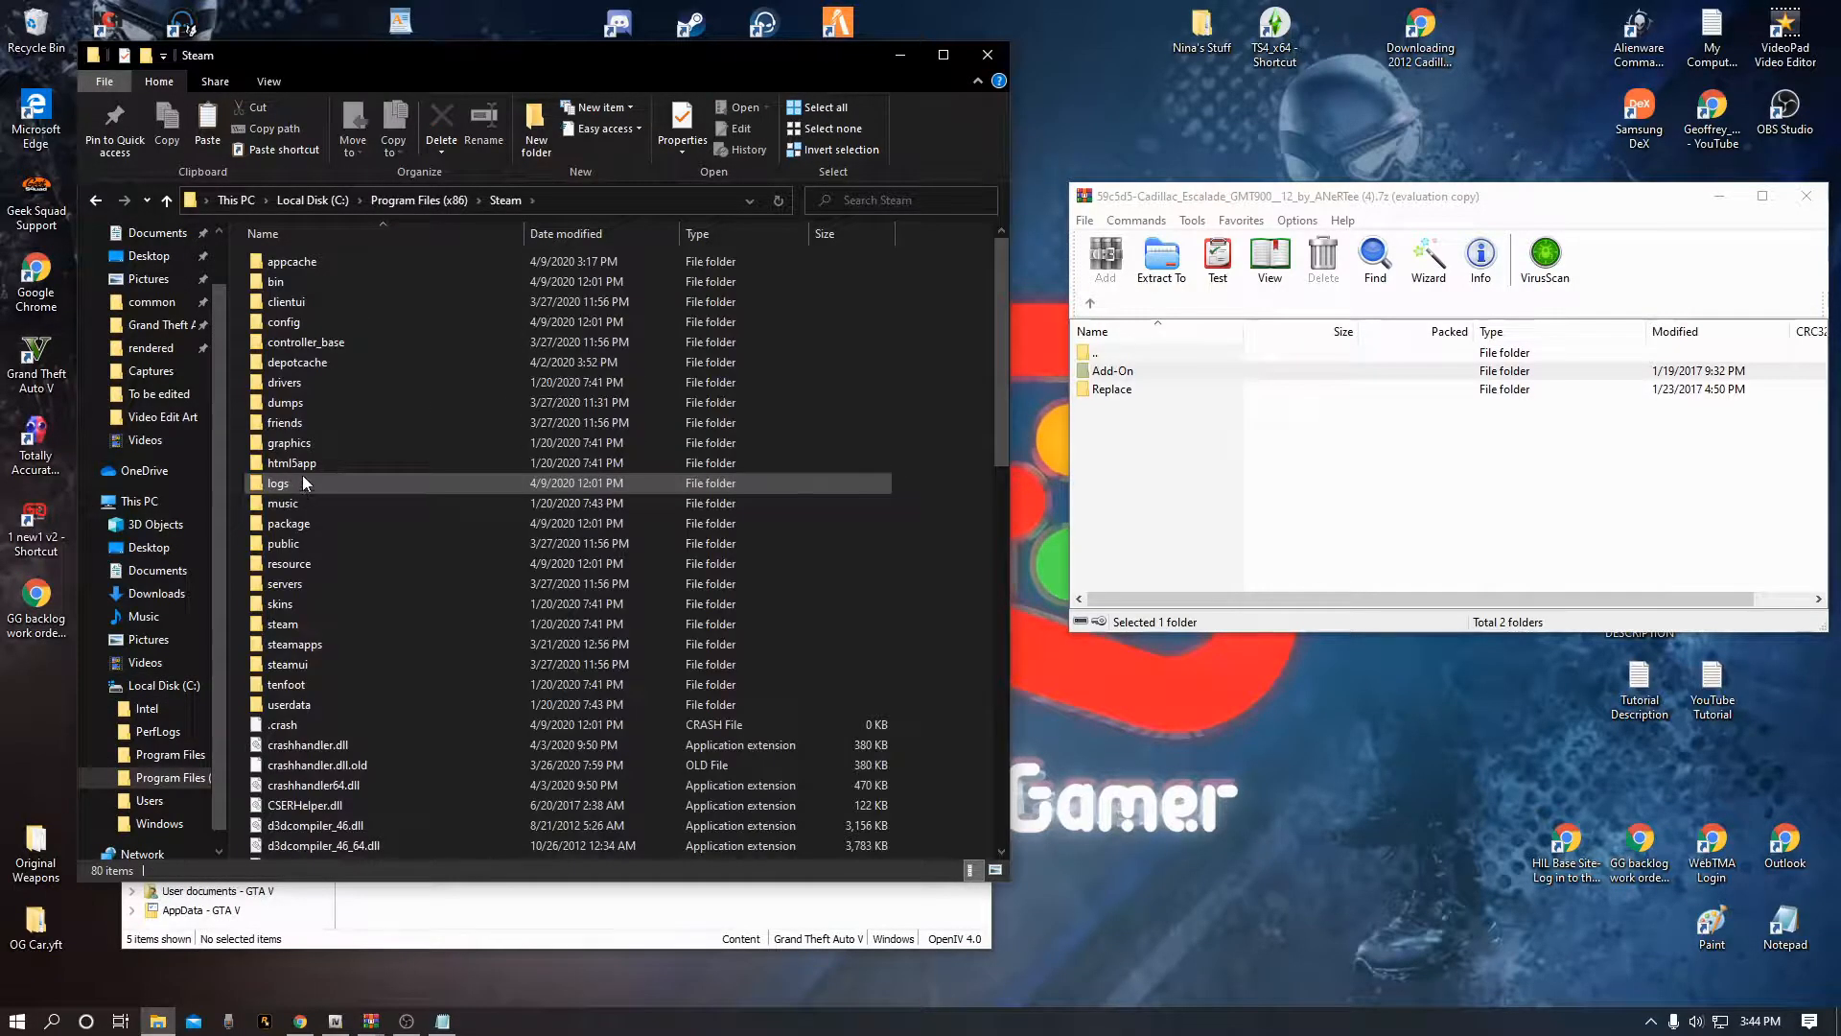
pyautogui.doubleClick(297, 646)
pyautogui.doubleClick(291, 261)
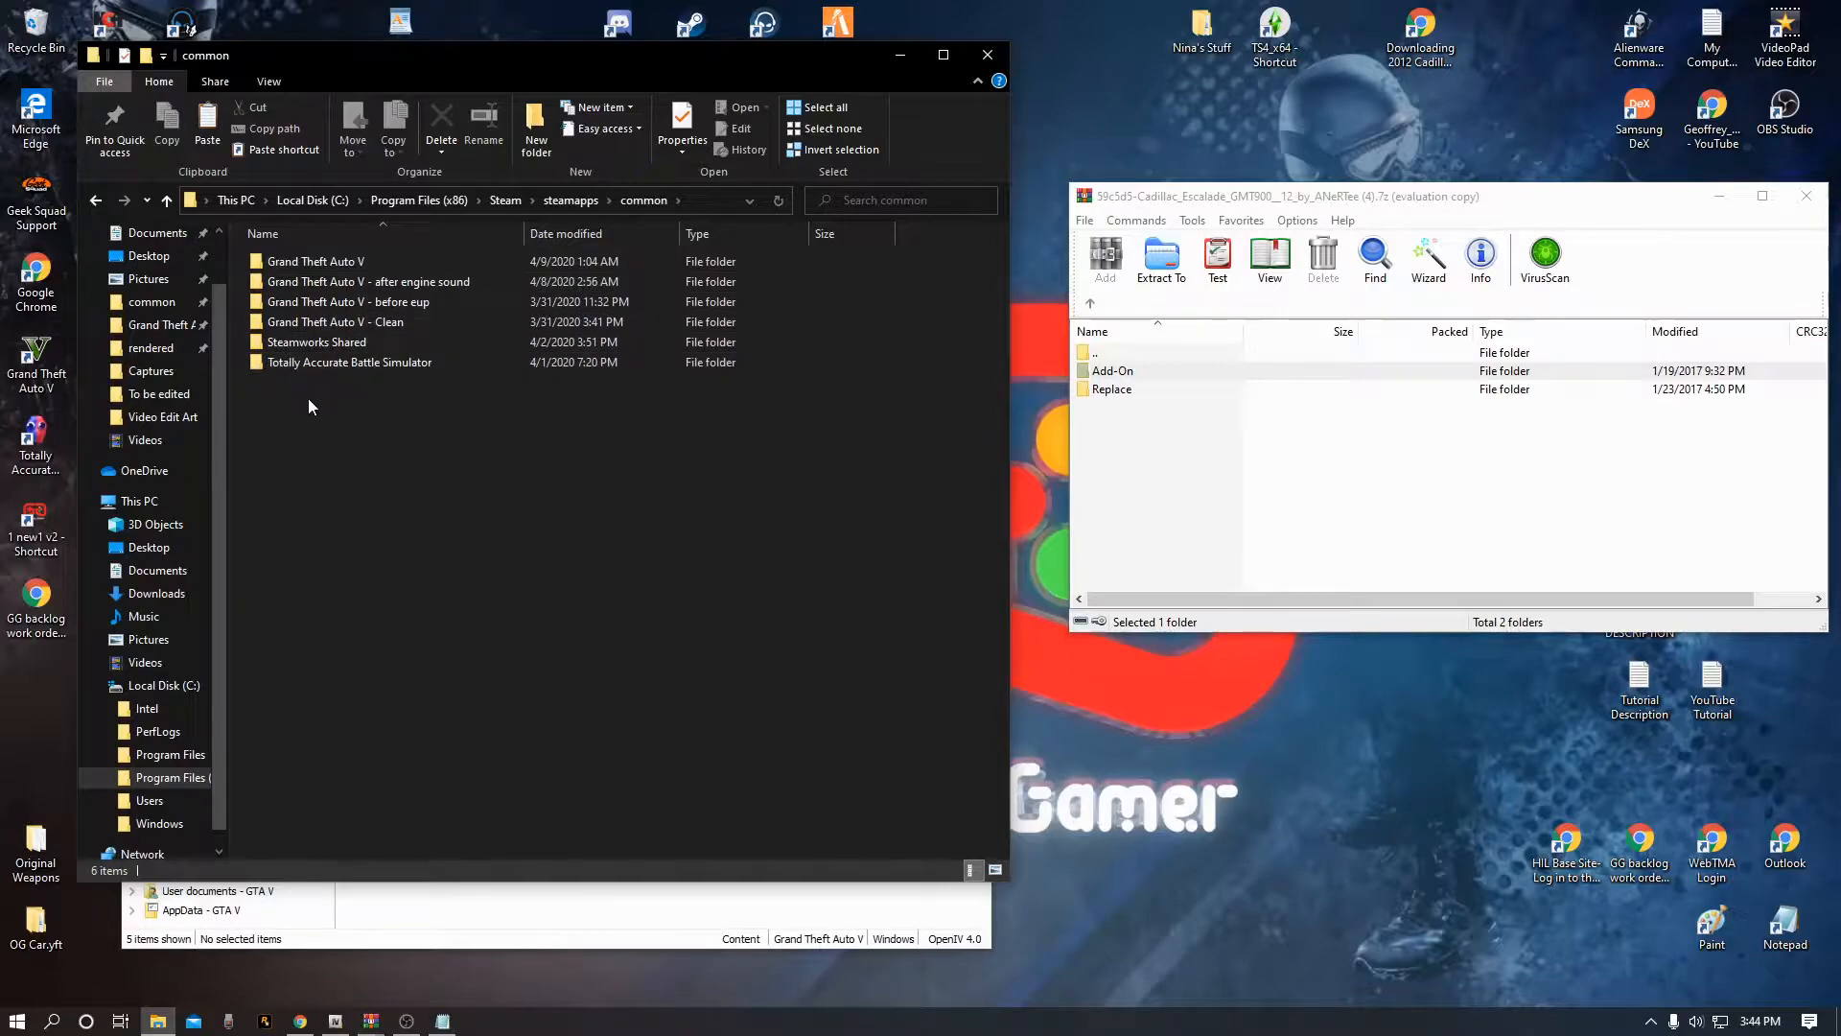
pyautogui.rightClick(306, 261)
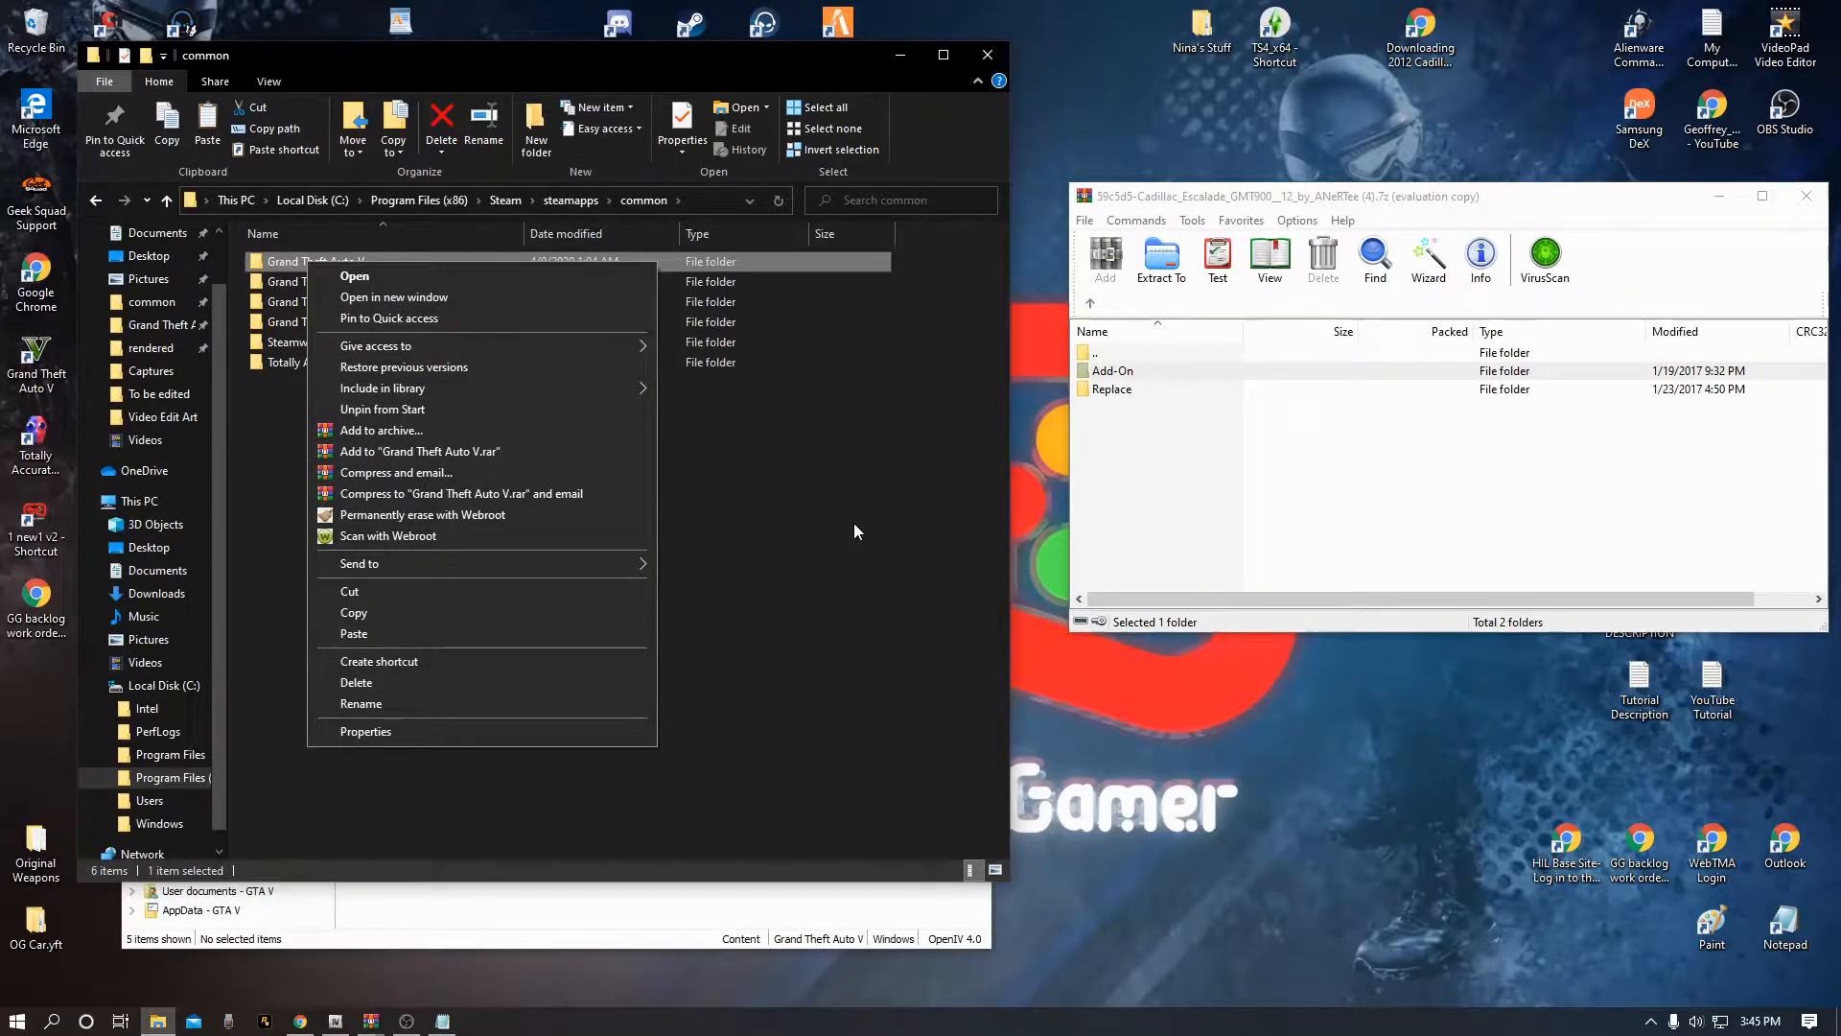
pyautogui.click(941, 517)
pyautogui.click(986, 55)
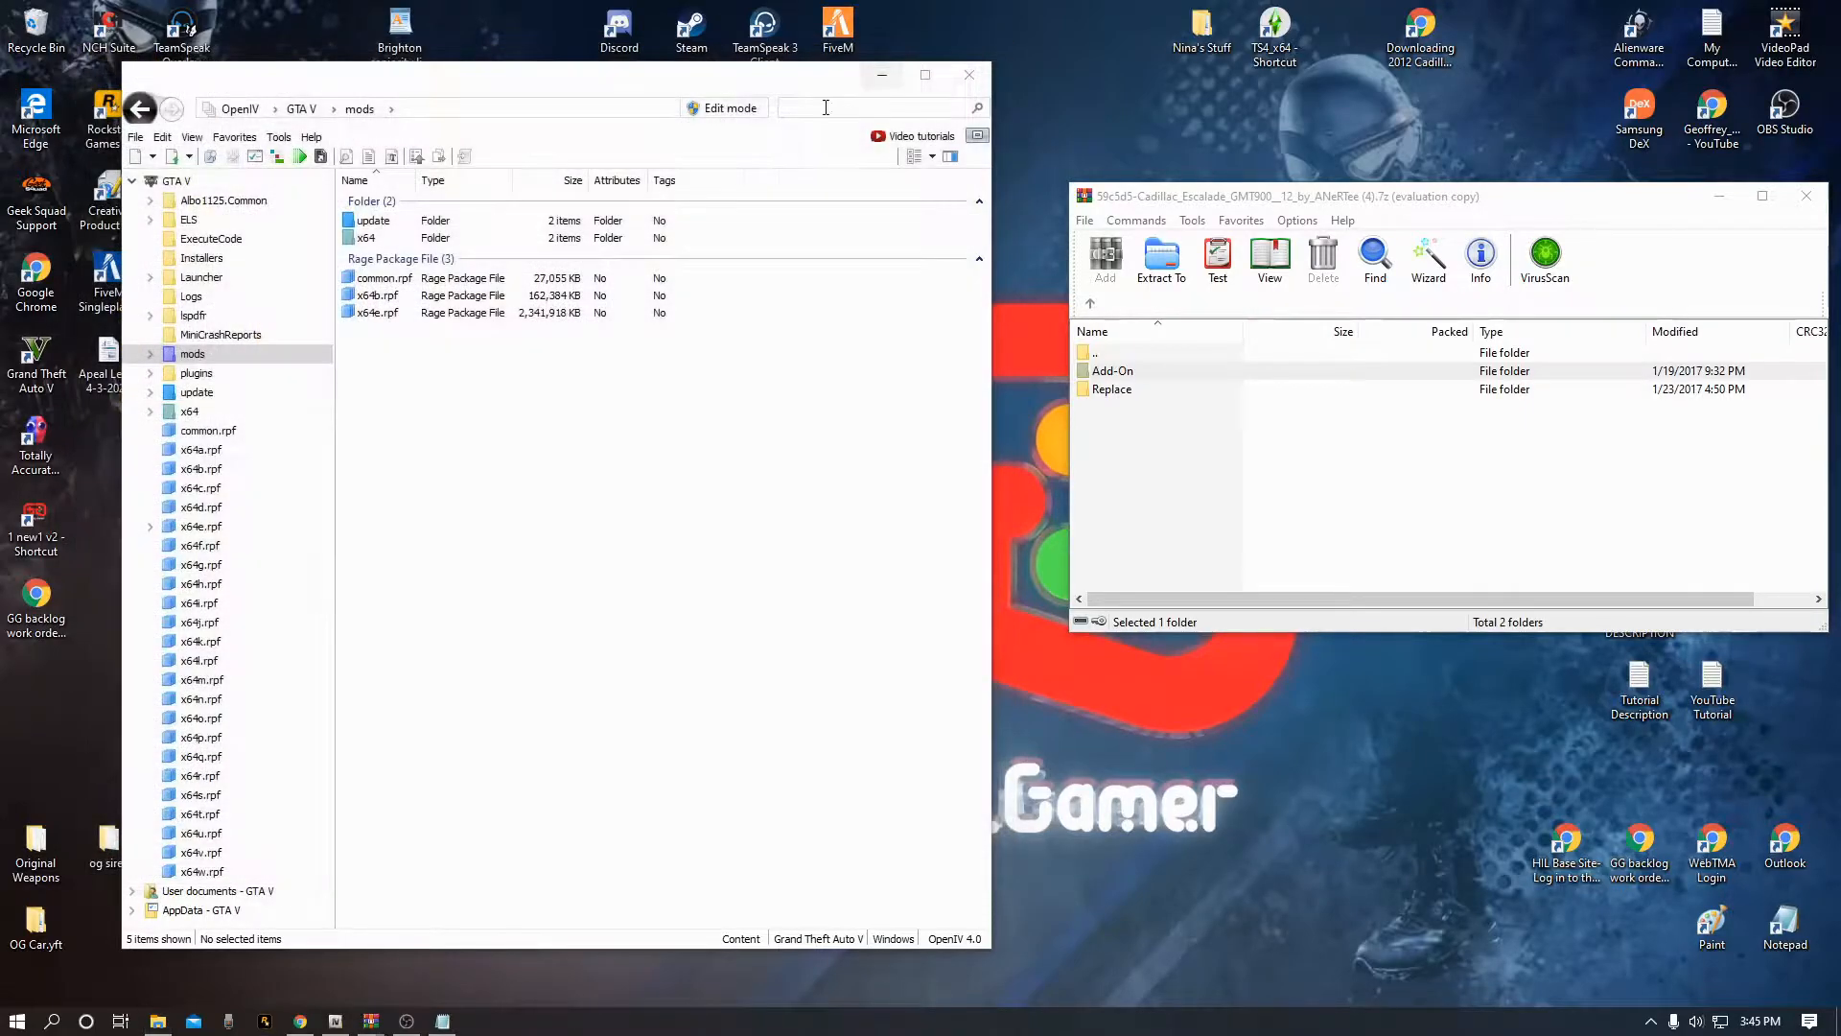
# Reopen File Explorer, go to the common folder, and copy the Grand Theft Auto V folder
pyautogui.click(157, 1023)
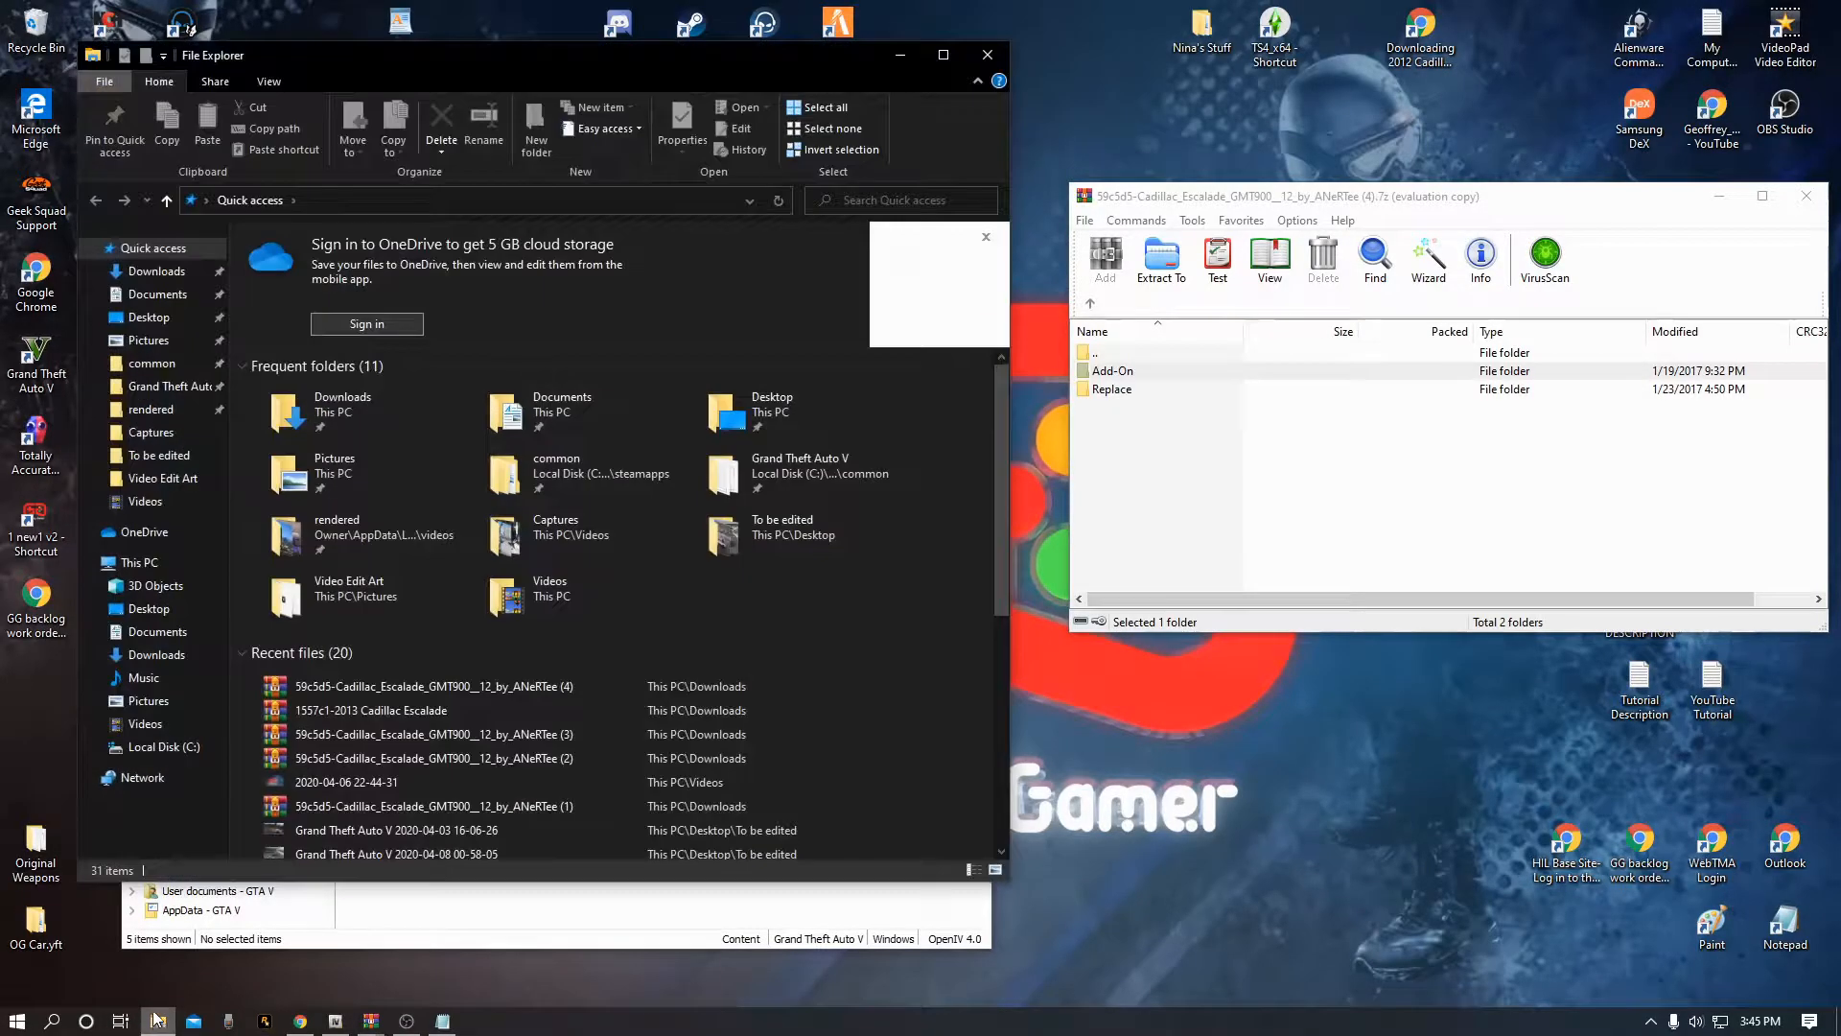
pyautogui.click(160, 389)
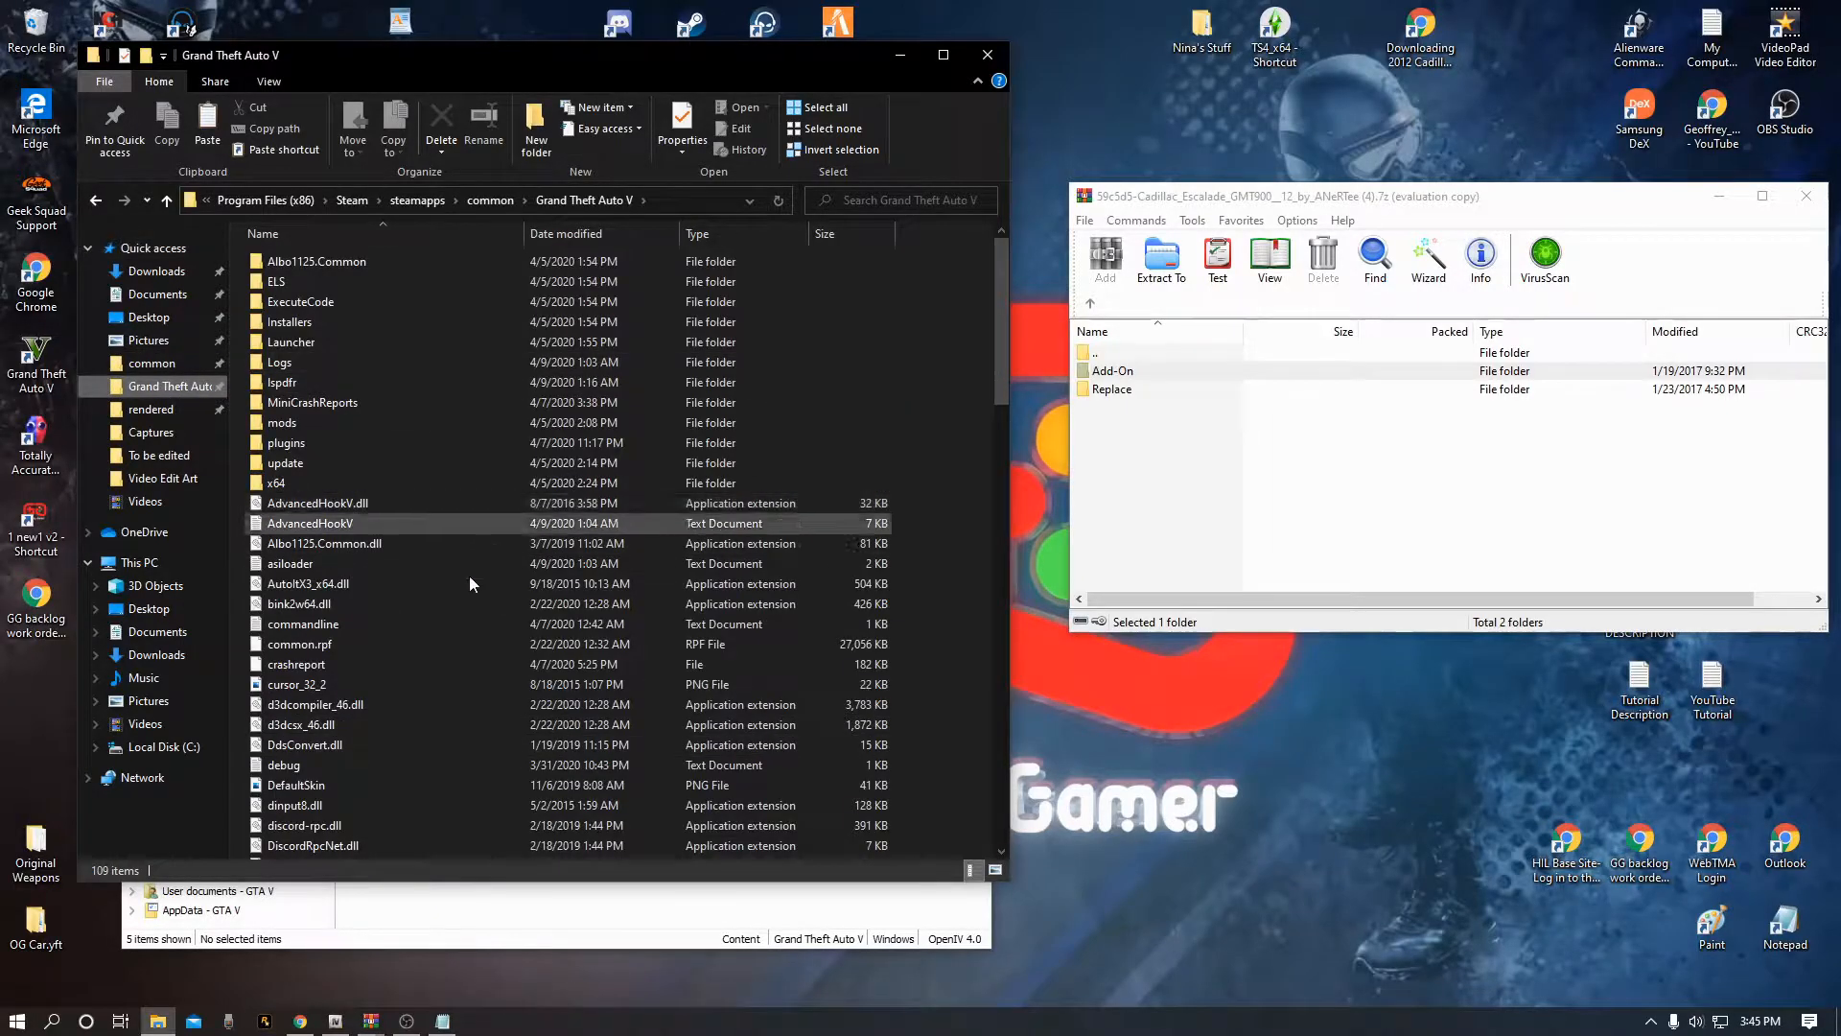
pyautogui.click(151, 362)
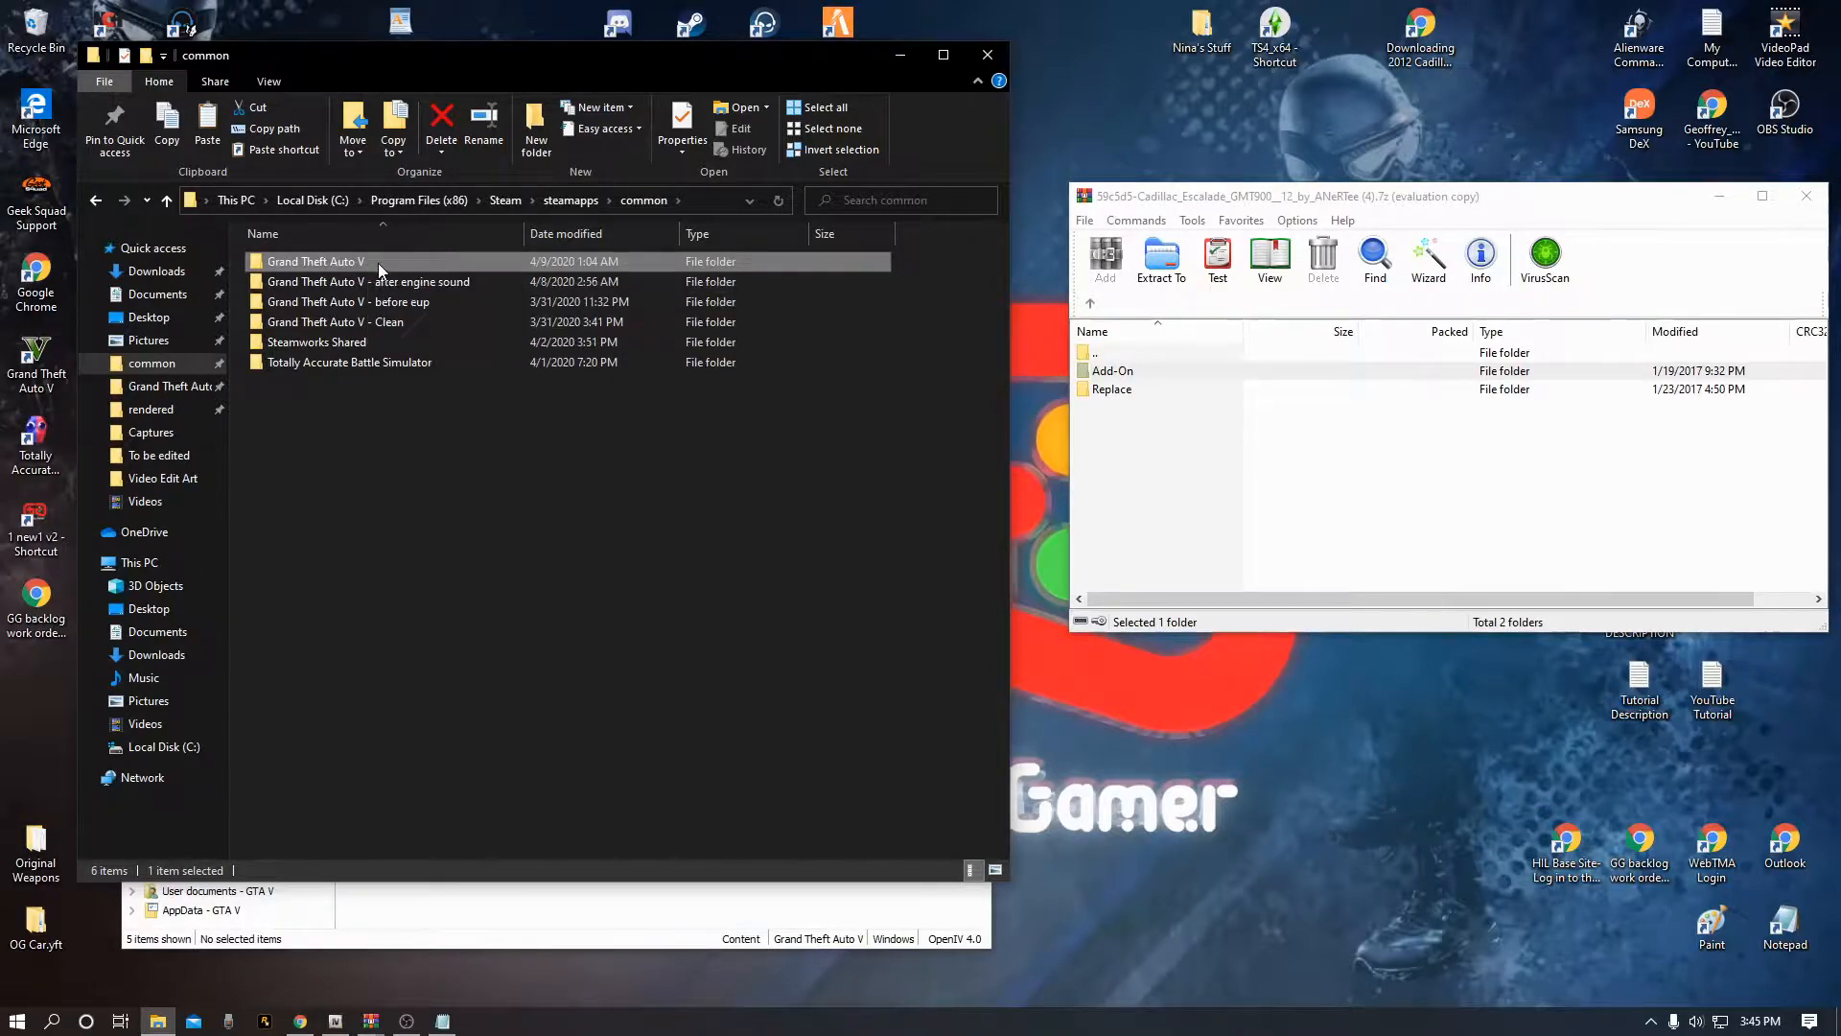
pyautogui.rightClick(377, 263)
pyautogui.click(411, 616)
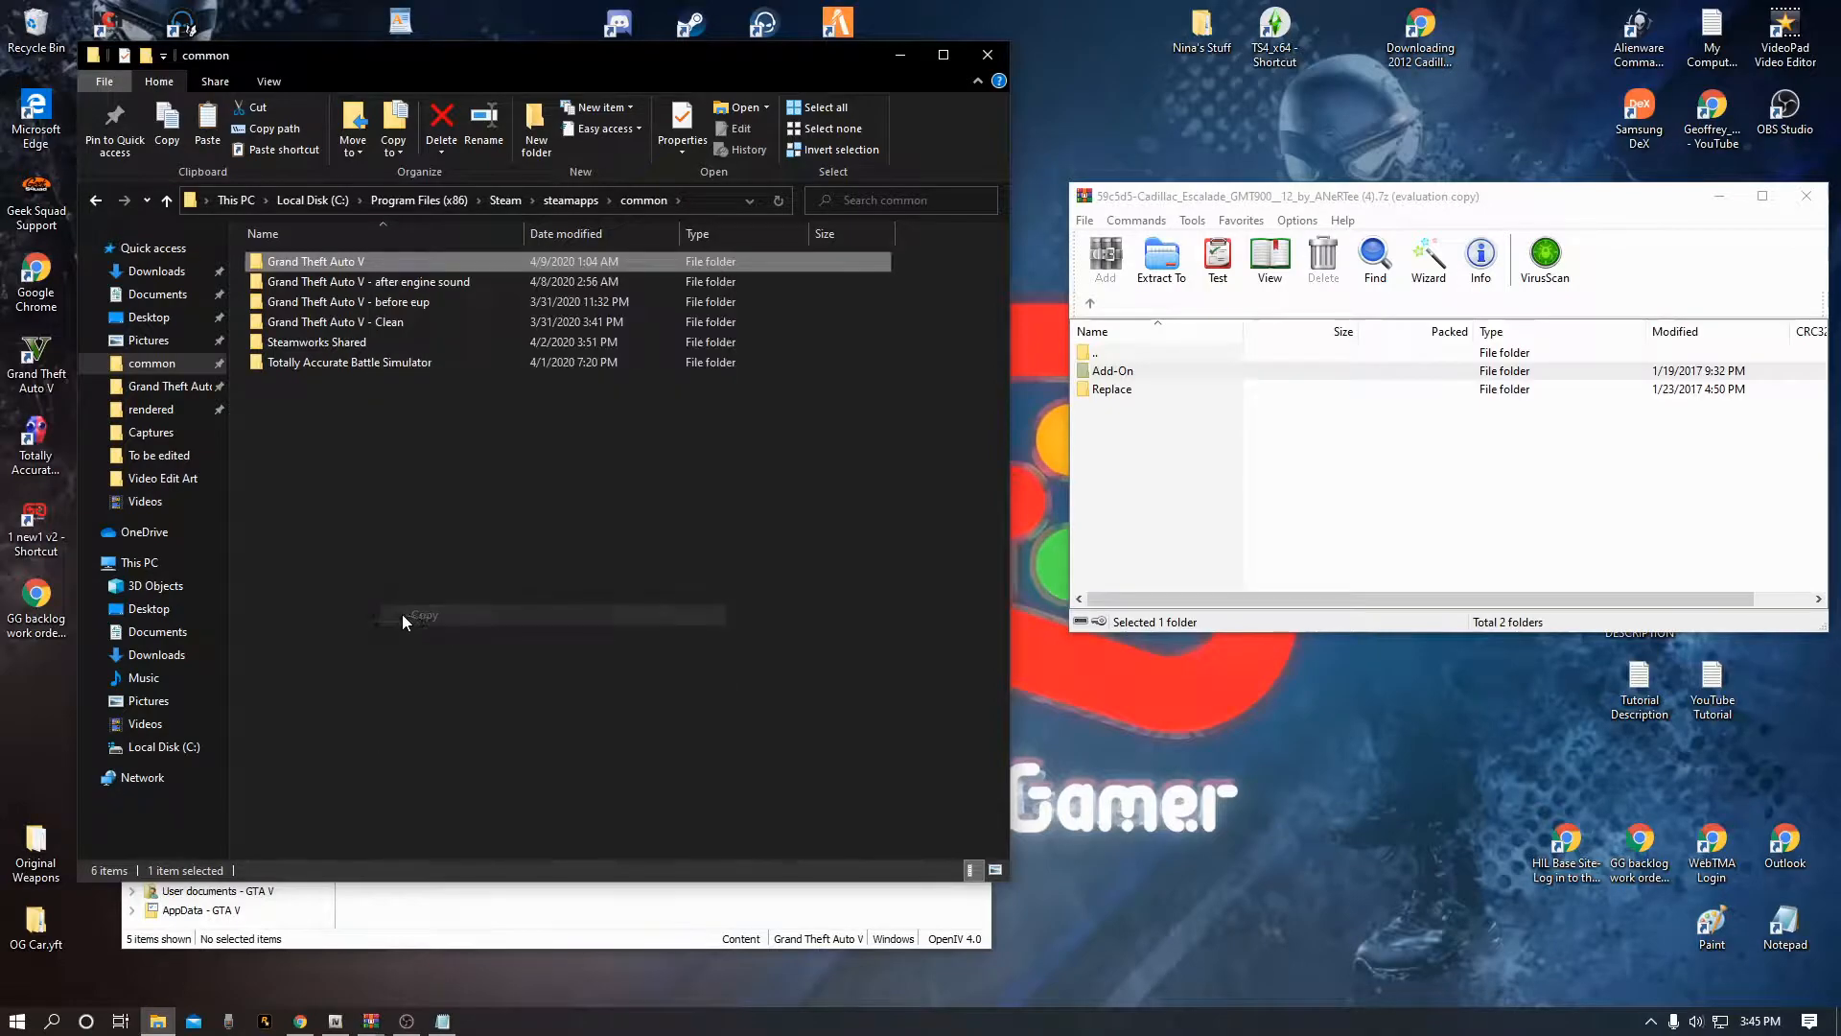
pyautogui.click(299, 478)
pyautogui.rightClick(299, 479)
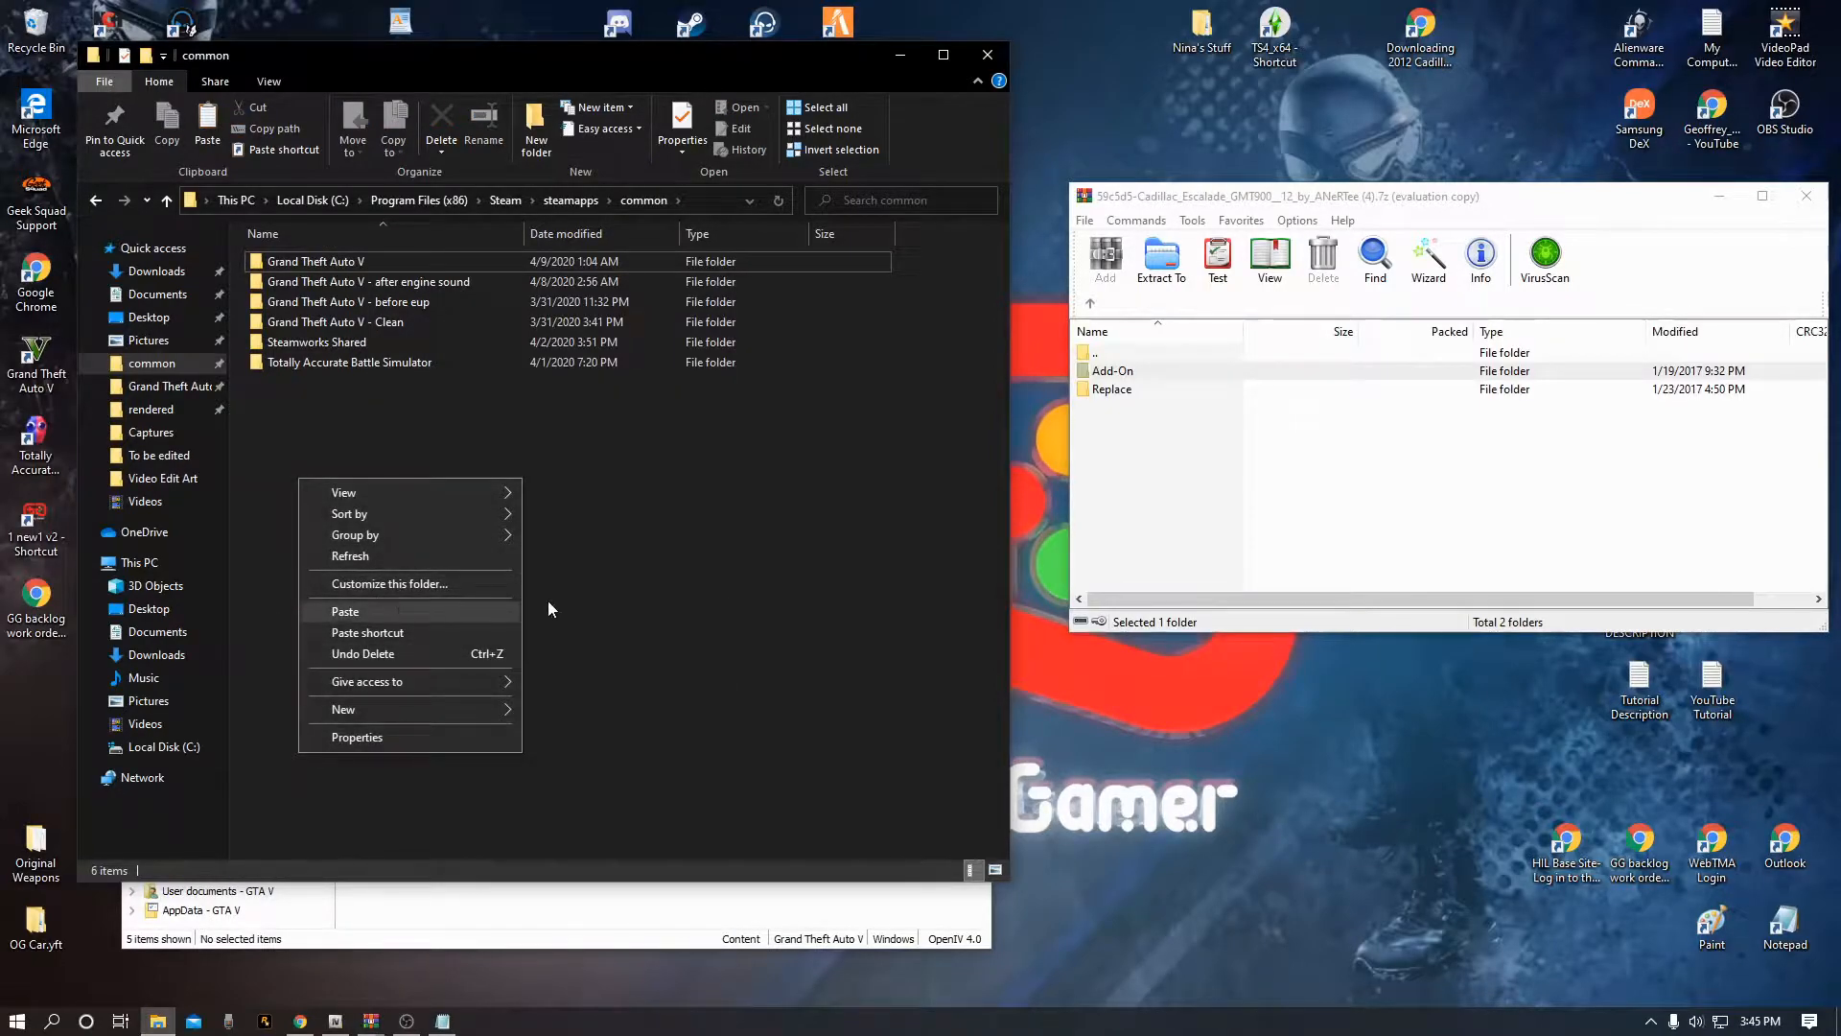
pyautogui.click(607, 581)
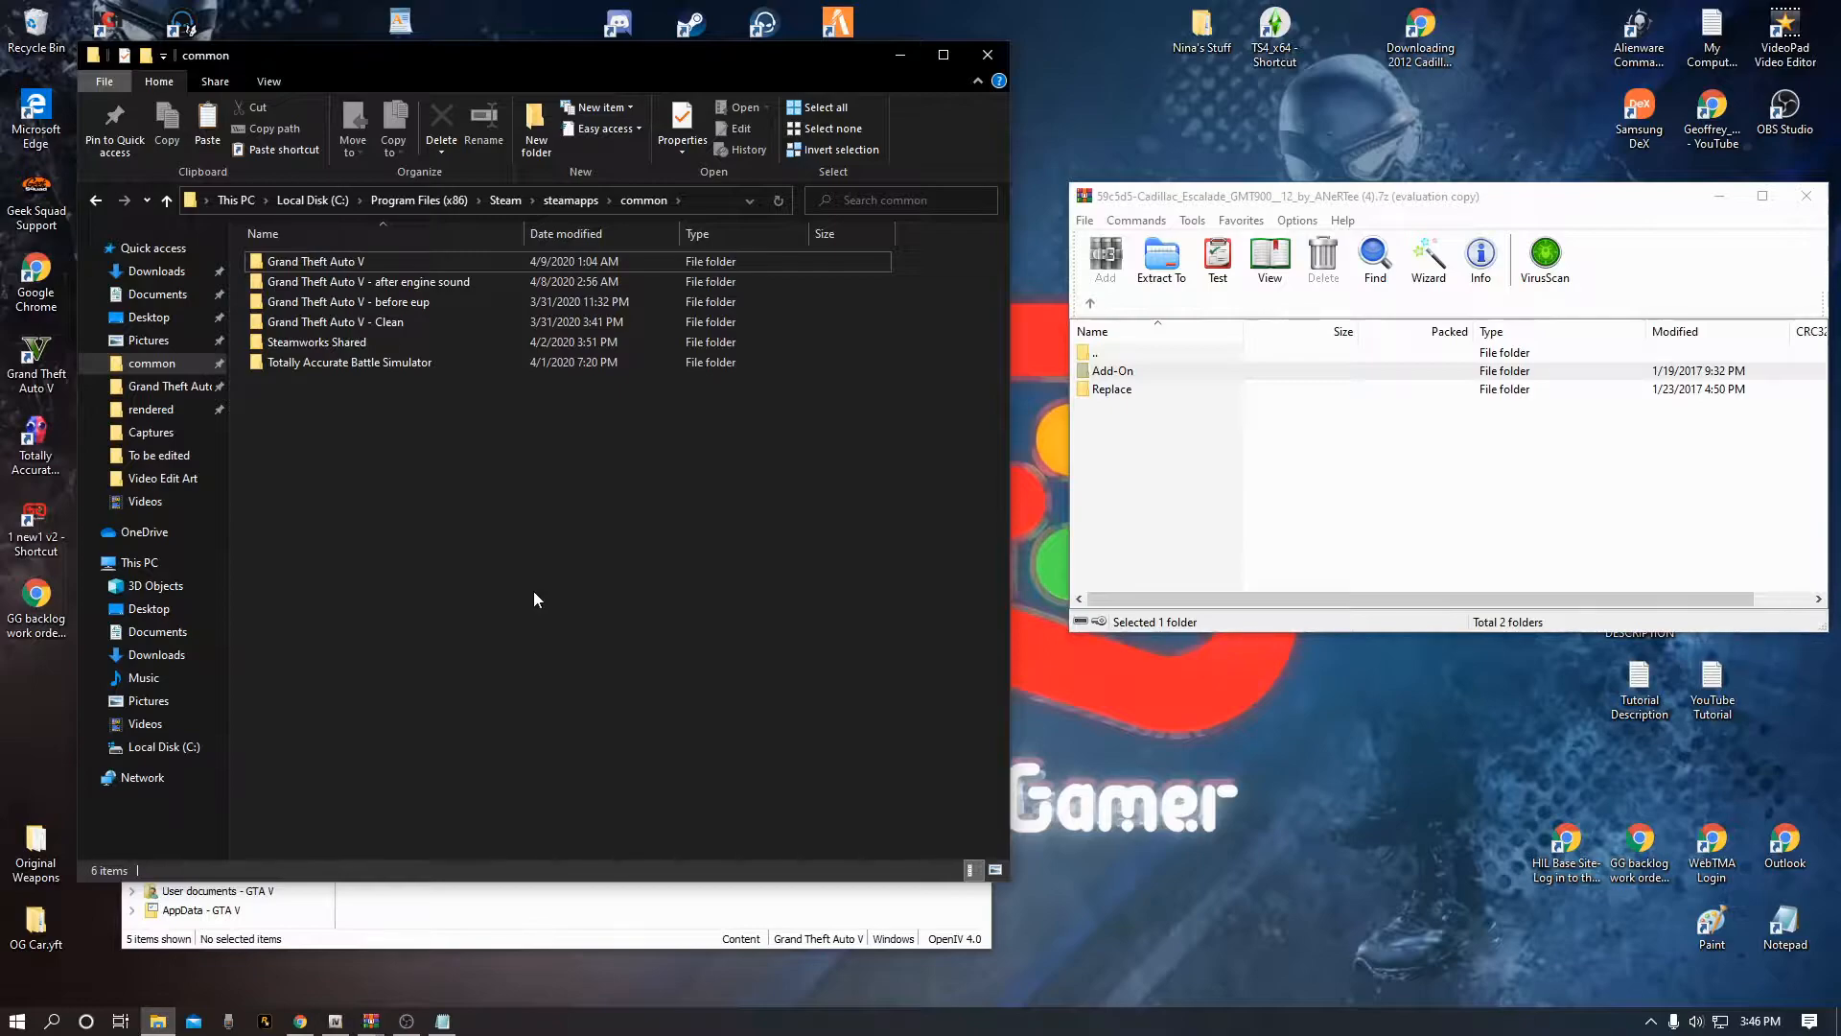
# Open the archive's Add-On folder and the mods folder inside Grand Theft Auto V, and check the mods folder's x64 subfolder
pyautogui.click(156, 388)
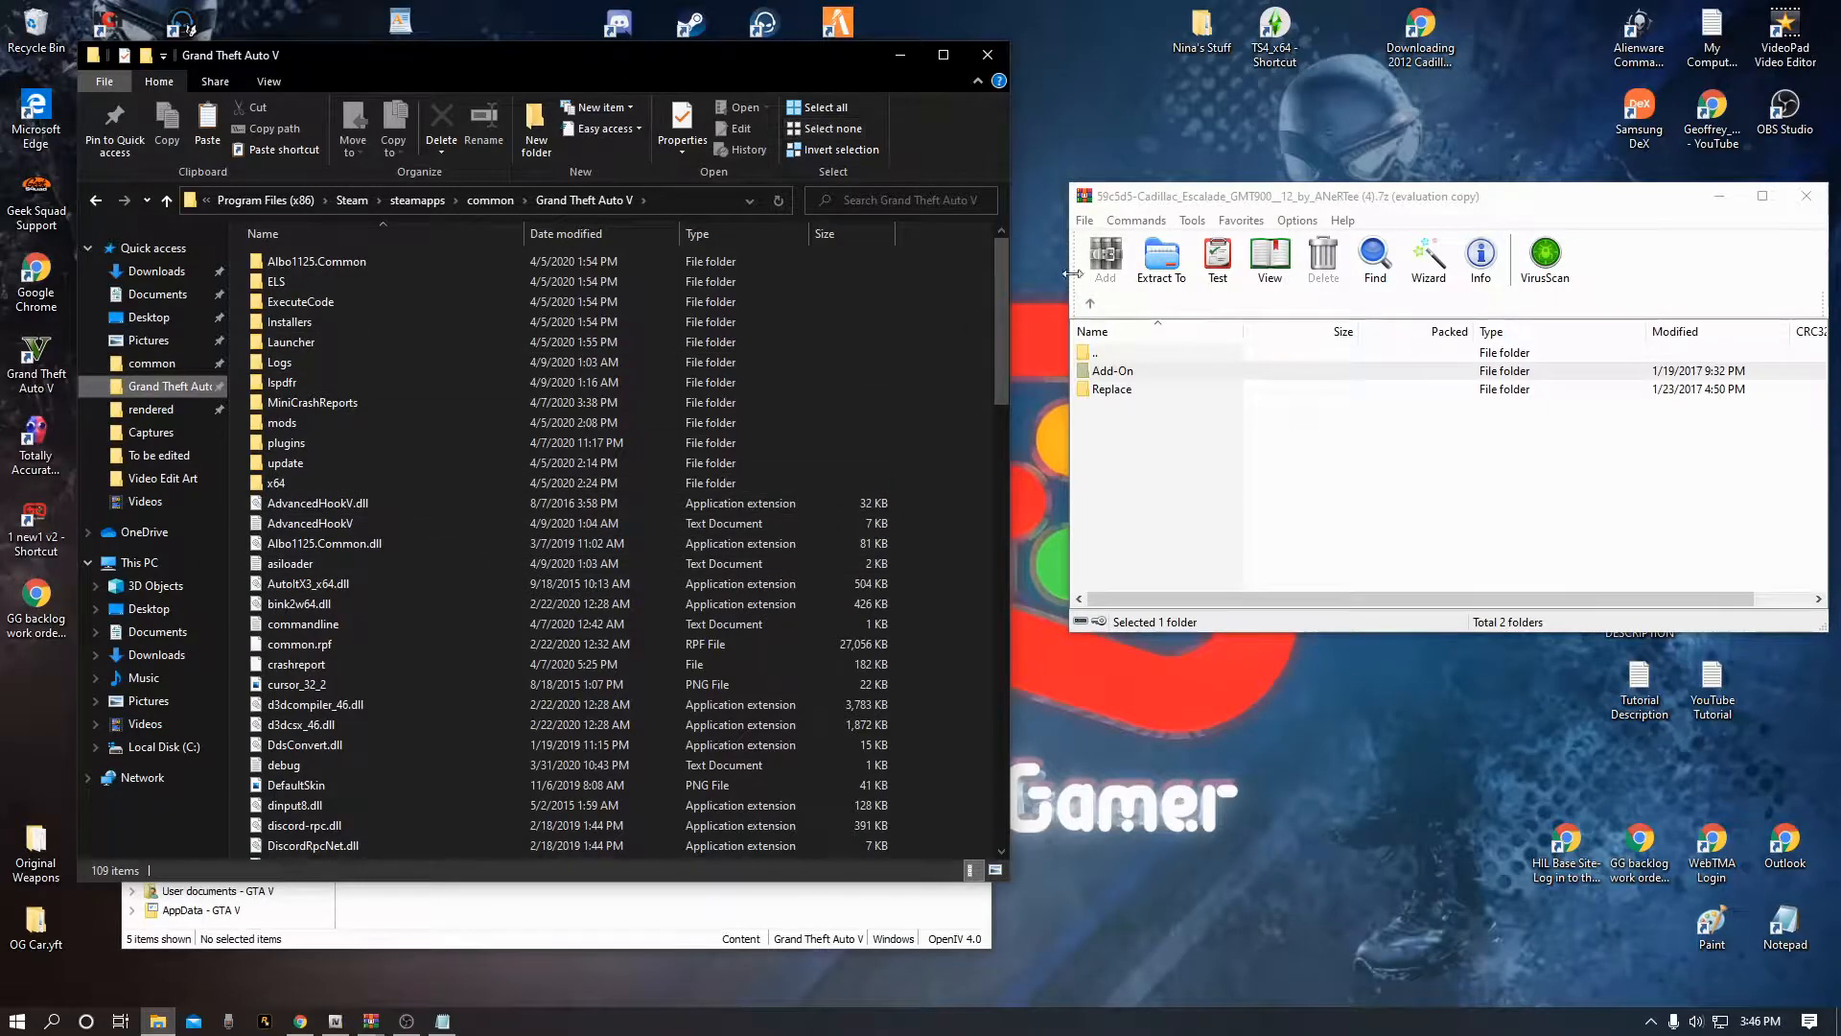
pyautogui.doubleClick(1116, 388)
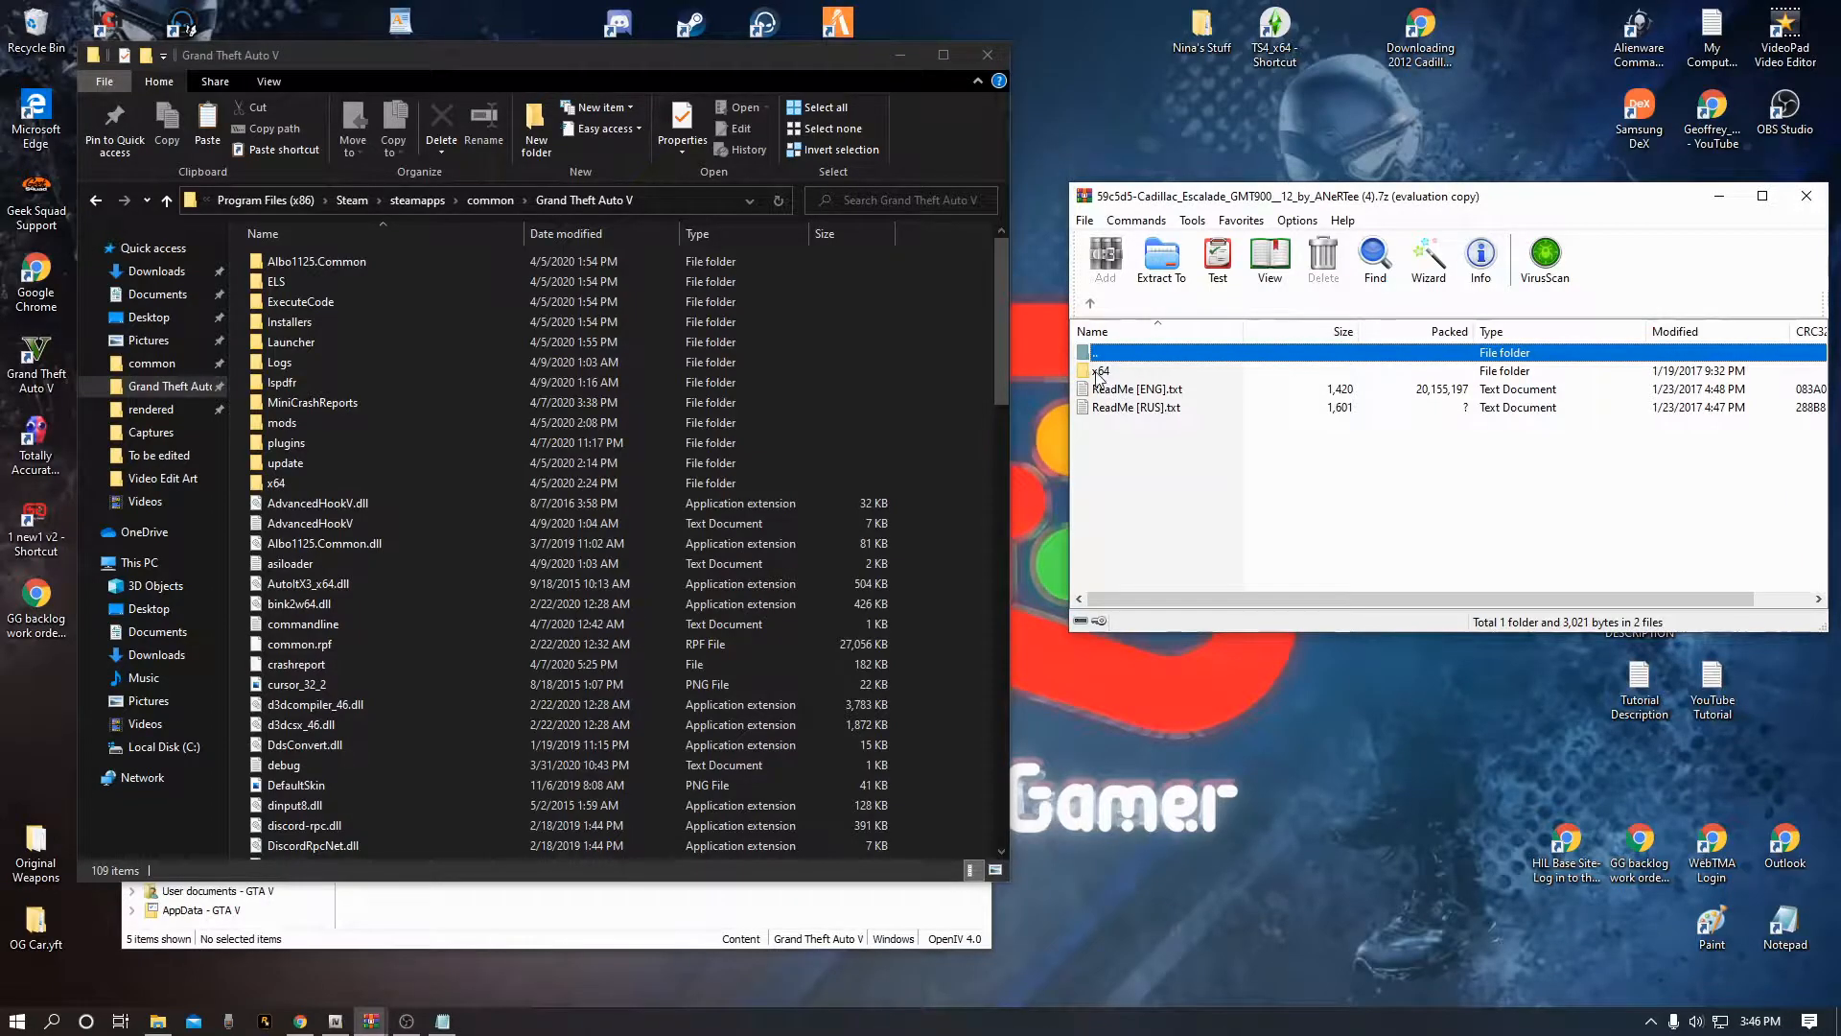
pyautogui.doubleClick(284, 425)
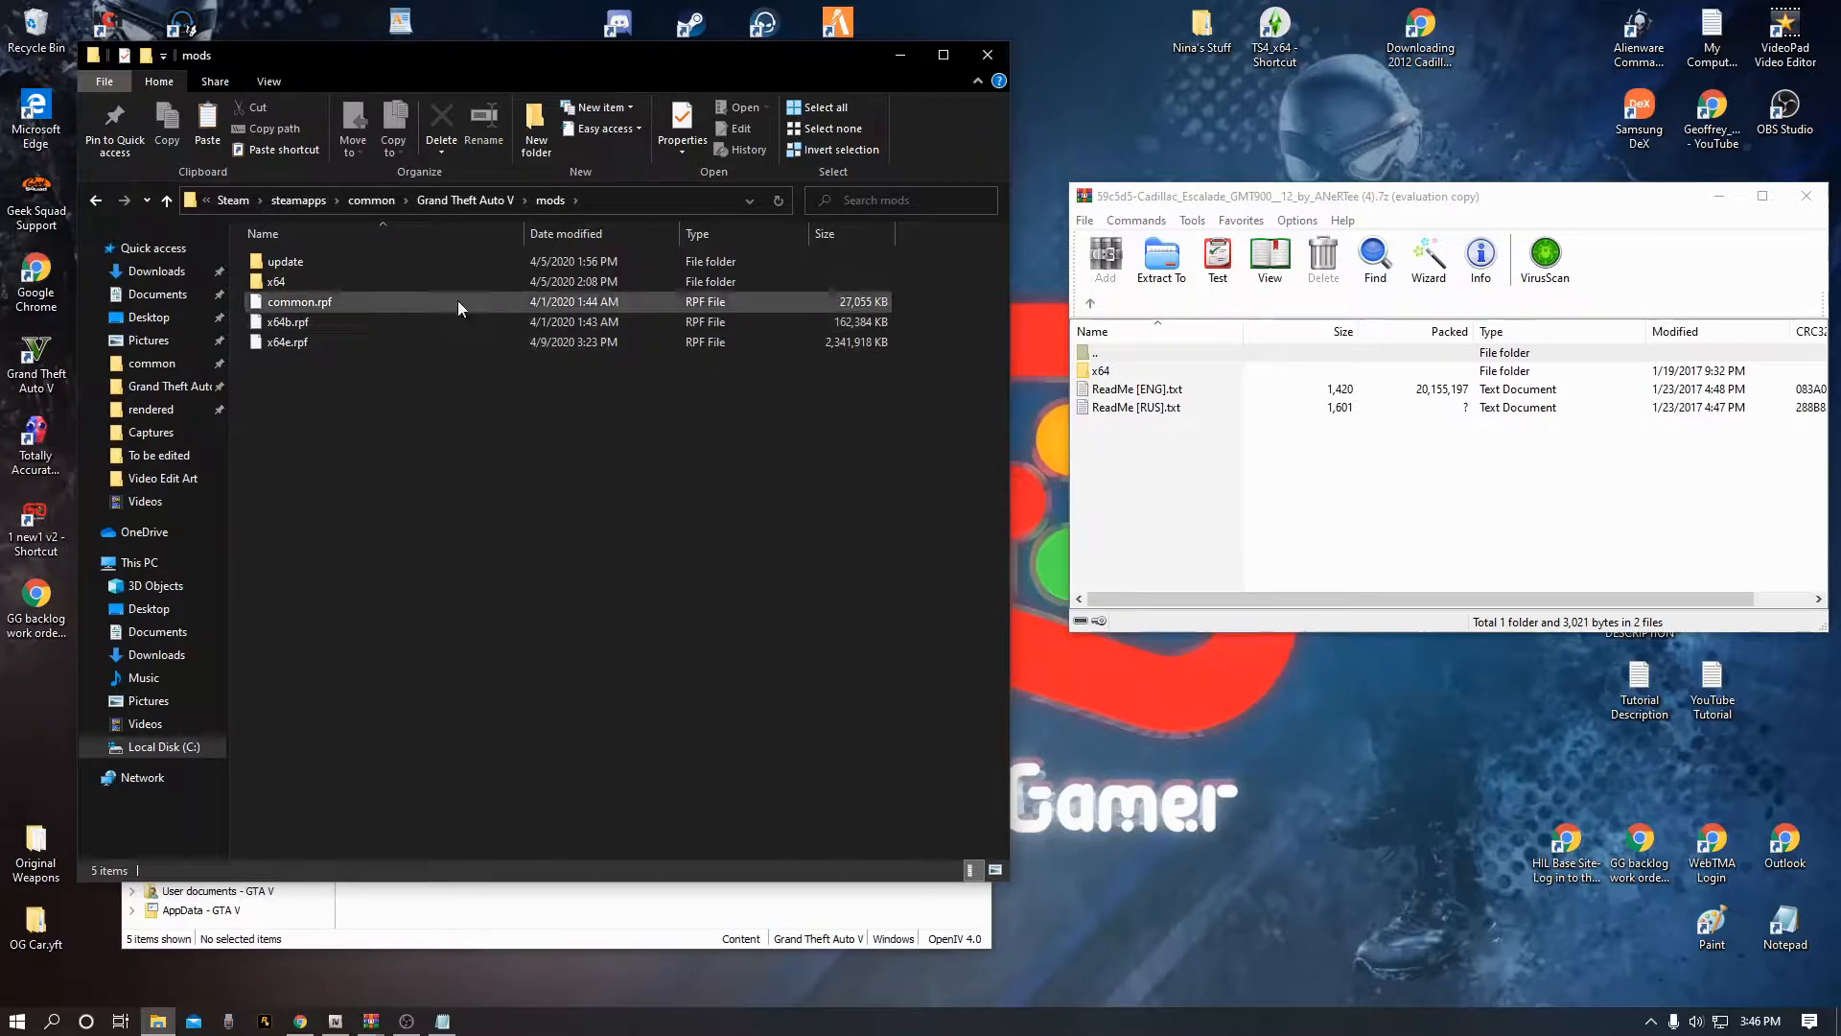
pyautogui.doubleClick(278, 281)
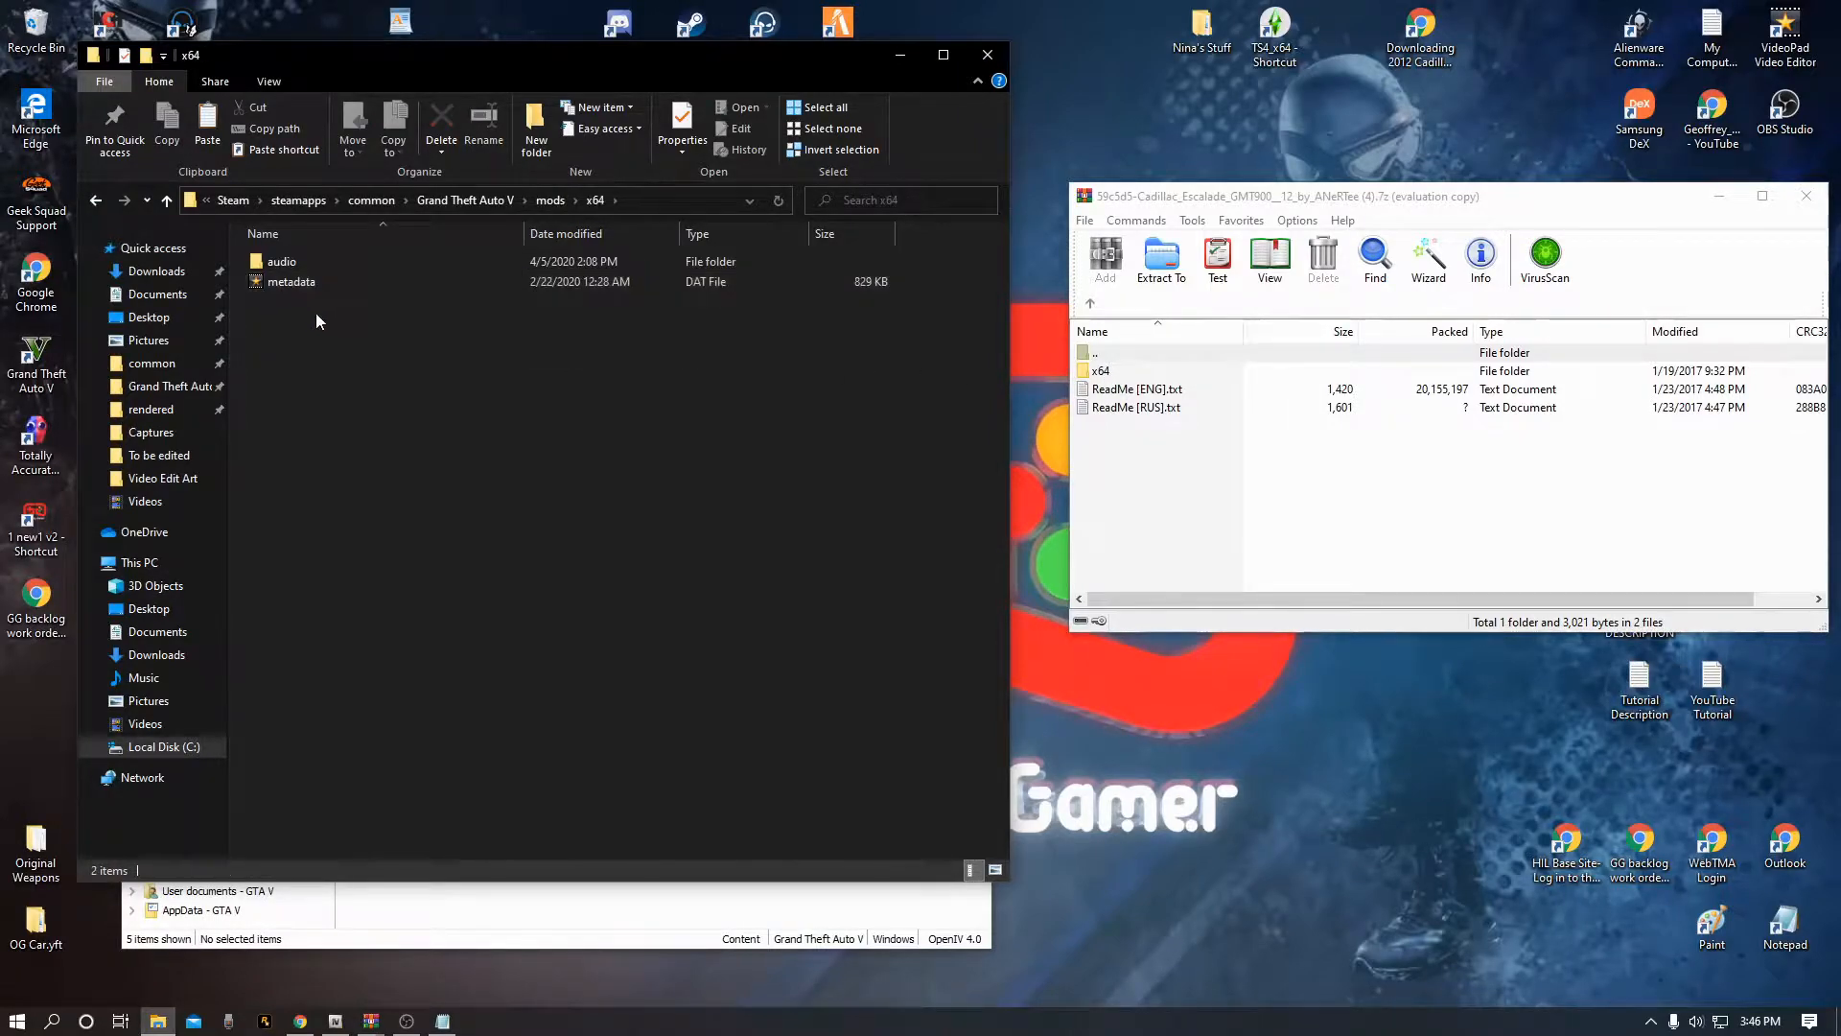
pyautogui.click(95, 201)
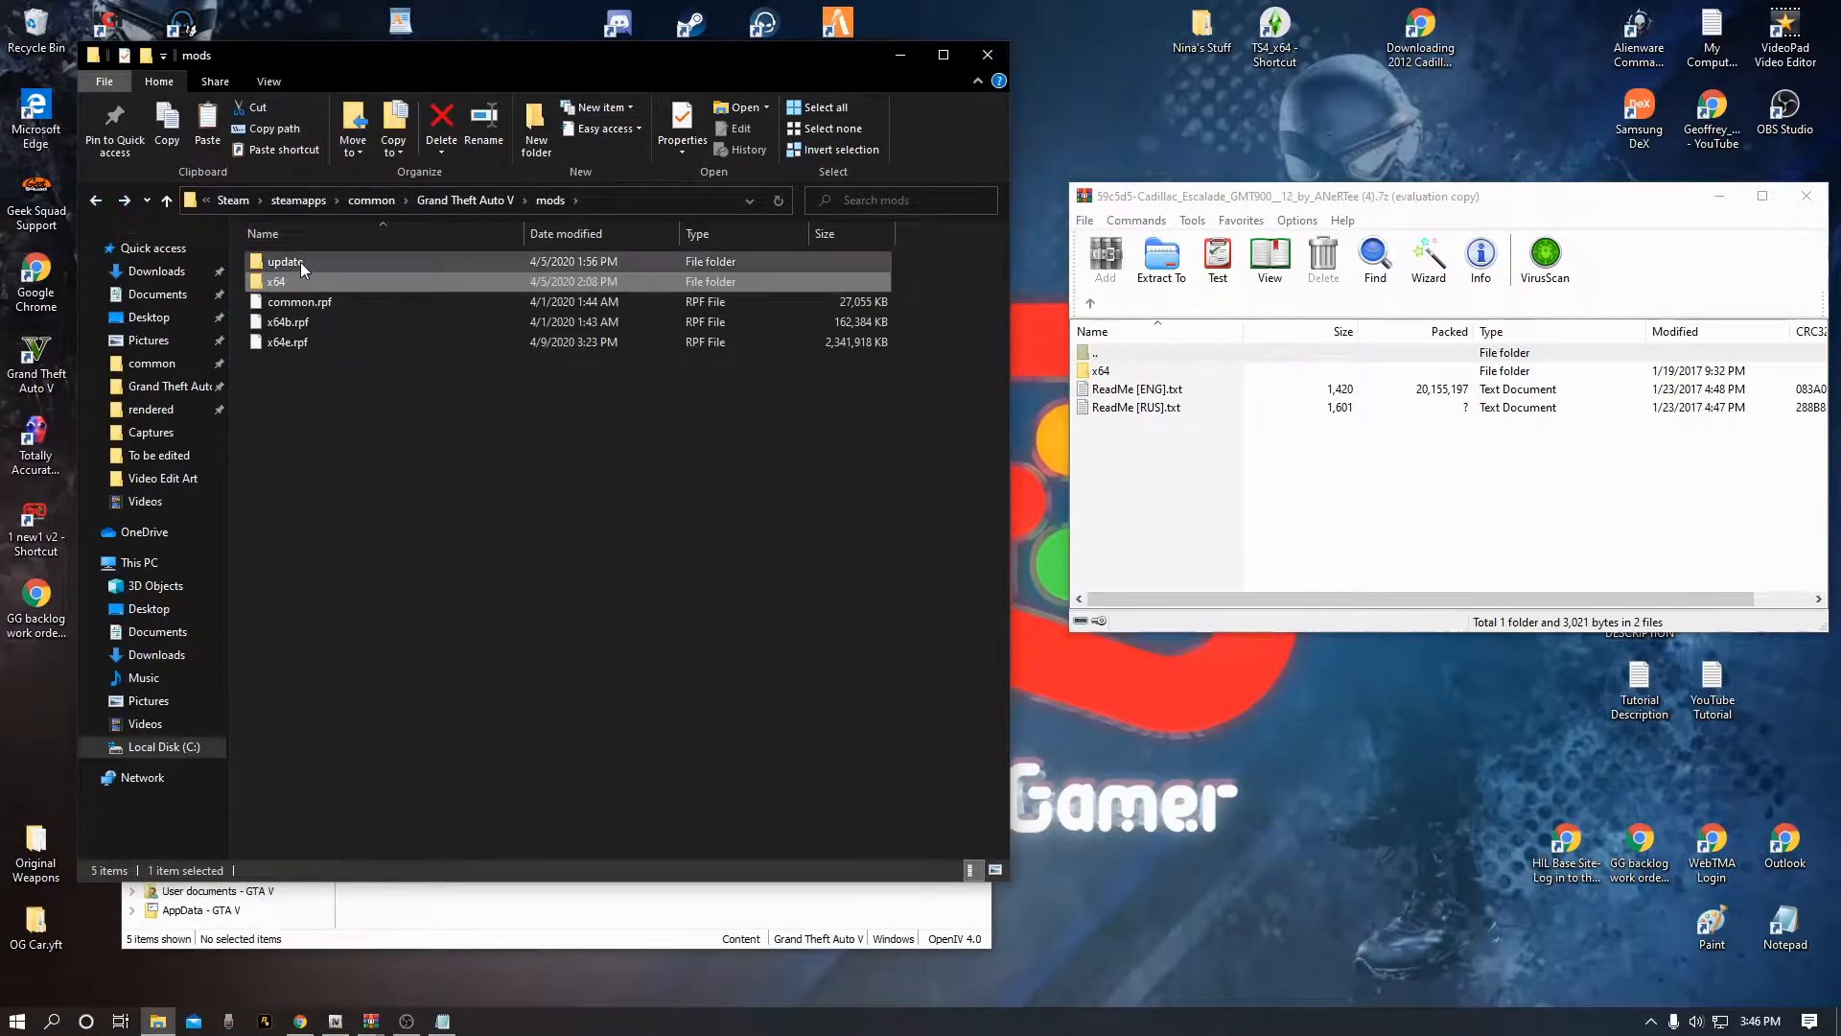
# Browse to update > x64 > dlcpacks inside the mods folder and to x64 > dlcpacks inside the archive's Add-On folder
pyautogui.doubleClick(301, 264)
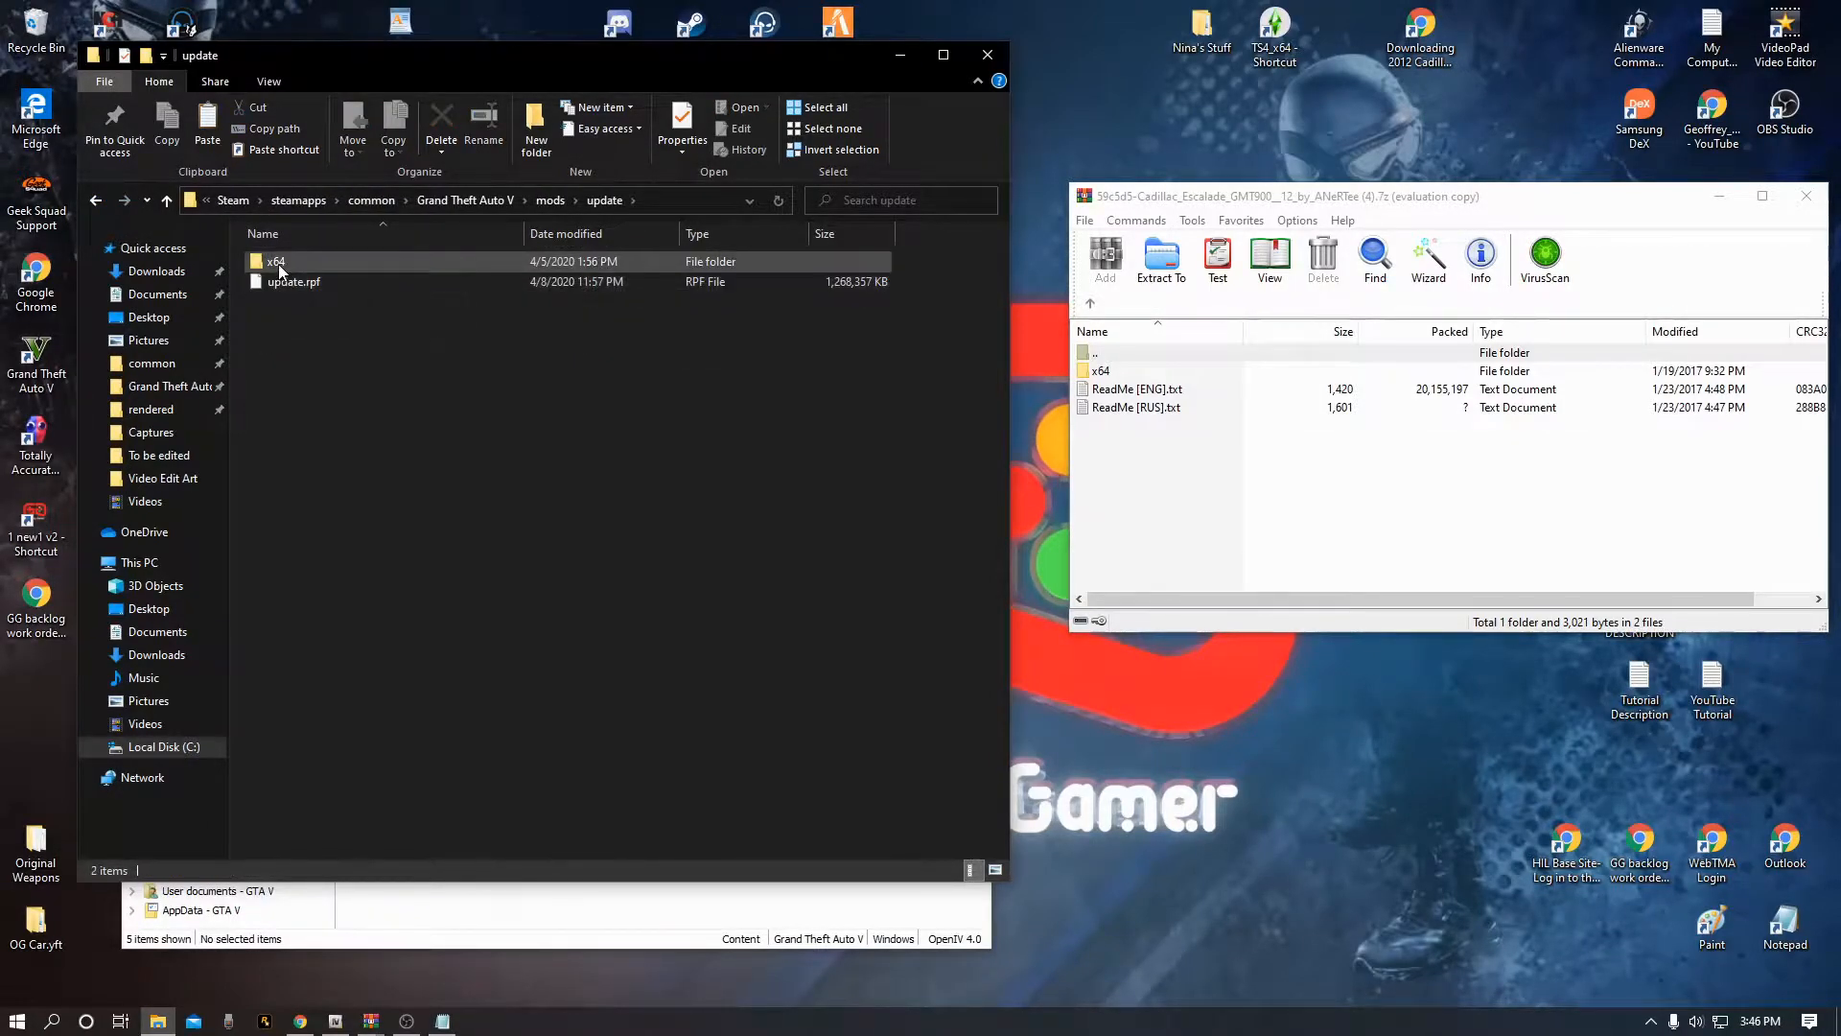
pyautogui.doubleClick(280, 264)
pyautogui.doubleClick(1099, 372)
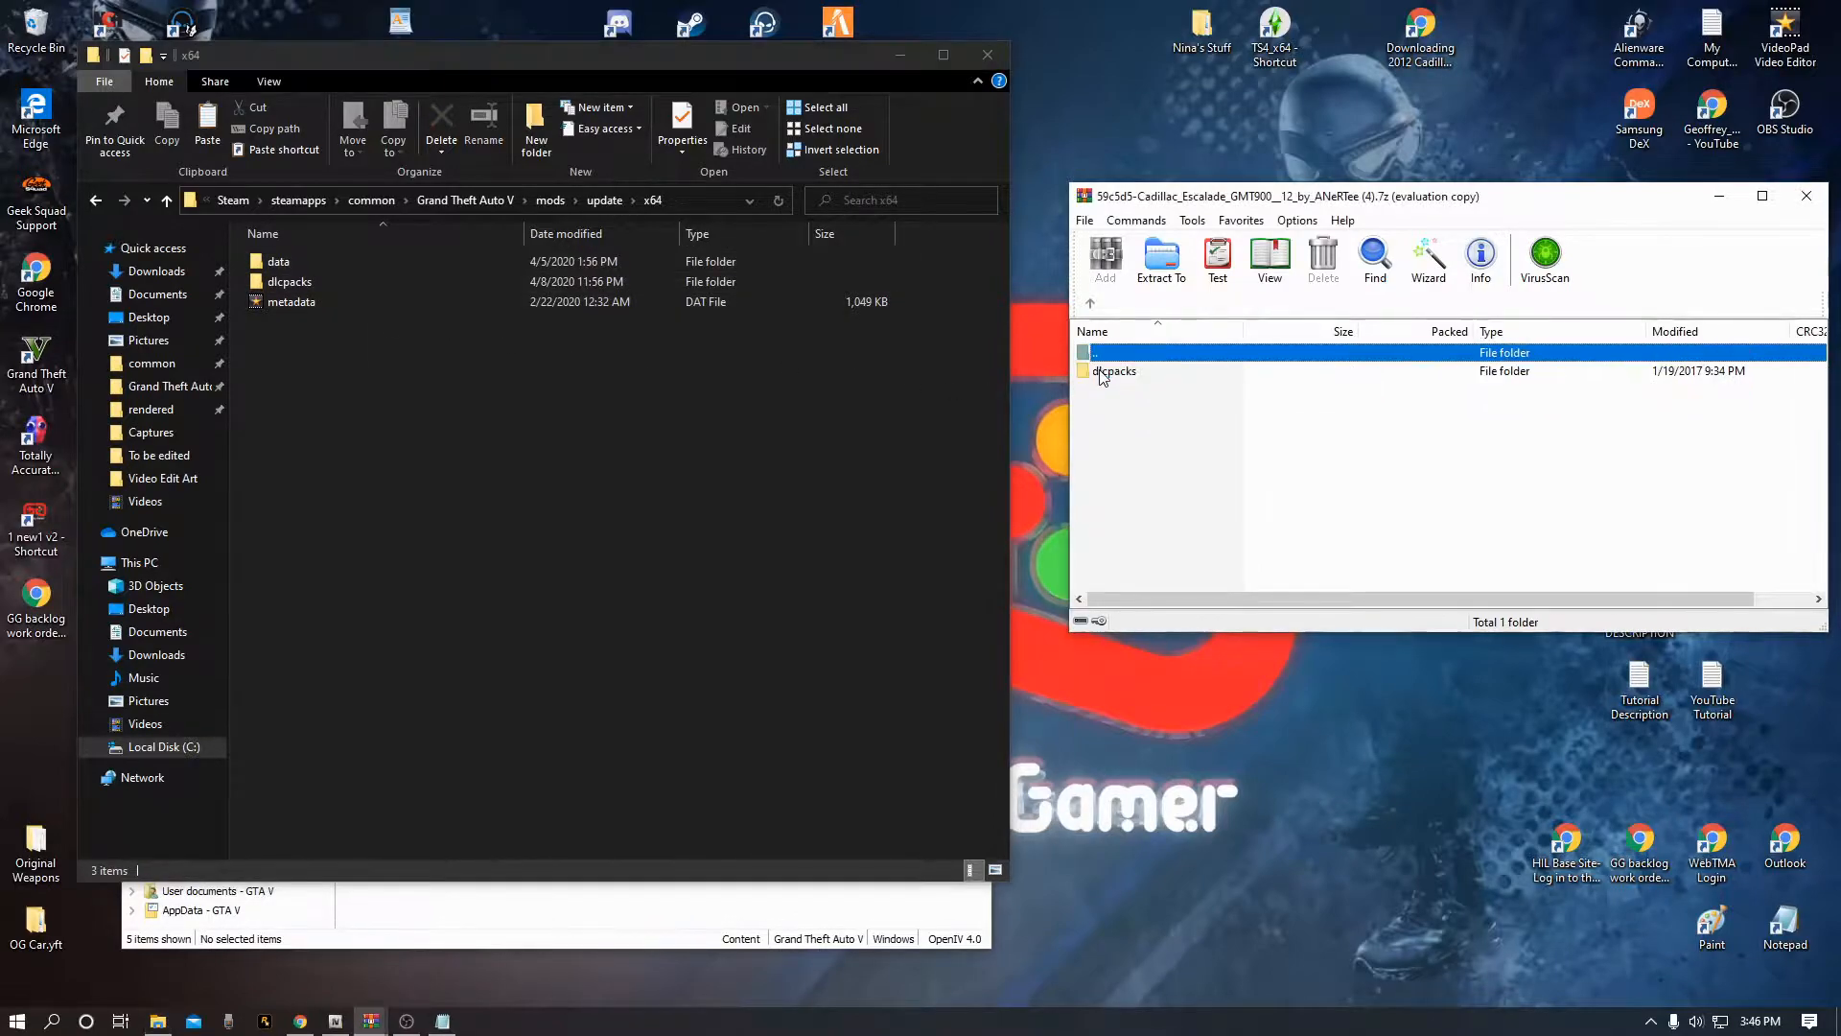
pyautogui.doubleClick(1114, 372)
pyautogui.doubleClick(290, 281)
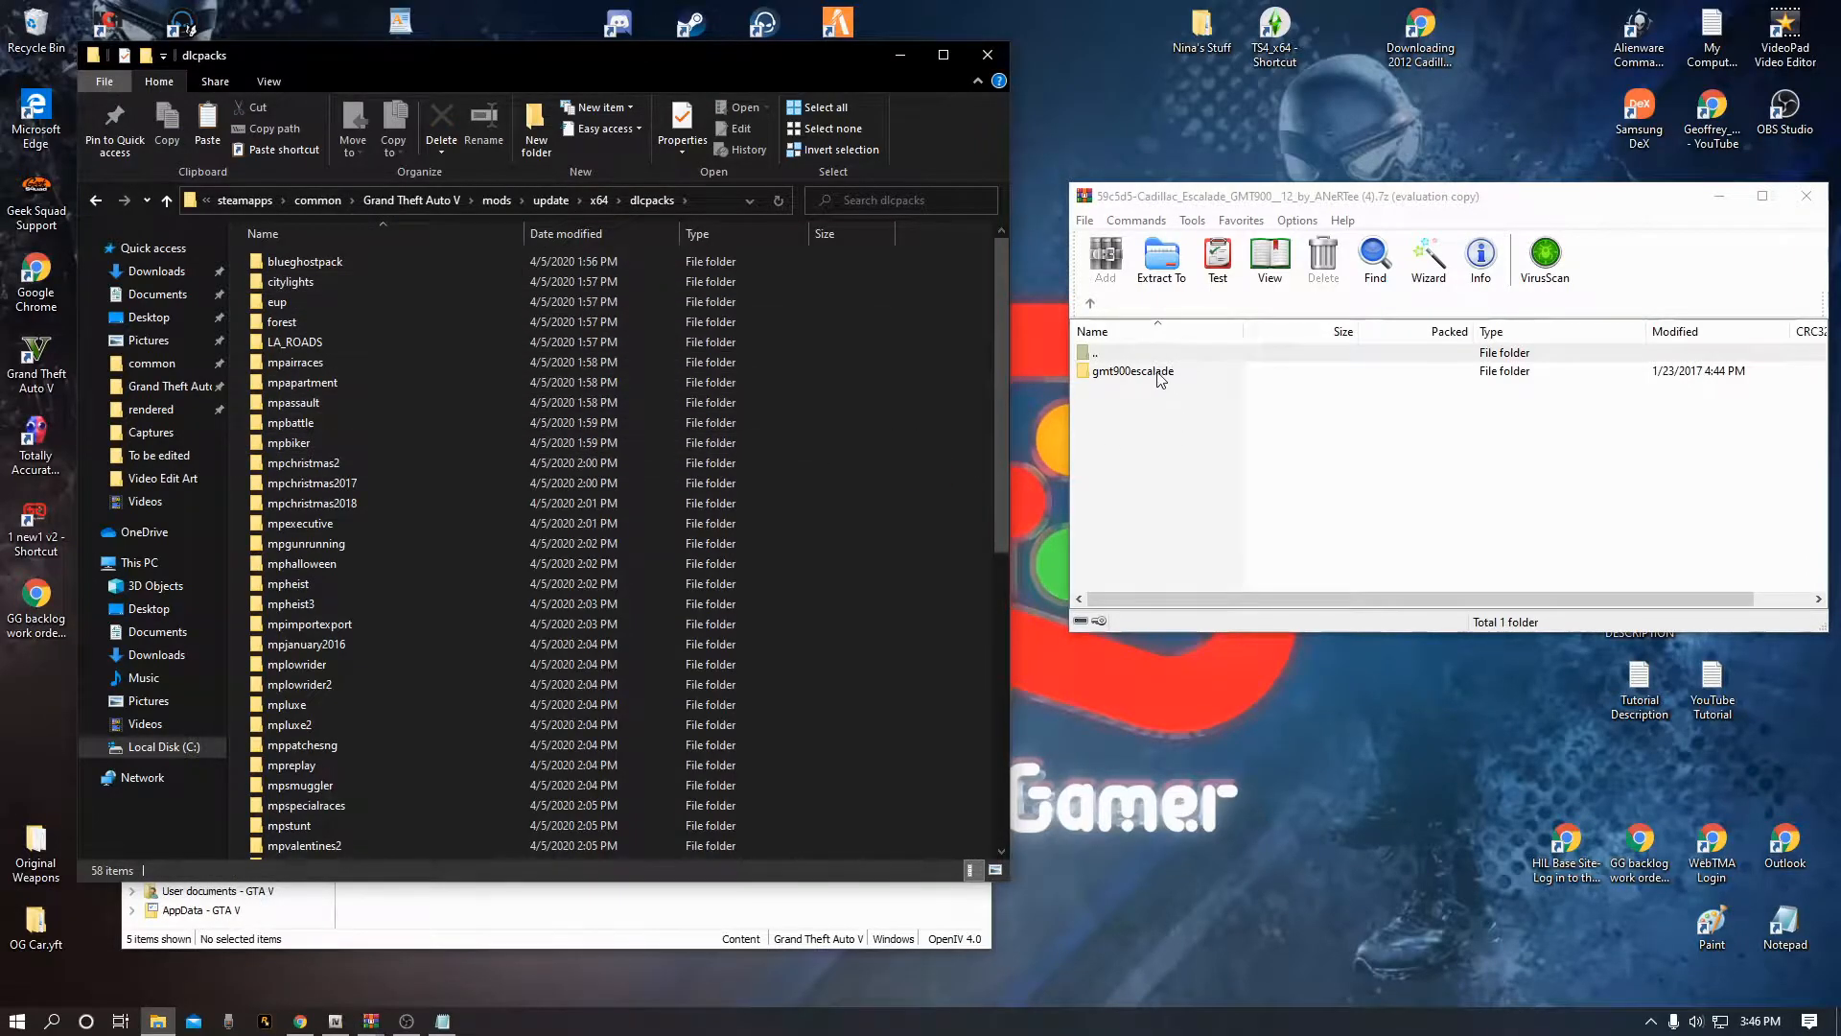
# Try to copy the gmt900escalade folder from the archive into the mods dlcpacks folder, and close File Explorer
pyautogui.moveTo(1161, 379); pyautogui.dragTo(1030, 459)
pyautogui.moveTo(895, 508); pyautogui.dragTo(1222, 423)
pyautogui.moveTo(606, 57); pyautogui.dragTo(632, 448)
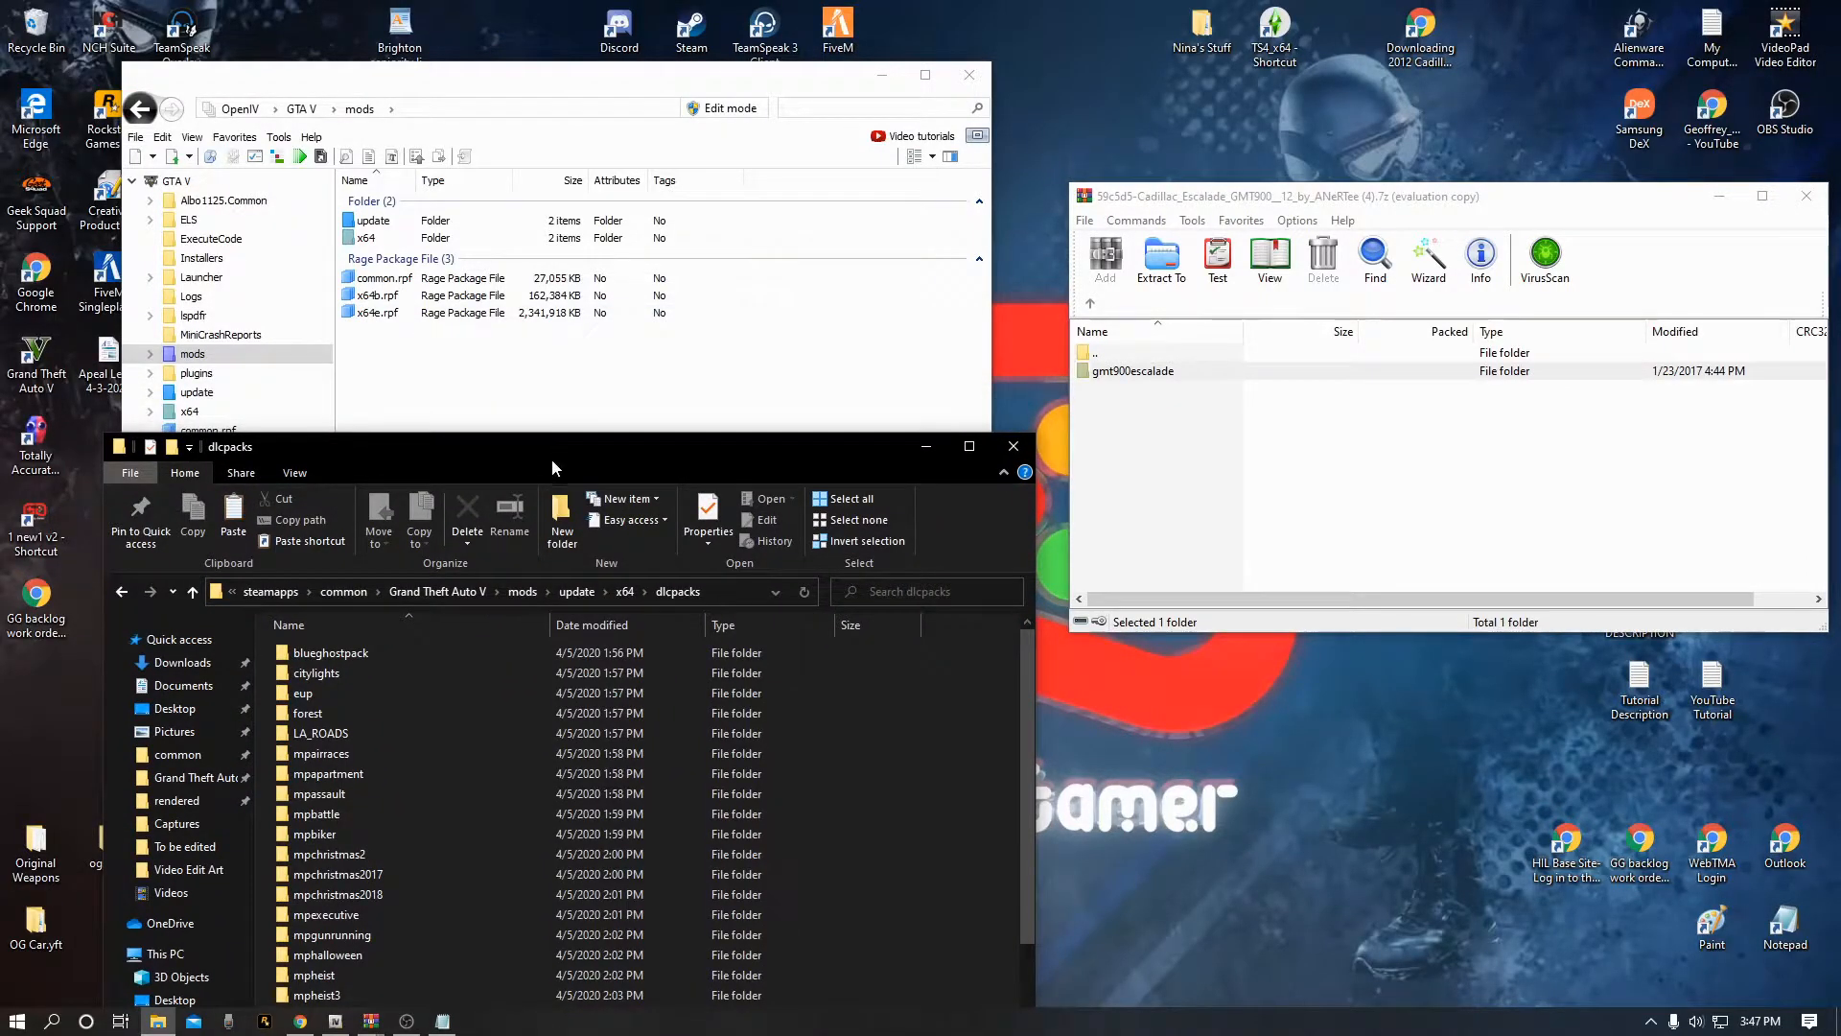
pyautogui.moveTo(545, 445); pyautogui.dragTo(530, 168)
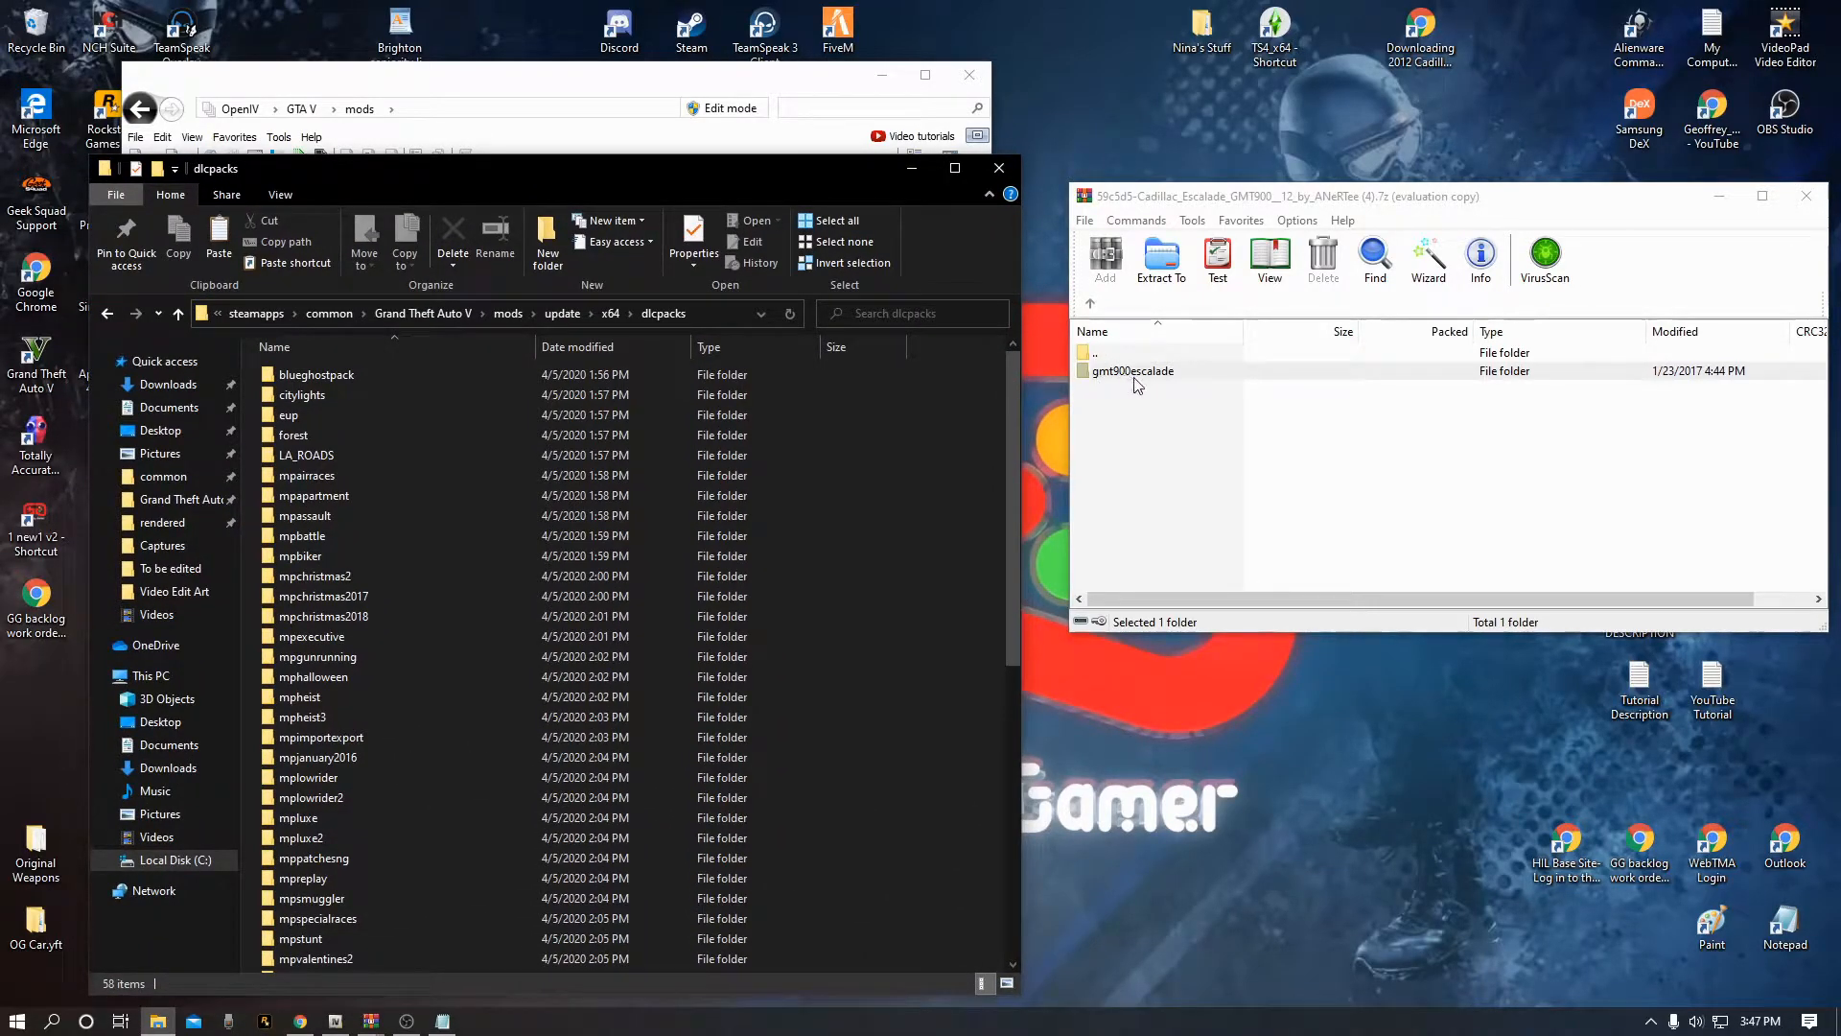
pyautogui.click(998, 171)
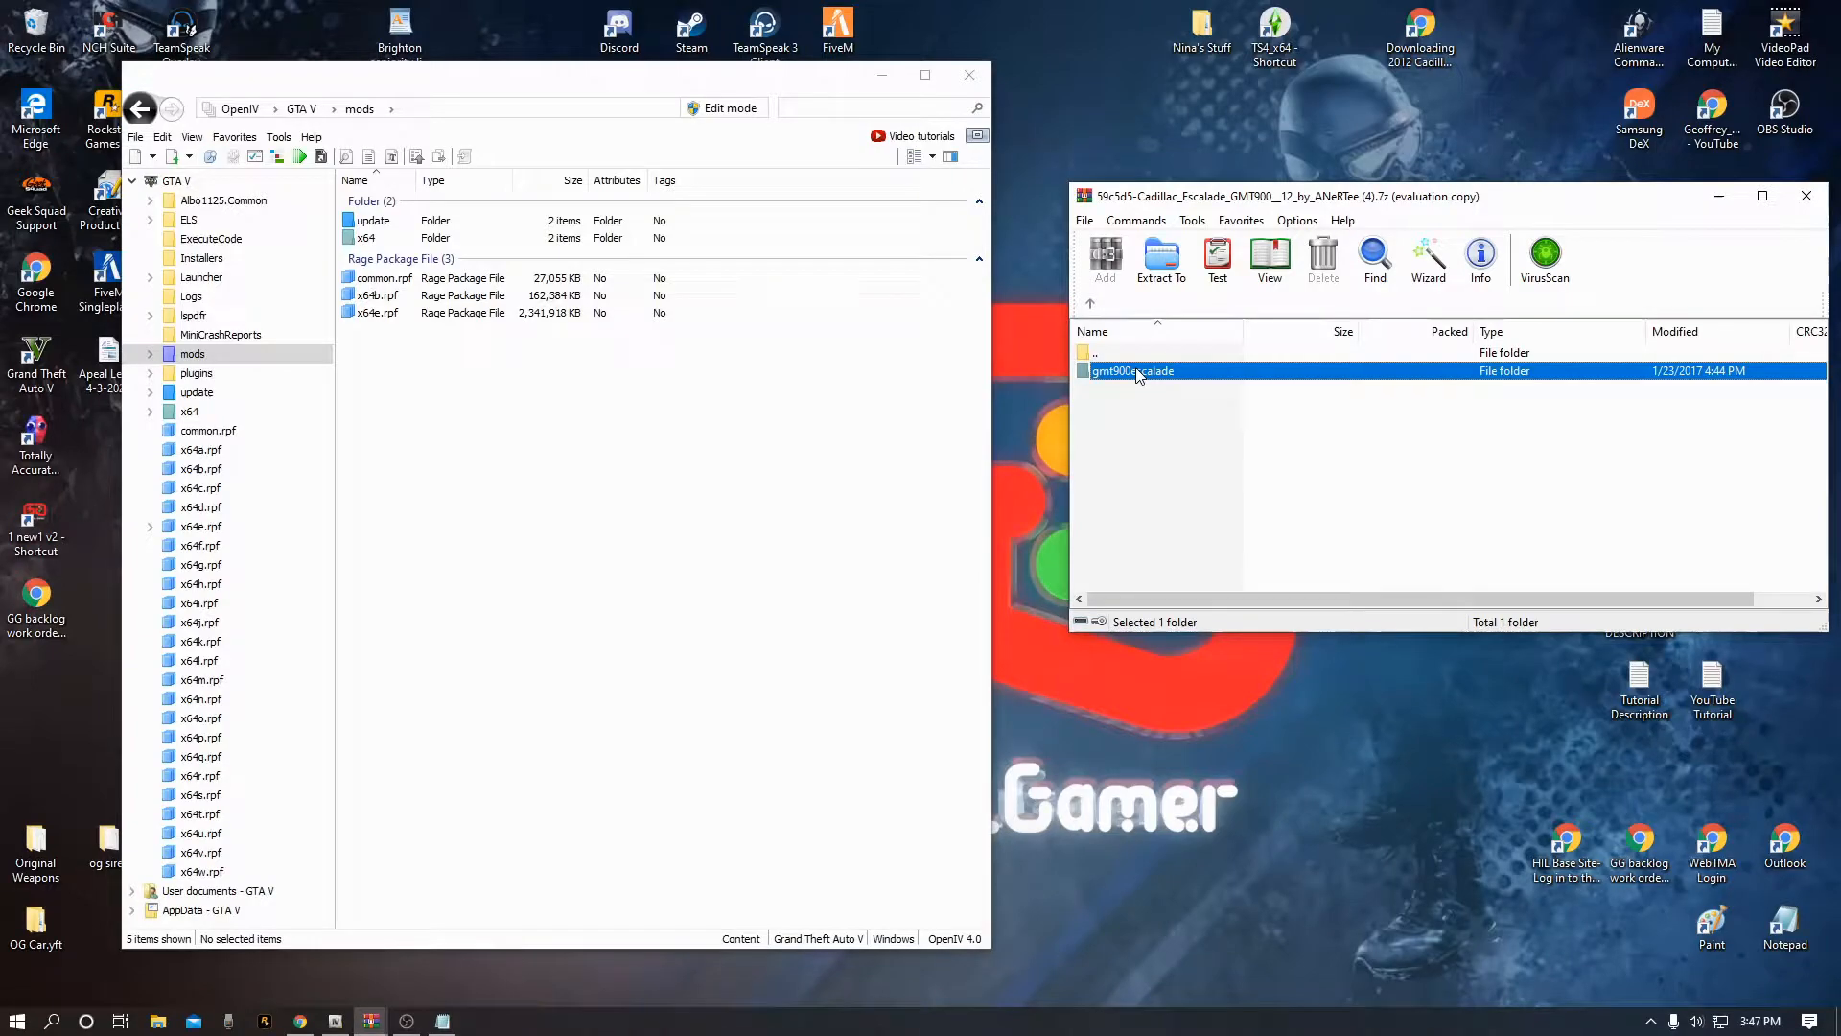
# Return to the archive's Add-On folder, open ReadMe [ENG].txt, and arrange it beside the OpenIV window
pyautogui.click(1091, 304)
pyautogui.click(1092, 304)
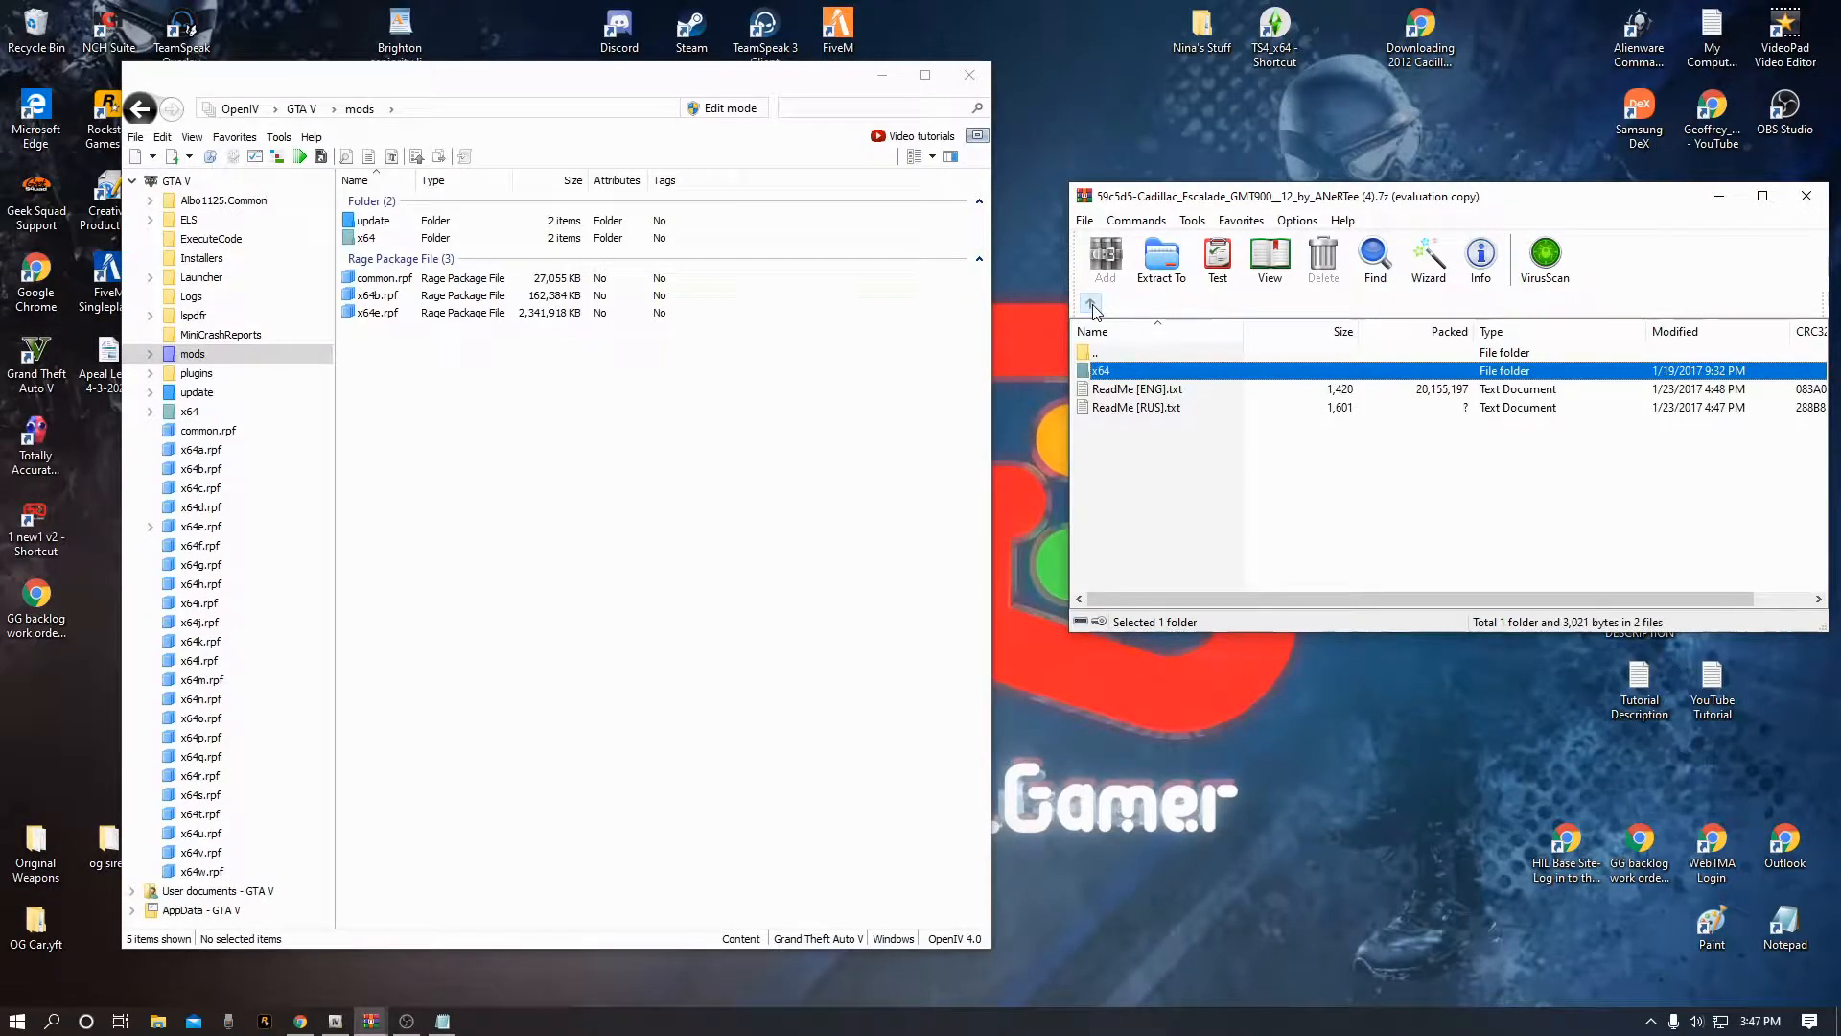
pyautogui.doubleClick(1128, 390)
pyautogui.moveTo(1121, 234); pyautogui.dragTo(1290, 294)
pyautogui.click(579, 83)
pyautogui.moveTo(580, 82); pyautogui.dragTo(465, 66)
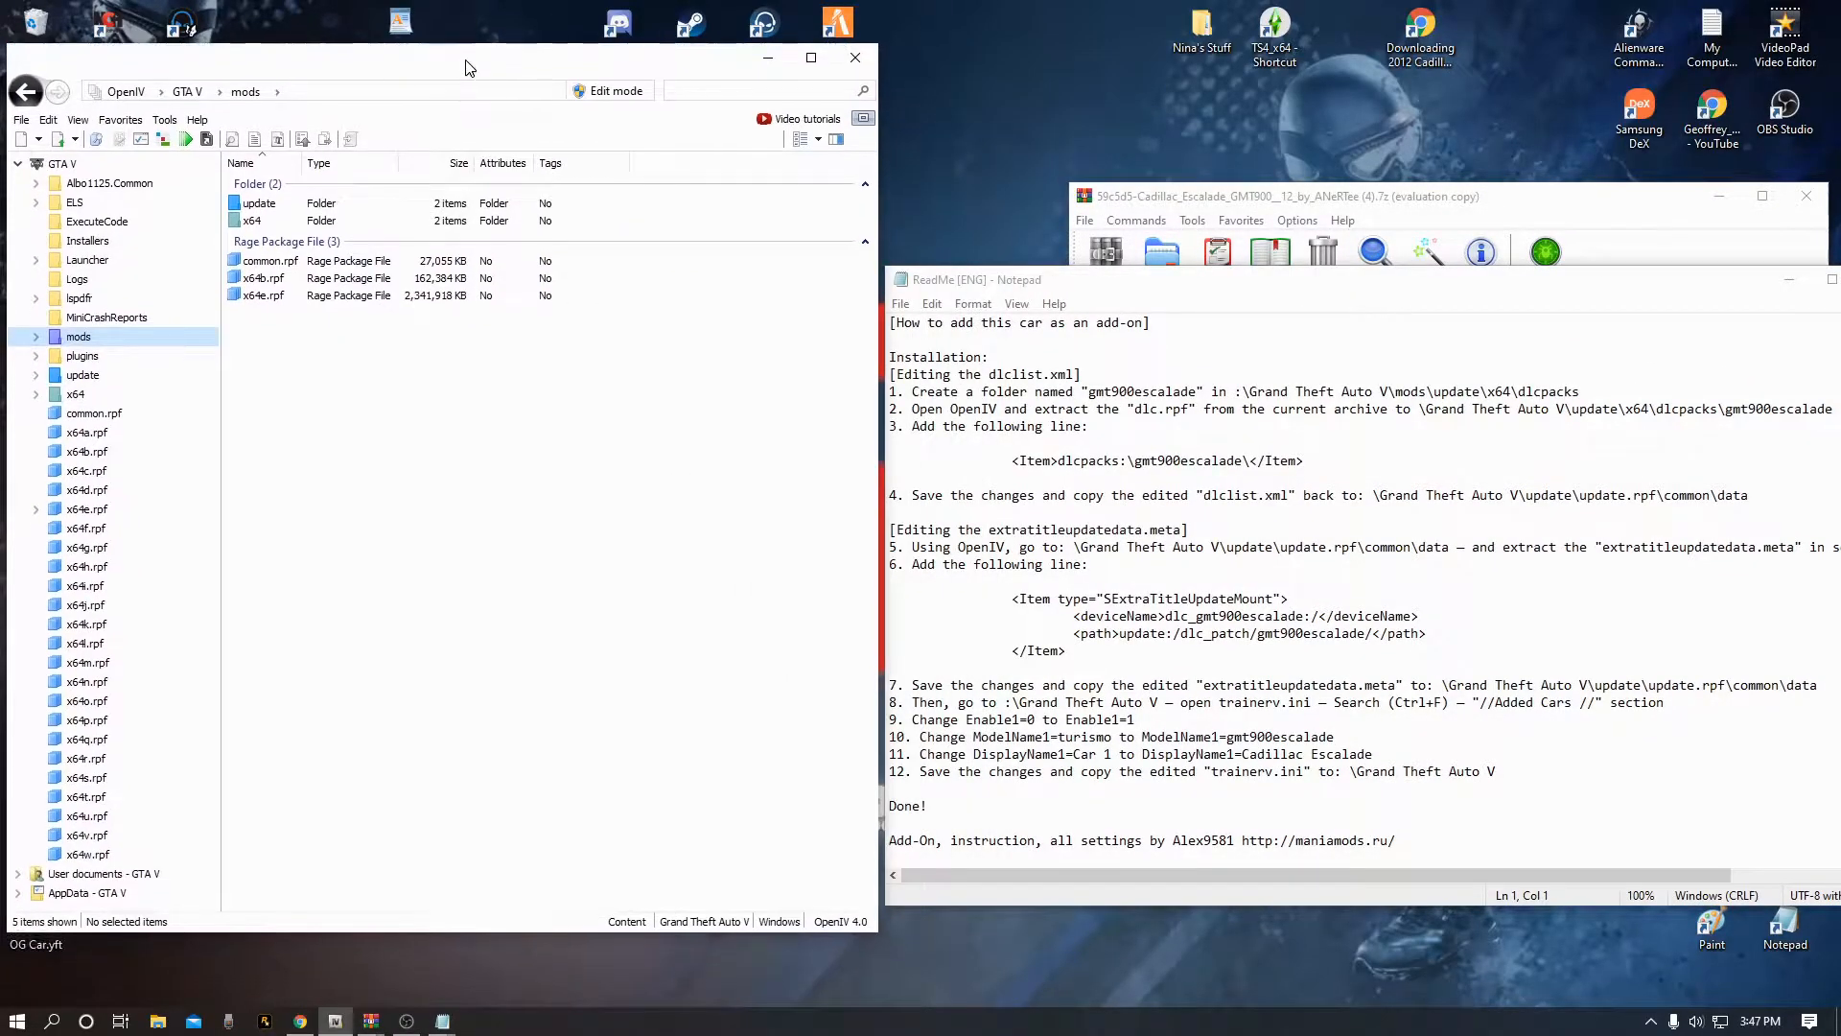
# Turn on edit mode in OpenIV and browse to mods > update > update.rpf > common > data
pyautogui.click(611, 93)
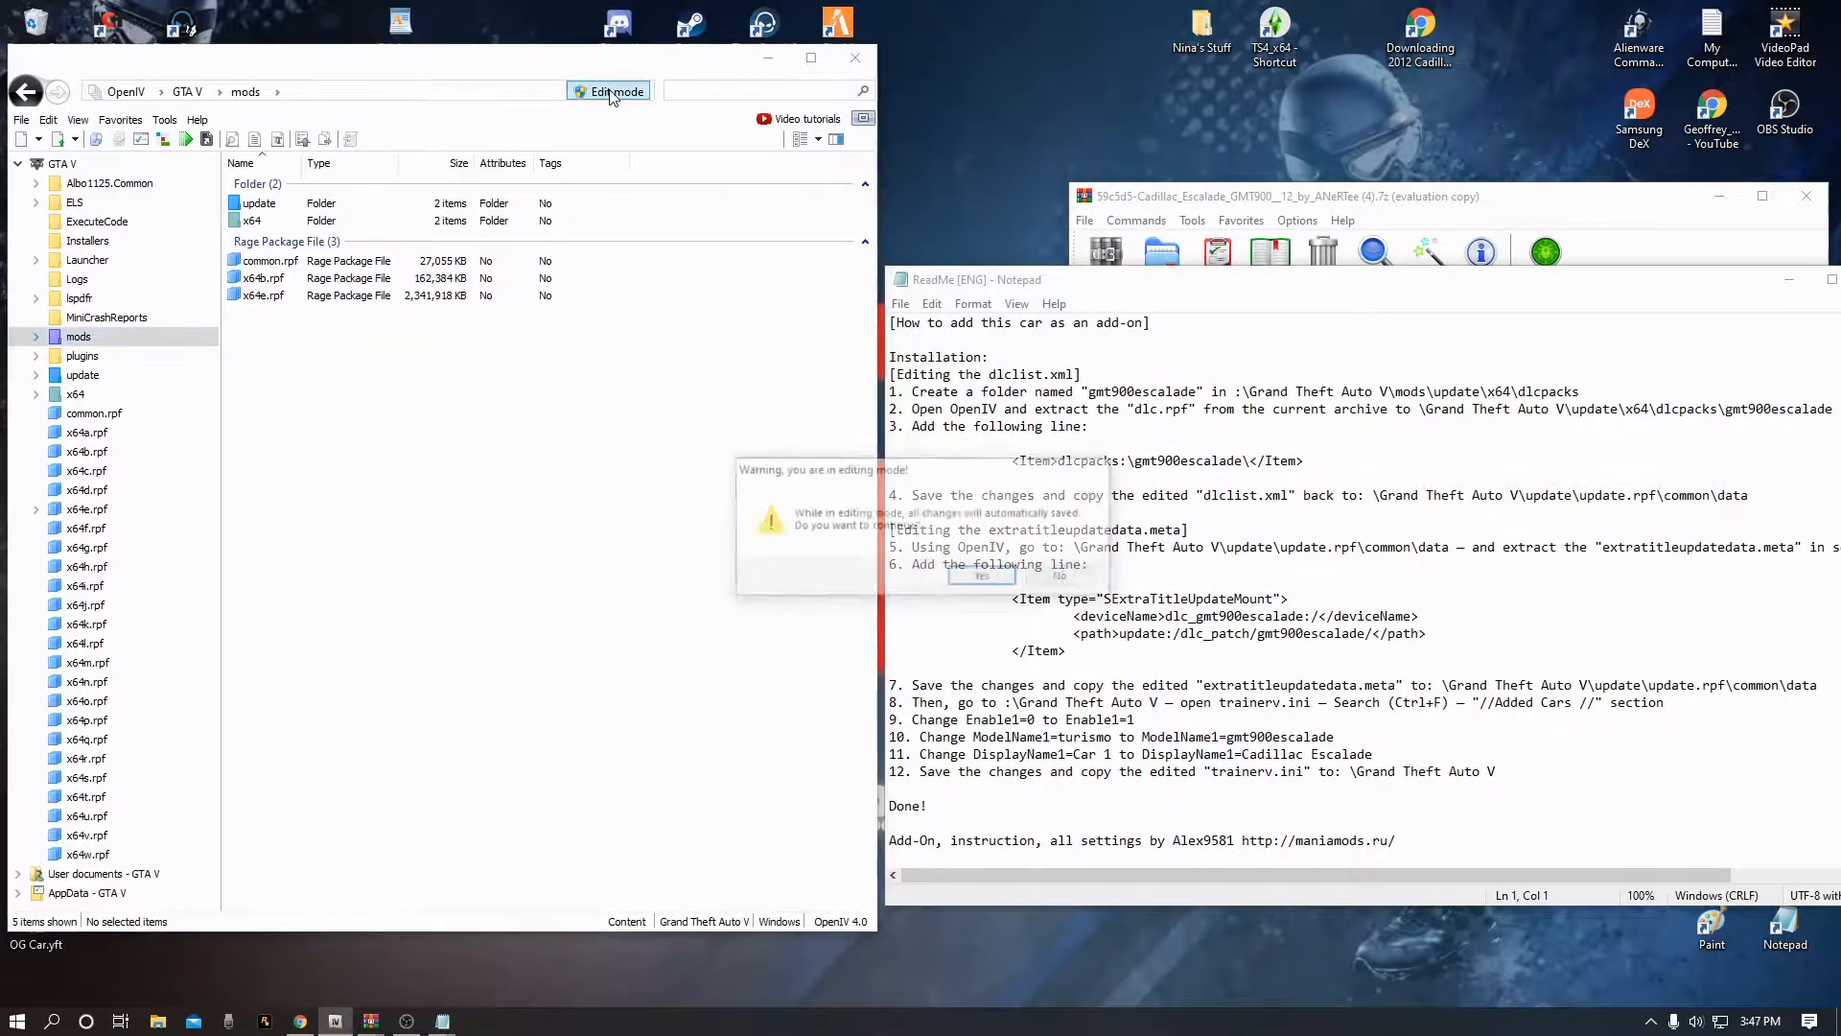
pyautogui.click(984, 579)
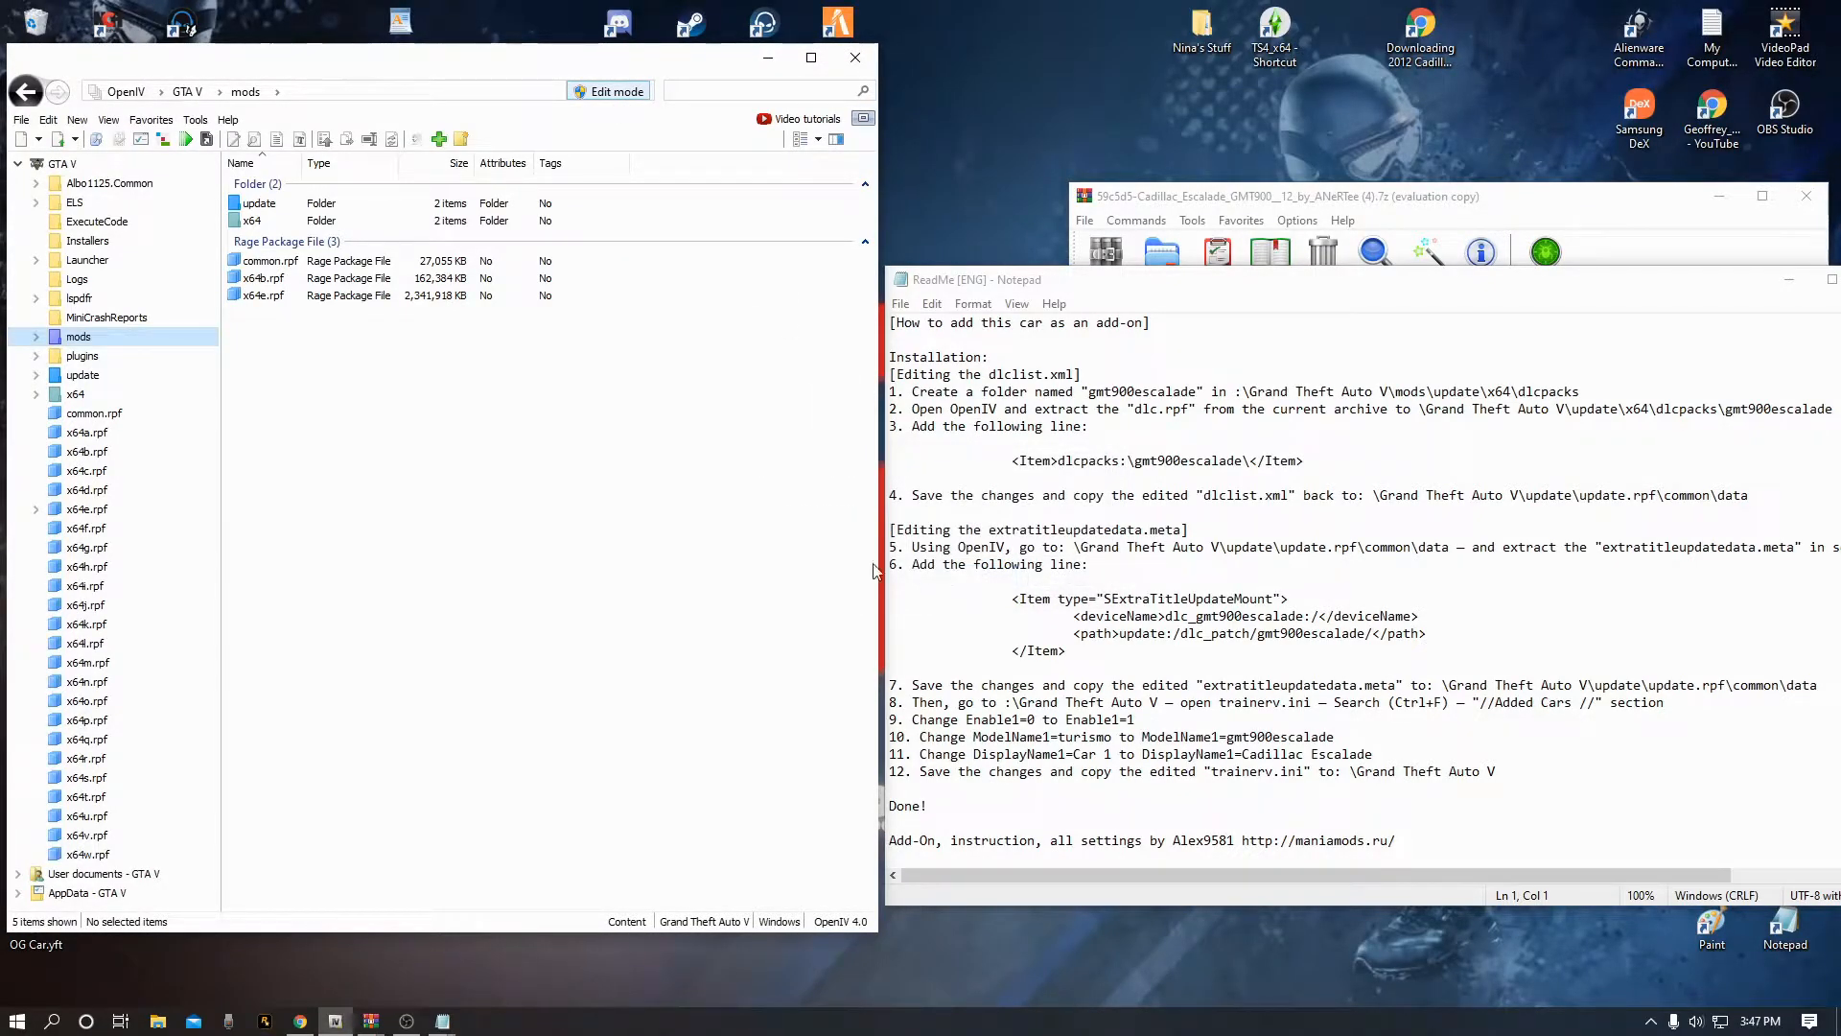
pyautogui.doubleClick(284, 204)
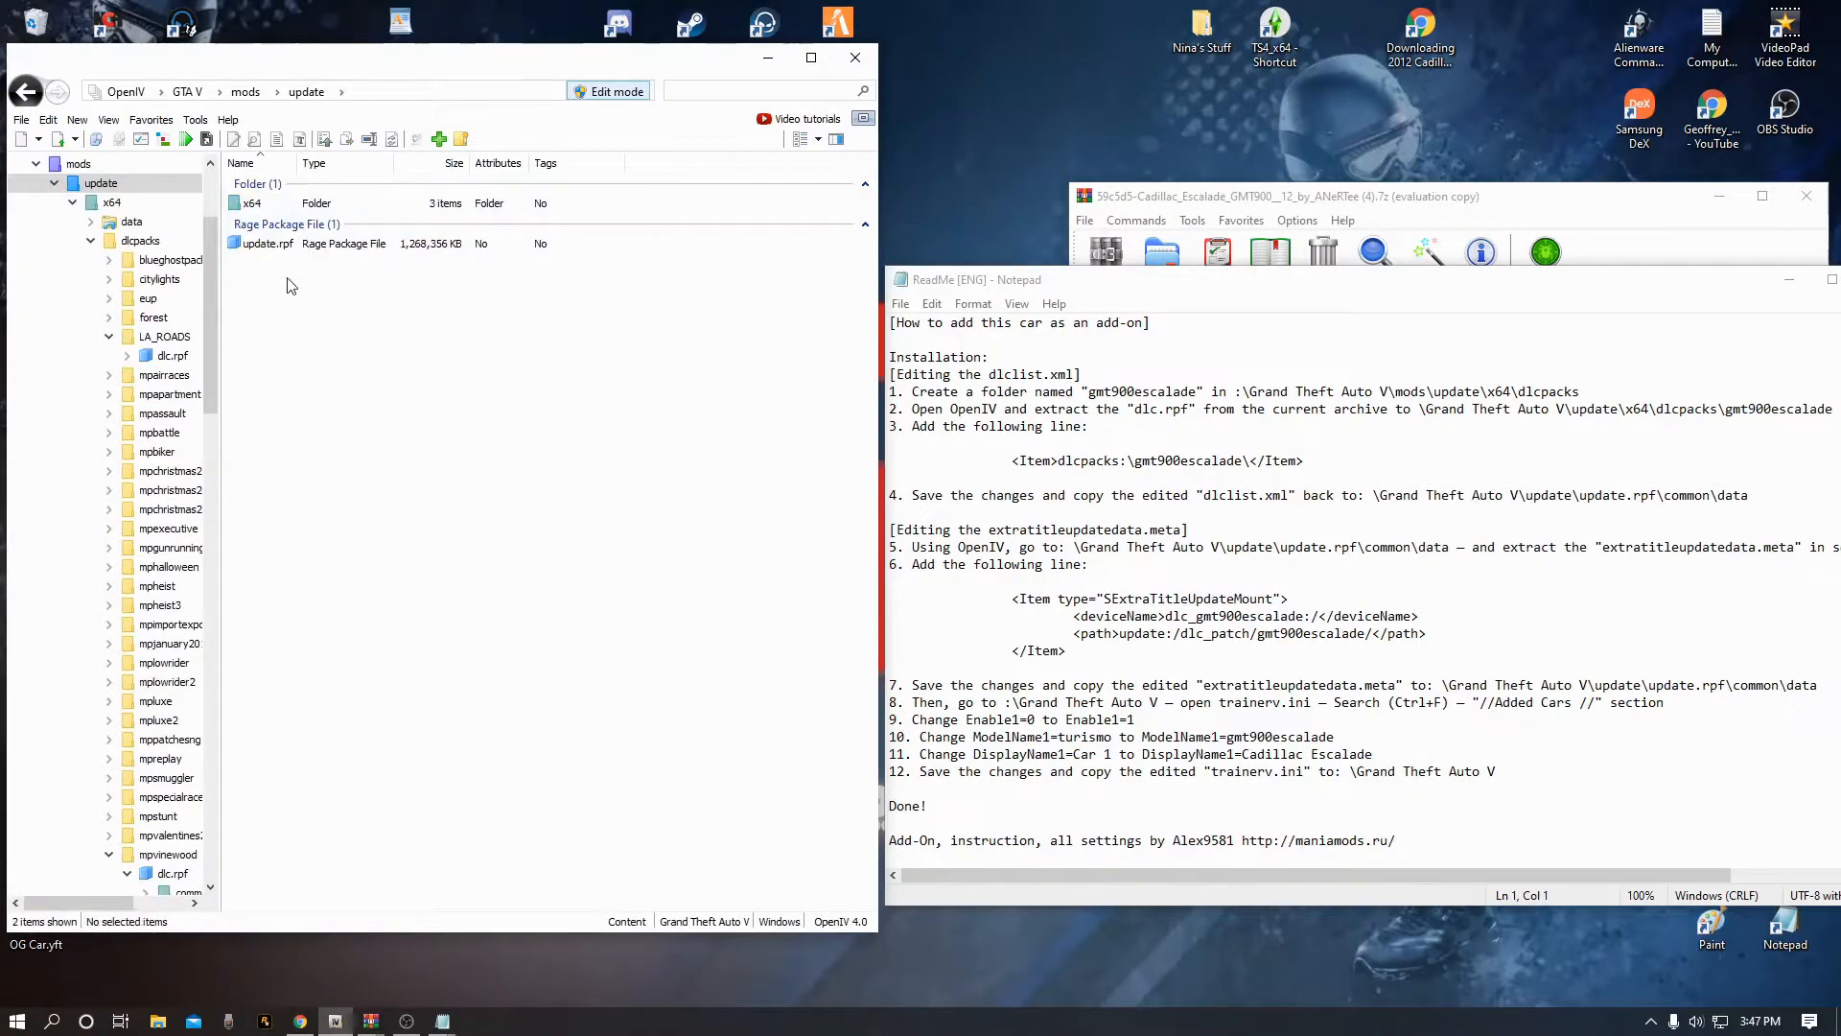
pyautogui.doubleClick(276, 245)
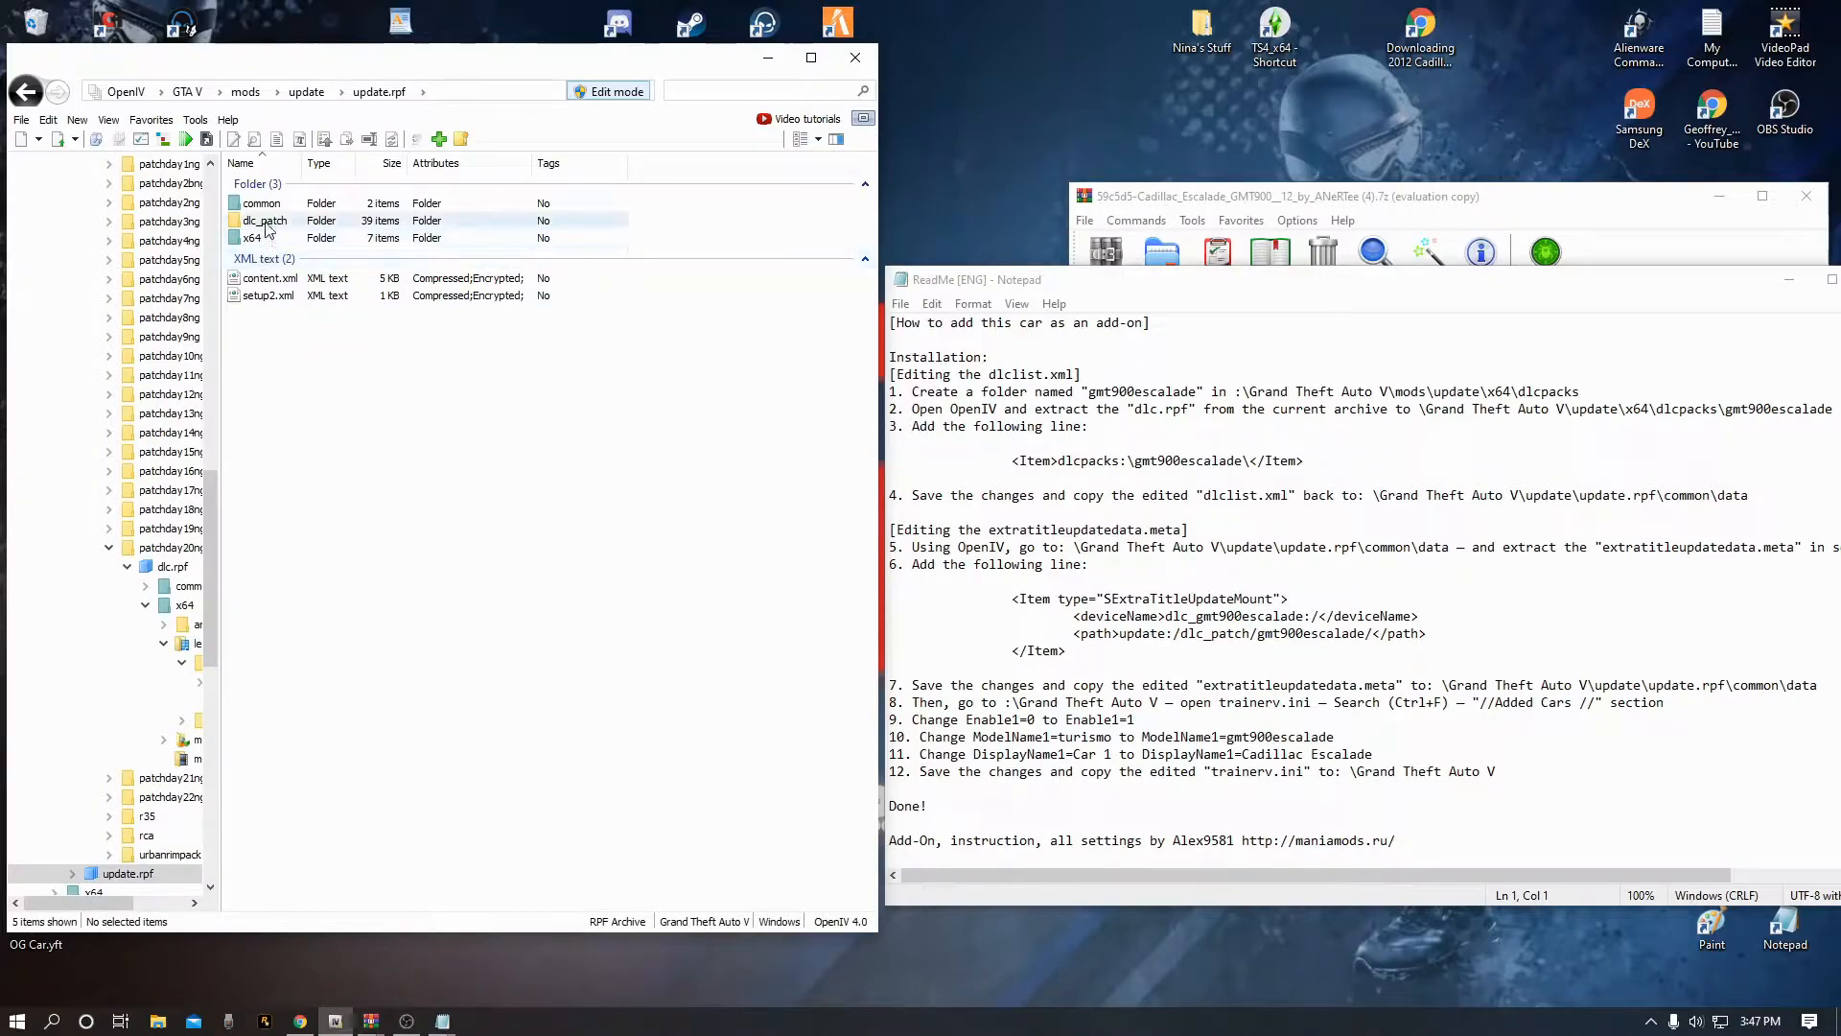
pyautogui.doubleClick(269, 206)
pyautogui.doubleClick(273, 205)
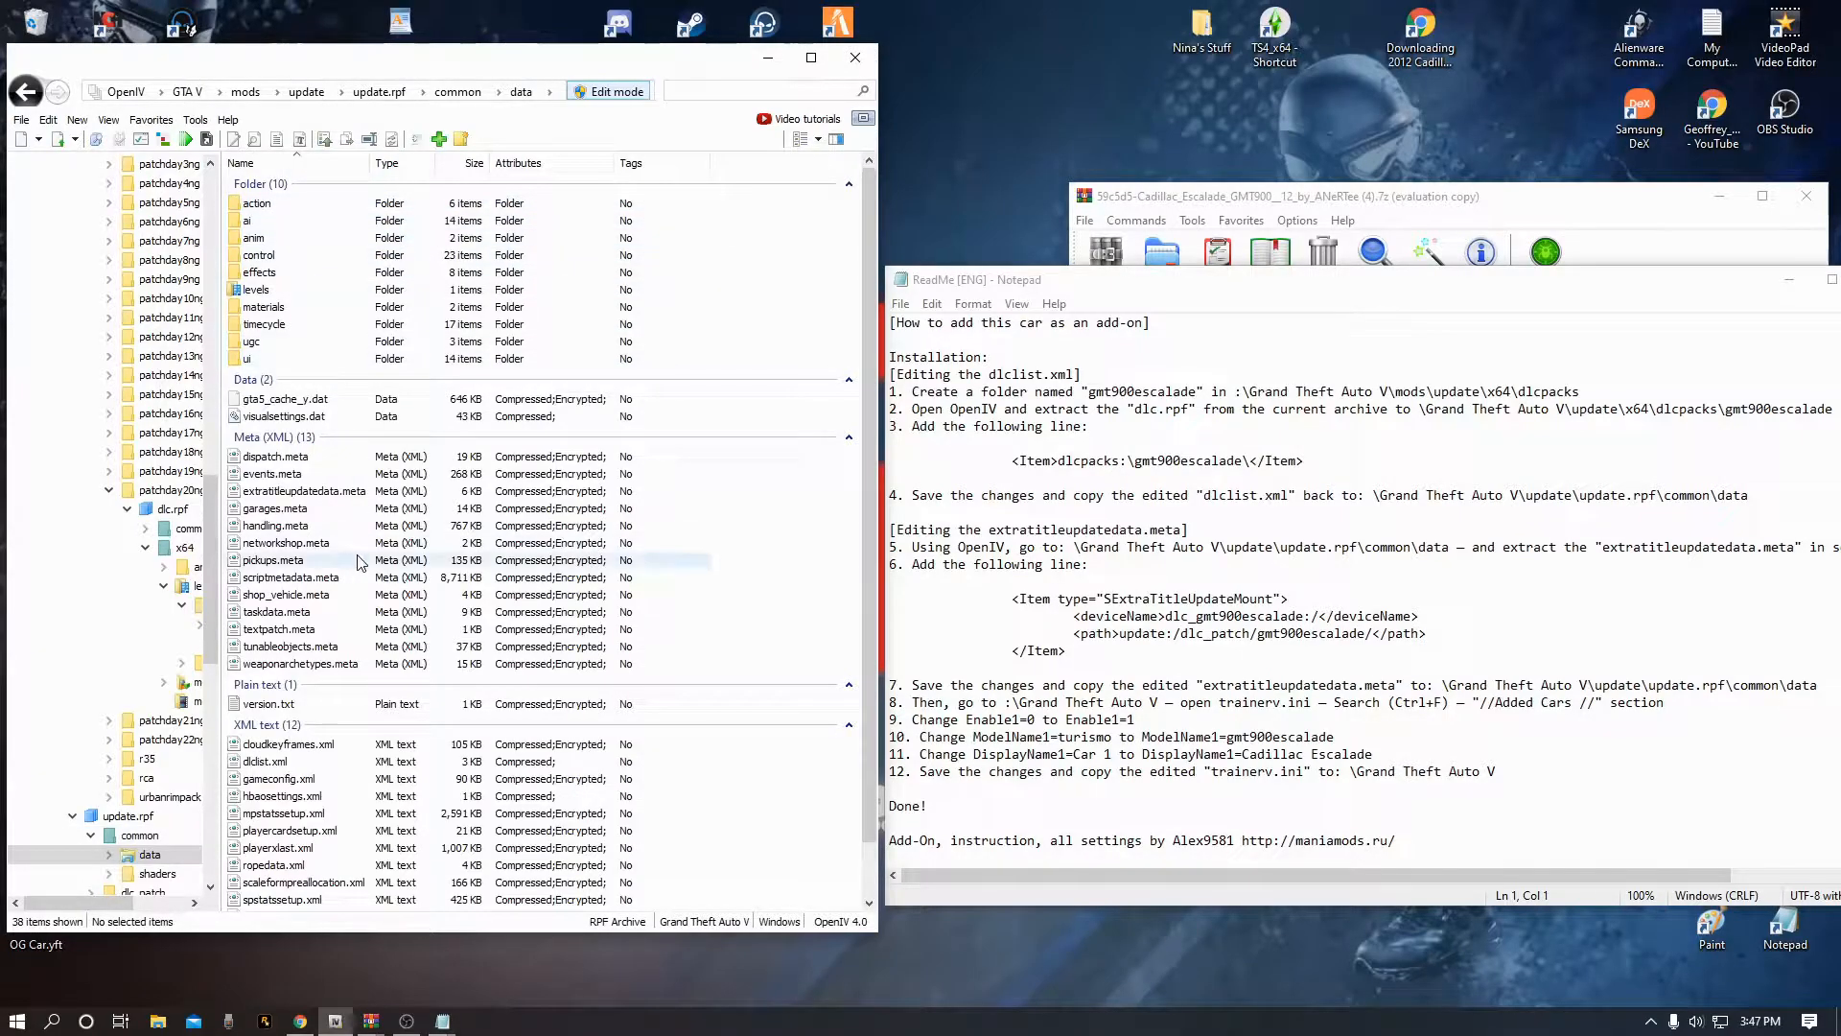
# Open dlclist.xml for editing and copy the line <Item>dlcpacks:\gmt900escalade\</Item> from the ReadMe
pyautogui.rightClick(276, 768)
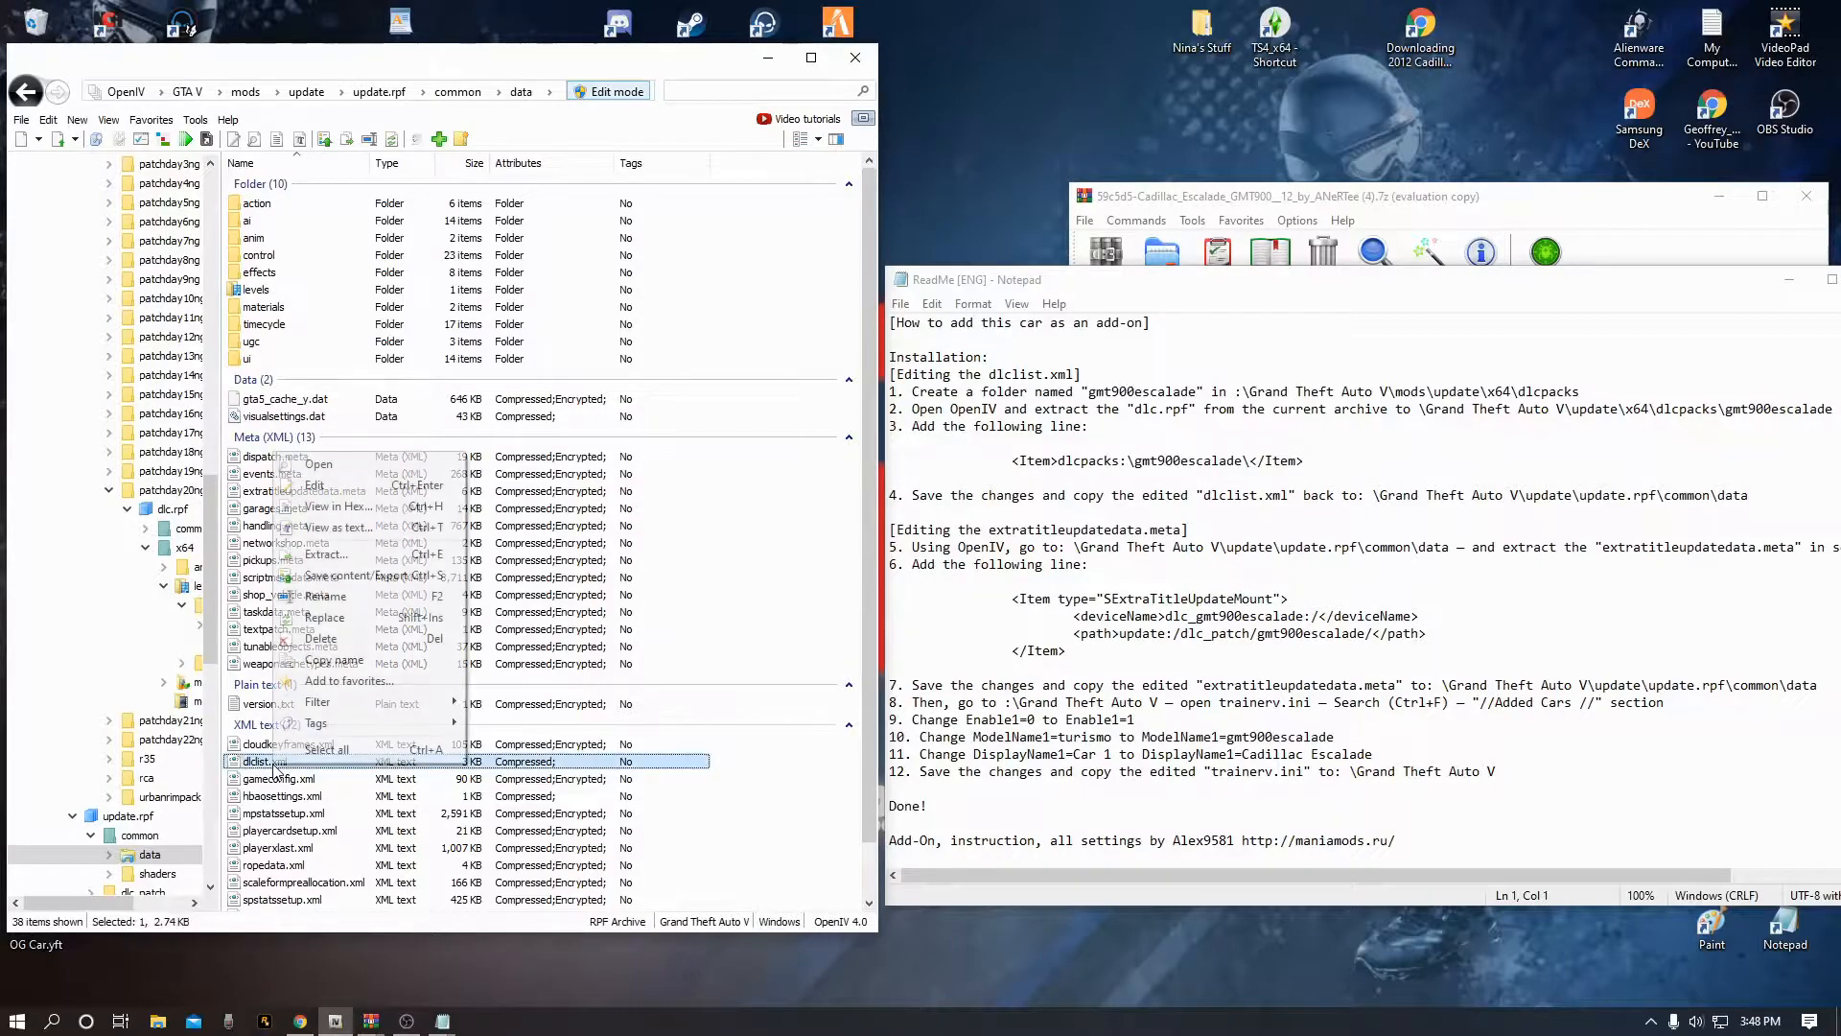
pyautogui.click(325, 488)
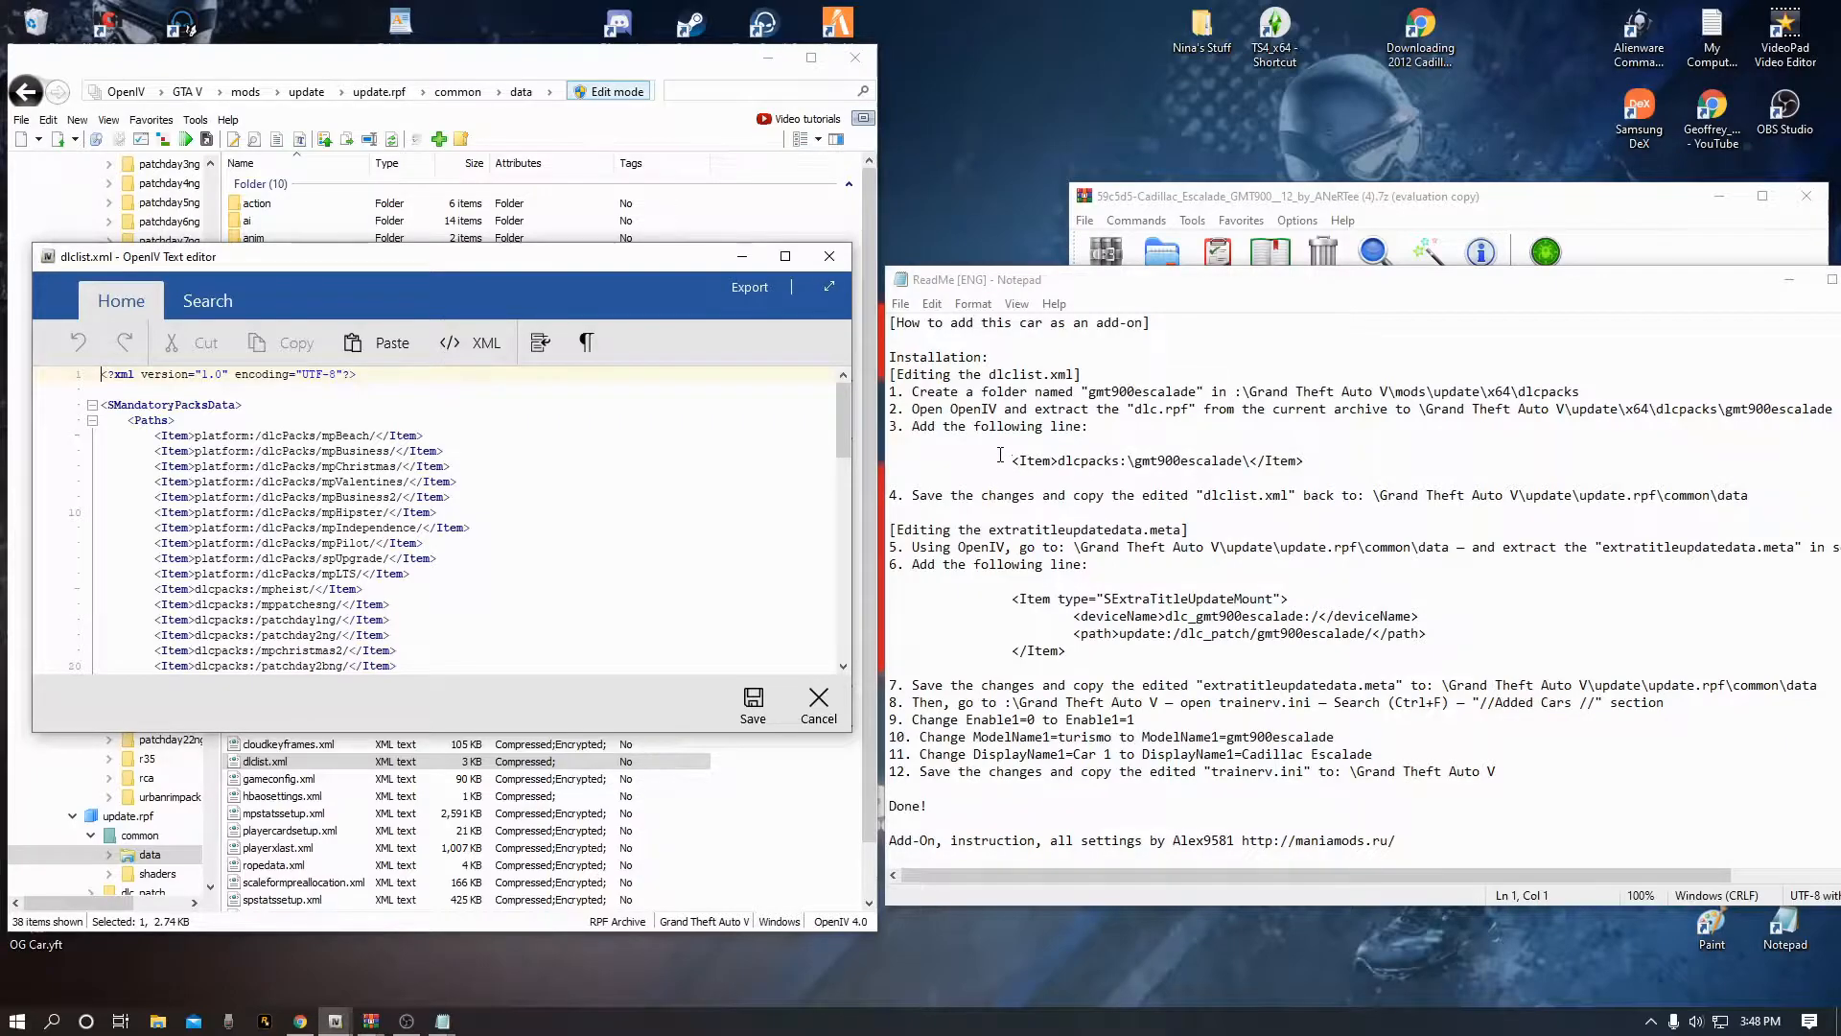
pyautogui.moveTo(1324, 459); pyautogui.dragTo(1010, 460)
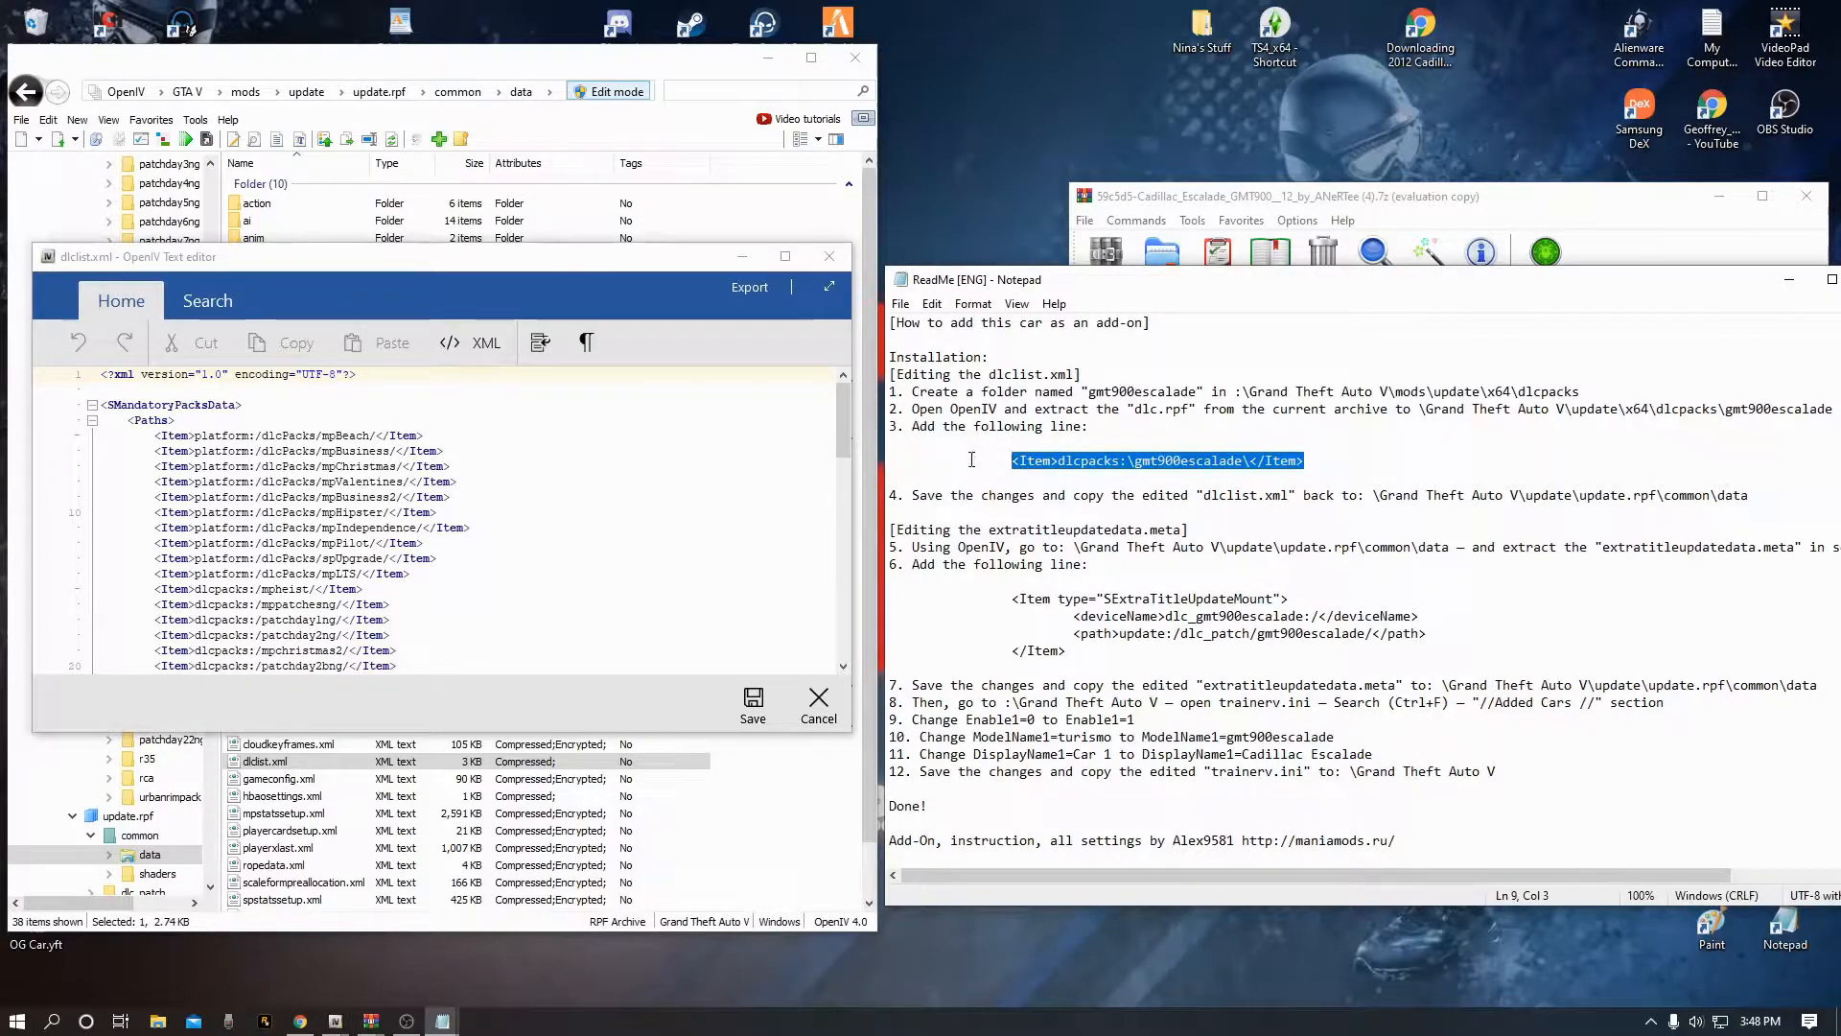
pyautogui.rightClick(1069, 462)
pyautogui.click(1112, 526)
pyautogui.click(926, 475)
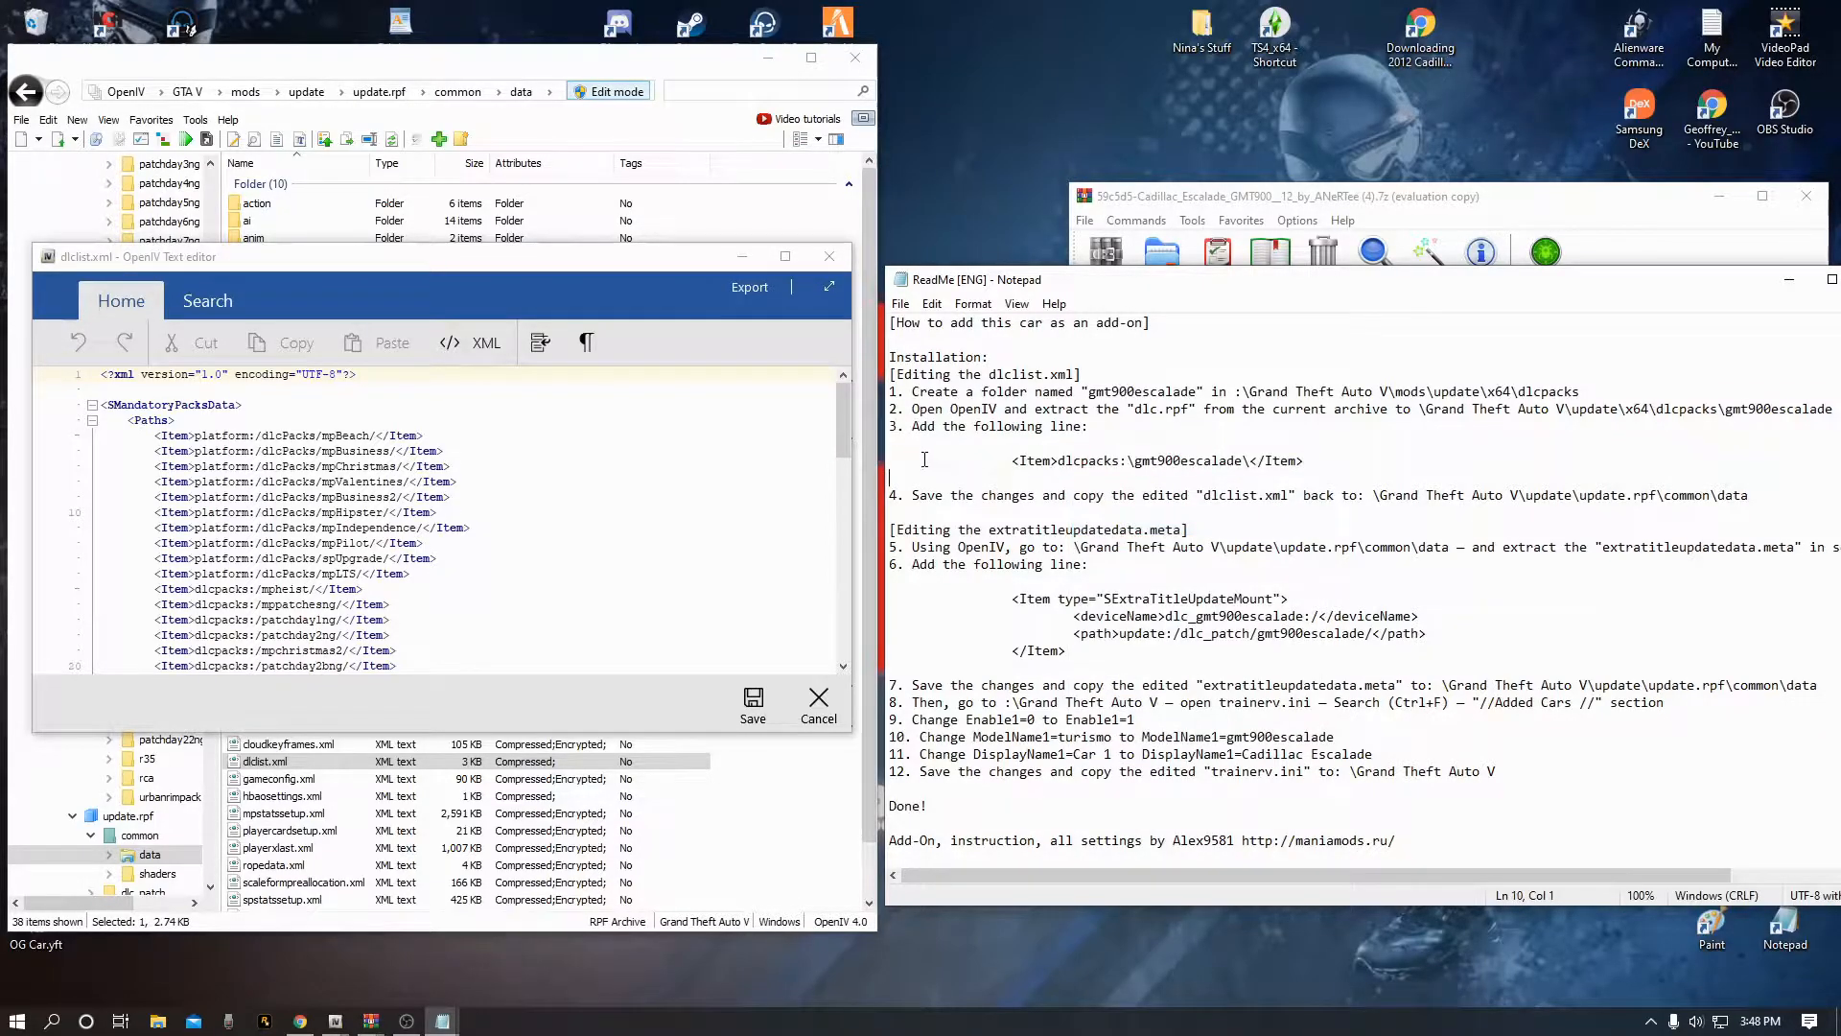
# Paste <Item>dlcpacks:\gmt900escalade\</Item> on a new line below the urbanrimpack entry, and close dlclist.xml without saving
pyautogui.moveTo(843, 439); pyautogui.dragTo(821, 642)
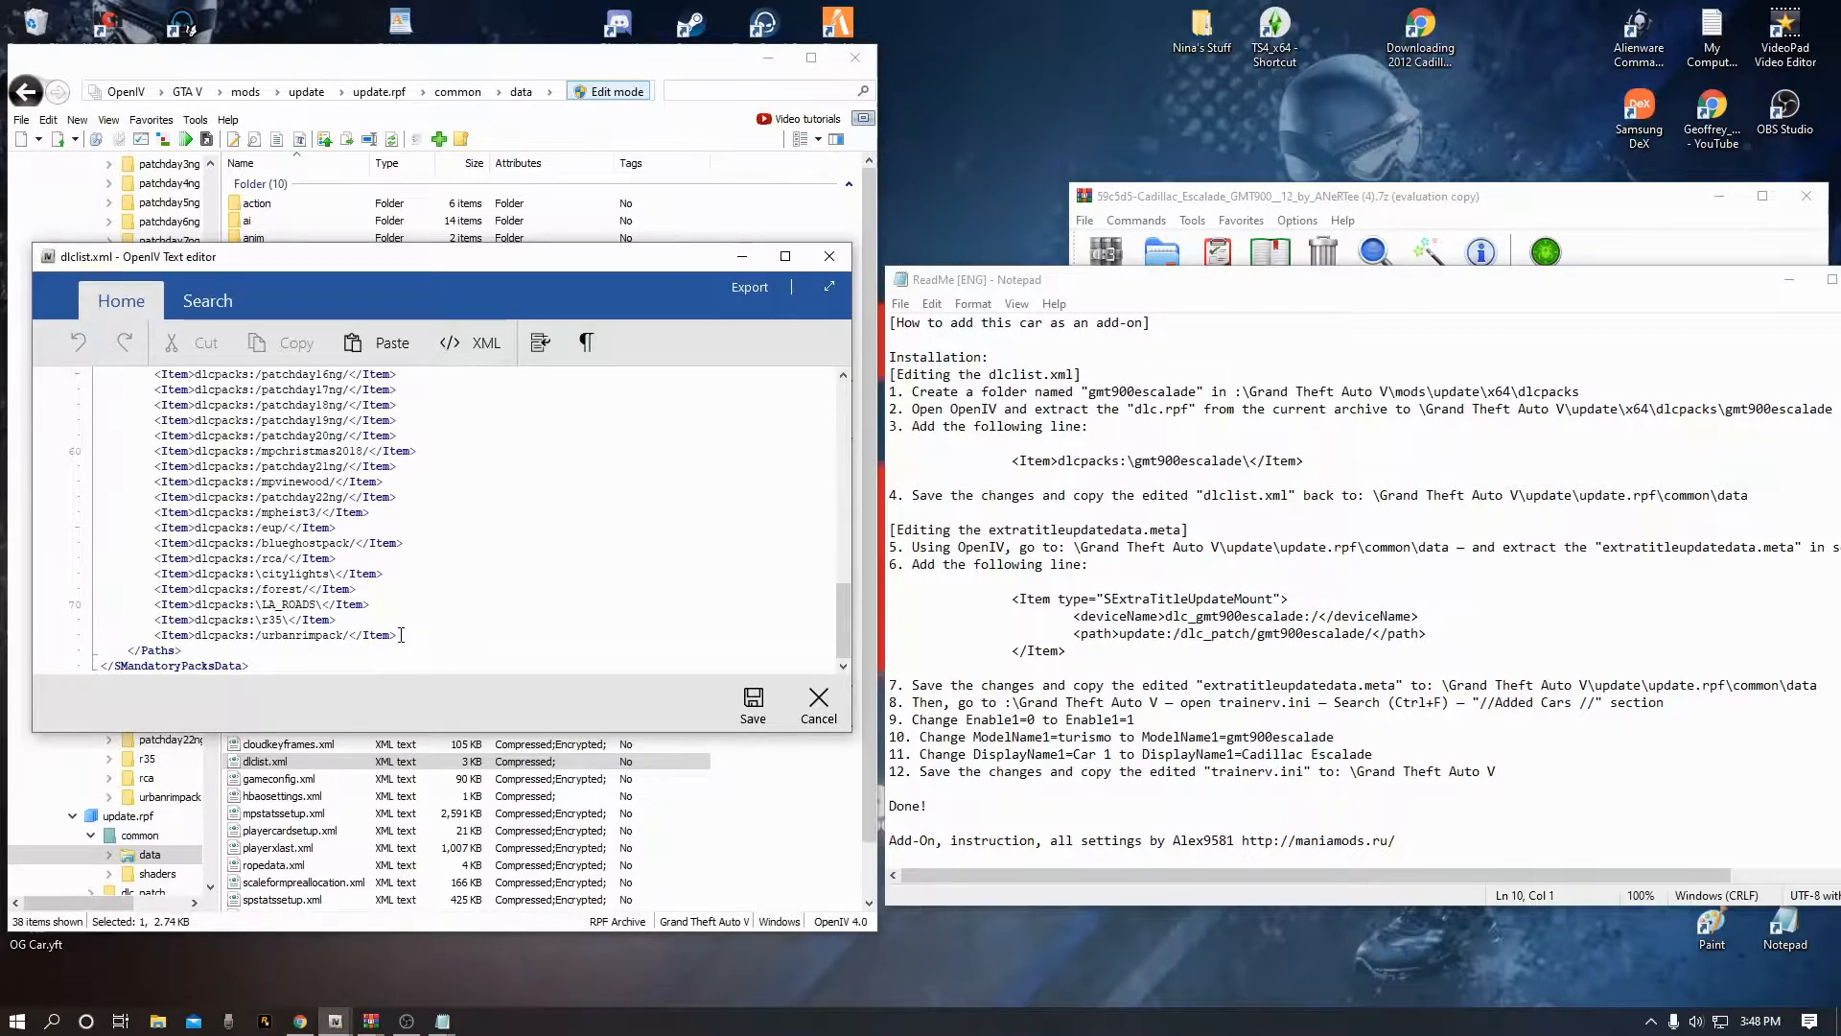
pyautogui.press('Return')
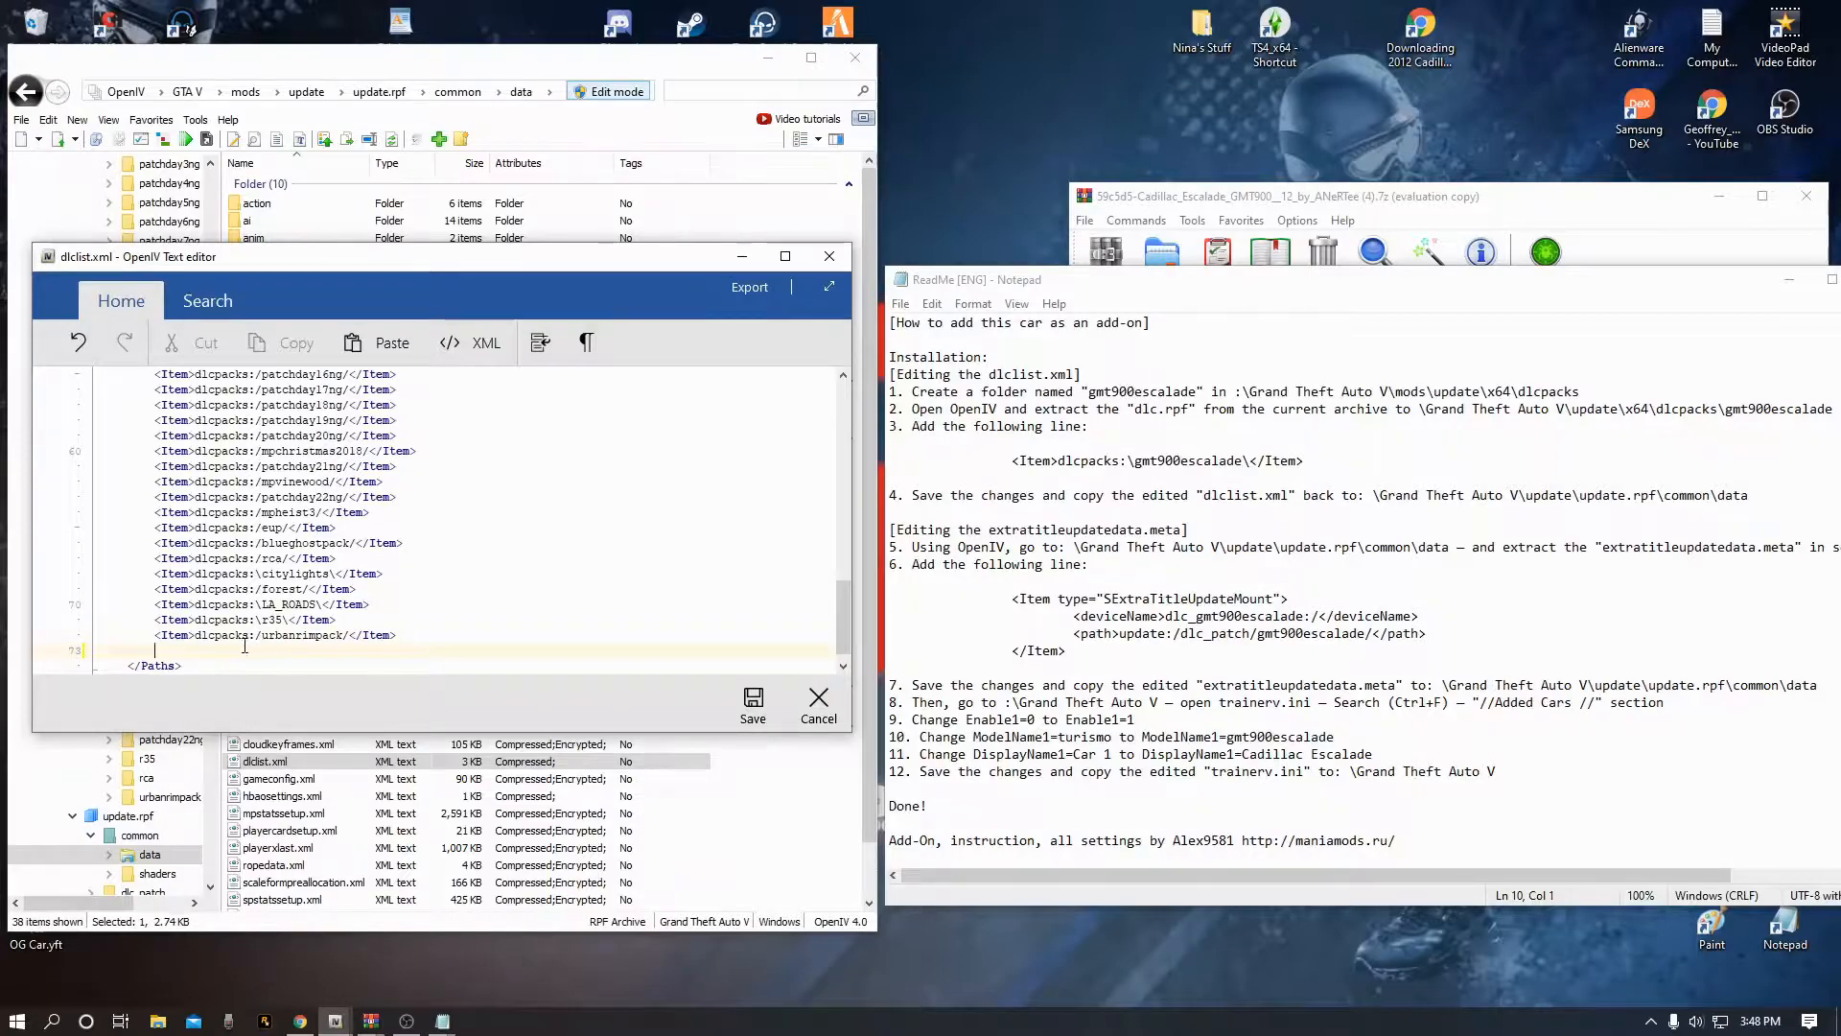
pyautogui.rightClick(197, 651)
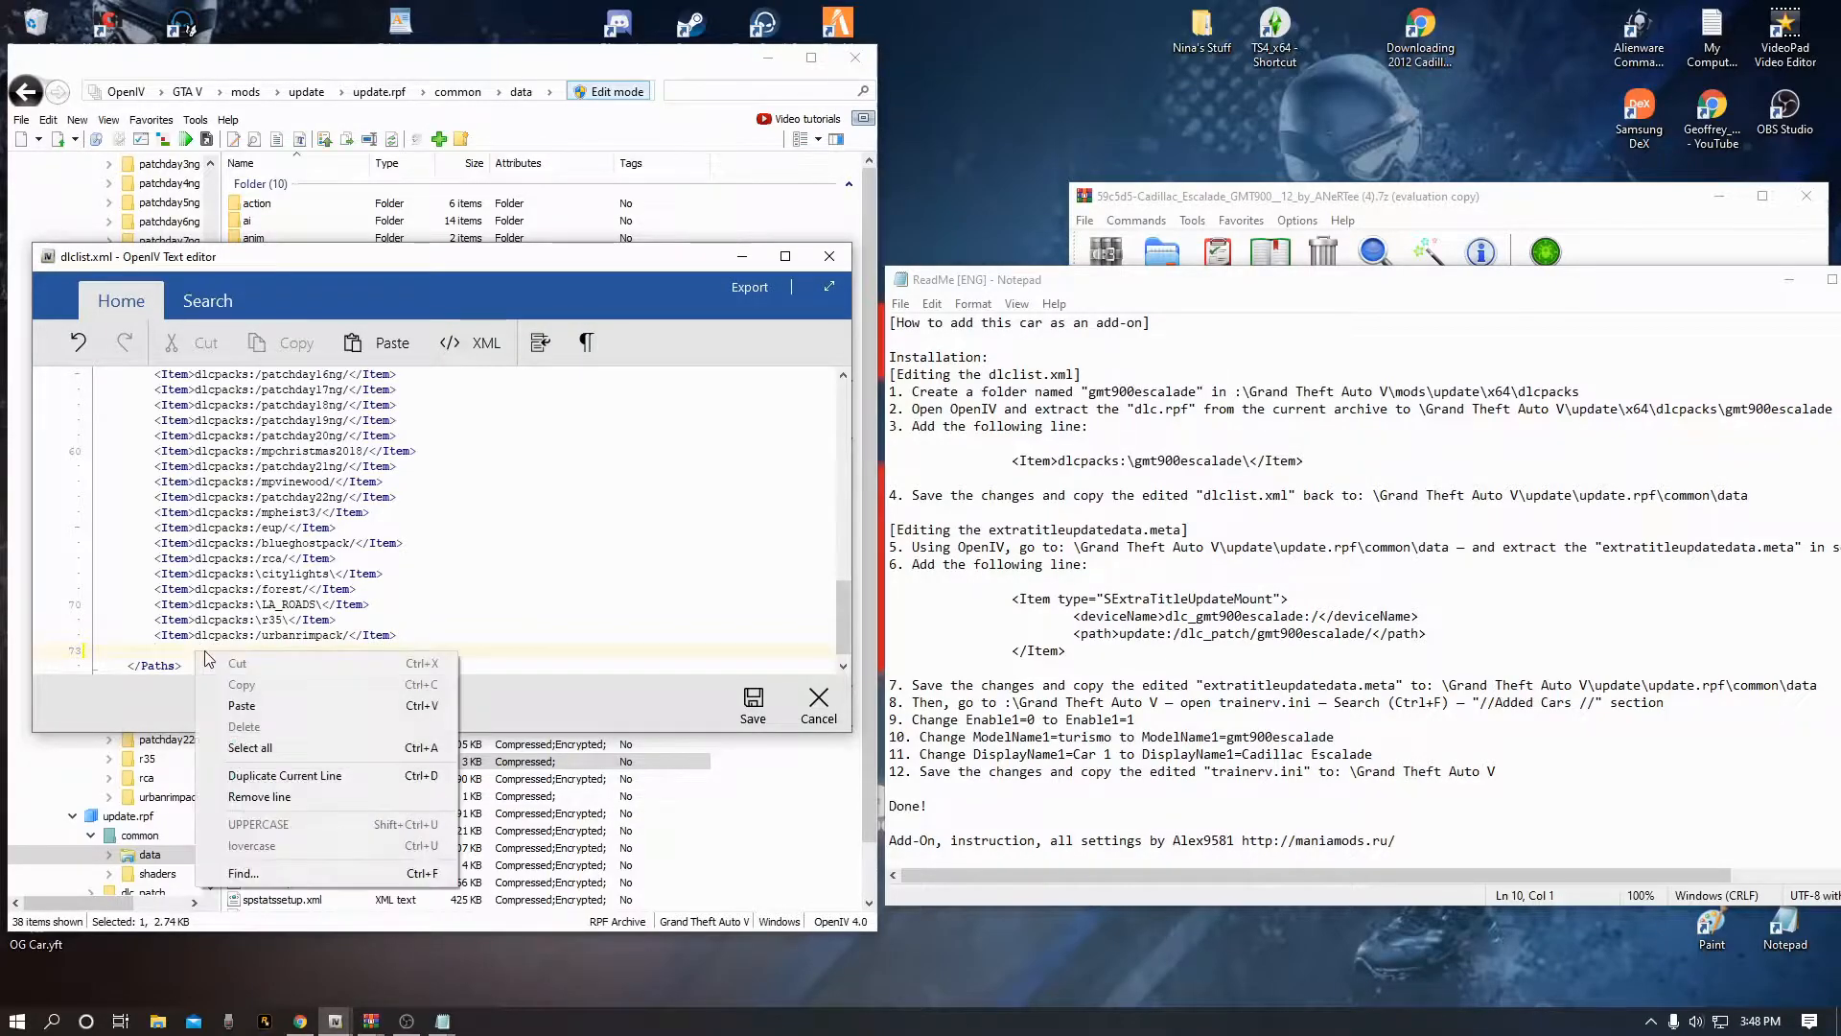
pyautogui.click(255, 705)
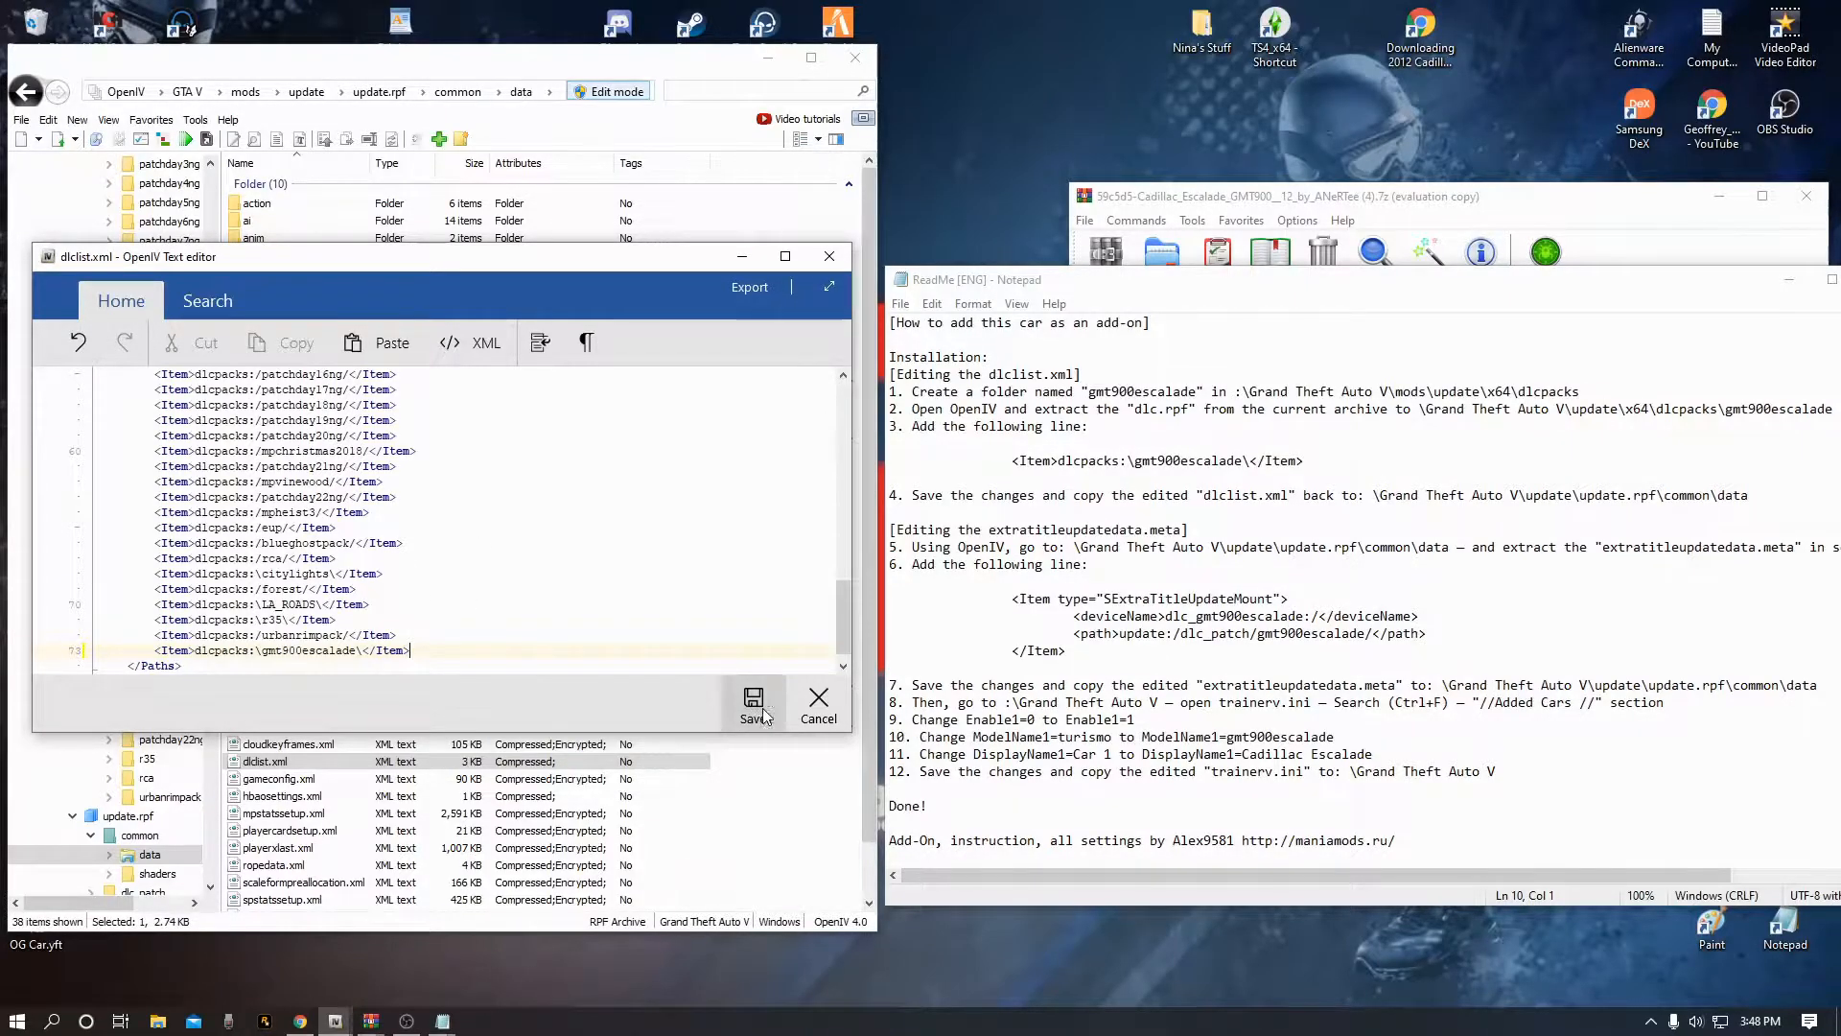
pyautogui.click(820, 703)
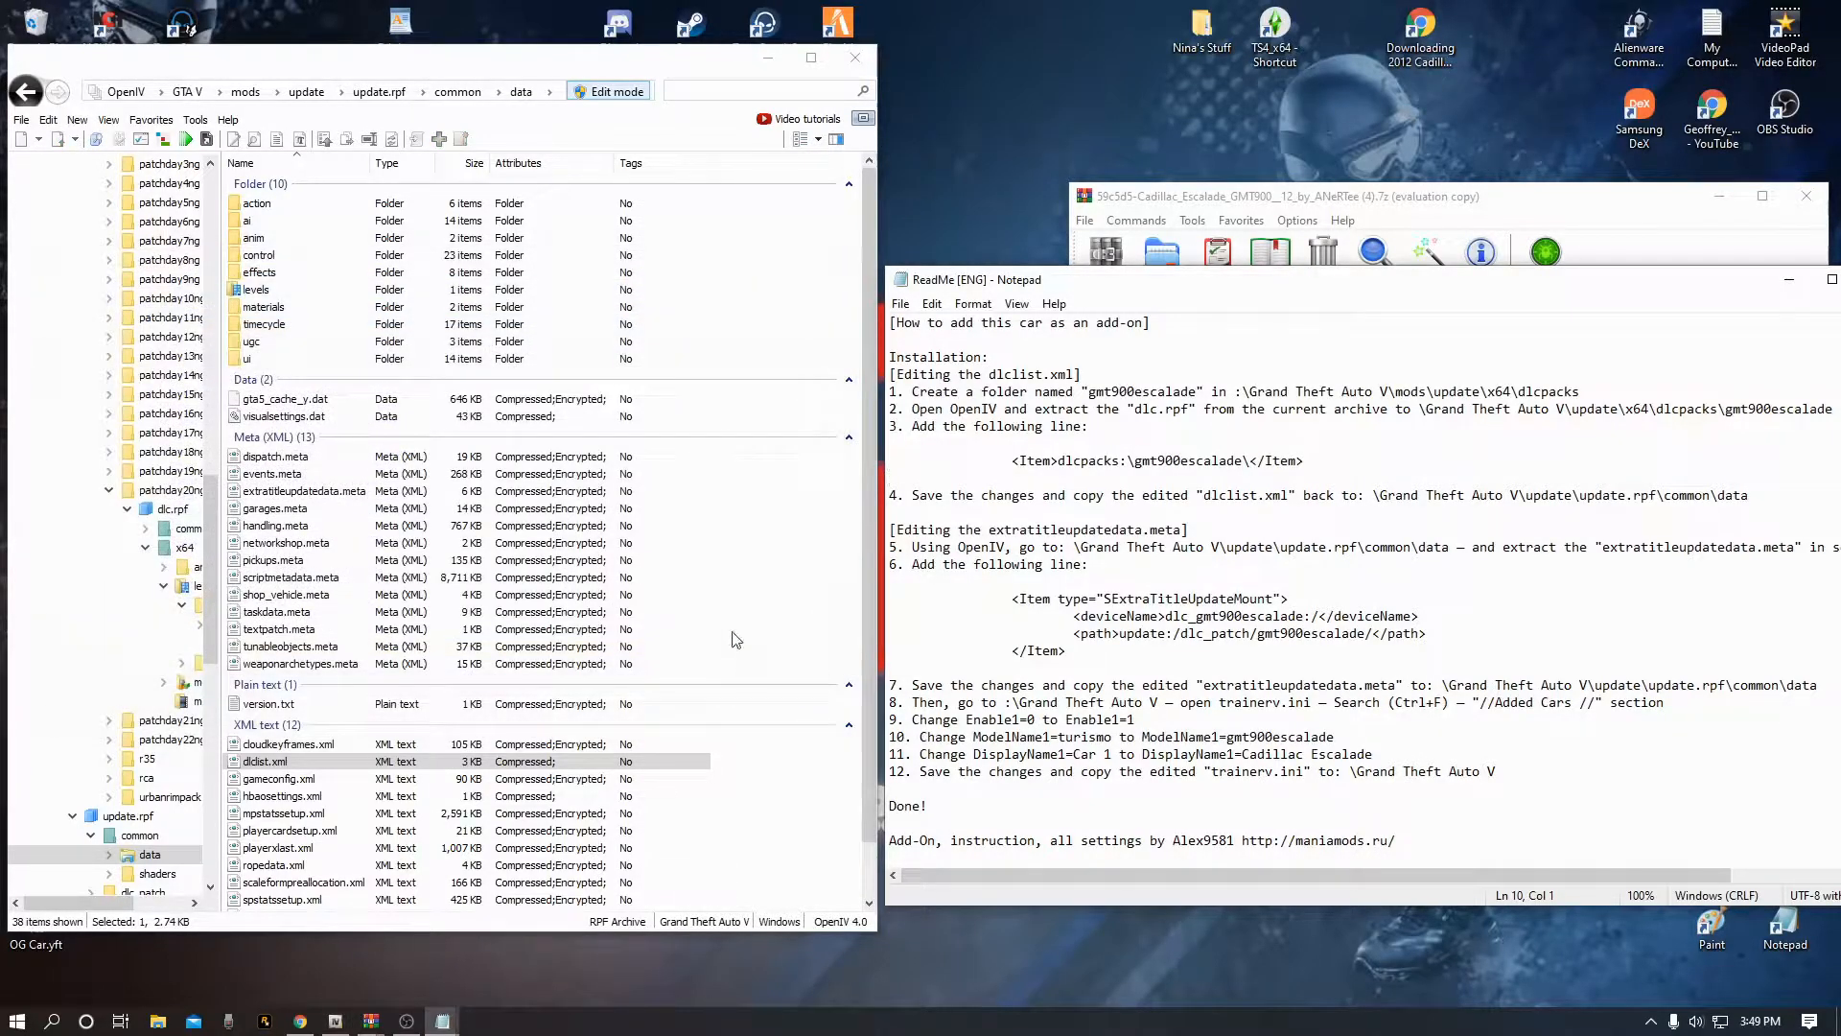
# Open dlclist.xml, check its last dlcpacks entries, and highlight gmt900escalade in the ReadMe's dlcpacks line
pyautogui.doubleClick(343, 762)
pyautogui.scroll(-12, 398, 601)
pyautogui.scroll(-4, 396, 613)
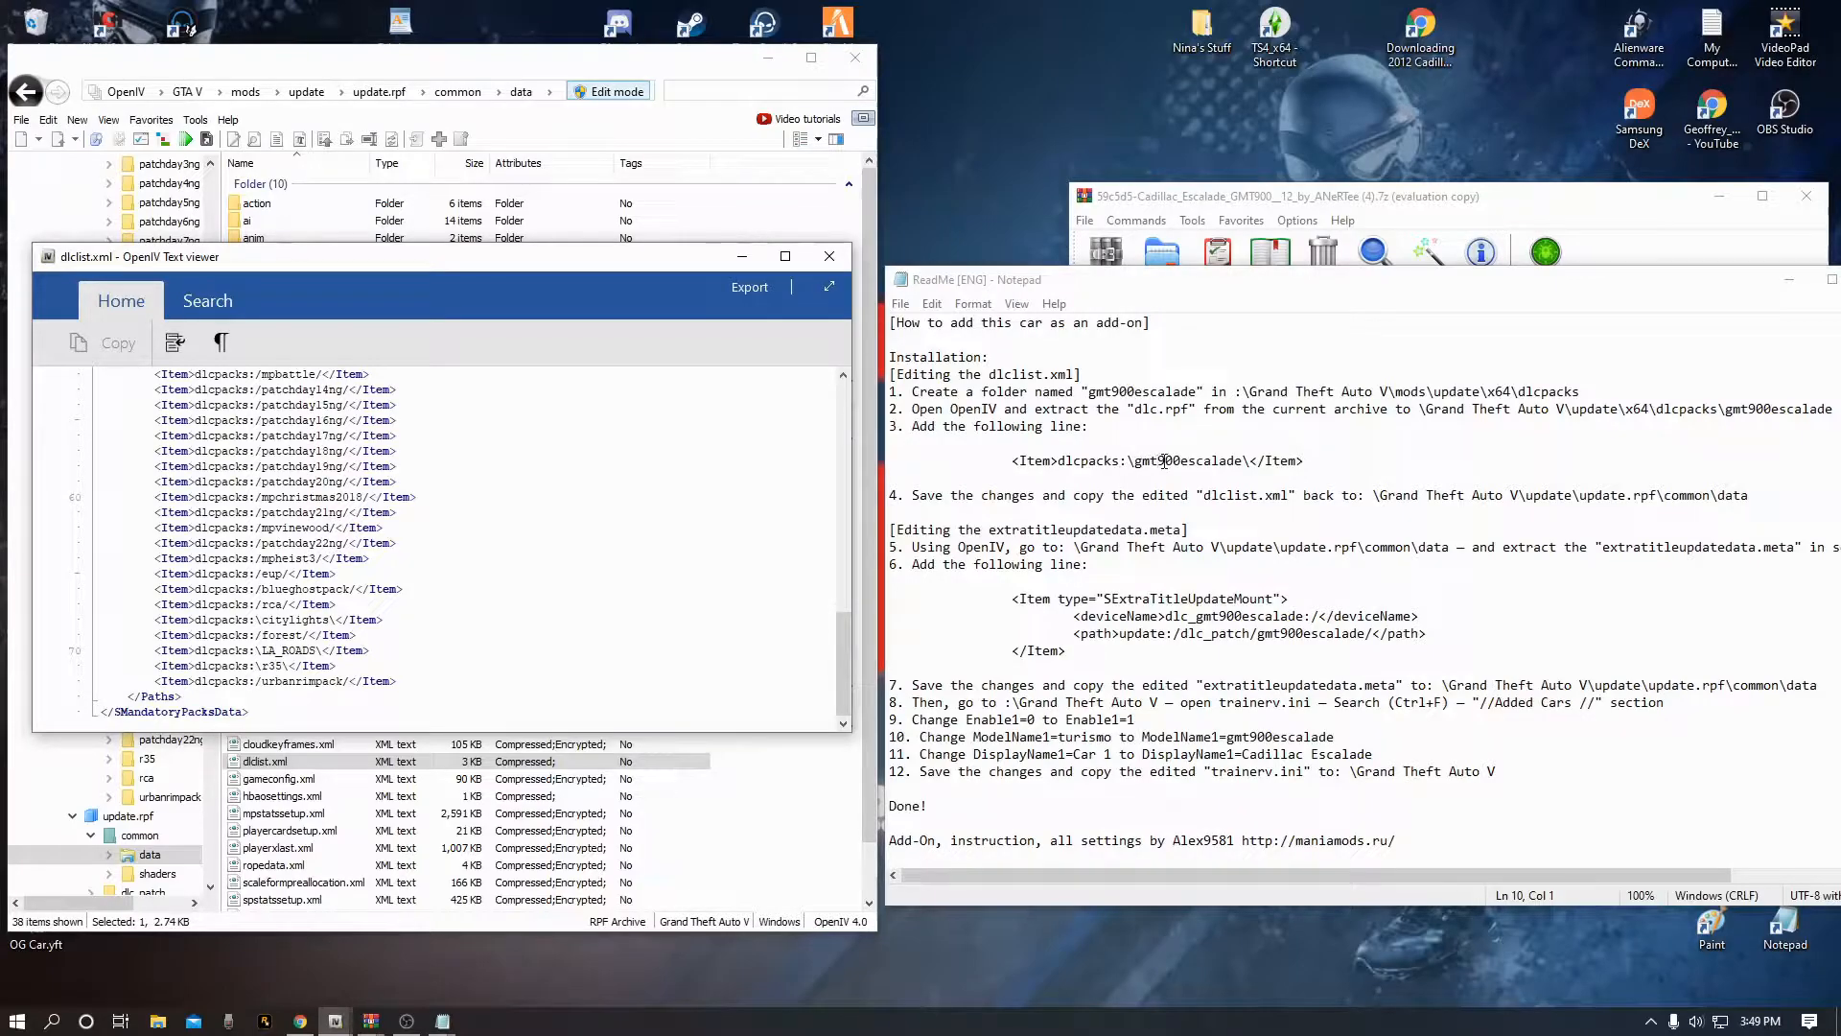
pyautogui.moveTo(1242, 463); pyautogui.dragTo(1136, 461)
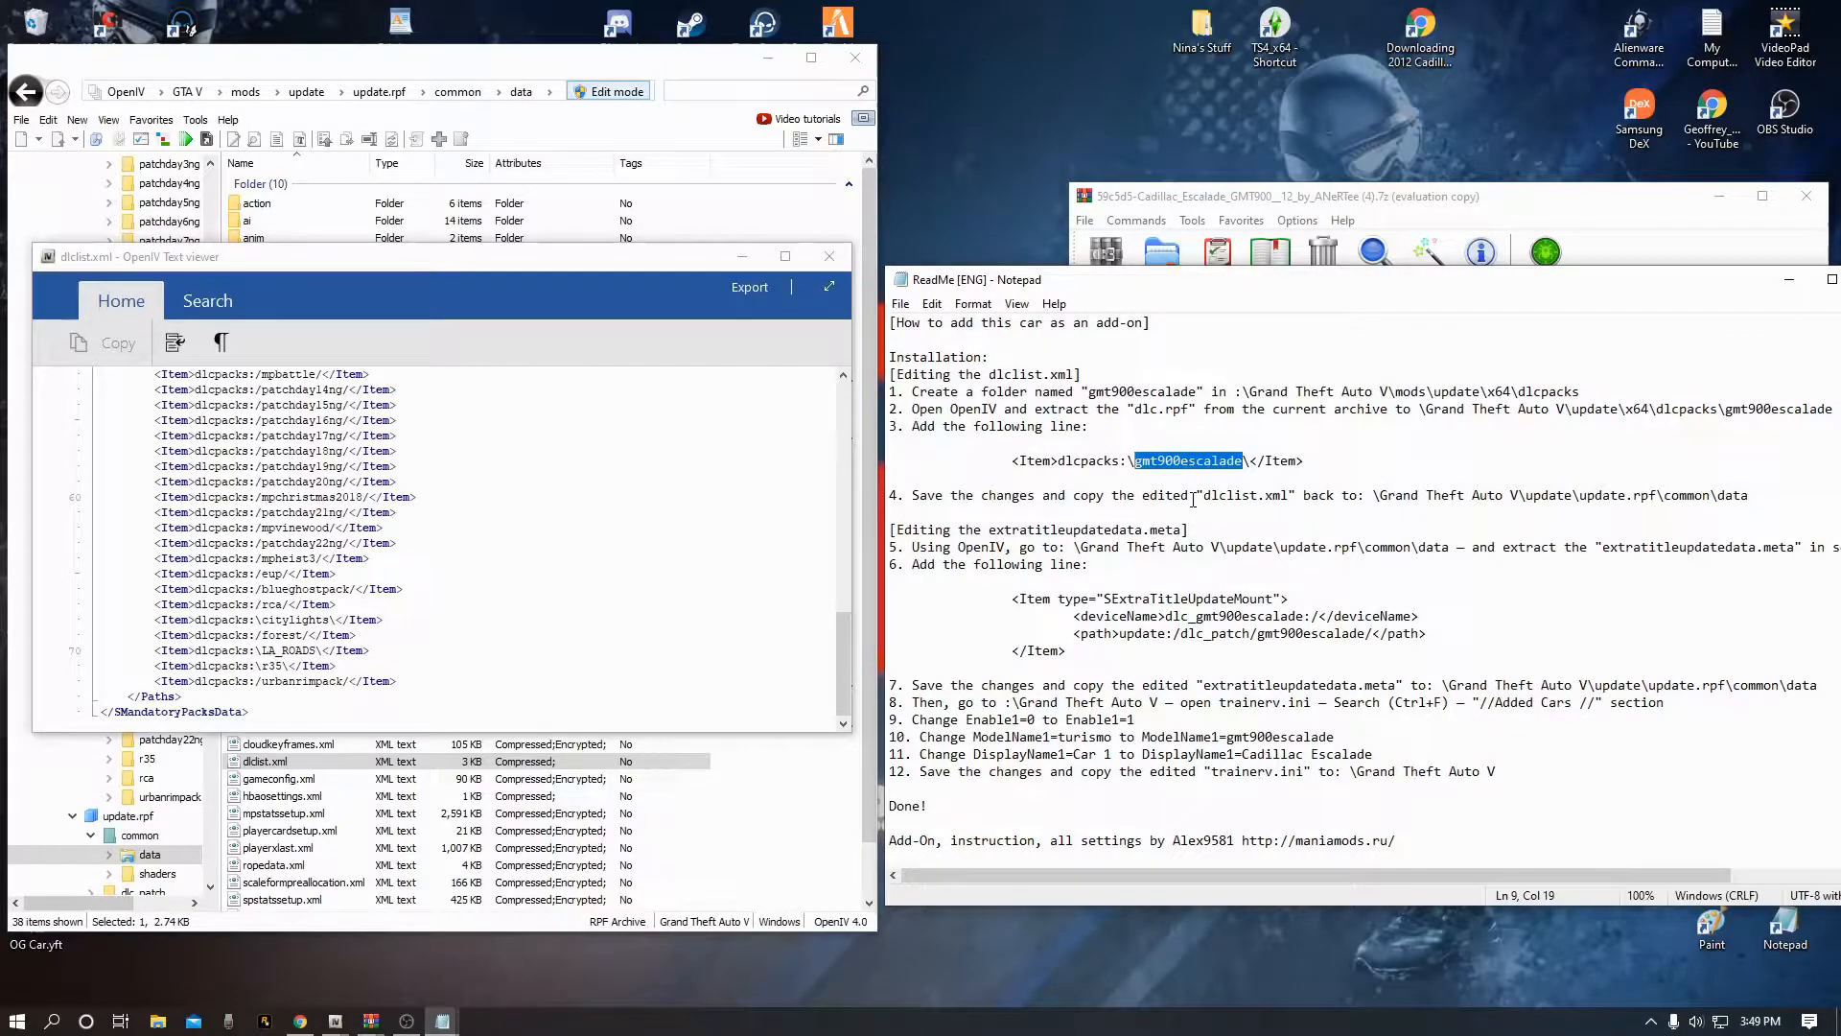
# Close the ReadMe and the dlclist.xml viewer
pyautogui.moveTo(1049, 875)
pyautogui.mouseDown()
pyautogui.moveTo(1110, 884)
pyautogui.moveTo(1047, 881)
pyautogui.mouseUp()
pyautogui.moveTo(1512, 278); pyautogui.dragTo(1344, 288)
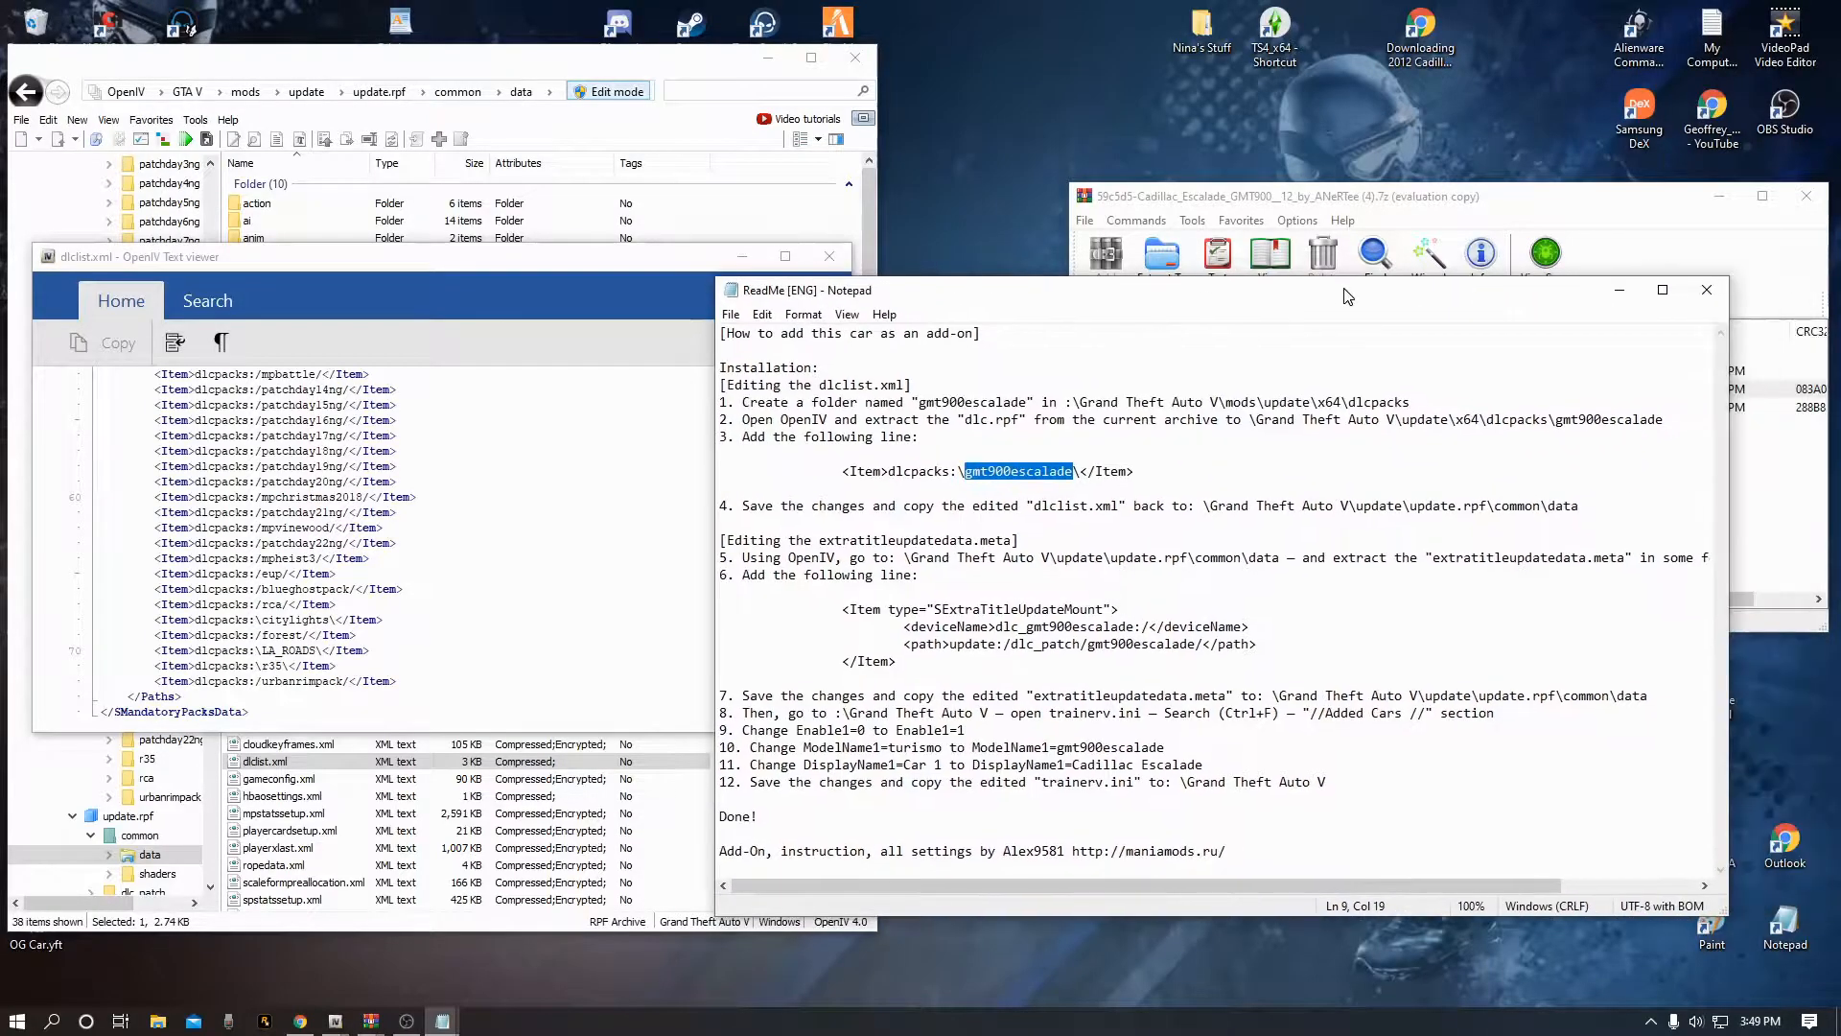
pyautogui.click(1707, 290)
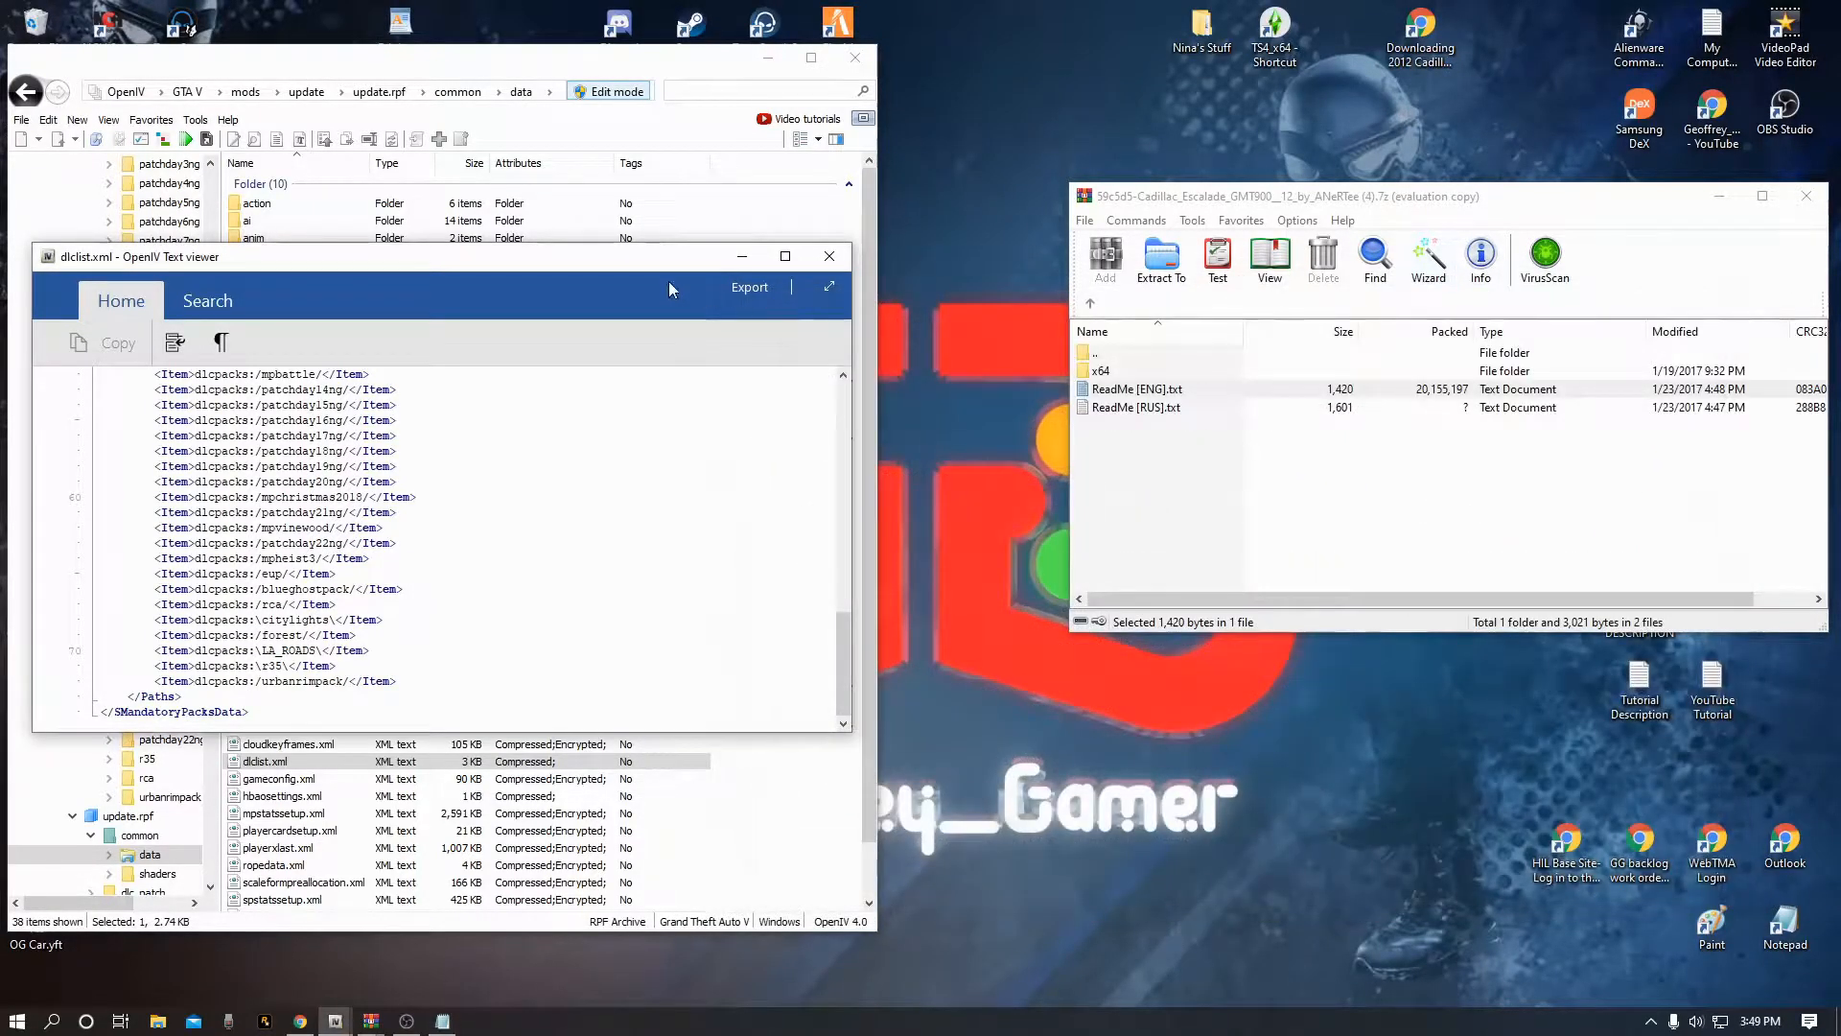
pyautogui.click(827, 258)
# Return to the mods folder in OpenIV, collapse its tree, and go up to the archive level holding Add-On and Replace
pyautogui.scroll(10, 108, 355)
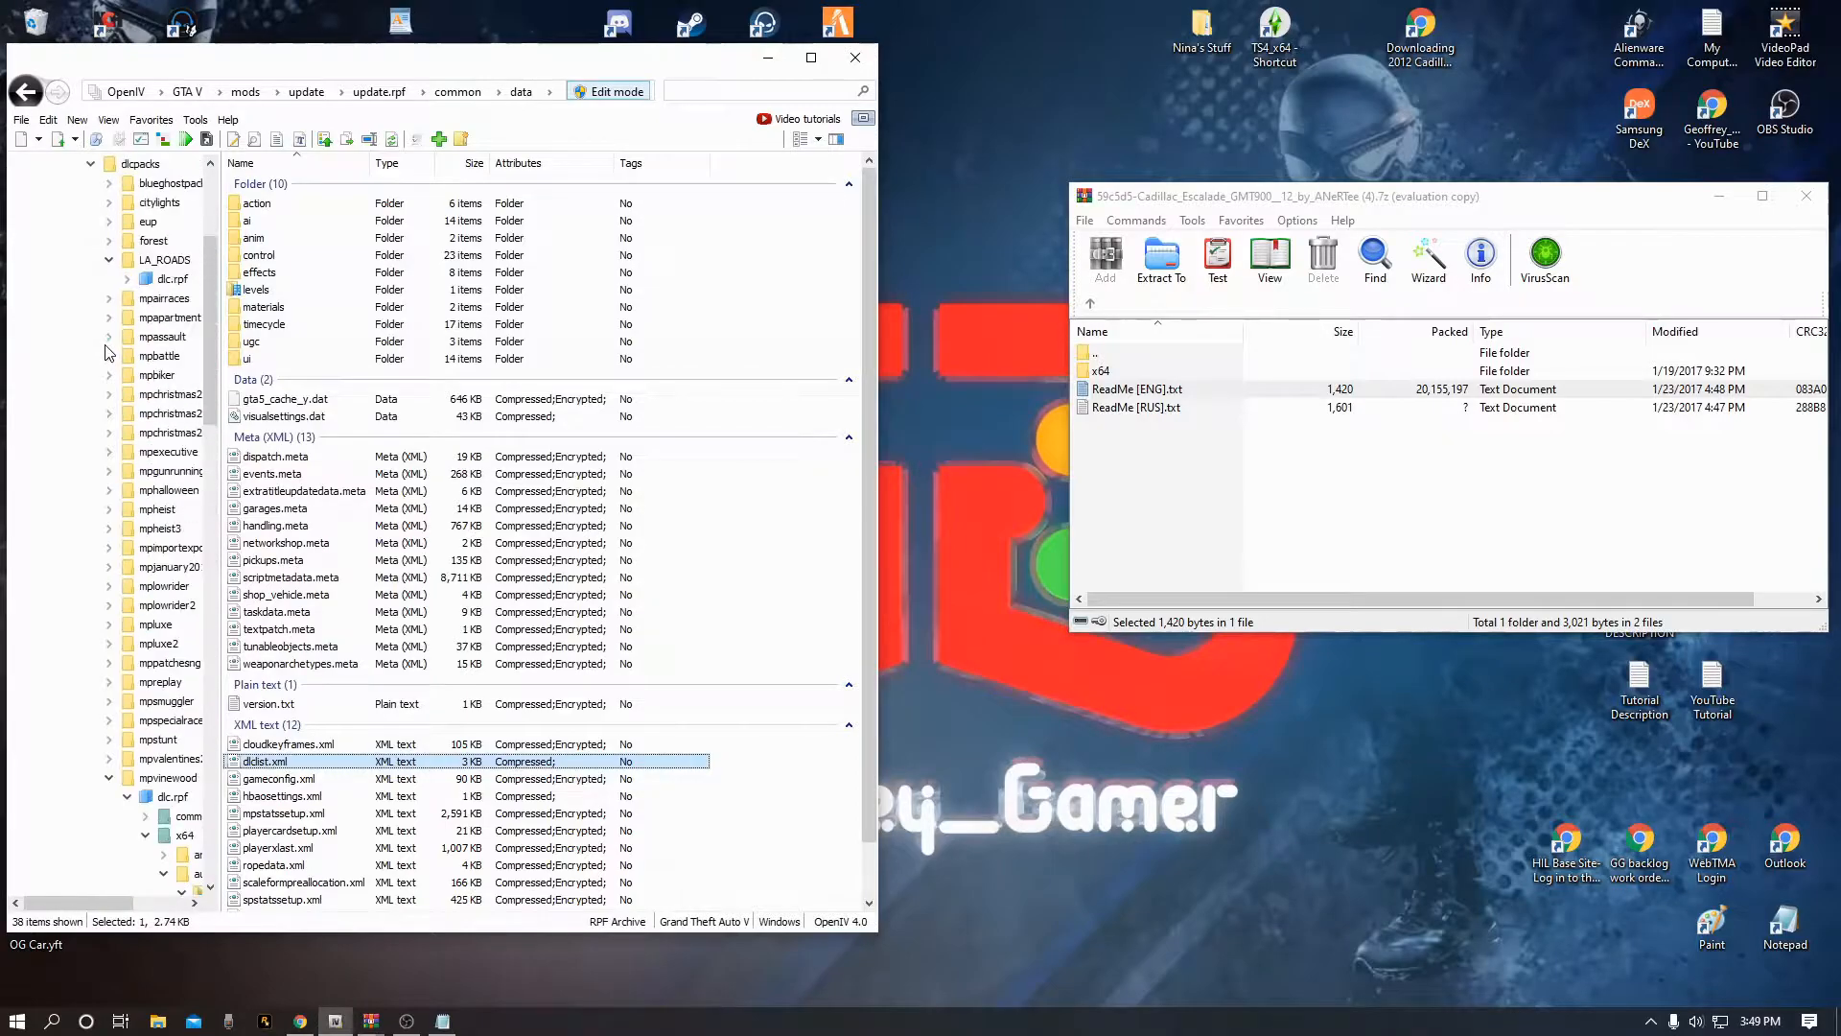
pyautogui.scroll(5, 108, 353)
pyautogui.click(69, 338)
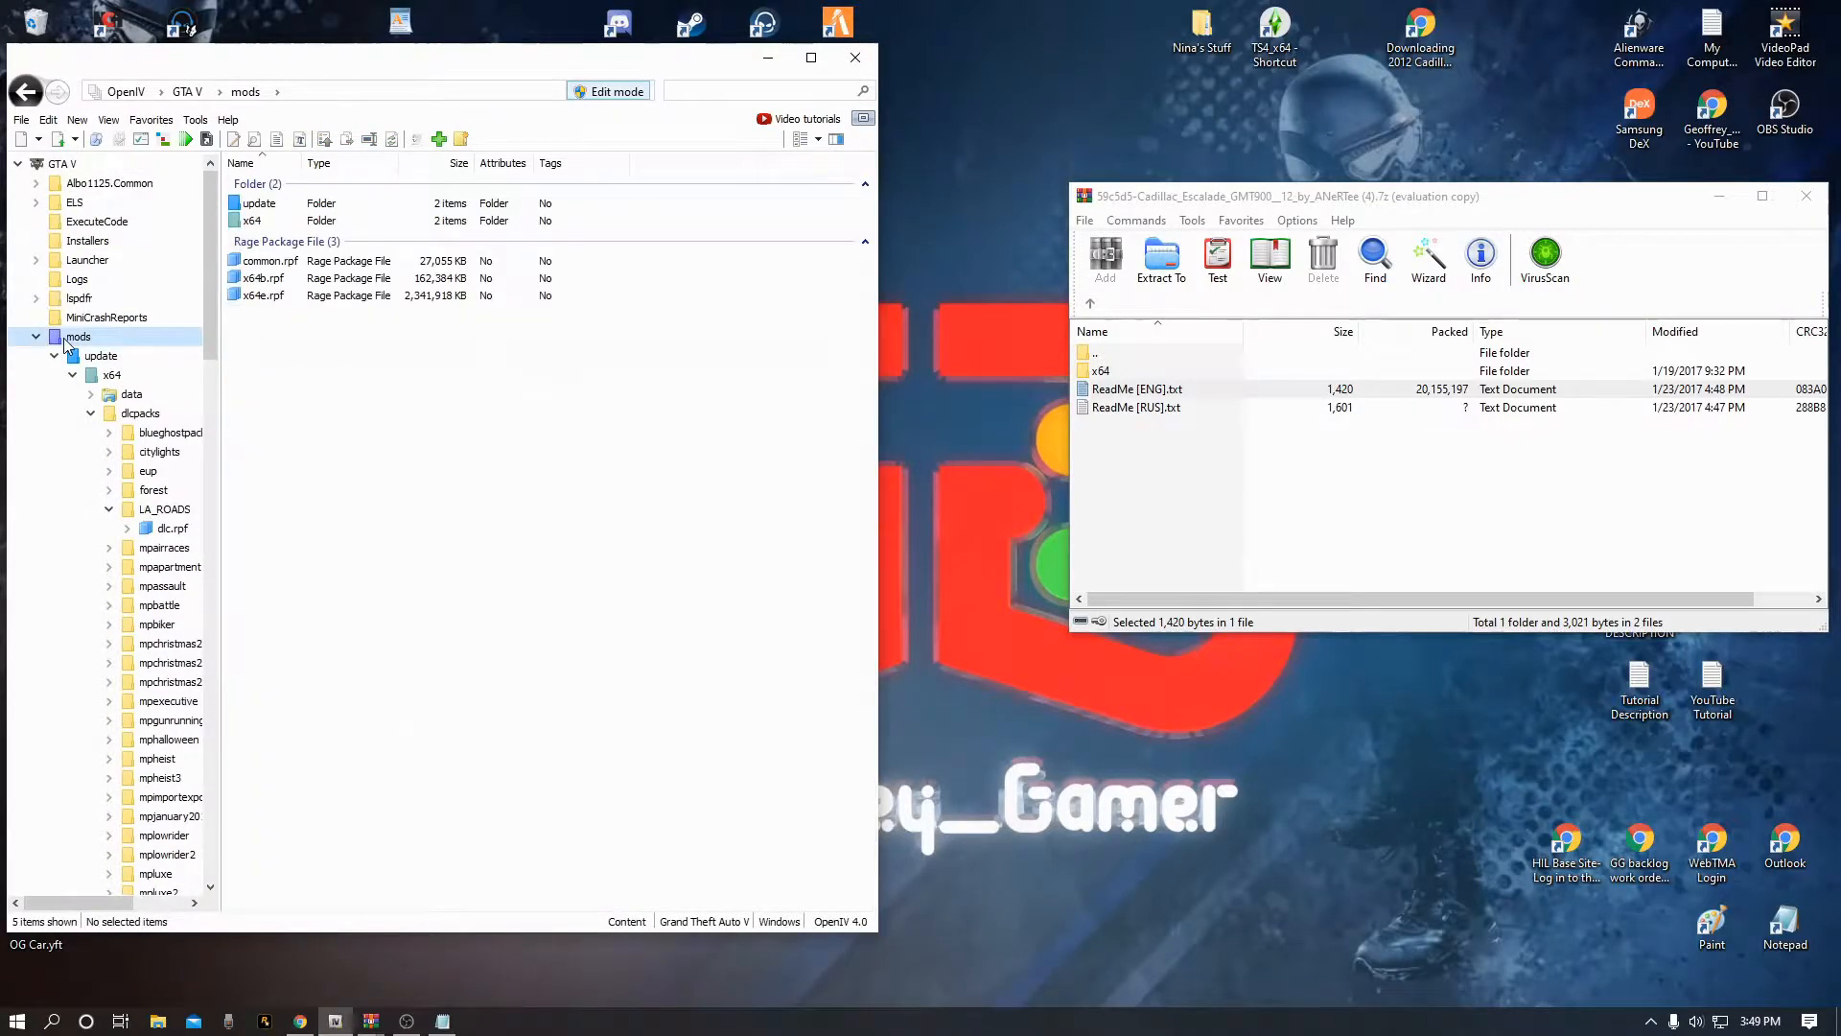
pyautogui.doubleClick(69, 338)
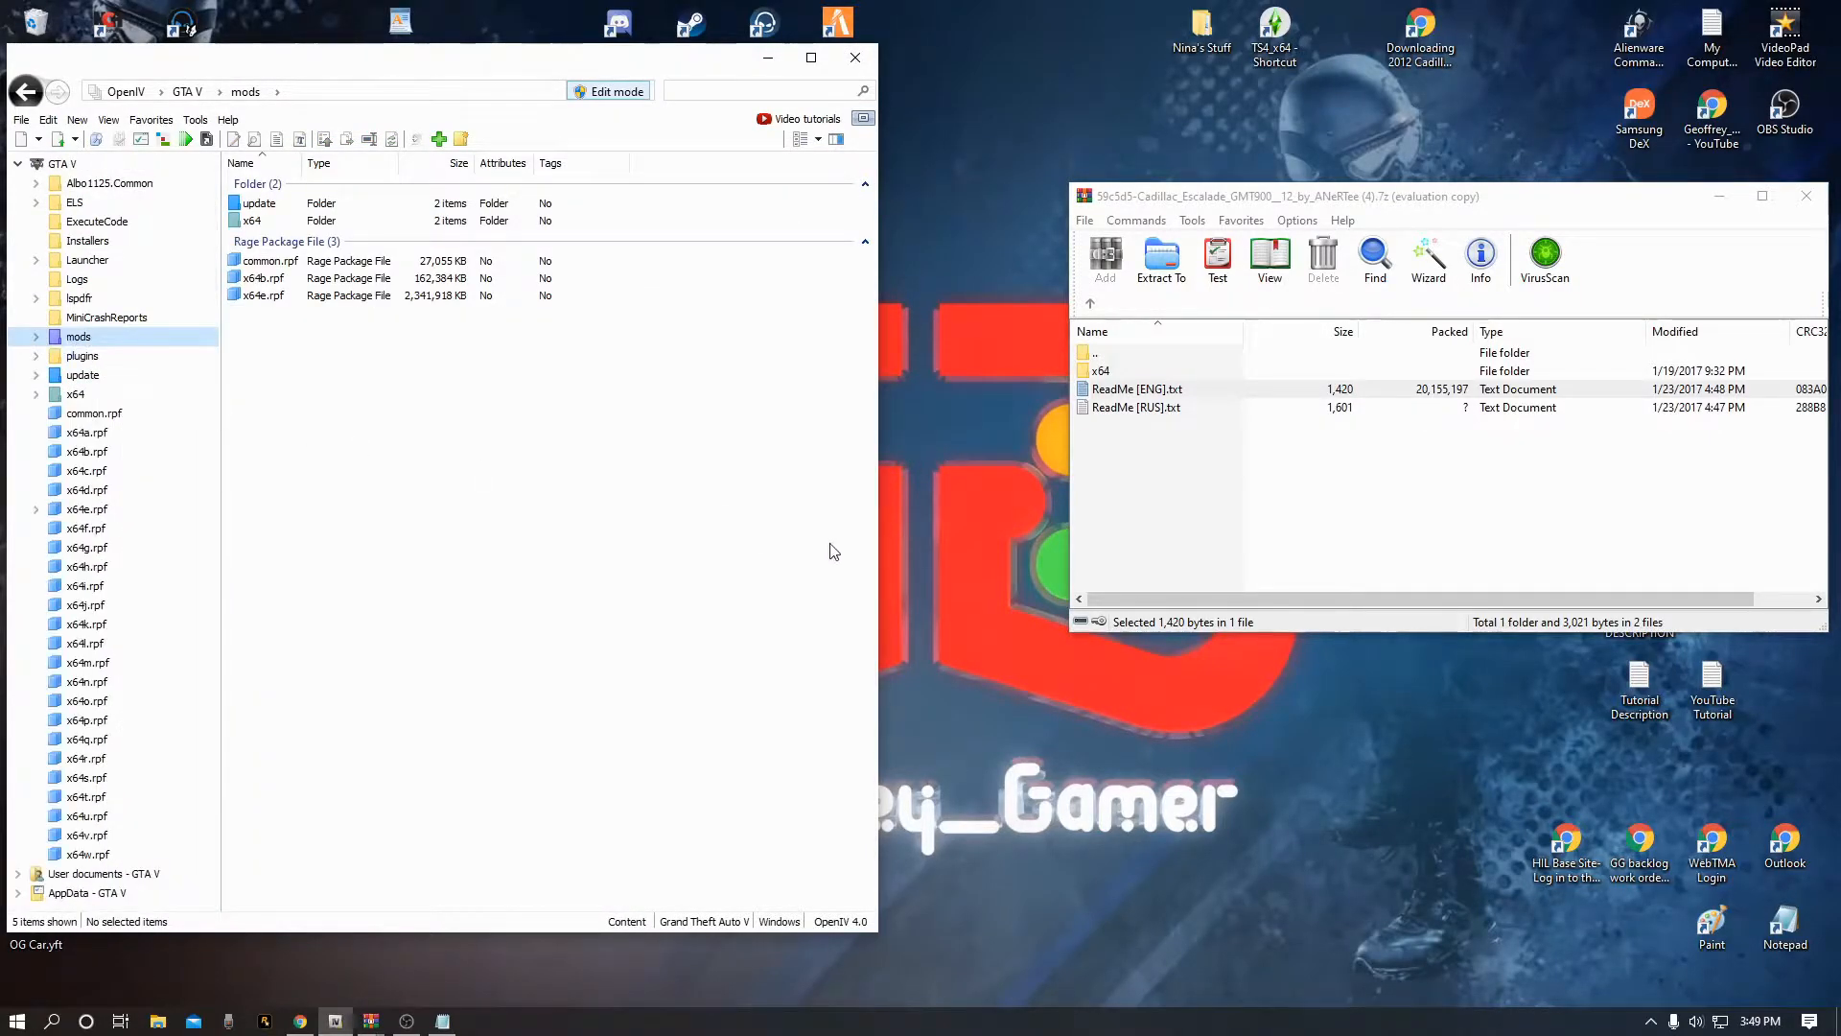
pyautogui.click(1088, 305)
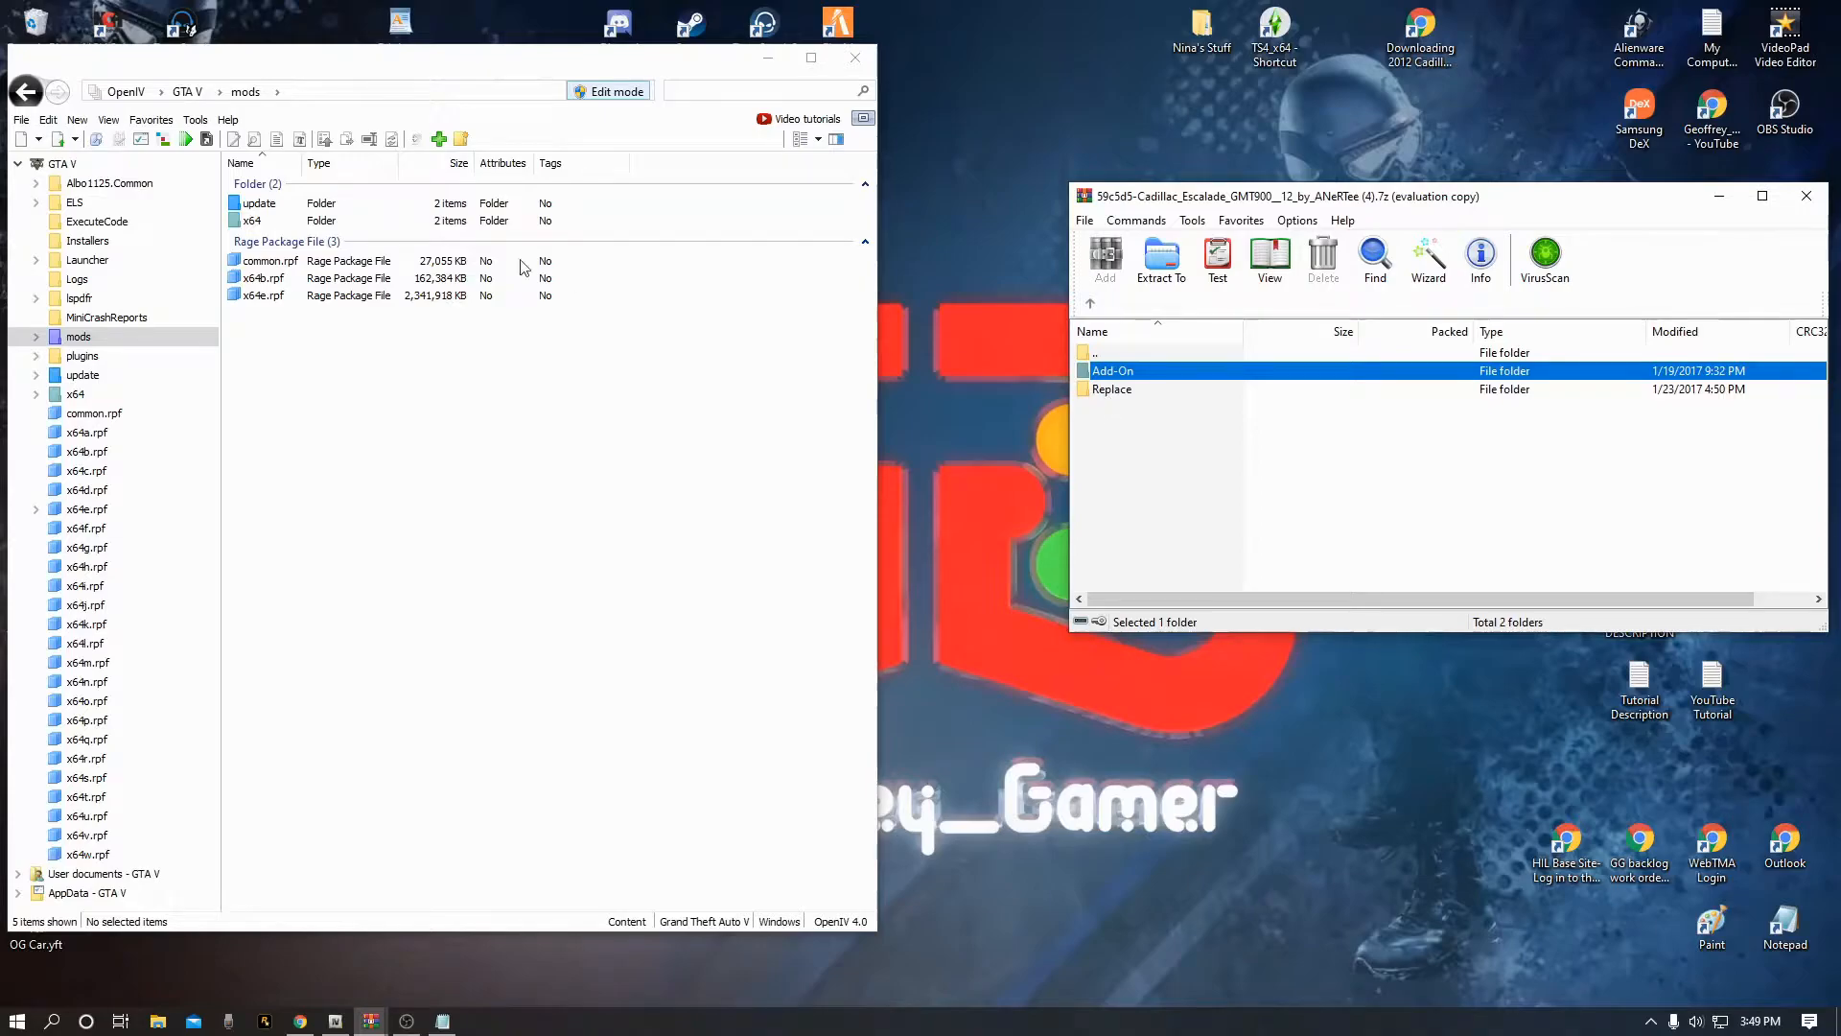
# Open the favorite vehicles.rpf under patchday20ng and look through its vehicle model and texture files
pyautogui.click(154, 121)
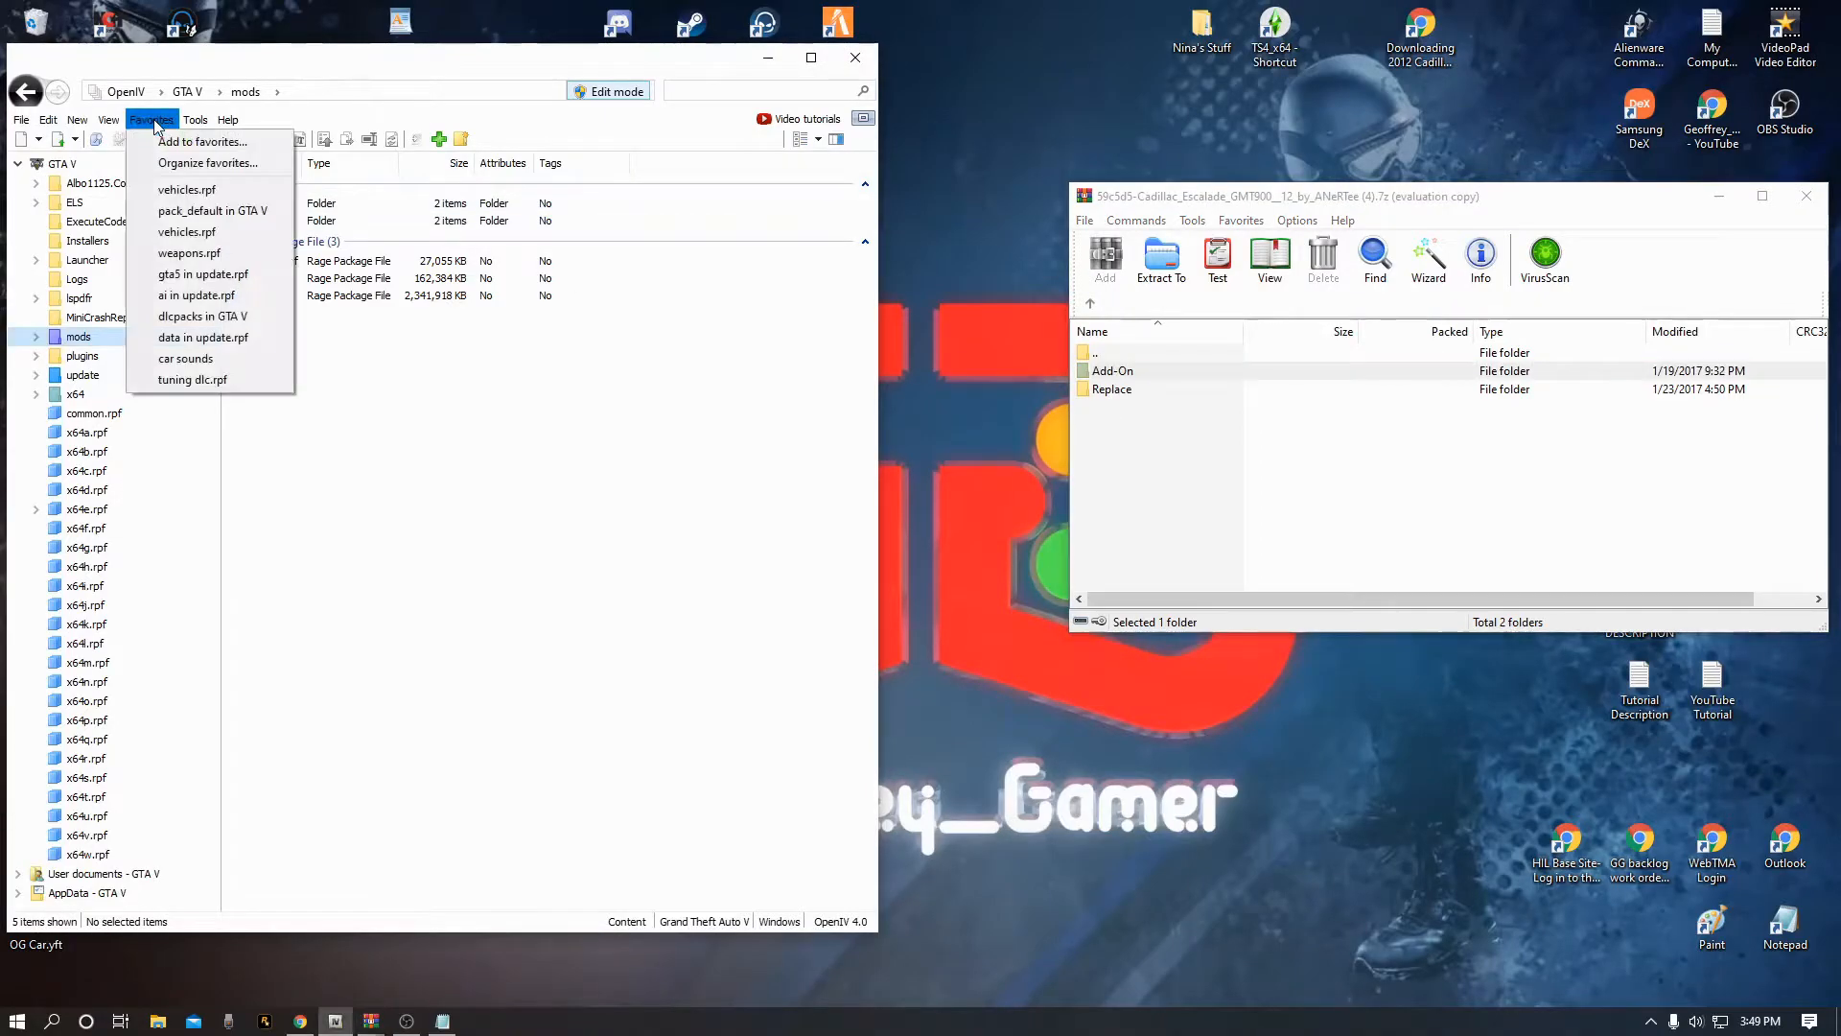
pyautogui.click(173, 191)
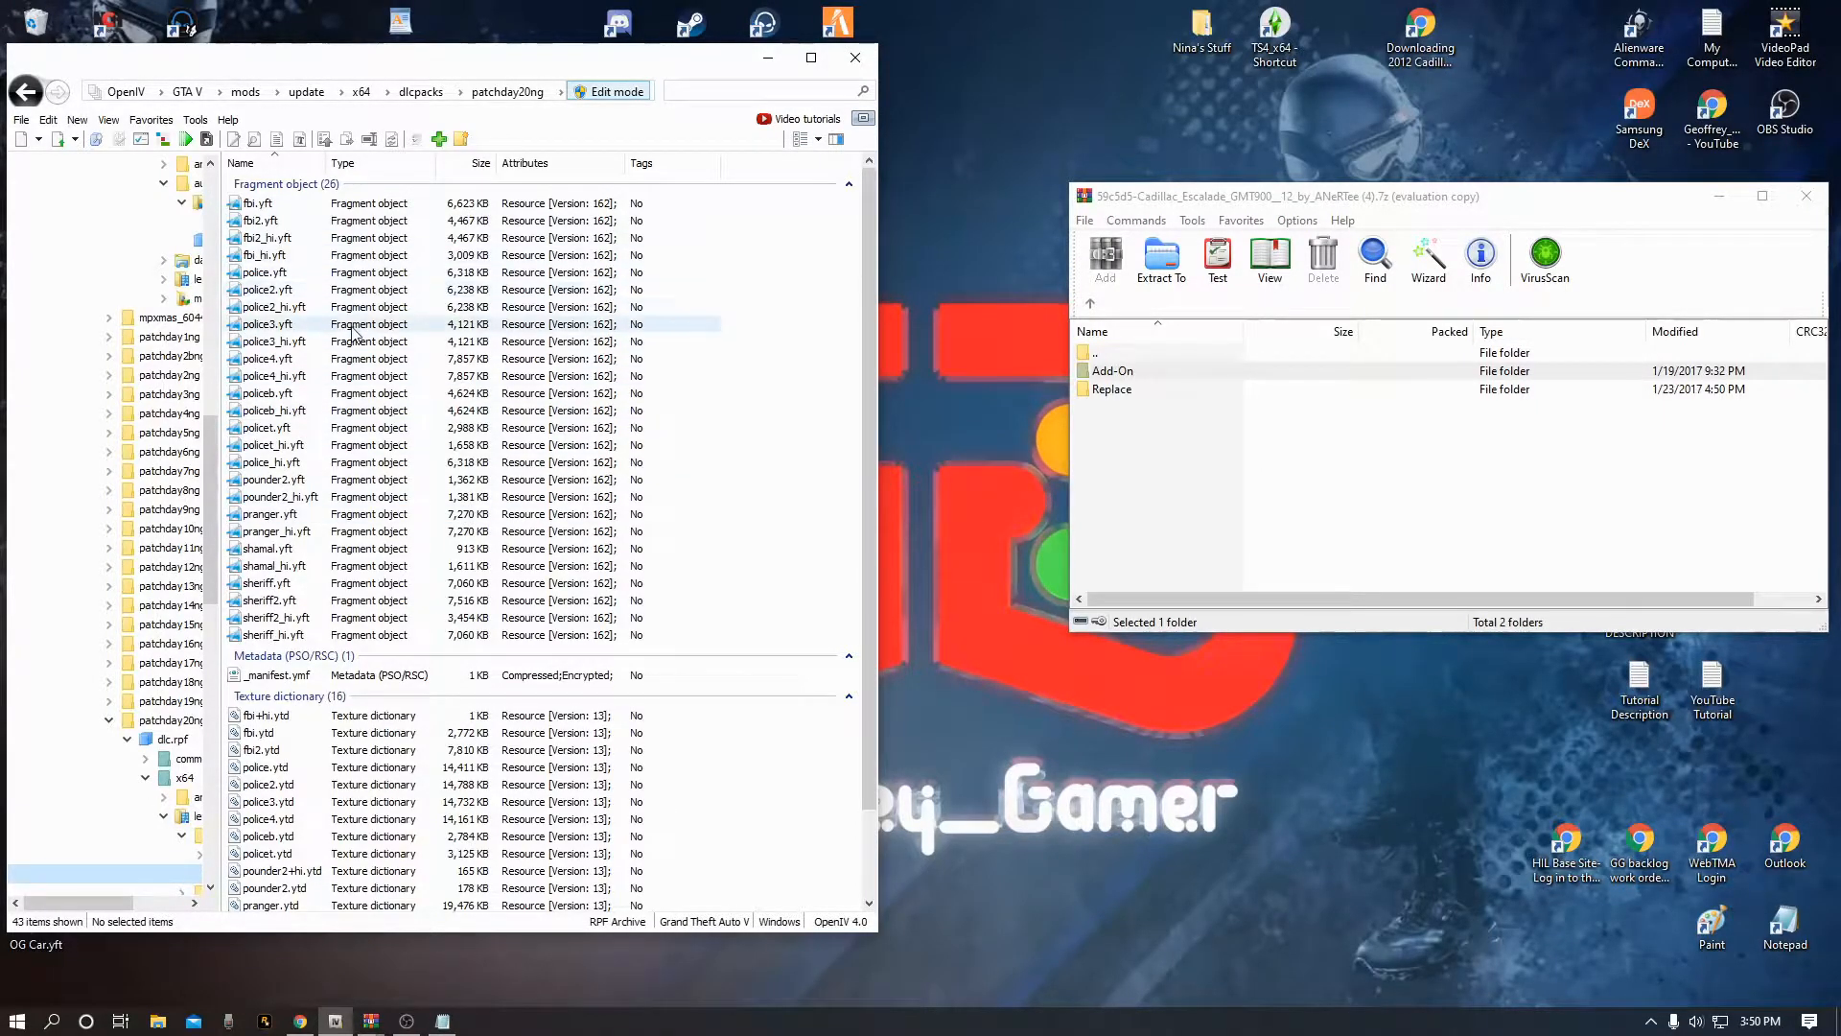
pyautogui.scroll(-2, 354, 332)
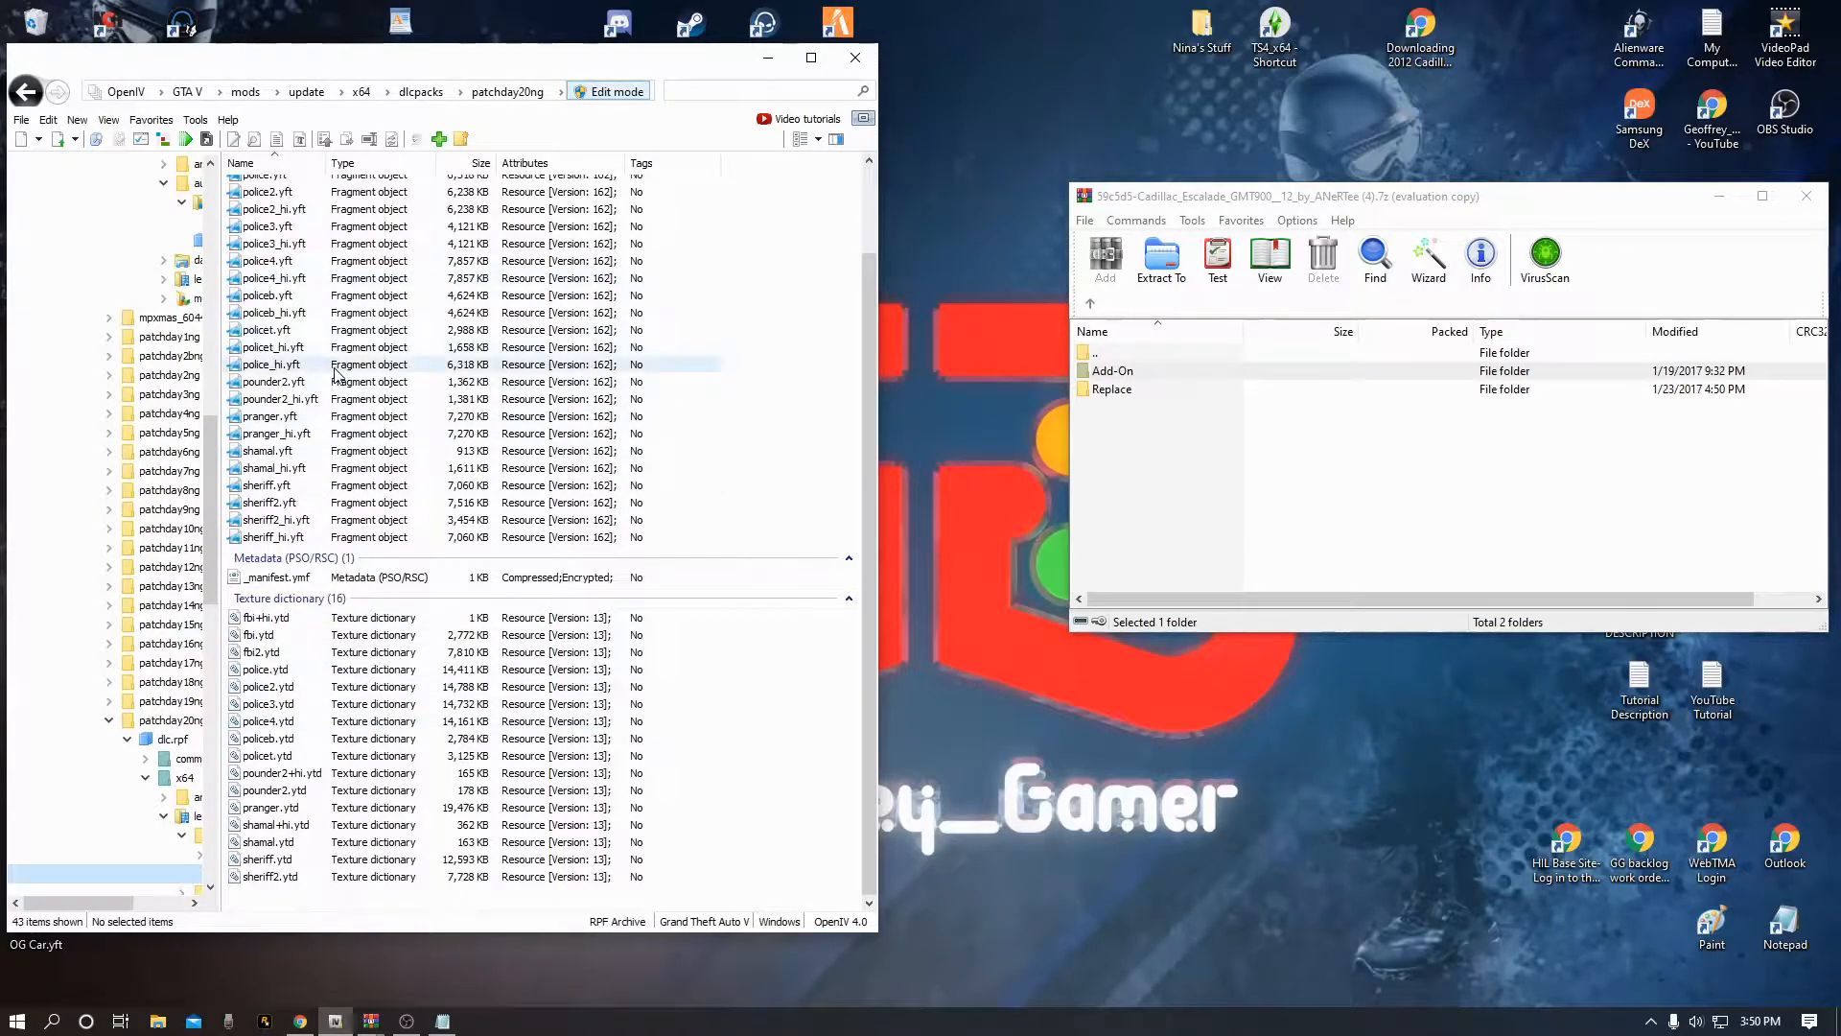
pyautogui.scroll(2, 326, 355)
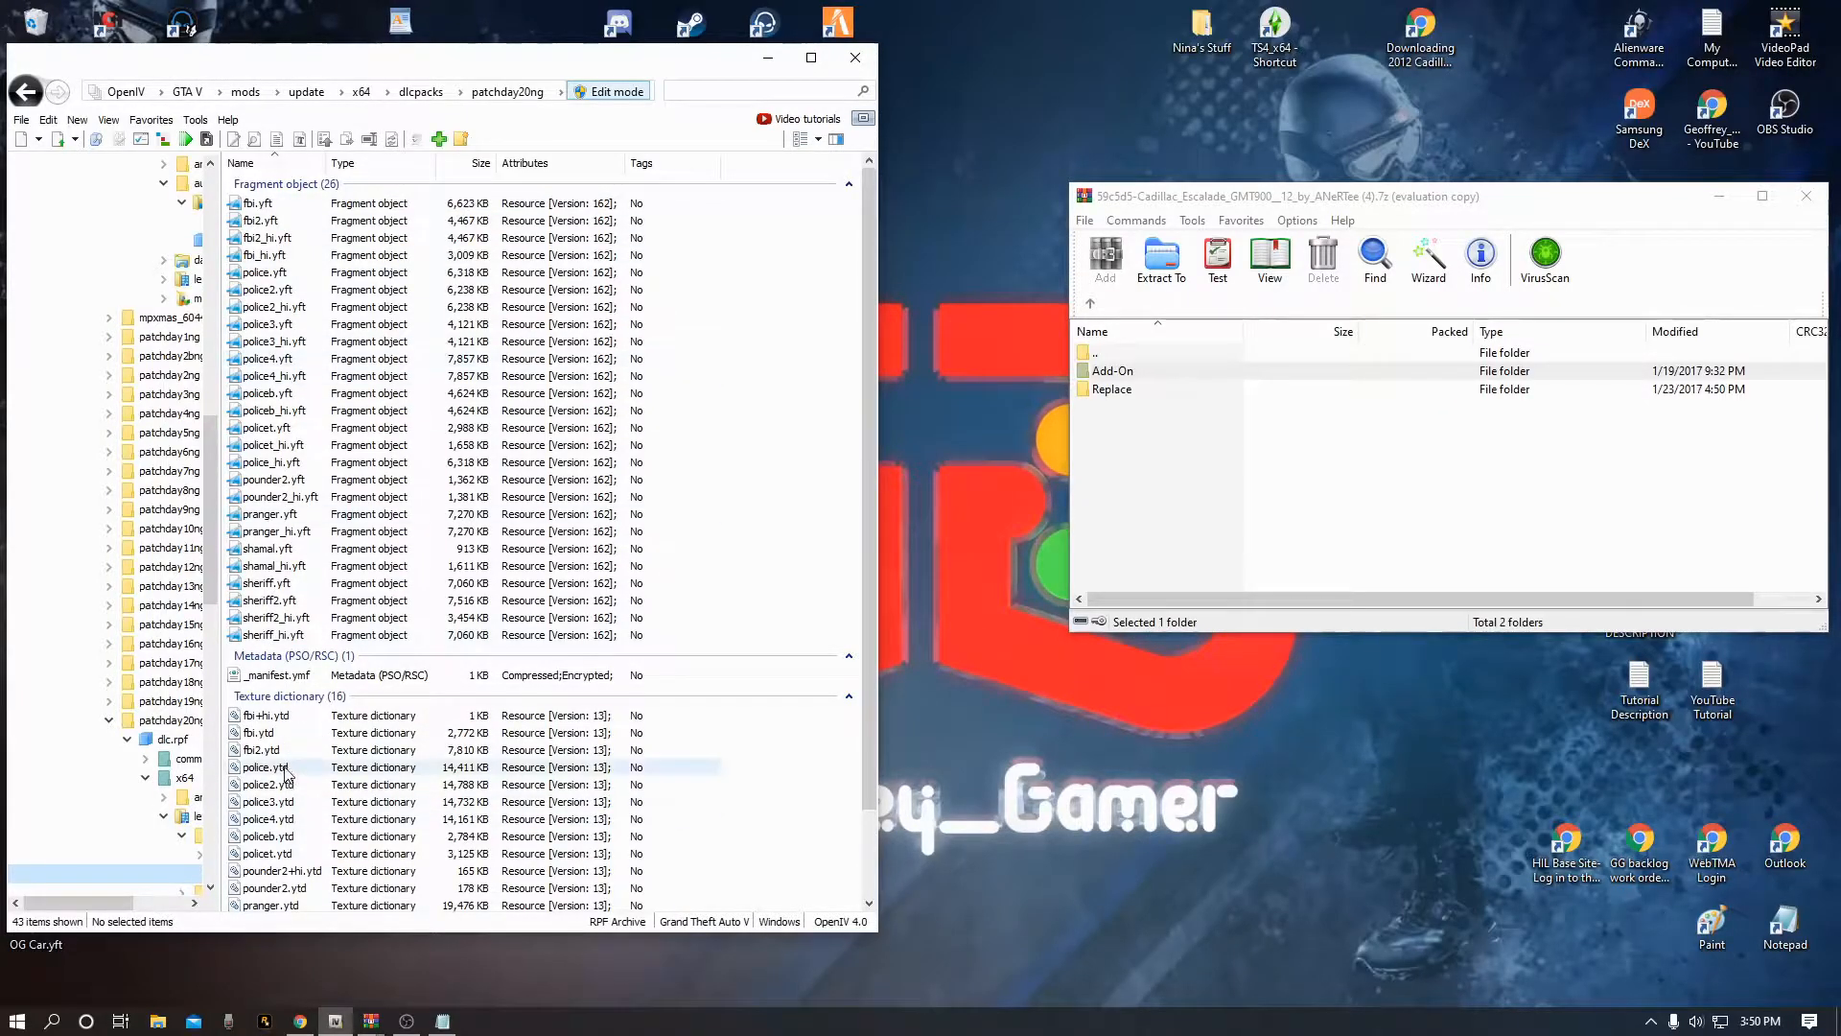
# Open the favorite vehicles.rpf under mods > x64e.rpf > levels > gta5, and return to the mods folder
pyautogui.click(152, 120)
pyautogui.click(161, 235)
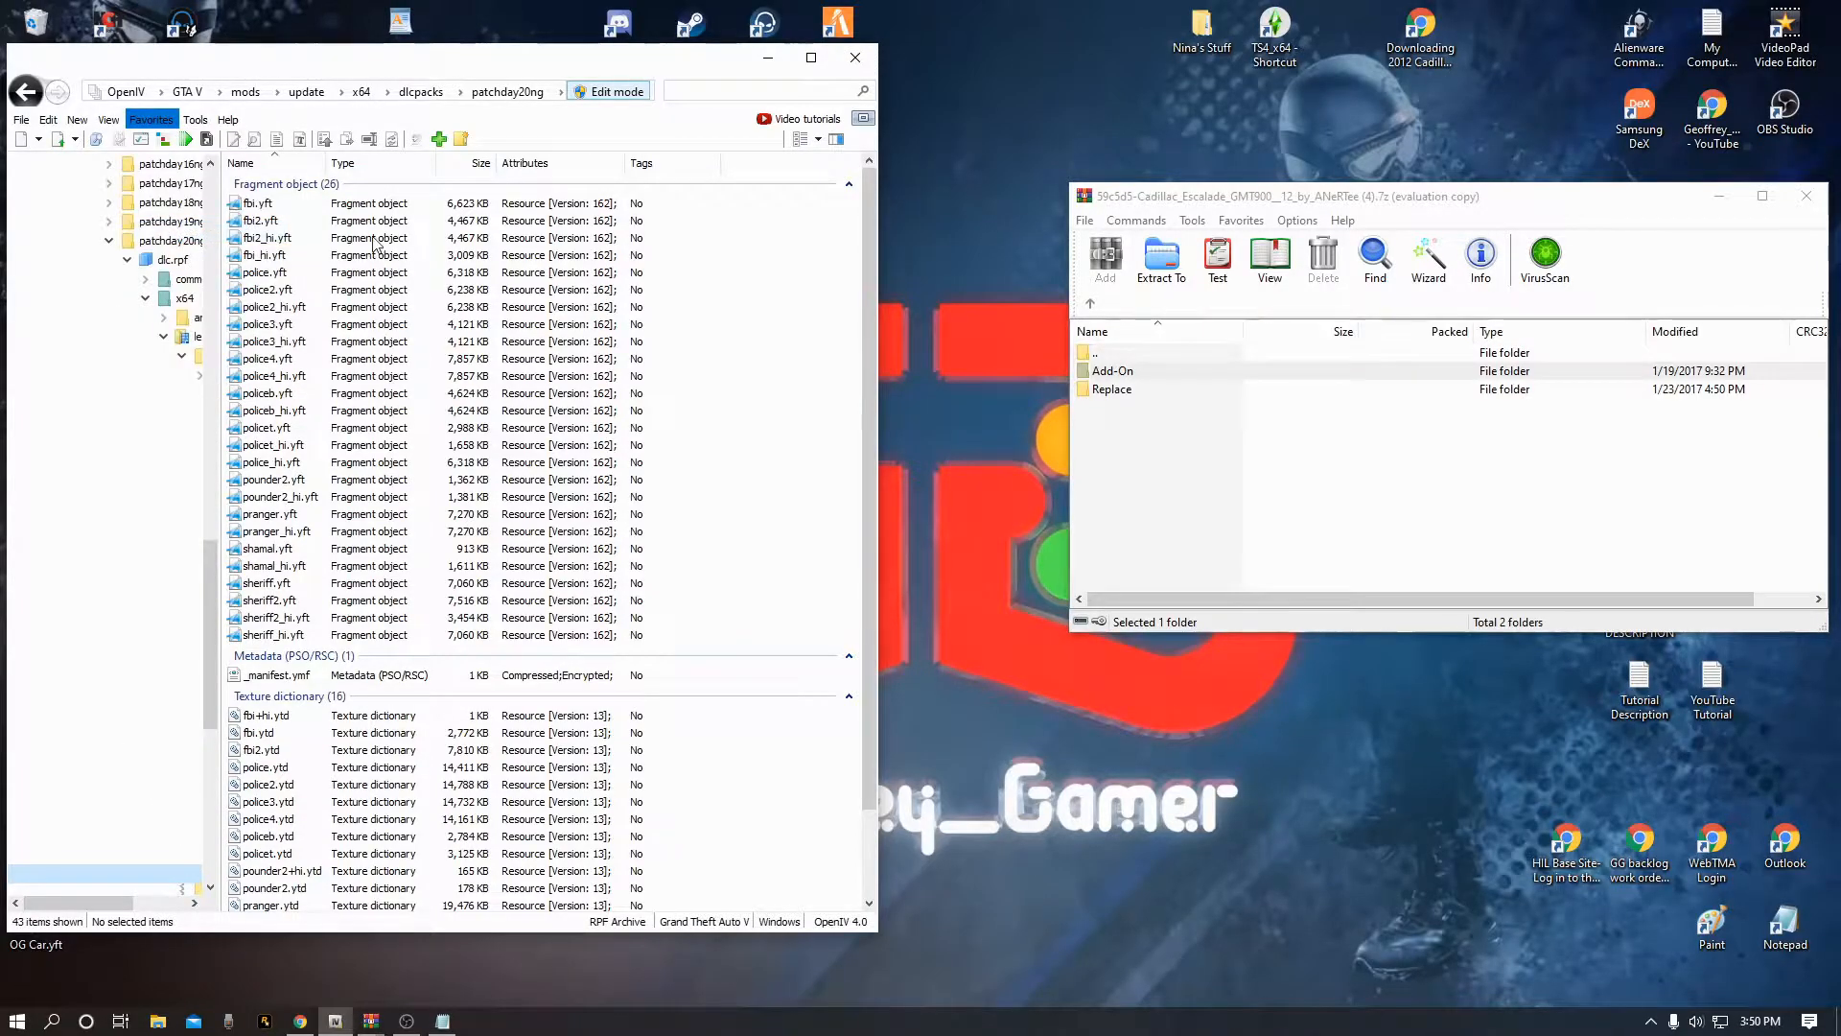
pyautogui.scroll(10, 139, 376)
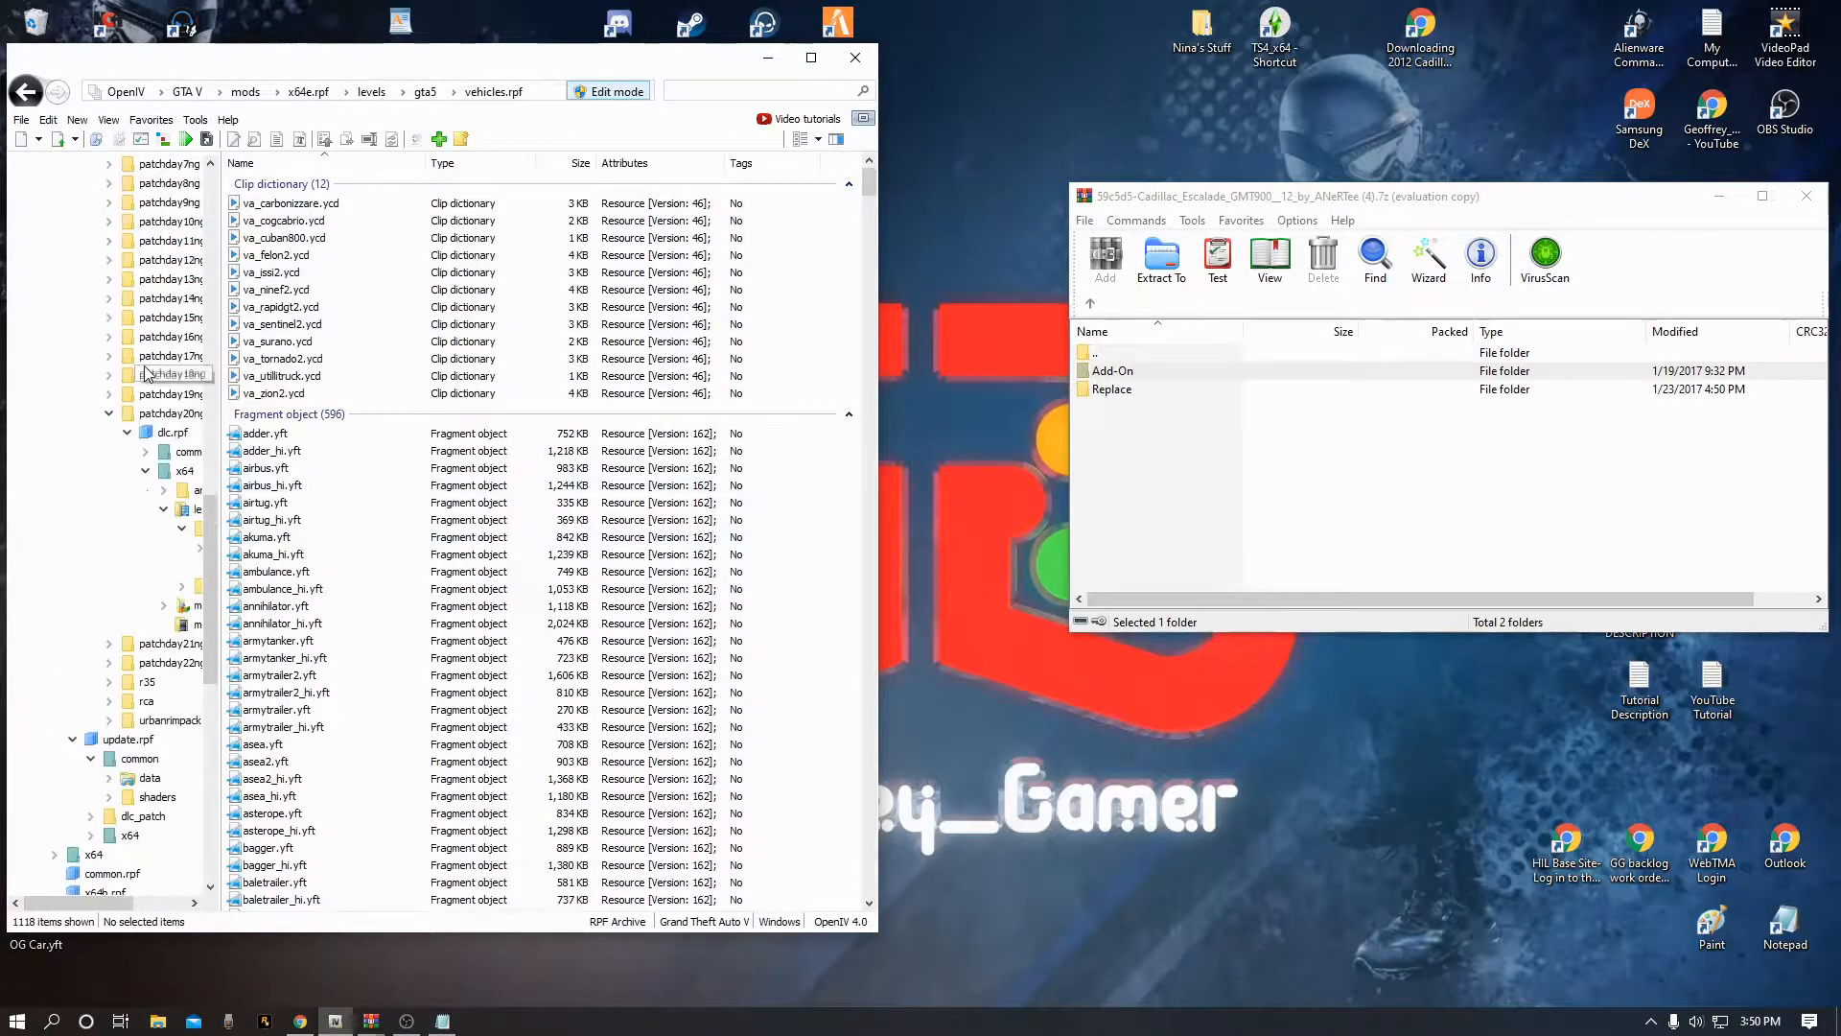
pyautogui.scroll(4, 139, 377)
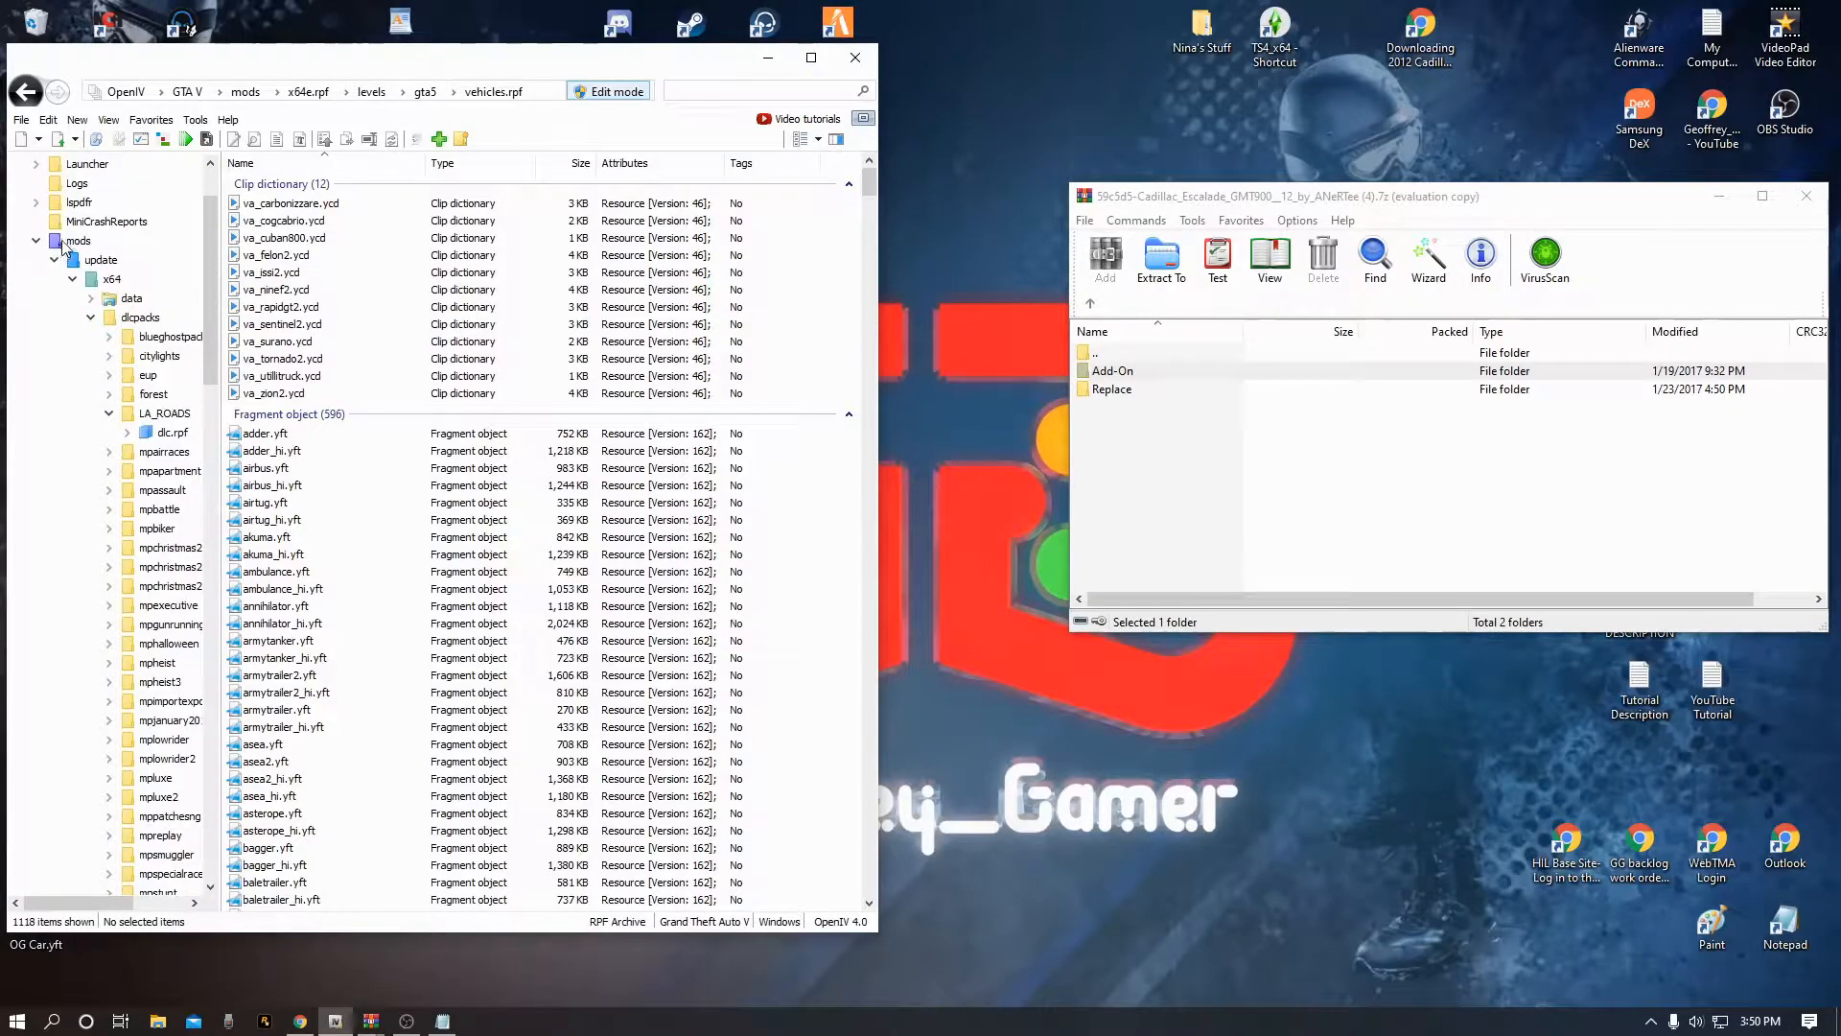
pyautogui.click(64, 246)
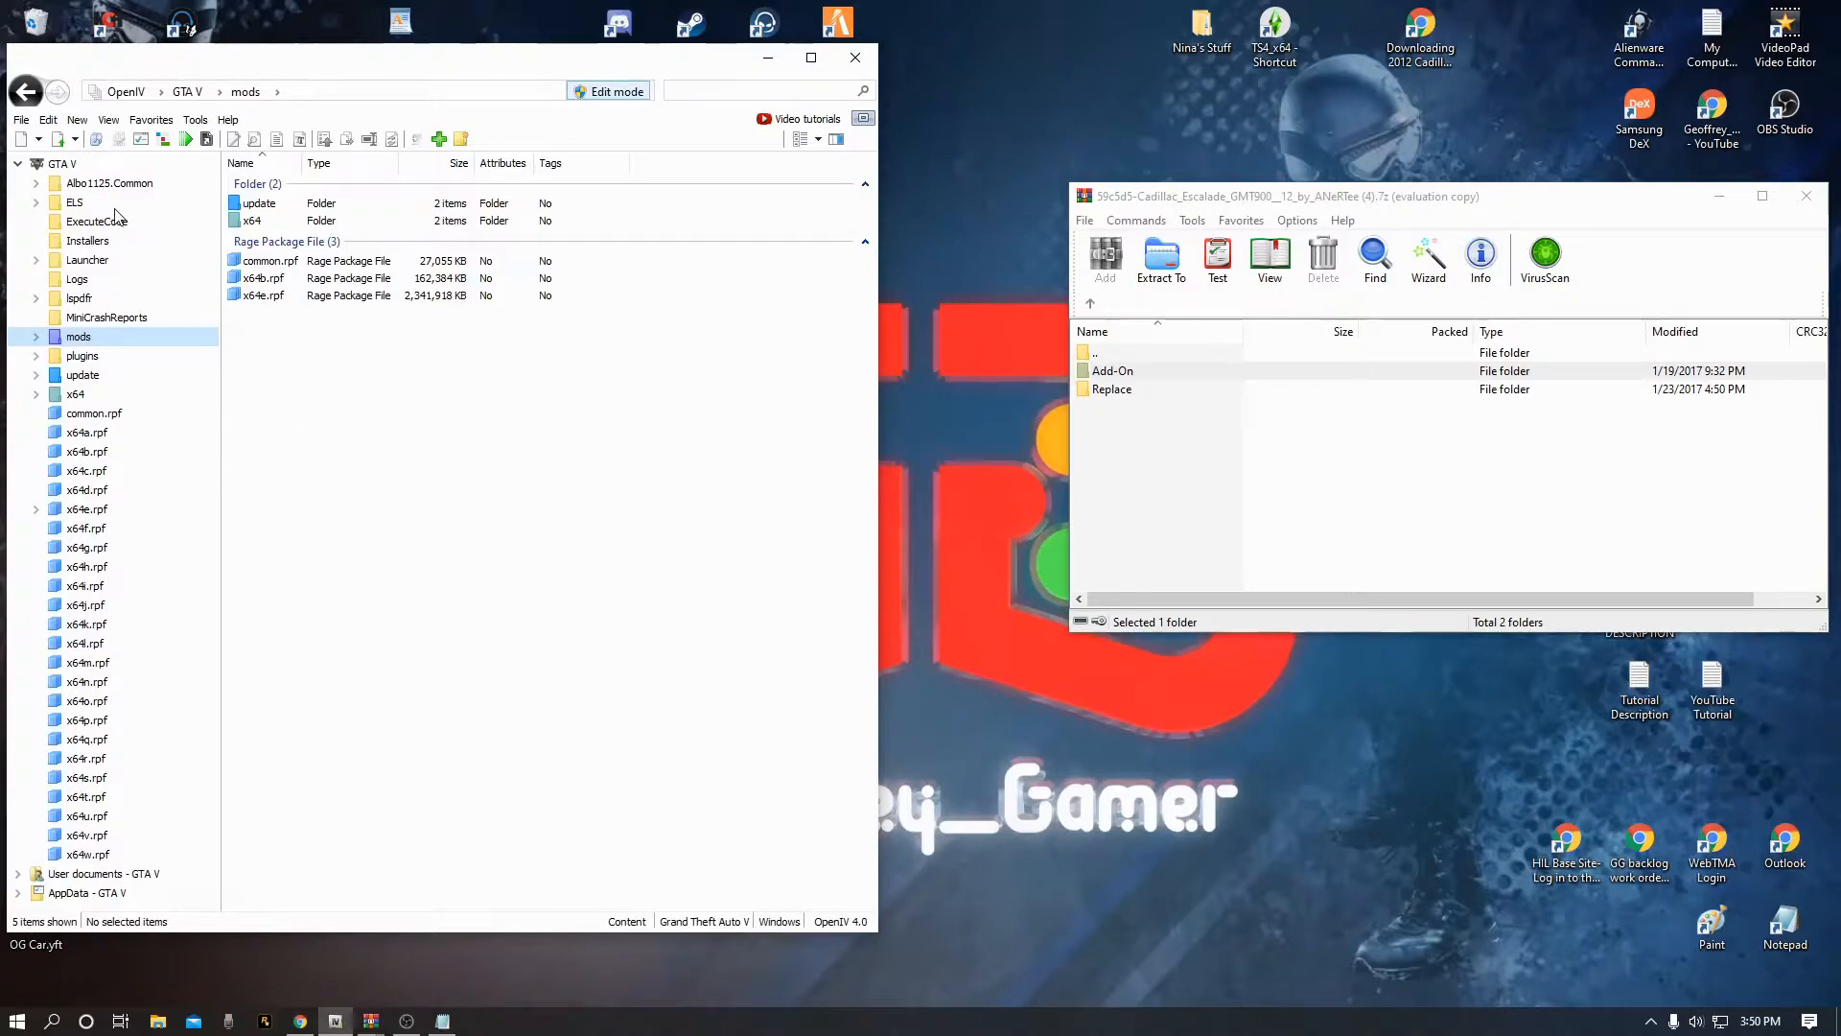
# Expand the mods folder tree, look through its dlcpacks folders, and collapse it again
pyautogui.doubleClick(77, 337)
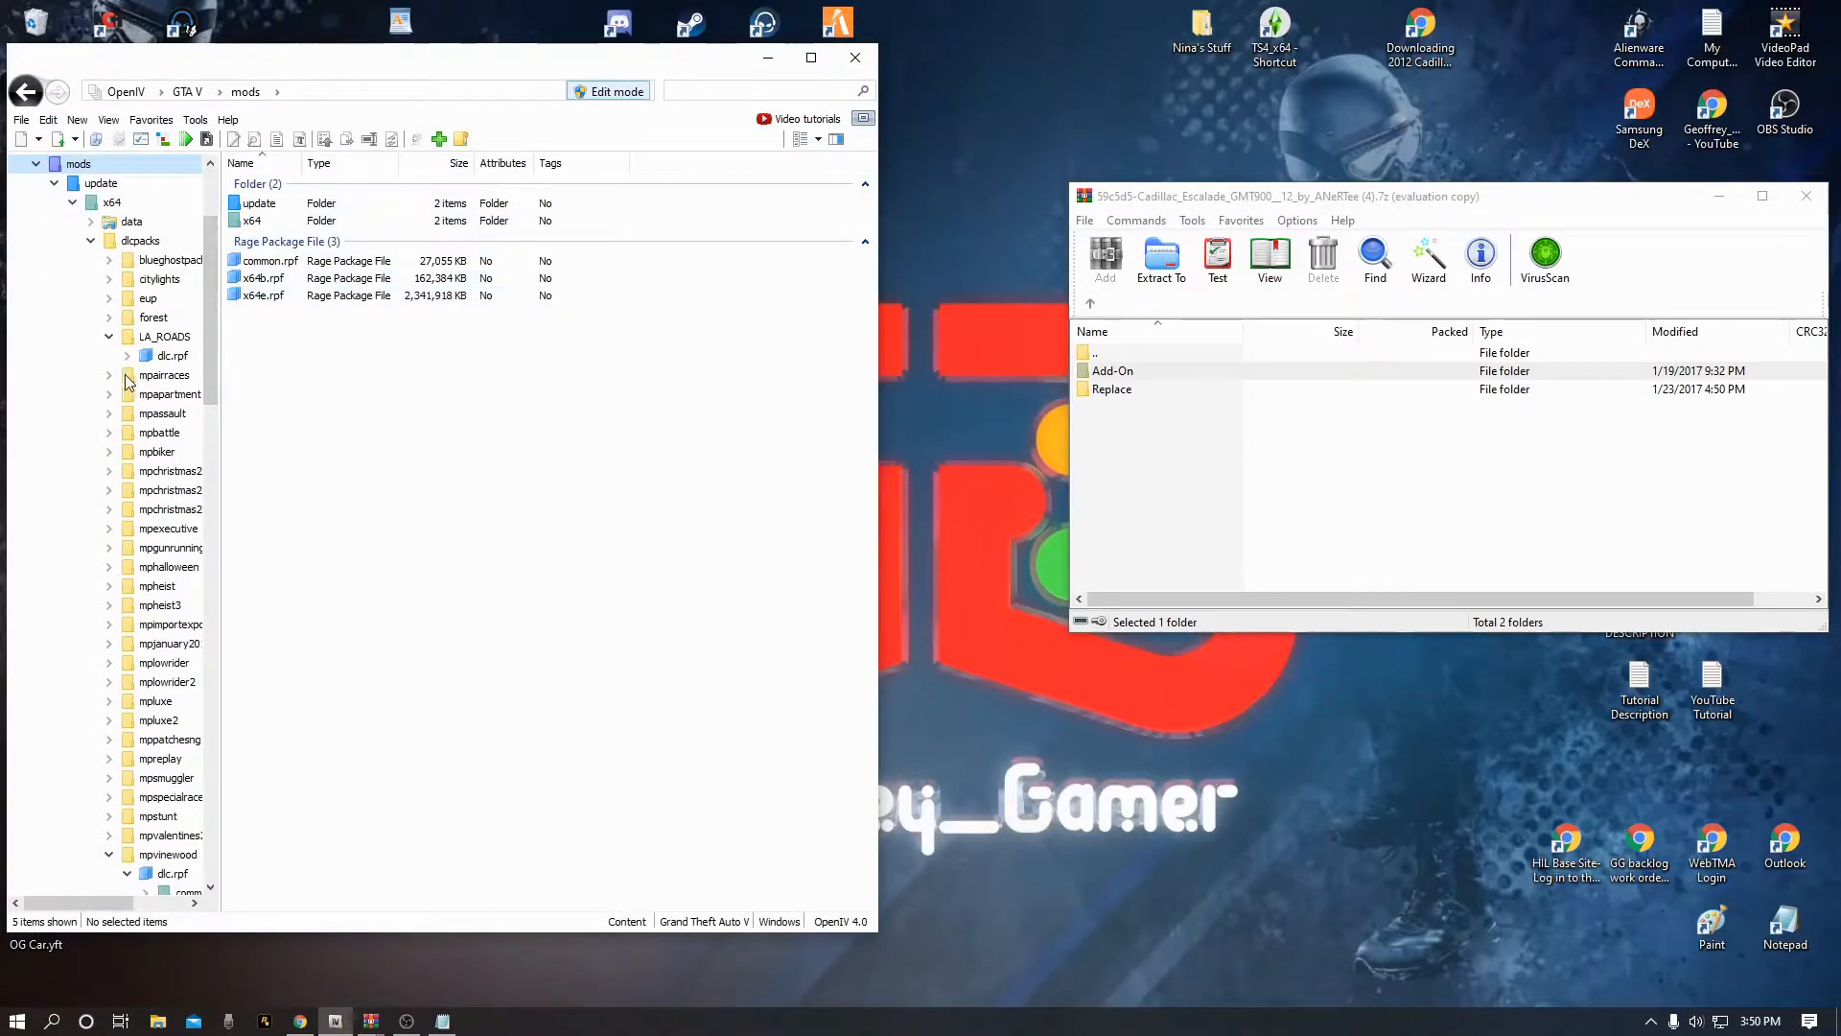
pyautogui.scroll(-6, 59, 307)
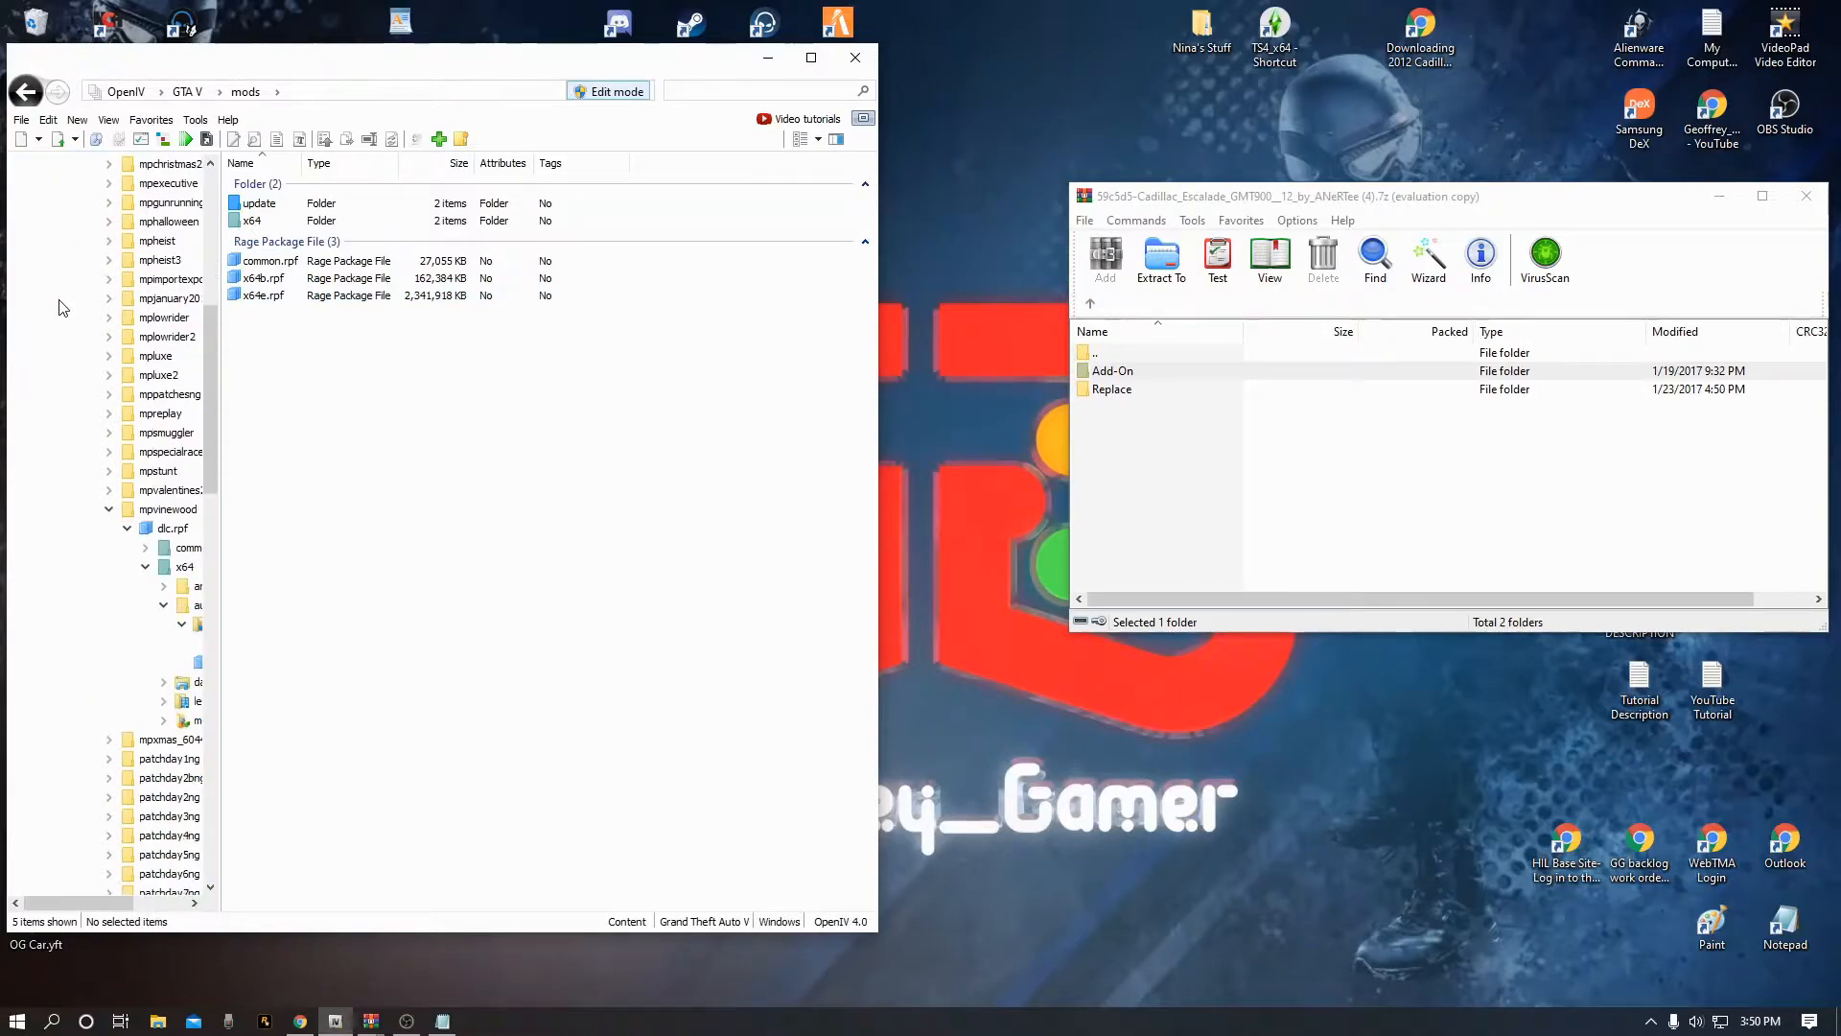
pyautogui.scroll(-4, 59, 307)
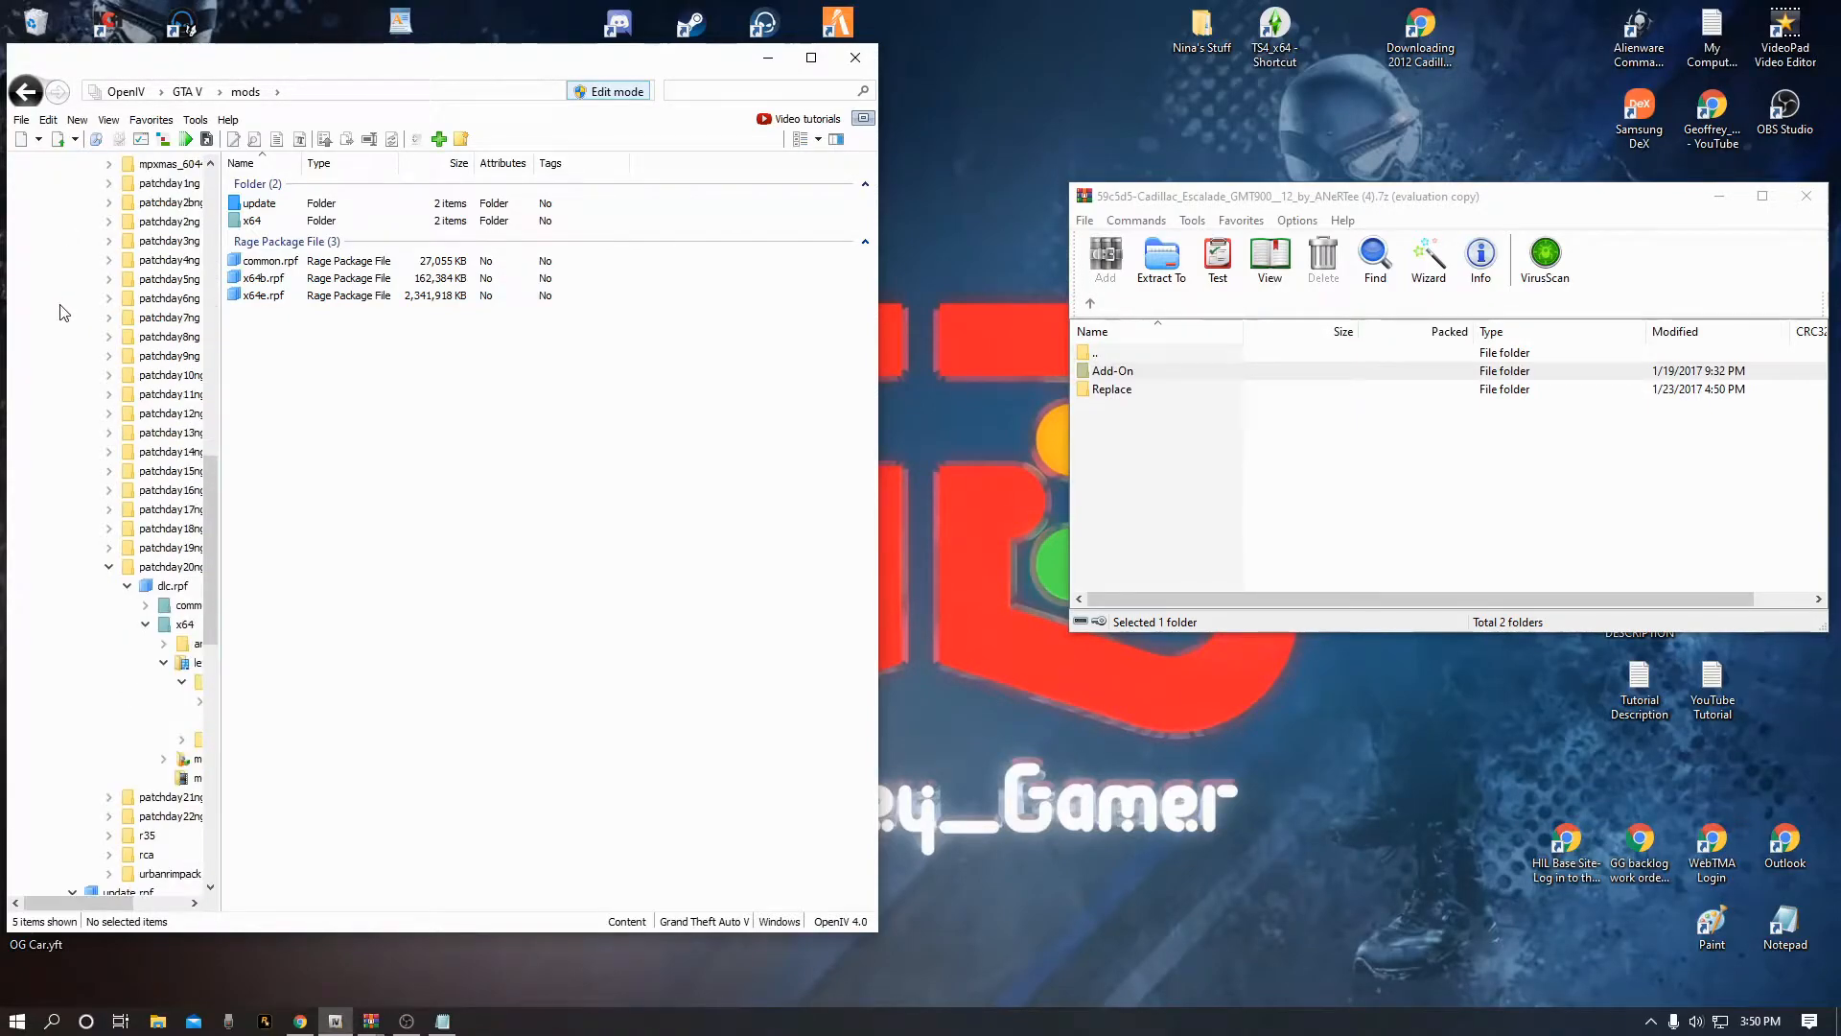
pyautogui.scroll(12, 59, 312)
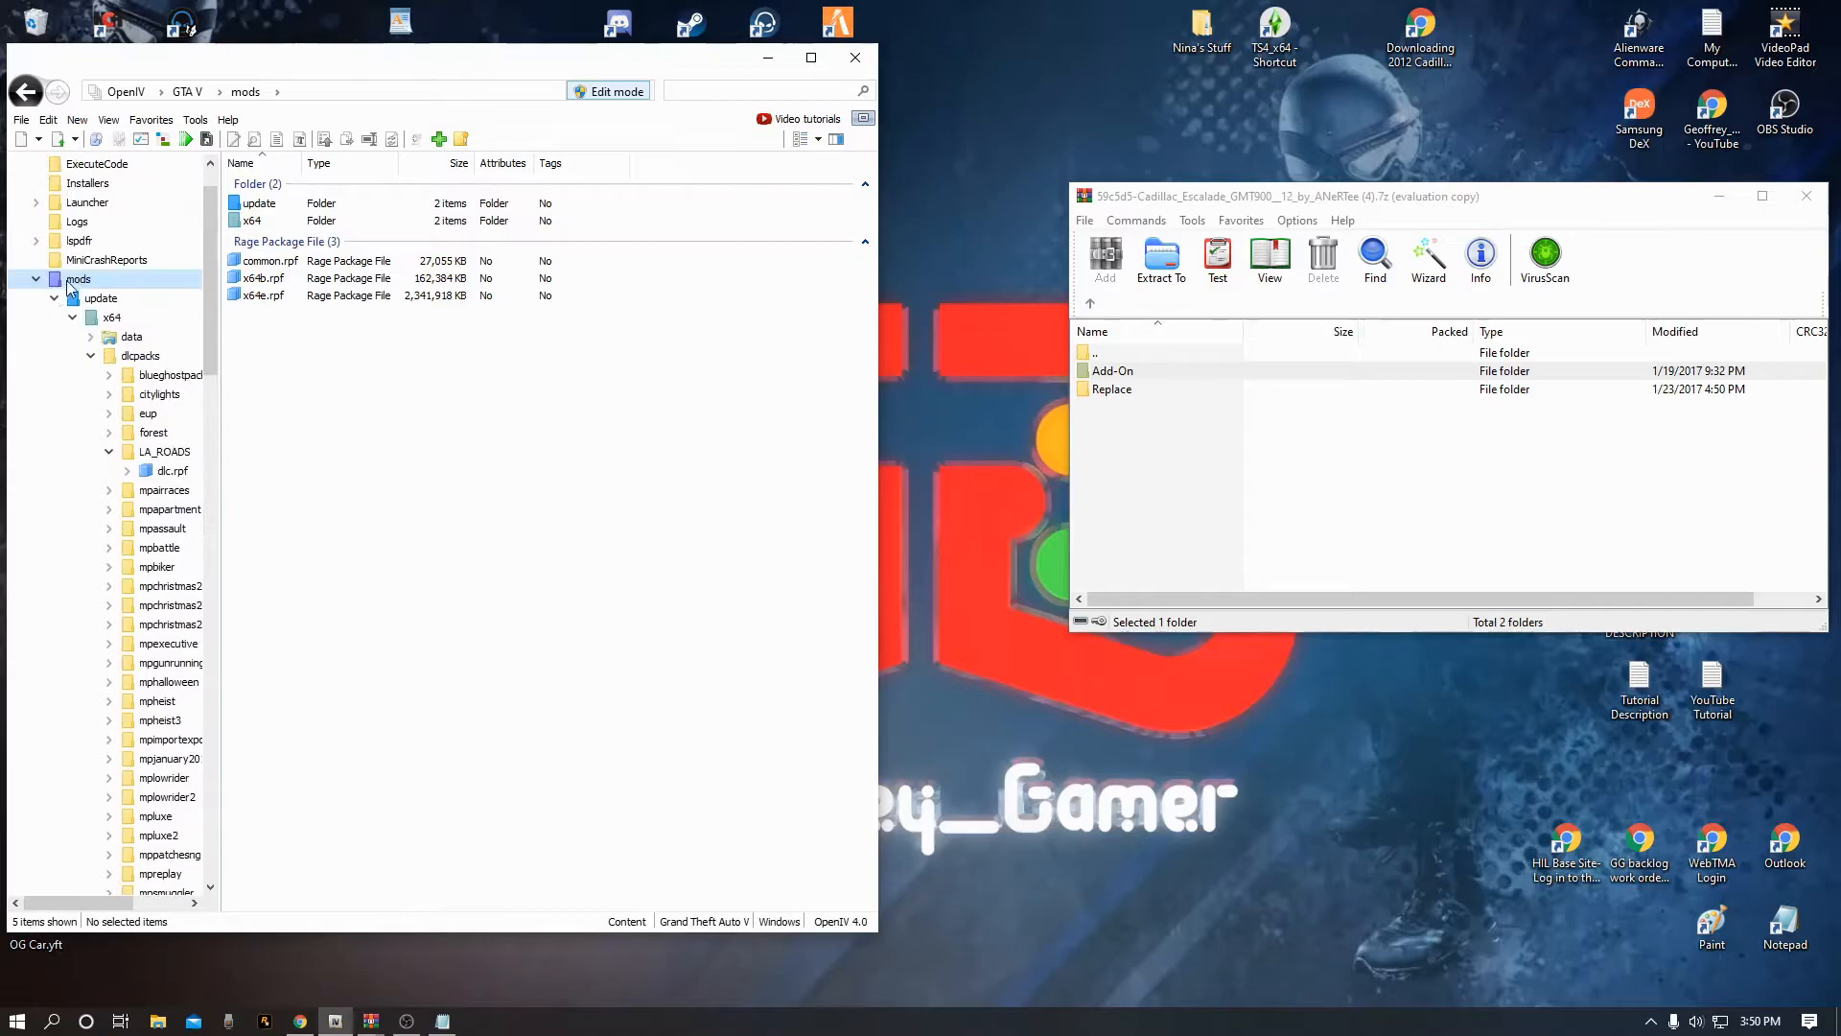
pyautogui.doubleClick(69, 282)
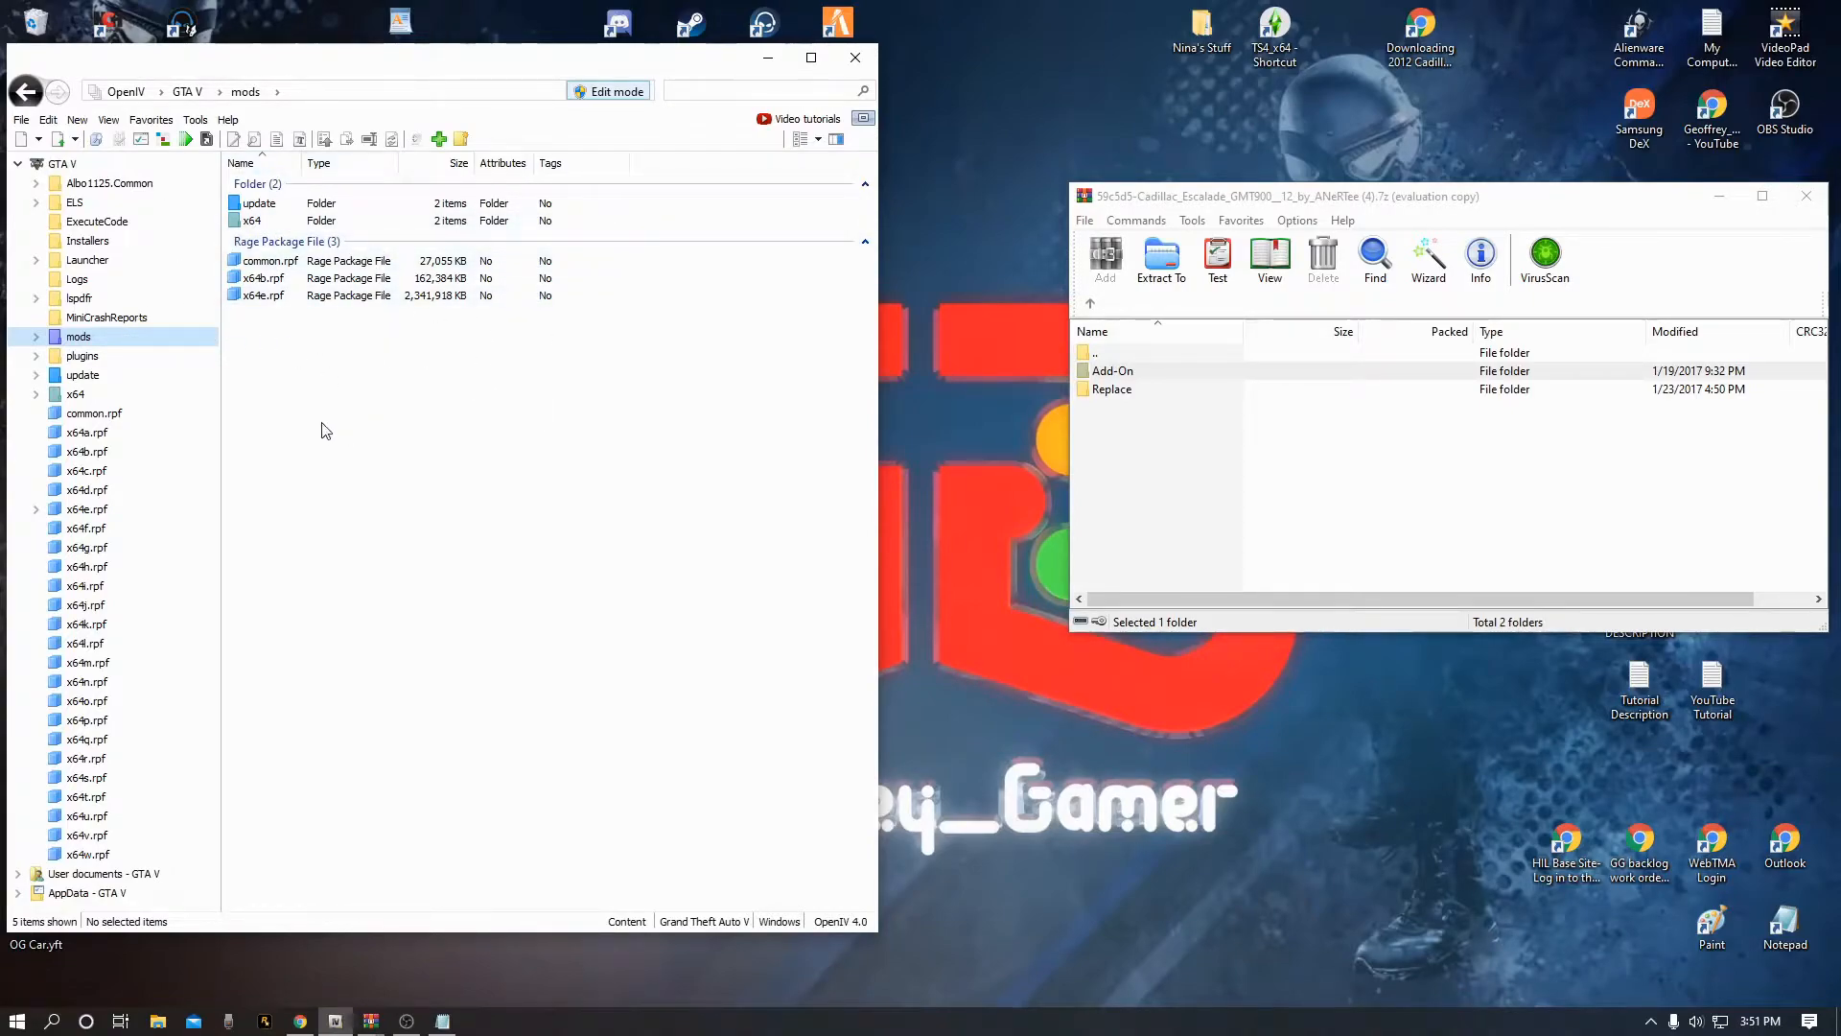
# Browse from the mods folder to x64e.rpf > levels > gta5 > vehicles.rpf
pyautogui.doubleClick(90, 340)
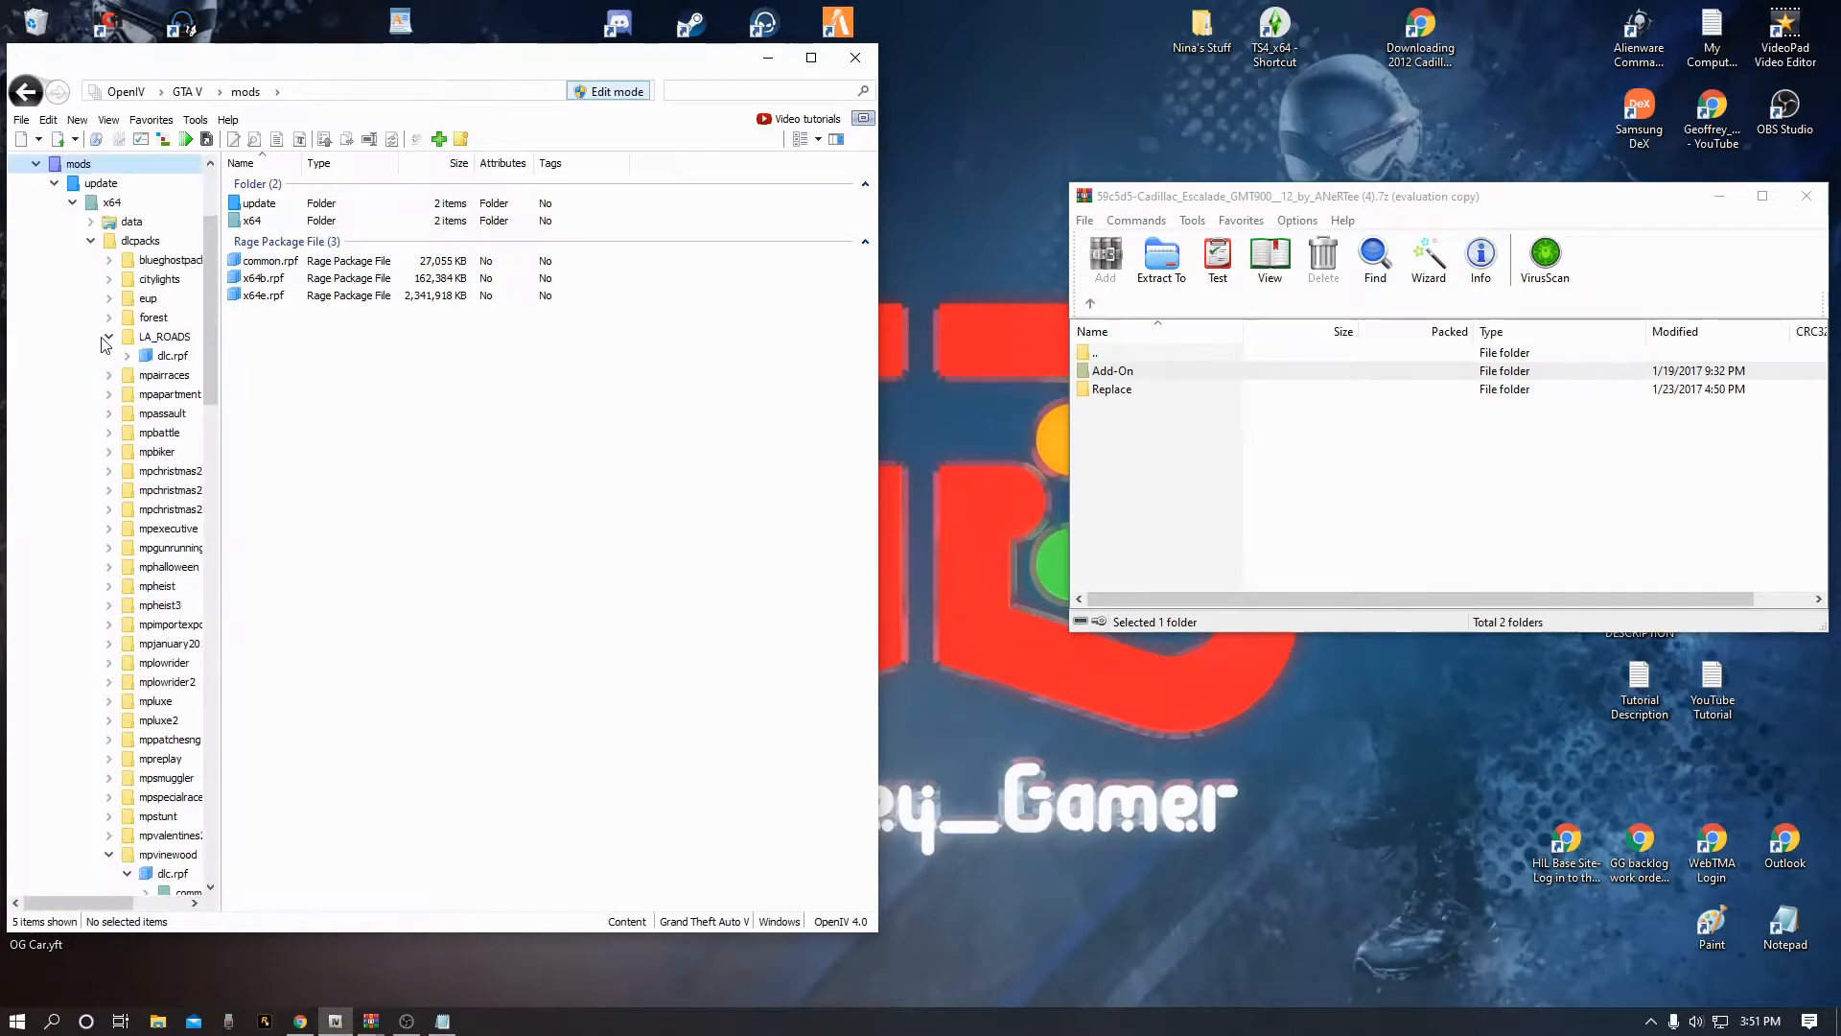
pyautogui.doubleClick(253, 298)
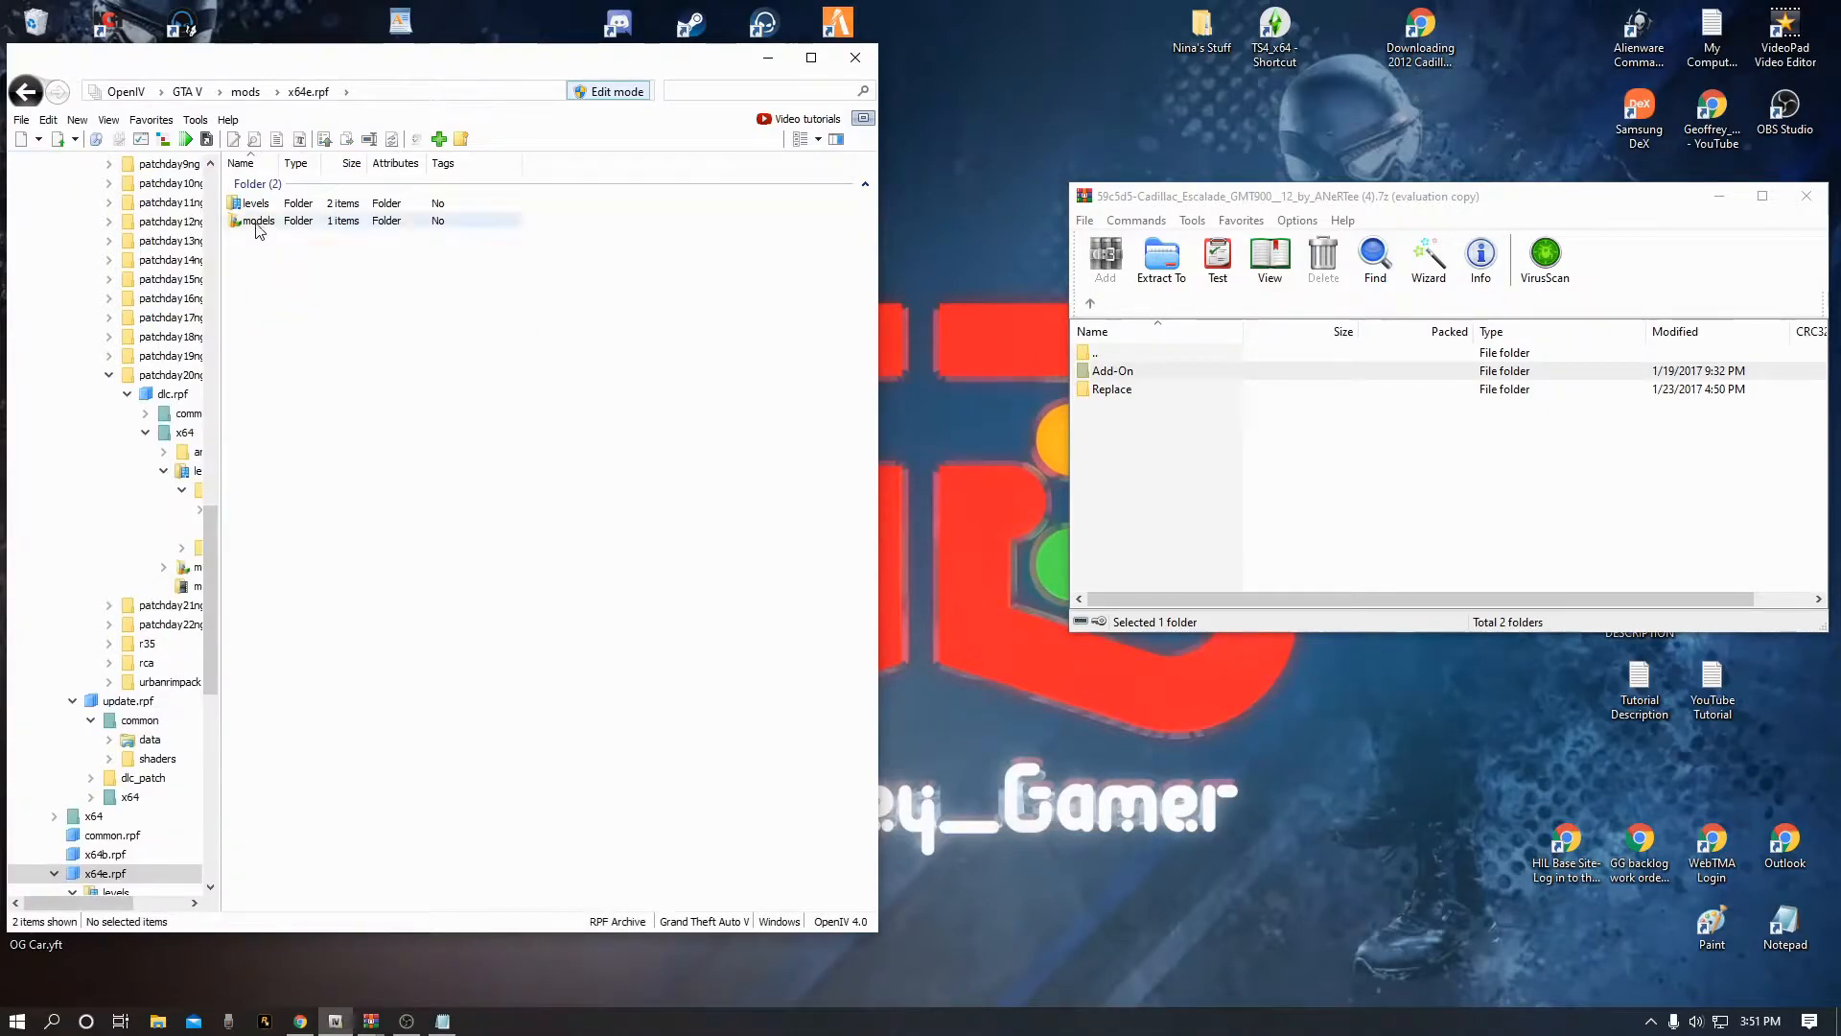
pyautogui.doubleClick(261, 206)
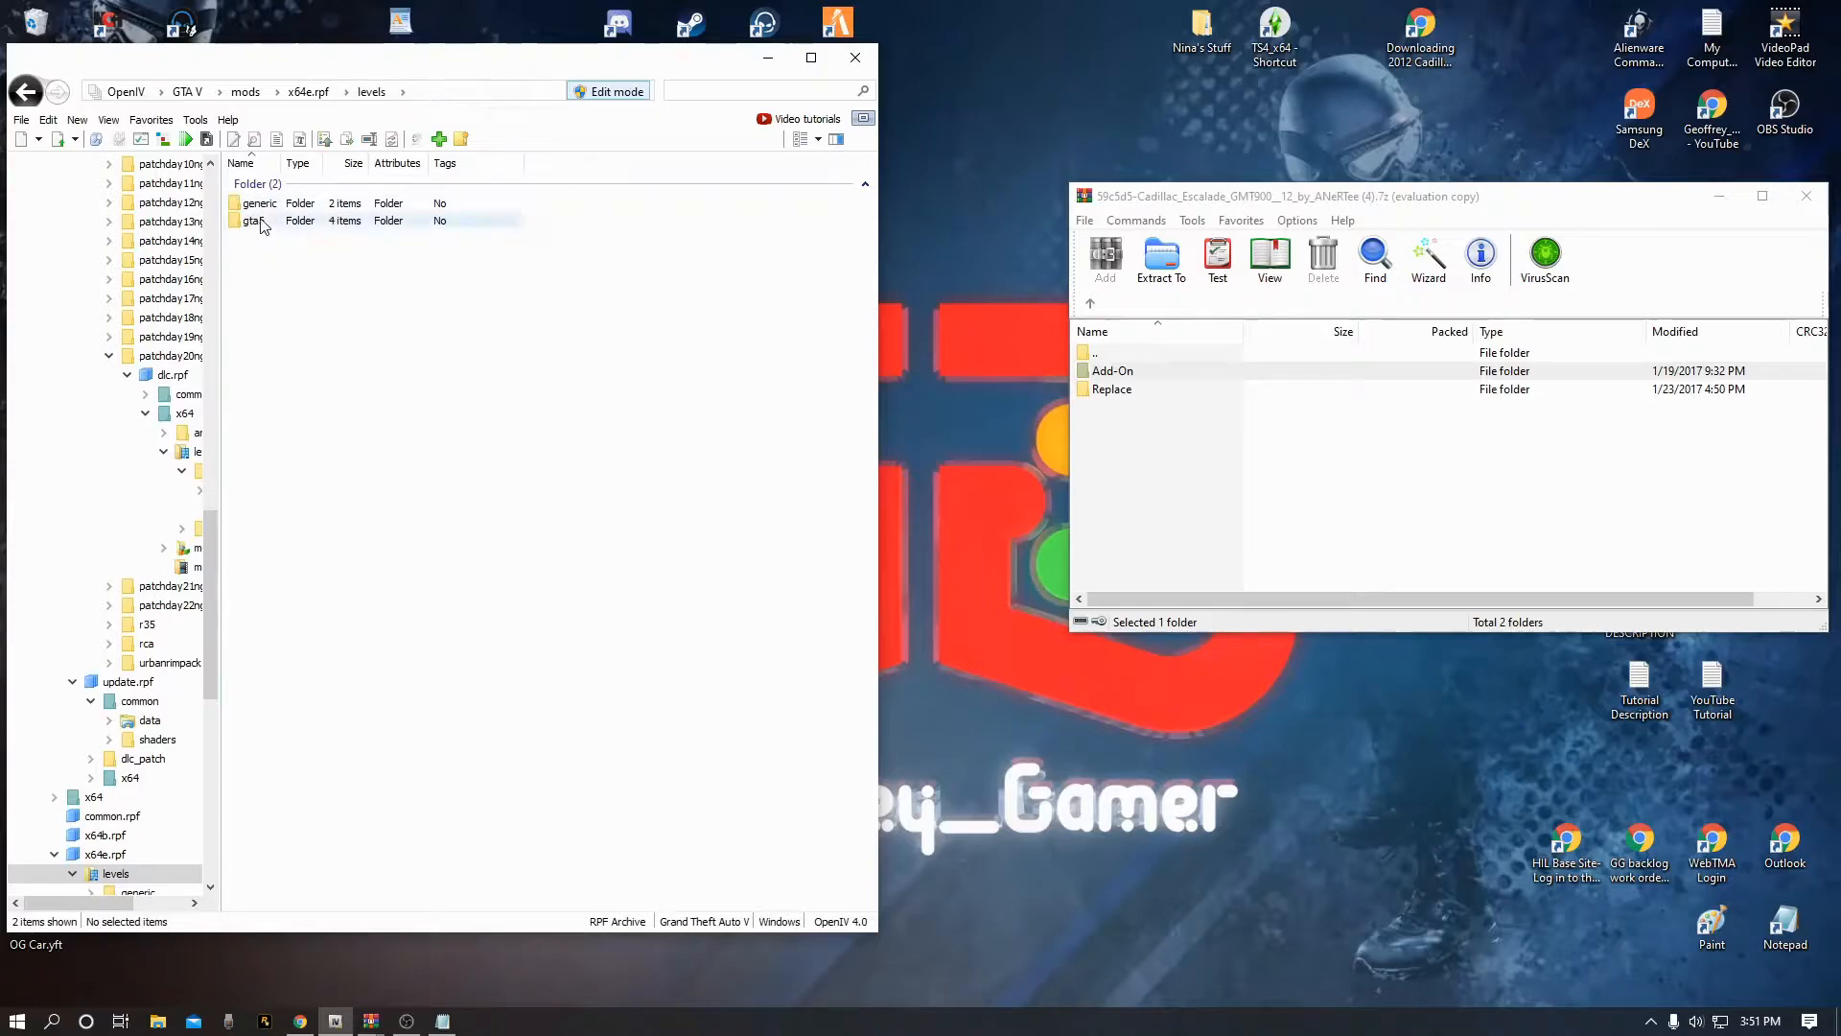
pyautogui.doubleClick(261, 221)
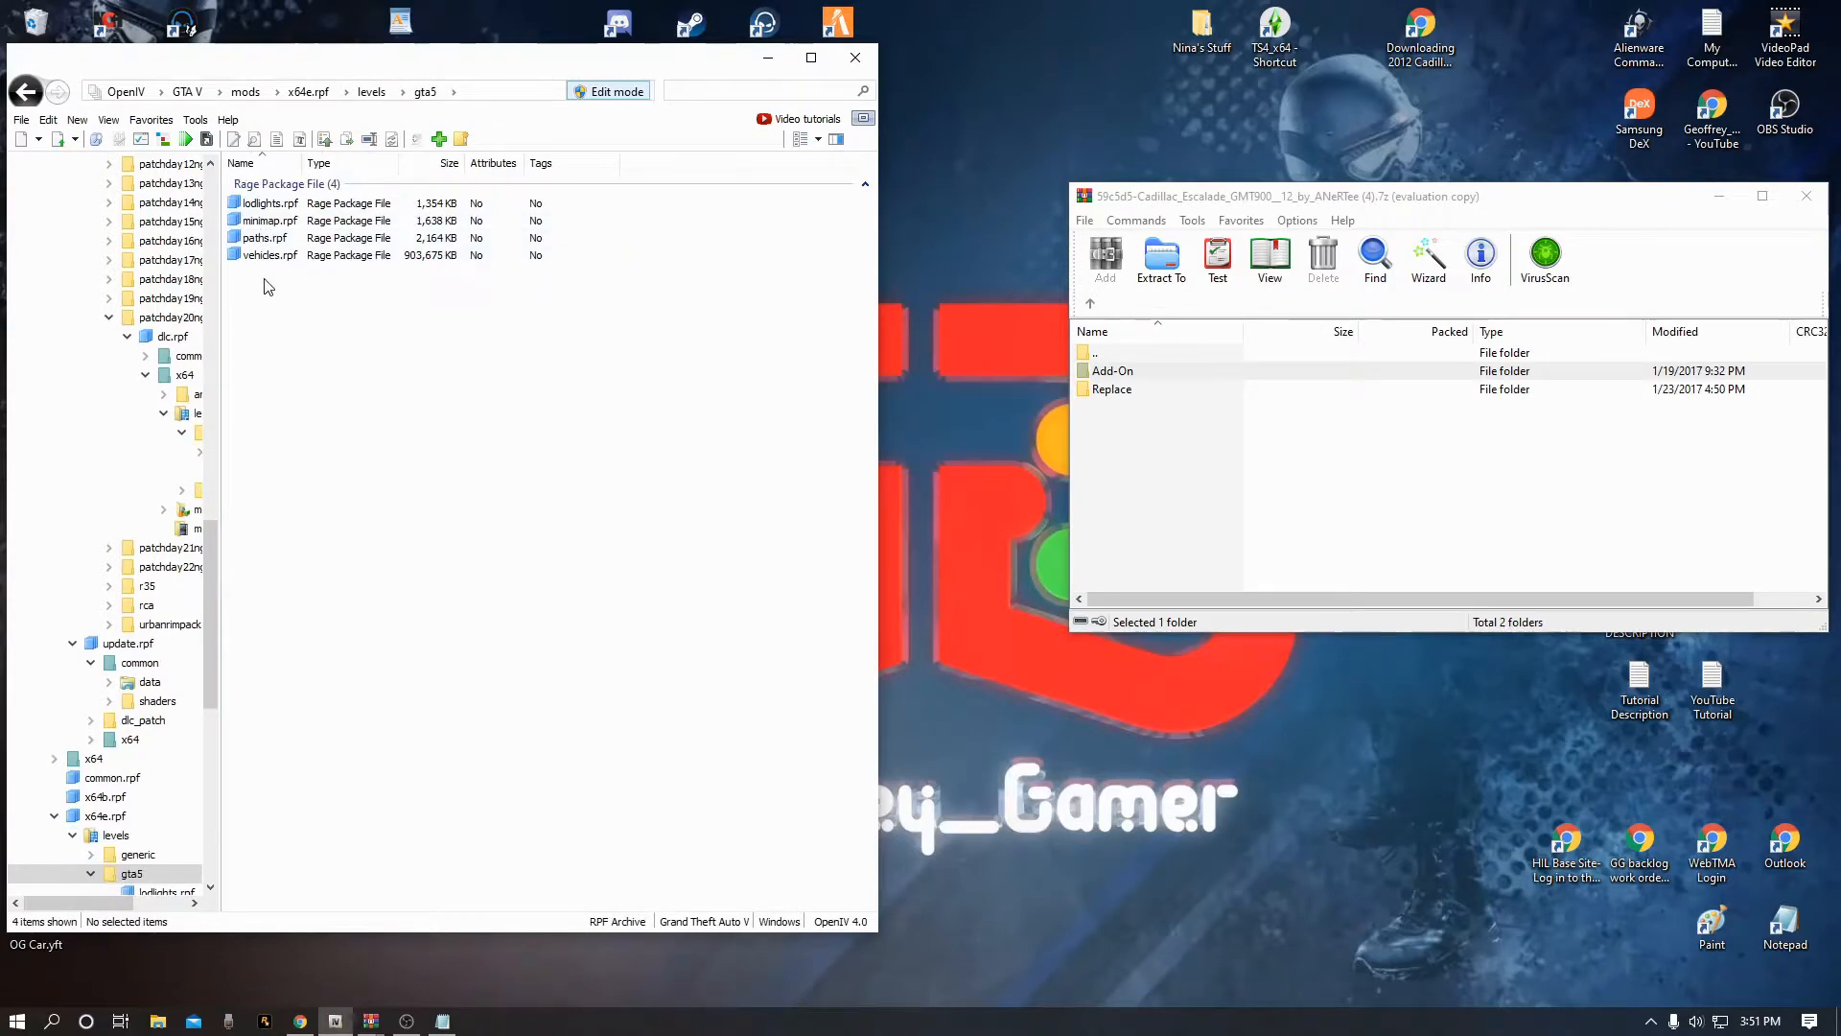
pyautogui.doubleClick(265, 257)
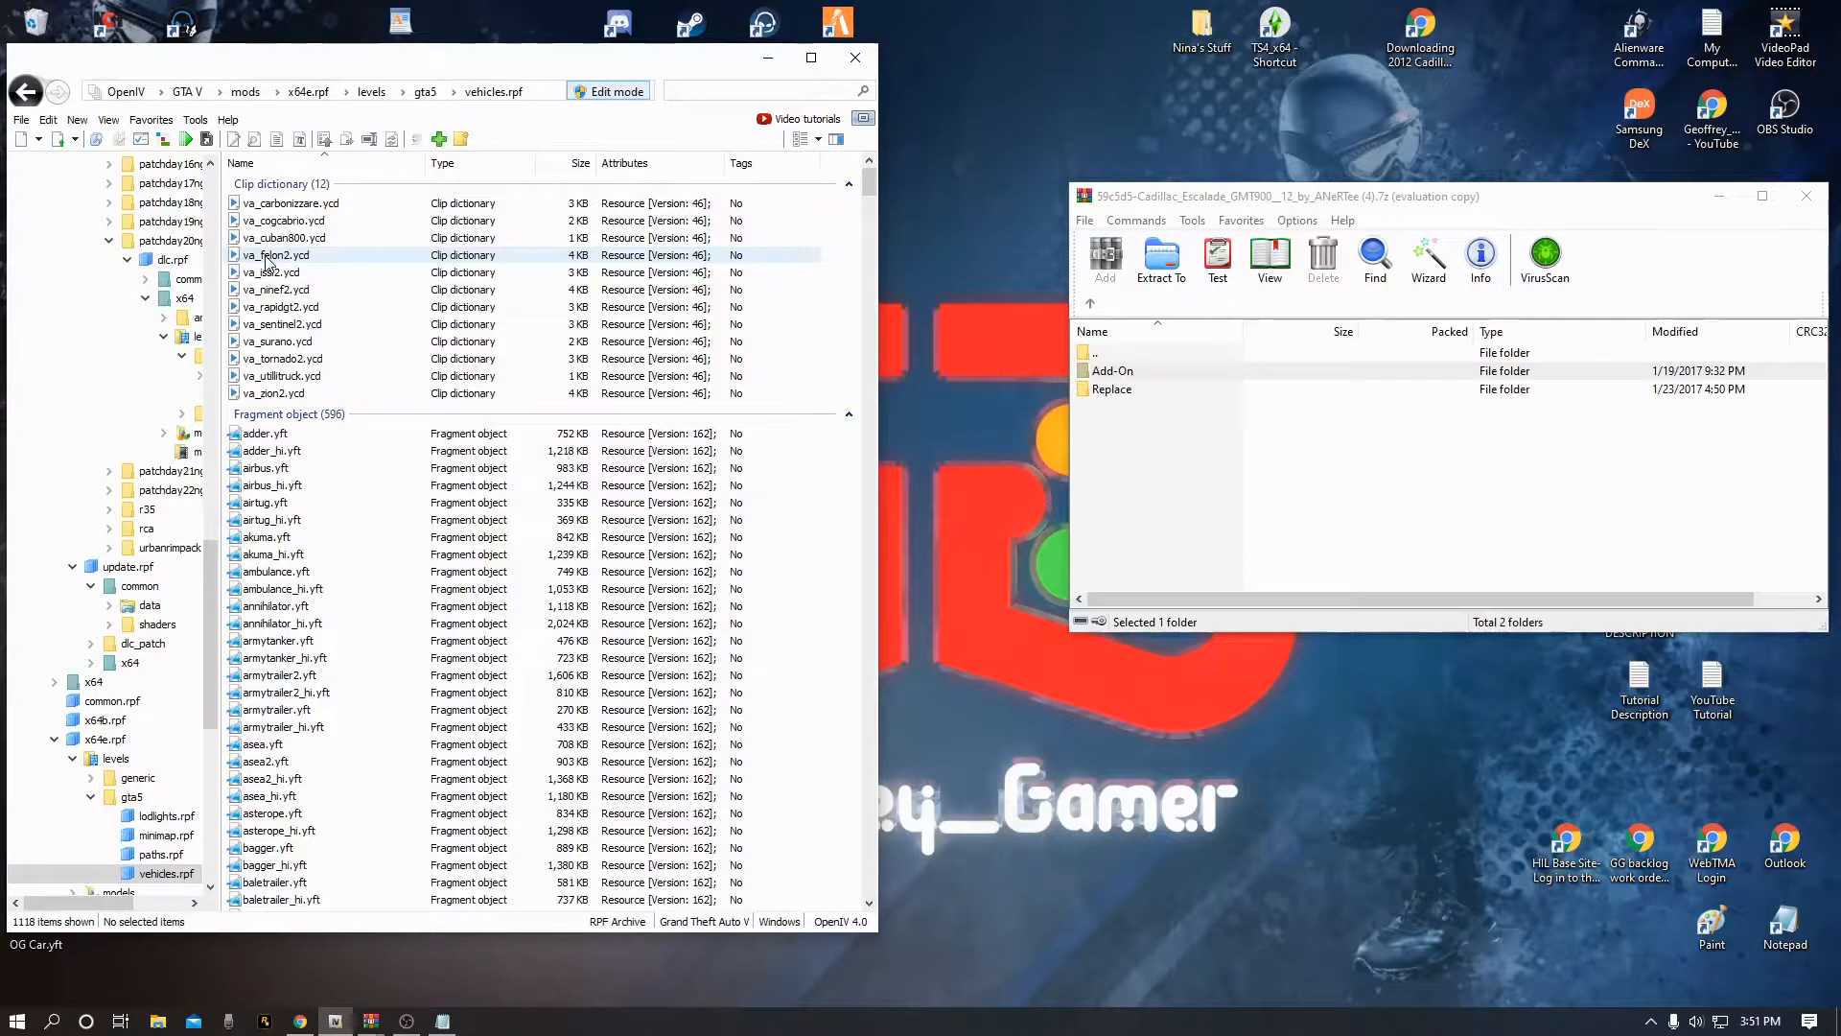
# Look through the vehicle files in vehicles.rpf, preview the hotknife model, and close the preview
pyautogui.scroll(-10, 343, 517)
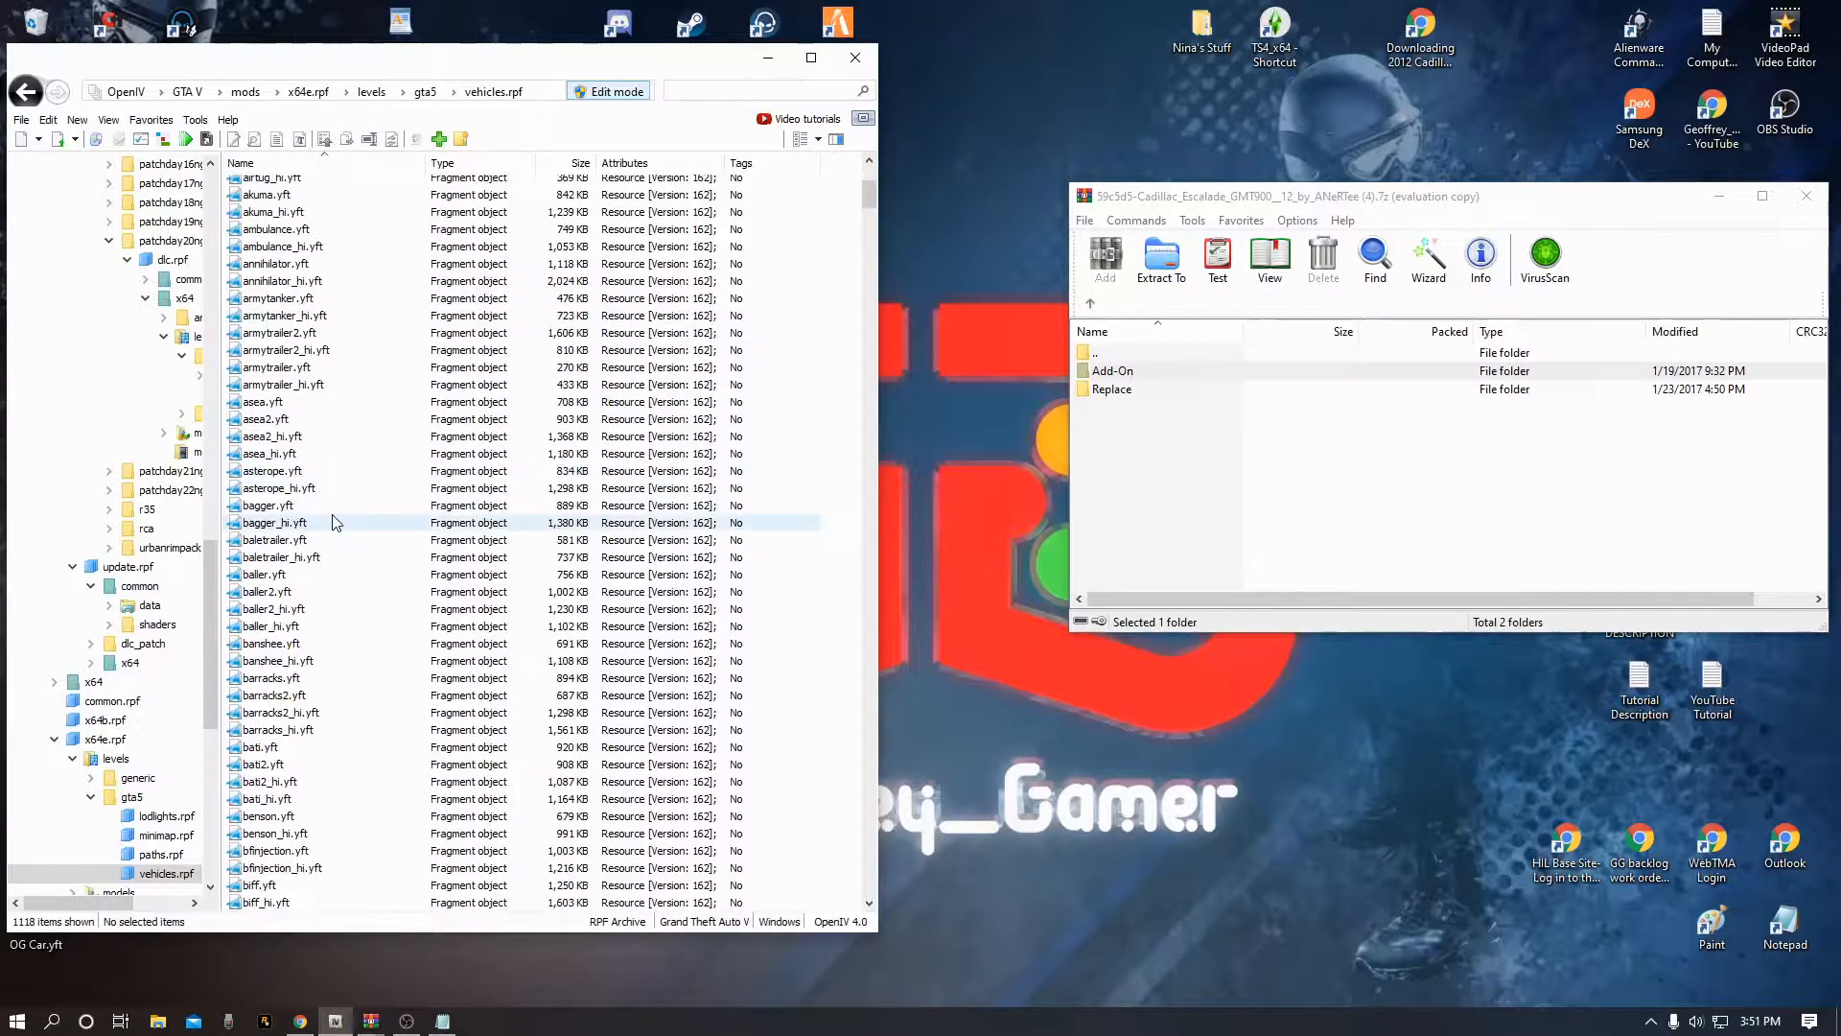
pyautogui.scroll(-20, 345, 516)
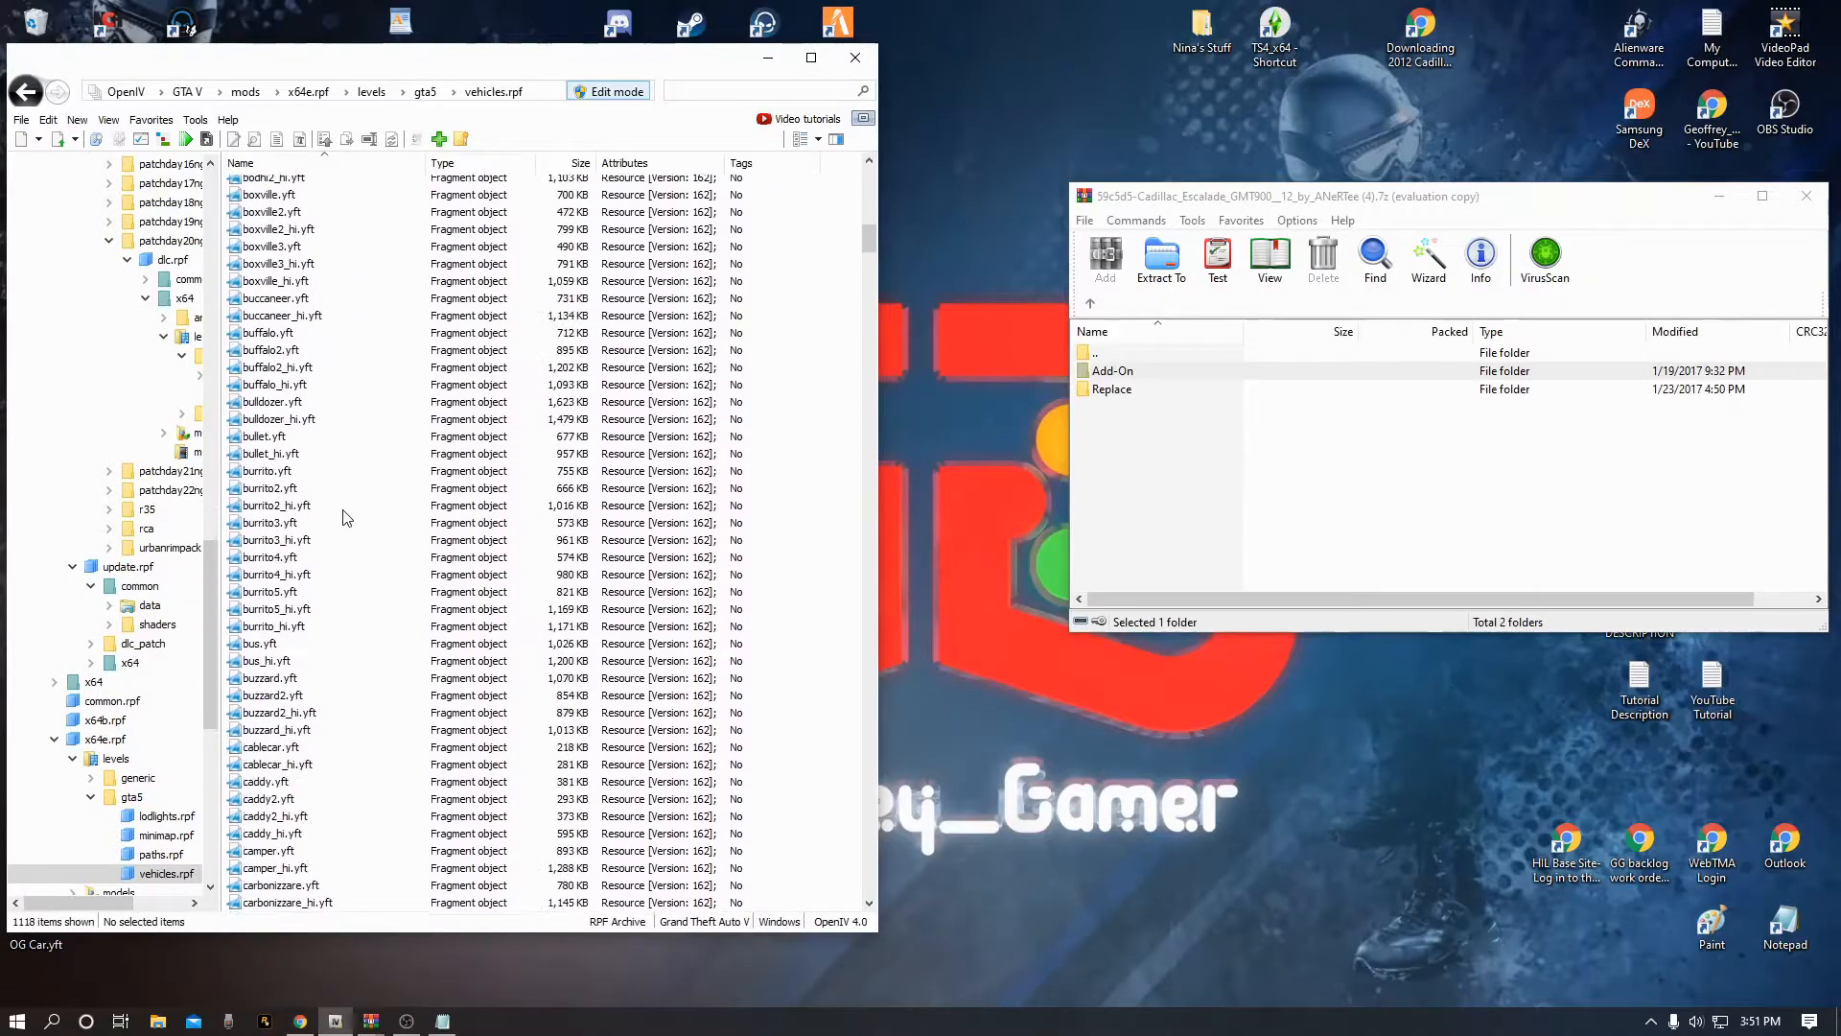
pyautogui.moveTo(872, 238); pyautogui.dragTo(871, 293)
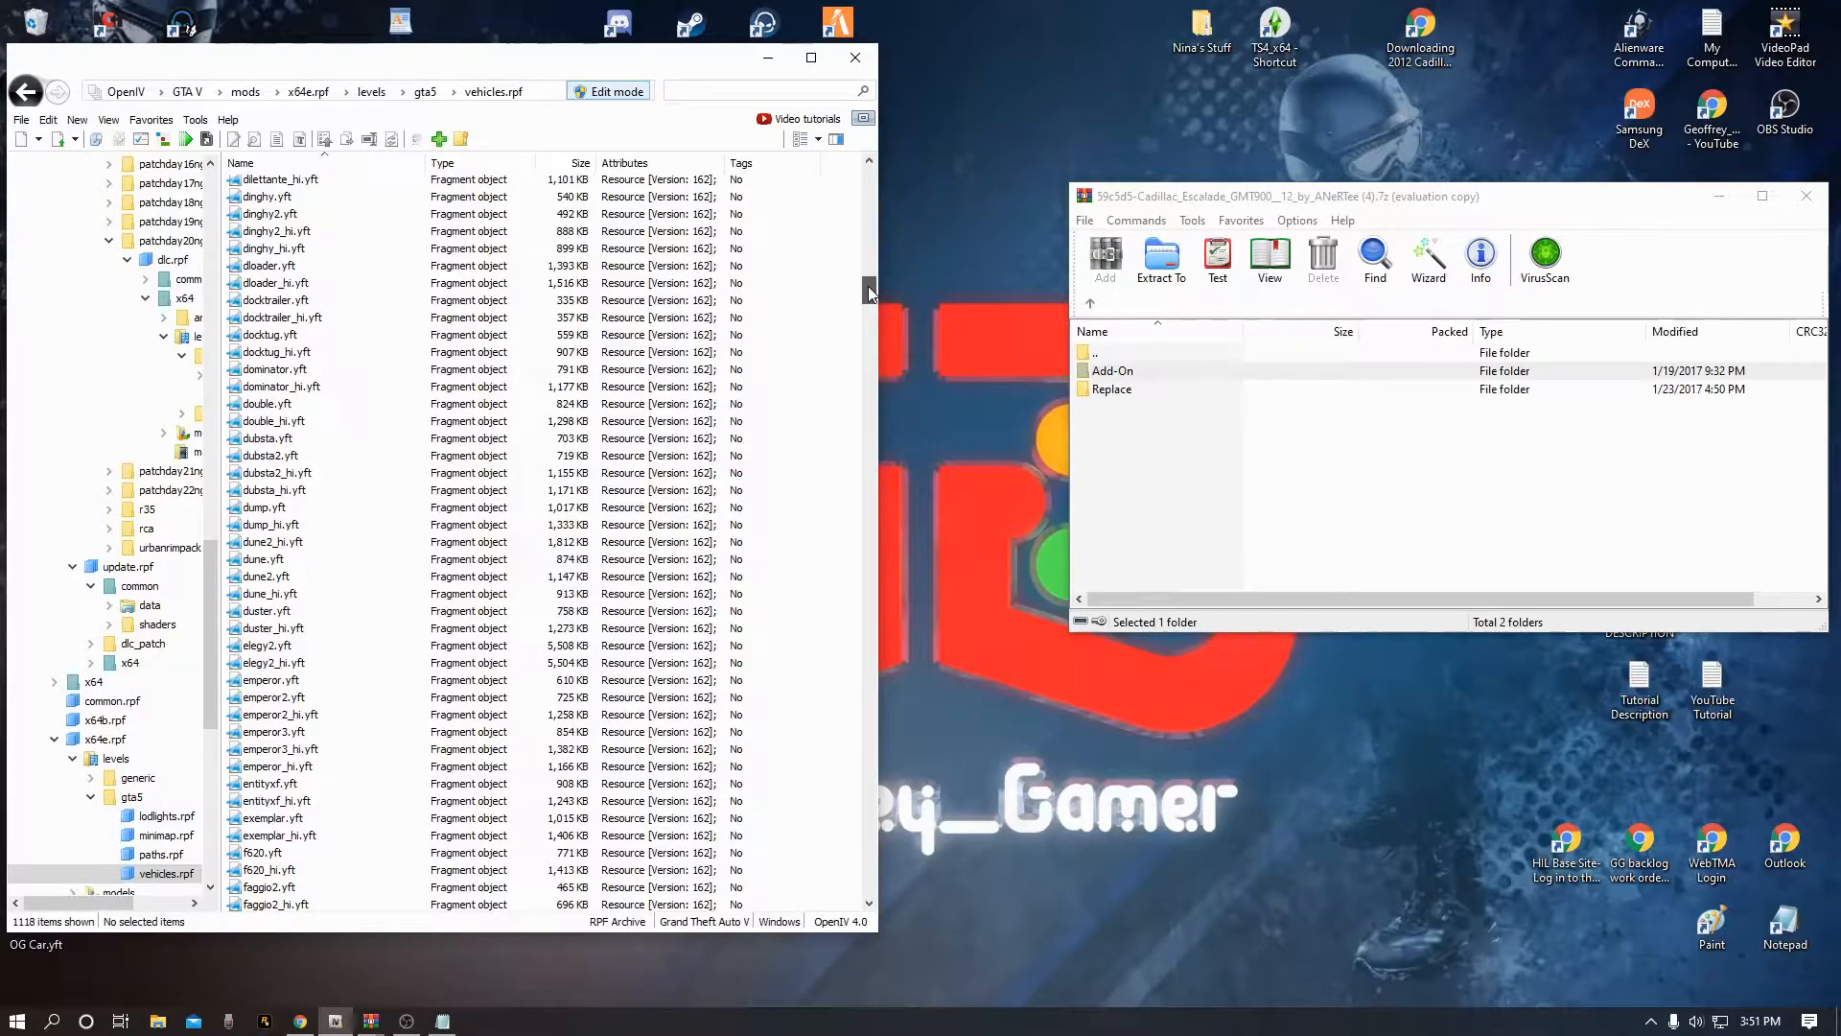
pyautogui.moveTo(869, 288); pyautogui.dragTo(861, 338)
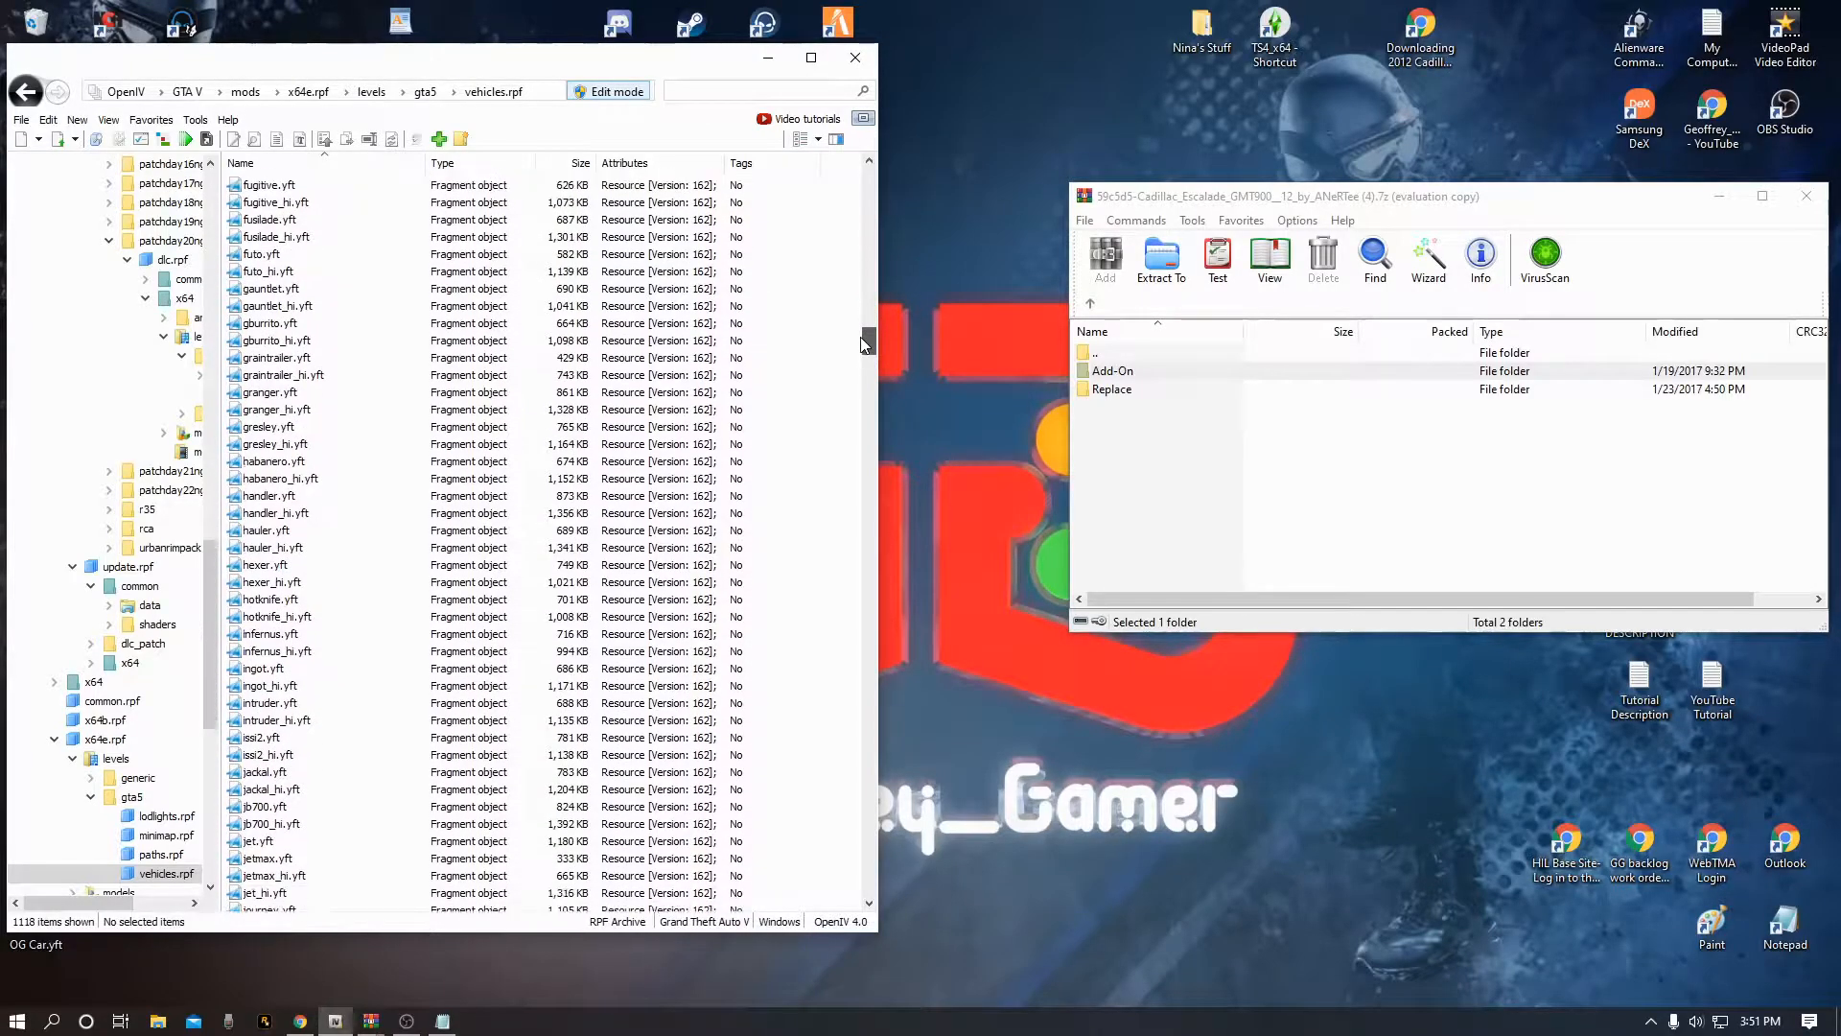
pyautogui.doubleClick(261, 600)
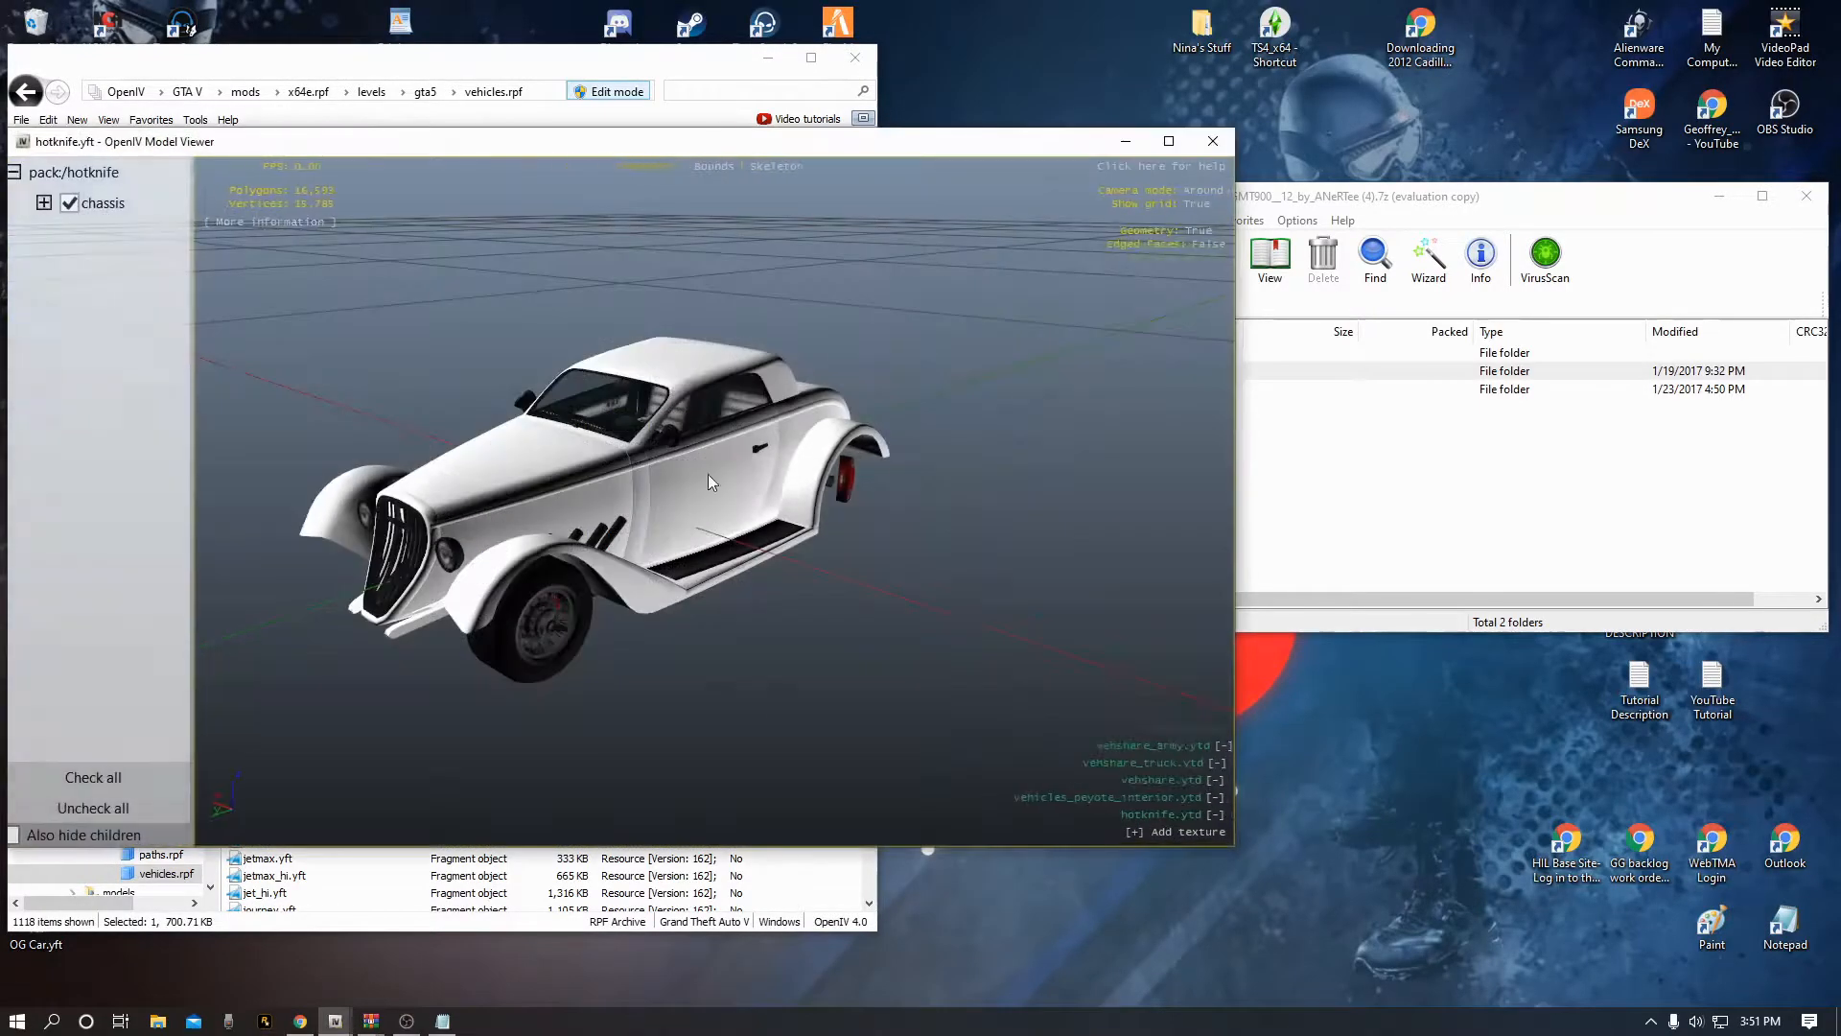
pyautogui.click(1226, 145)
# Preview the mule2.yft model, close it, and look further down the vehicle list to the police and pranger files
pyautogui.moveTo(872, 338); pyautogui.dragTo(865, 377)
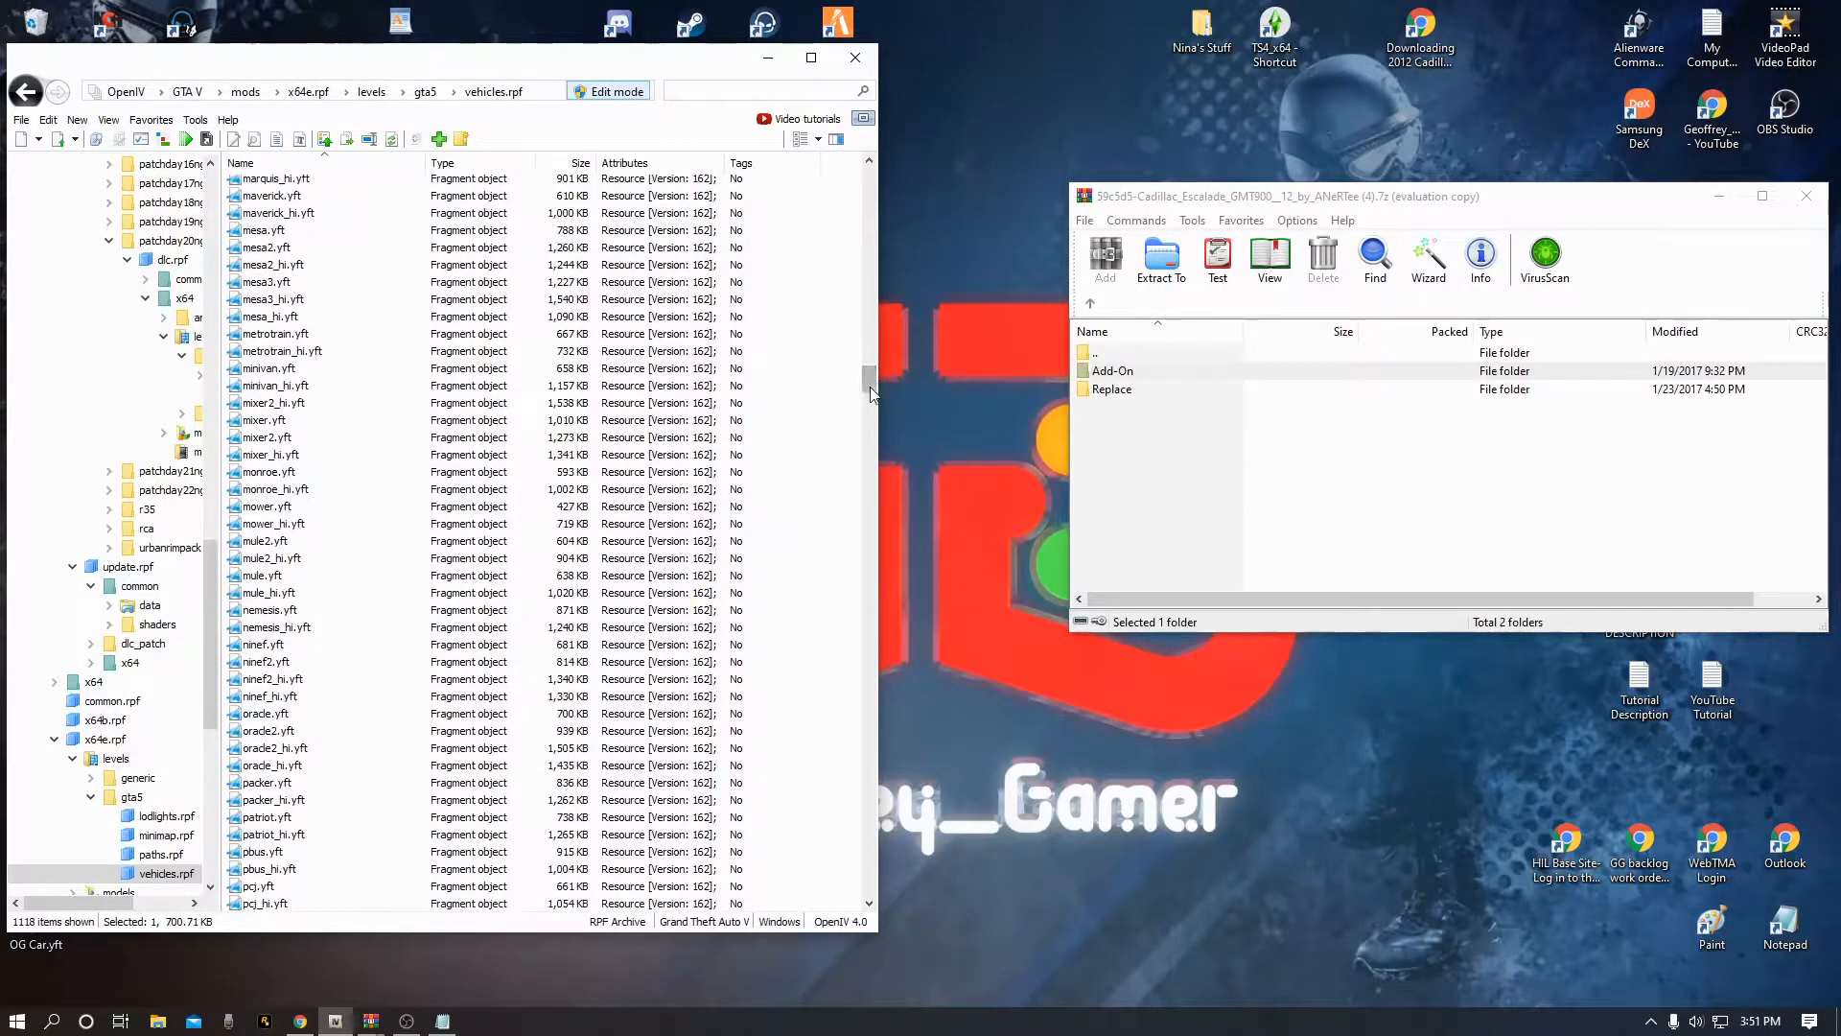
pyautogui.click(283, 541)
pyautogui.doubleClick(283, 541)
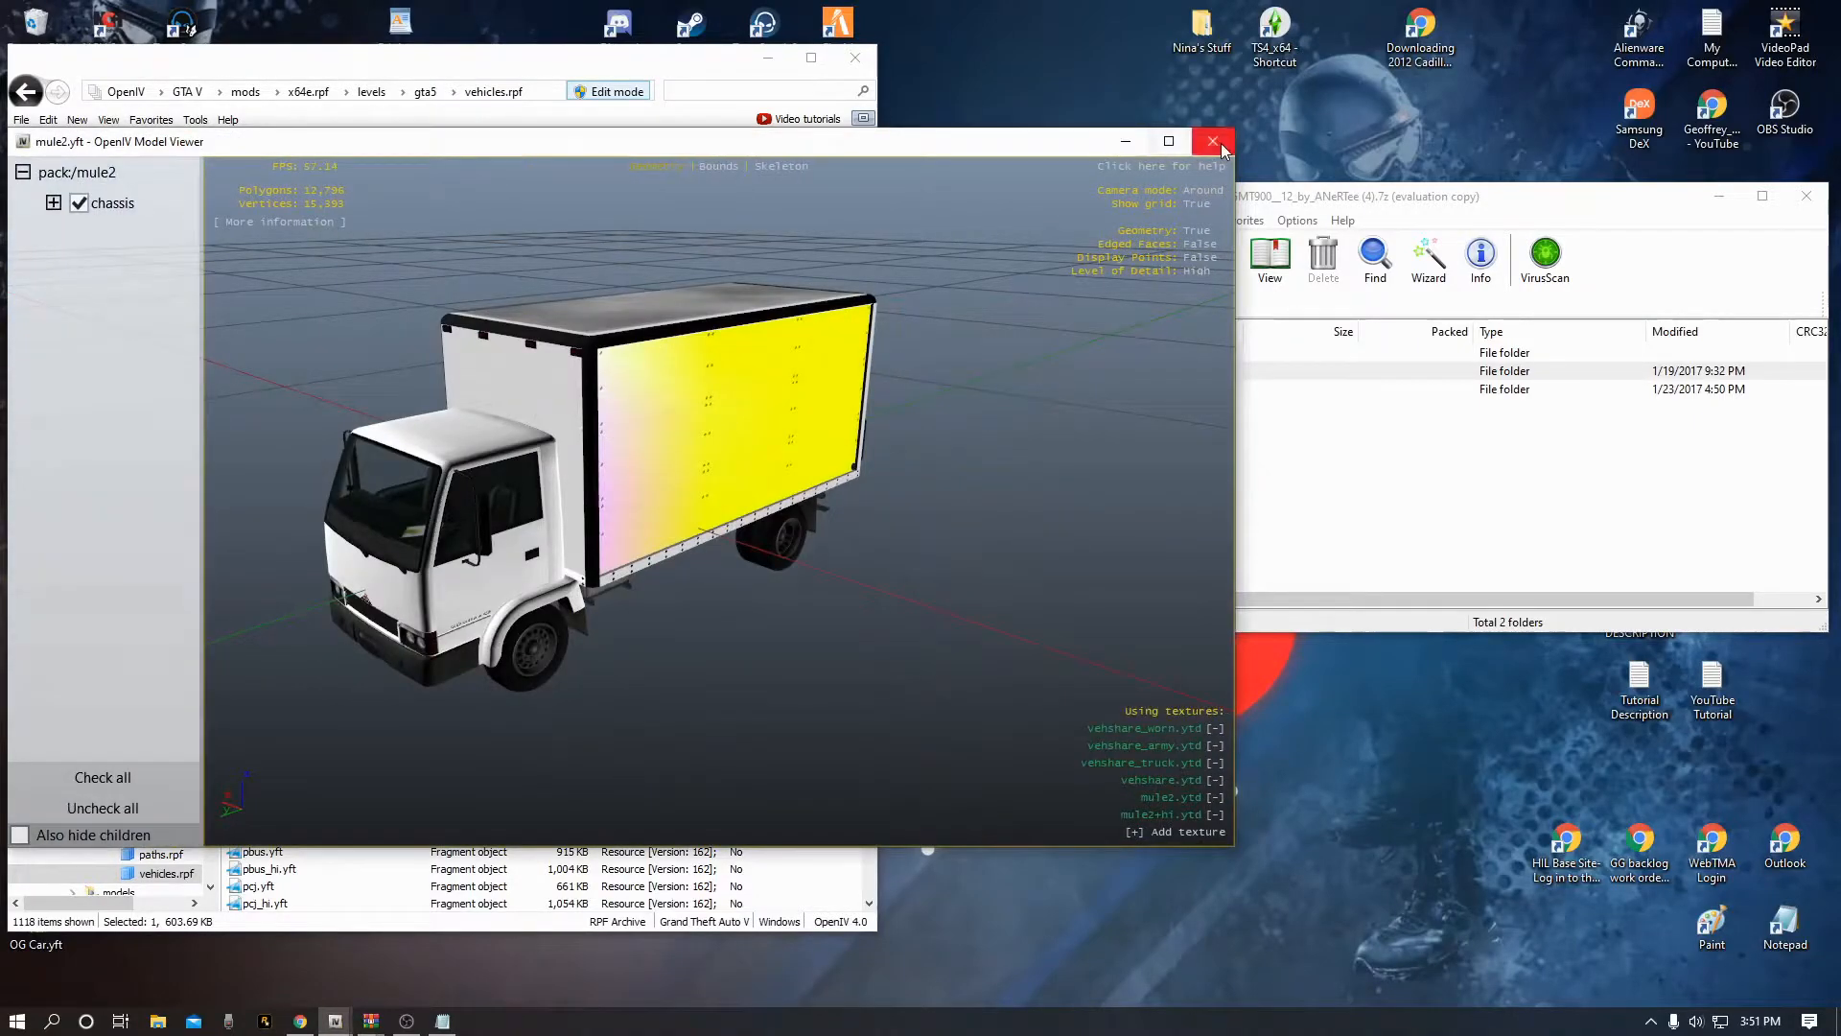
pyautogui.click(1213, 142)
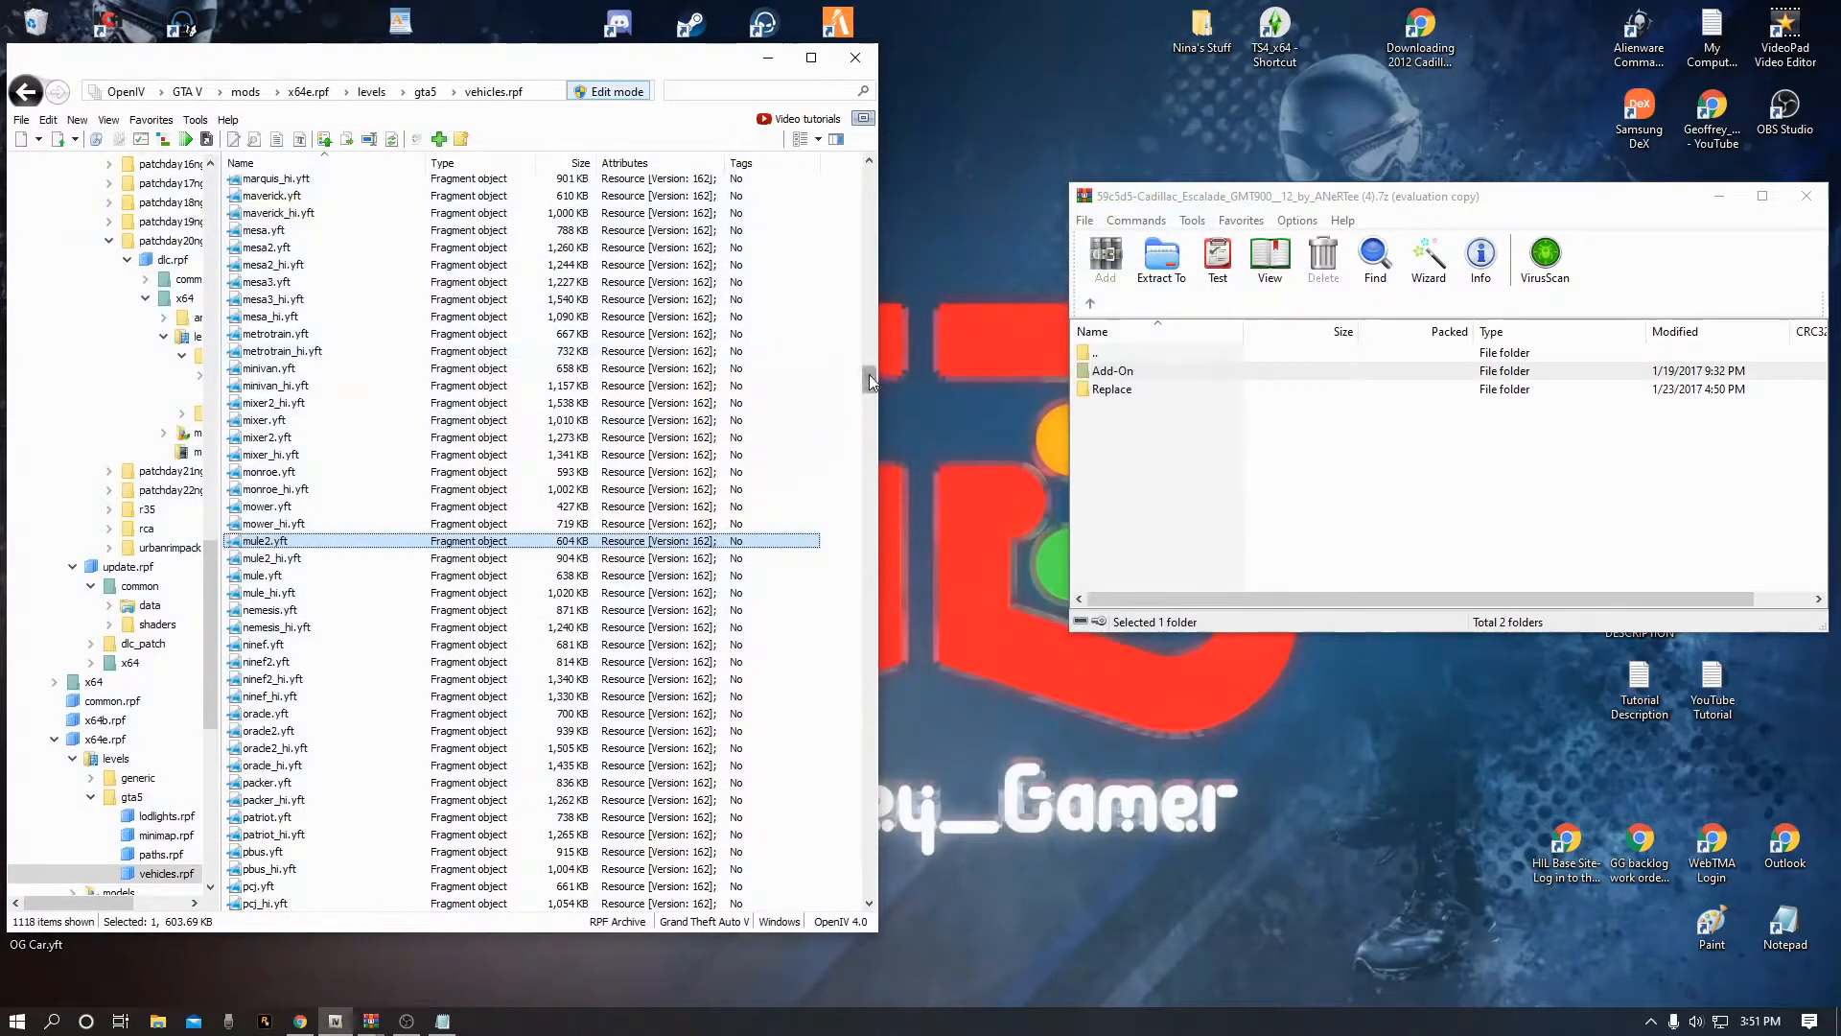
pyautogui.moveTo(873, 381); pyautogui.dragTo(866, 411)
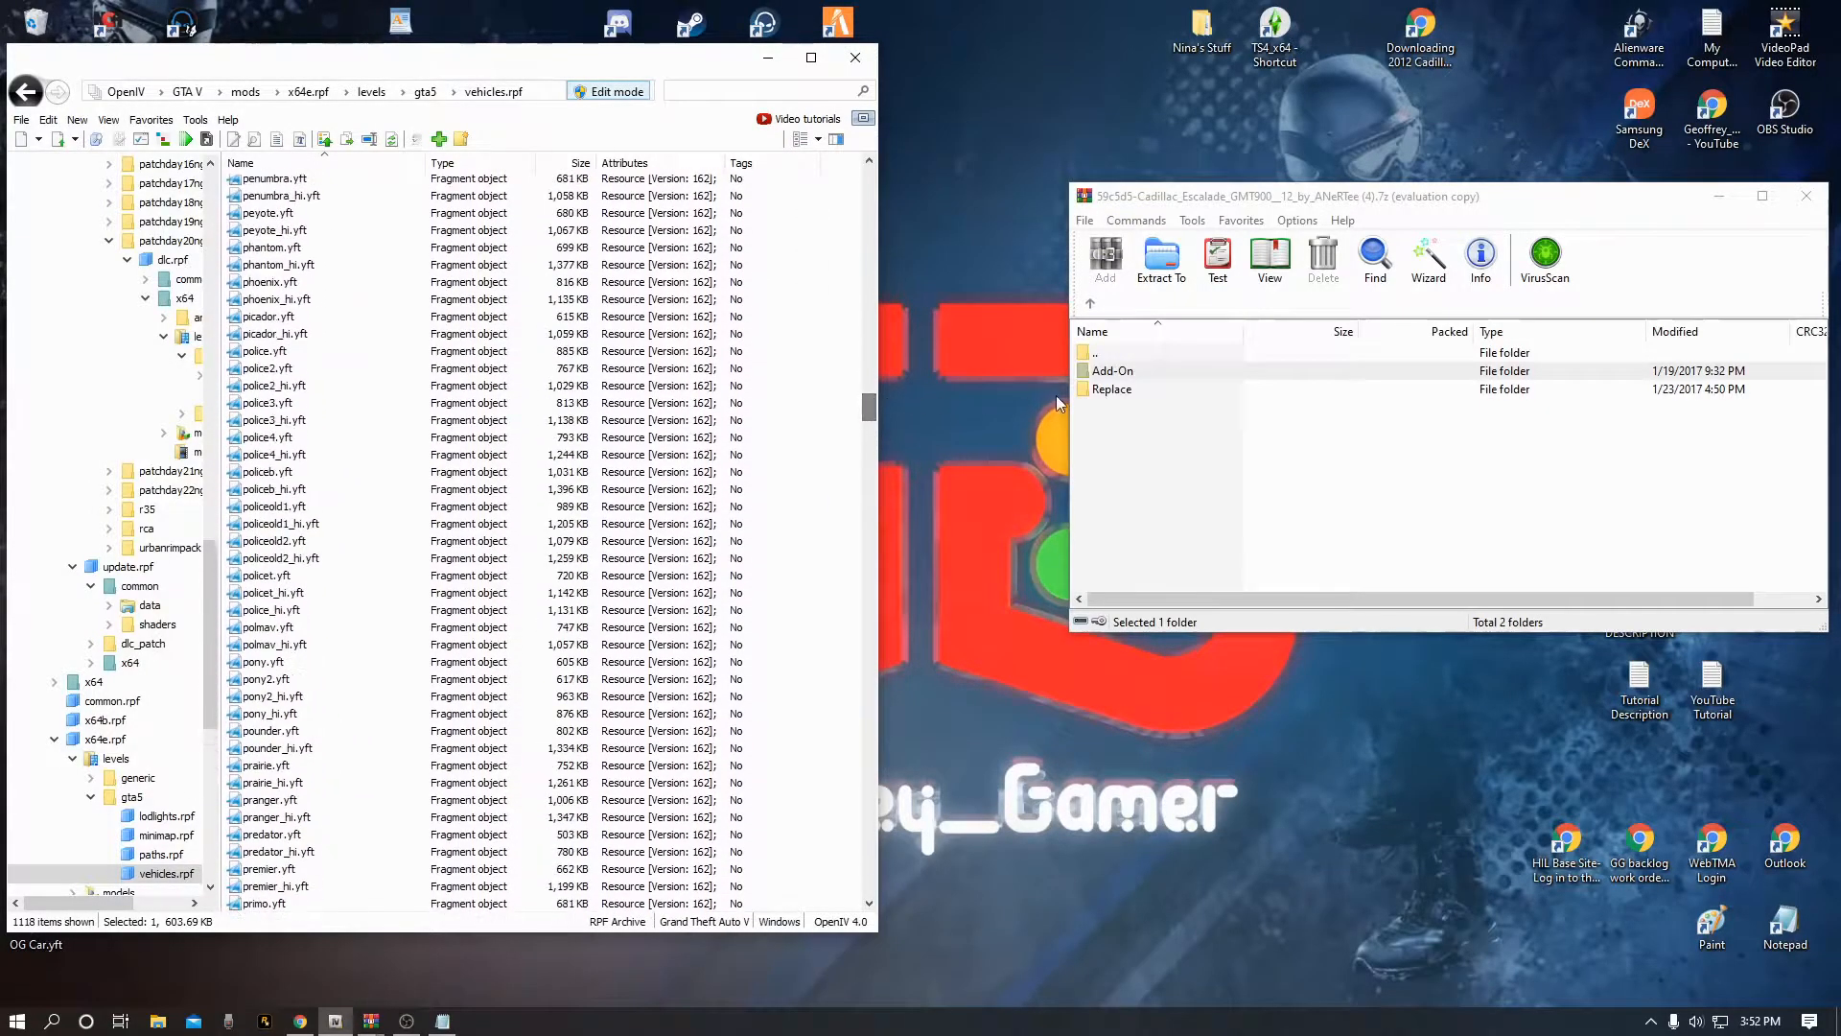
# Open the archive's Replace folder and locate the matching cavalcade2.yft and cavalcade2_hi.yft files in vehicles.rpf
pyautogui.doubleClick(1116, 390)
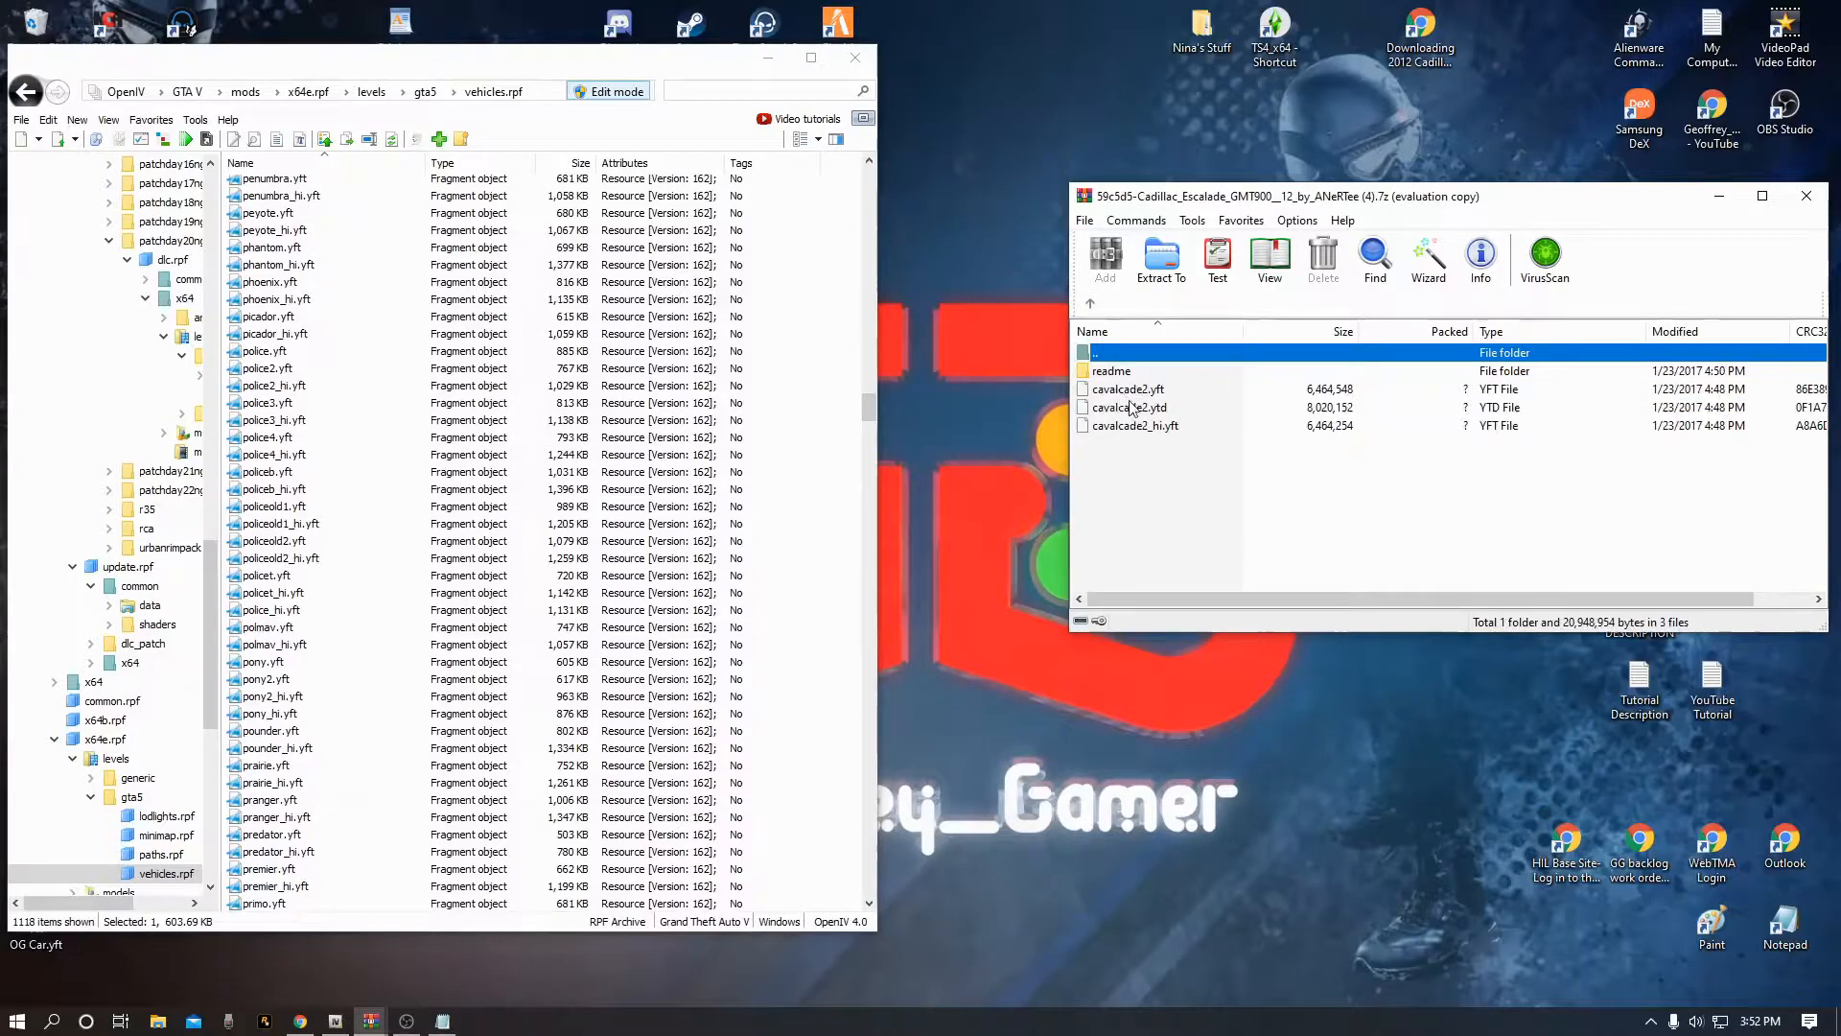
pyautogui.moveTo(869, 405); pyautogui.dragTo(852, 272)
pyautogui.click(853, 312)
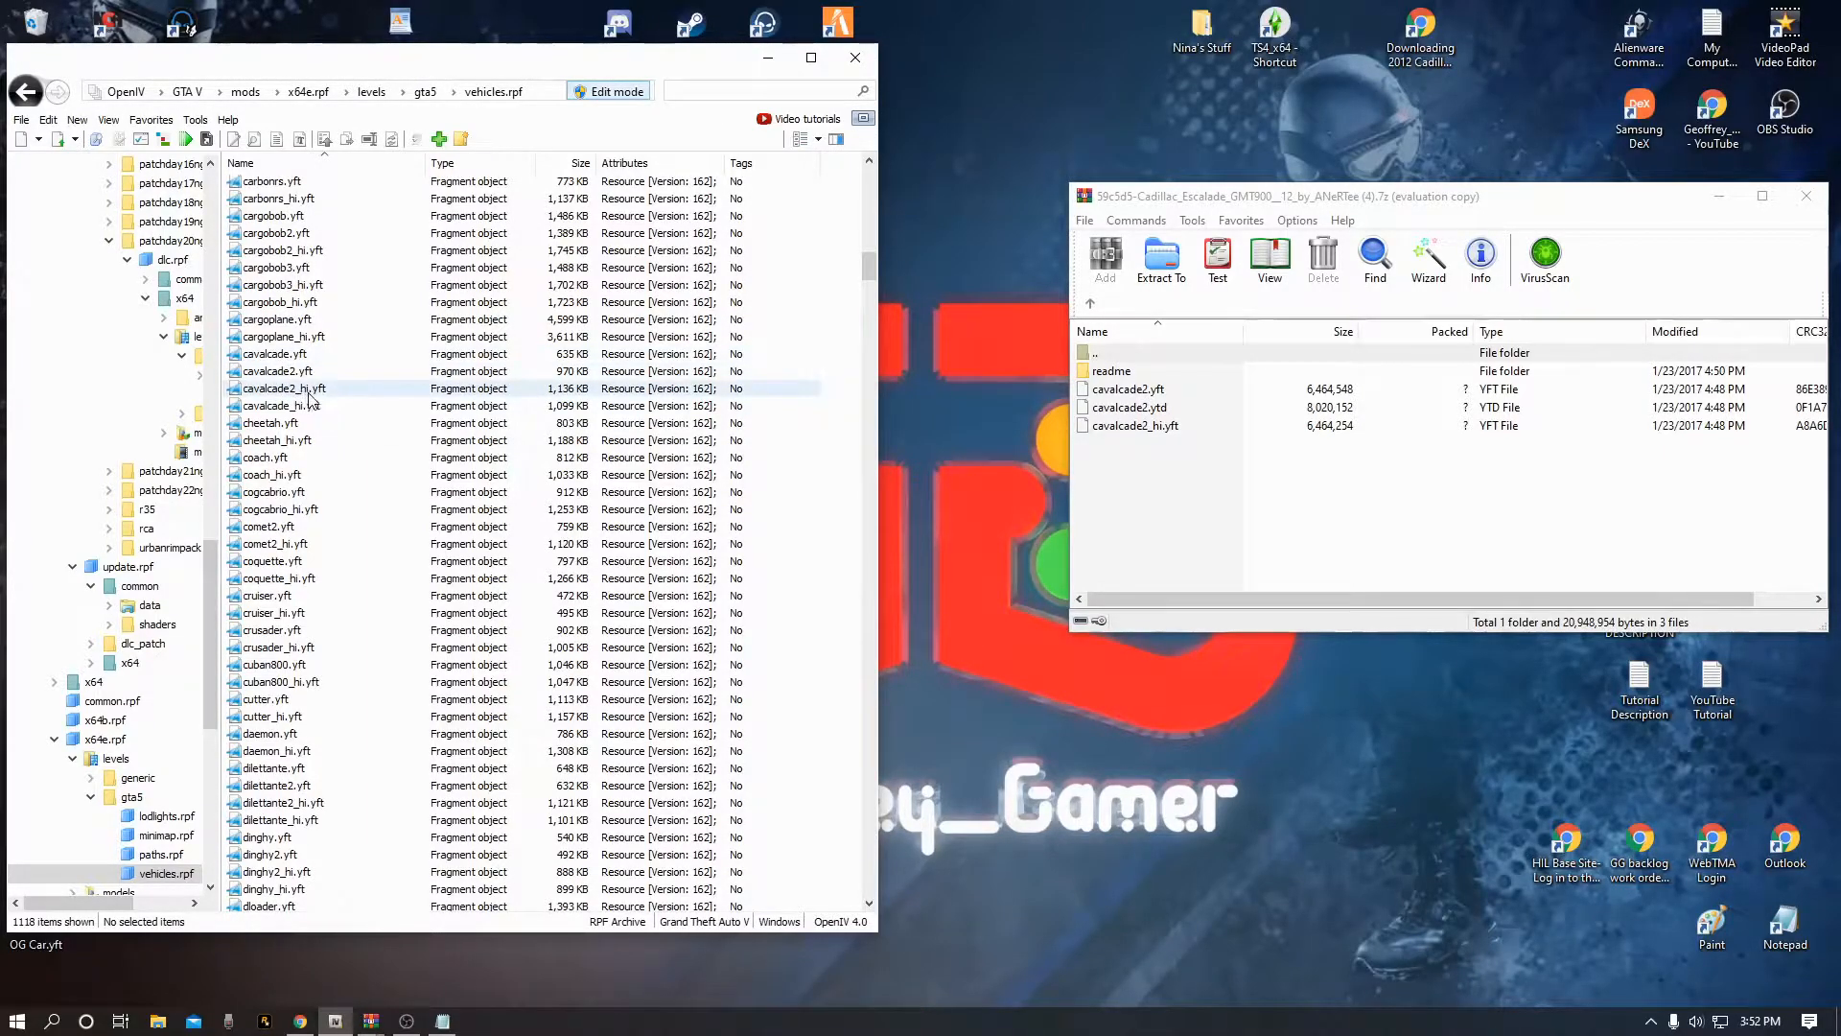
pyautogui.click(1154, 393)
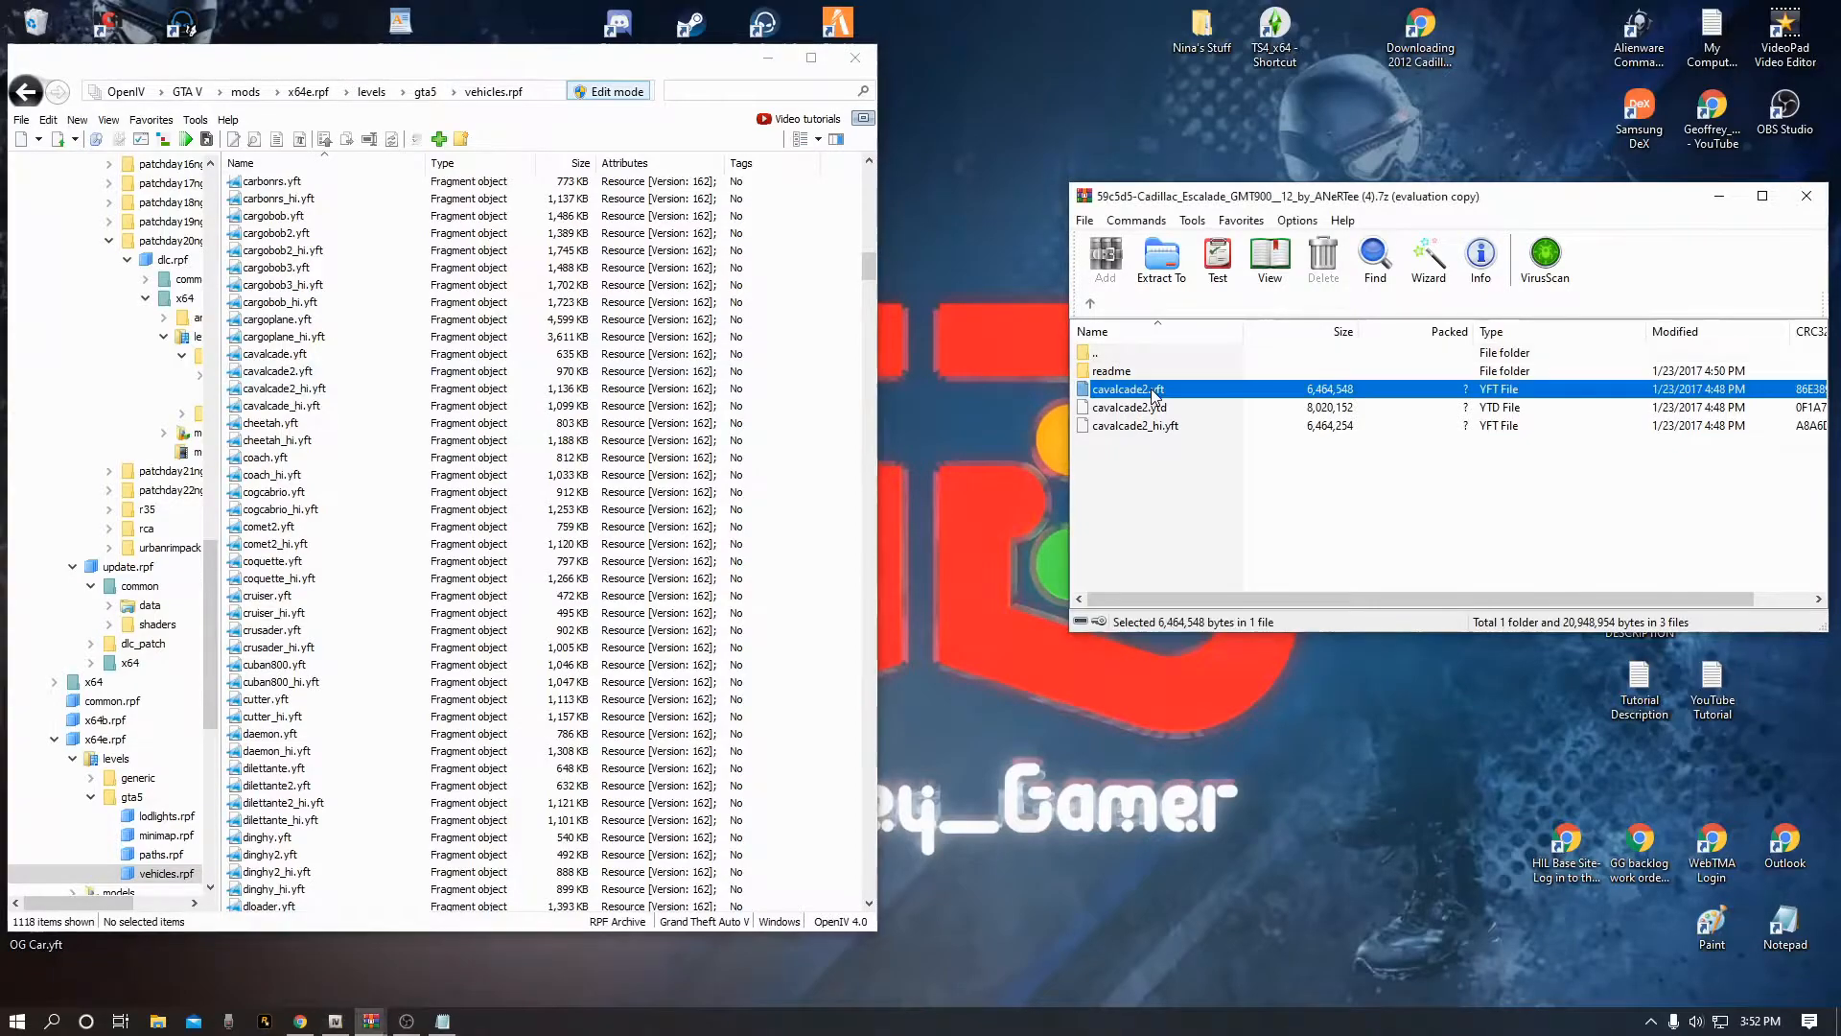
pyautogui.click(1148, 428)
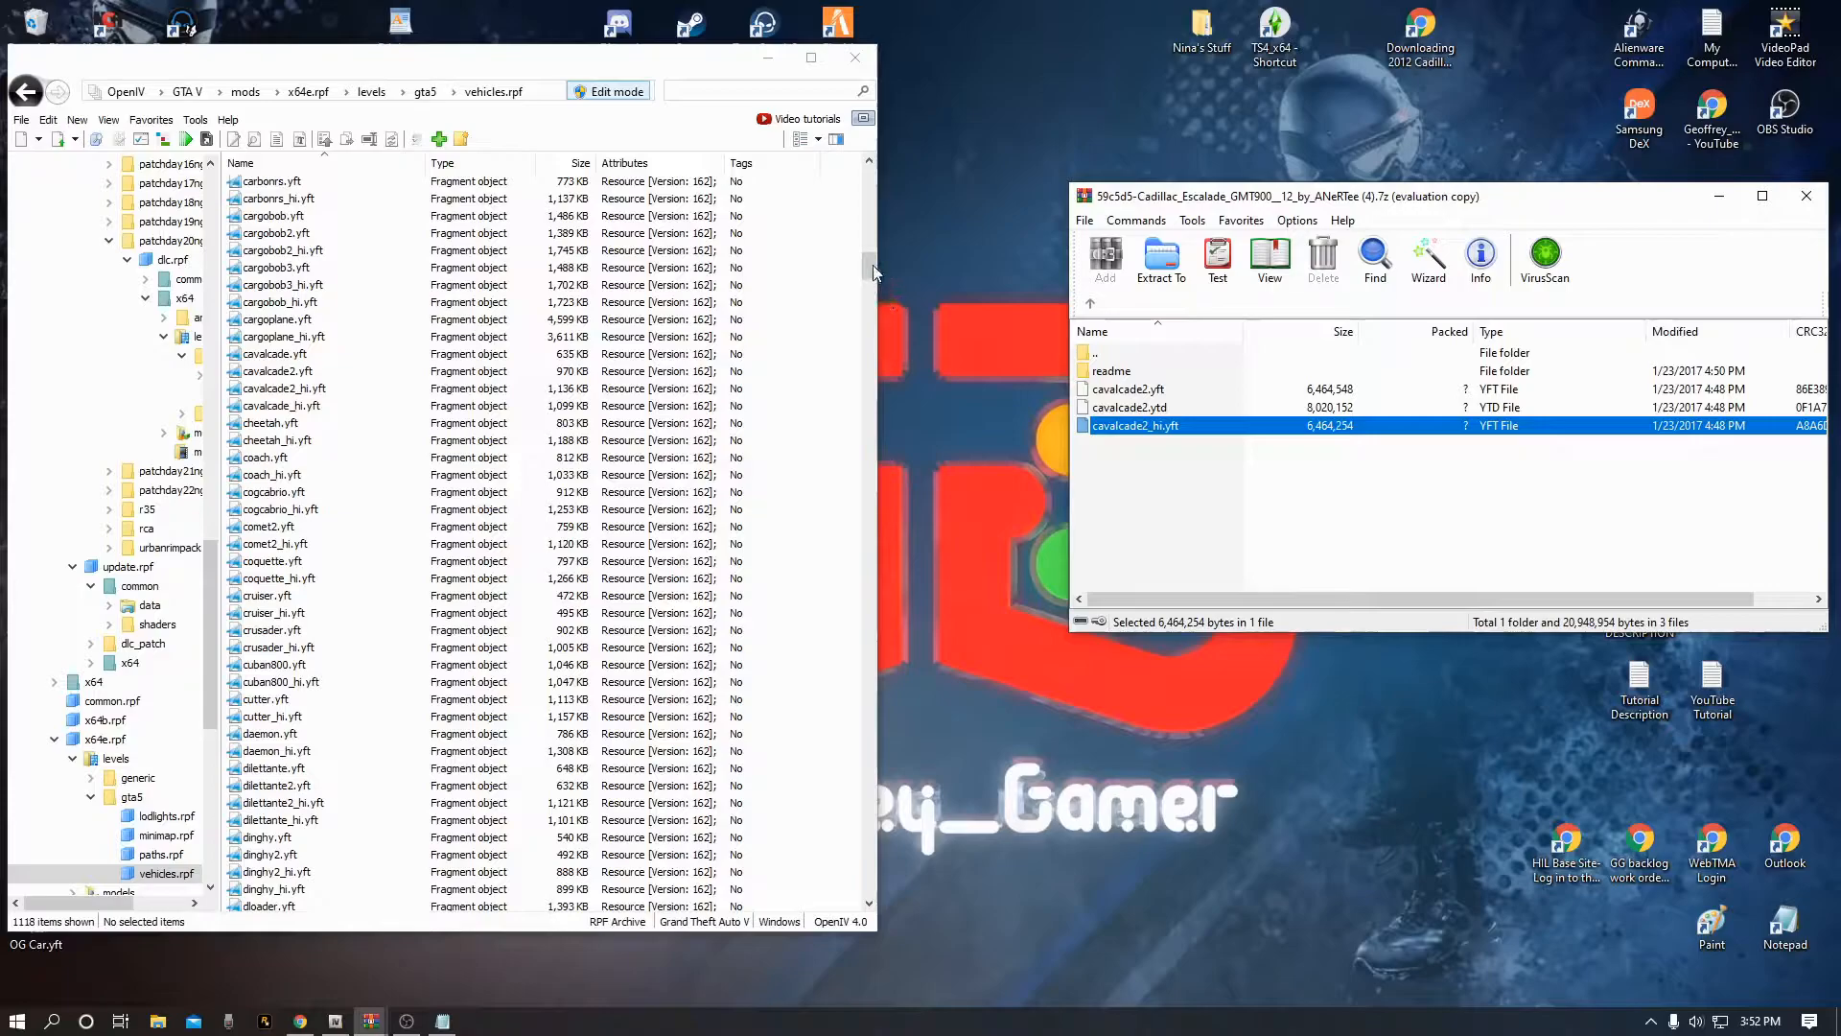
# Find cavalcade2.ytd among the texture dictionaries in vehicles.rpf
pyautogui.moveTo(865, 261); pyautogui.dragTo(850, 568)
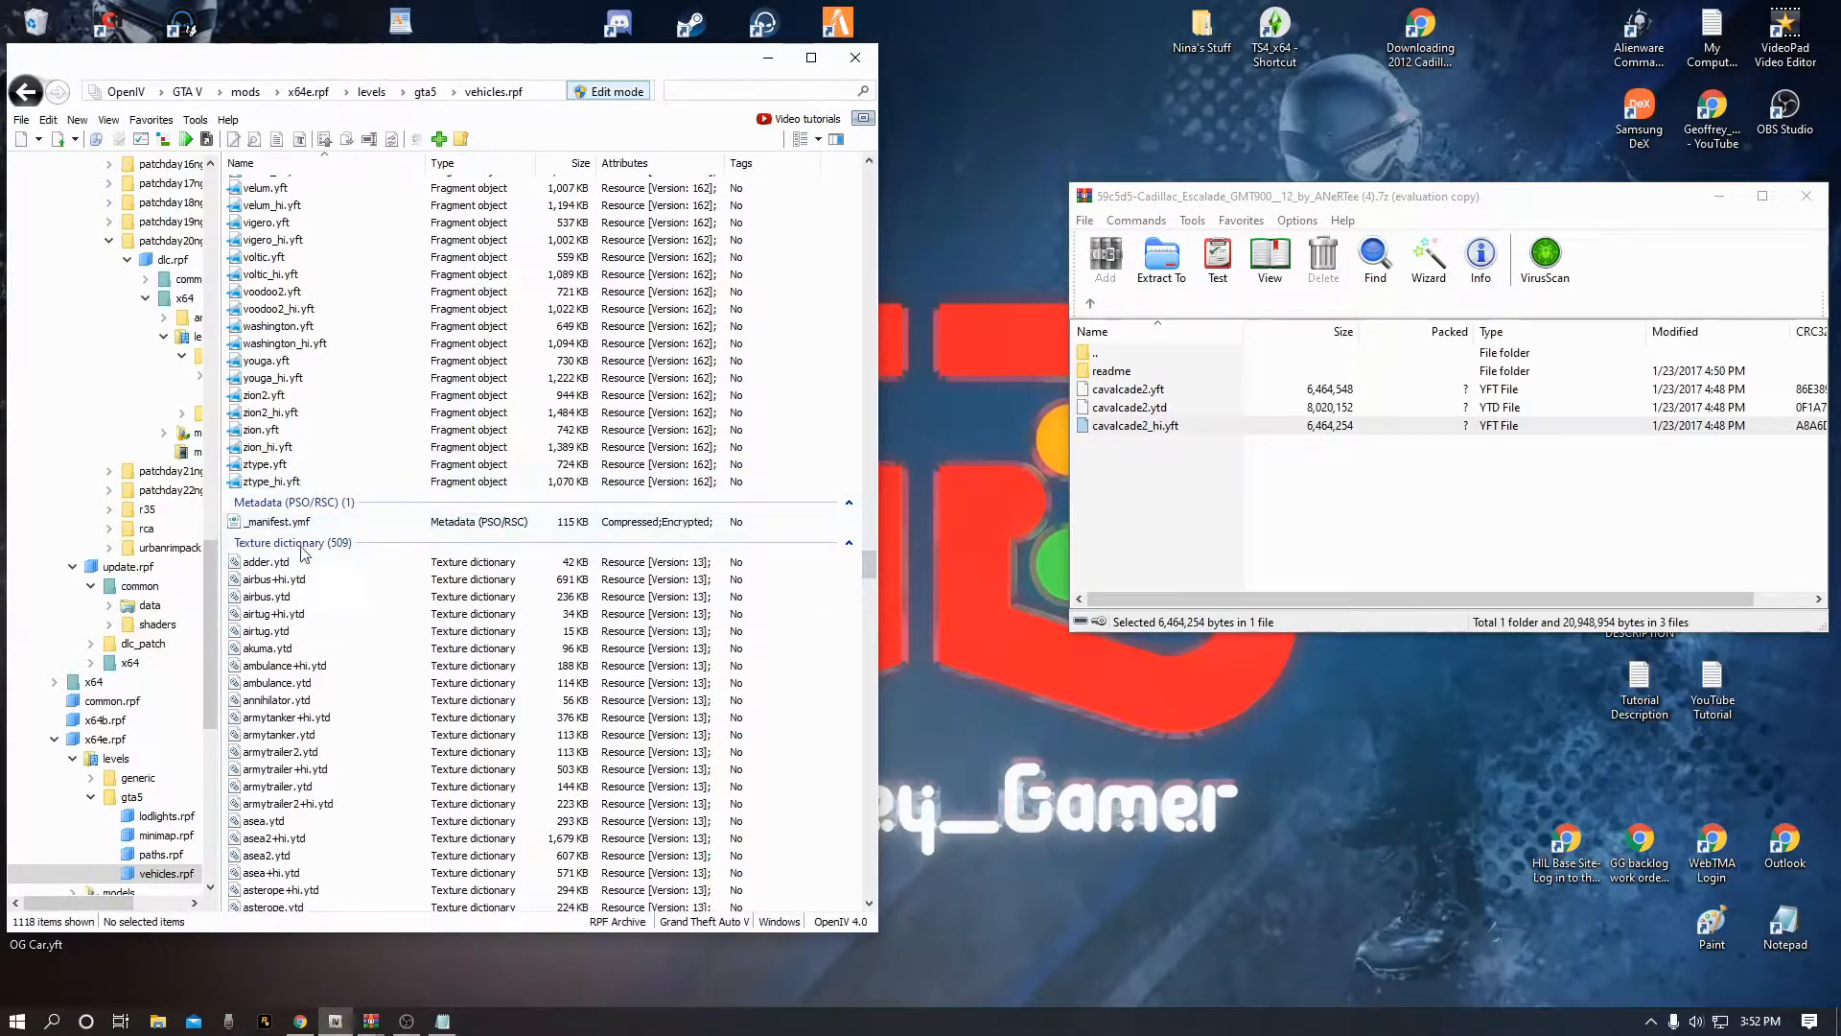
pyautogui.moveTo(869, 568); pyautogui.dragTo(877, 617)
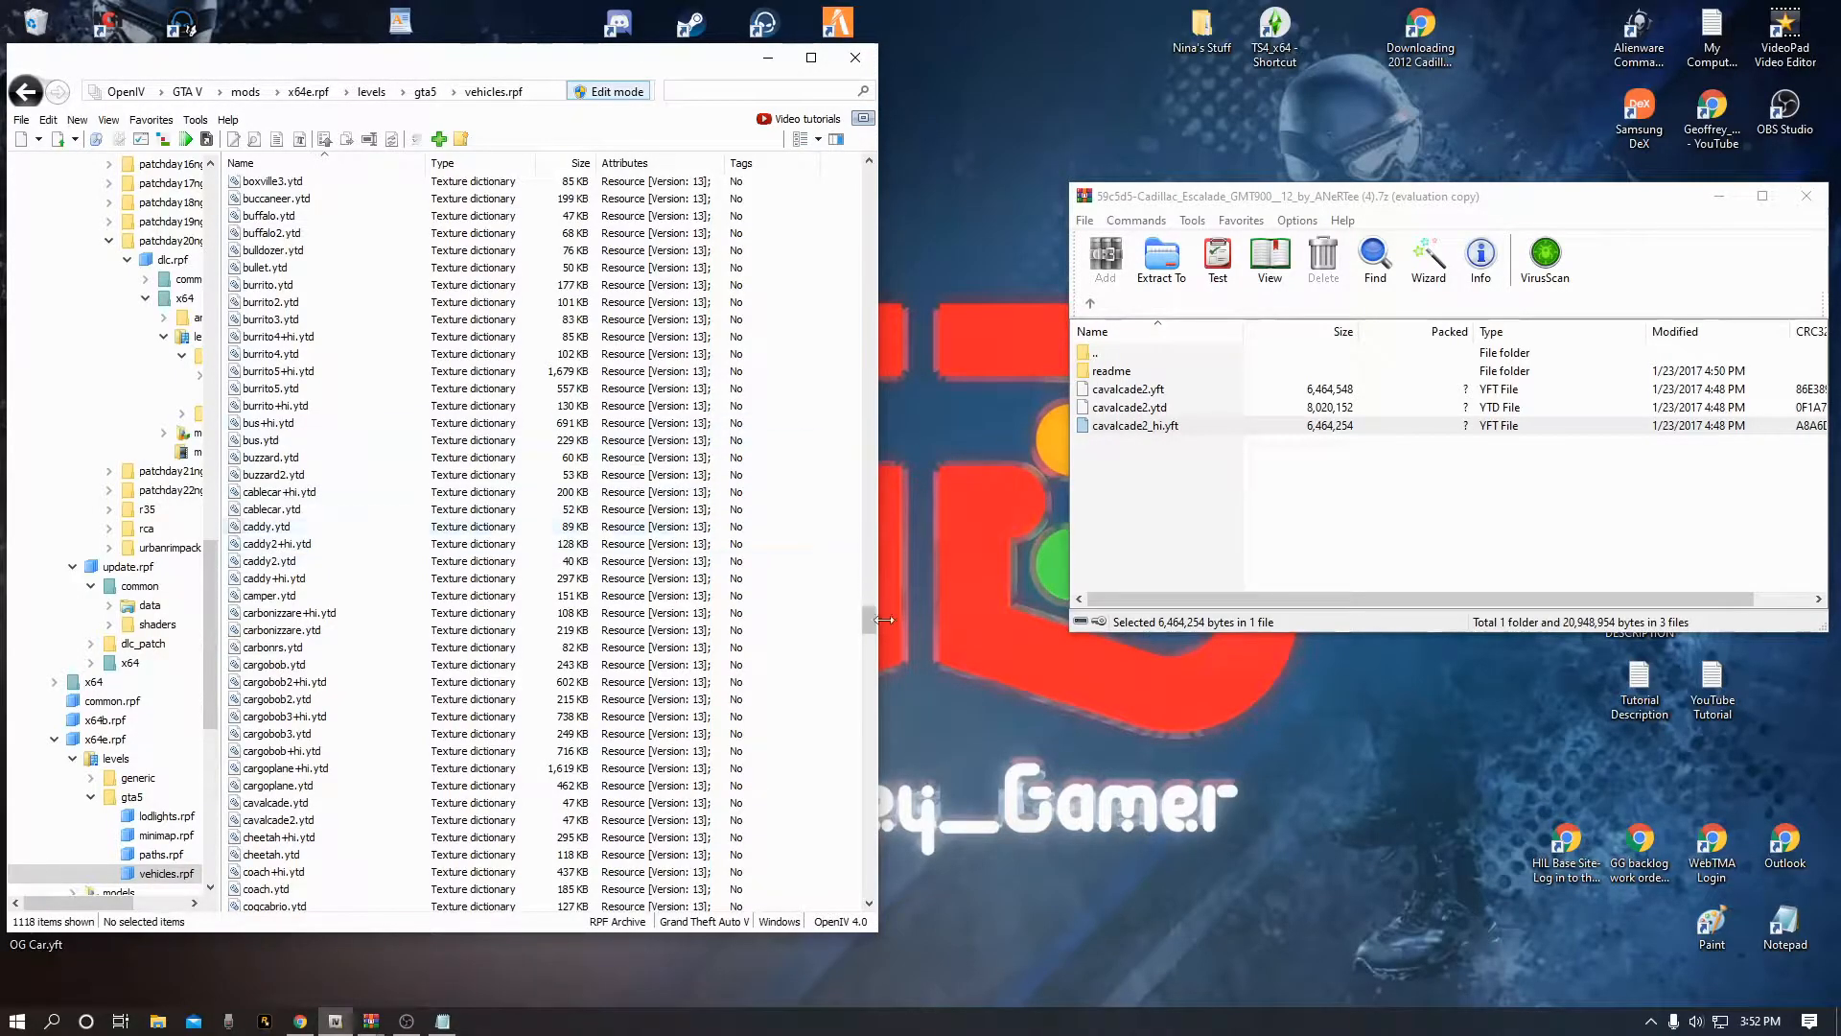
pyautogui.click(1119, 428)
pyautogui.scroll(-5, 869, 624)
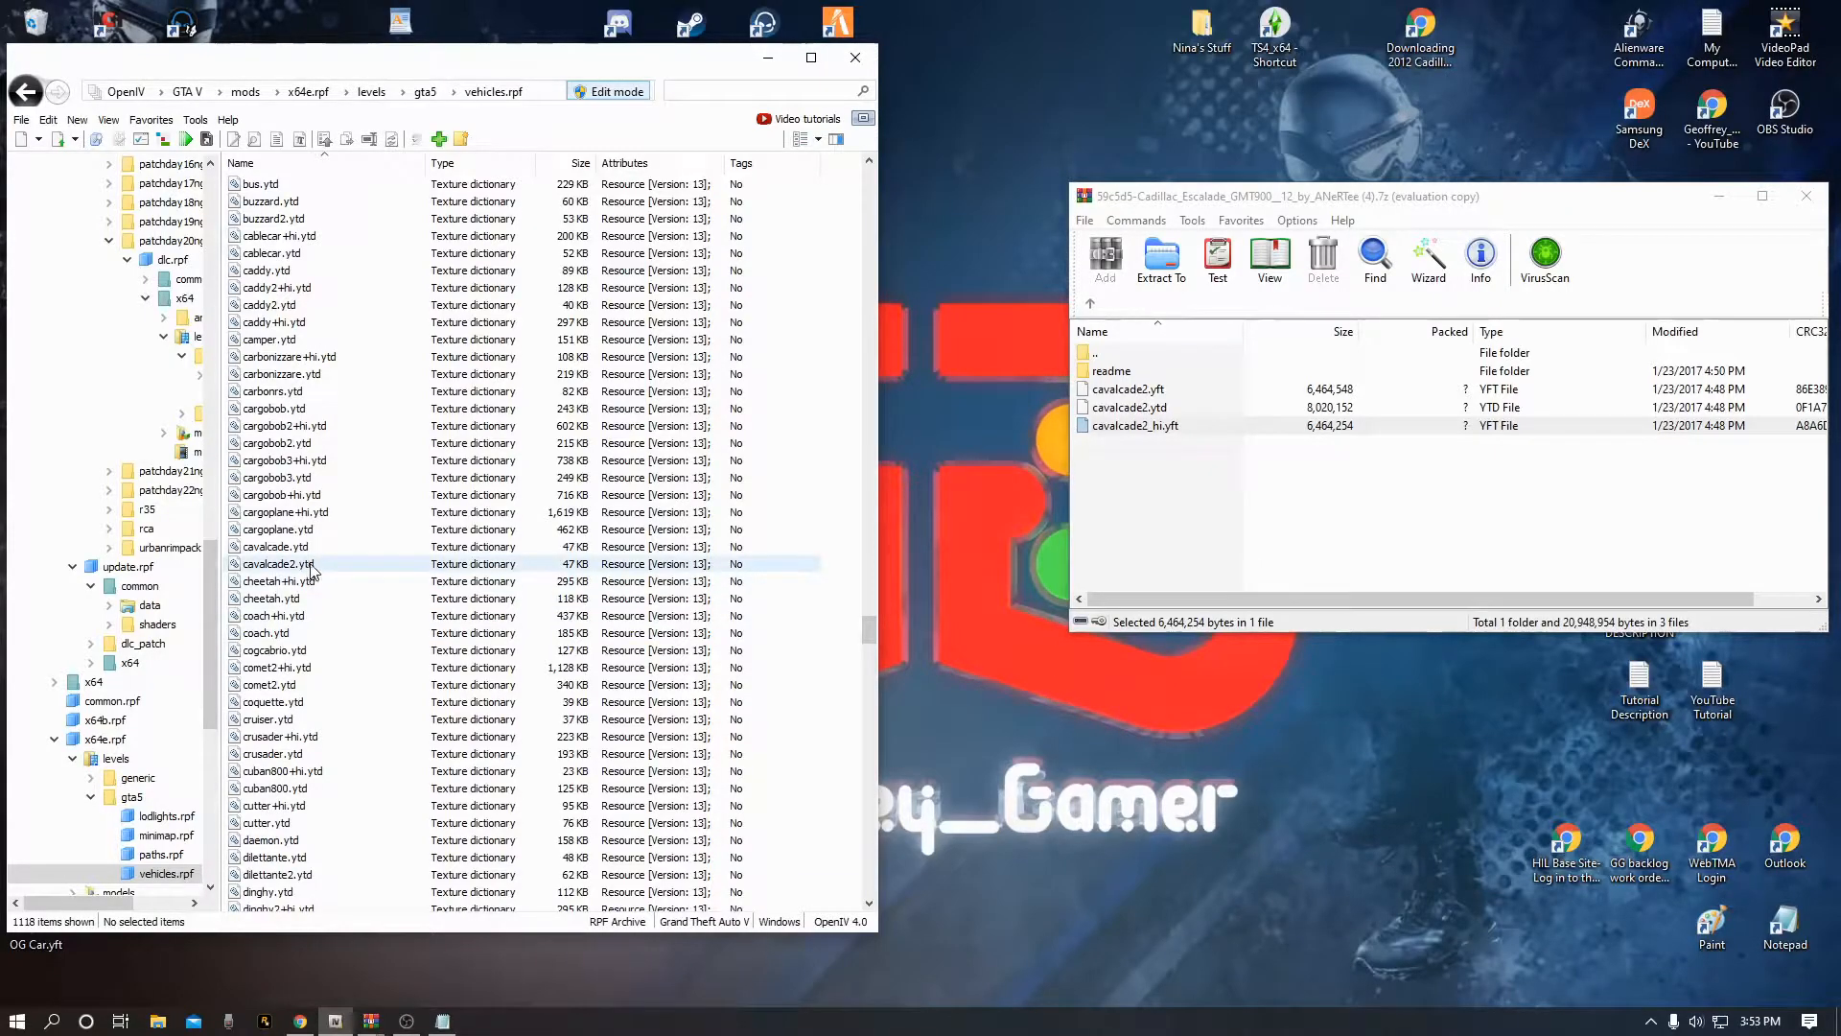
# View the lights, badges and badges_n textures inside cavalcade2.ytd, and close the texture editor without saving
pyautogui.doubleClick(309, 564)
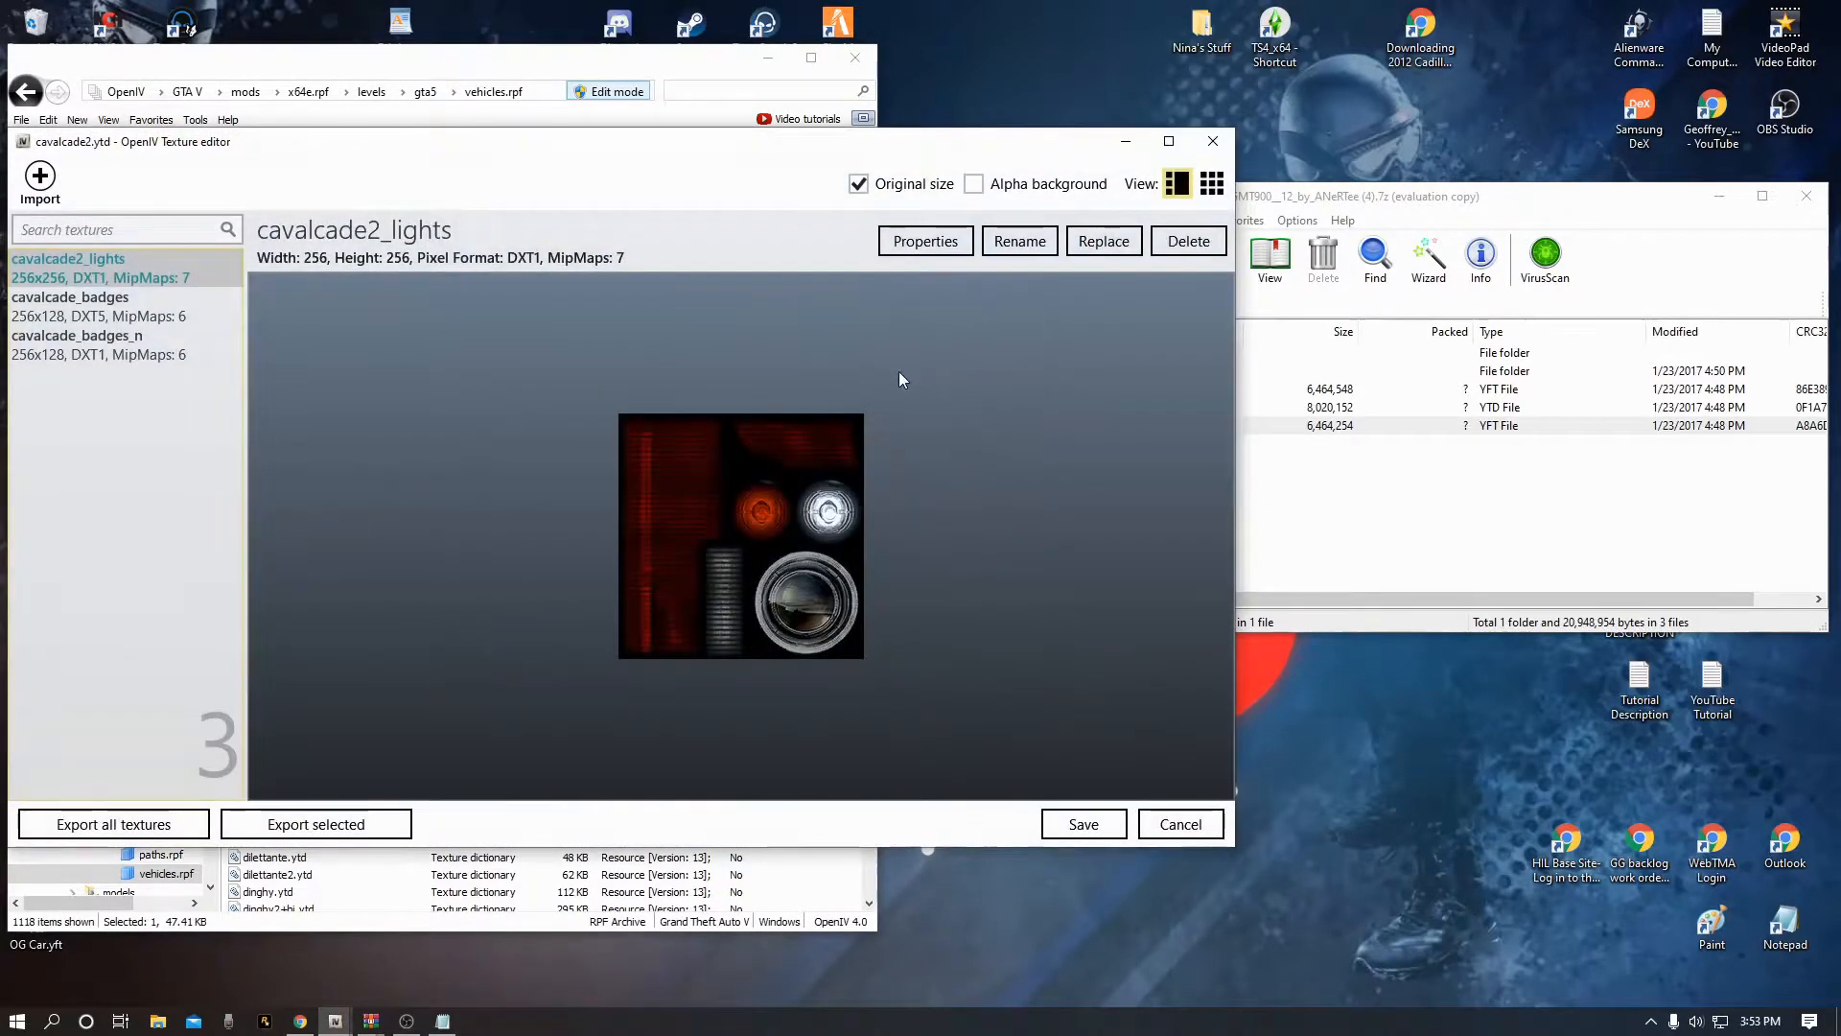
pyautogui.click(48, 314)
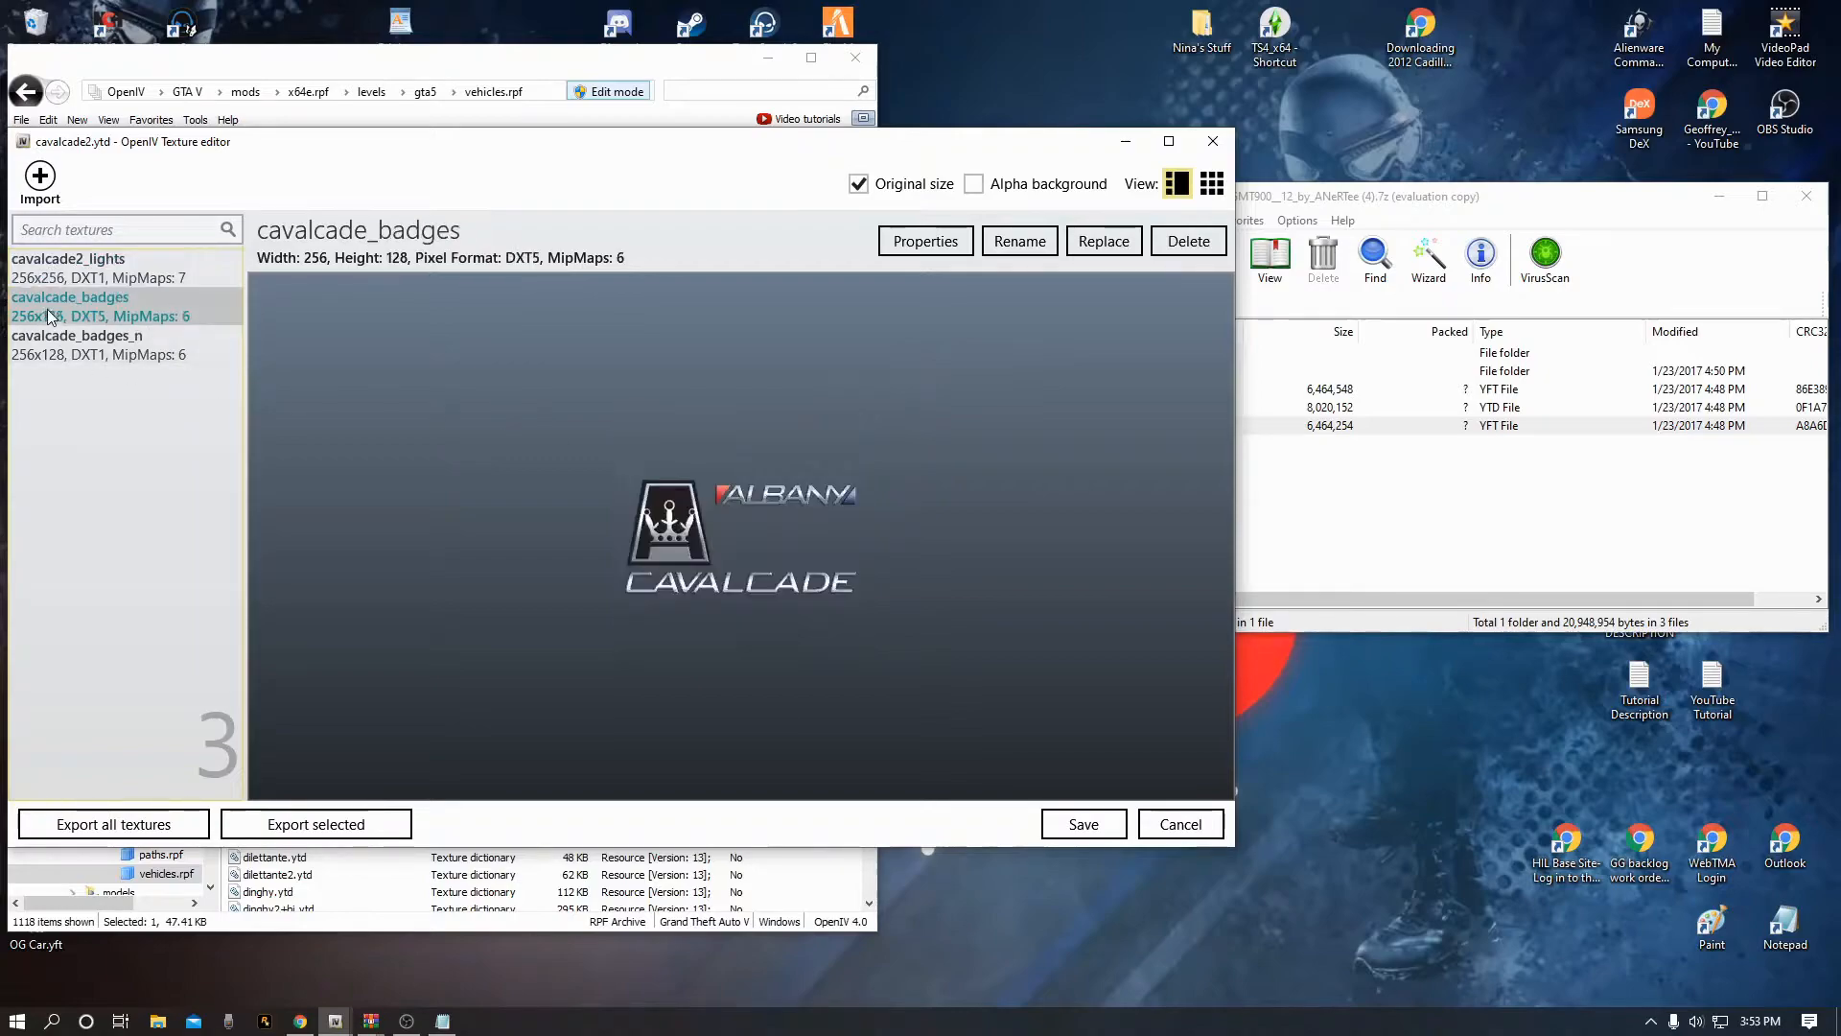
pyautogui.click(63, 357)
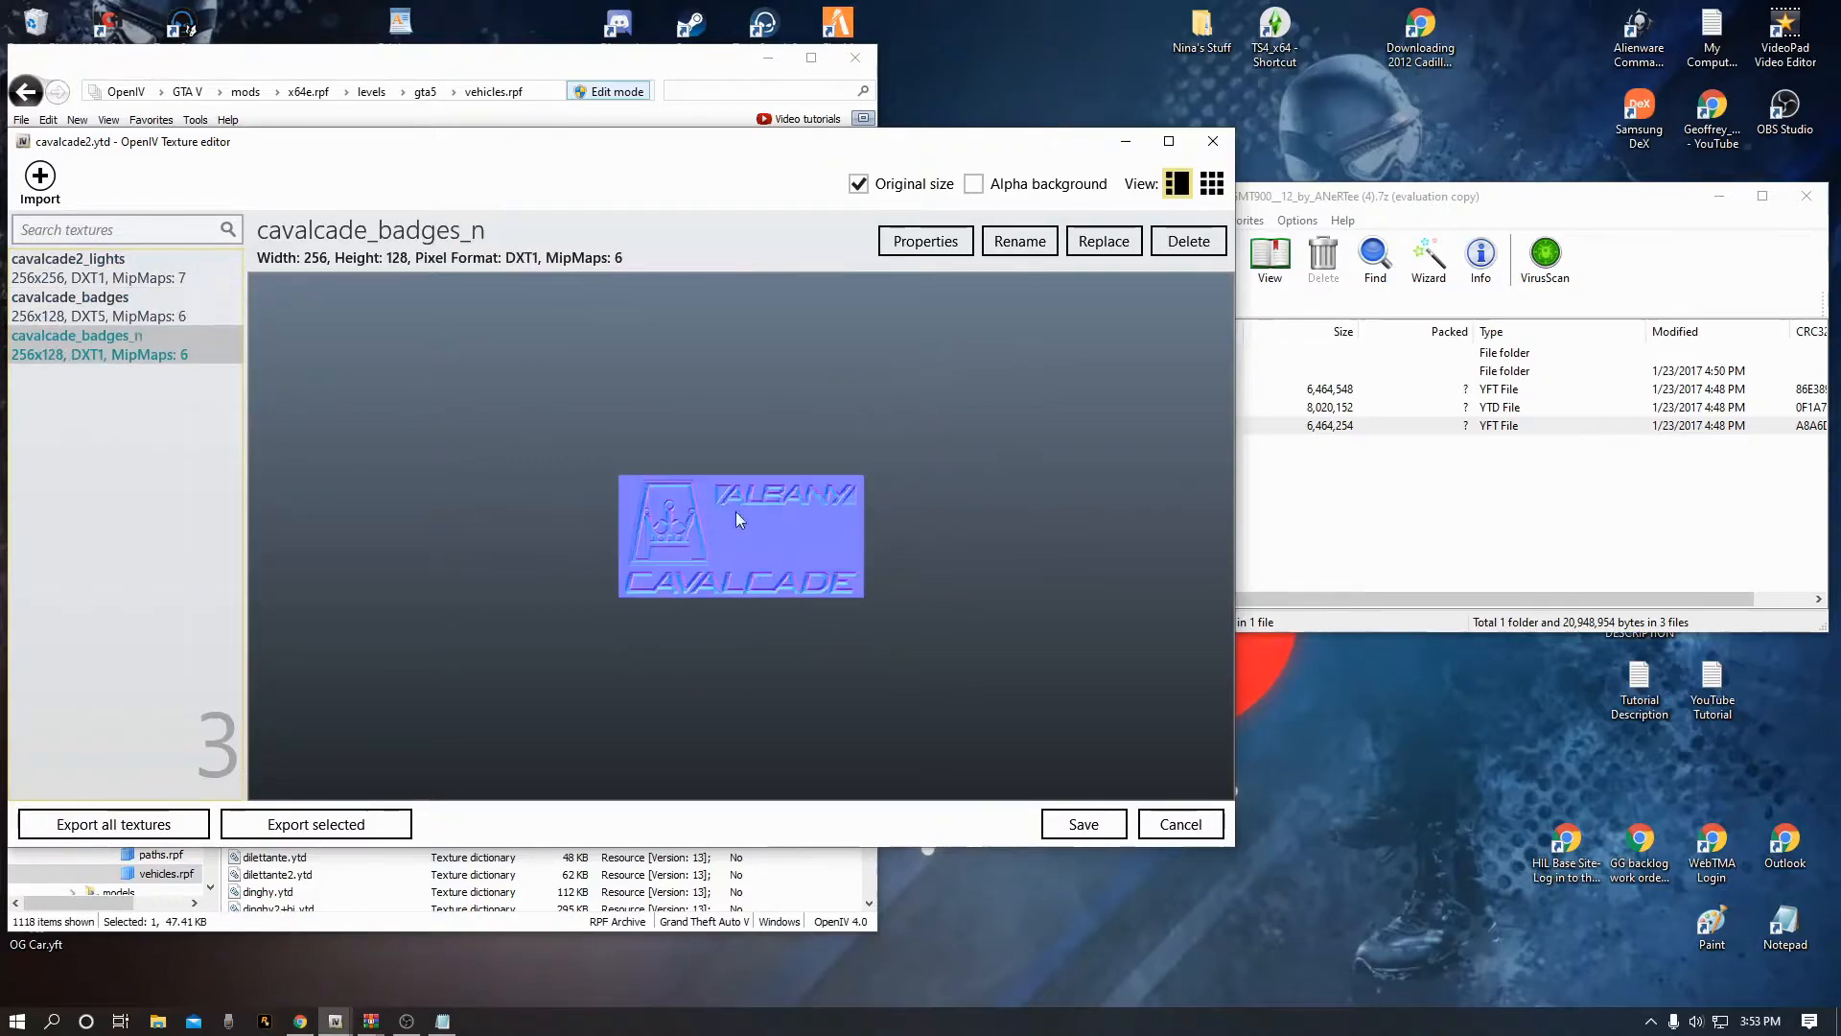
pyautogui.click(82, 279)
pyautogui.click(79, 303)
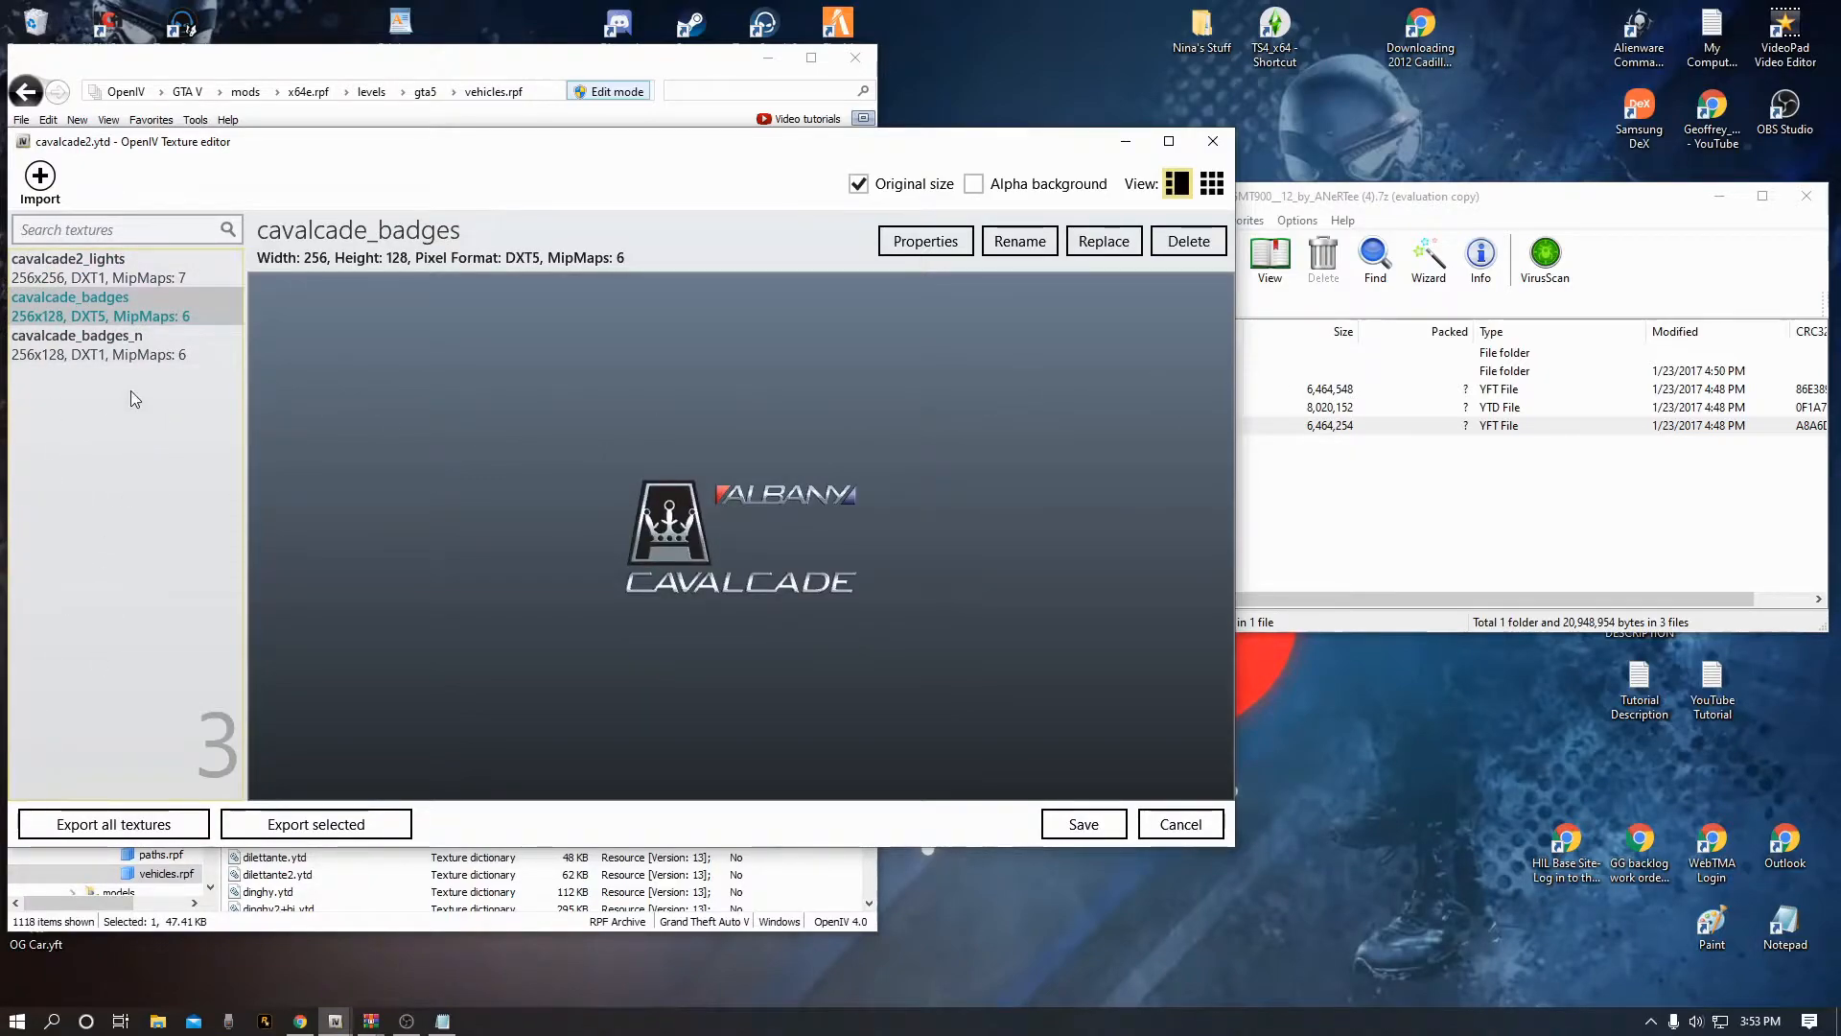
pyautogui.click(1211, 144)
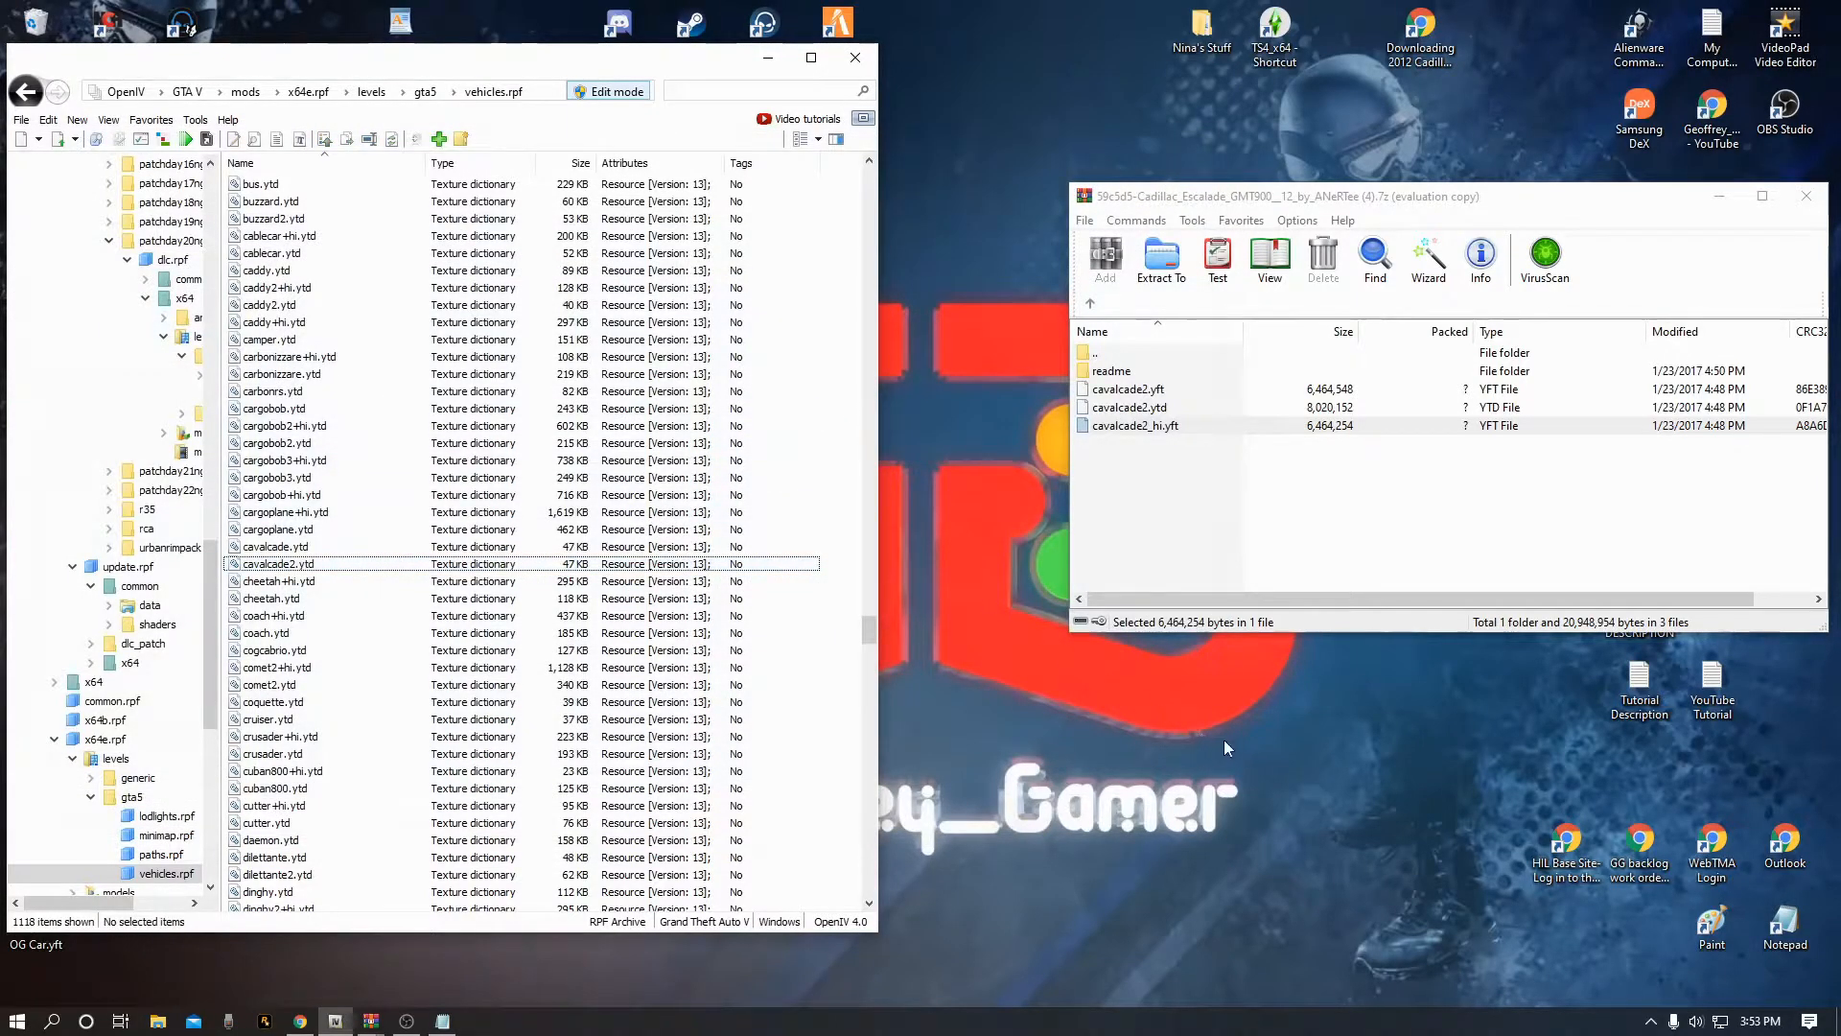
# Create a new desktop folder named cavalcade2
pyautogui.rightClick(1217, 744)
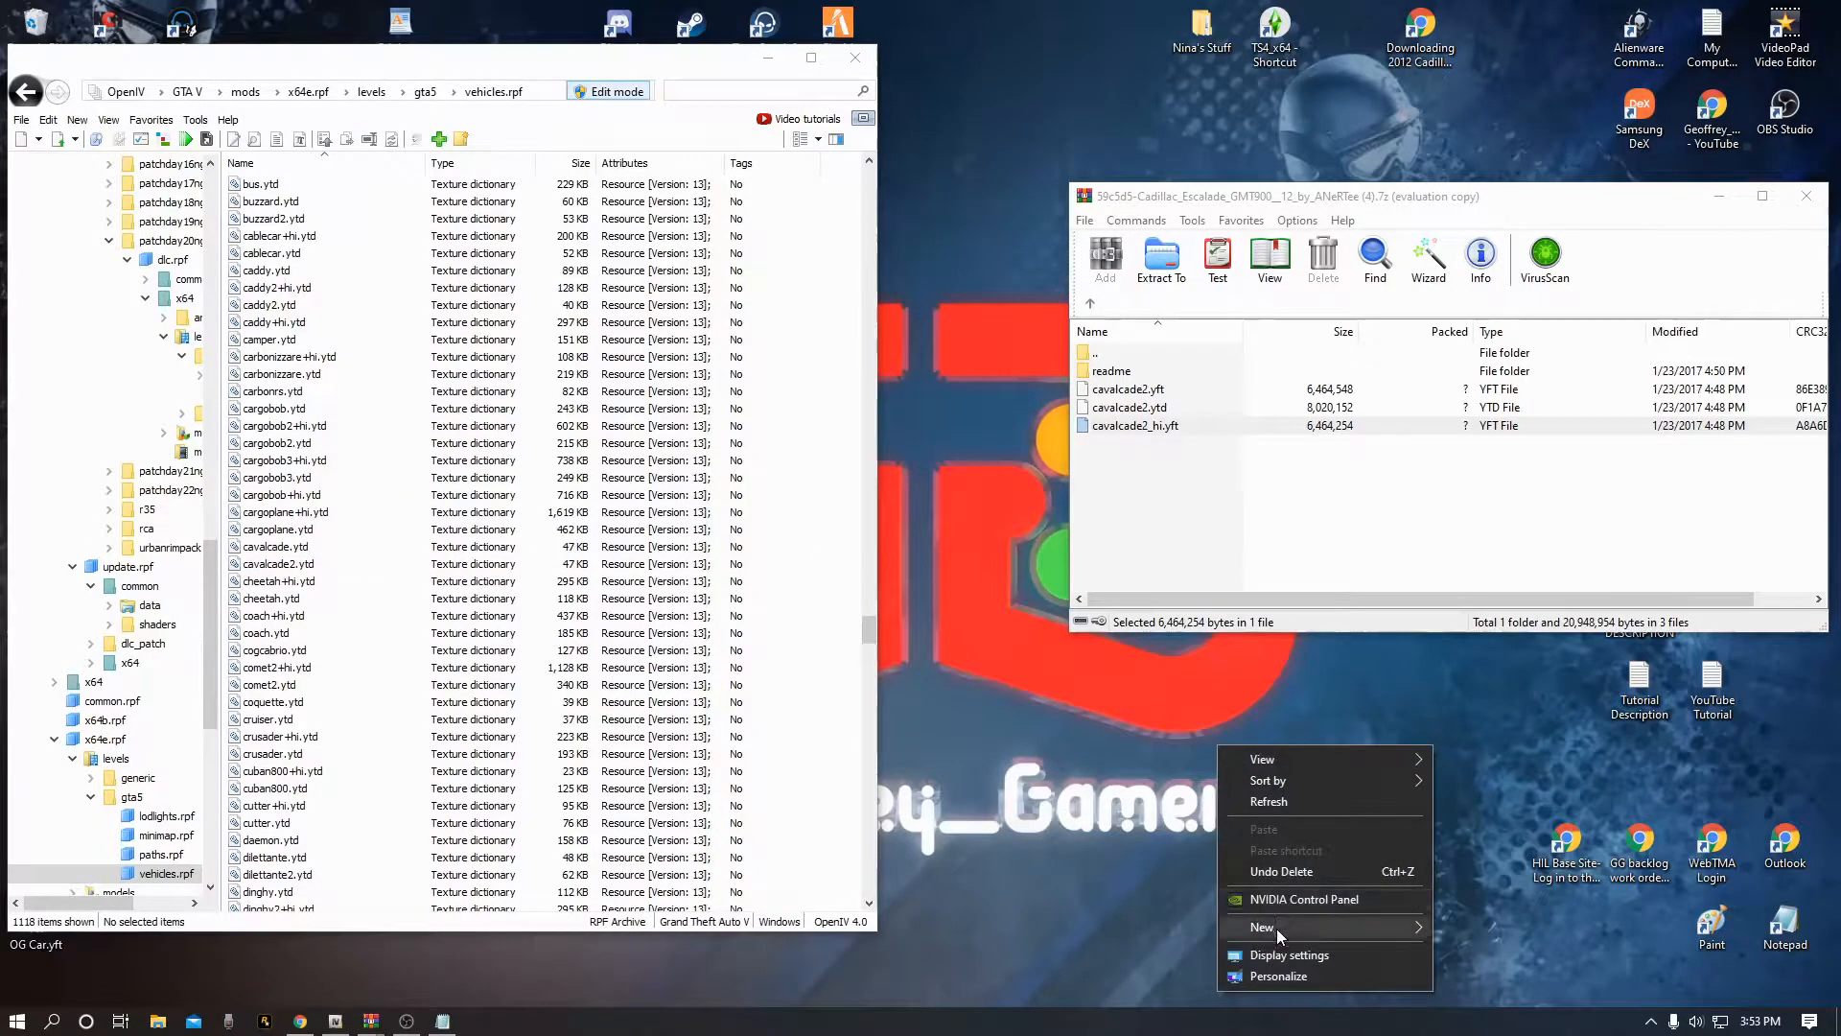
pyautogui.moveTo(1279, 928)
pyautogui.click(1483, 792)
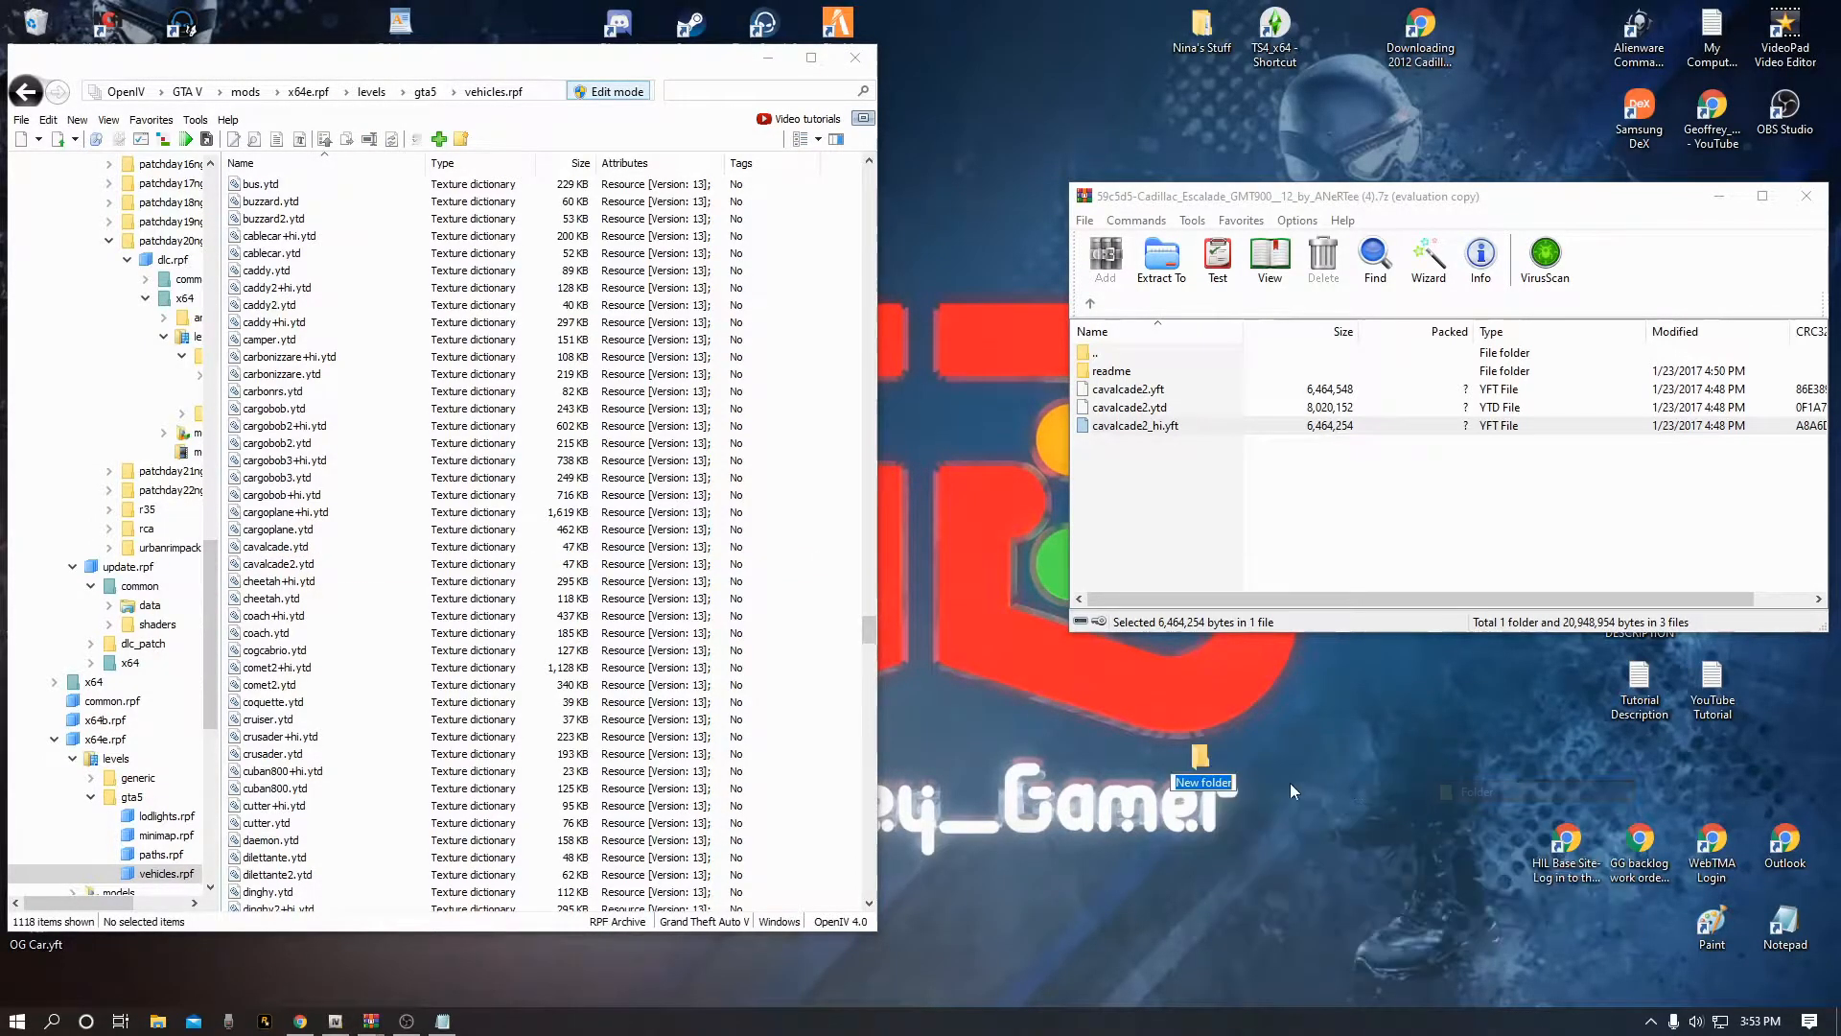
pyautogui.write('cavalcade2')
pyautogui.press('Return')
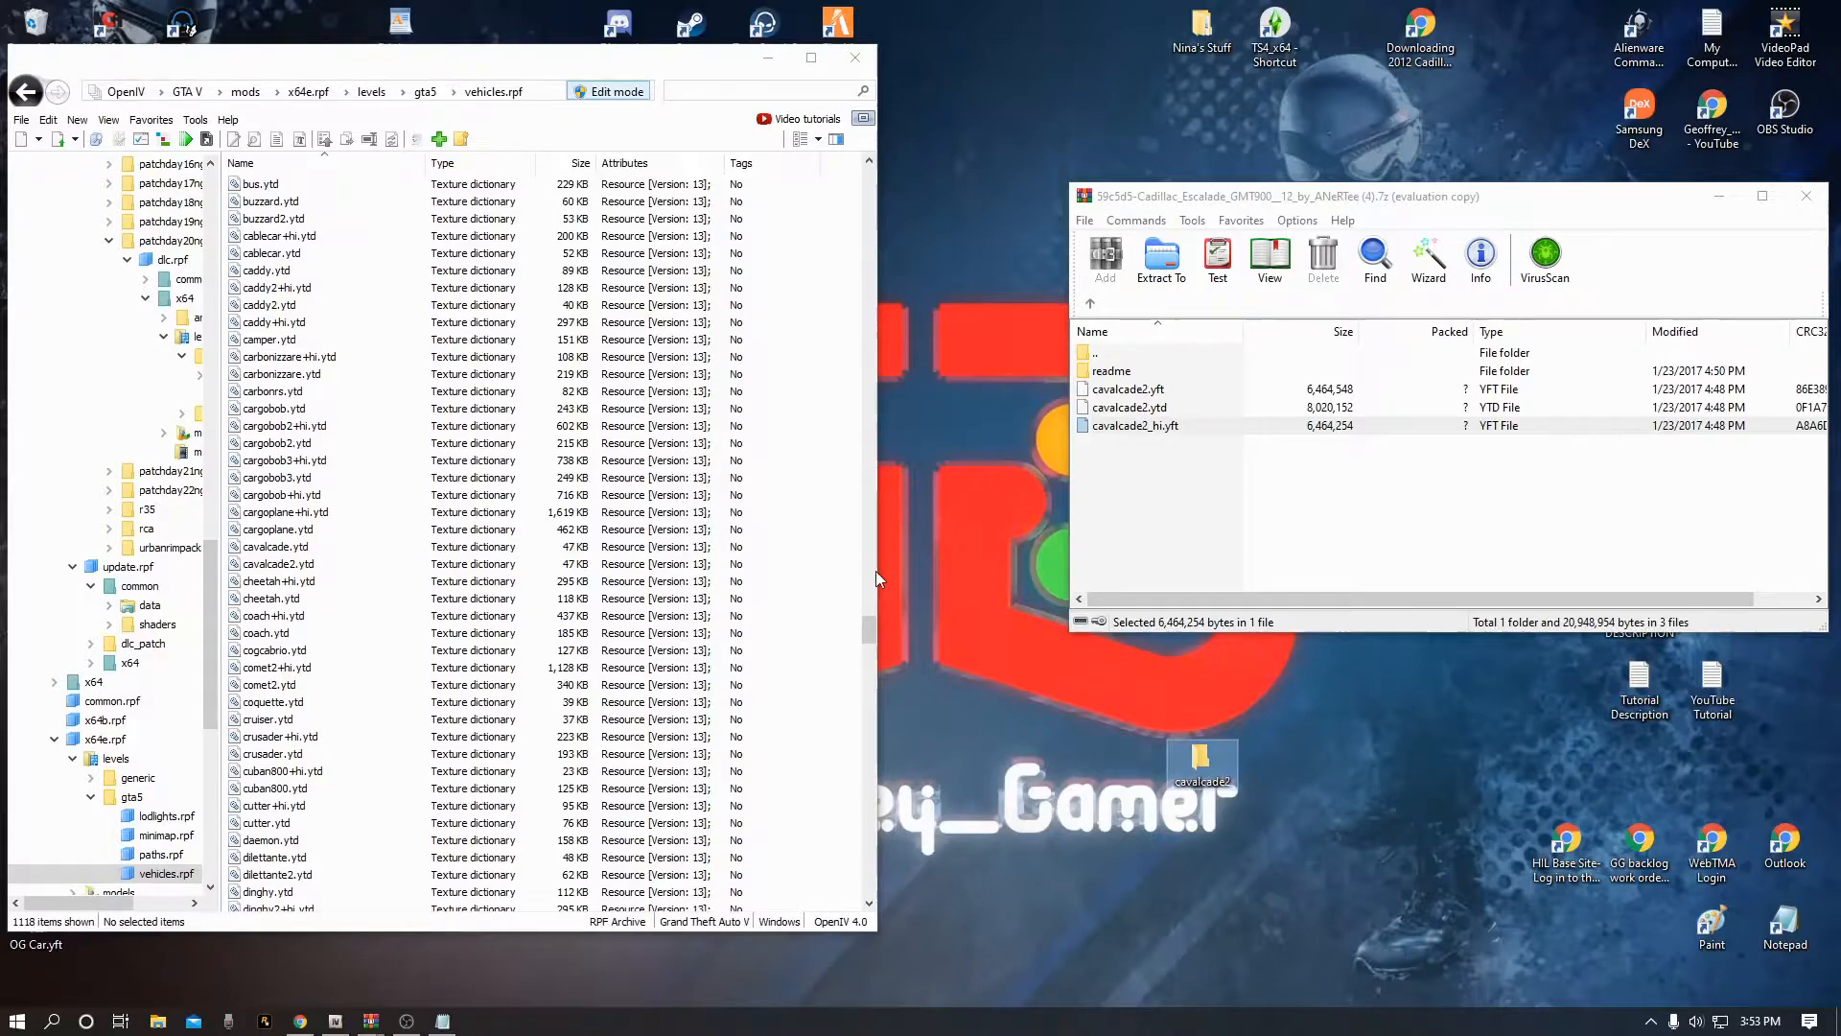
# Back up the original cavalcade2.ytd, cavalcade2.yft and cavalcade2_hi.yft to the desktop cavalcade2 folder, and check the folder's contents
pyautogui.moveTo(867, 635)
pyautogui.mouseDown()
pyautogui.moveTo(868, 391)
pyautogui.moveTo(868, 671)
pyautogui.moveTo(869, 625)
pyautogui.mouseUp()
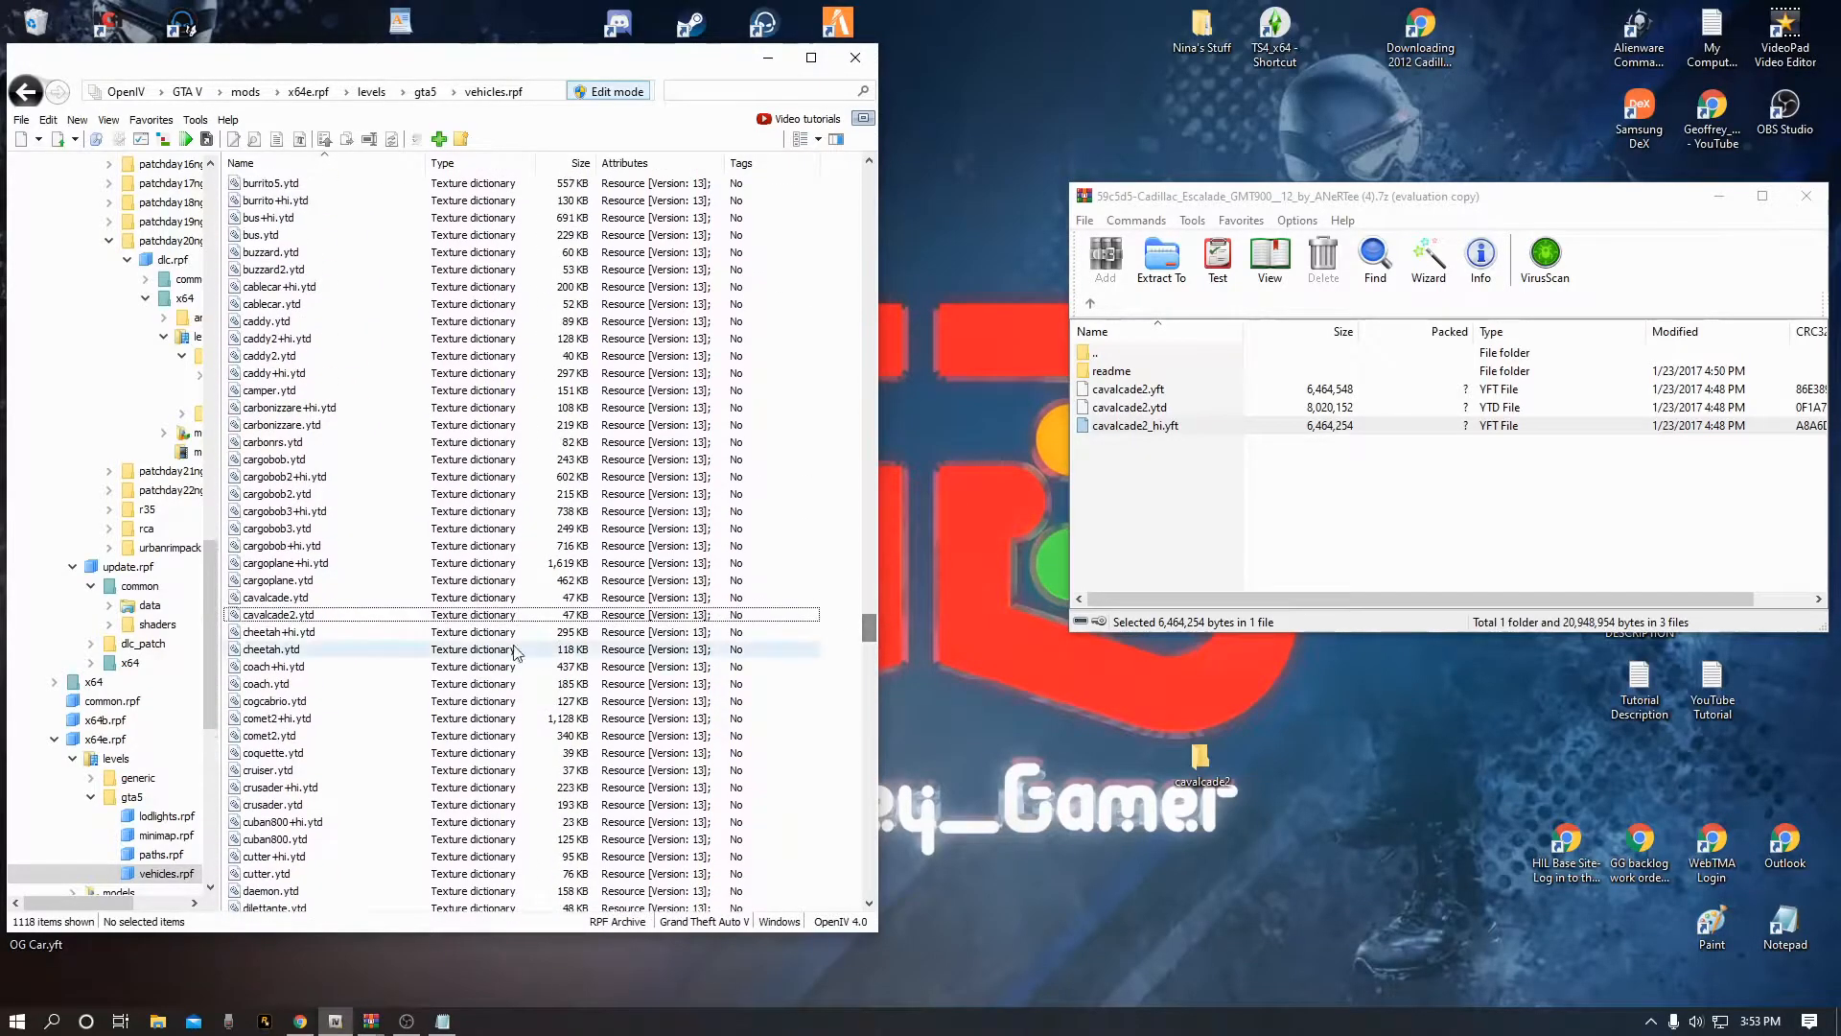
pyautogui.click(333, 617)
pyautogui.moveTo(866, 631); pyautogui.dragTo(844, 459)
pyautogui.moveTo(844, 433); pyautogui.dragTo(859, 276)
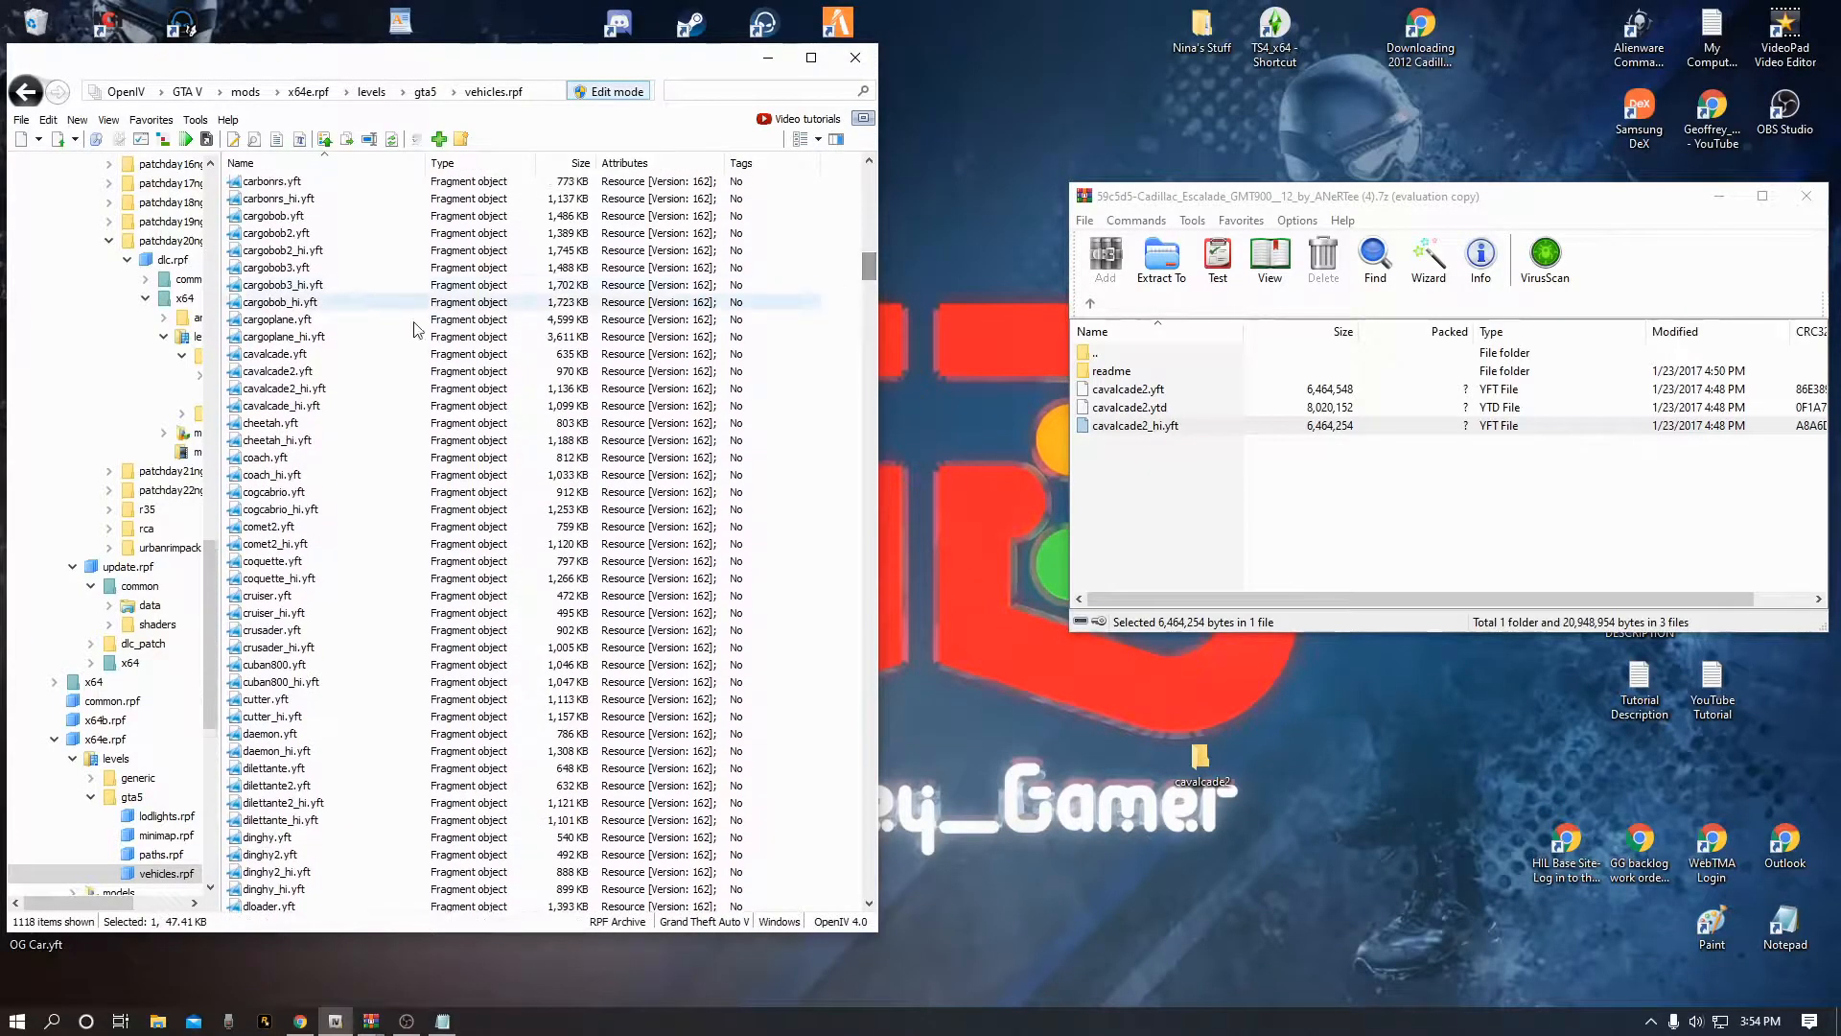
pyautogui.keyDown('ctrl'); pyautogui.click(293, 372); pyautogui.keyUp('ctrl')
pyautogui.keyDown('ctrl'); pyautogui.click(292, 390); pyautogui.keyUp('ctrl')
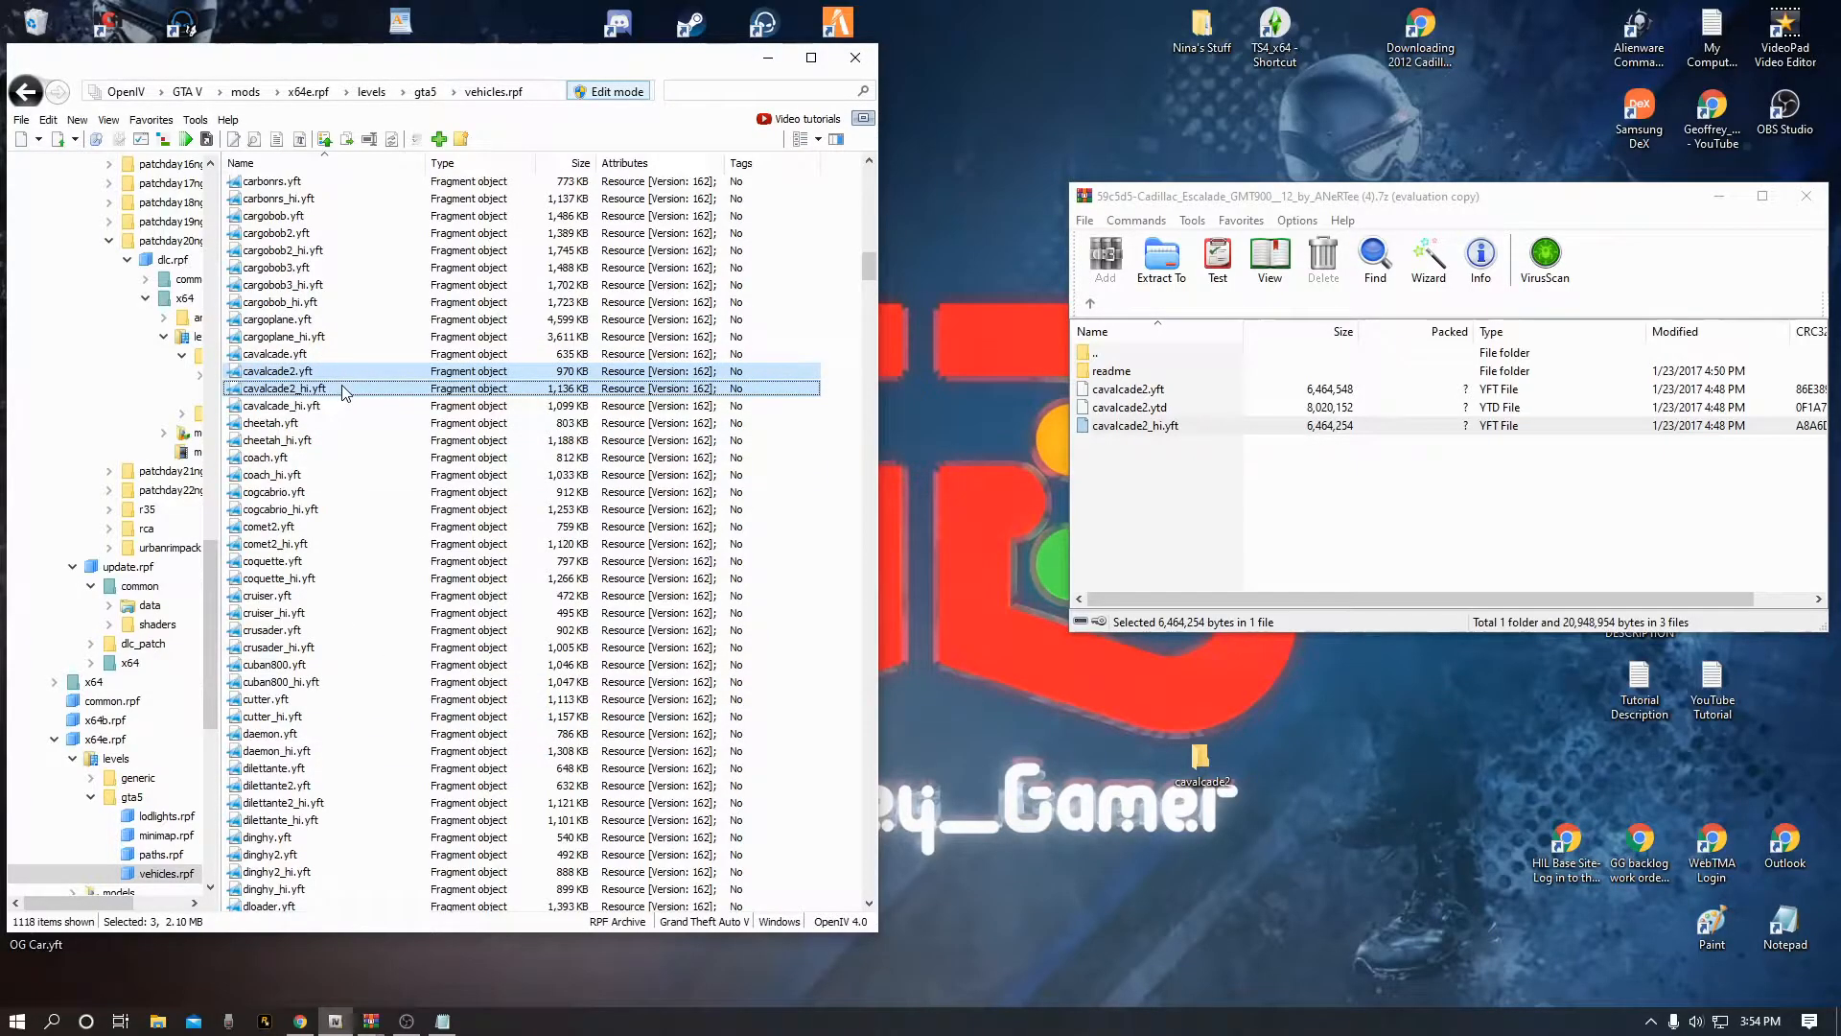
pyautogui.moveTo(527, 482); pyautogui.dragTo(1206, 778)
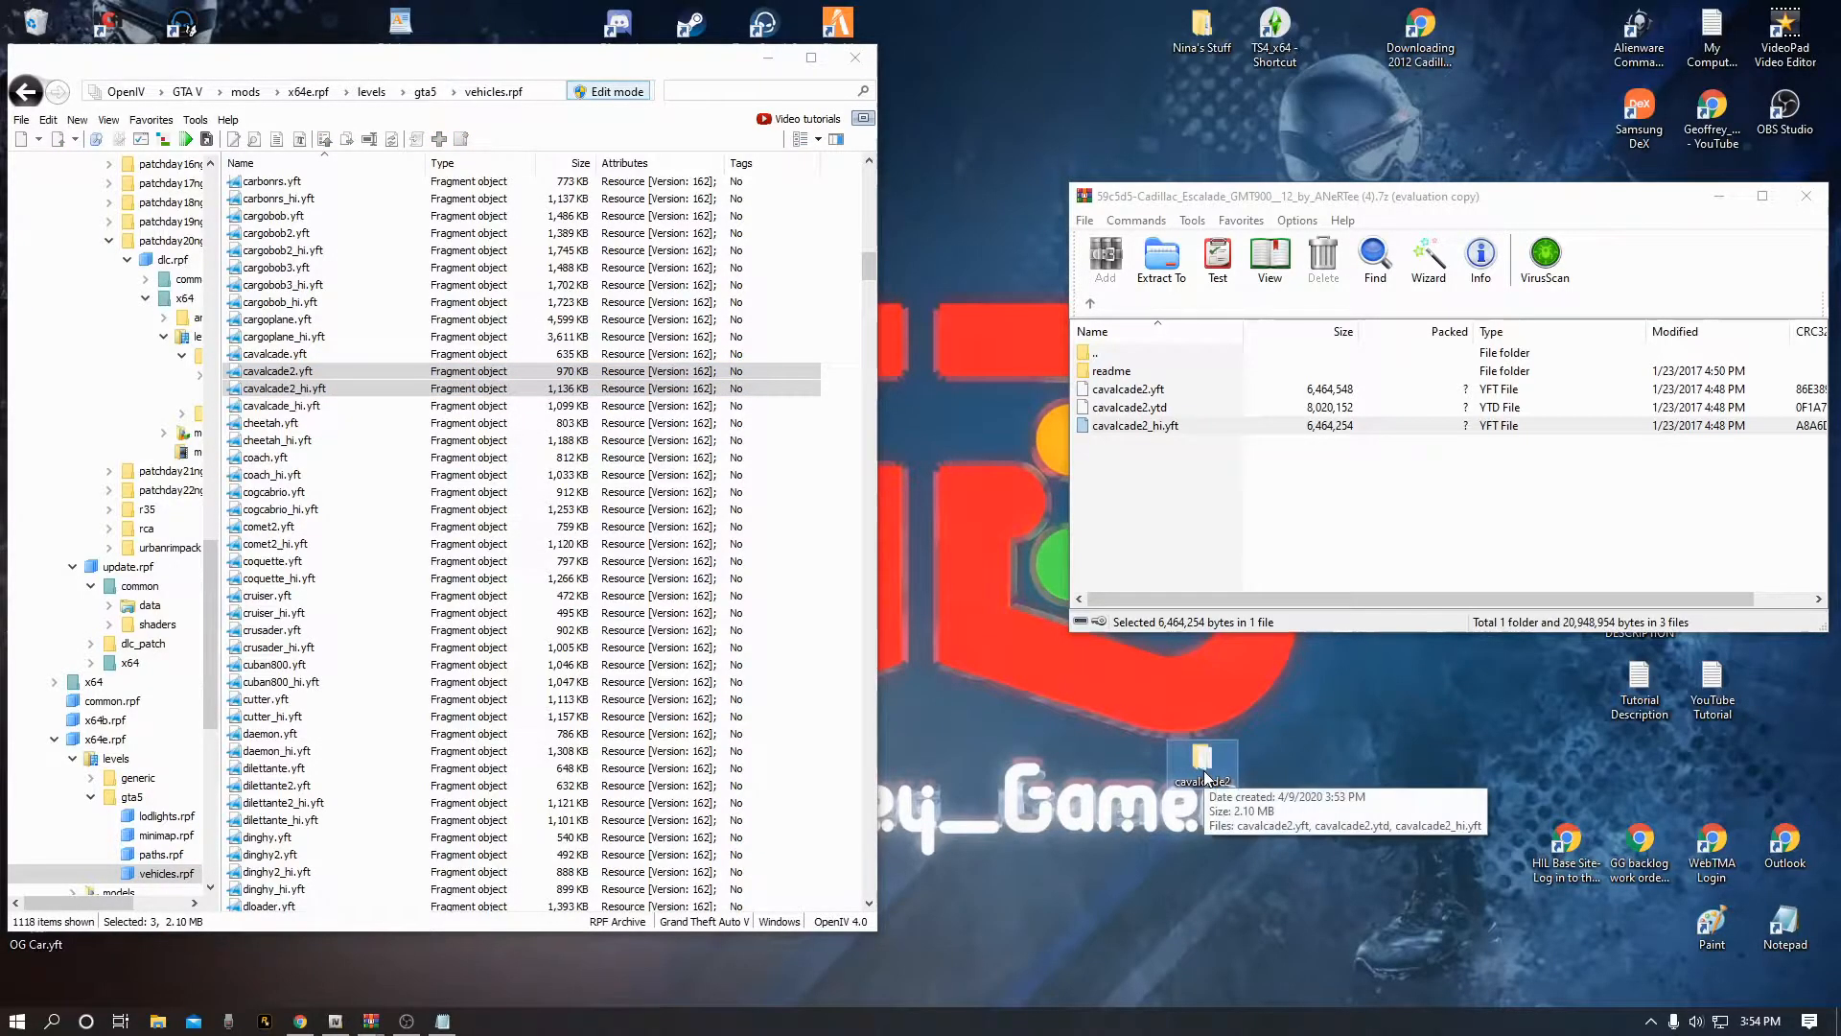
pyautogui.doubleClick(1204, 769)
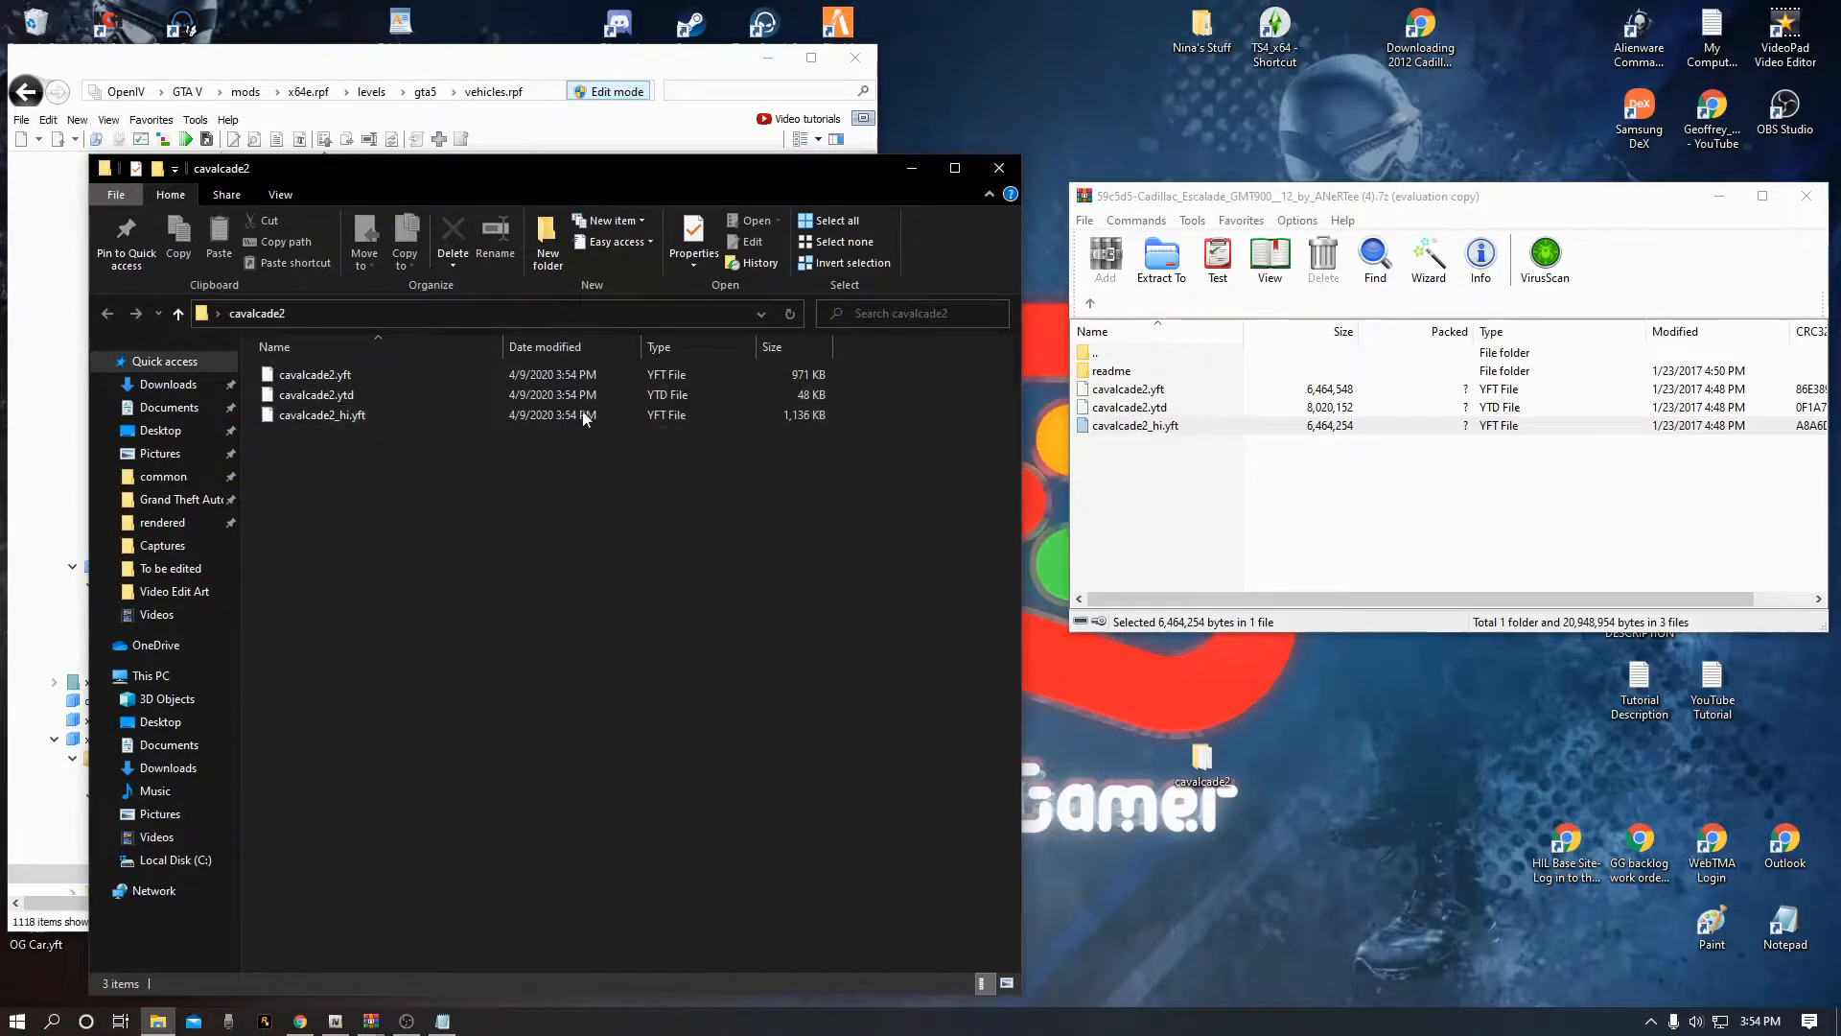
pyautogui.click(998, 168)
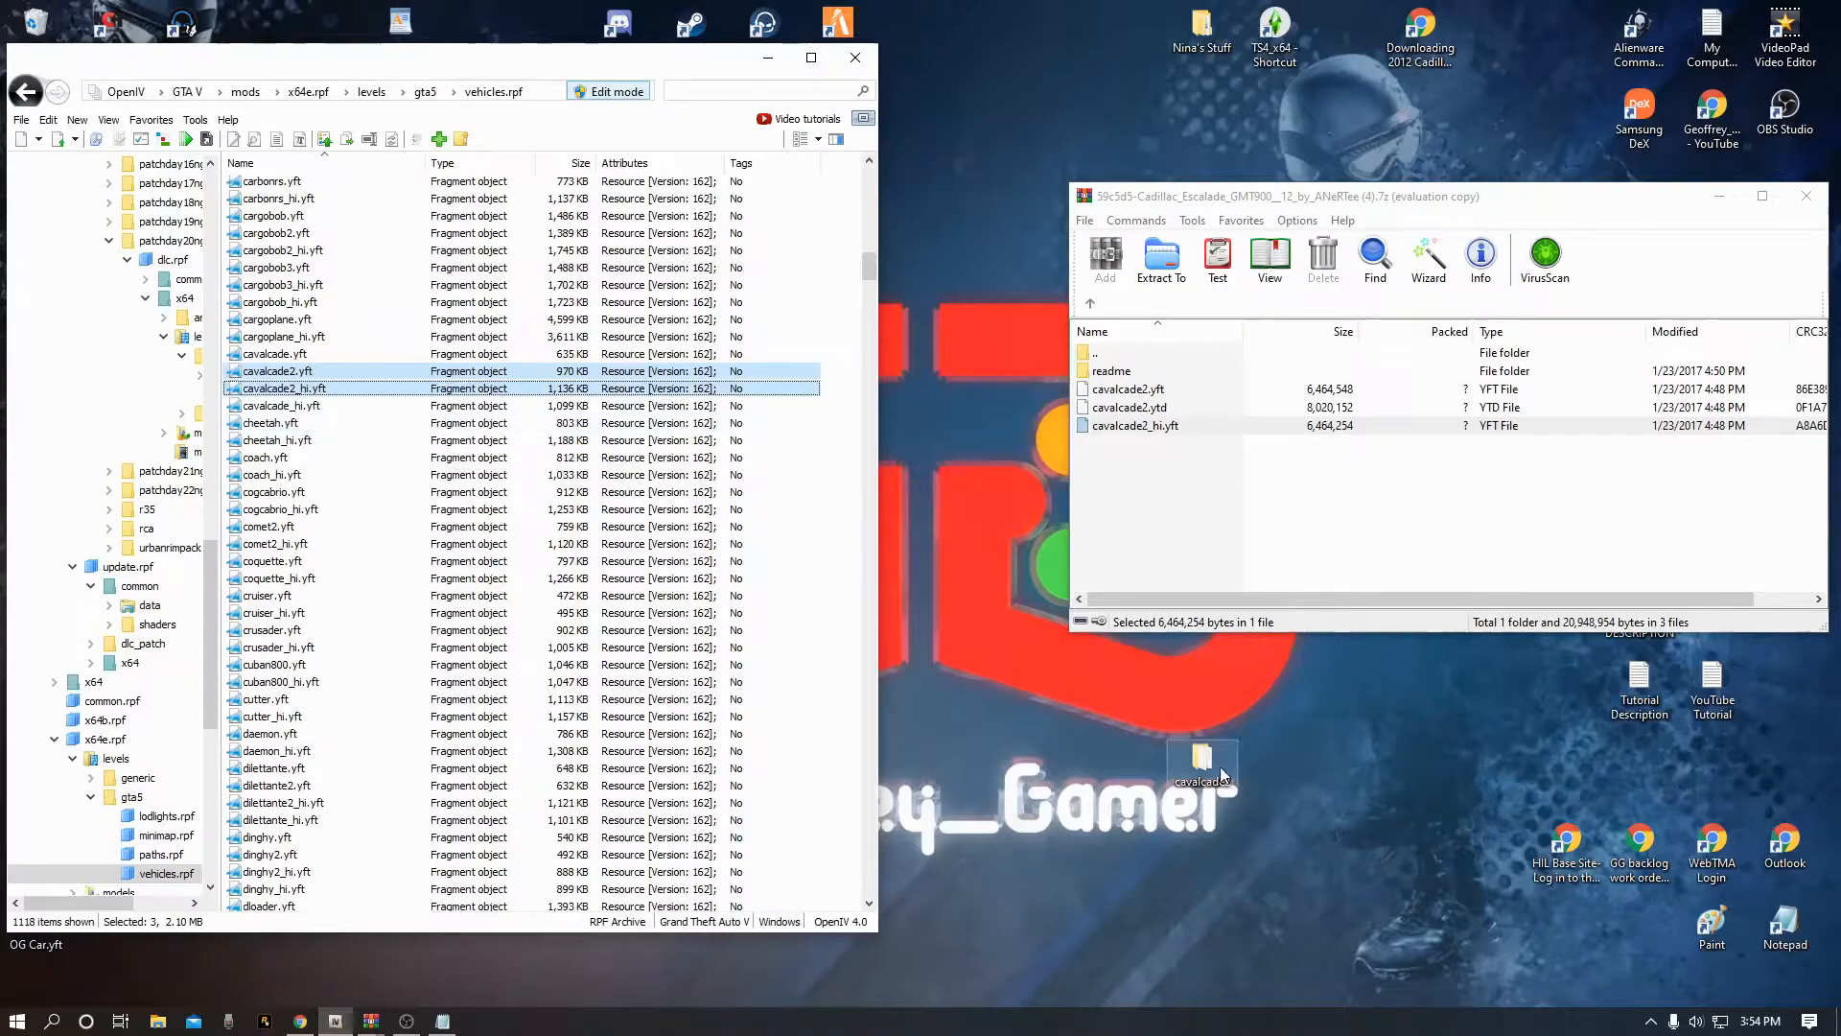
# Look through the backups in the desktop OG Car.yft folder, including its dominator folder, and close the window
pyautogui.moveTo(457, 58); pyautogui.dragTo(599, 60)
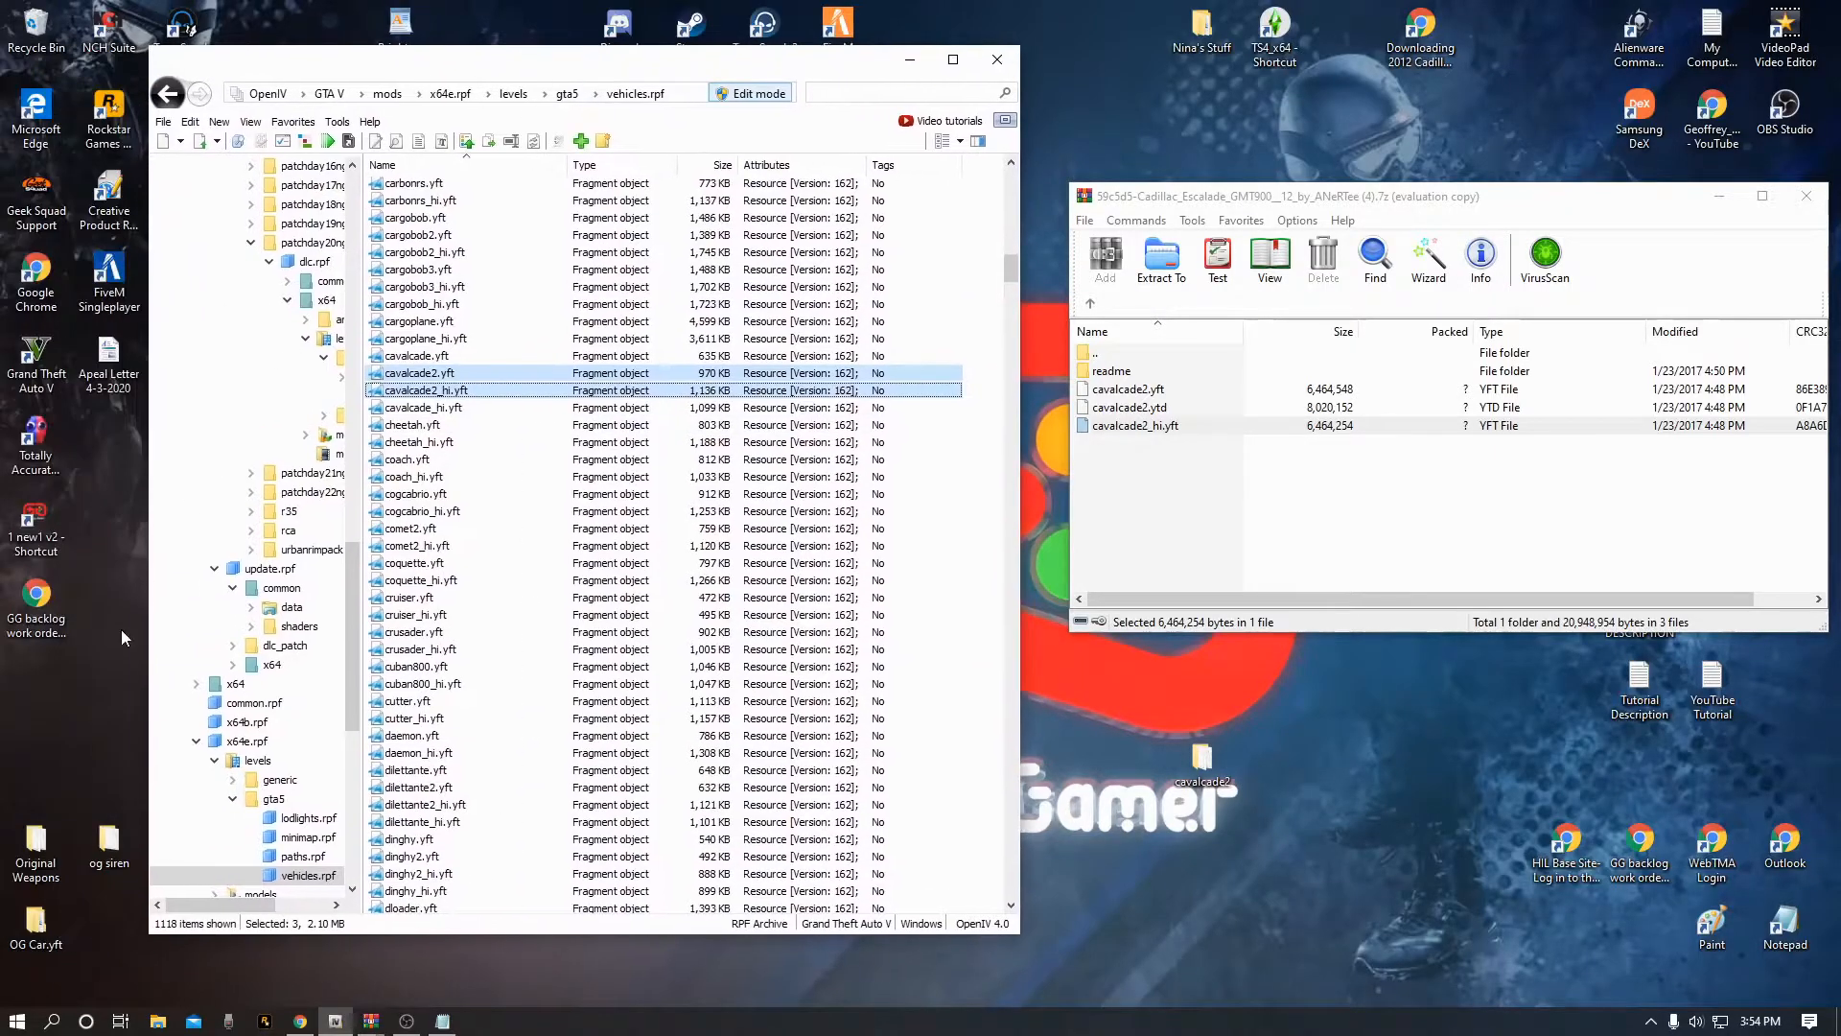
pyautogui.doubleClick(36, 925)
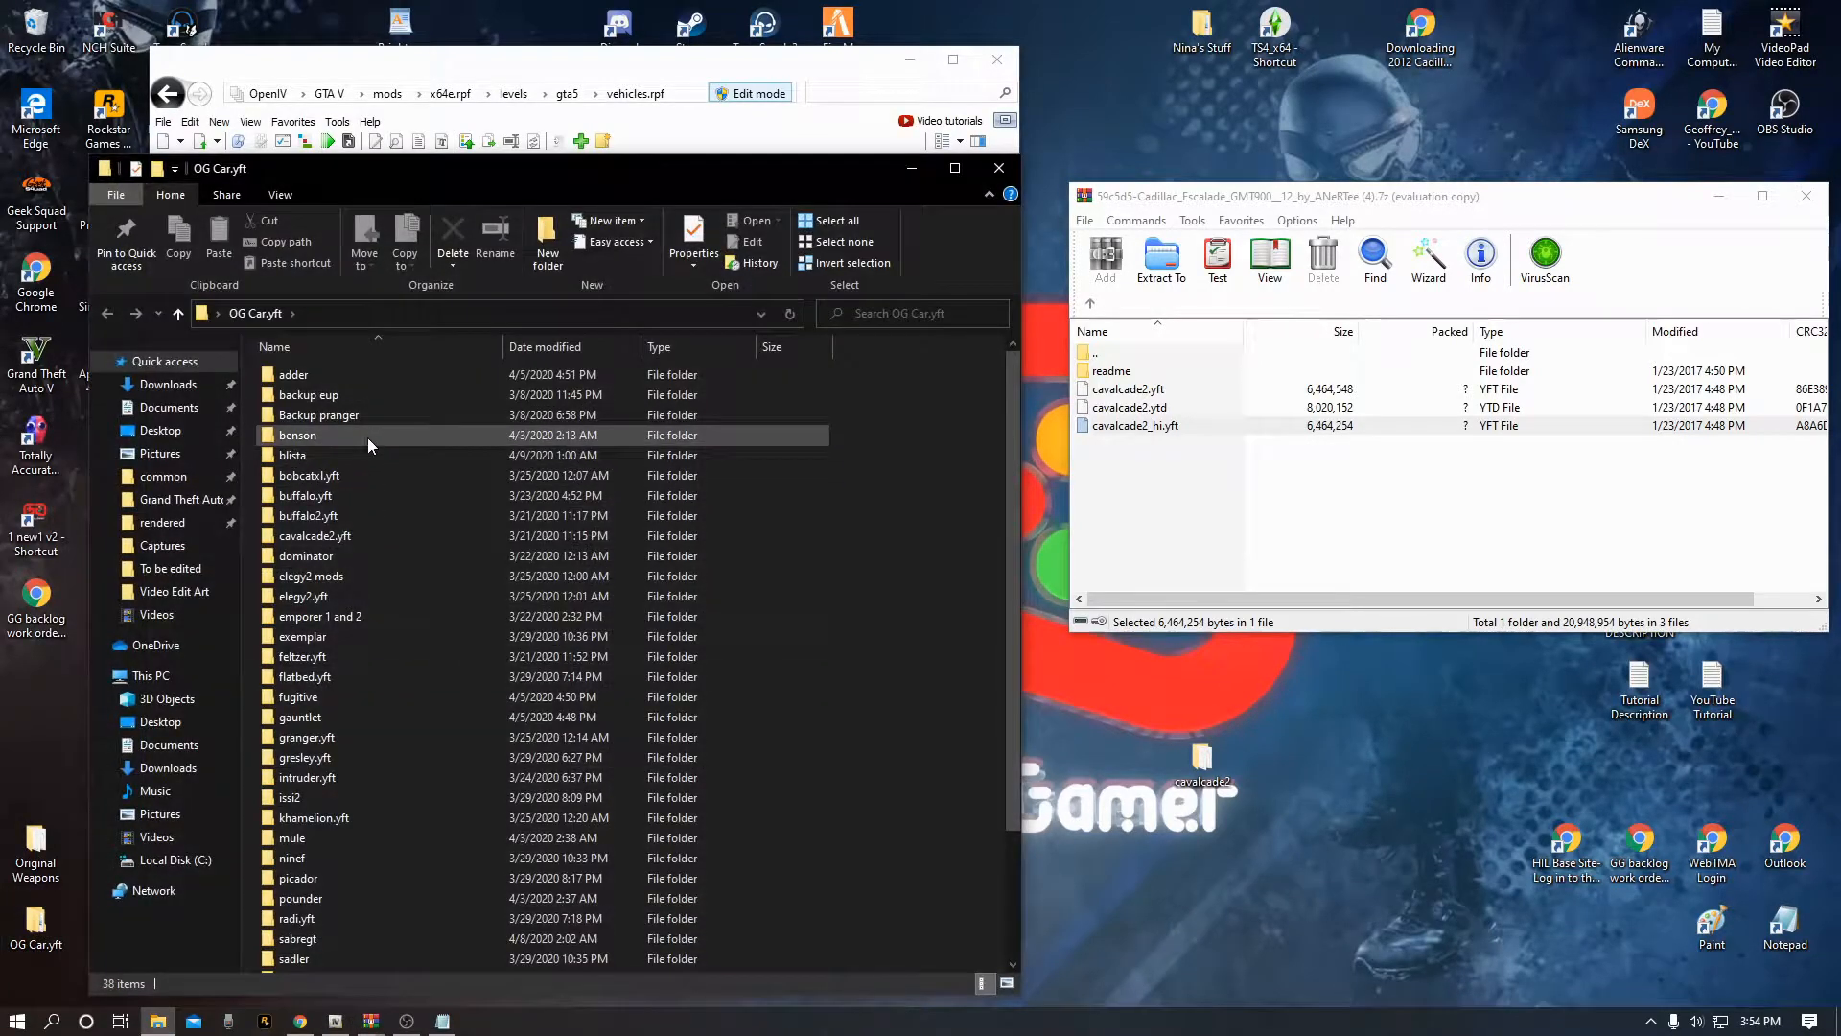
pyautogui.scroll(3, 374, 803)
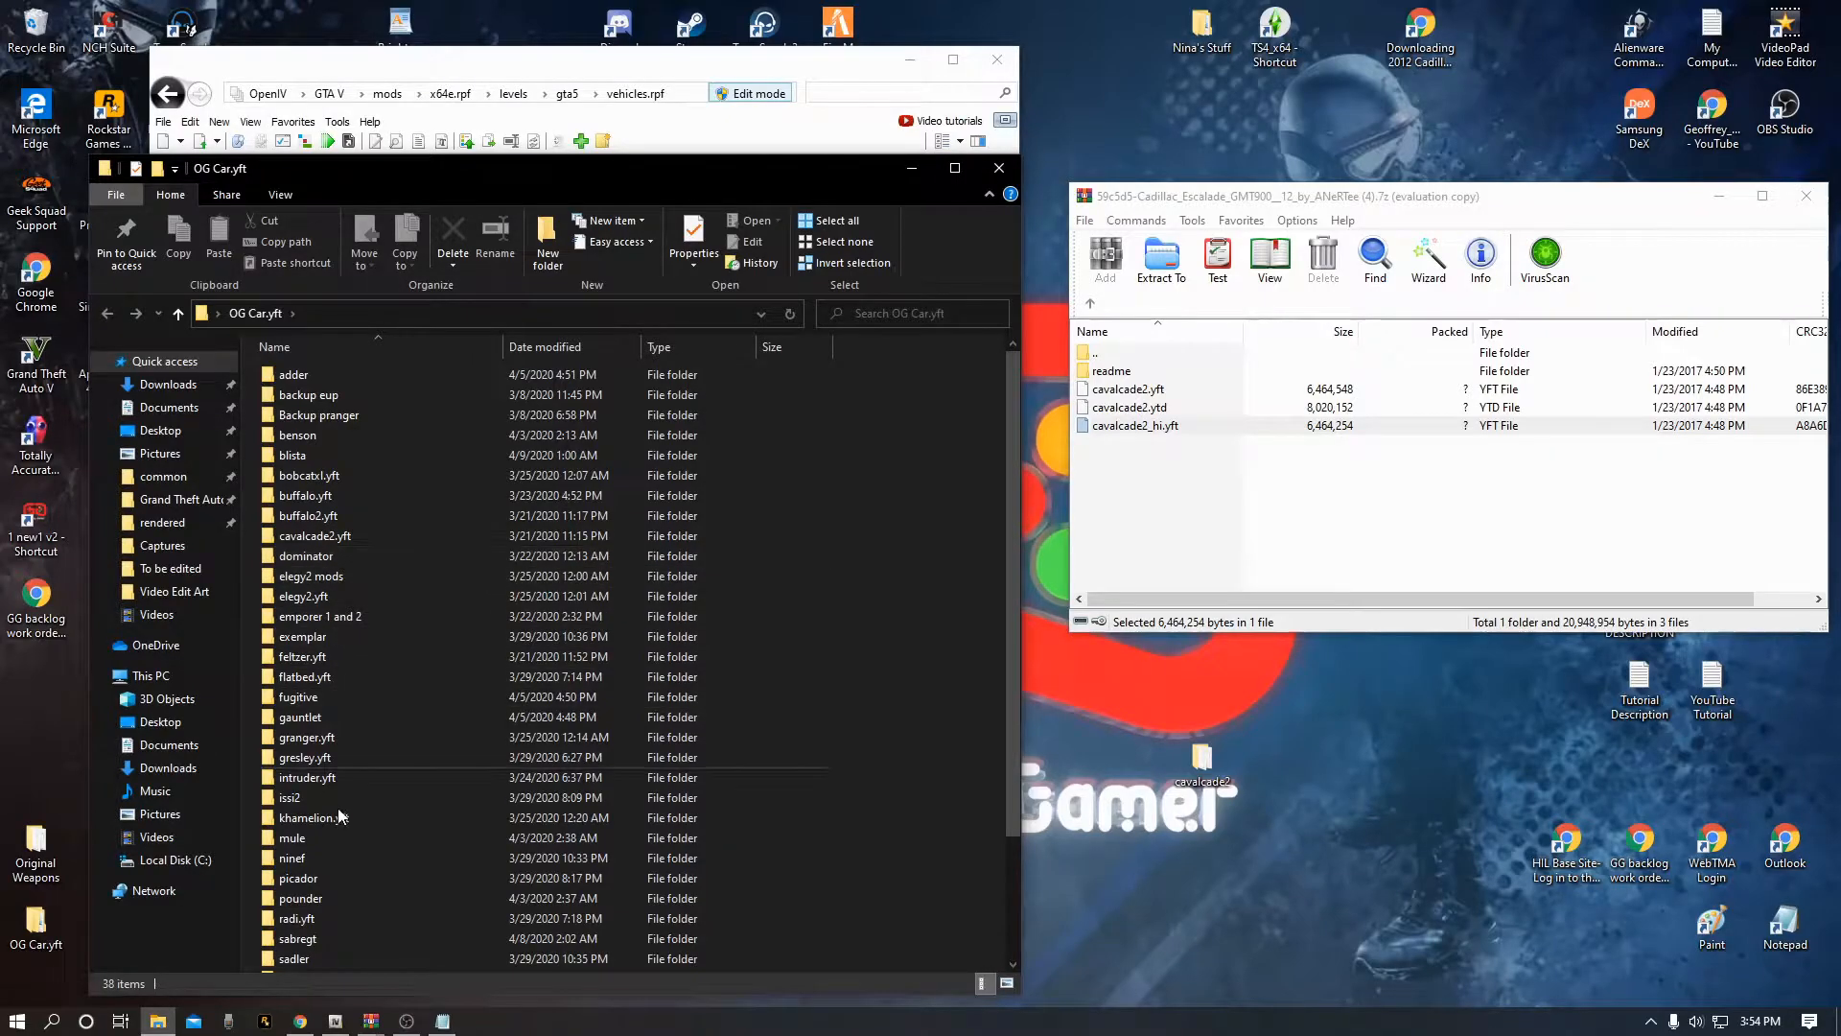
pyautogui.doubleClick(311, 556)
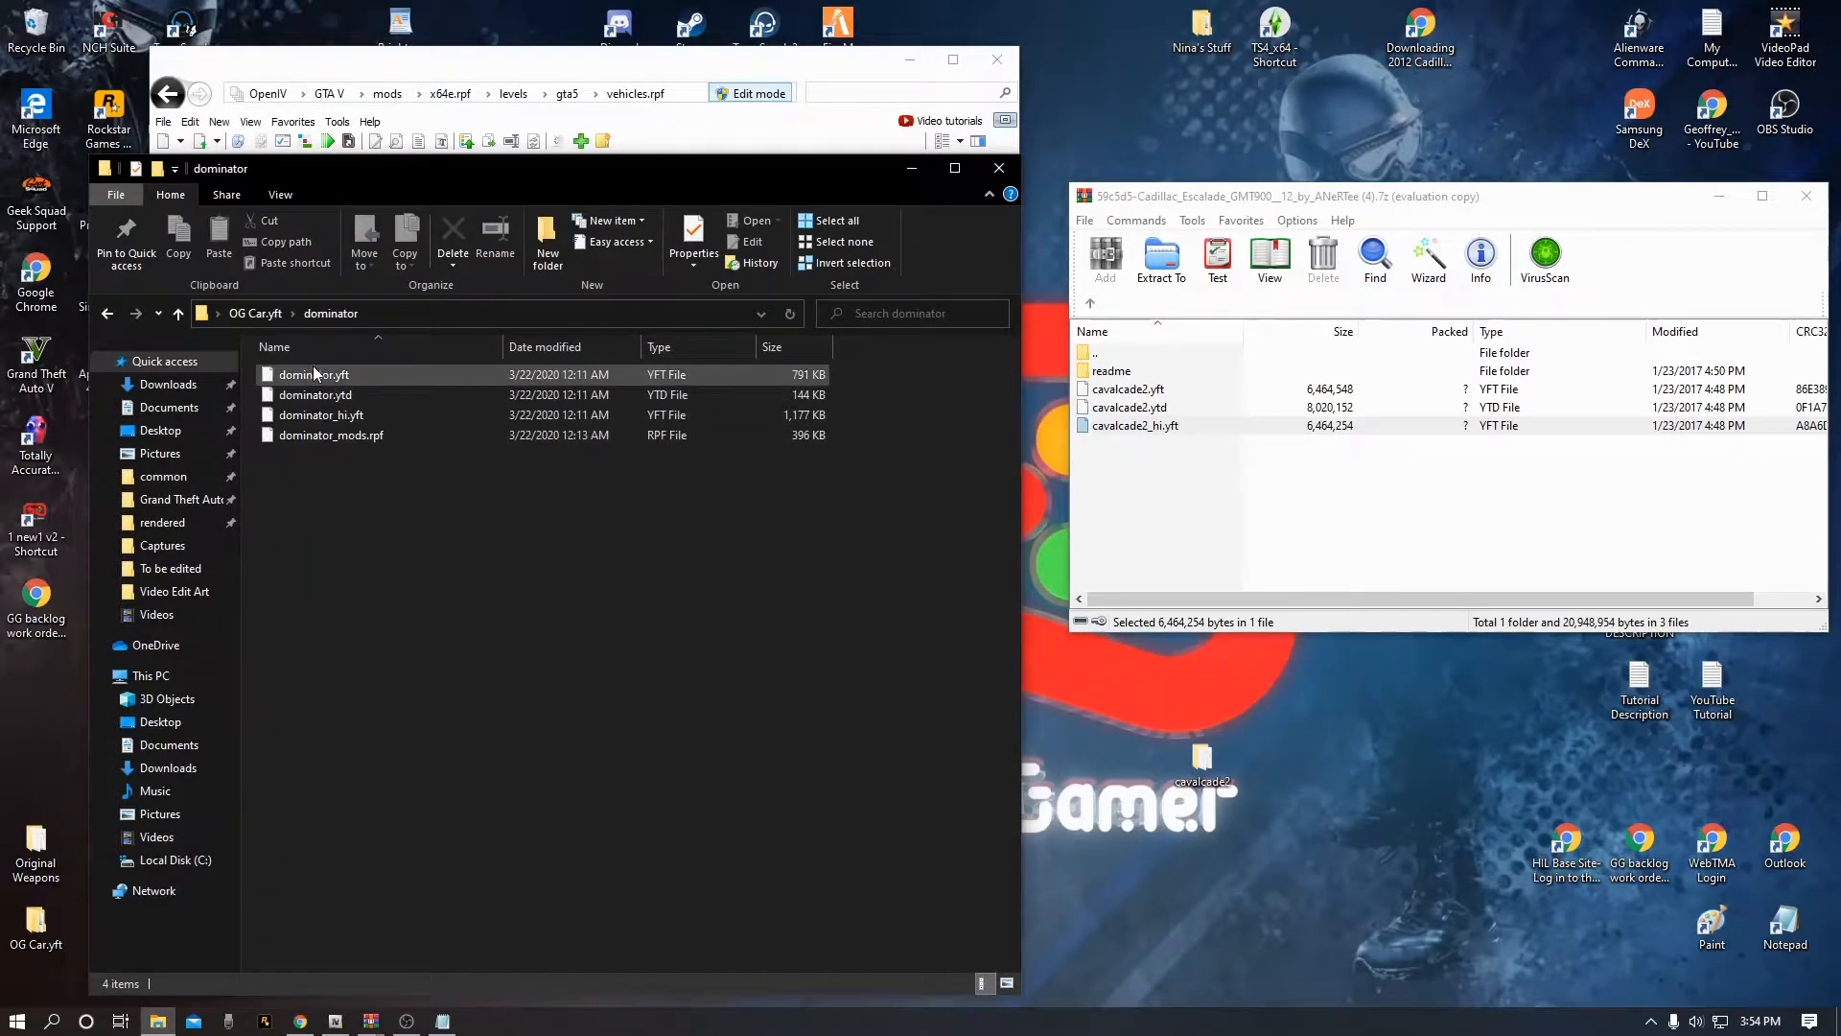
pyautogui.click(997, 170)
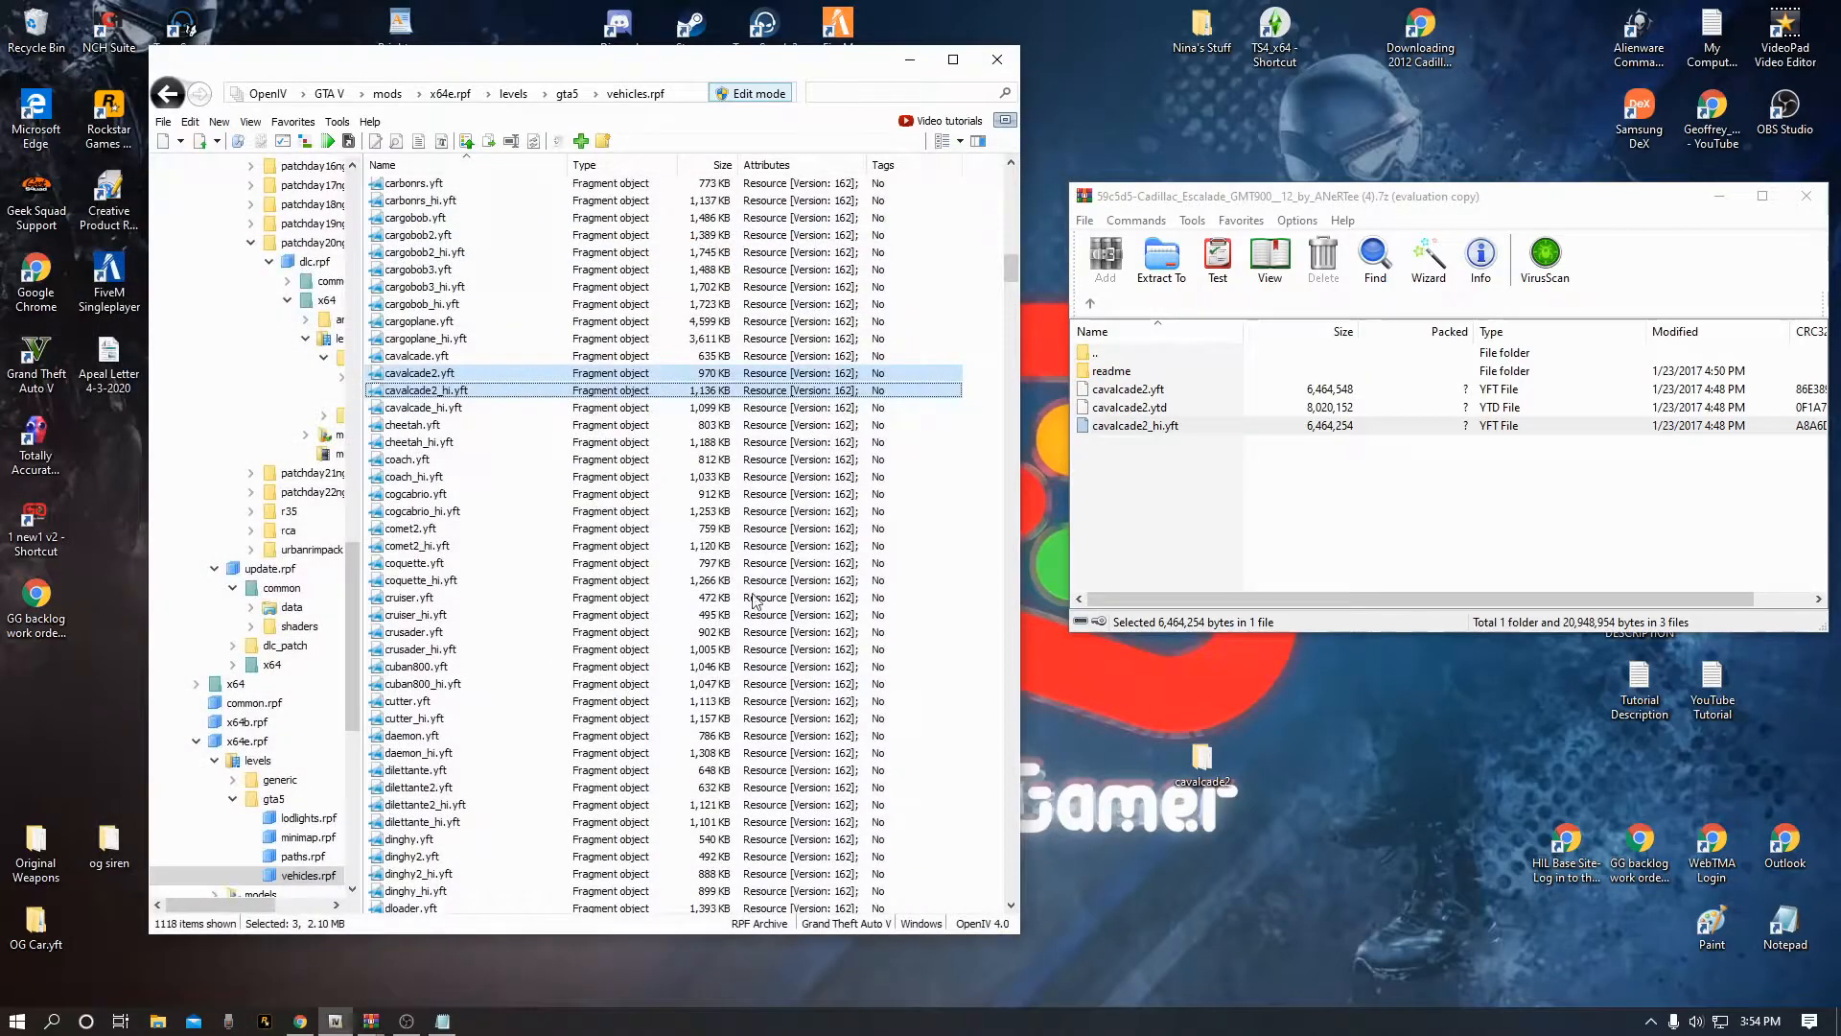
pyautogui.click(293, 122)
pyautogui.click(316, 147)
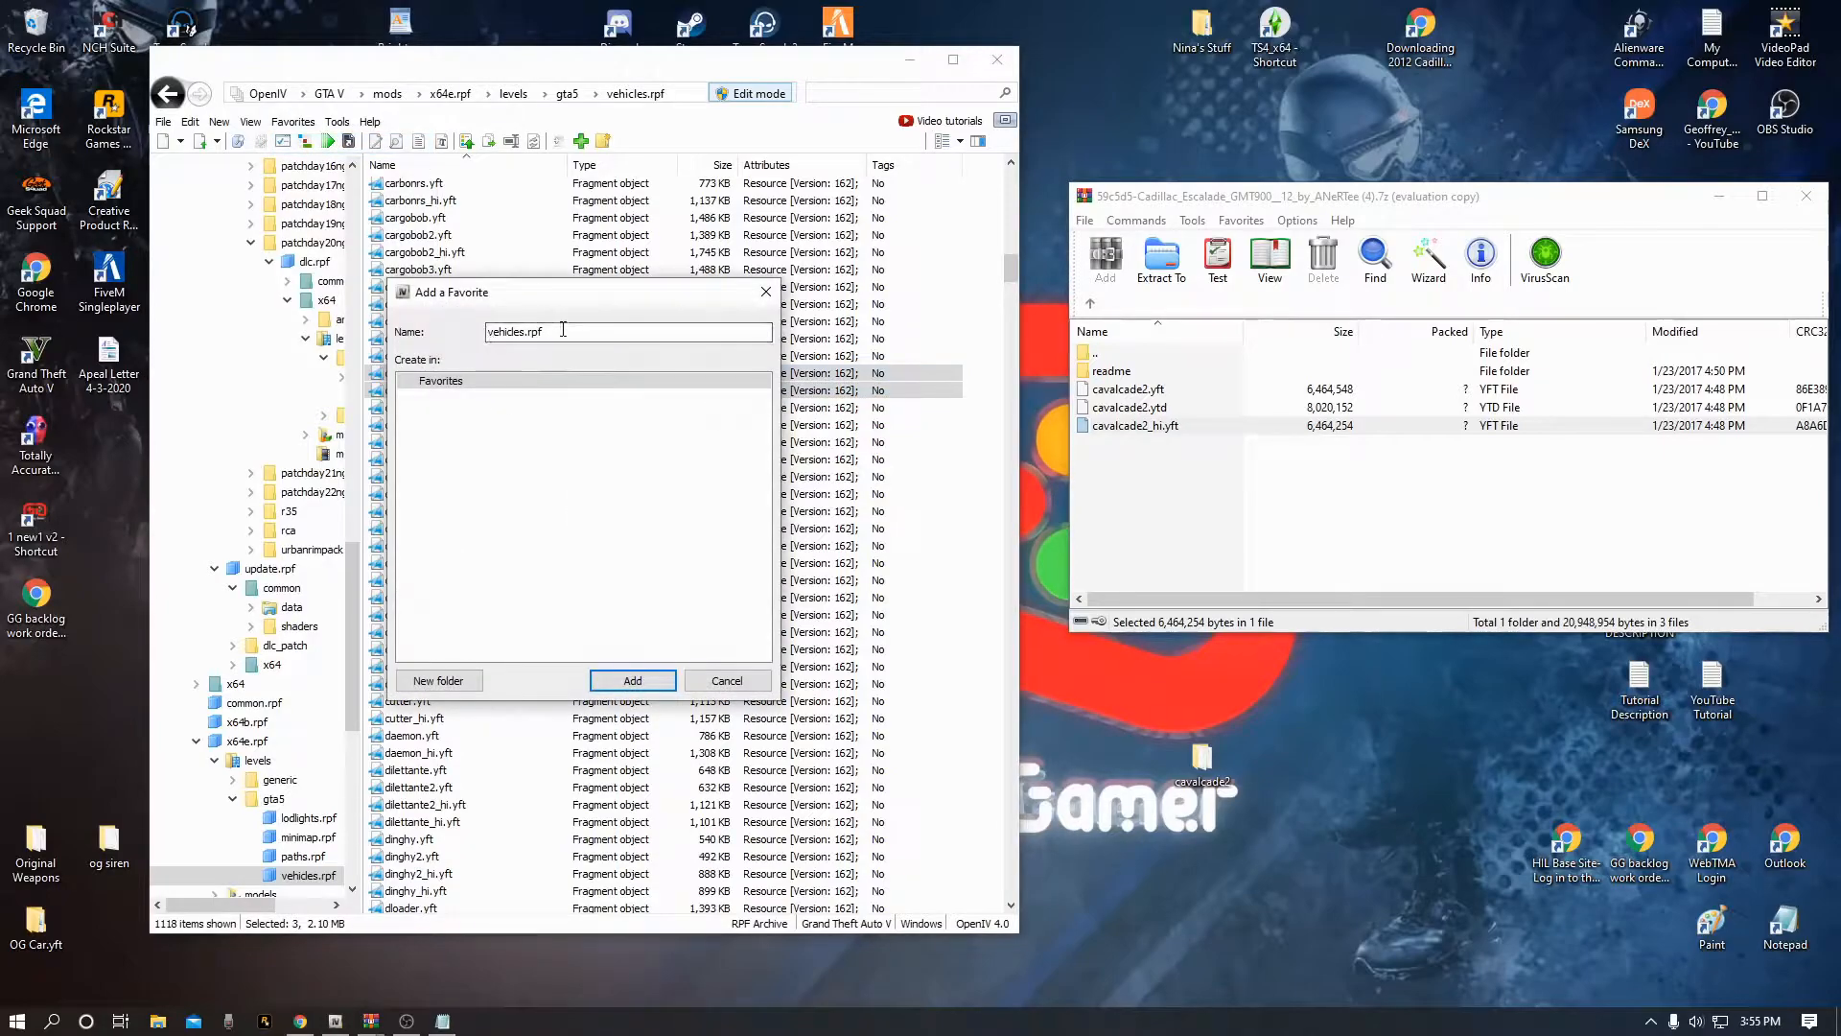
pyautogui.click(717, 683)
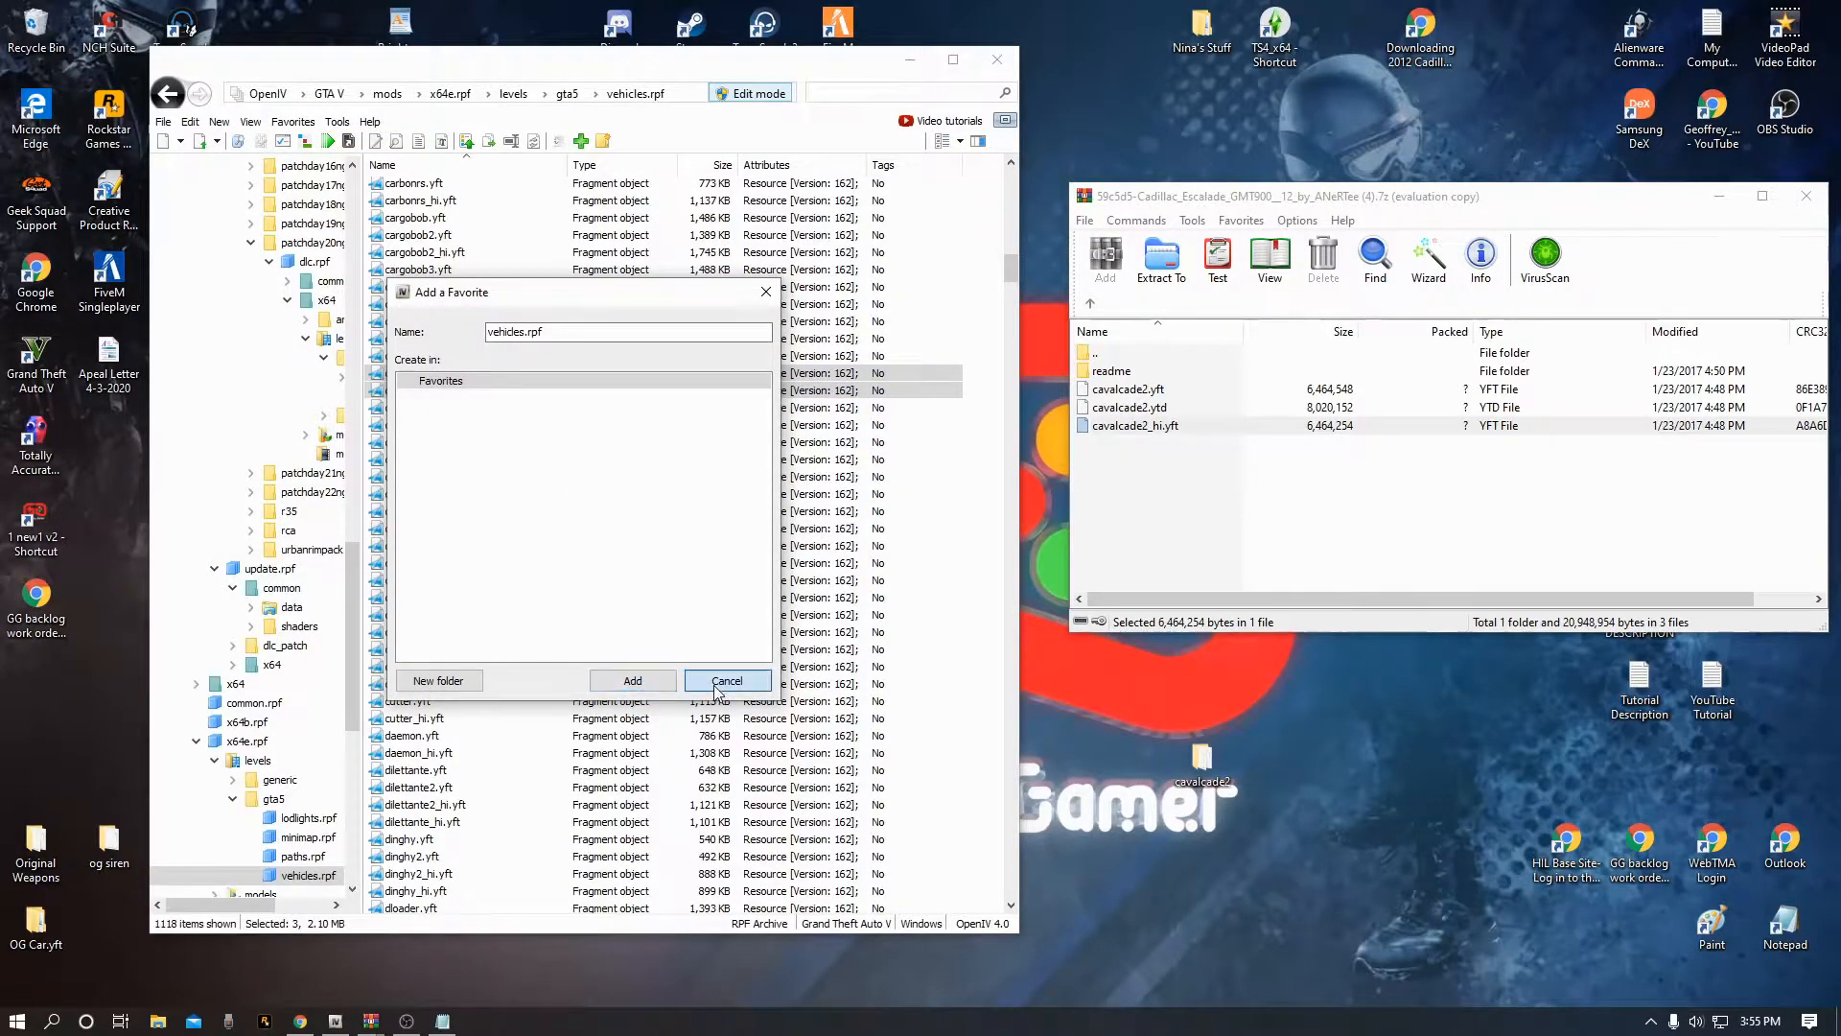
pyautogui.click(292, 122)
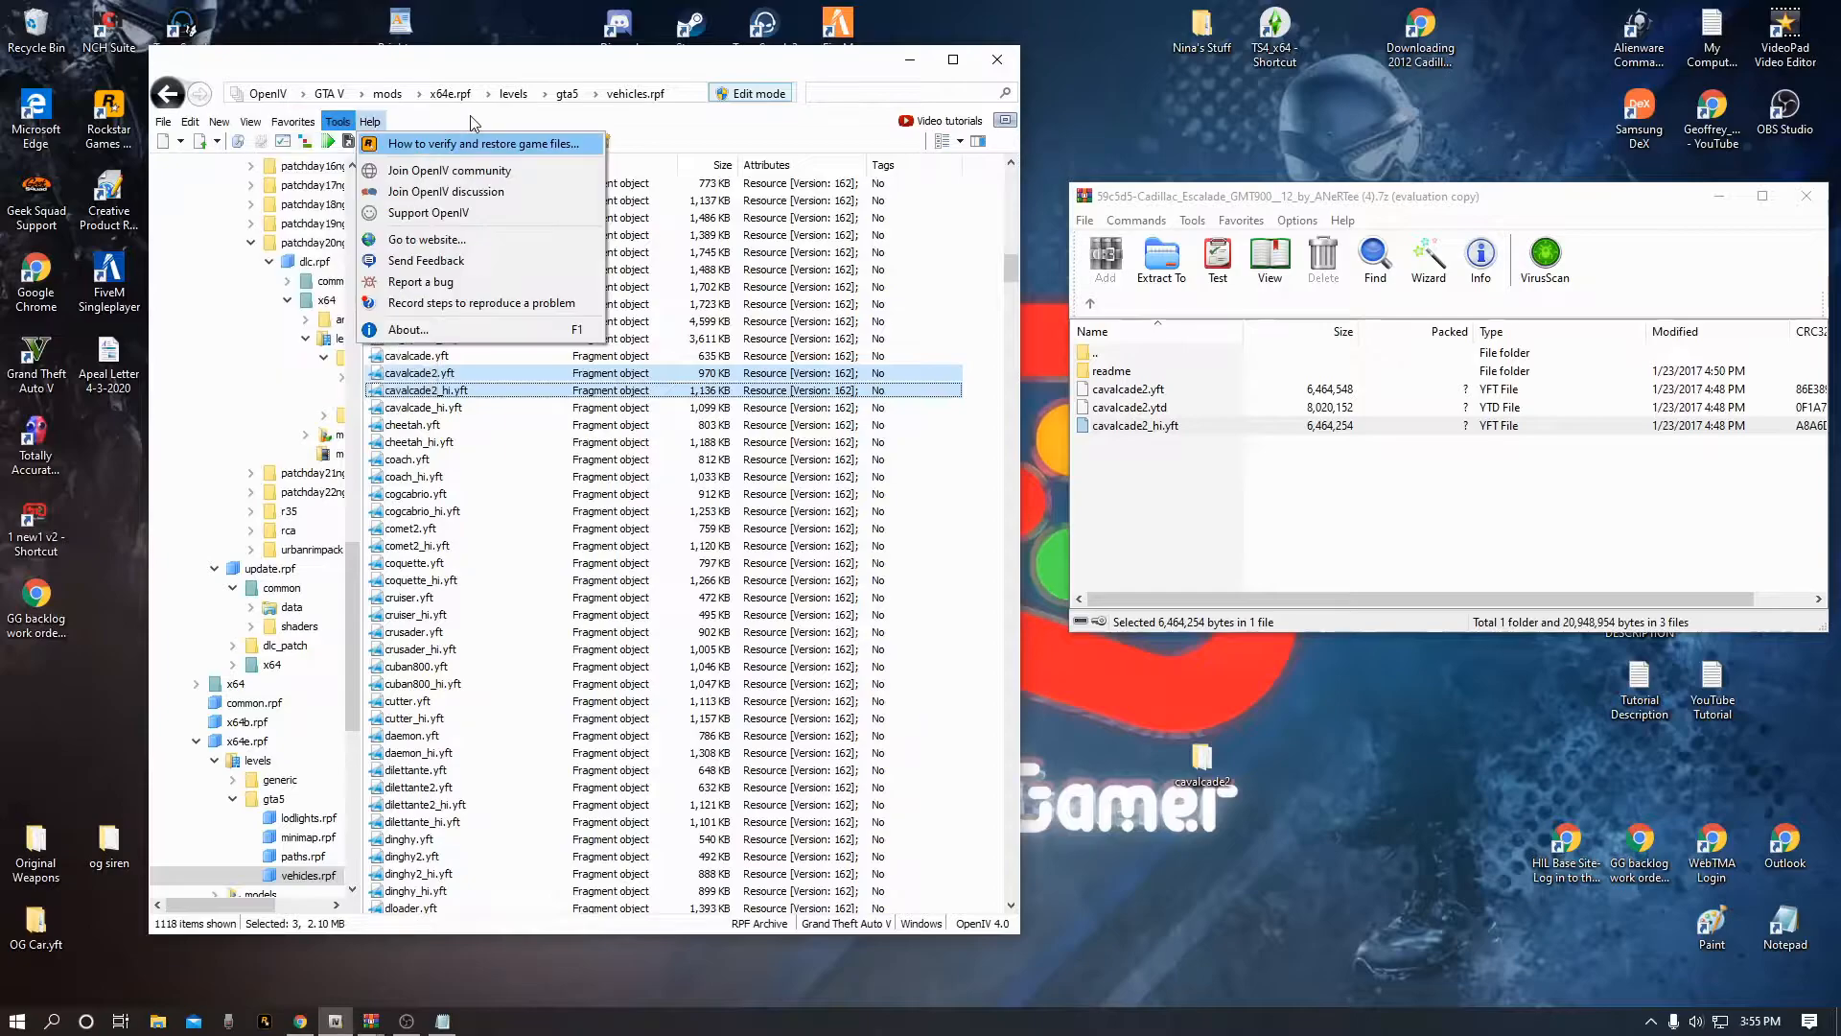
pyautogui.click(628, 65)
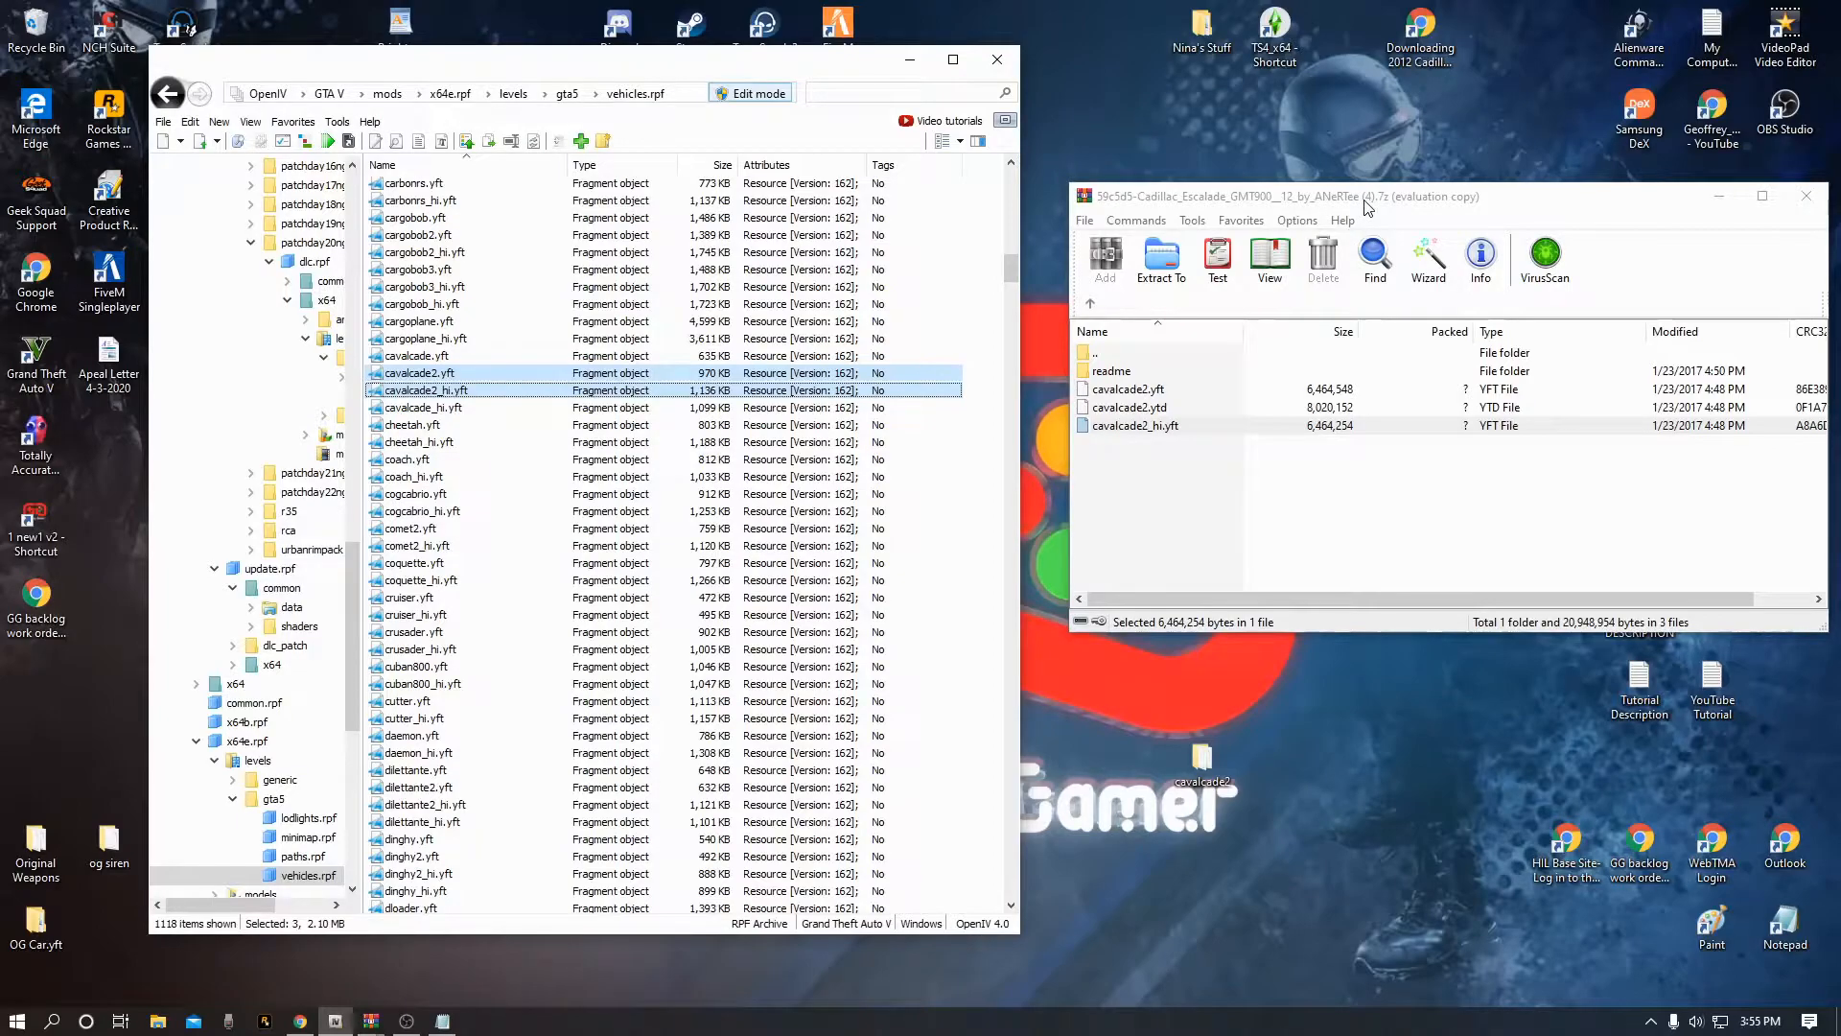
# Replace the originals in vehicles.rpf with cavalcade2.yft, cavalcade2.ytd and cavalcade2_hi.yft from the mod archive
pyautogui.click(998, 433)
pyautogui.click(1189, 475)
pyautogui.moveTo(1137, 427); pyautogui.dragTo(983, 380)
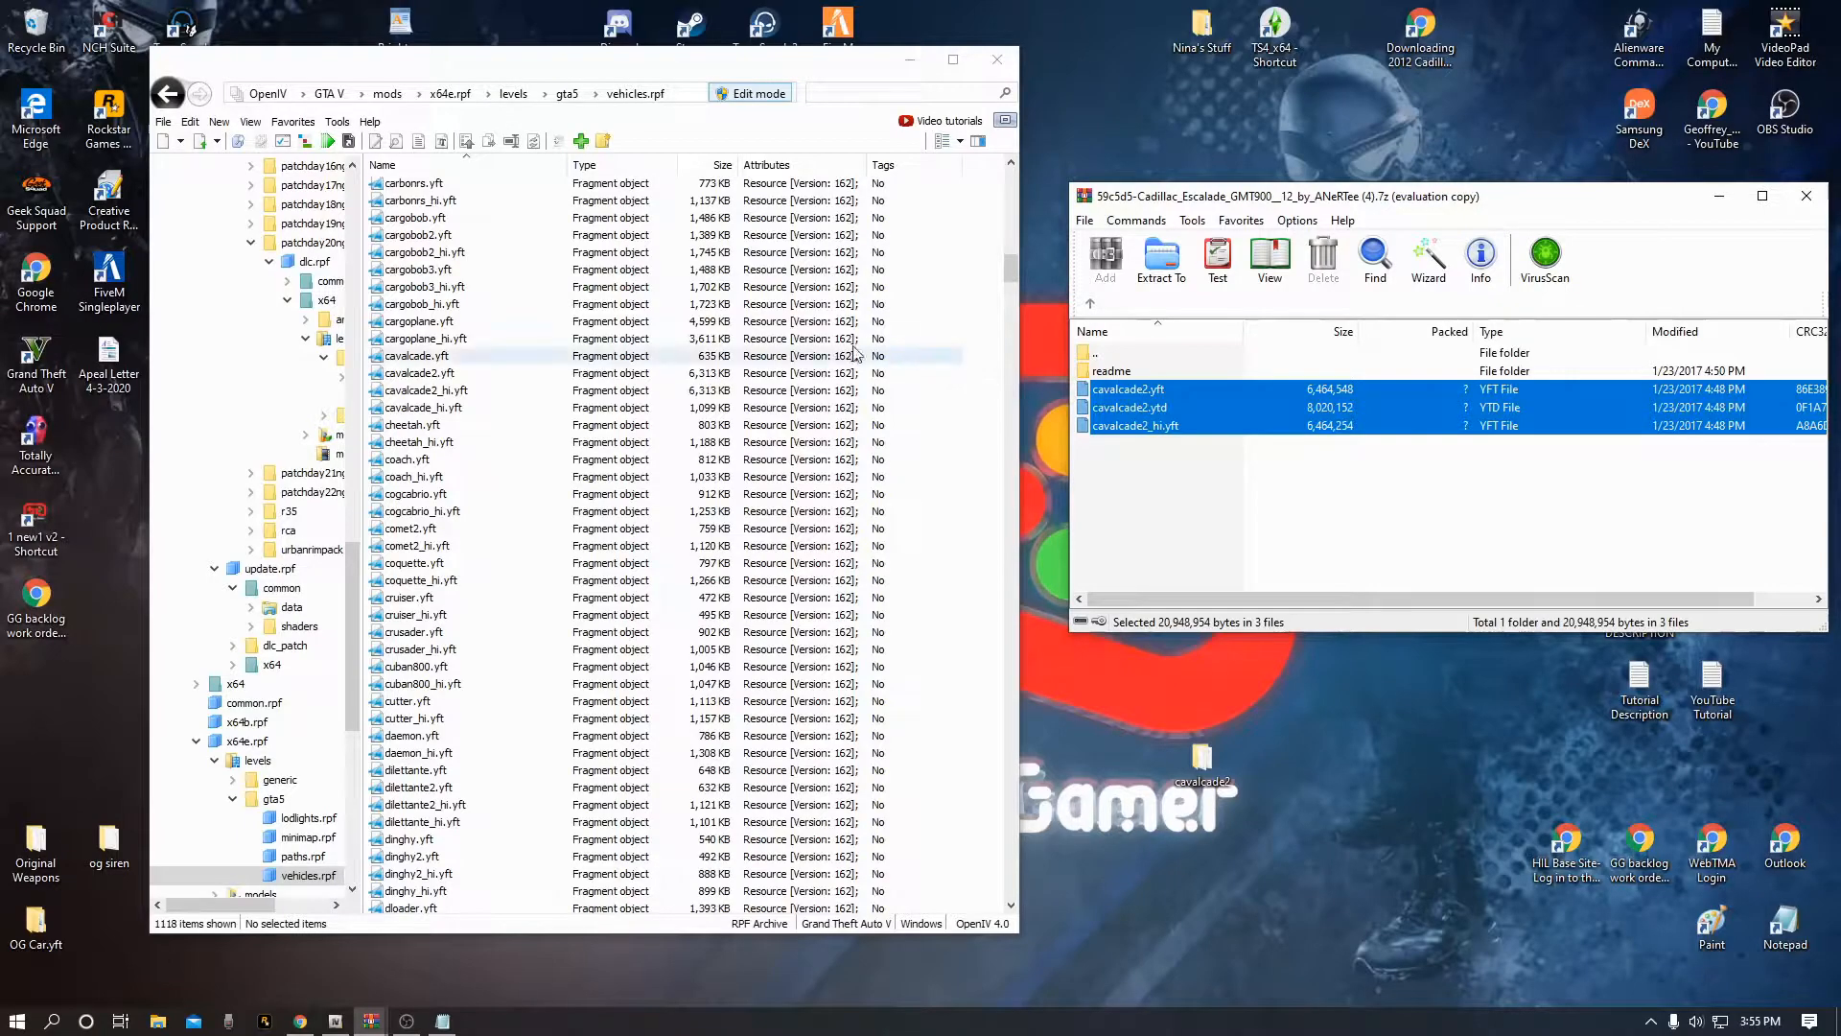
# Preview the replaced cavalcade2.yft model from front and rear, close it, and open the cavalcade.yft model for comparison
pyautogui.doubleClick(426, 378)
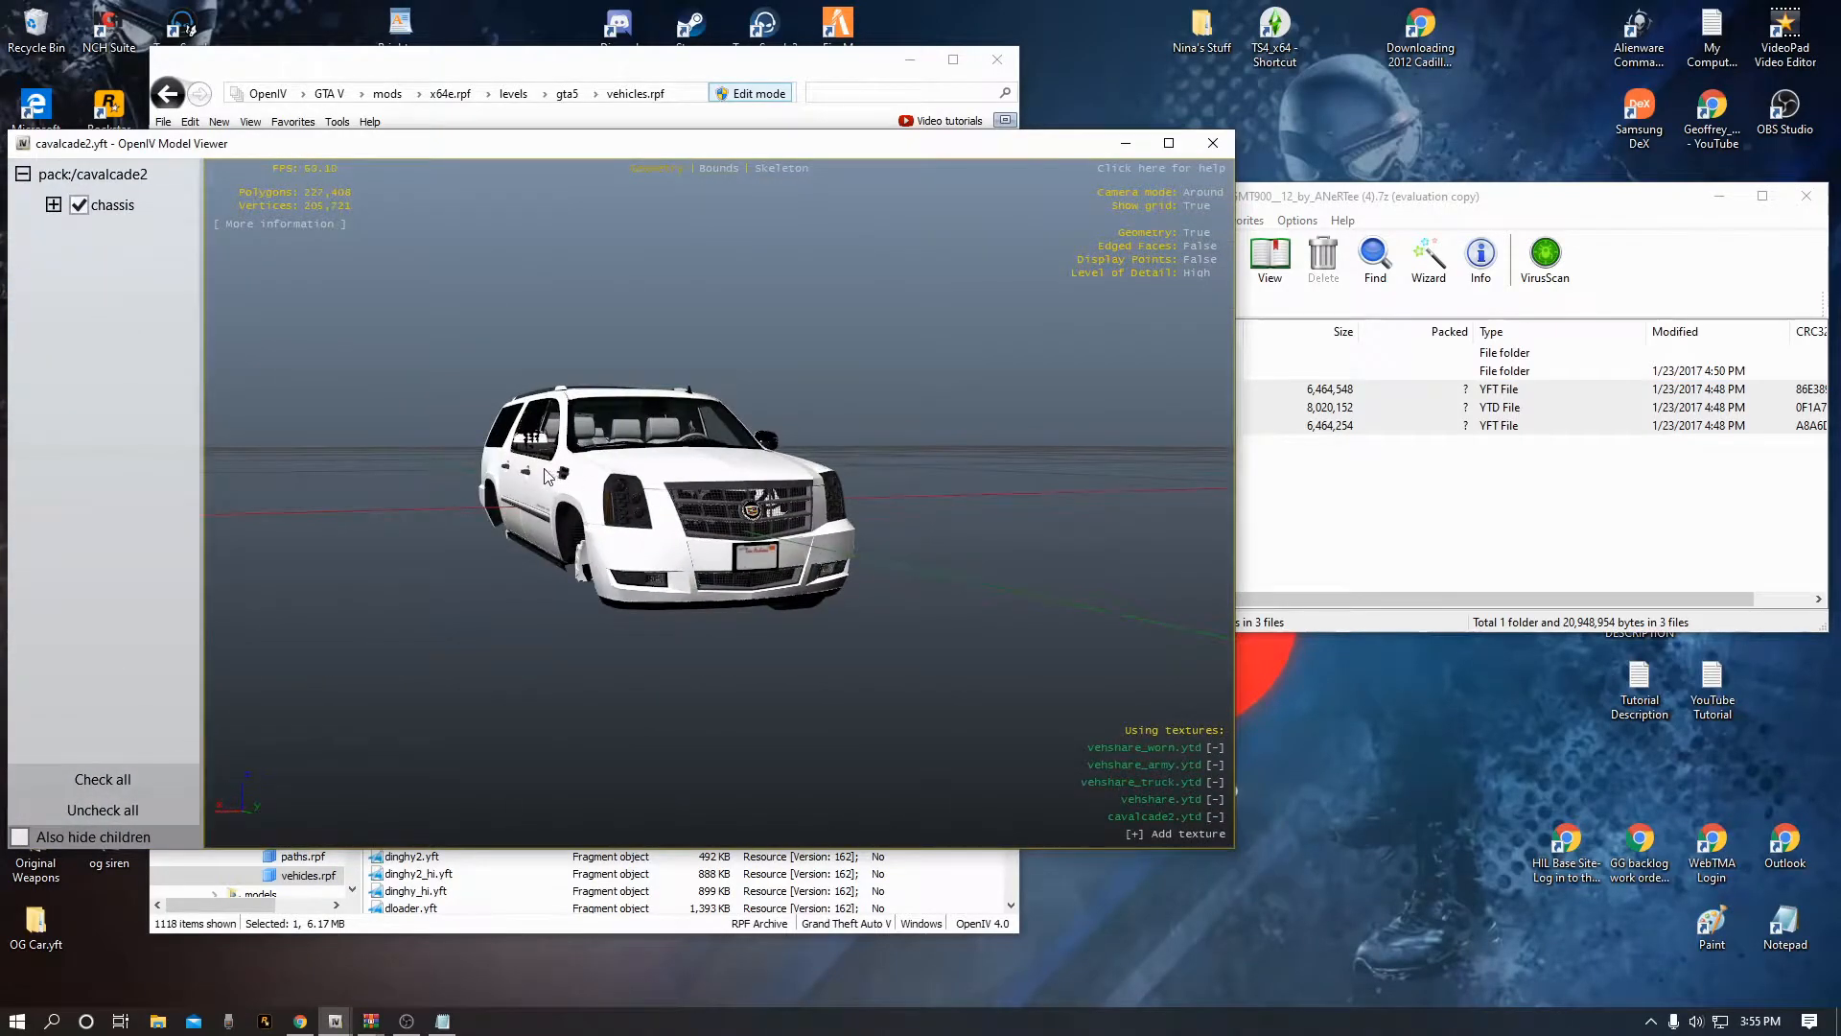
pyautogui.moveTo(545, 476); pyautogui.dragTo(687, 526)
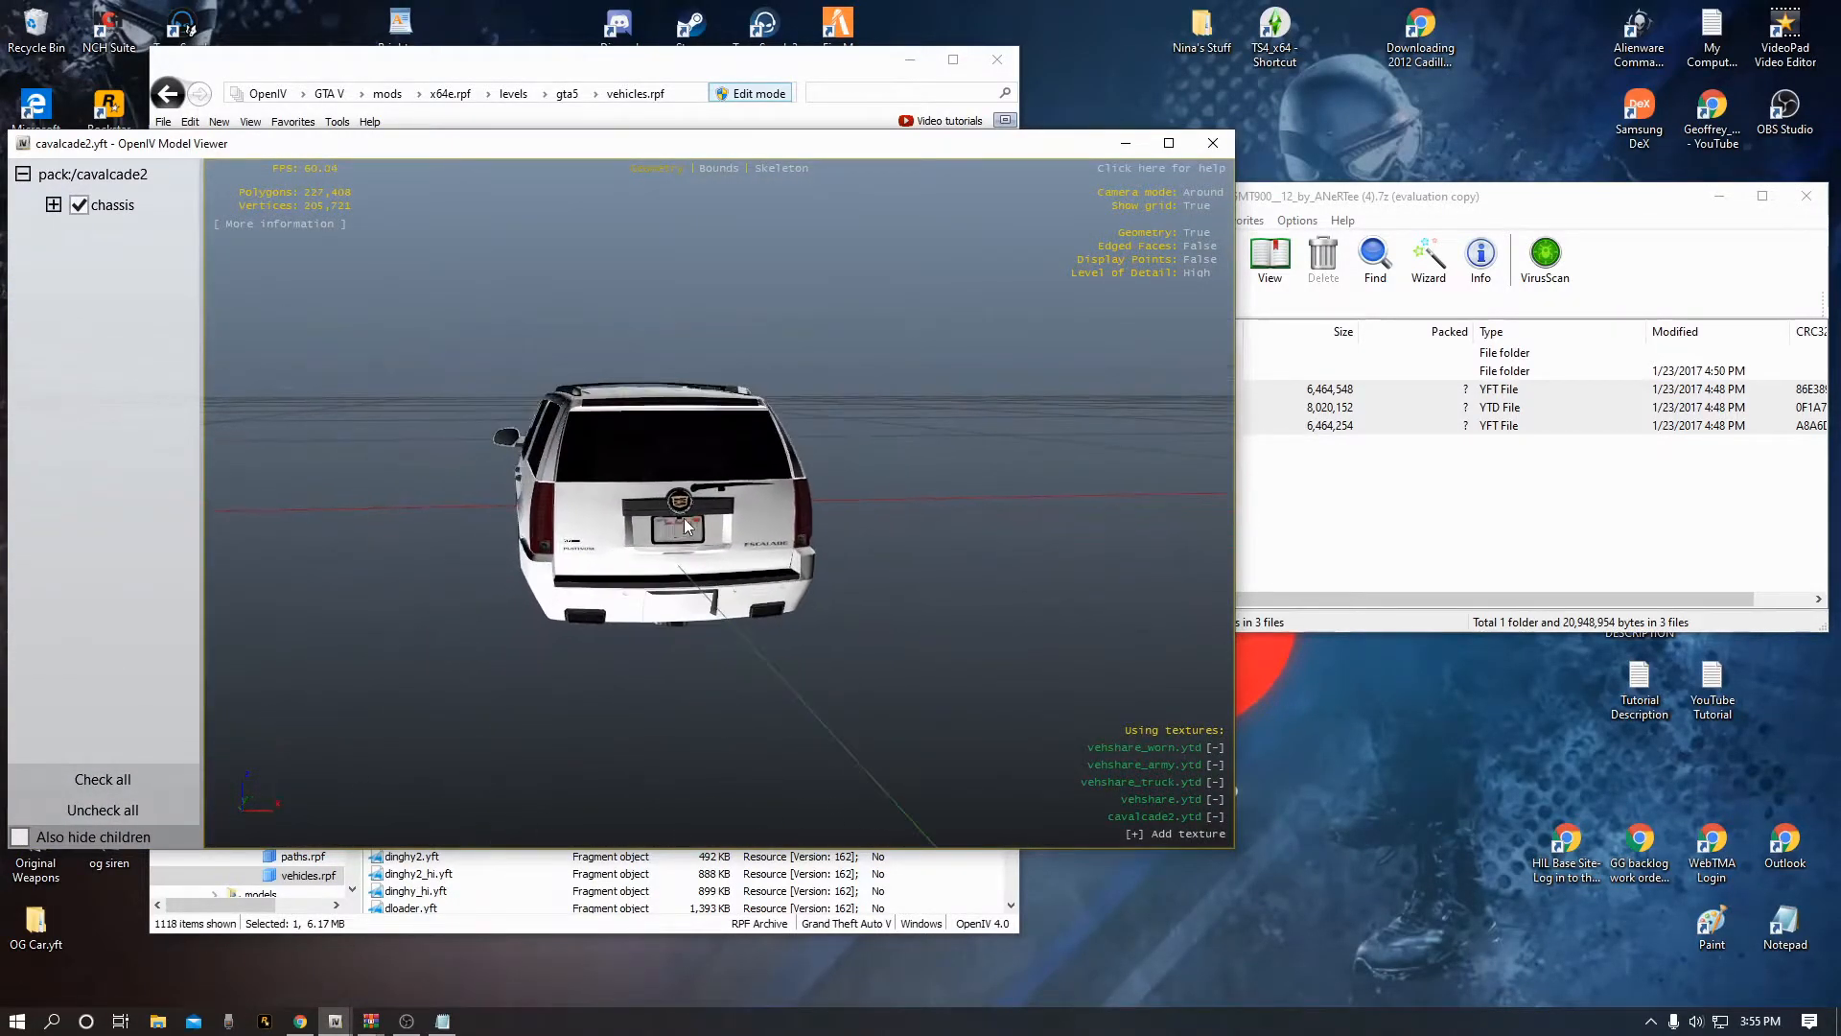
pyautogui.click(1213, 143)
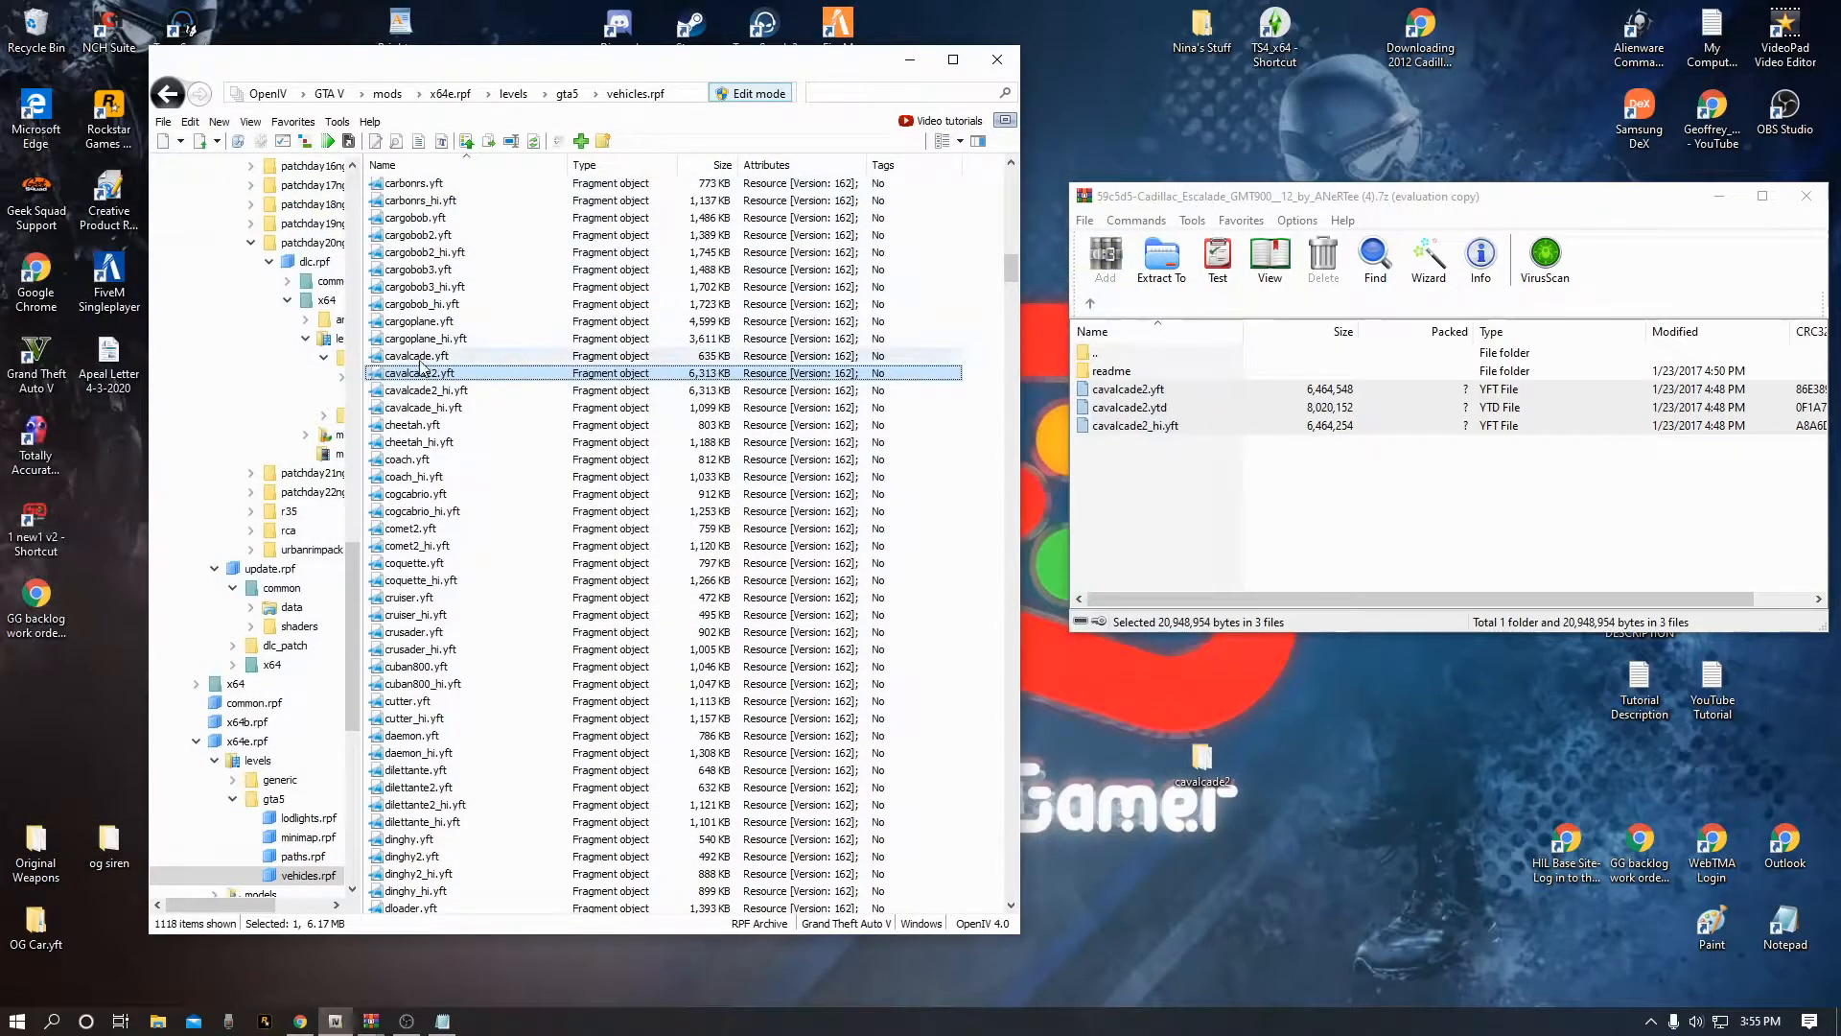
pyautogui.click(420, 357)
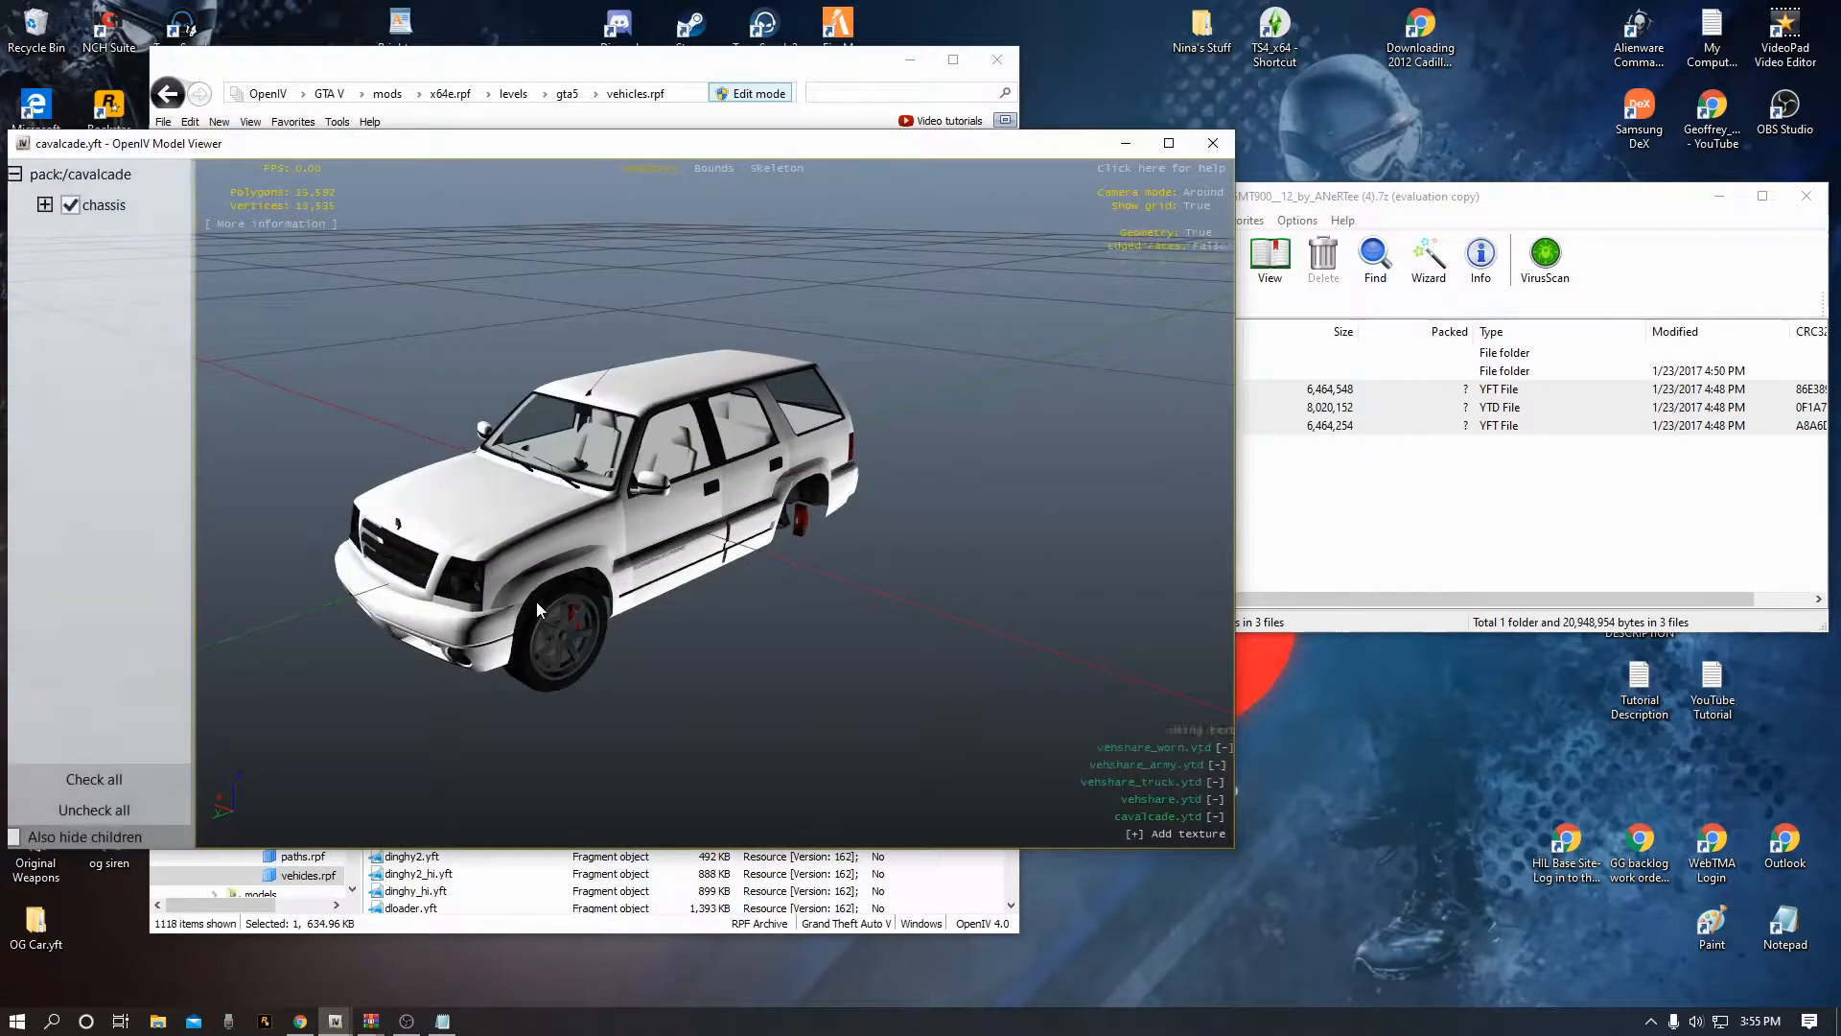
# Compare the cavalcade.yft model with the replaced cavalcade2.yft model from several angles, closing each preview
pyautogui.moveTo(413, 592); pyautogui.dragTo(725, 526)
pyautogui.moveTo(505, 479); pyautogui.dragTo(662, 514)
pyautogui.click(1213, 143)
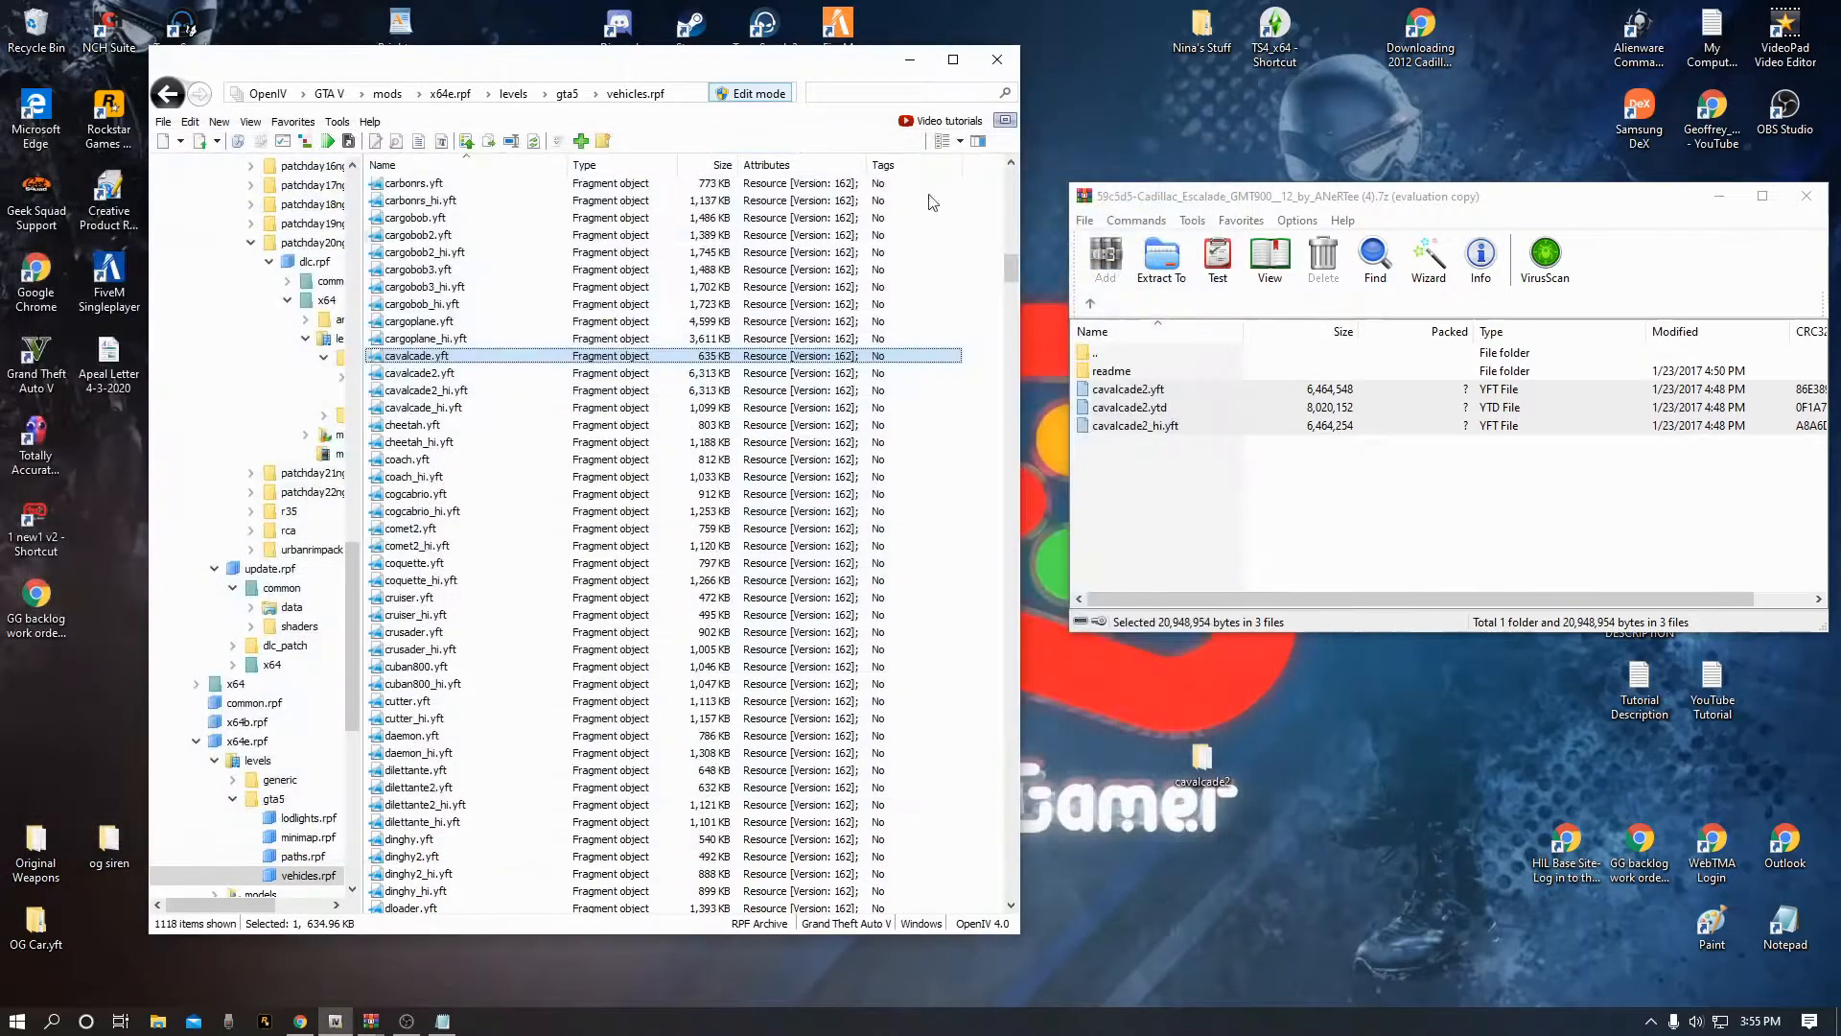
pyautogui.click(414, 374)
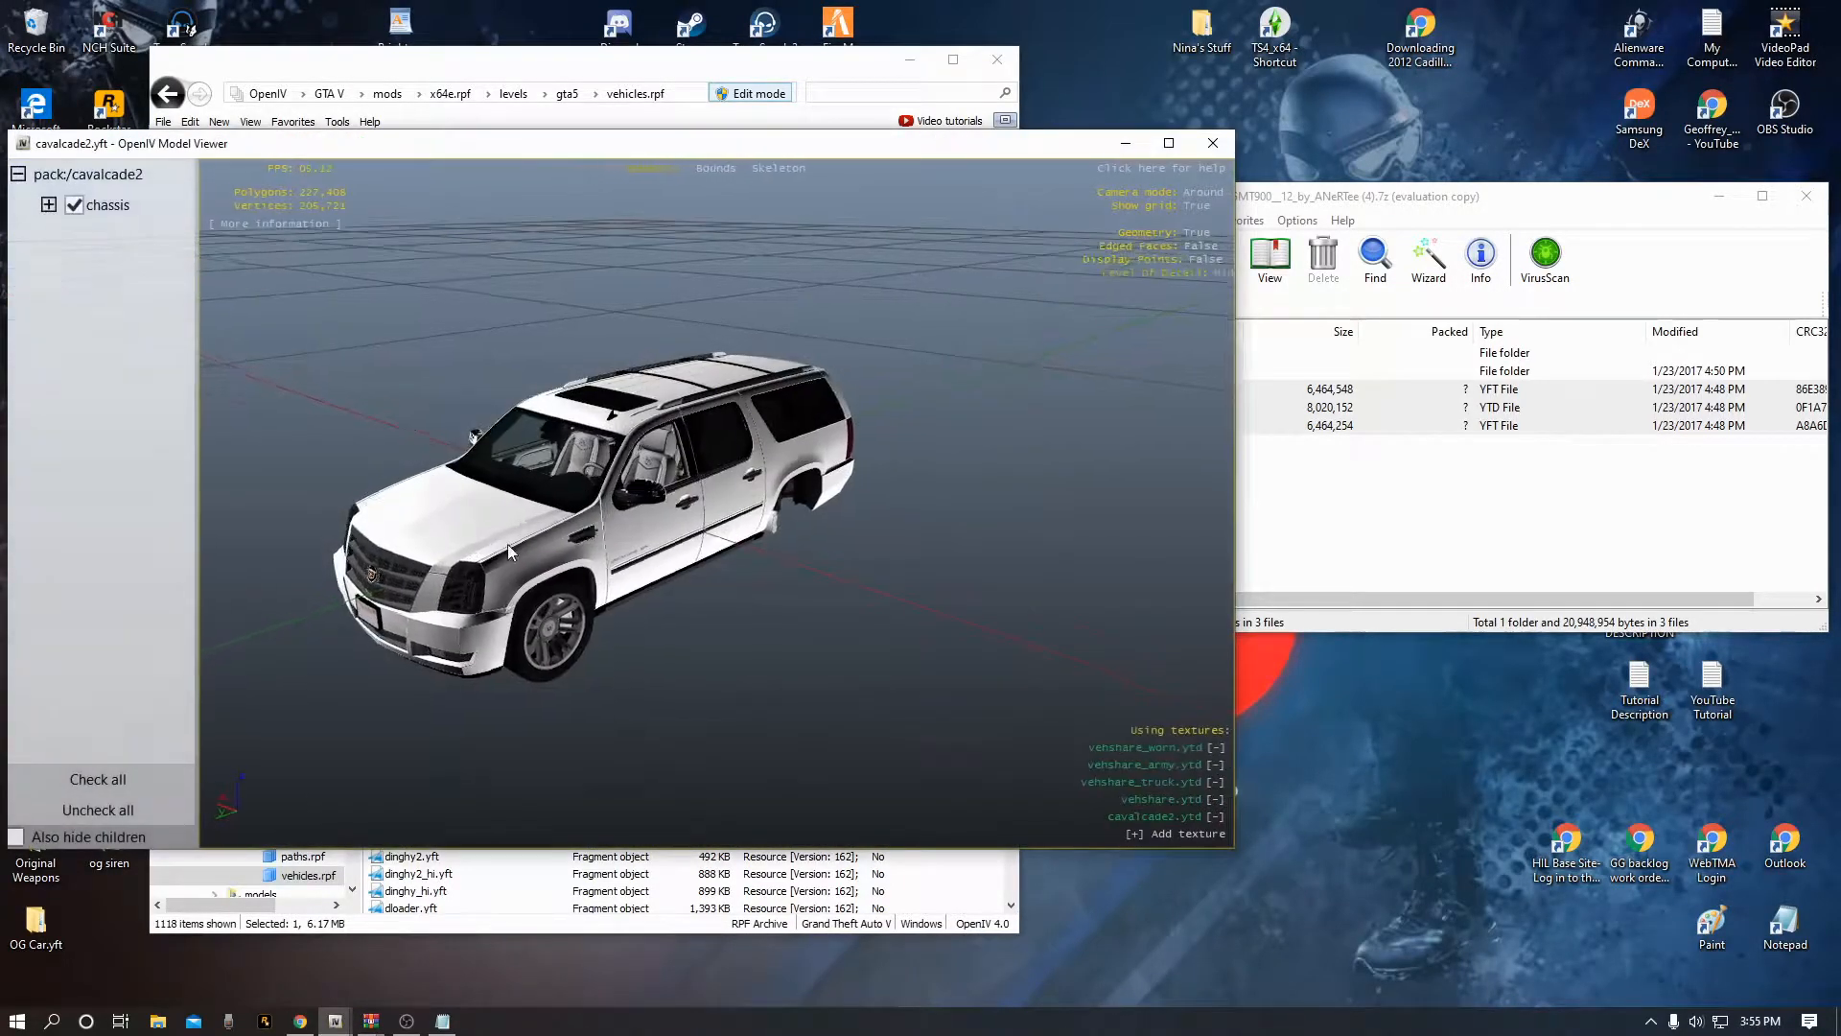
pyautogui.moveTo(509, 544); pyautogui.dragTo(757, 537)
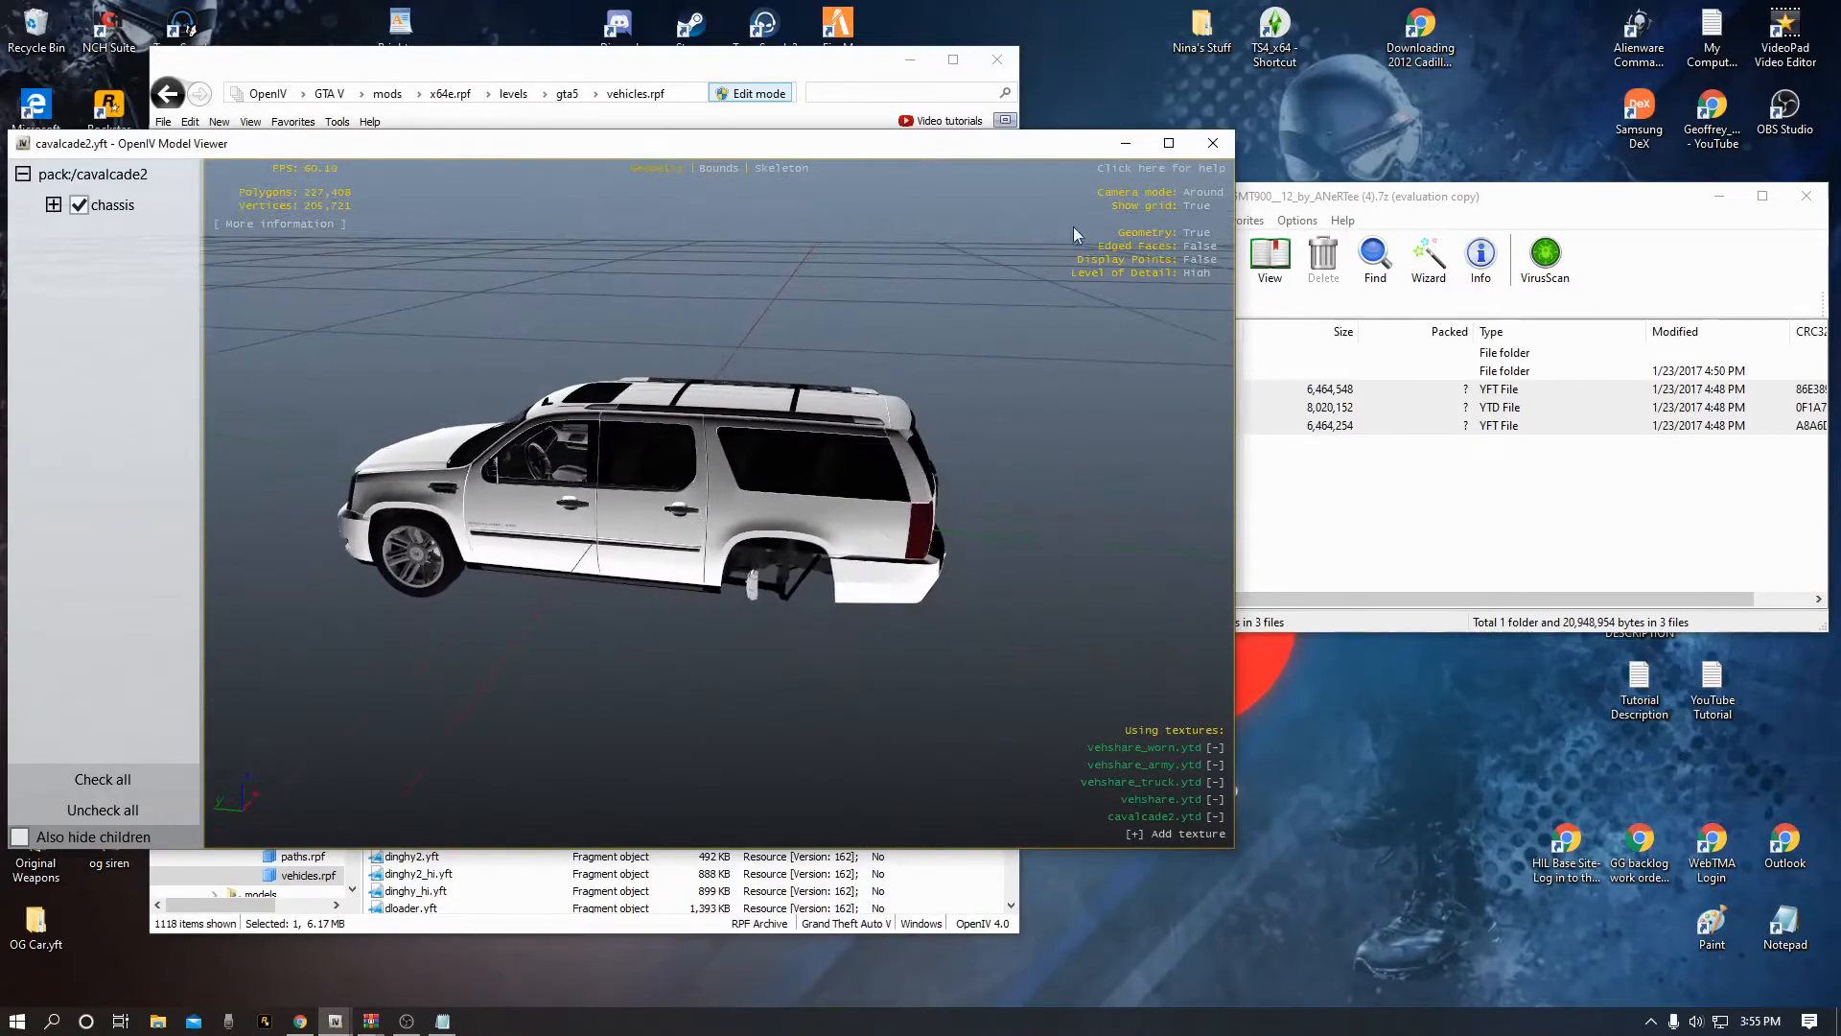
pyautogui.click(1213, 146)
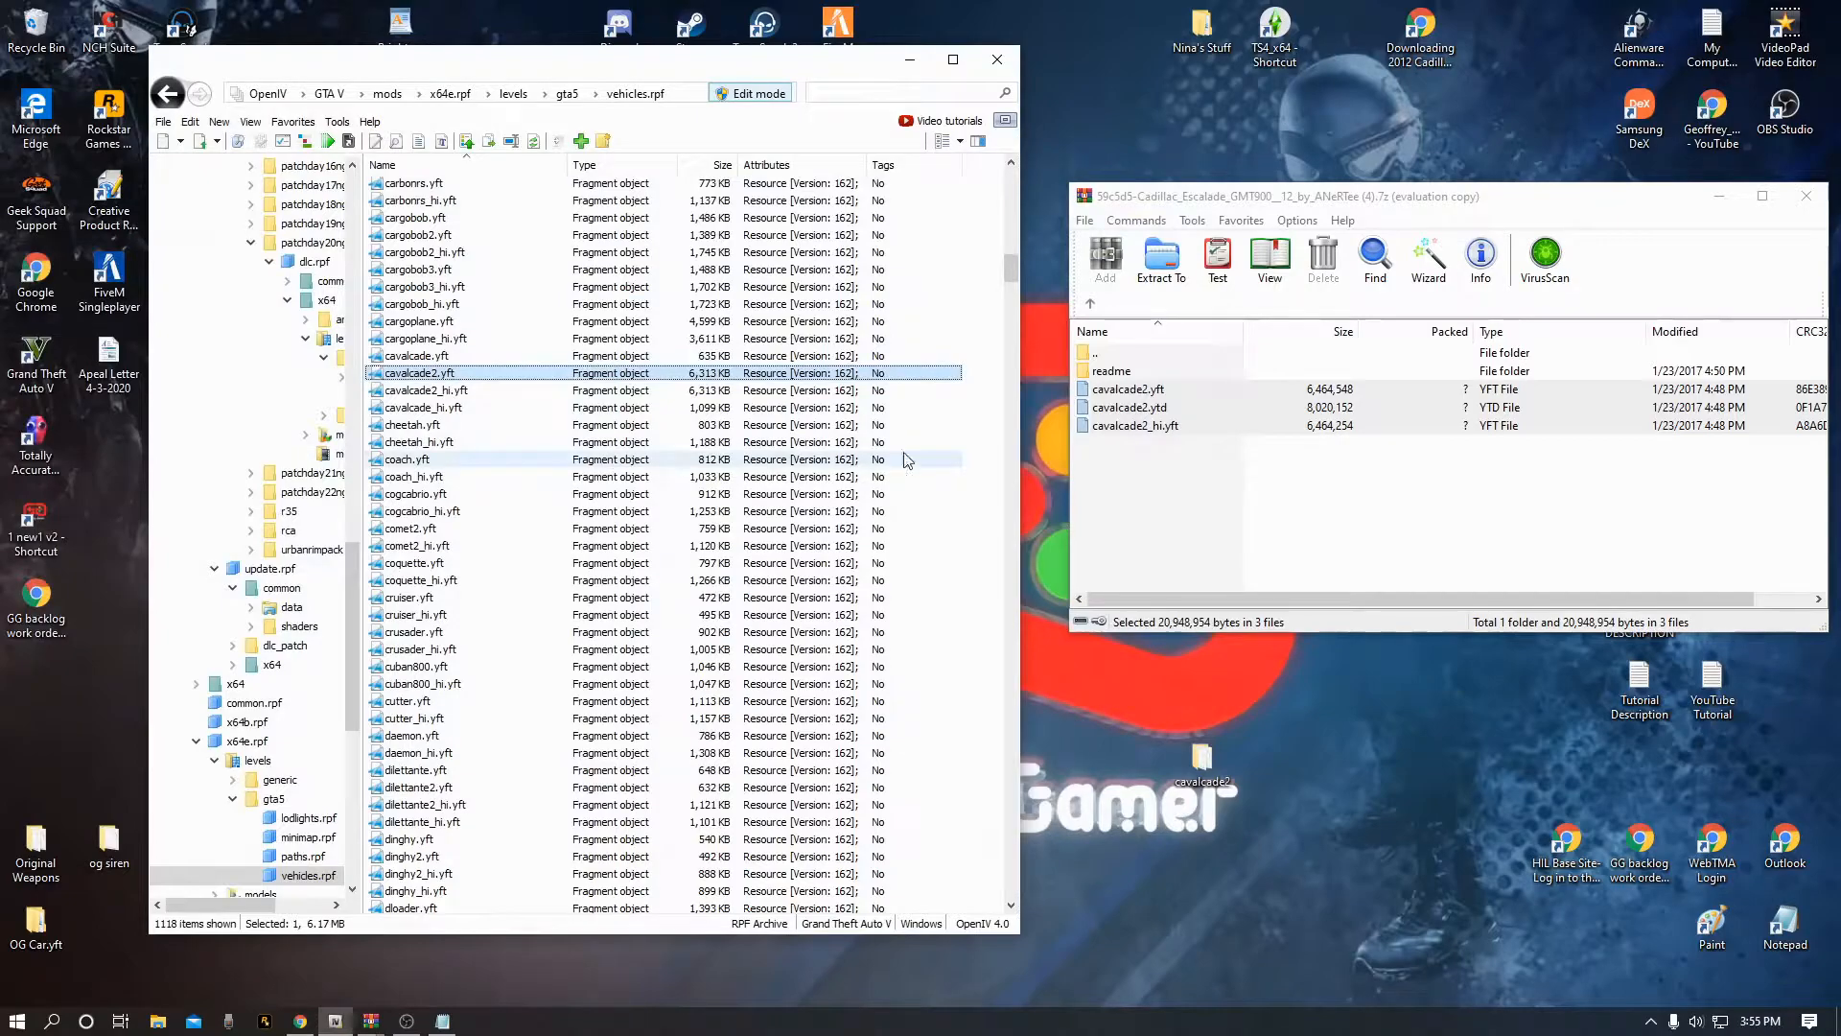
pyautogui.click(985, 430)
# Open cavalcade2.ytd in the texture editor and view textures such as common_mesh2_diffuse and digital_gauge
pyautogui.moveTo(1017, 268); pyautogui.dragTo(994, 625)
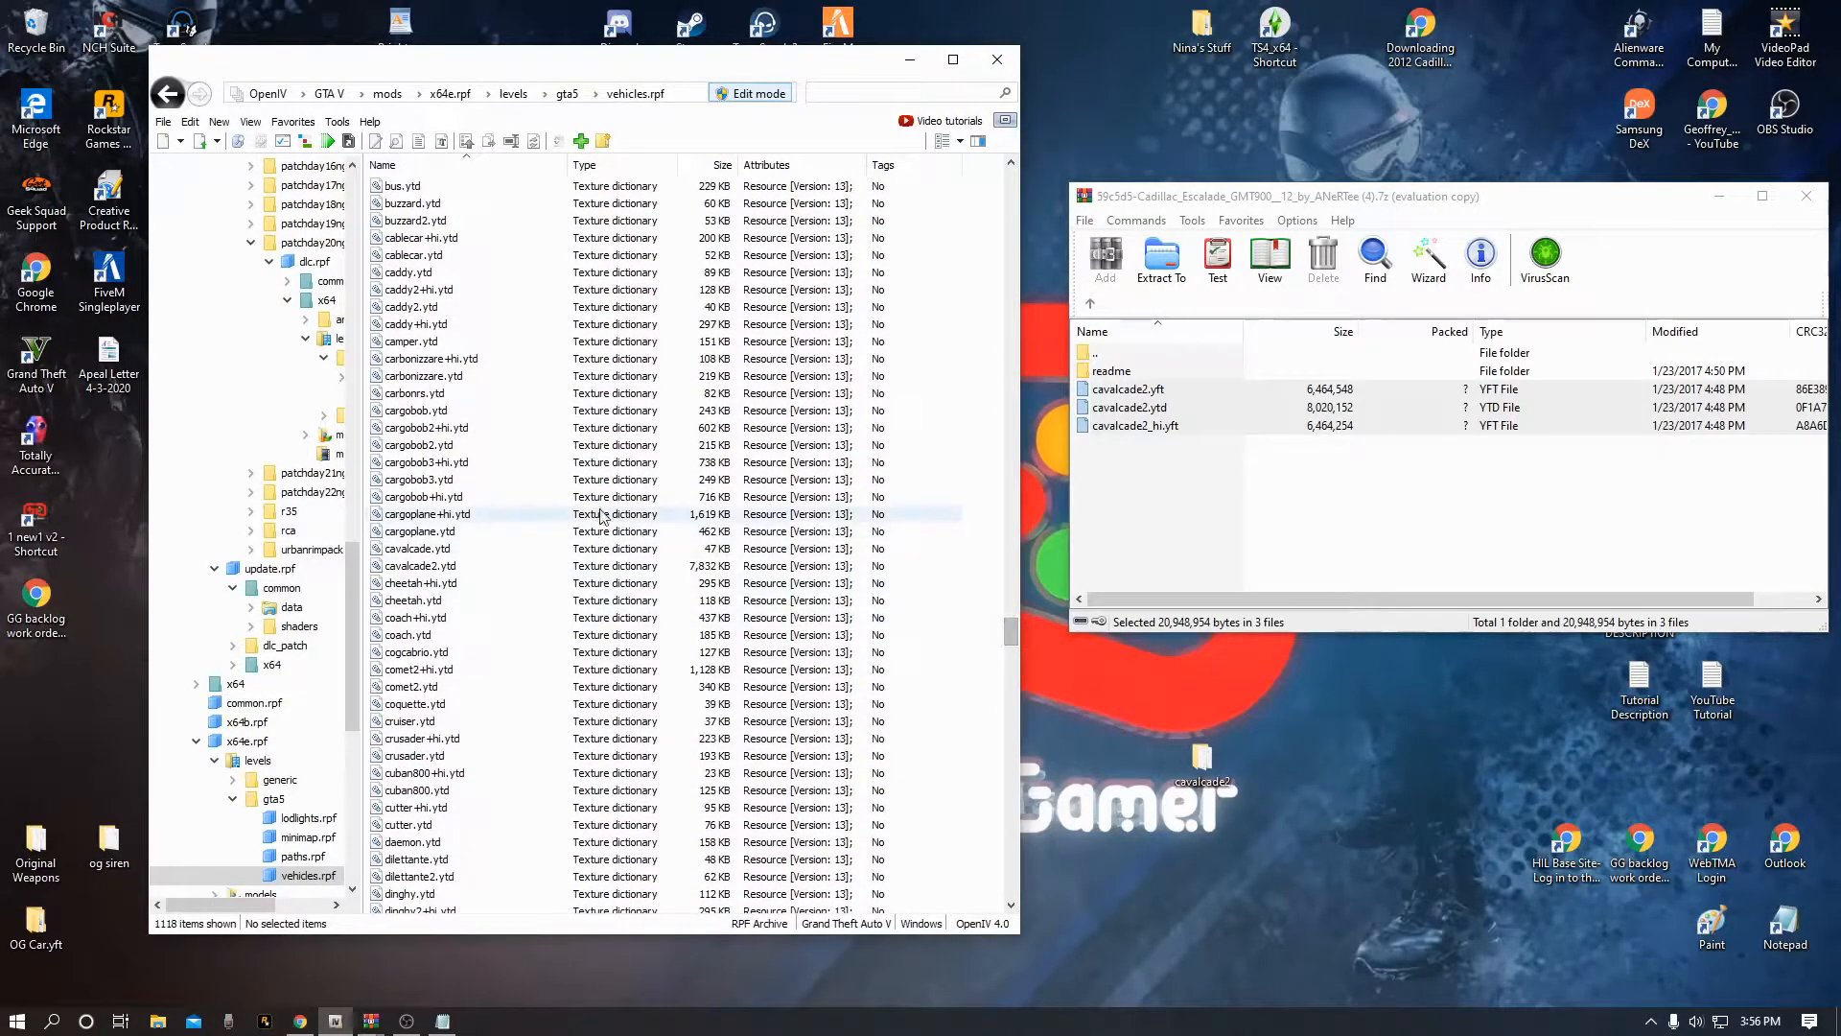
pyautogui.doubleClick(451, 568)
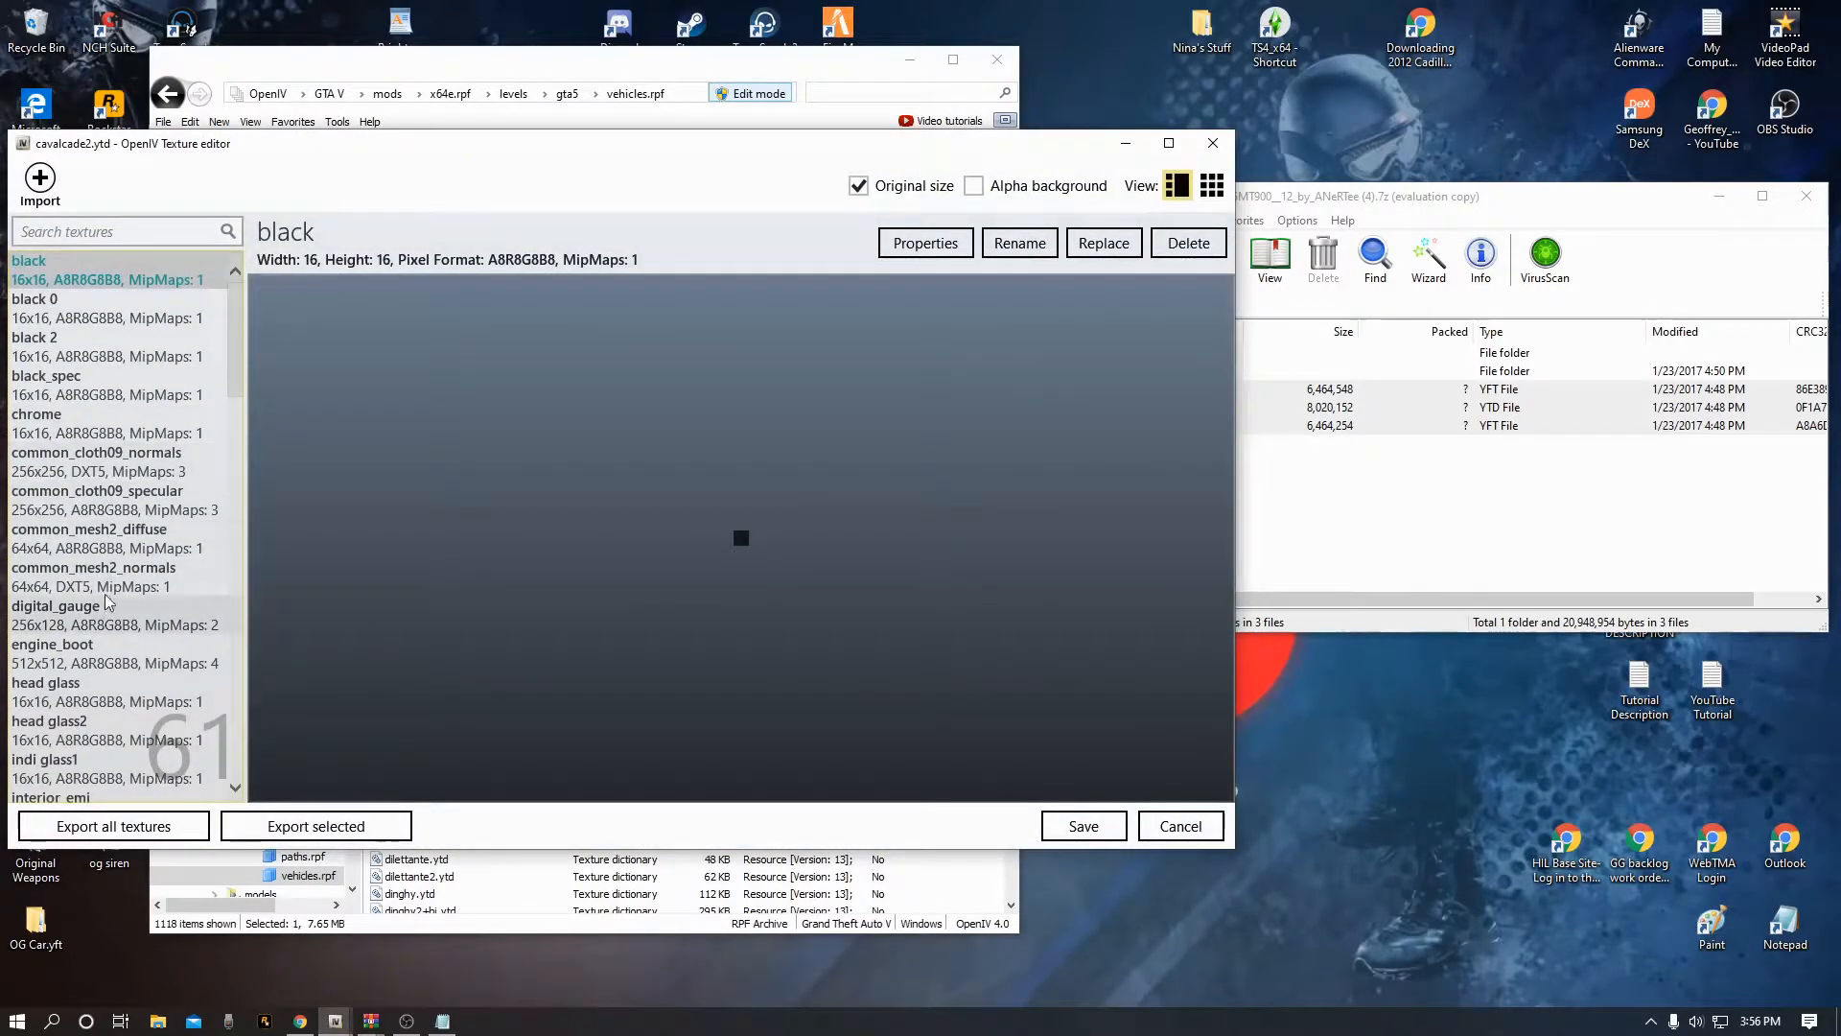
pyautogui.click(108, 508)
pyautogui.press('Down')
pyautogui.press('Down')
pyautogui.press('Down')
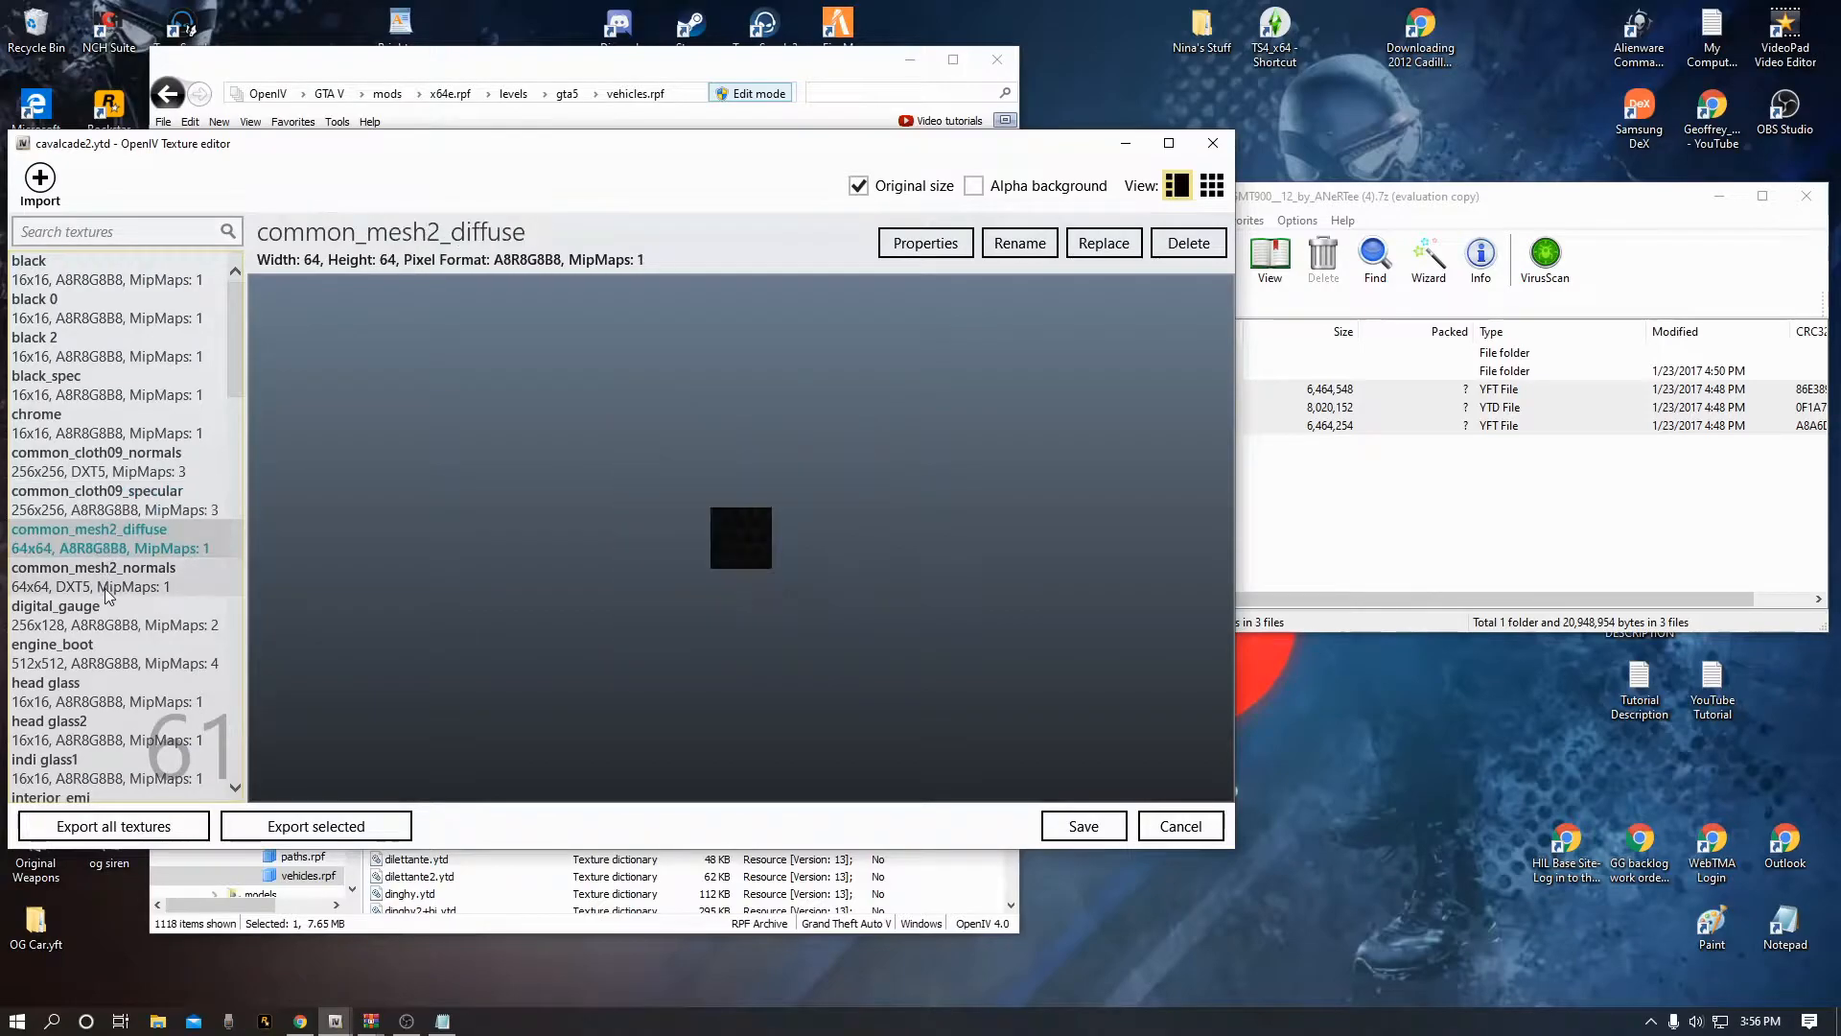
pyautogui.scroll(-1, 107, 523)
pyautogui.scroll(-3, 108, 519)
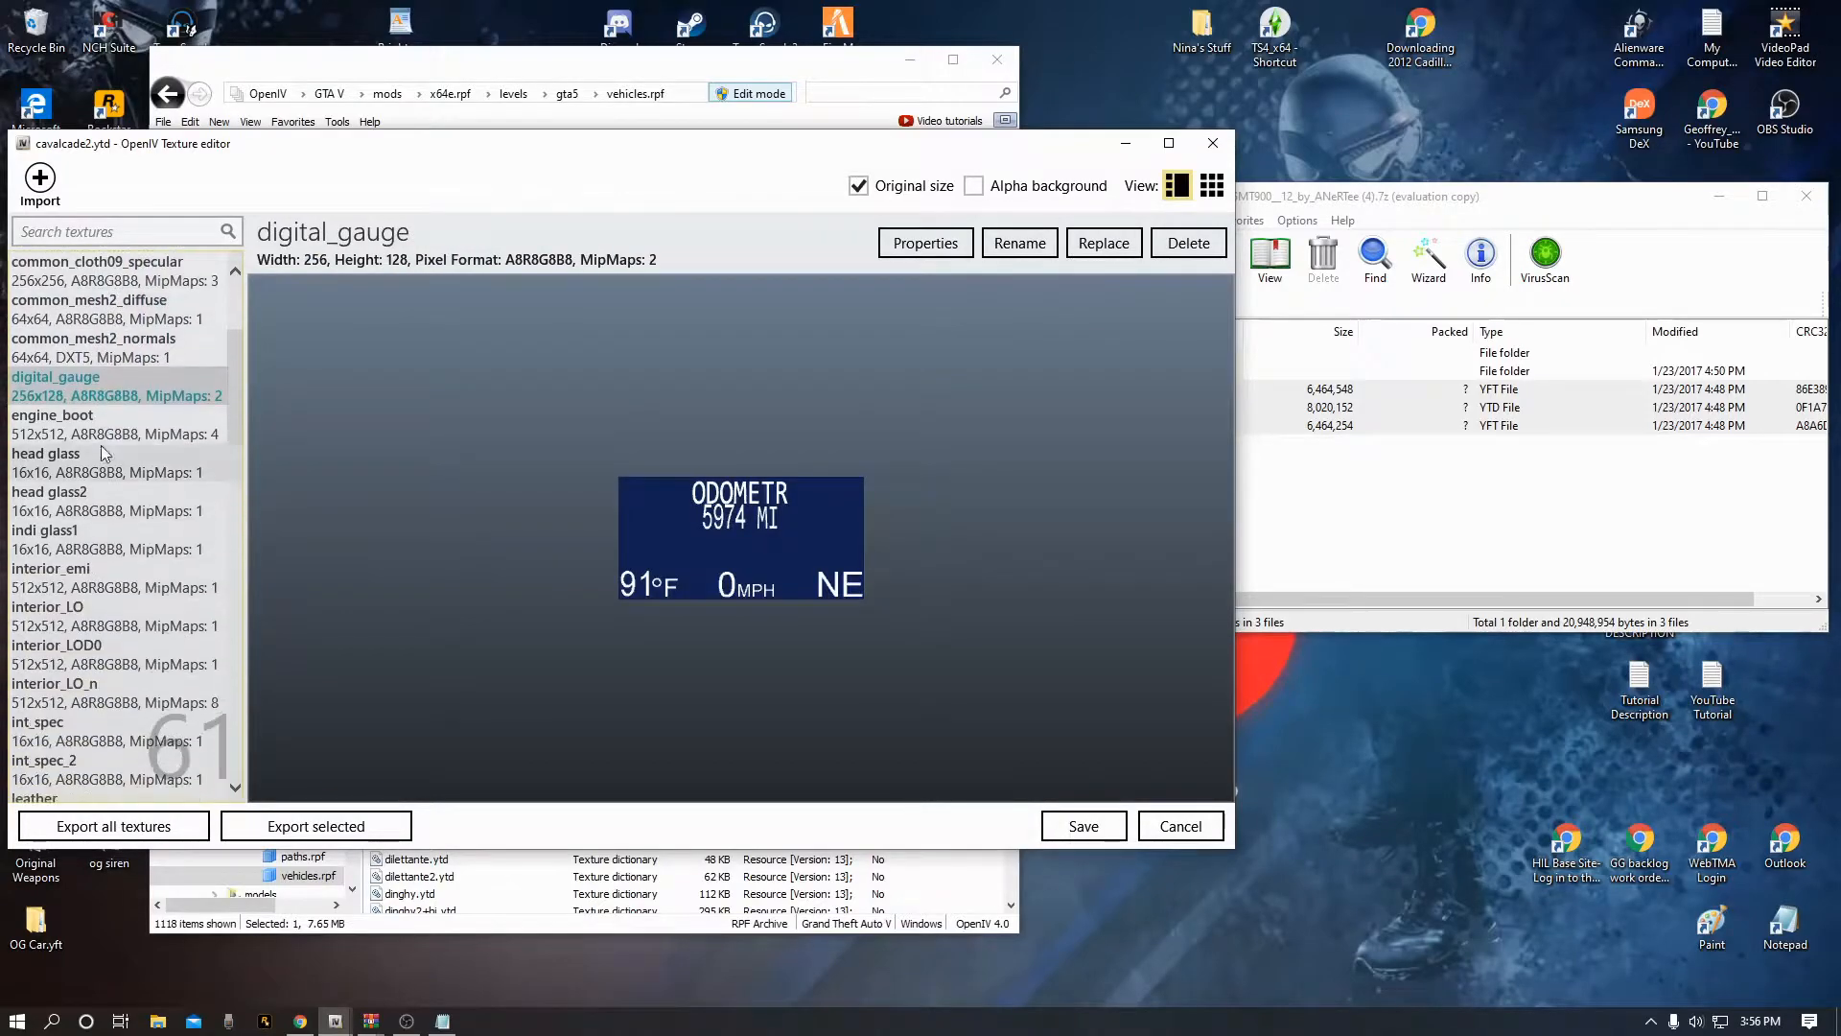
pyautogui.click(107, 350)
pyautogui.click(101, 319)
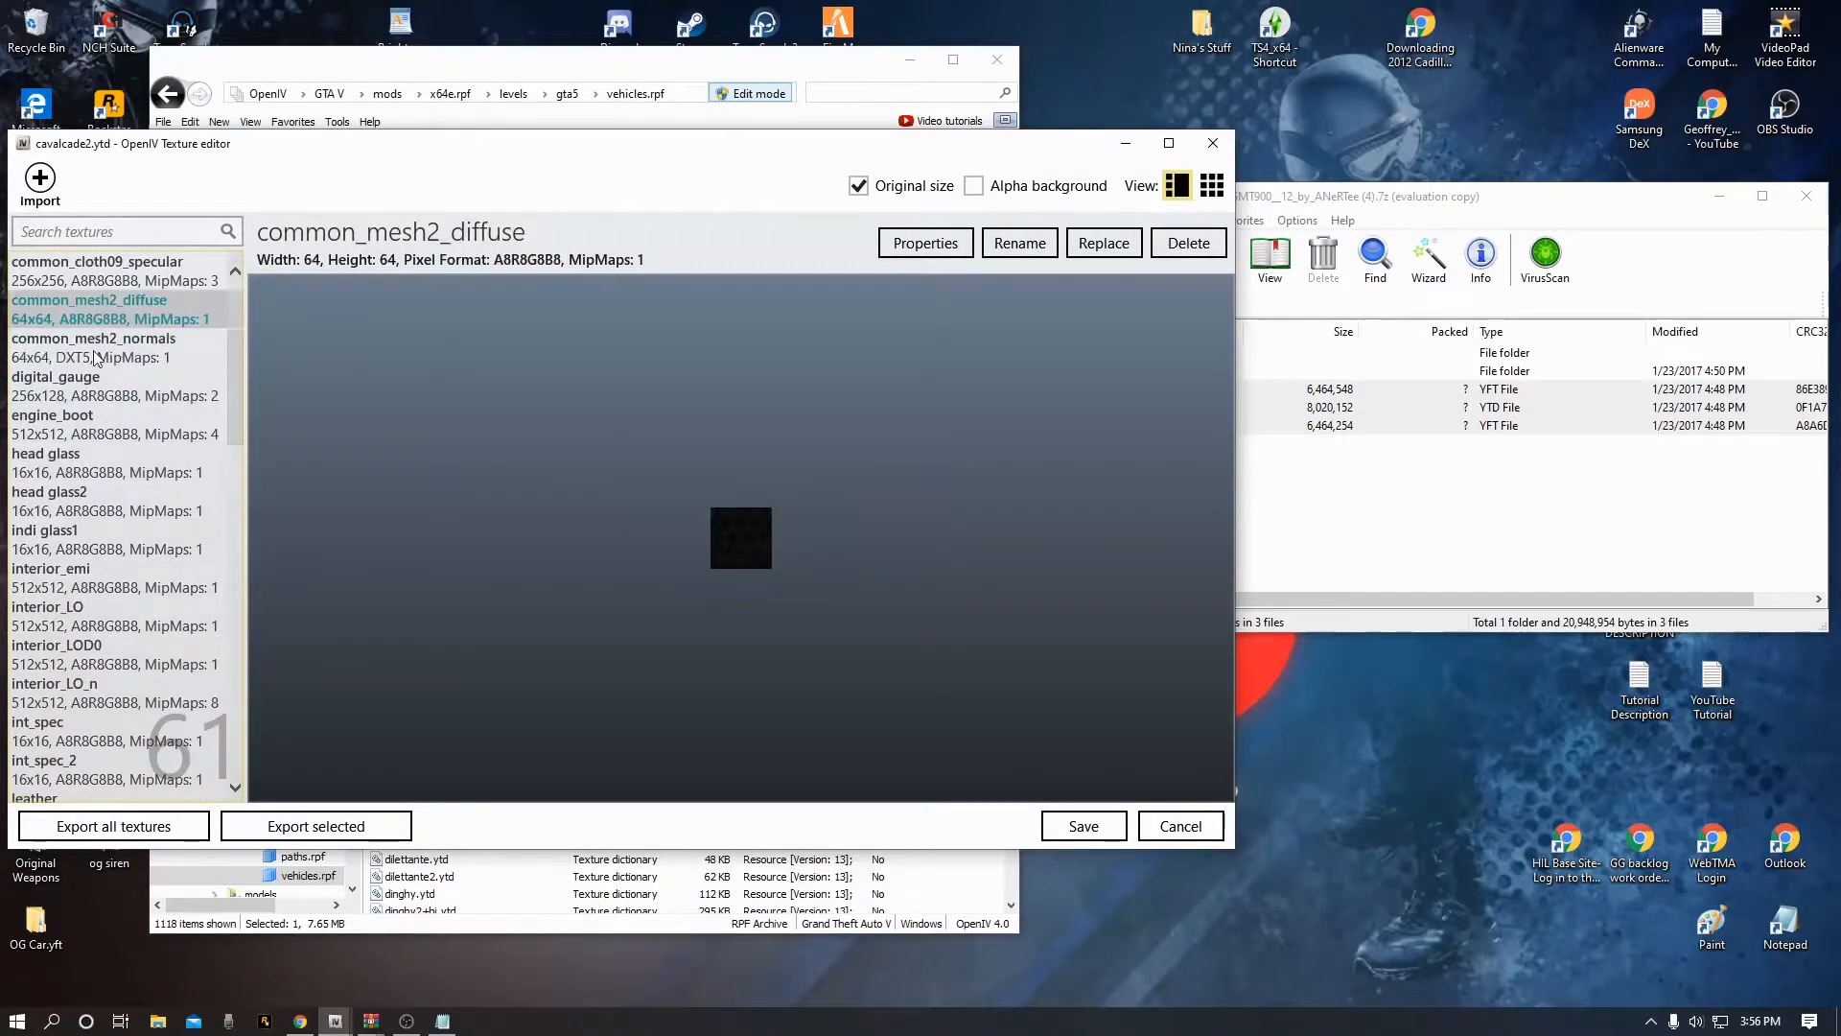
# View the engine_boot and interior_LO textures of cavalcade2.ytd, and close the texture editor without saving
pyautogui.click(92, 395)
pyautogui.click(91, 420)
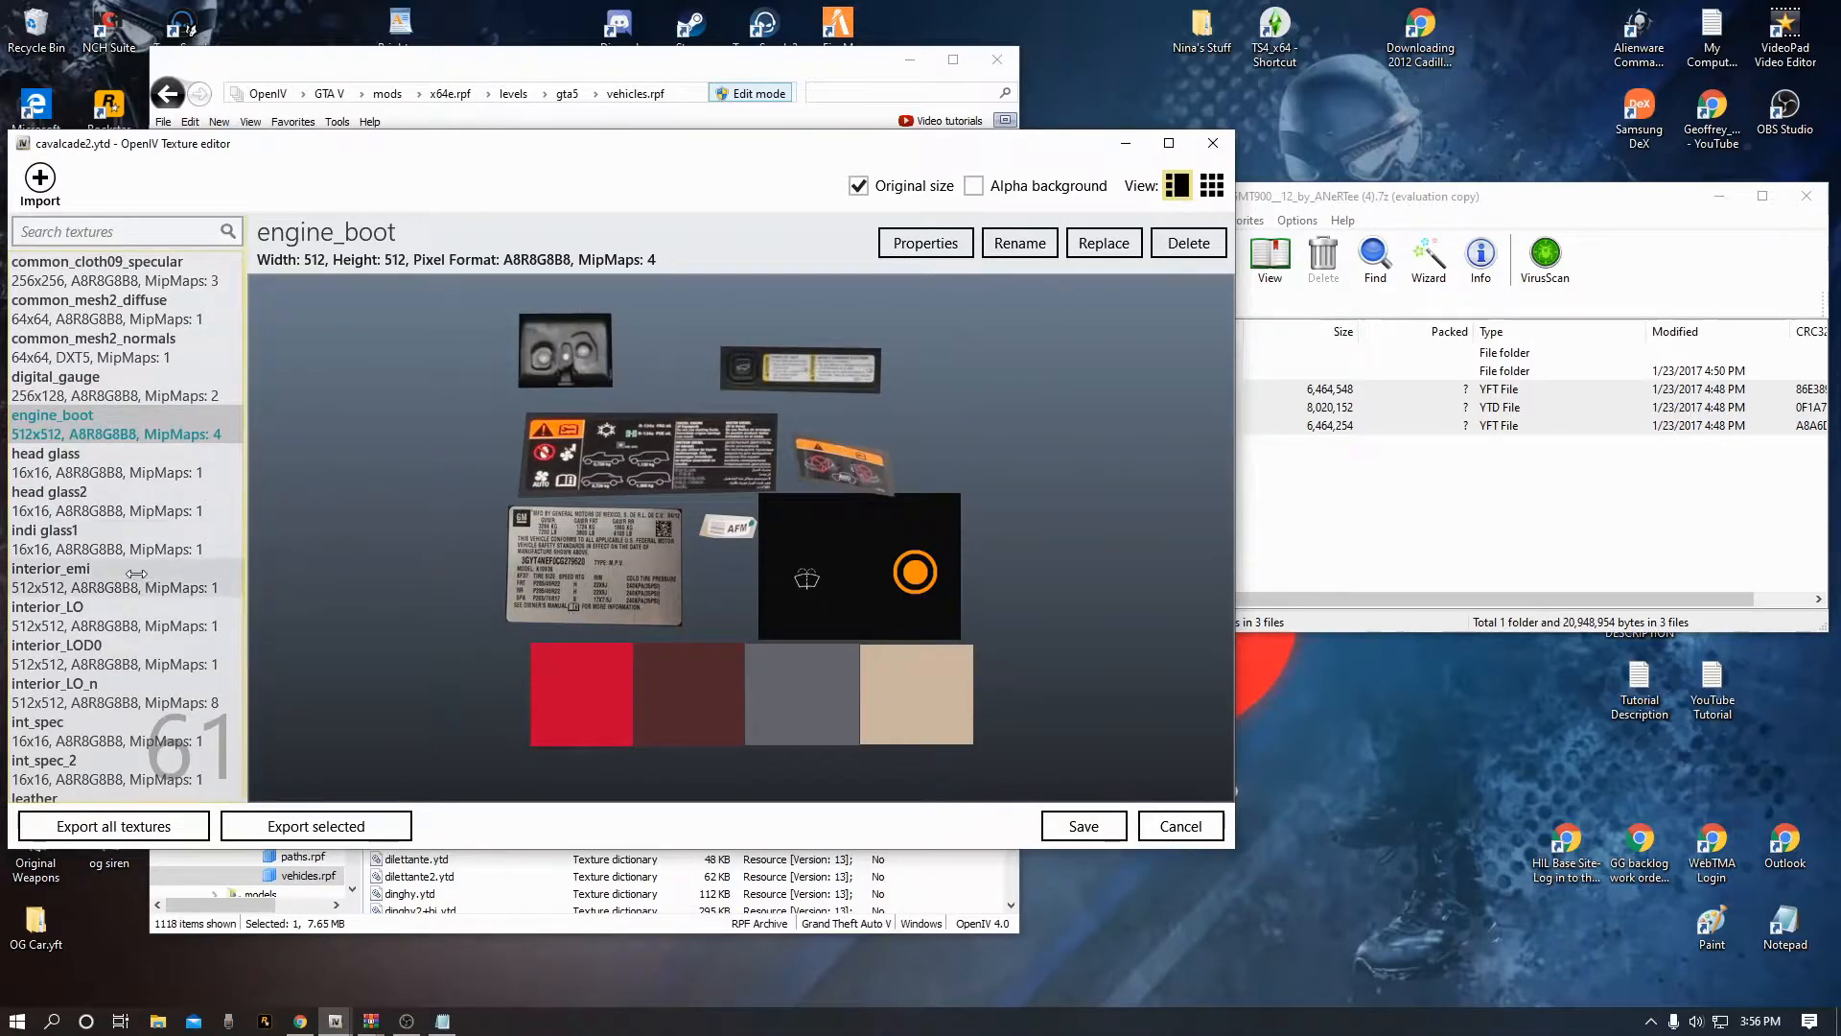
pyautogui.click(116, 621)
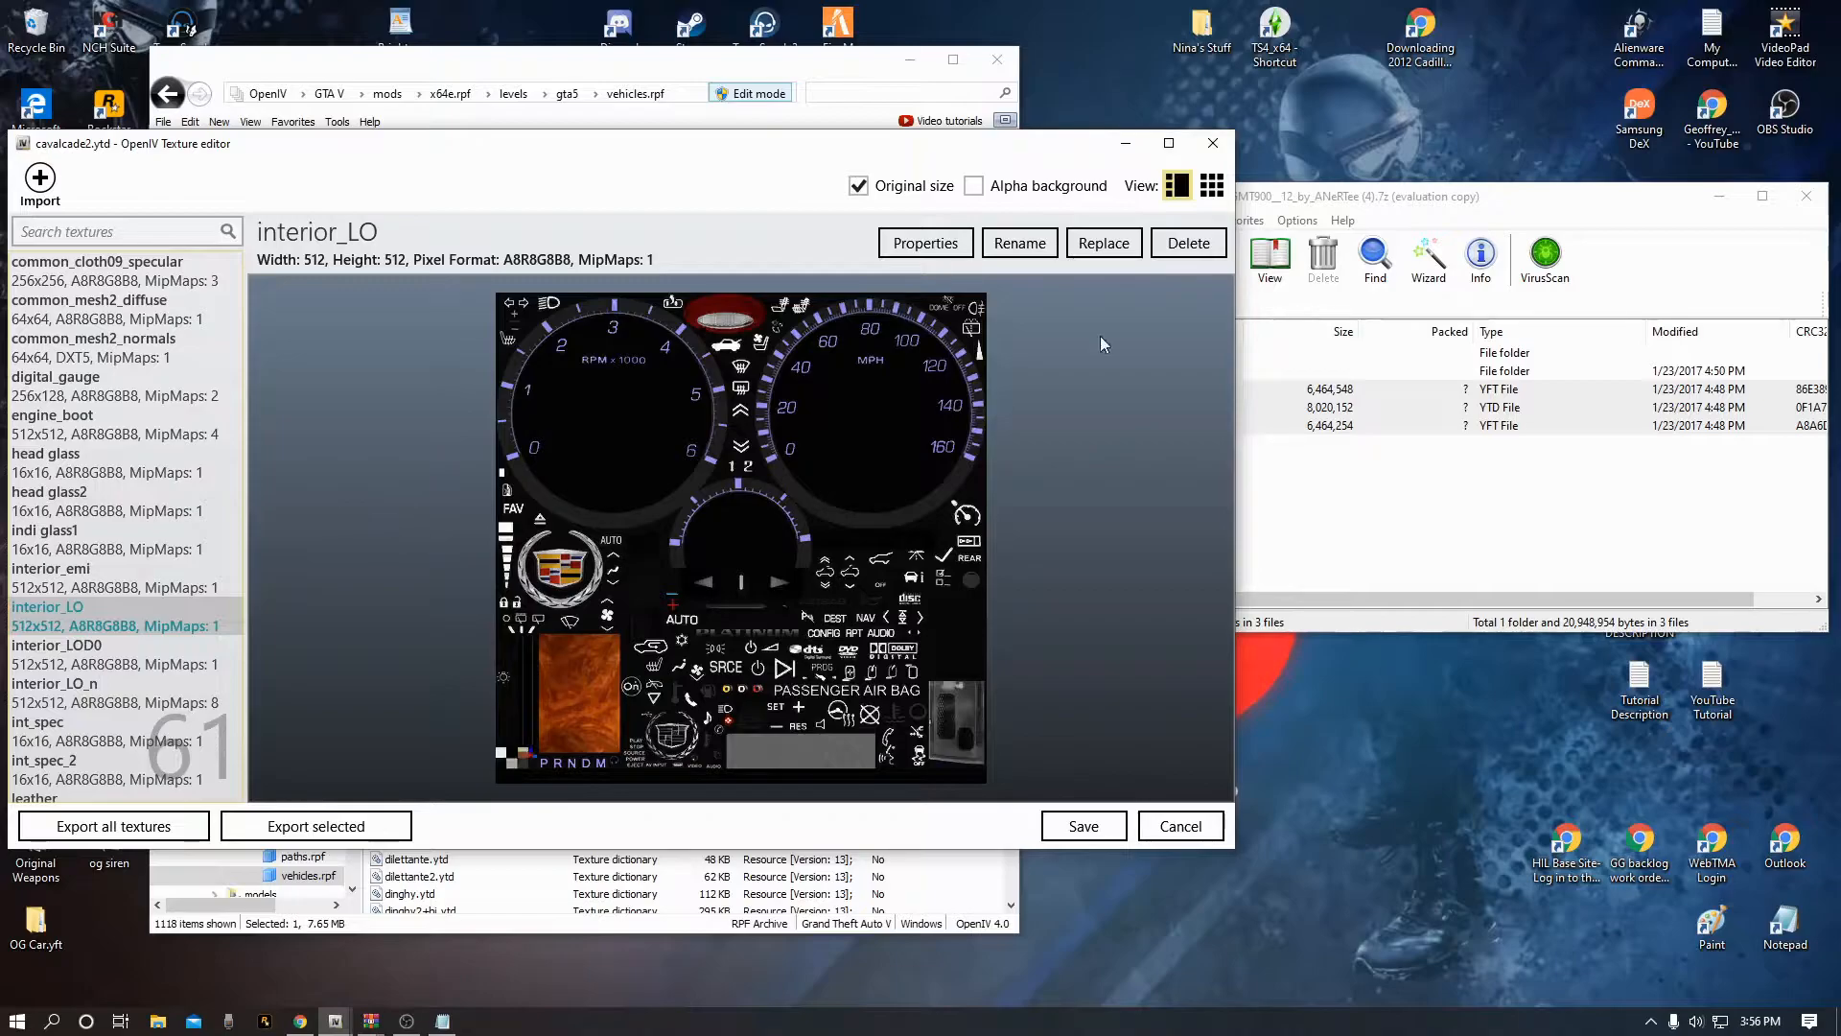
pyautogui.click(1212, 143)
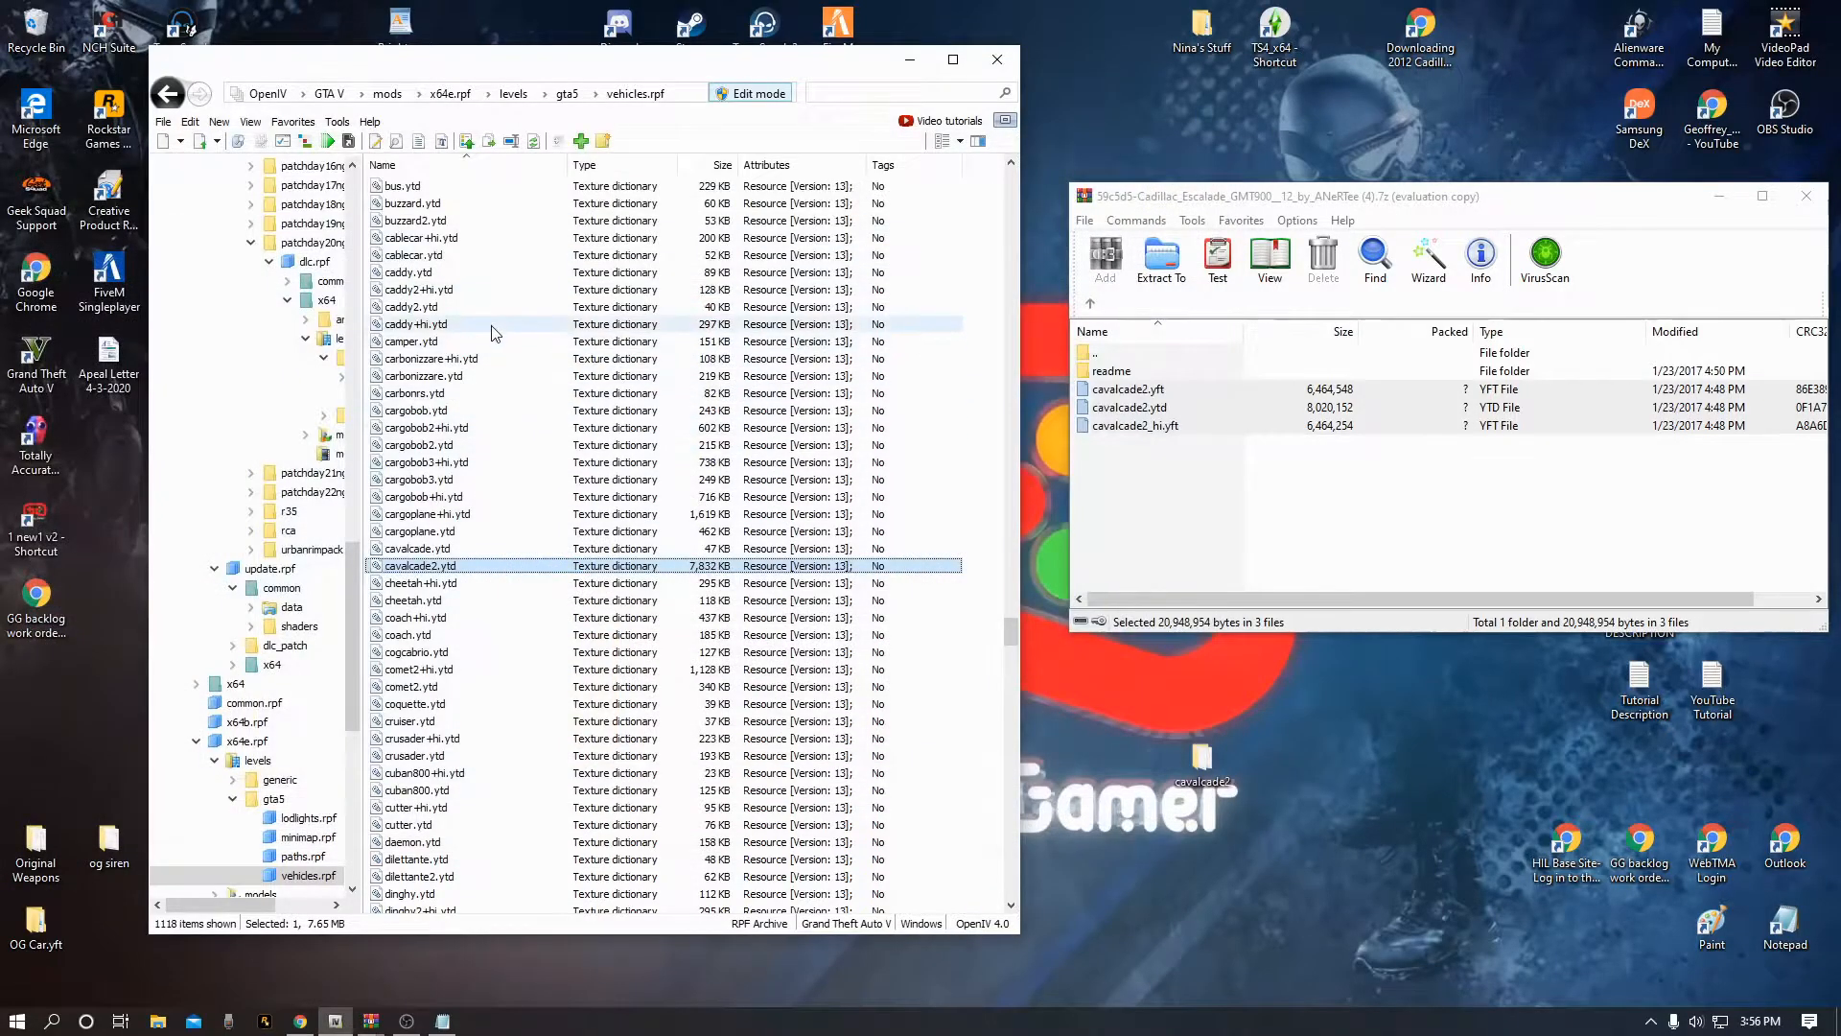
pyautogui.click(991, 362)
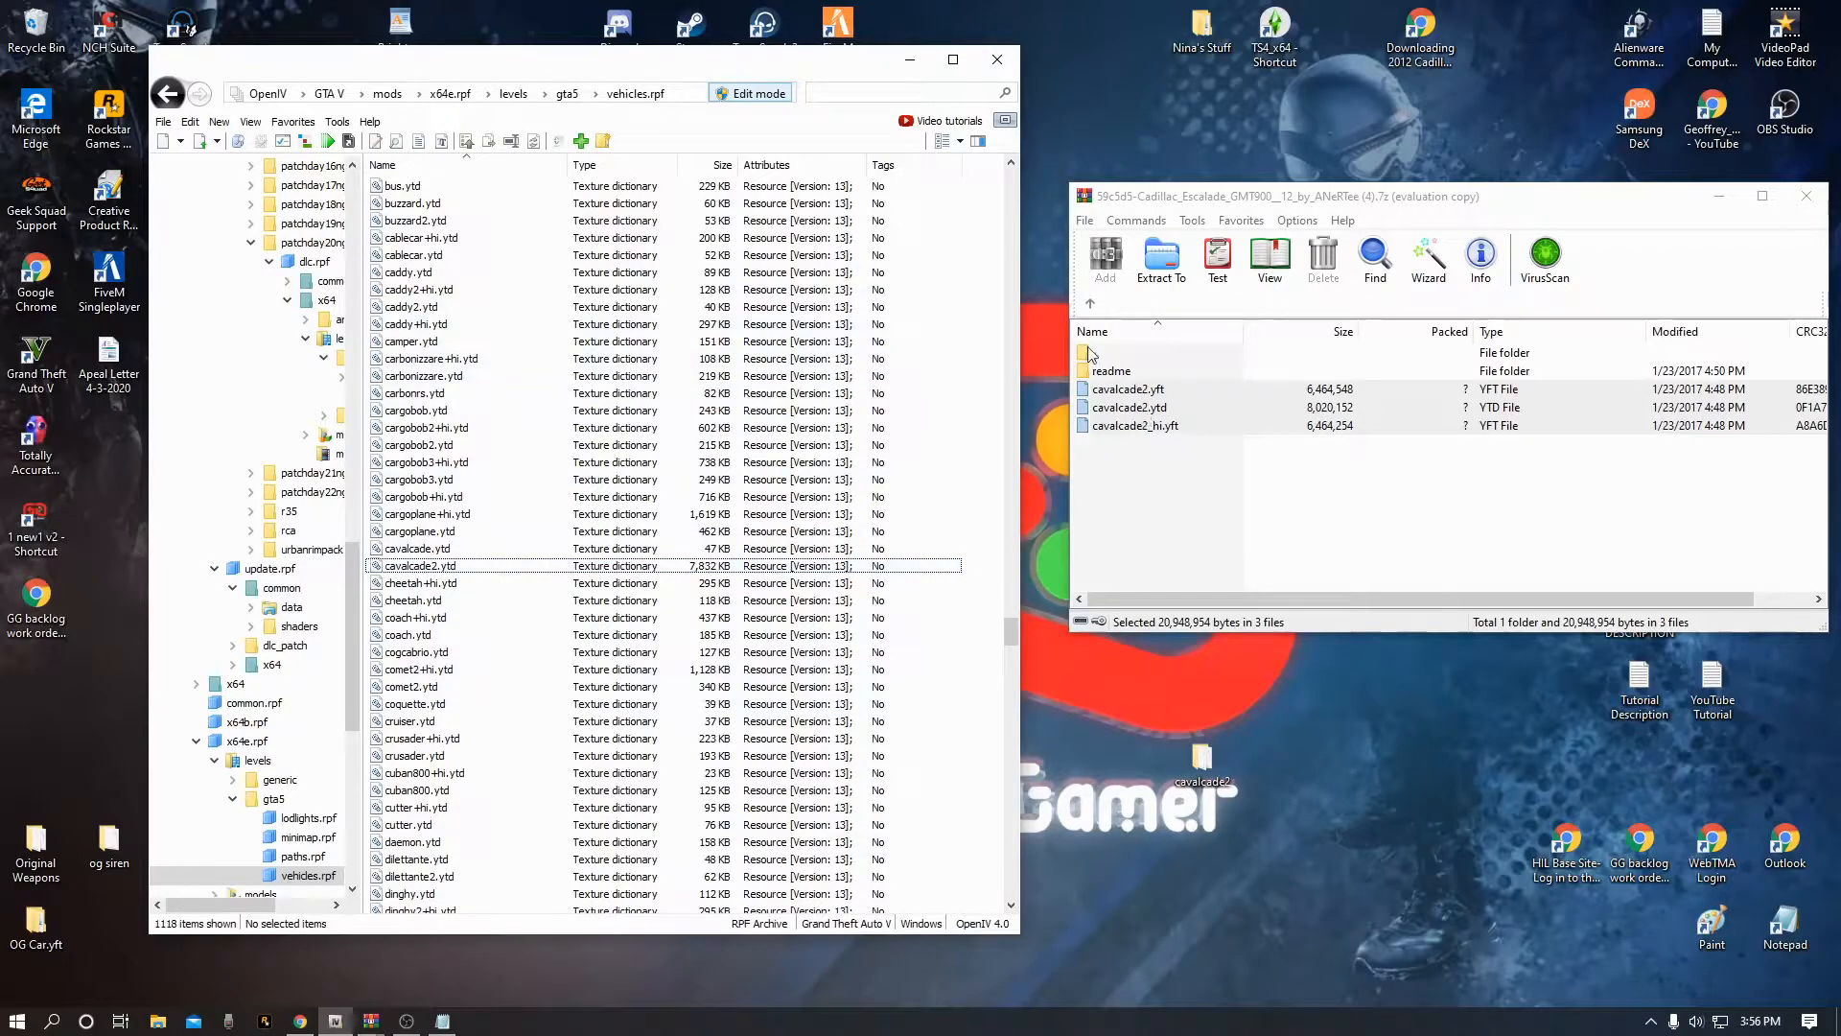
# Return the mod archive to the level of its Add-On and Replace folders, and preview vacca.yft from front, rear and above
pyautogui.click(1090, 305)
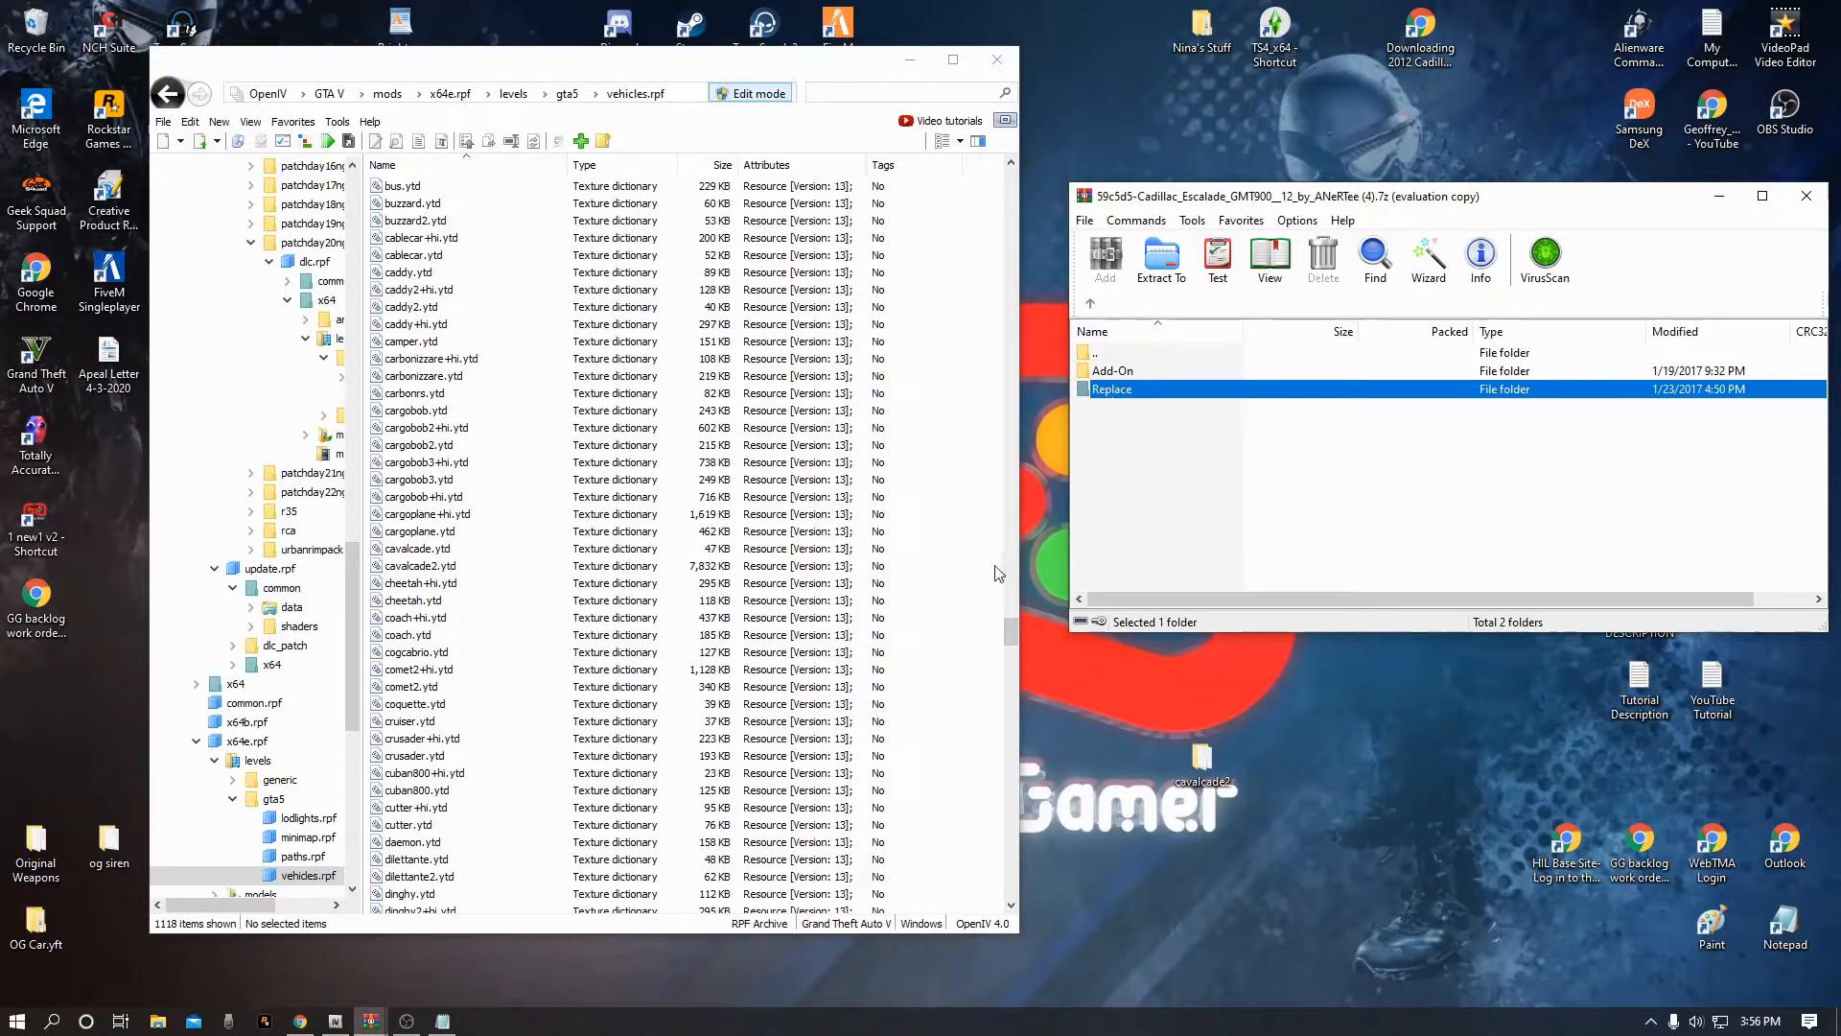
pyautogui.moveTo(1009, 631); pyautogui.dragTo(1009, 614)
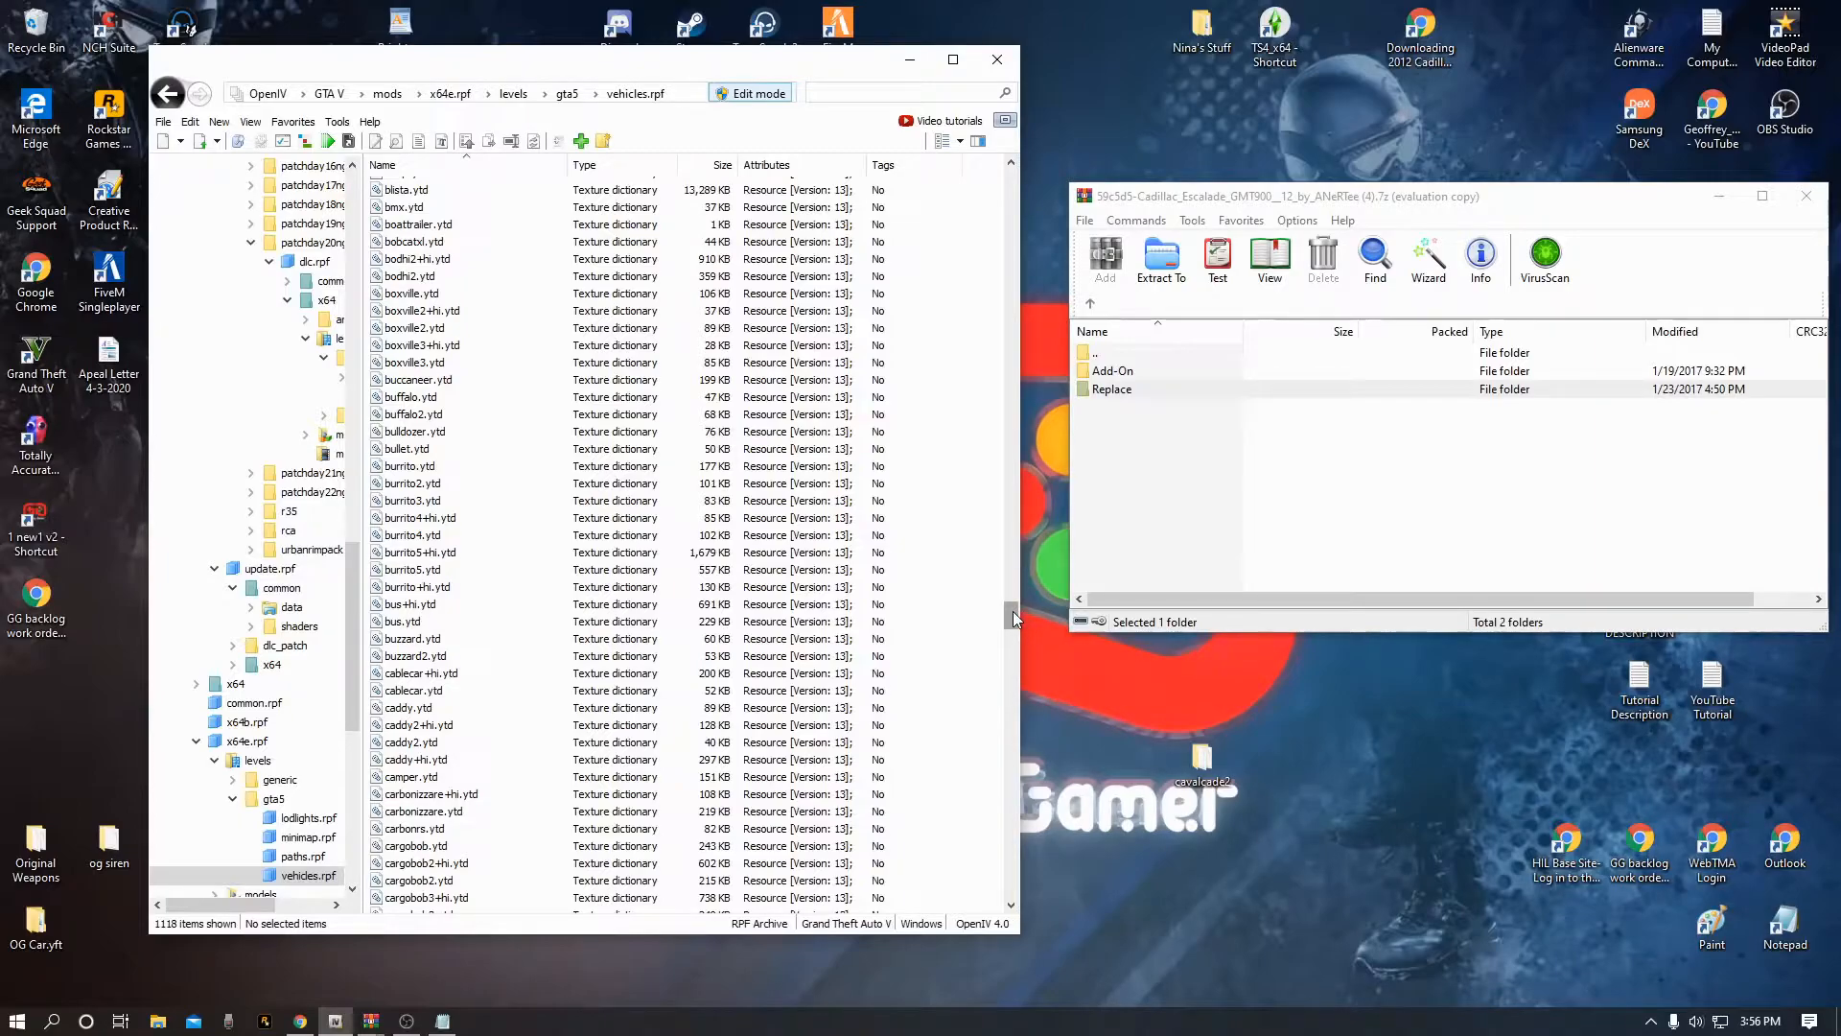
pyautogui.moveTo(1015, 619); pyautogui.dragTo(1013, 556)
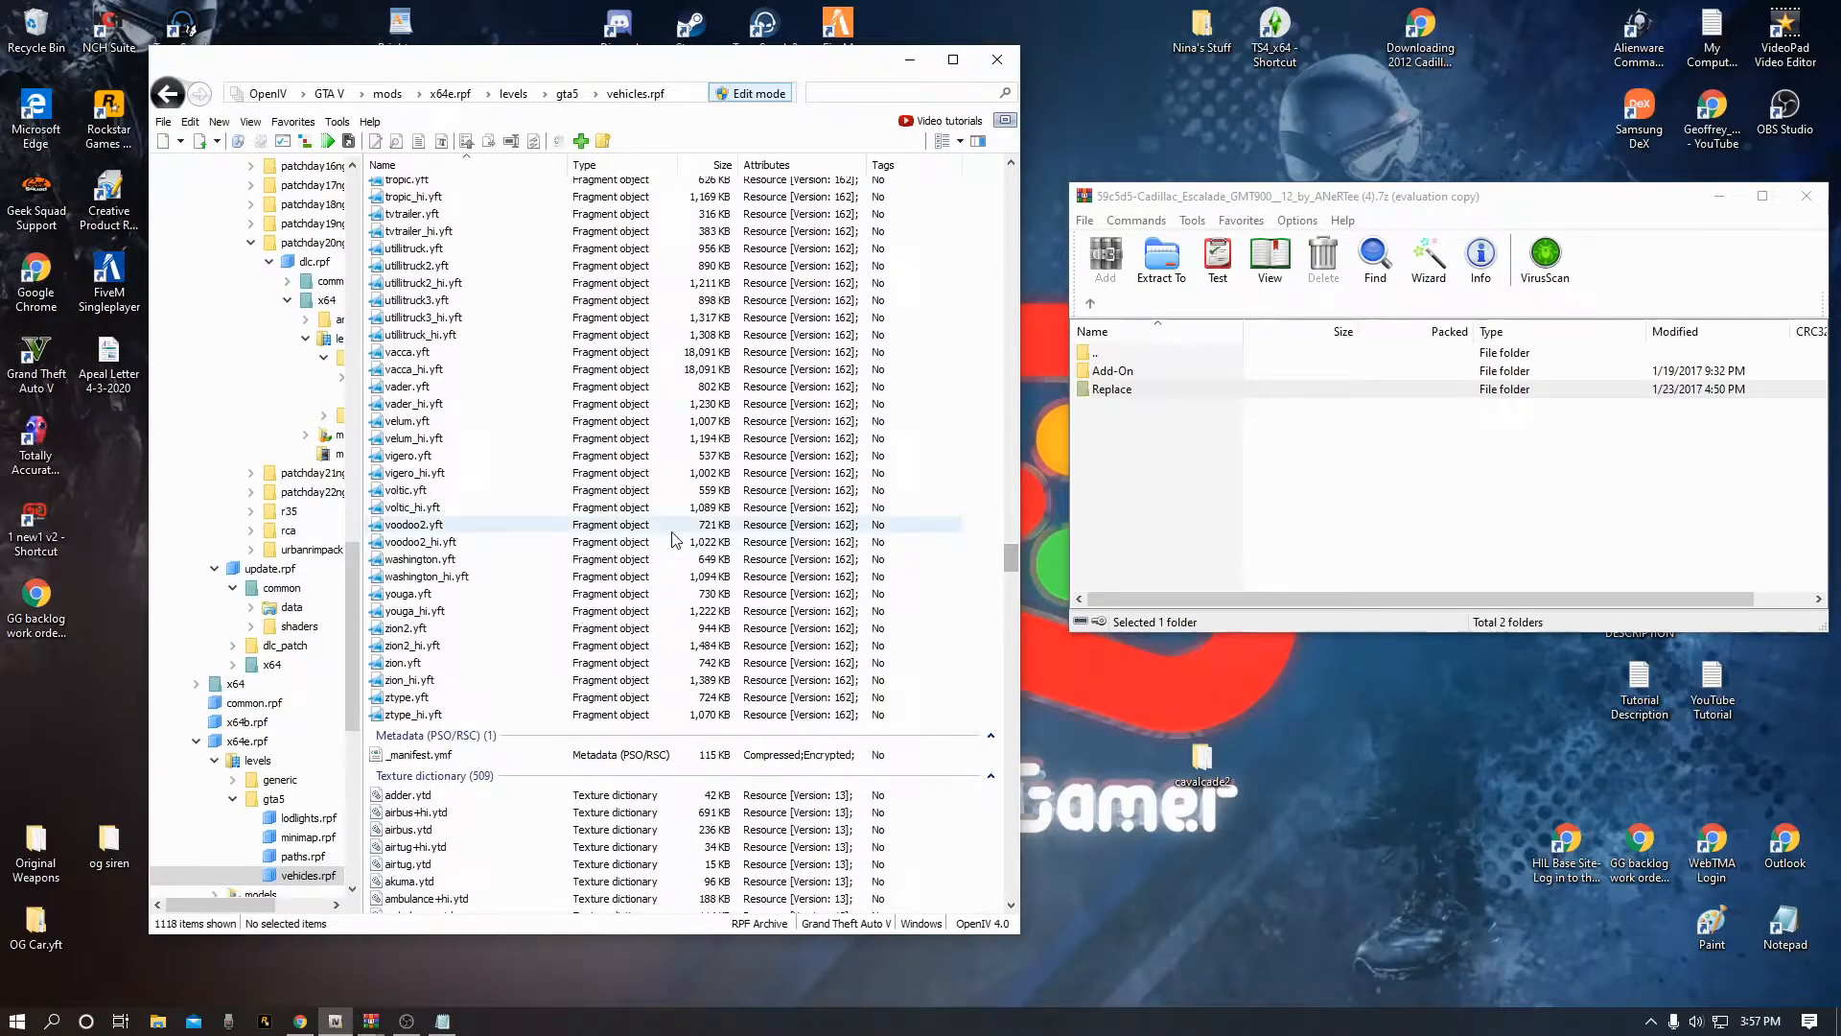
pyautogui.doubleClick(405, 354)
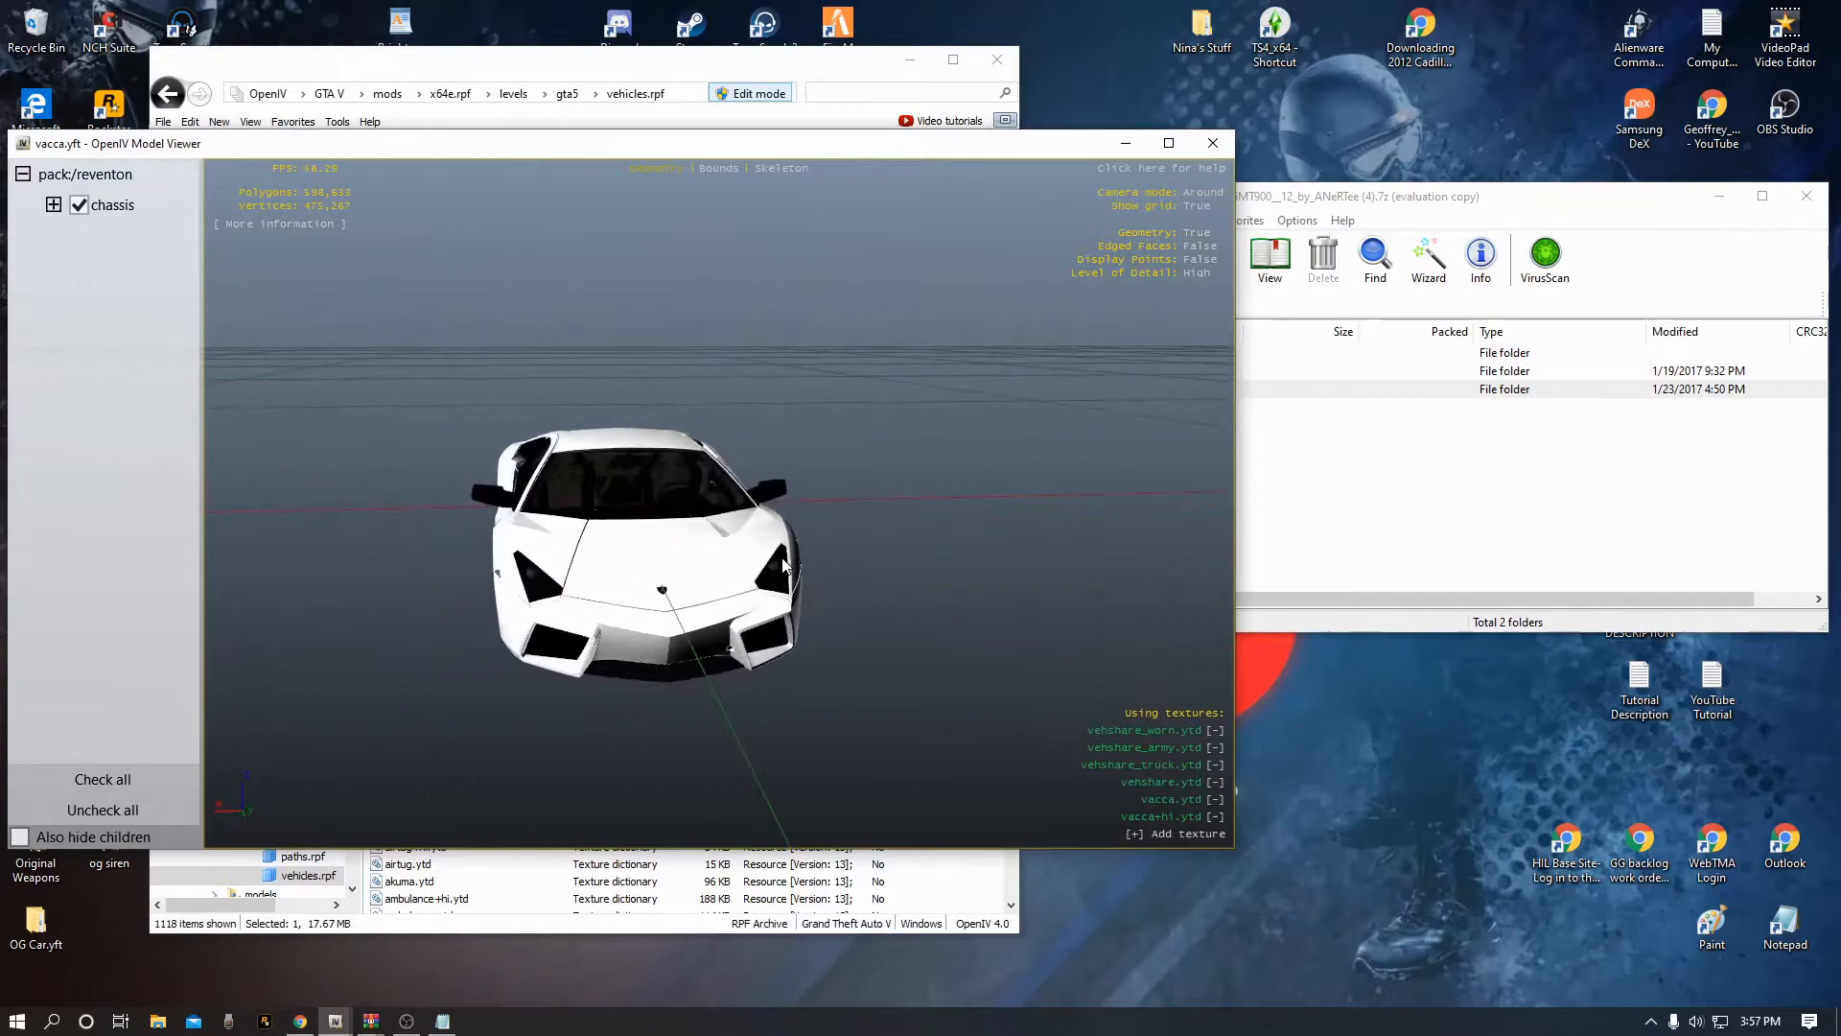
pyautogui.moveTo(784, 566); pyautogui.dragTo(662, 549)
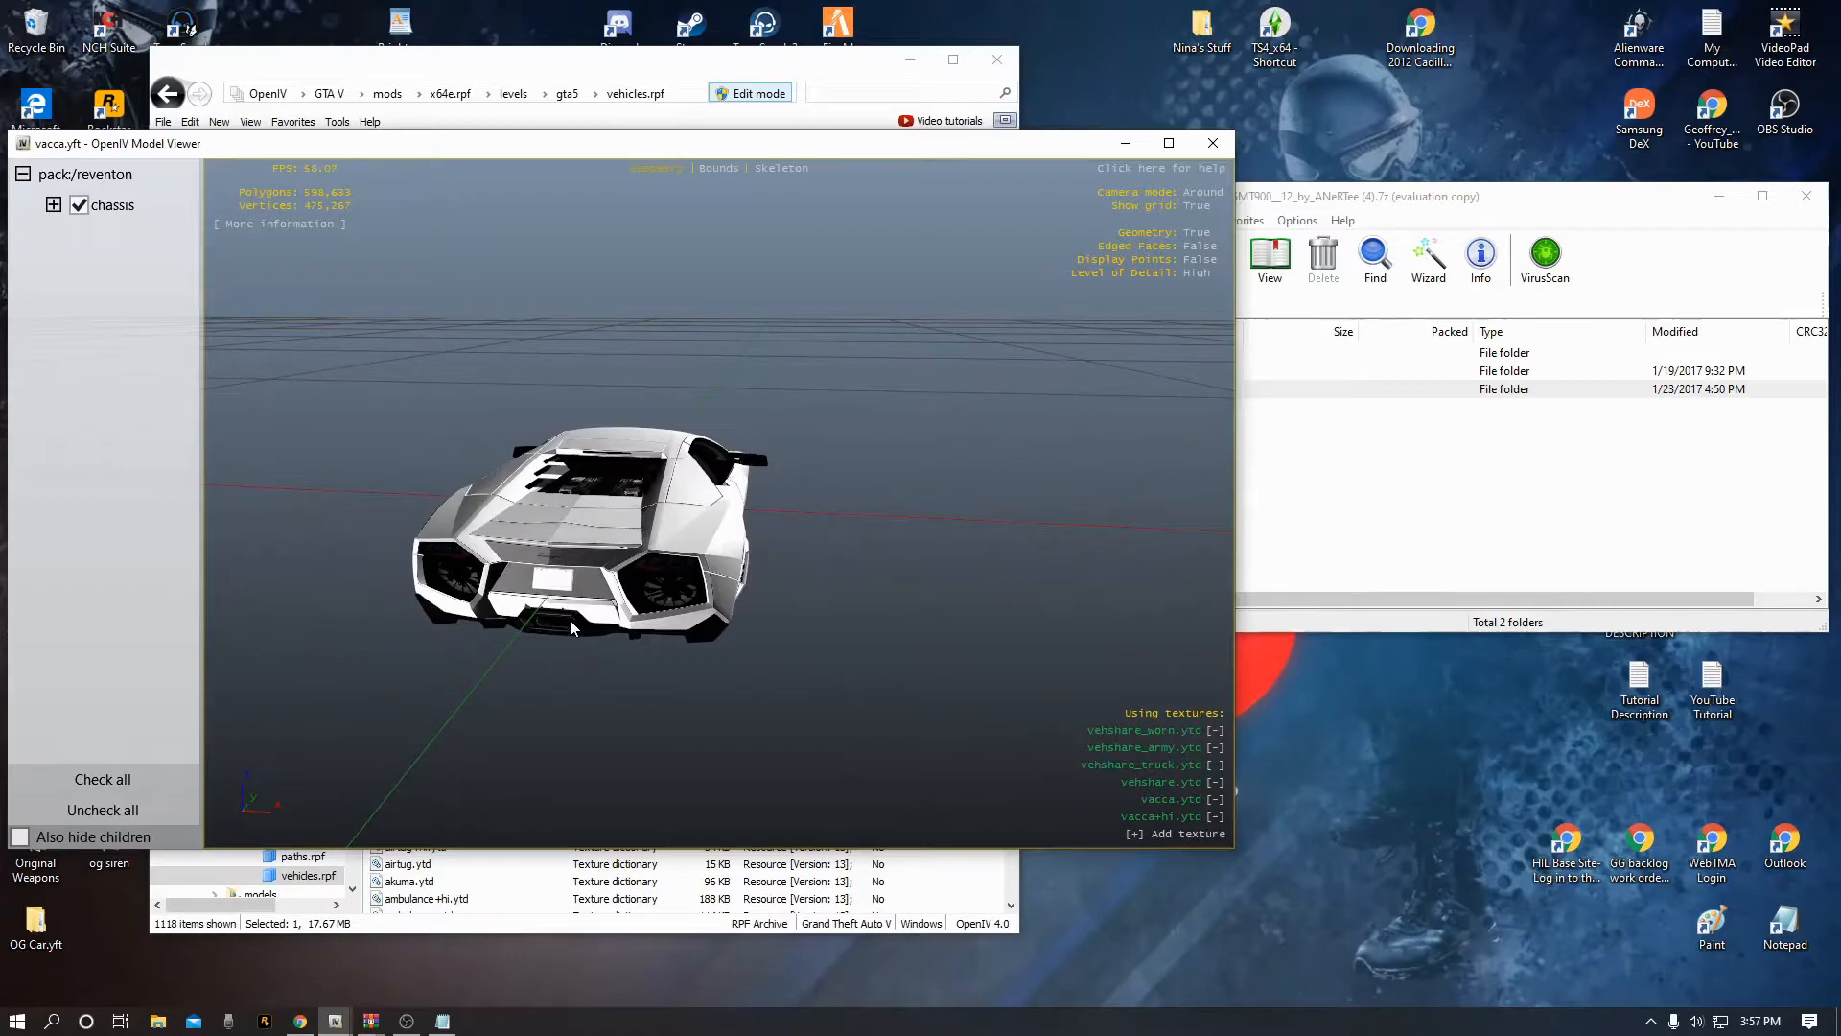
pyautogui.moveTo(523, 497); pyautogui.dragTo(514, 556)
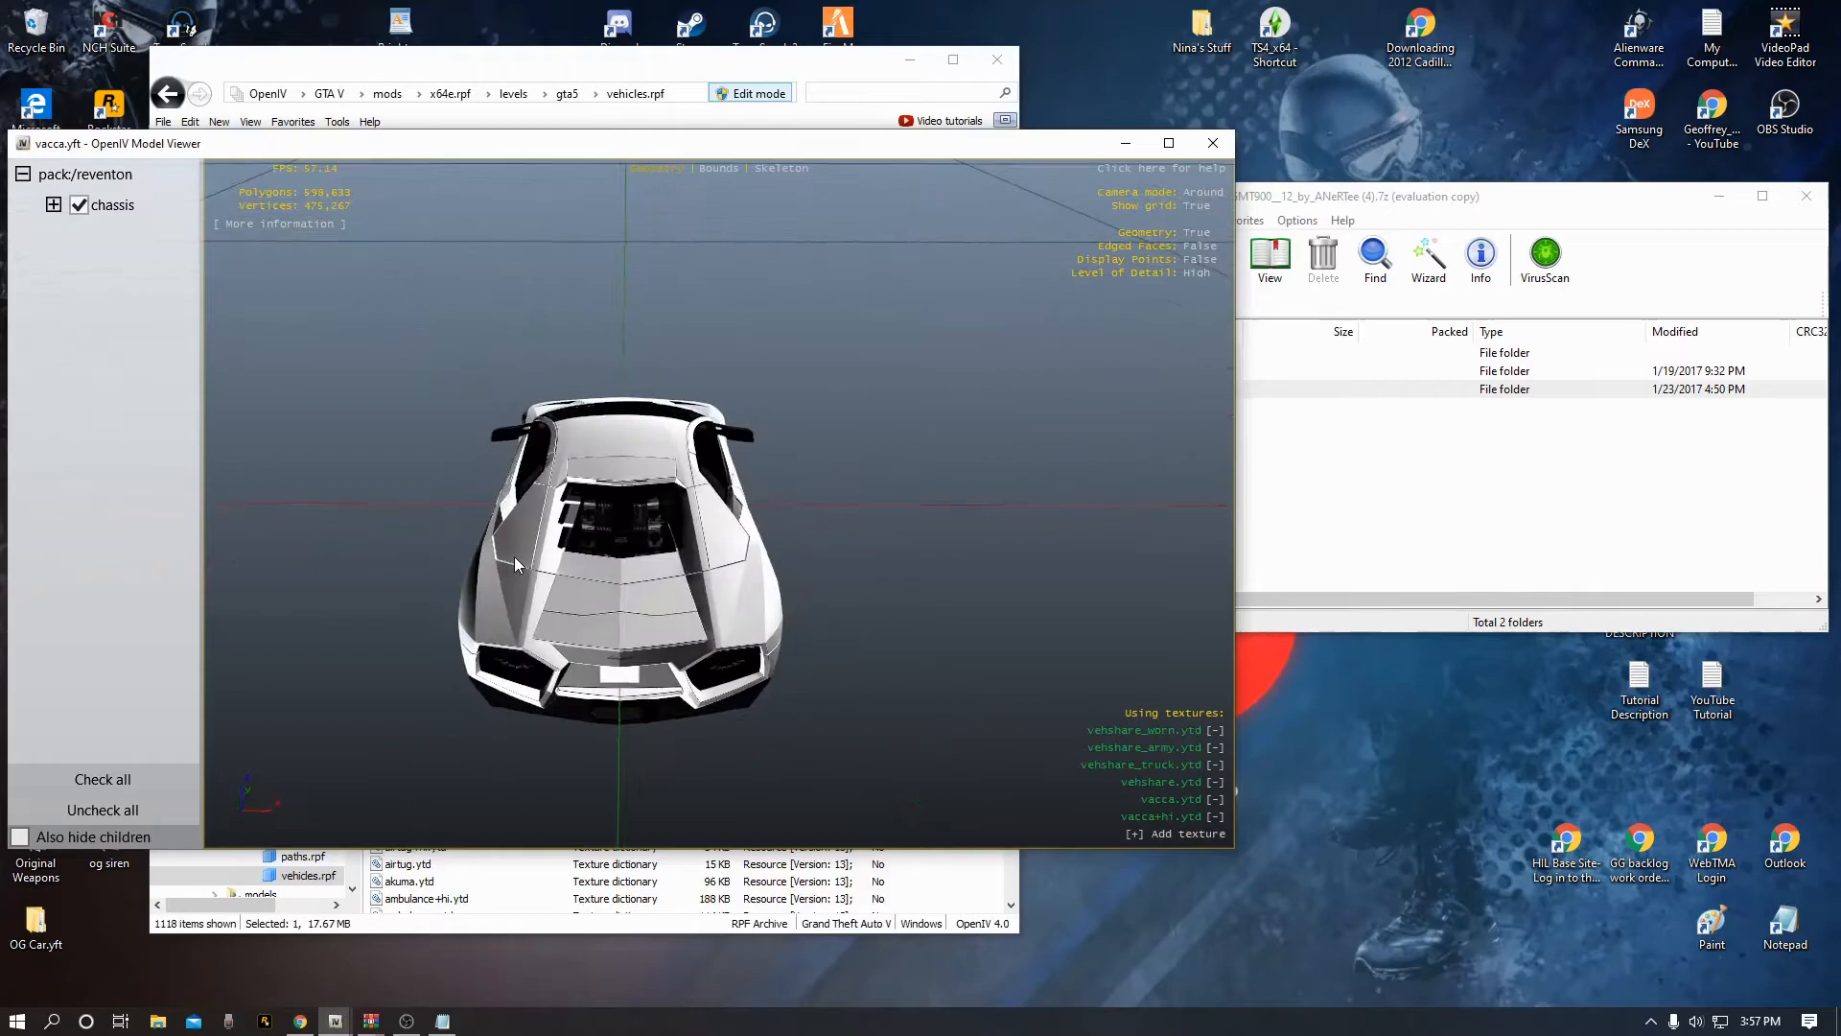
pyautogui.moveTo(576, 500); pyautogui.dragTo(905, 366)
pyautogui.moveTo(430, 554); pyautogui.dragTo(650, 585)
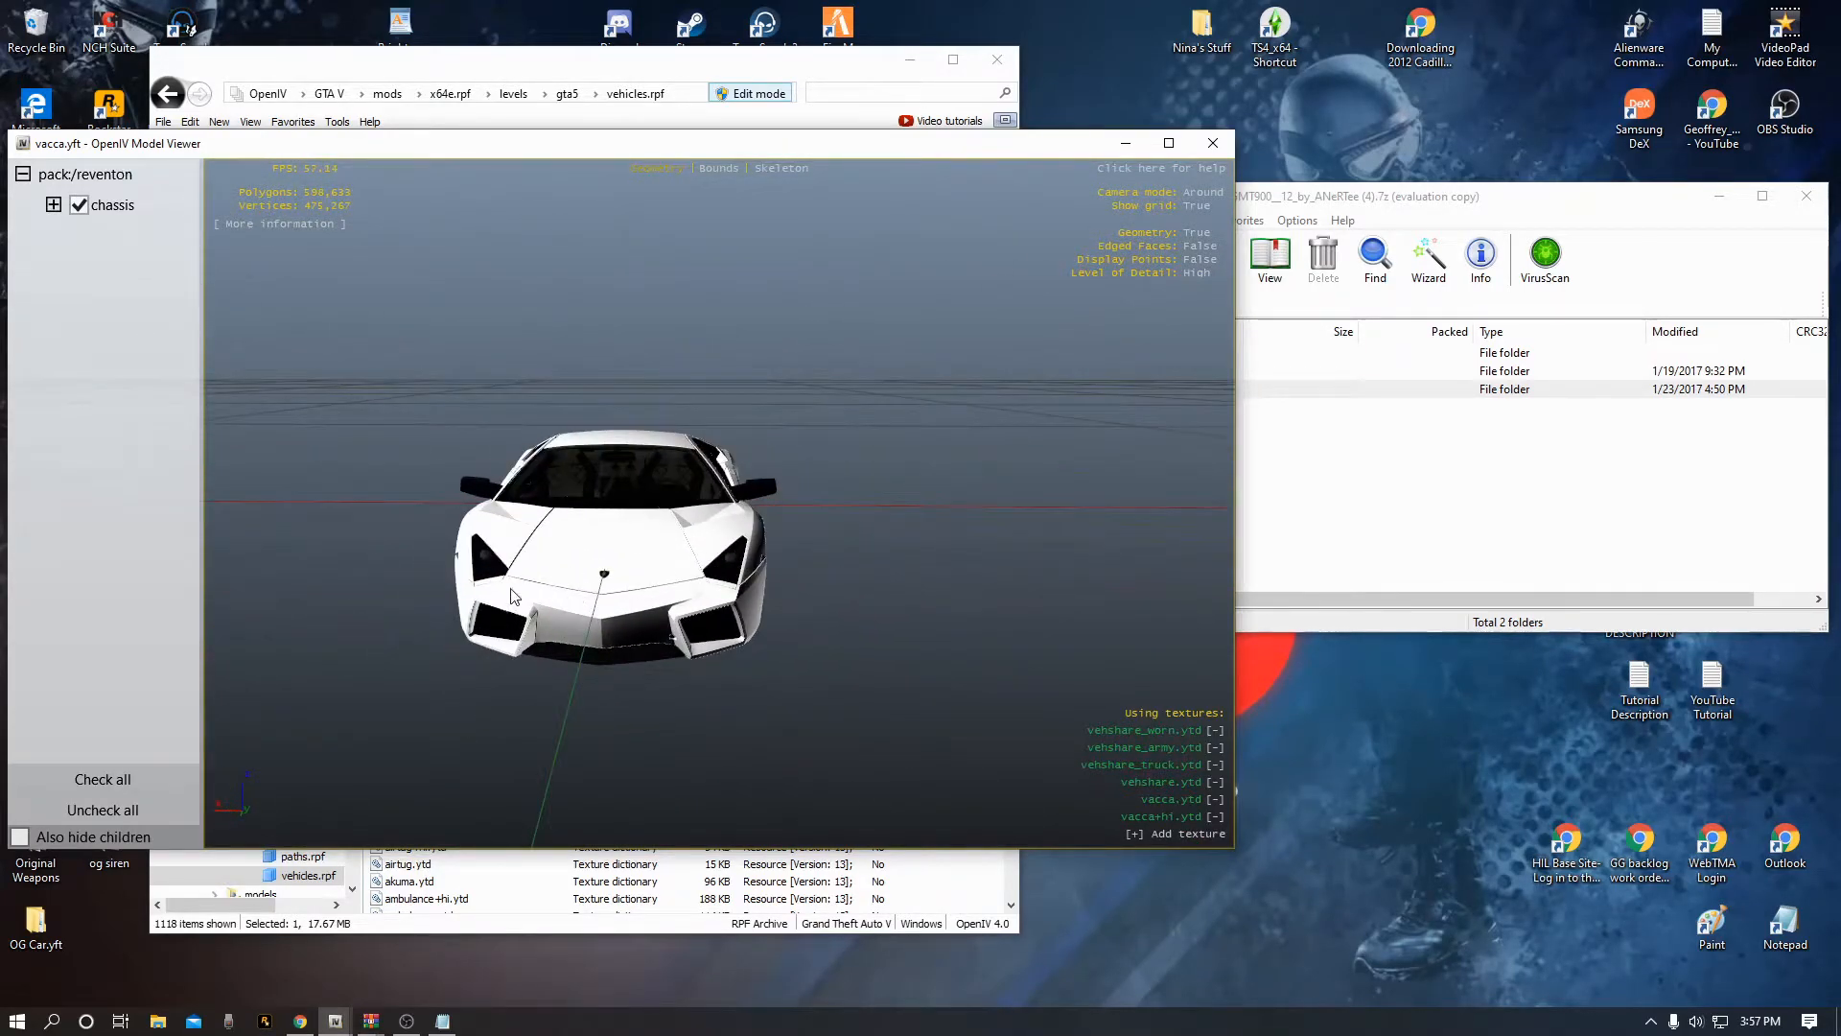
pyautogui.click(1215, 145)
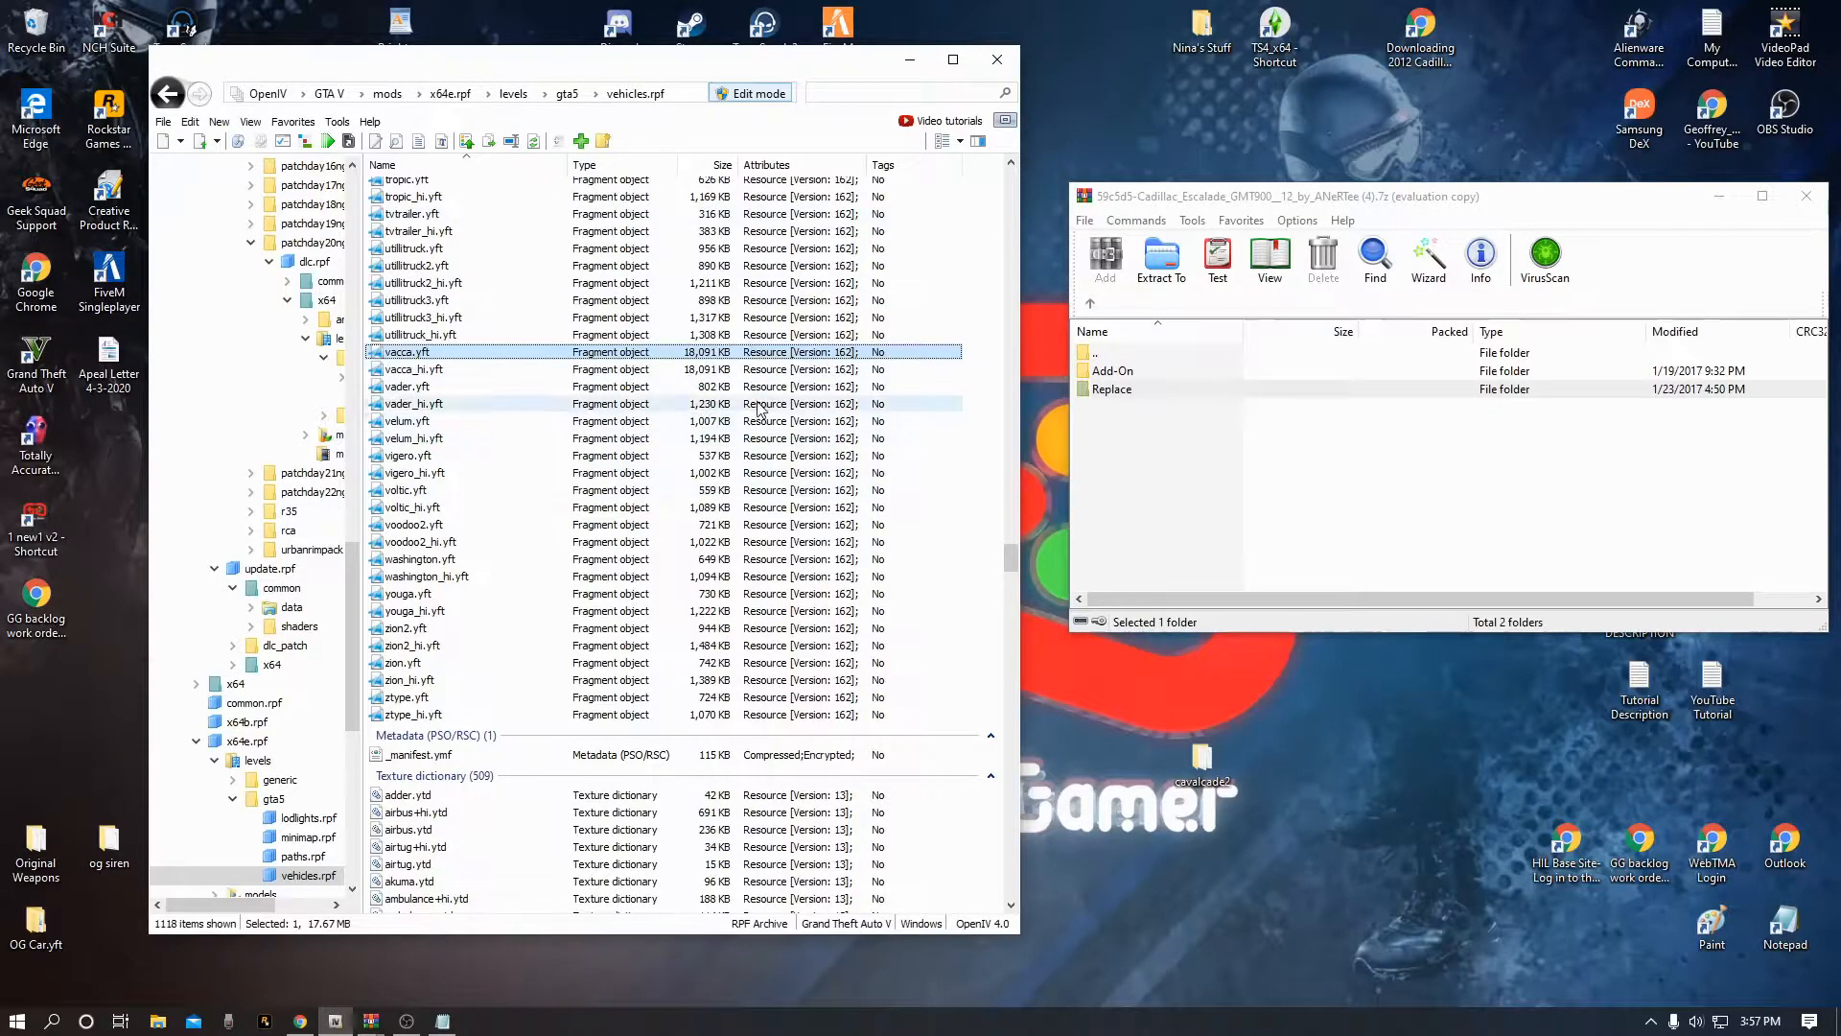
# Preview the tornado2.yft model from vehicles.rpf, rotate it to its rear, and close the preview
pyautogui.scroll(20, 757, 411)
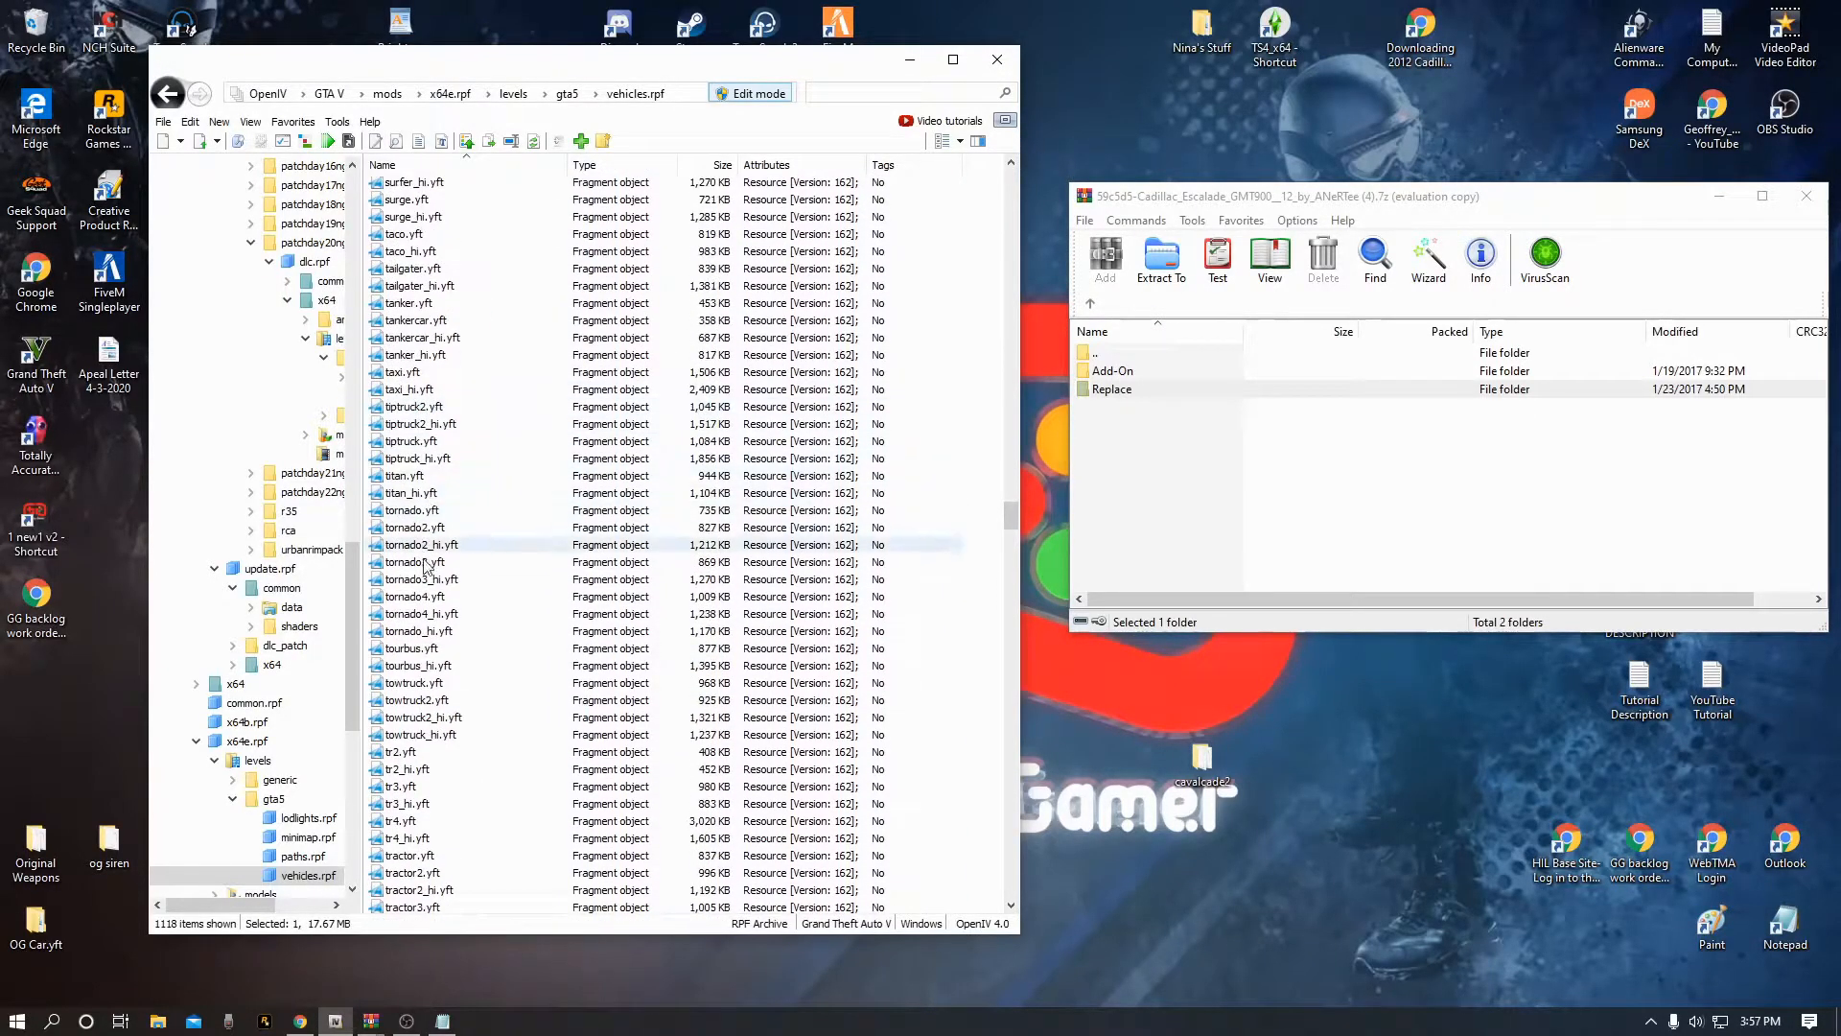
pyautogui.click(413, 529)
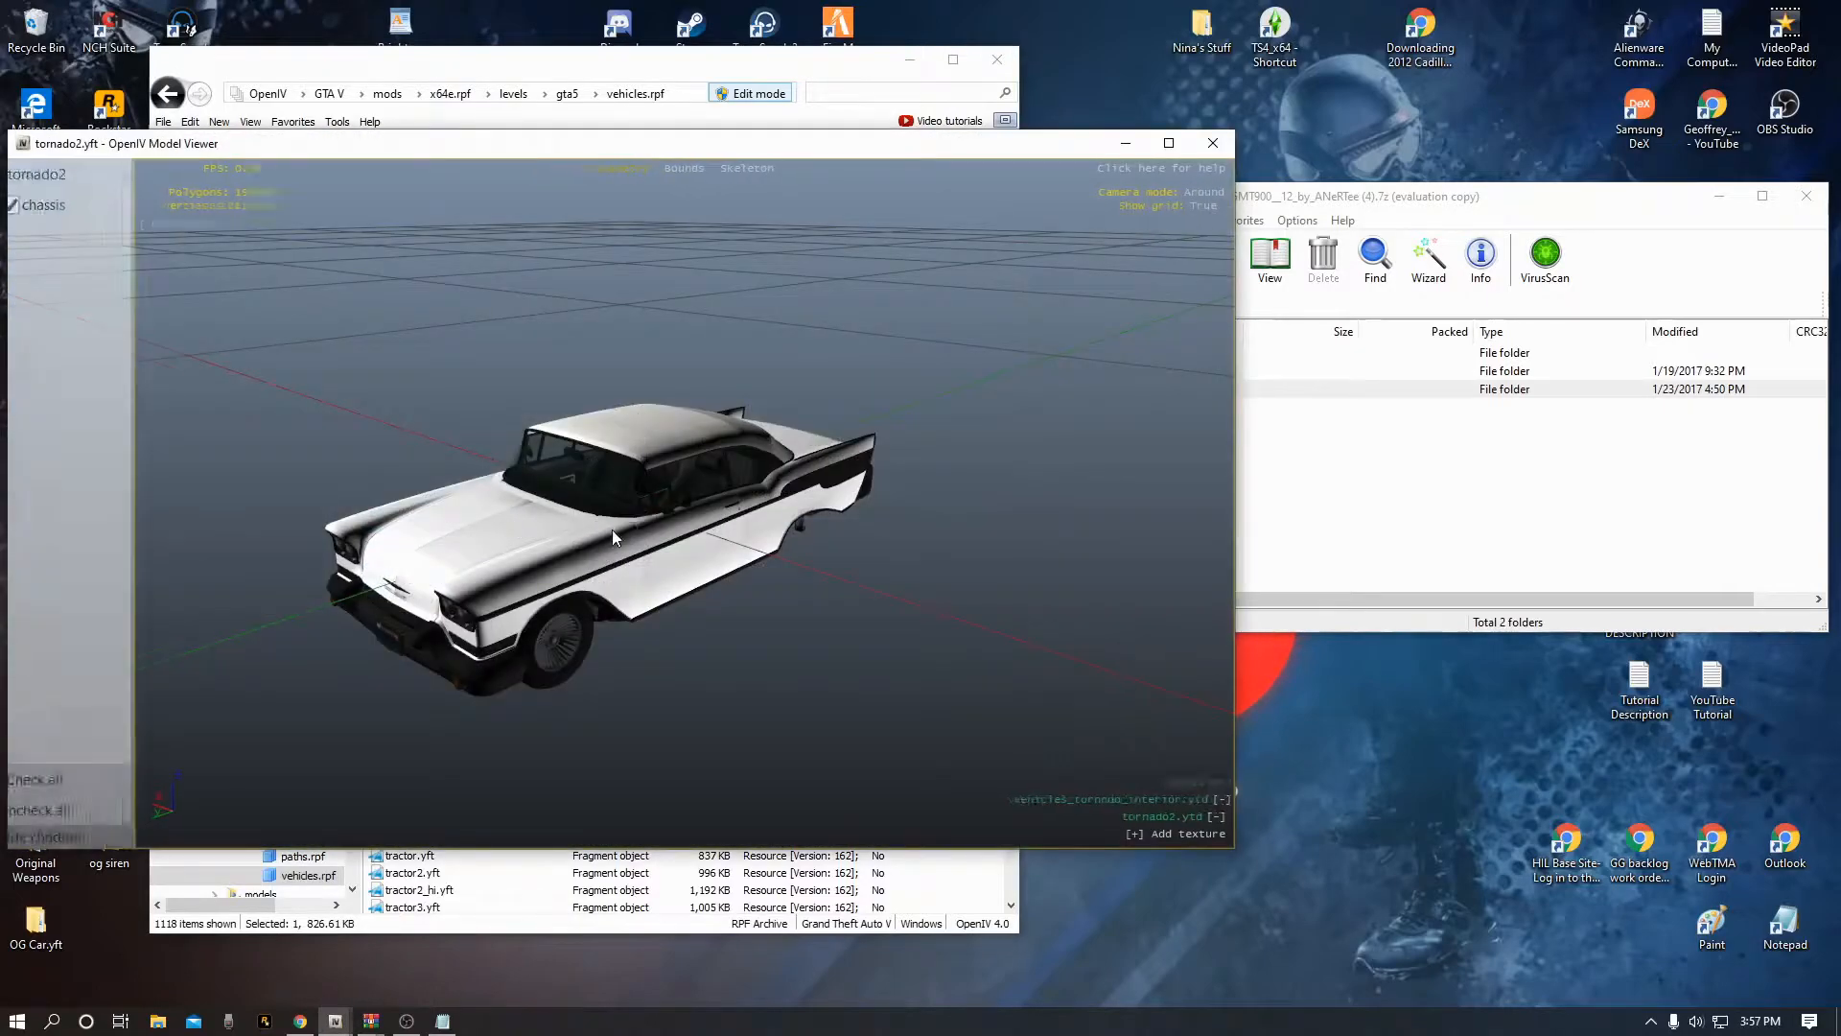
pyautogui.moveTo(612, 529); pyautogui.dragTo(510, 535)
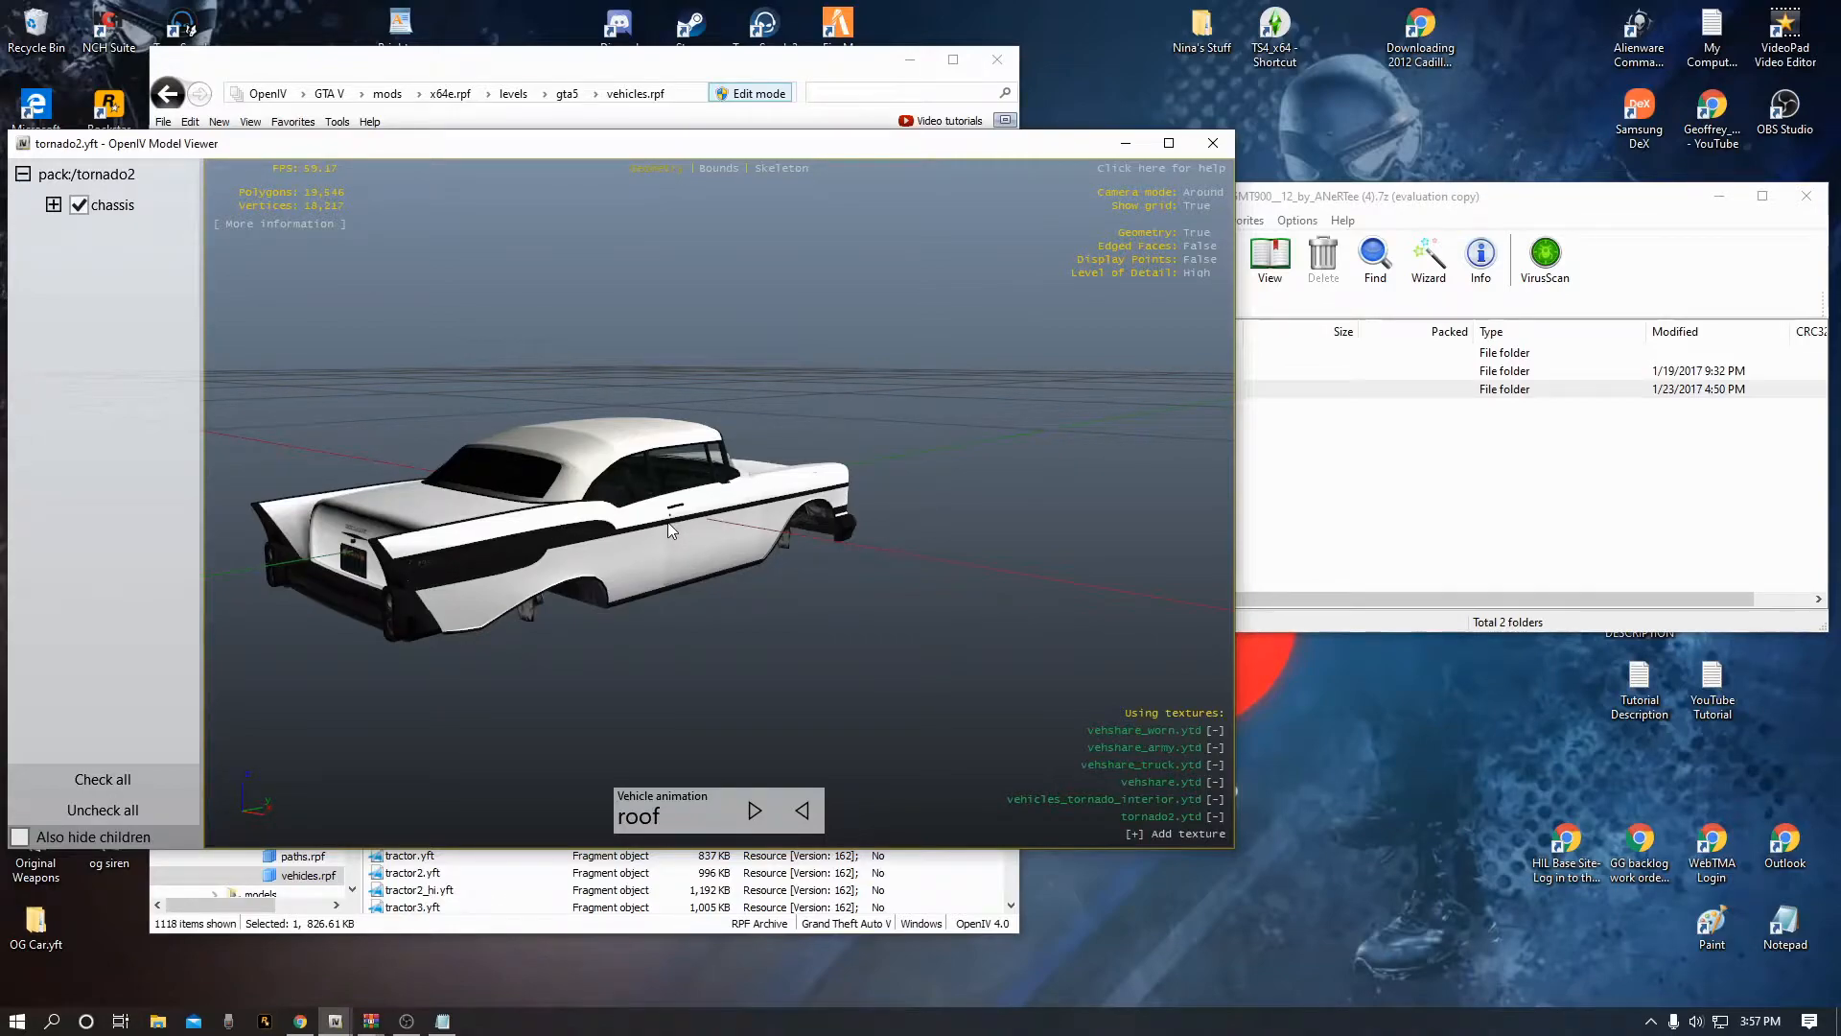
pyautogui.click(1213, 144)
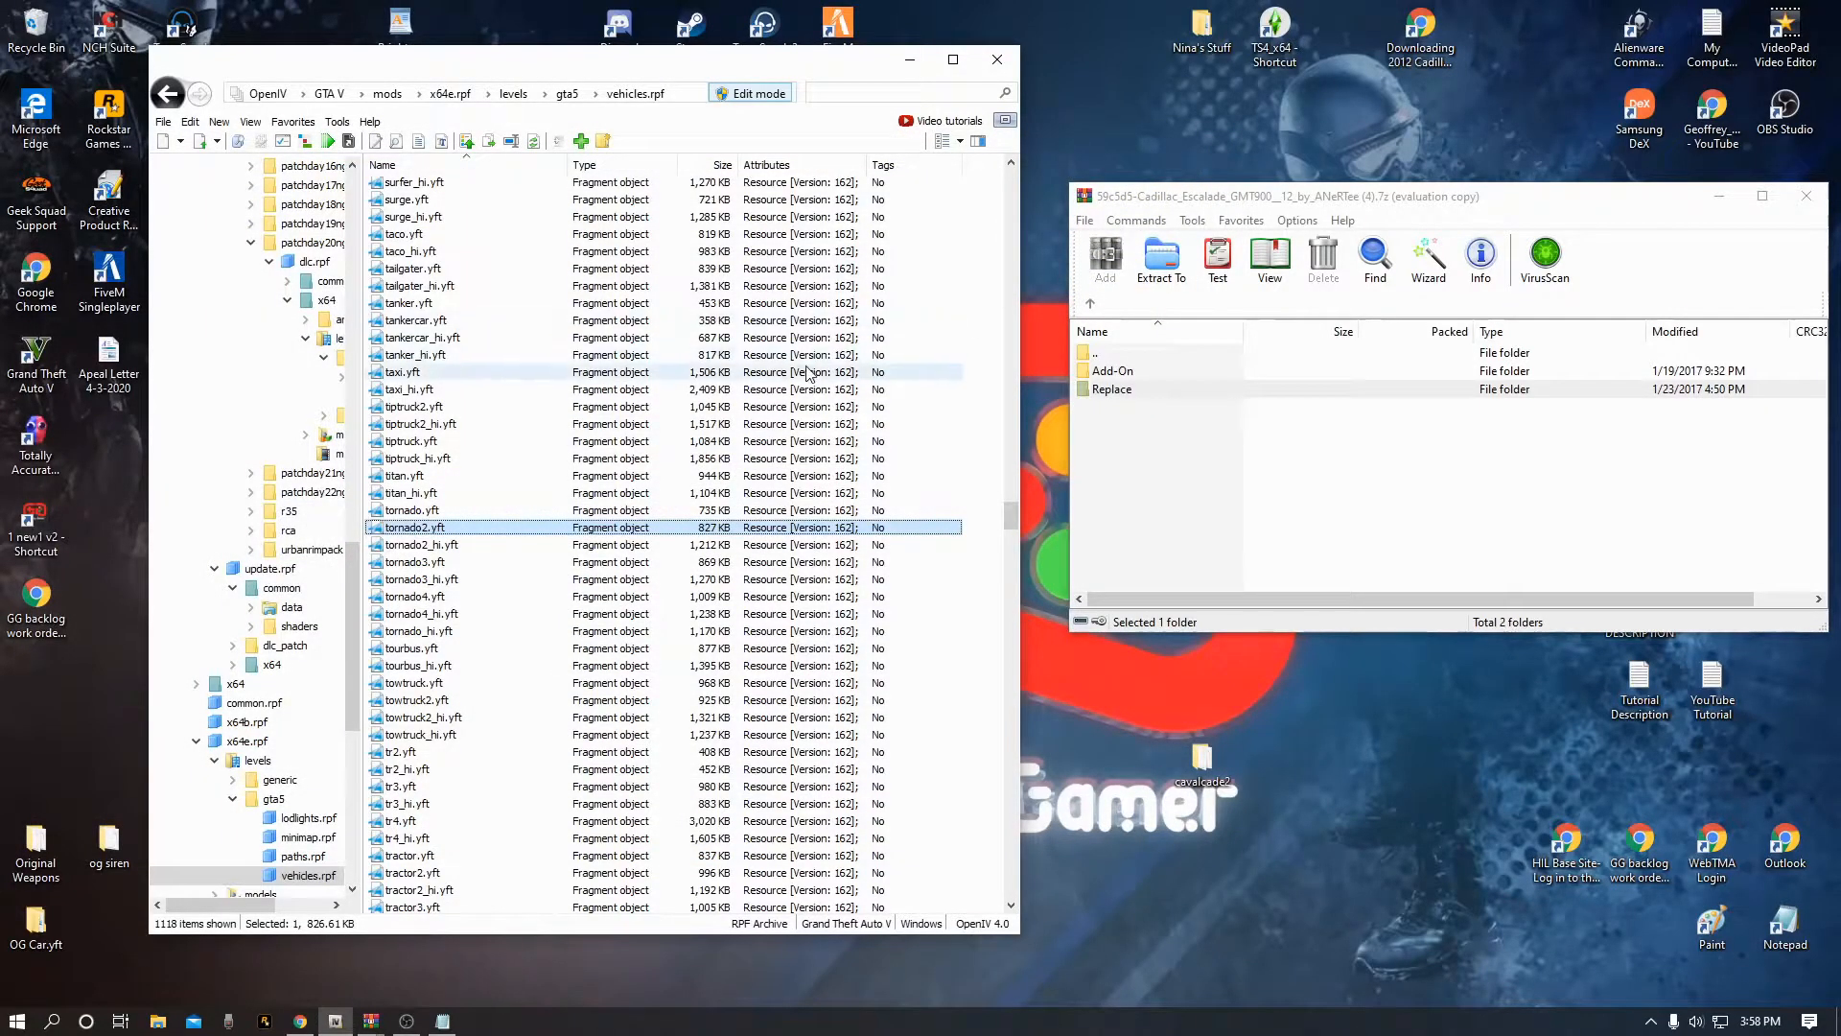
# Close the mod archive, and exit OpenIV with edit mode turned off
pyautogui.scroll(20, 809, 374)
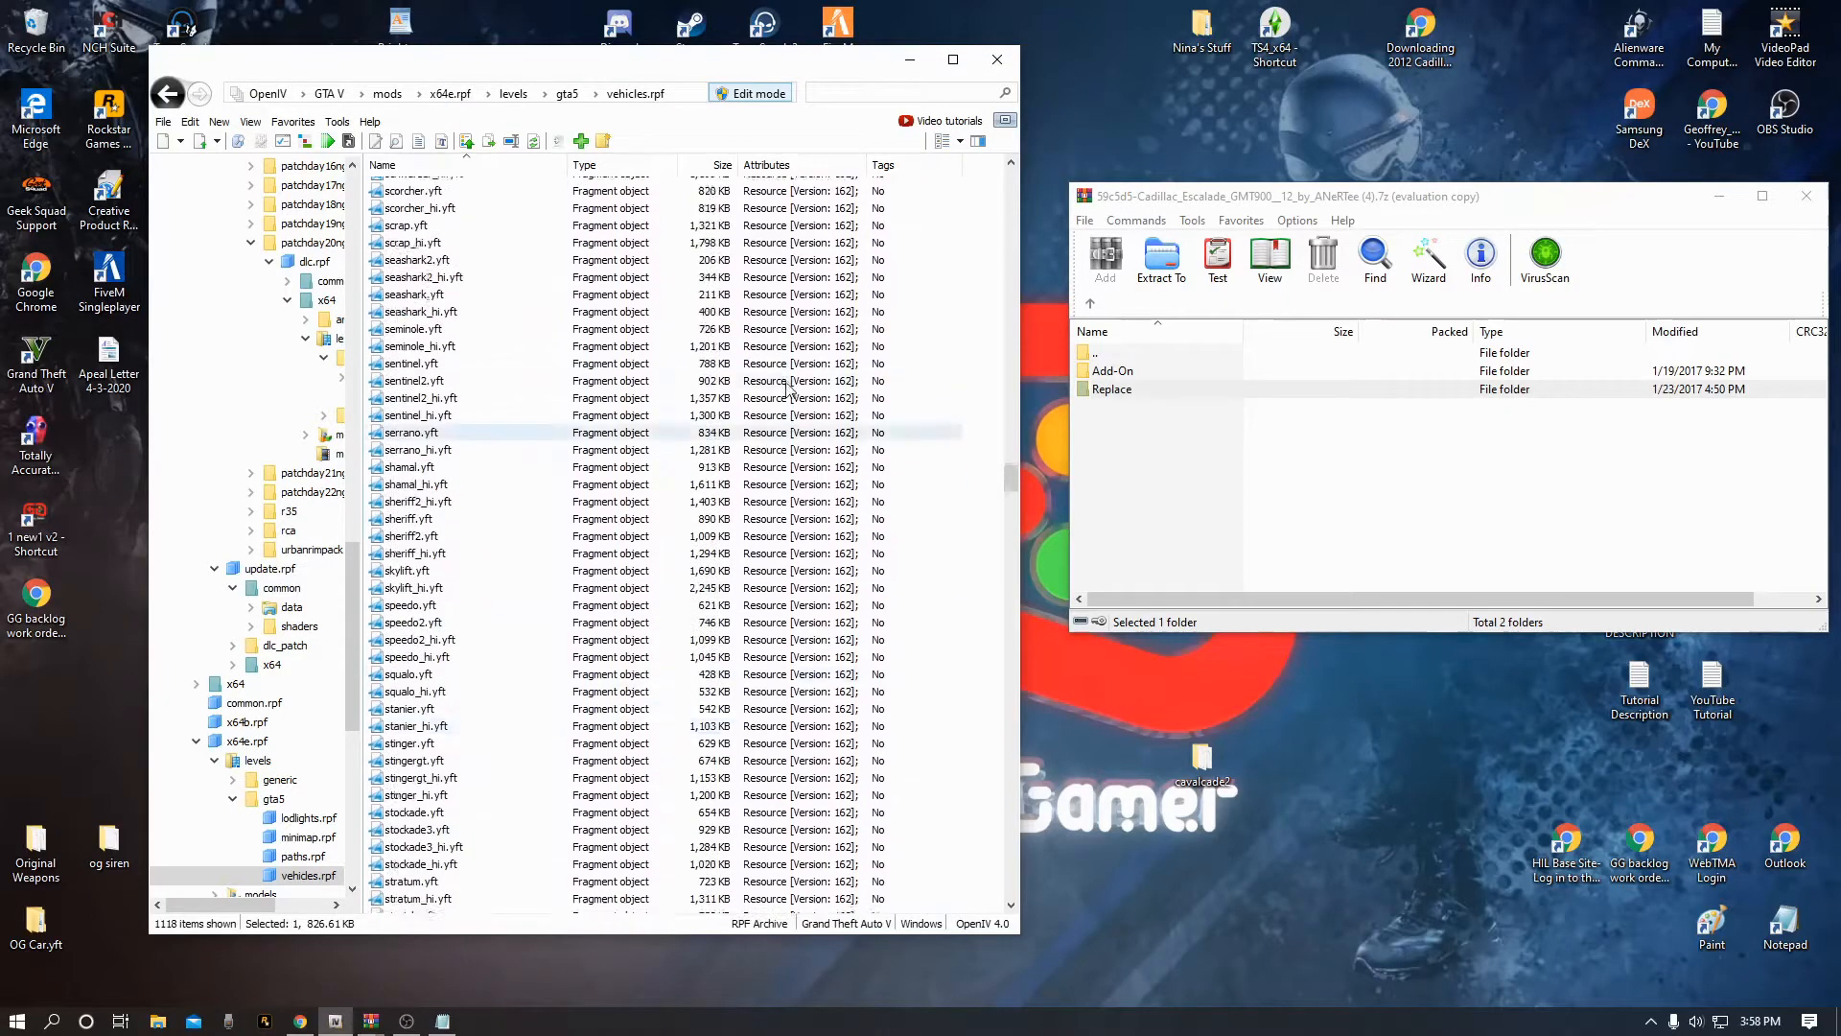
pyautogui.scroll(4, 789, 387)
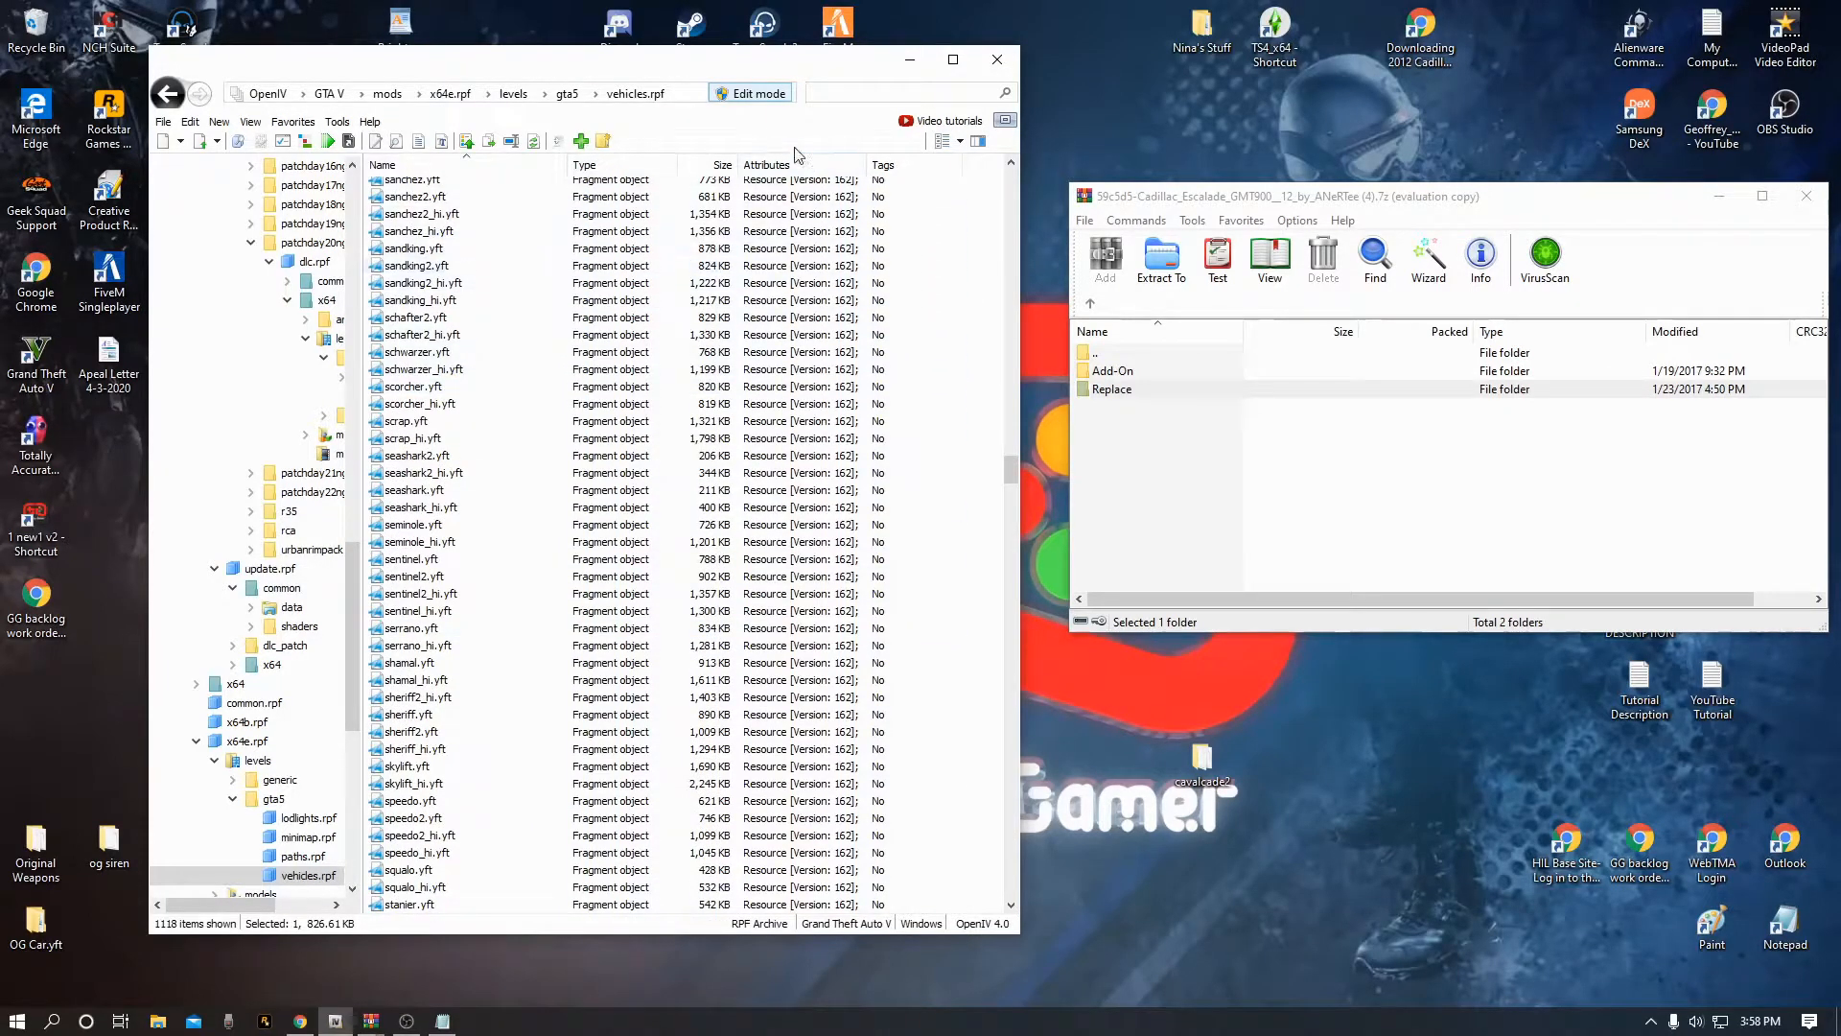
pyautogui.click(1809, 196)
pyautogui.click(758, 94)
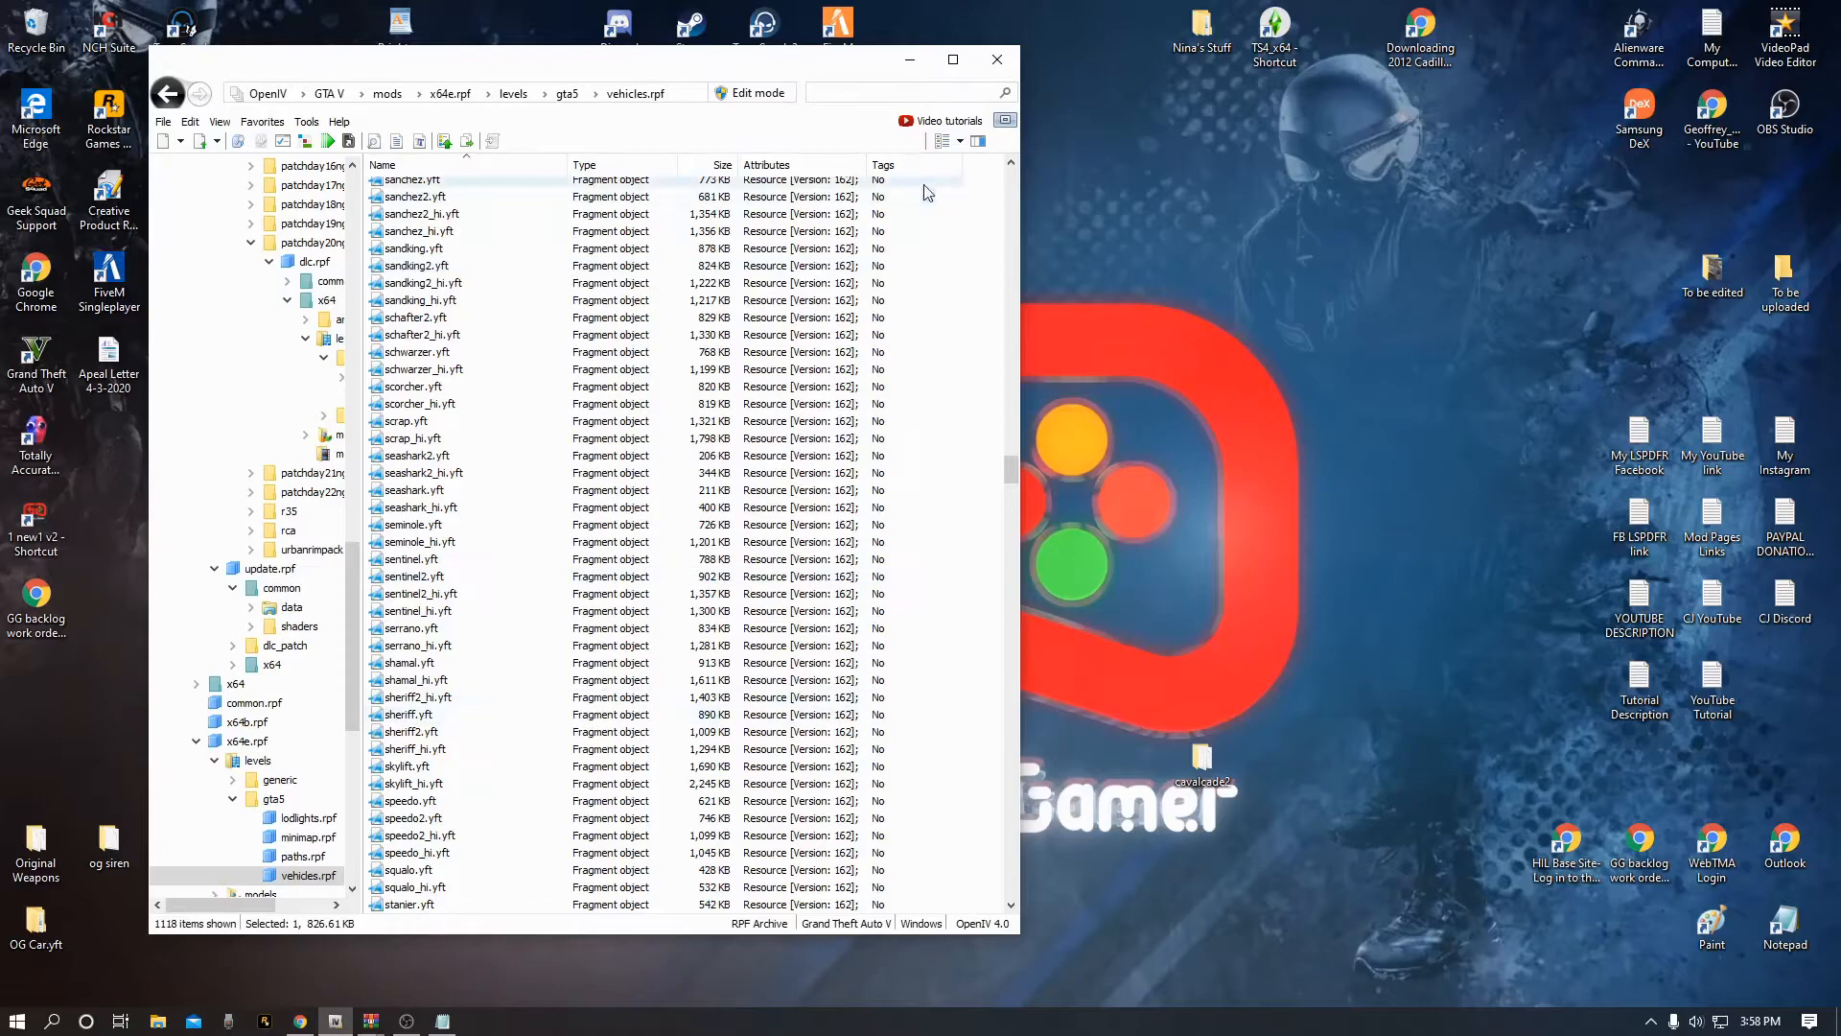
pyautogui.click(996, 64)
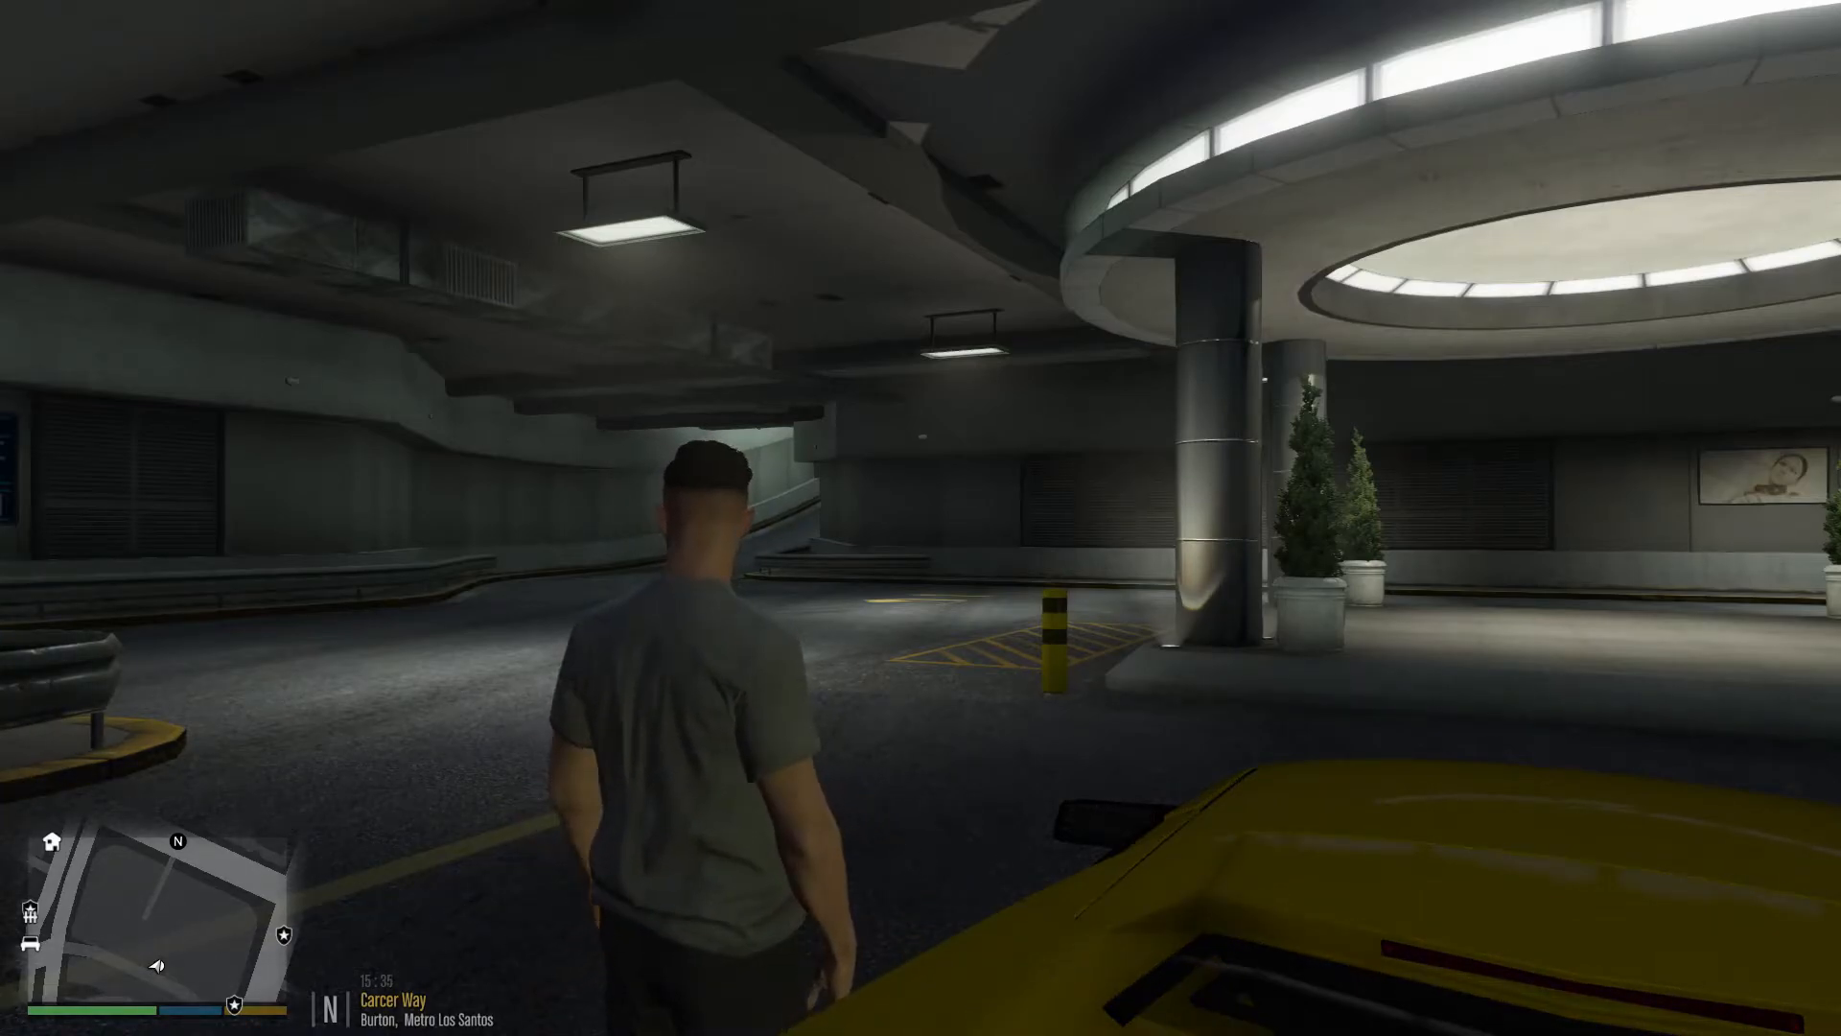
# In GTA V, open the trainer's Vehicle Spawning list
pyautogui.press('F4')
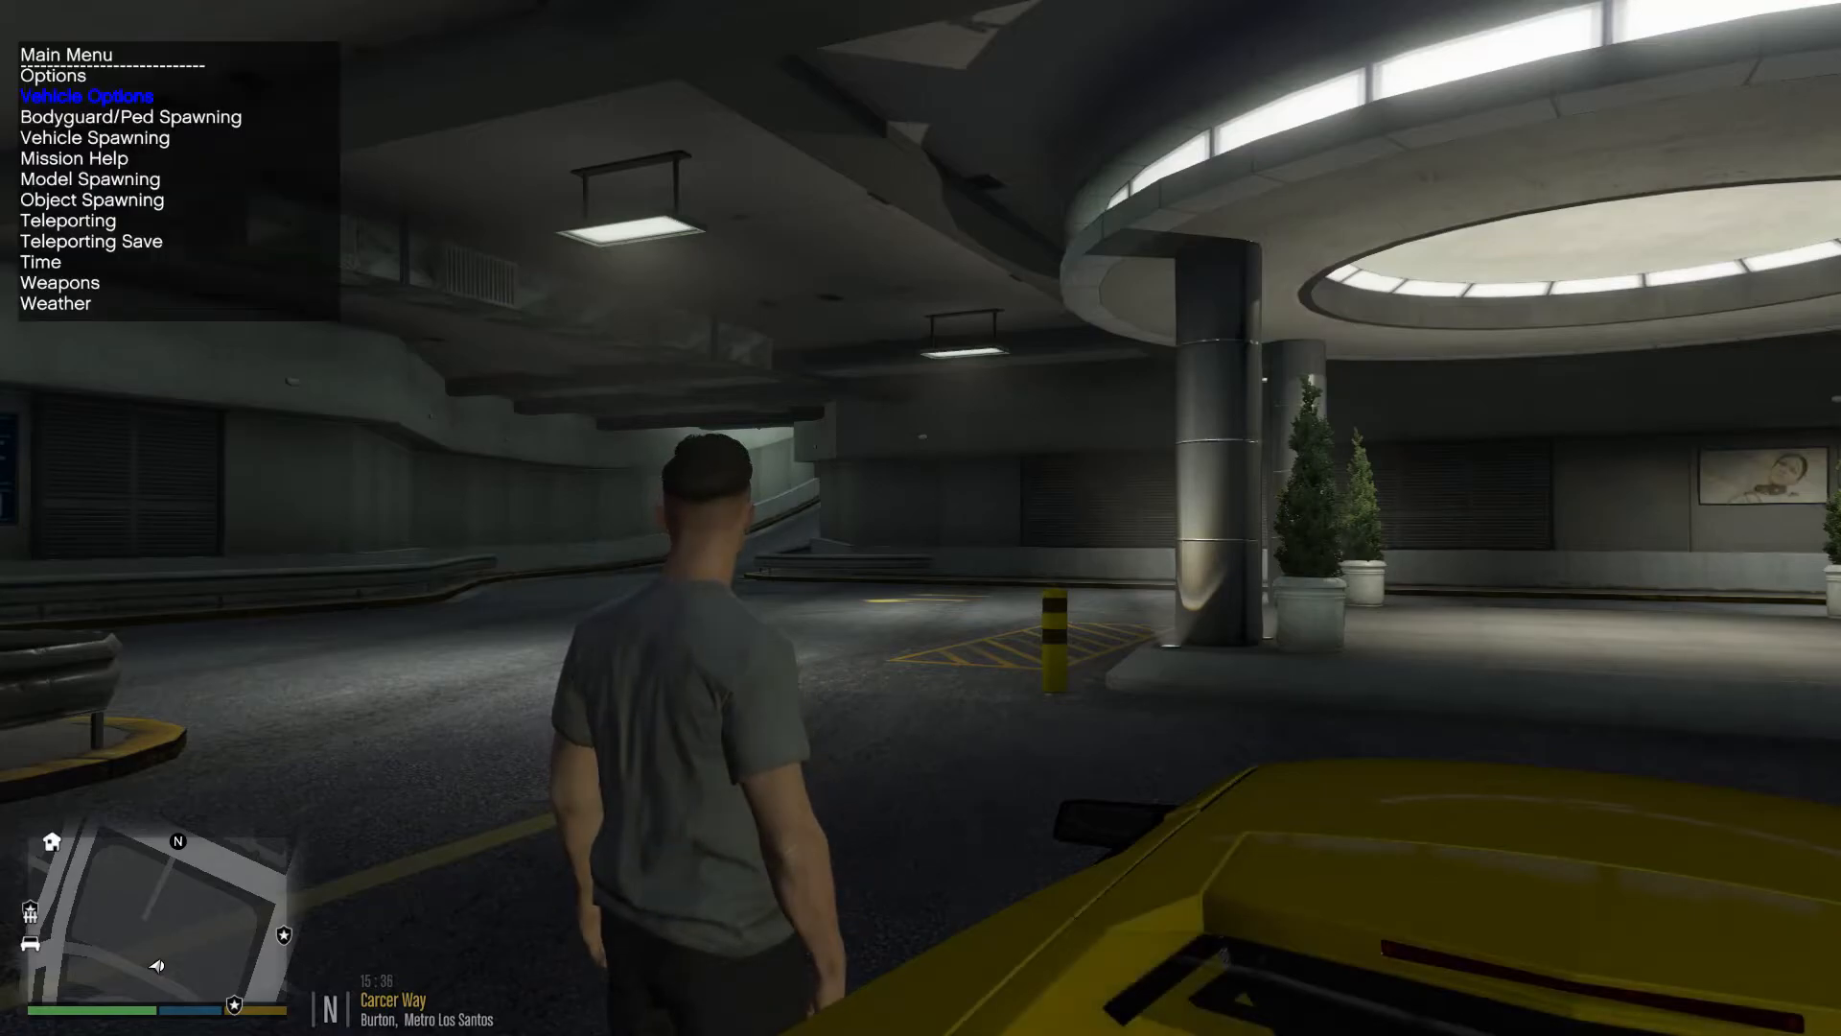
pyautogui.press('Down')
pyautogui.press('Down')
pyautogui.press('Return')
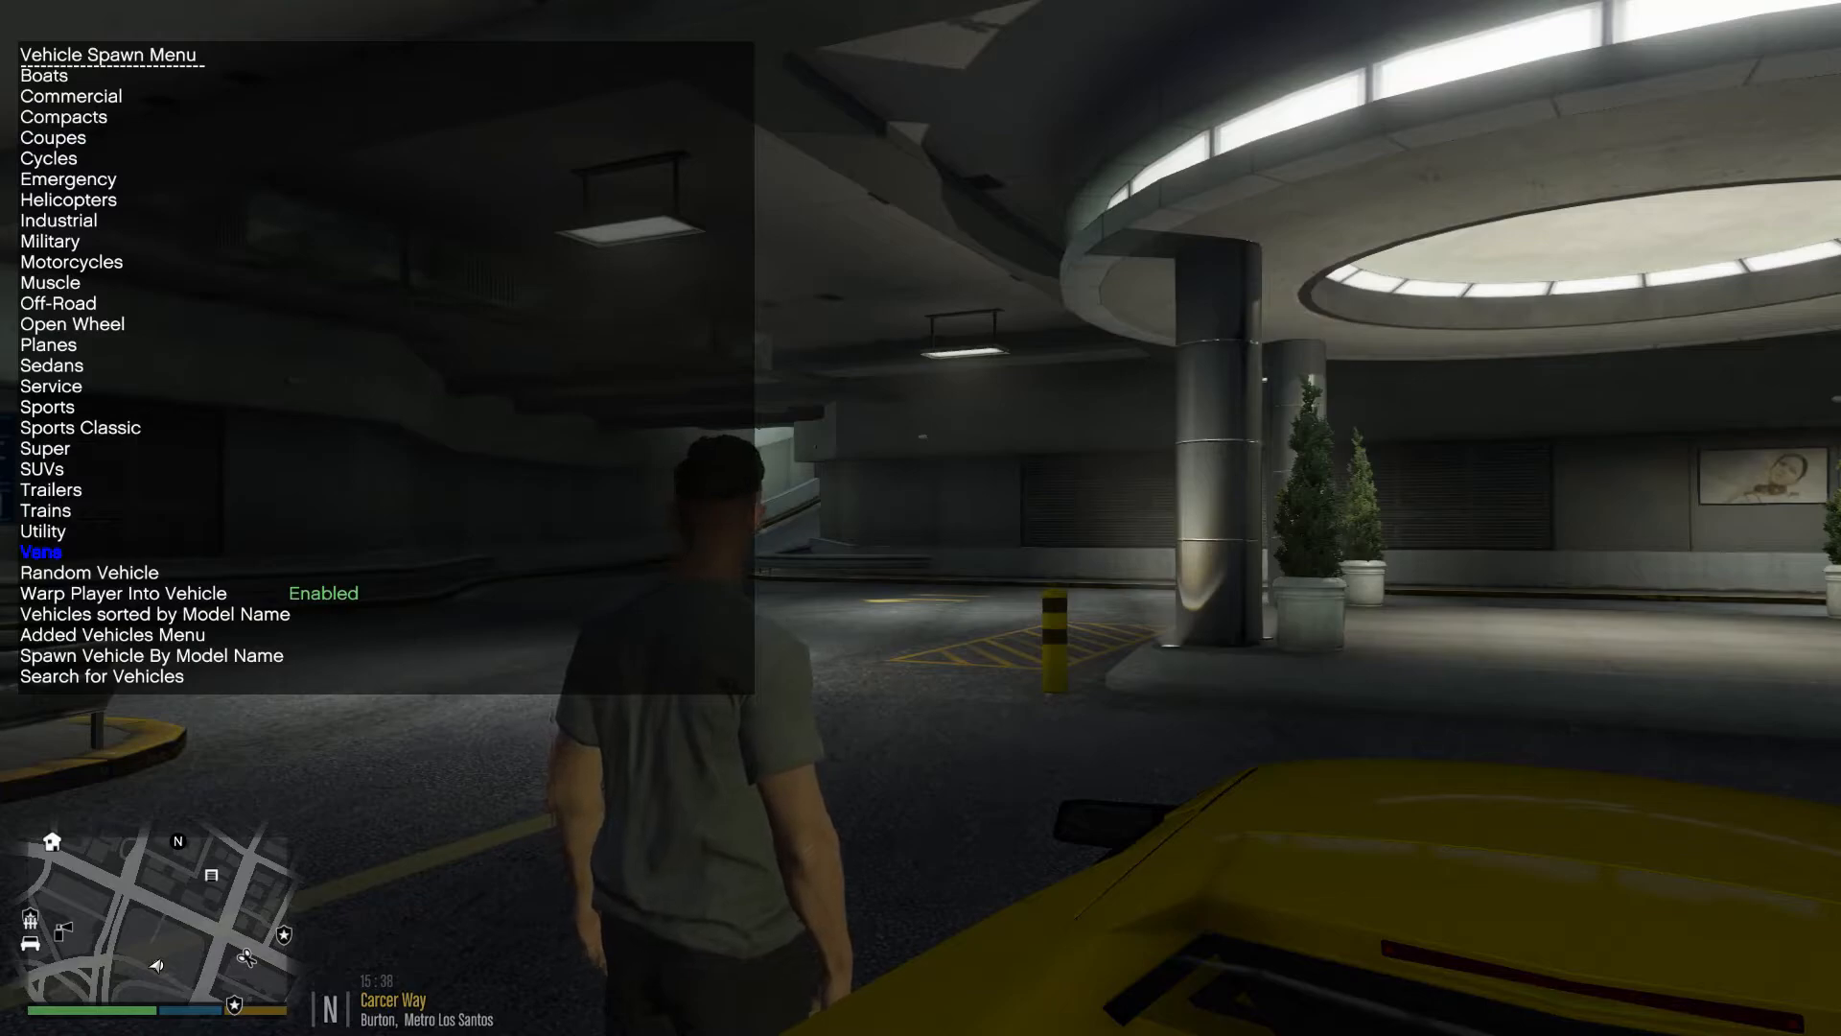
# Open the SUVs category of the vehicle spawn list
pyautogui.press('Down')
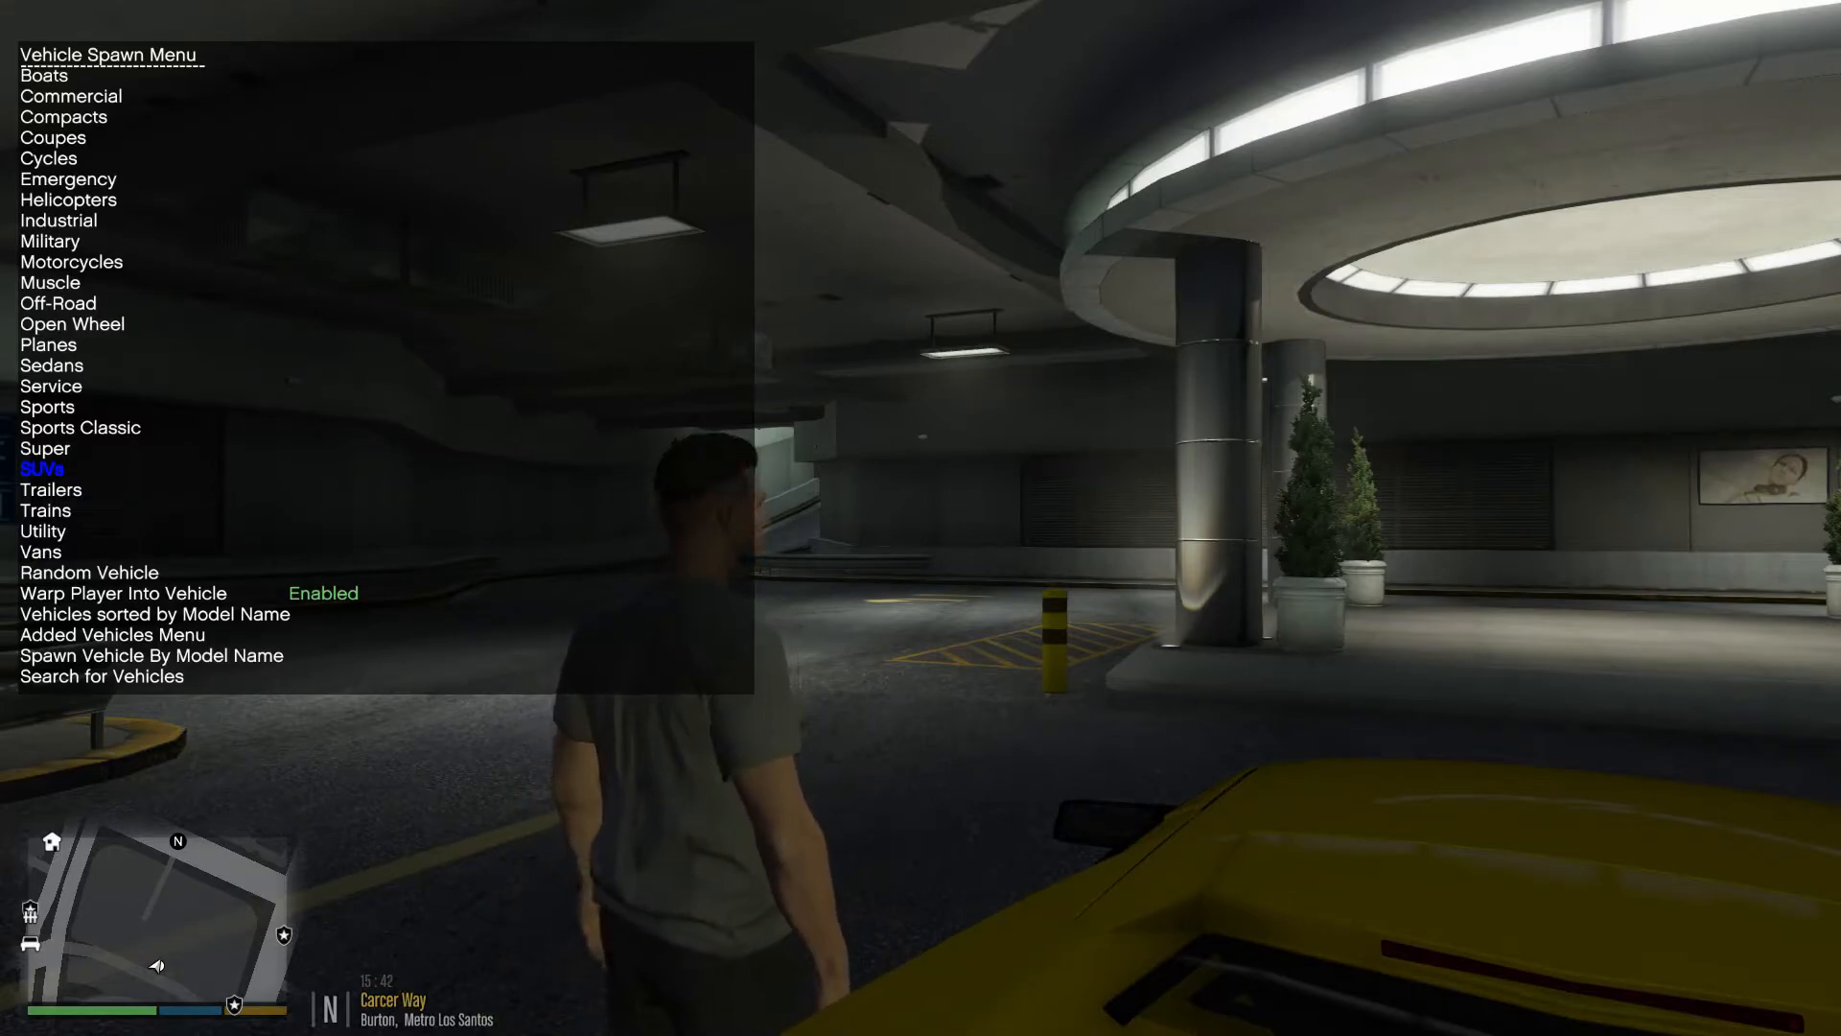
pyautogui.press('Up')
pyautogui.press('Up')
pyautogui.press('Down')
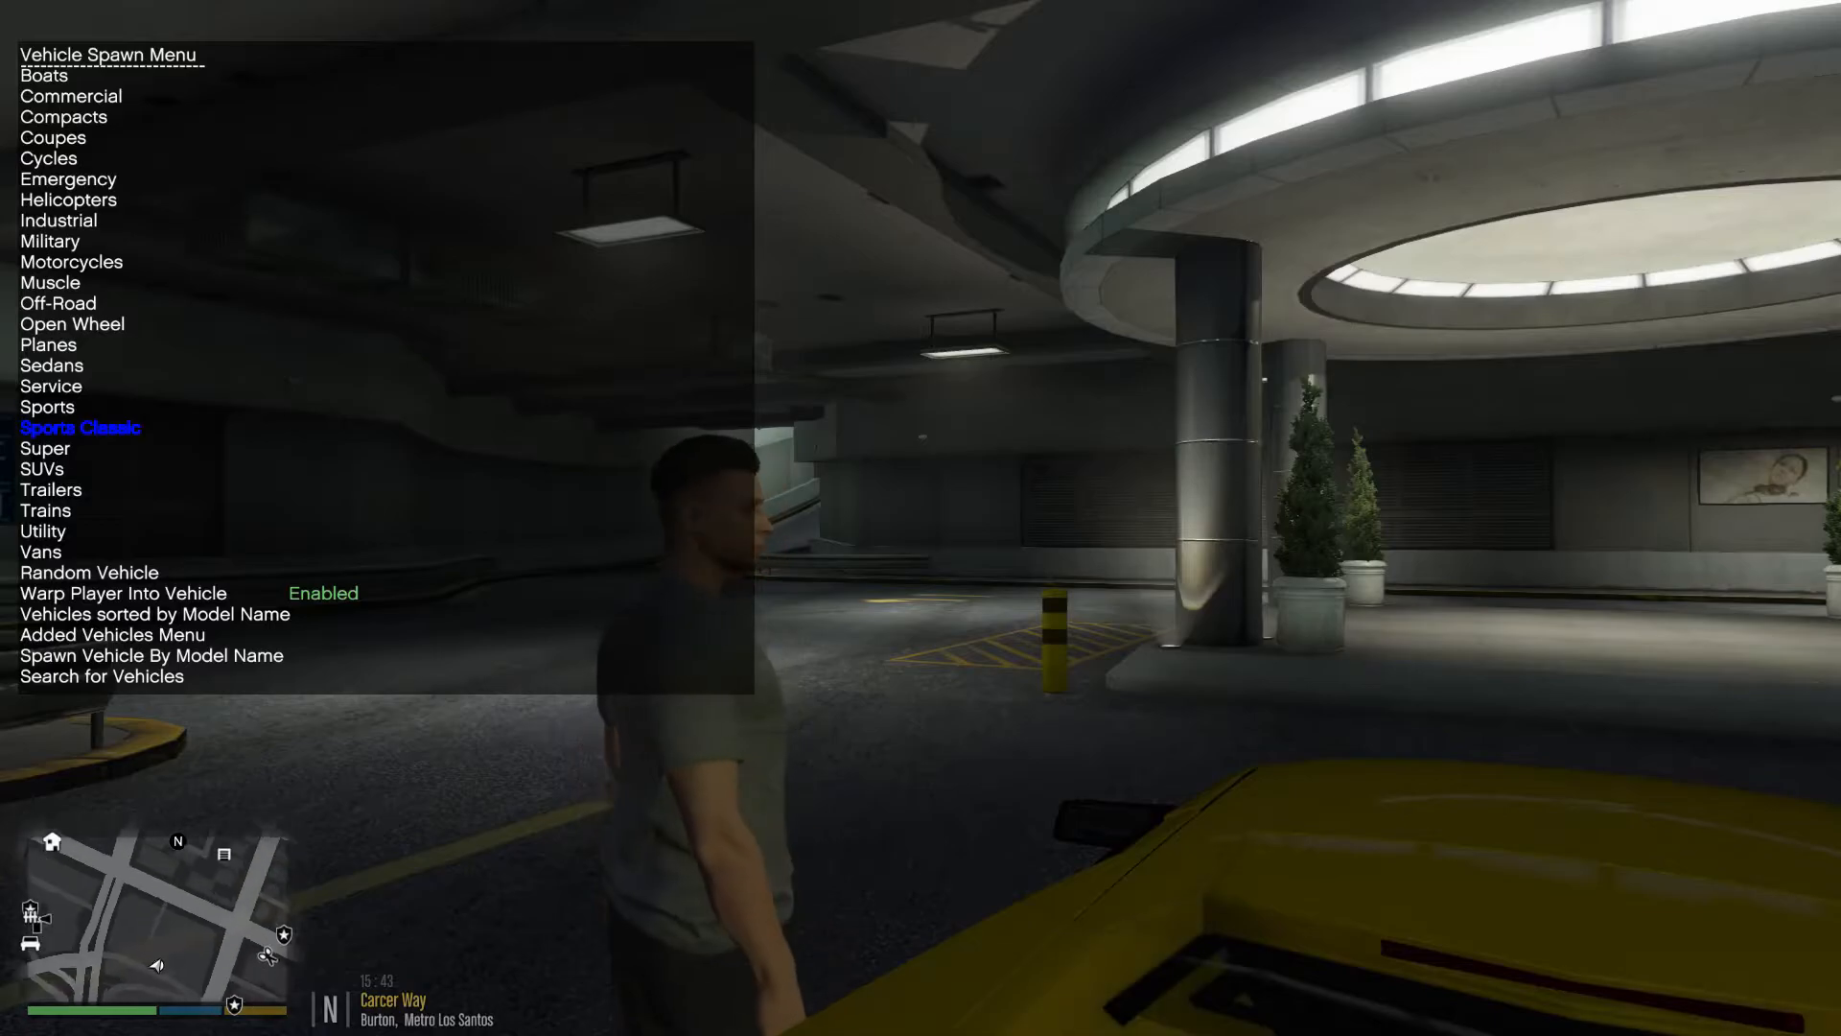
pyautogui.press('Down')
pyautogui.press('Down')
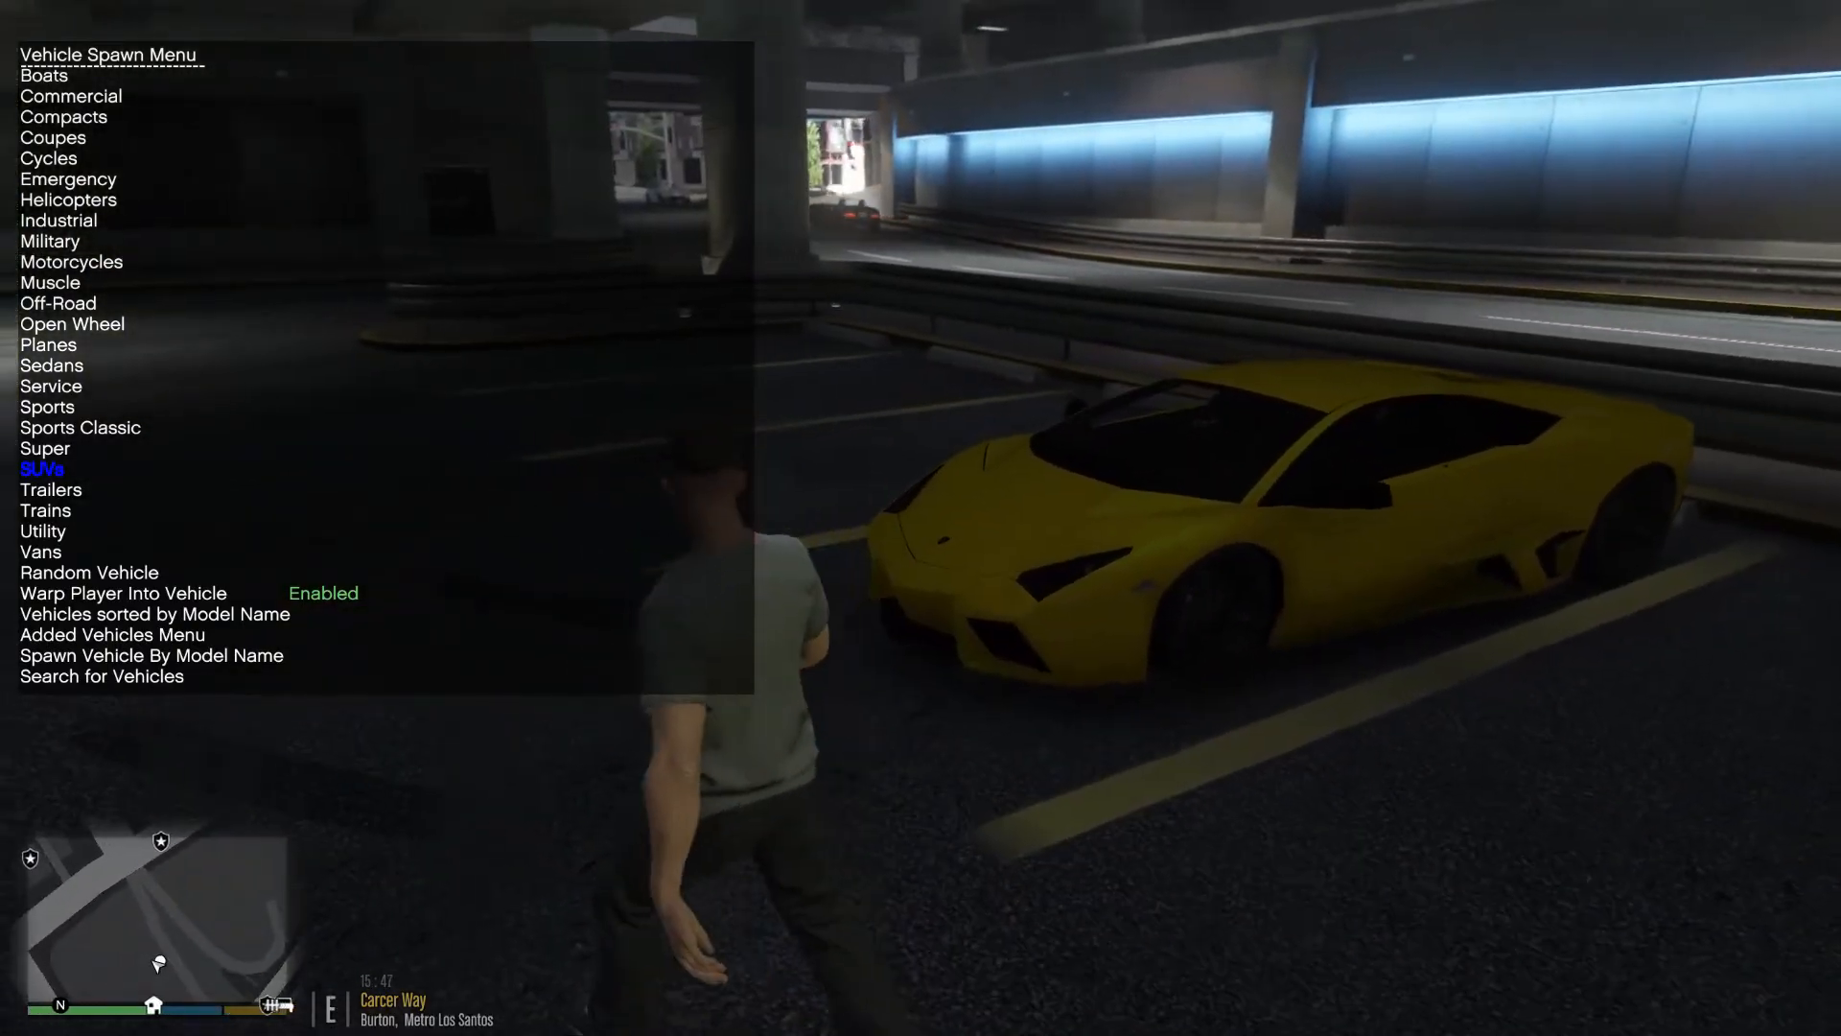
pyautogui.press('Return')
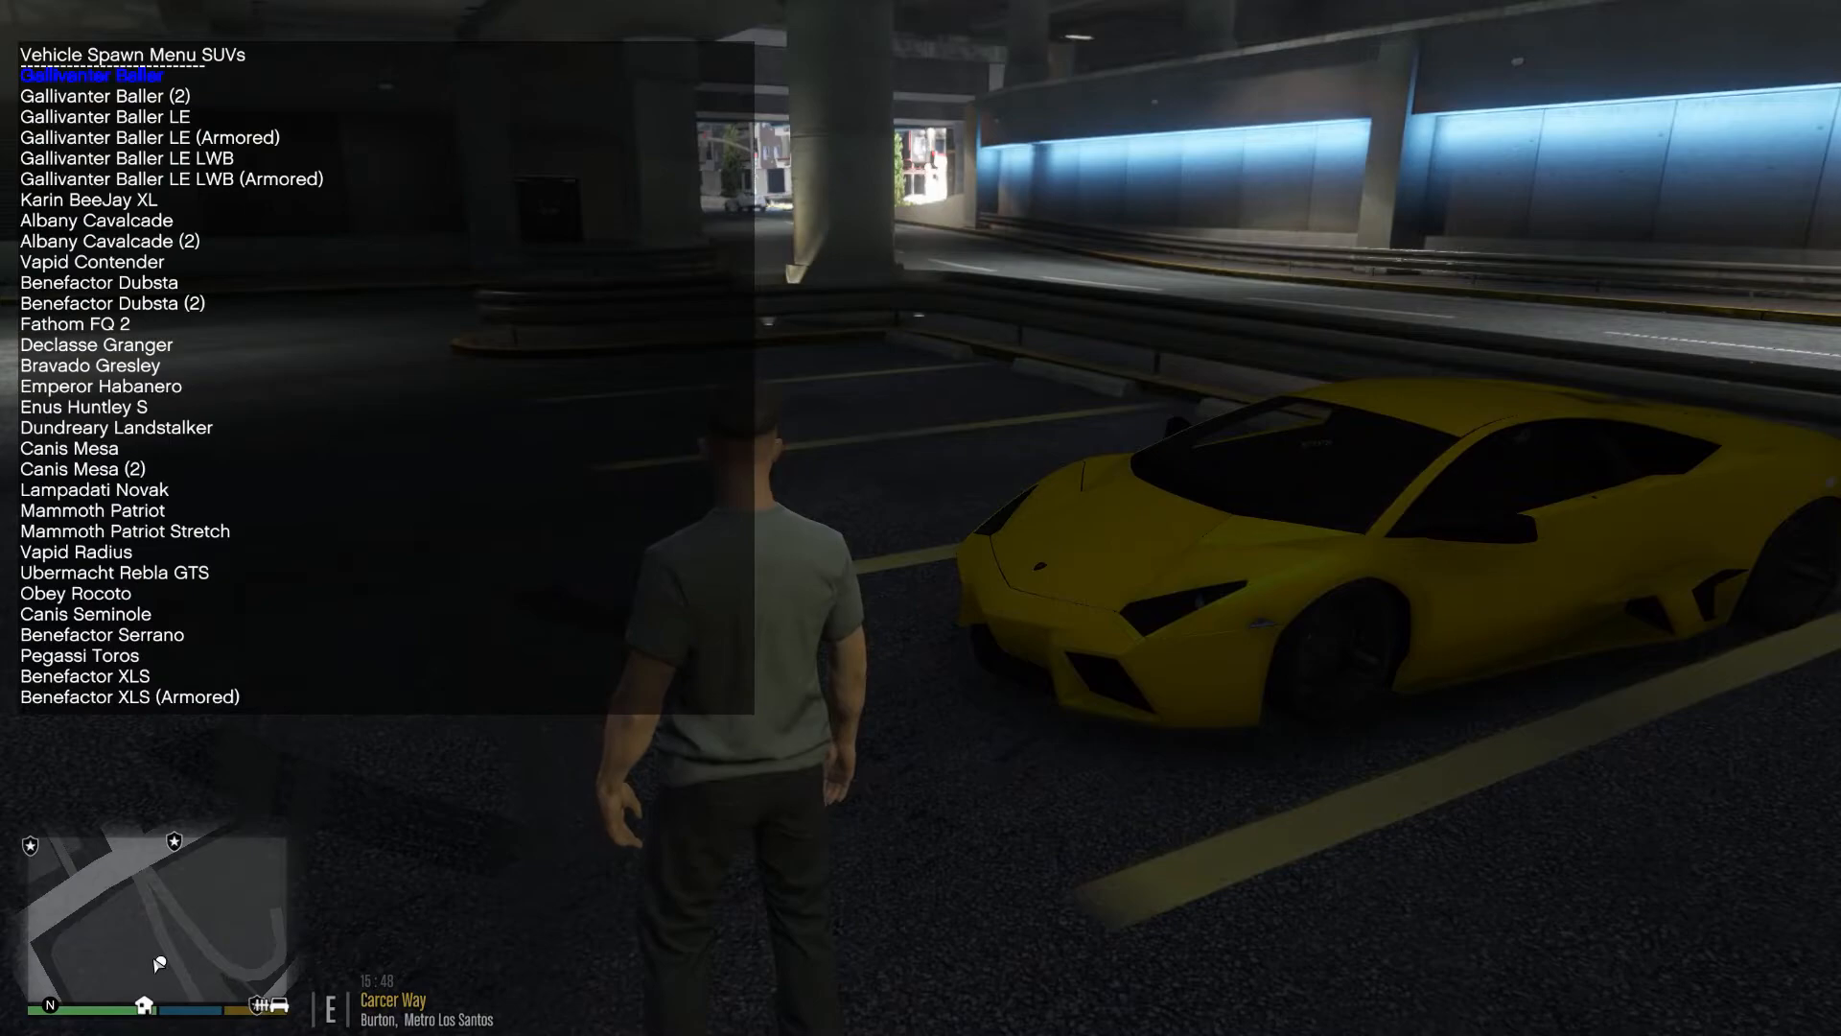
# Pick Albany Cavalcade (2) from the SUVs list, walk to a free spot in the parking garage, and spawn the vehicle there
pyautogui.press('Down')
pyautogui.press('Down')
pyautogui.press('Down')
pyautogui.press('Down')
pyautogui.press('Down')
pyautogui.press('Down')
pyautogui.press('Down')
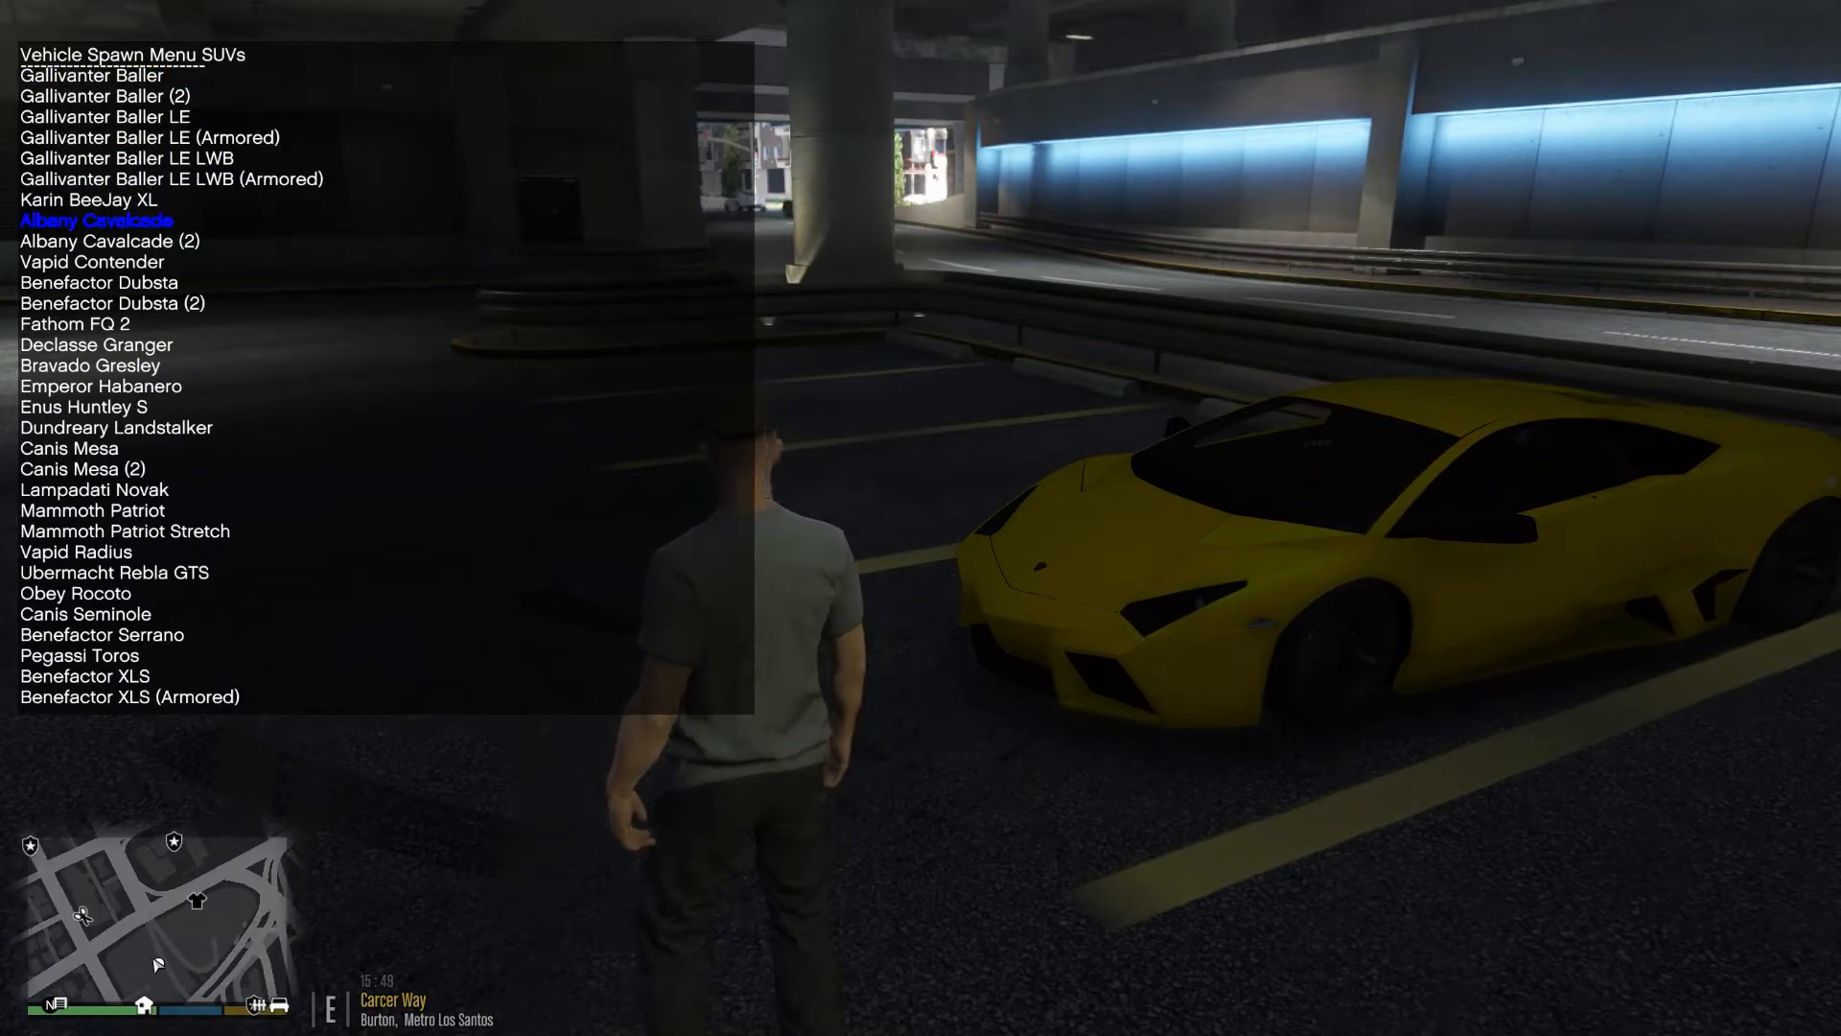
pyautogui.press('Down')
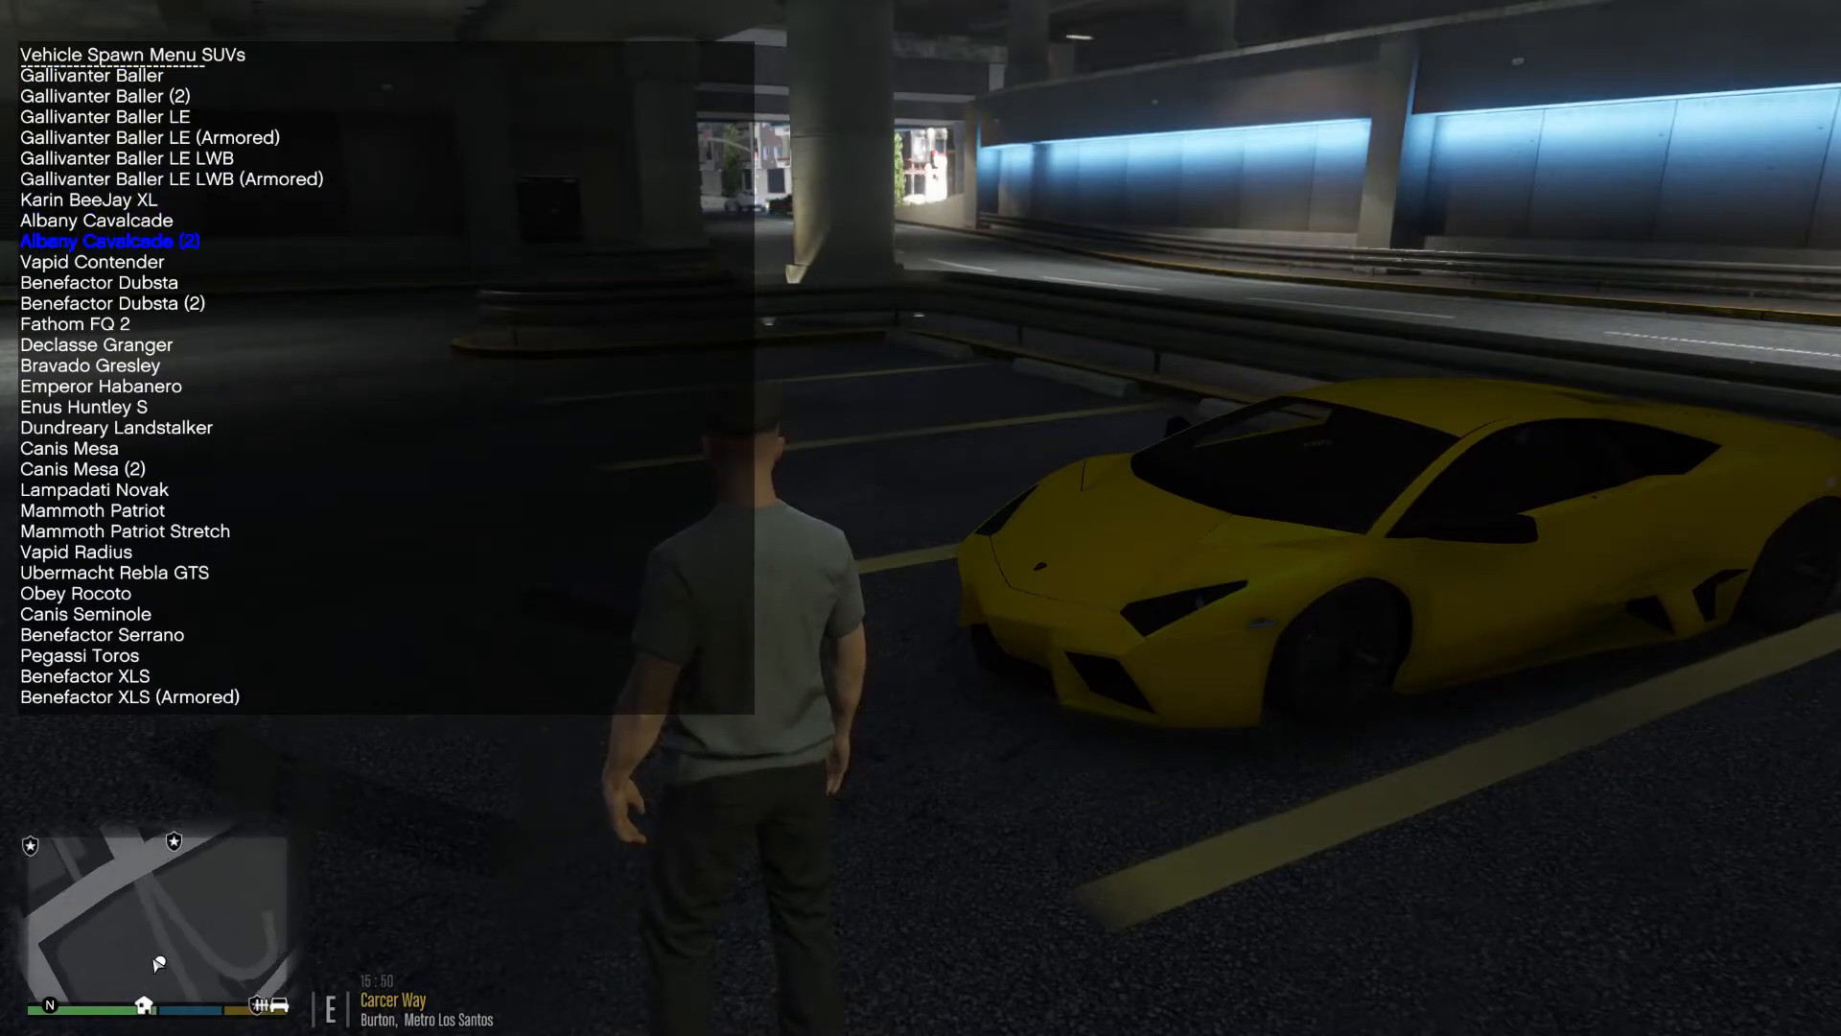
pyautogui.press('w')
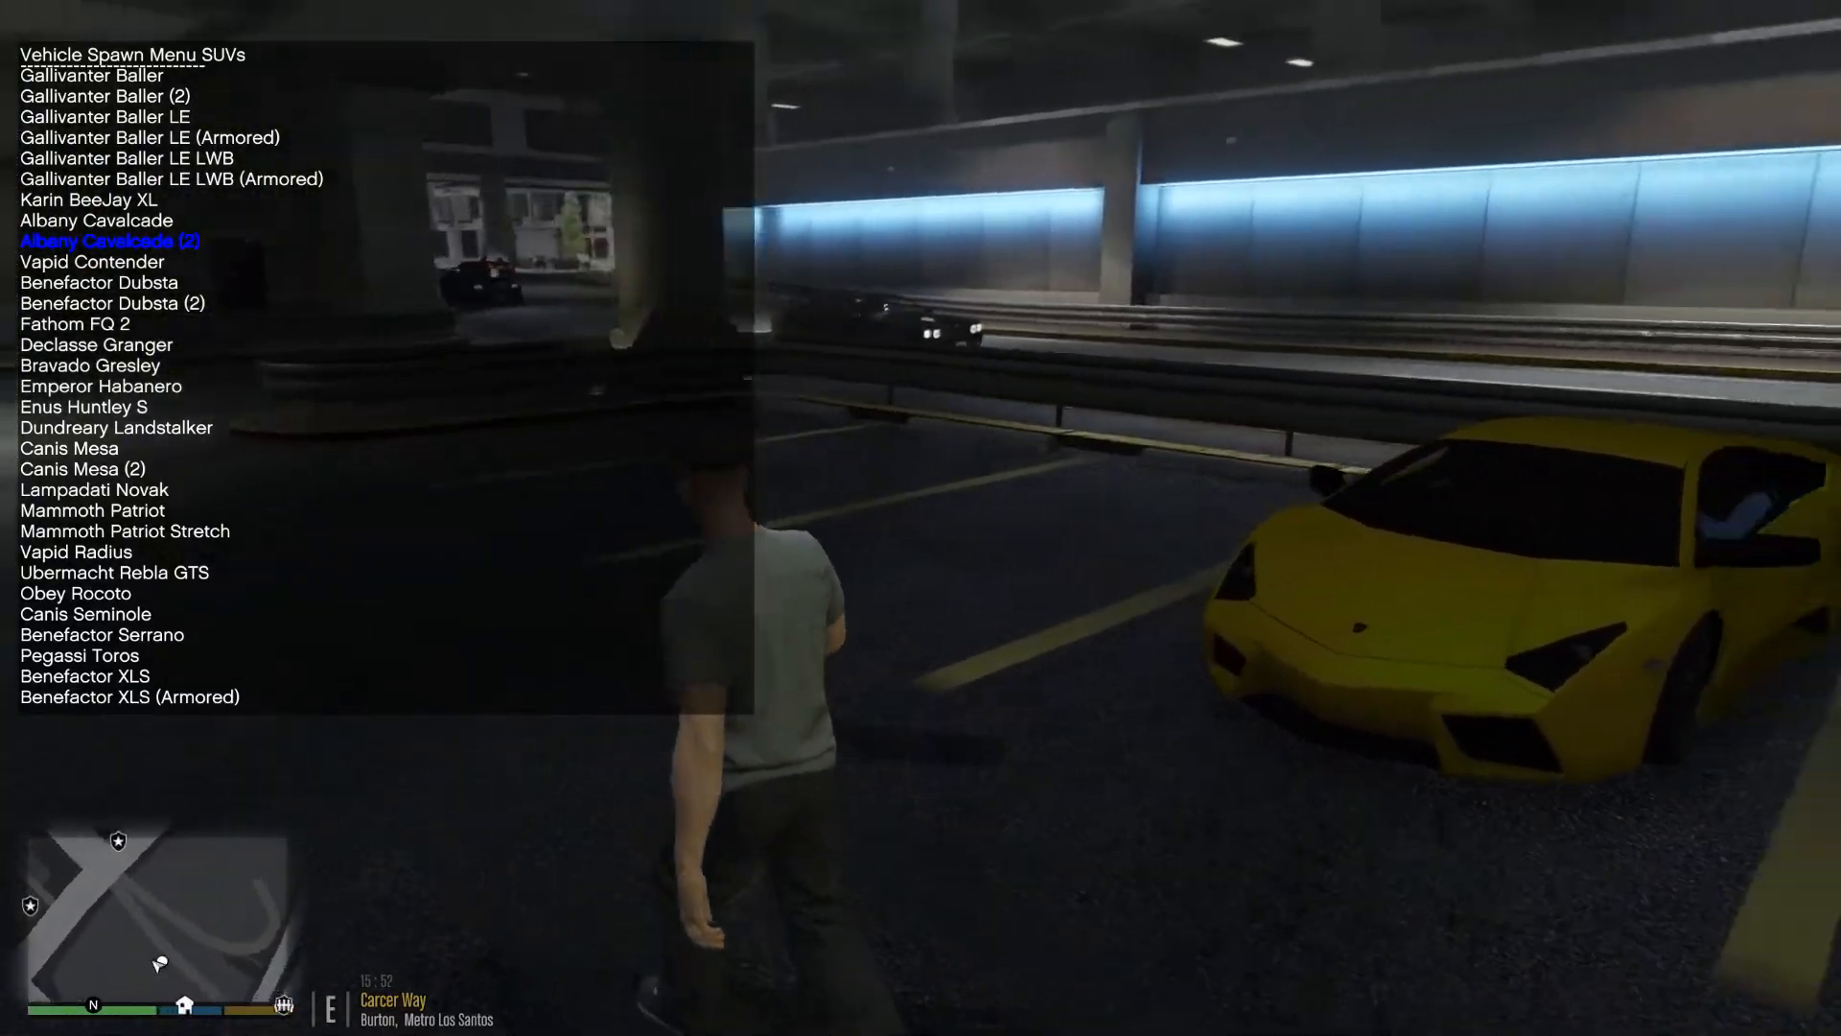
pyautogui.press('a')
pyautogui.press('a')
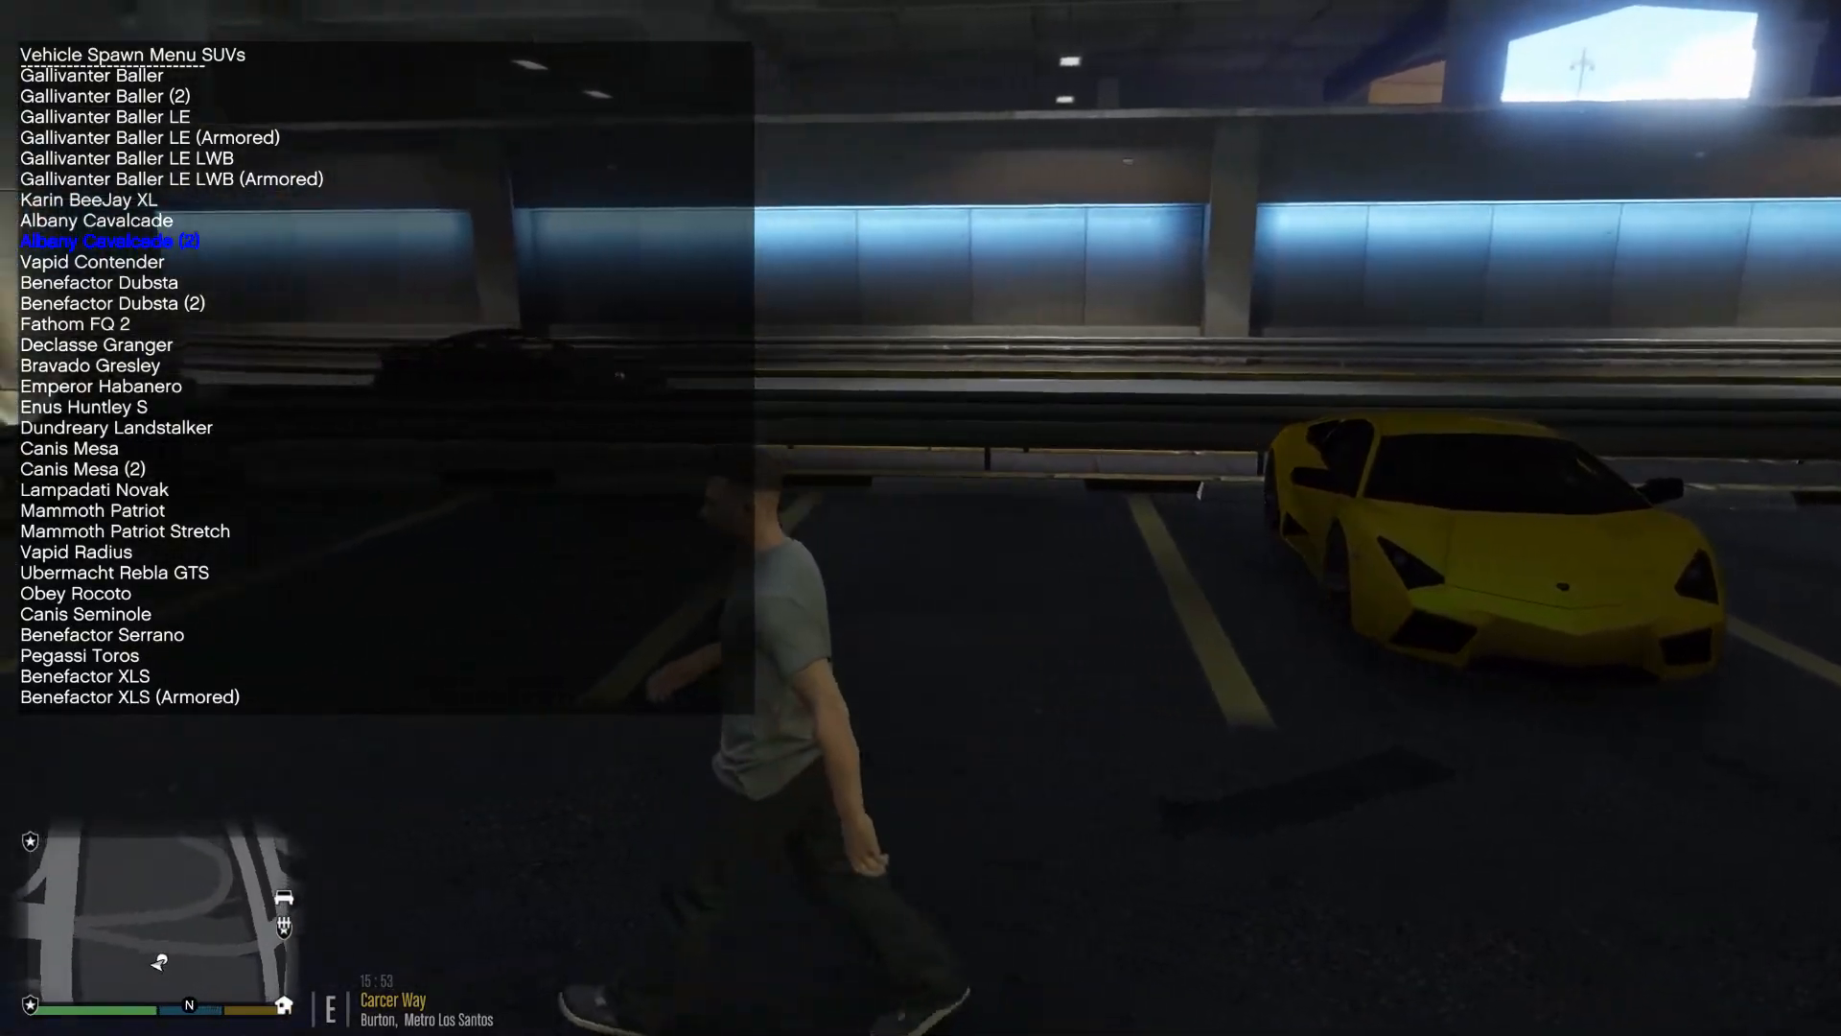
pyautogui.press('Return')
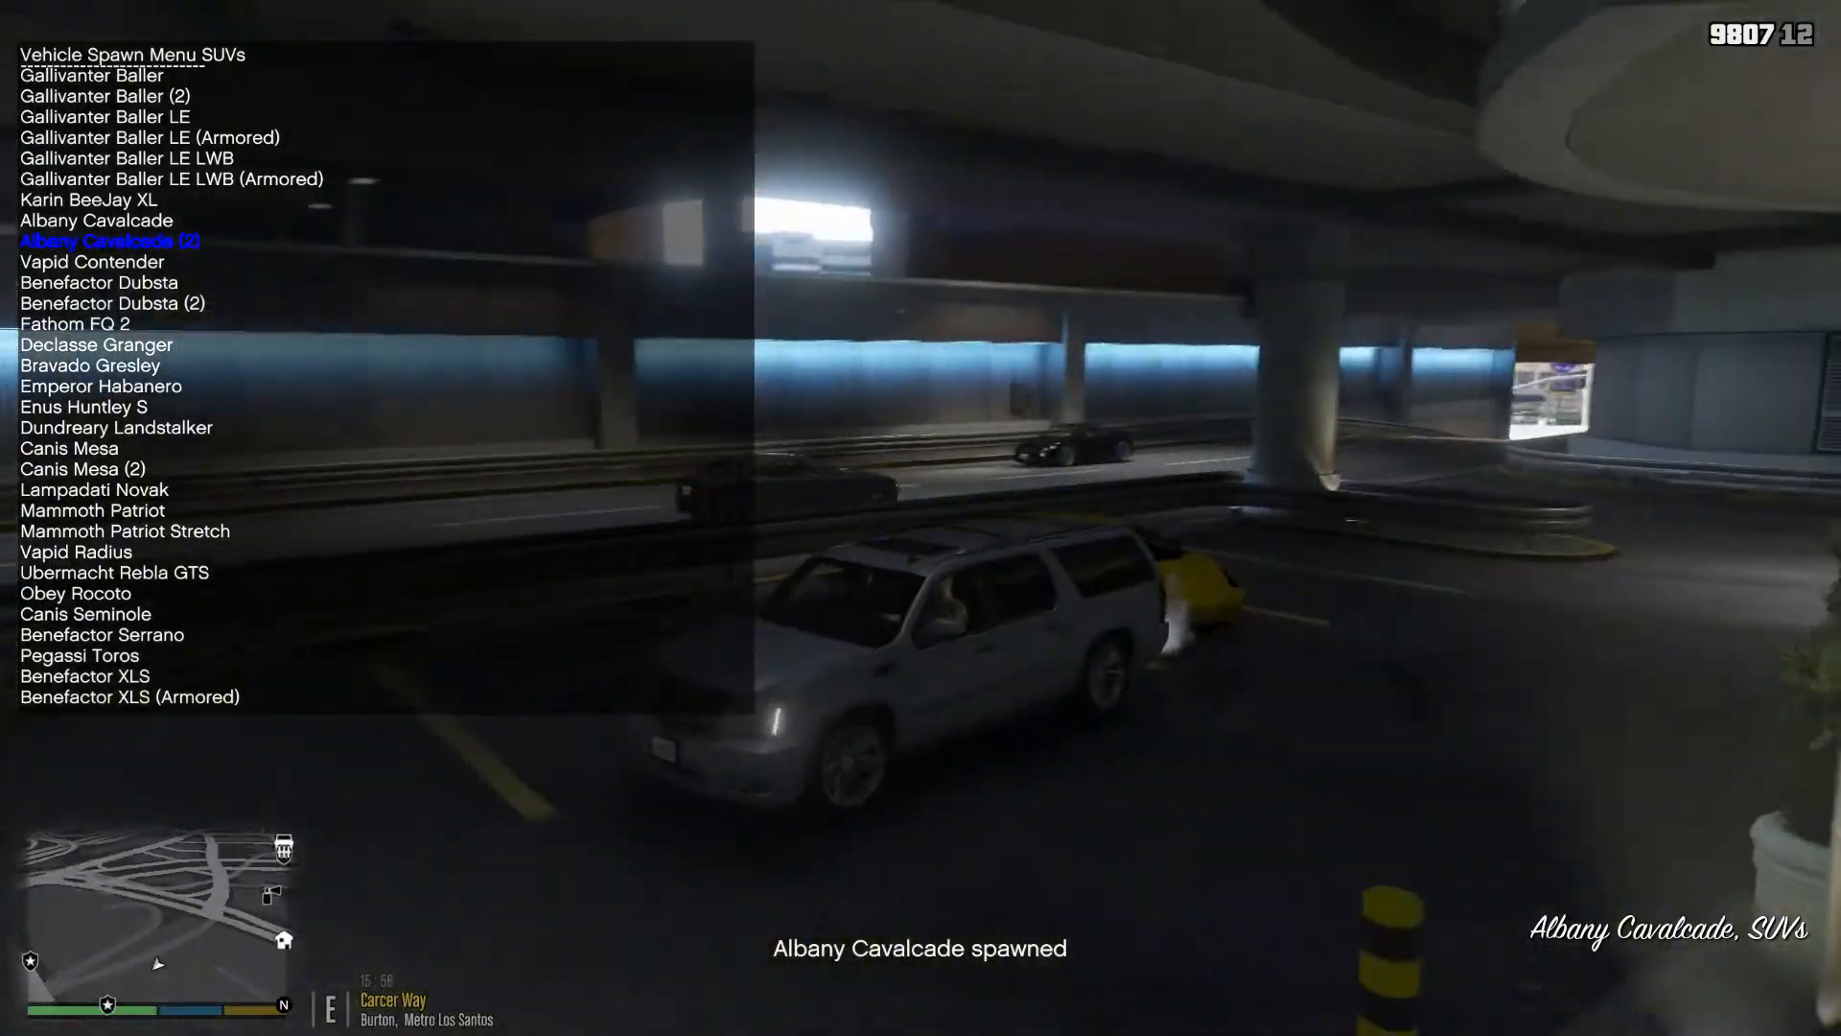
# Inspect the spawned SUV's cabin in first person with the trainer closed, and return to the exterior view
pyautogui.press('v')
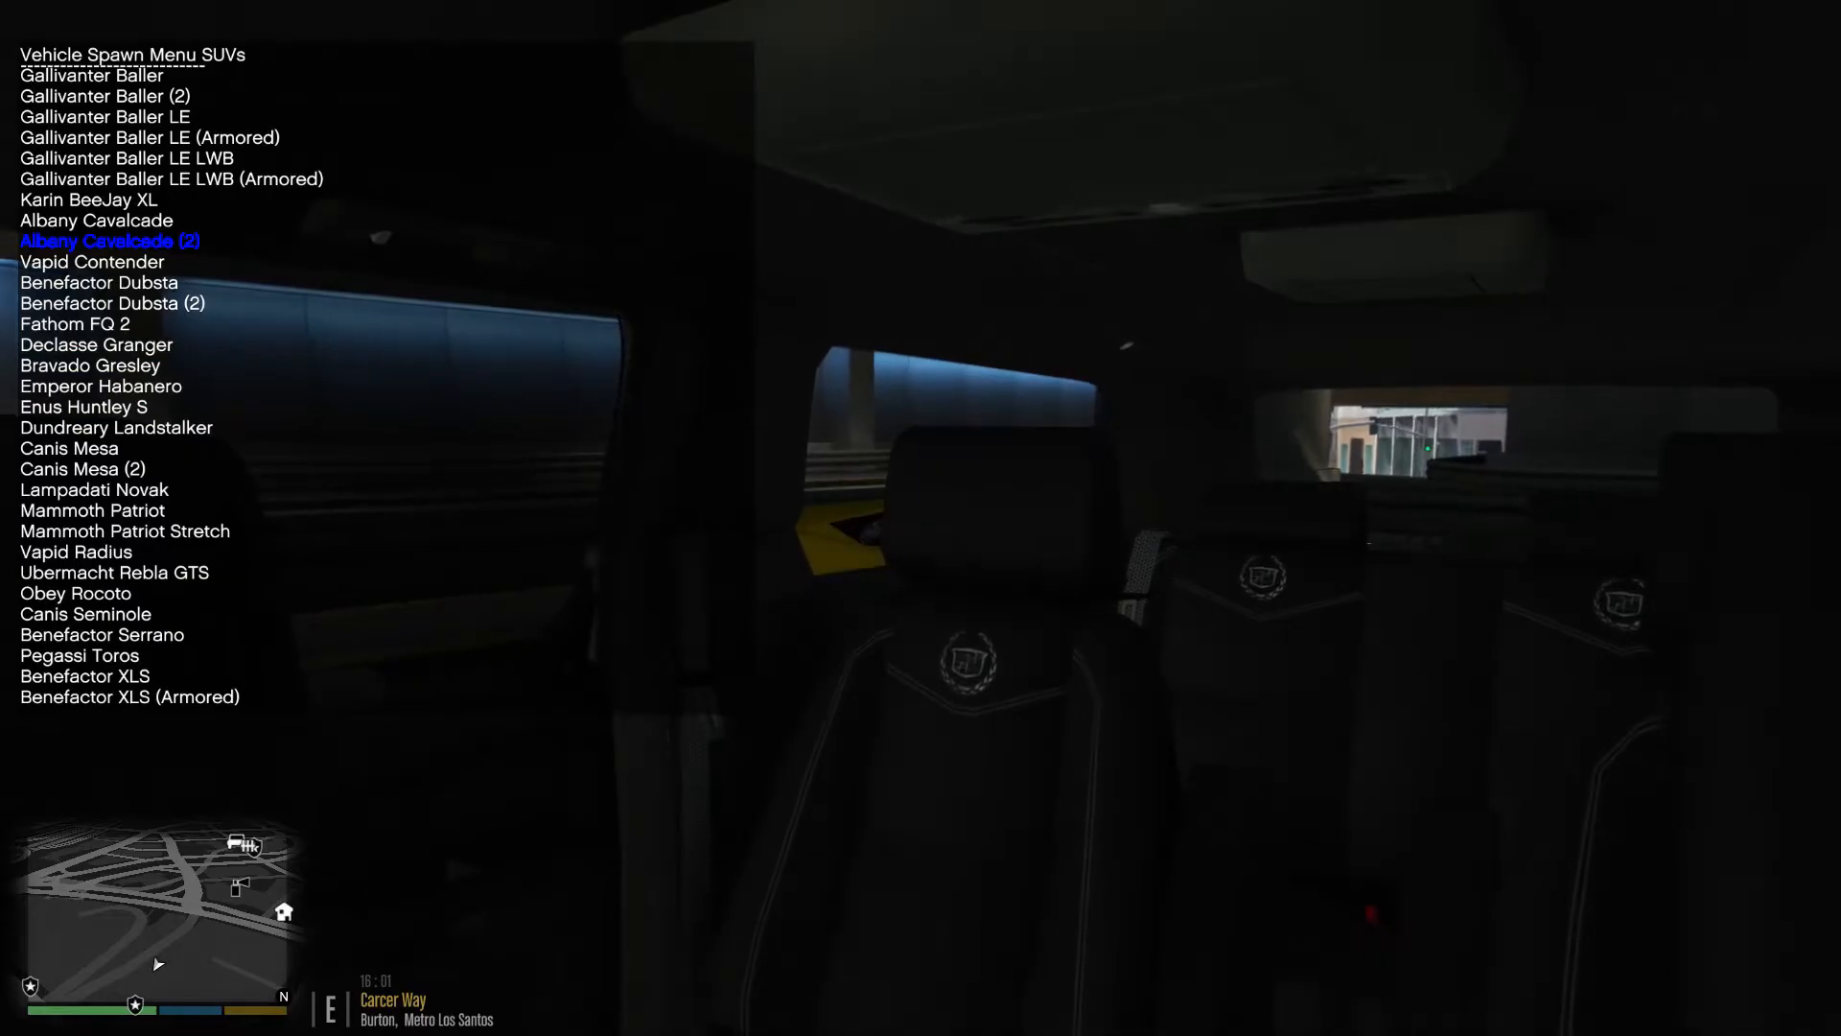
pyautogui.press('BackSpace')
pyautogui.press('BackSpace')
pyautogui.press('BackSpace')
pyautogui.press('q')
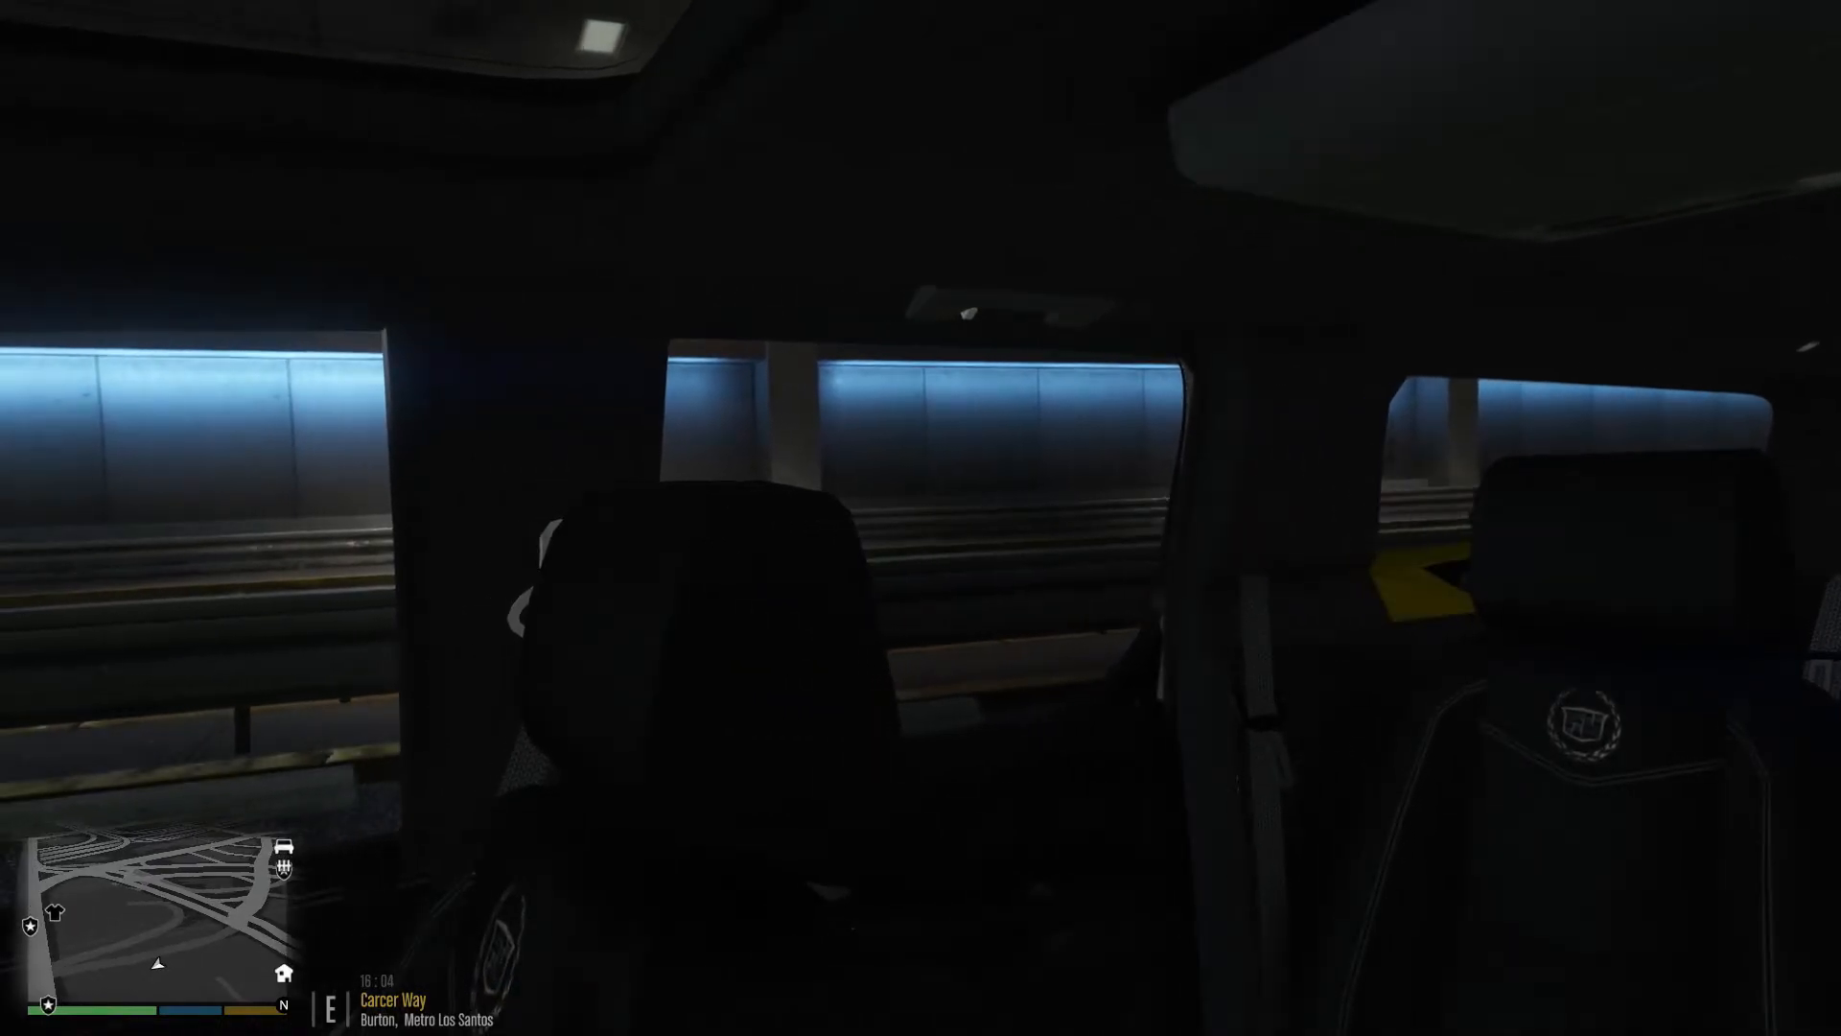
pyautogui.press('v')
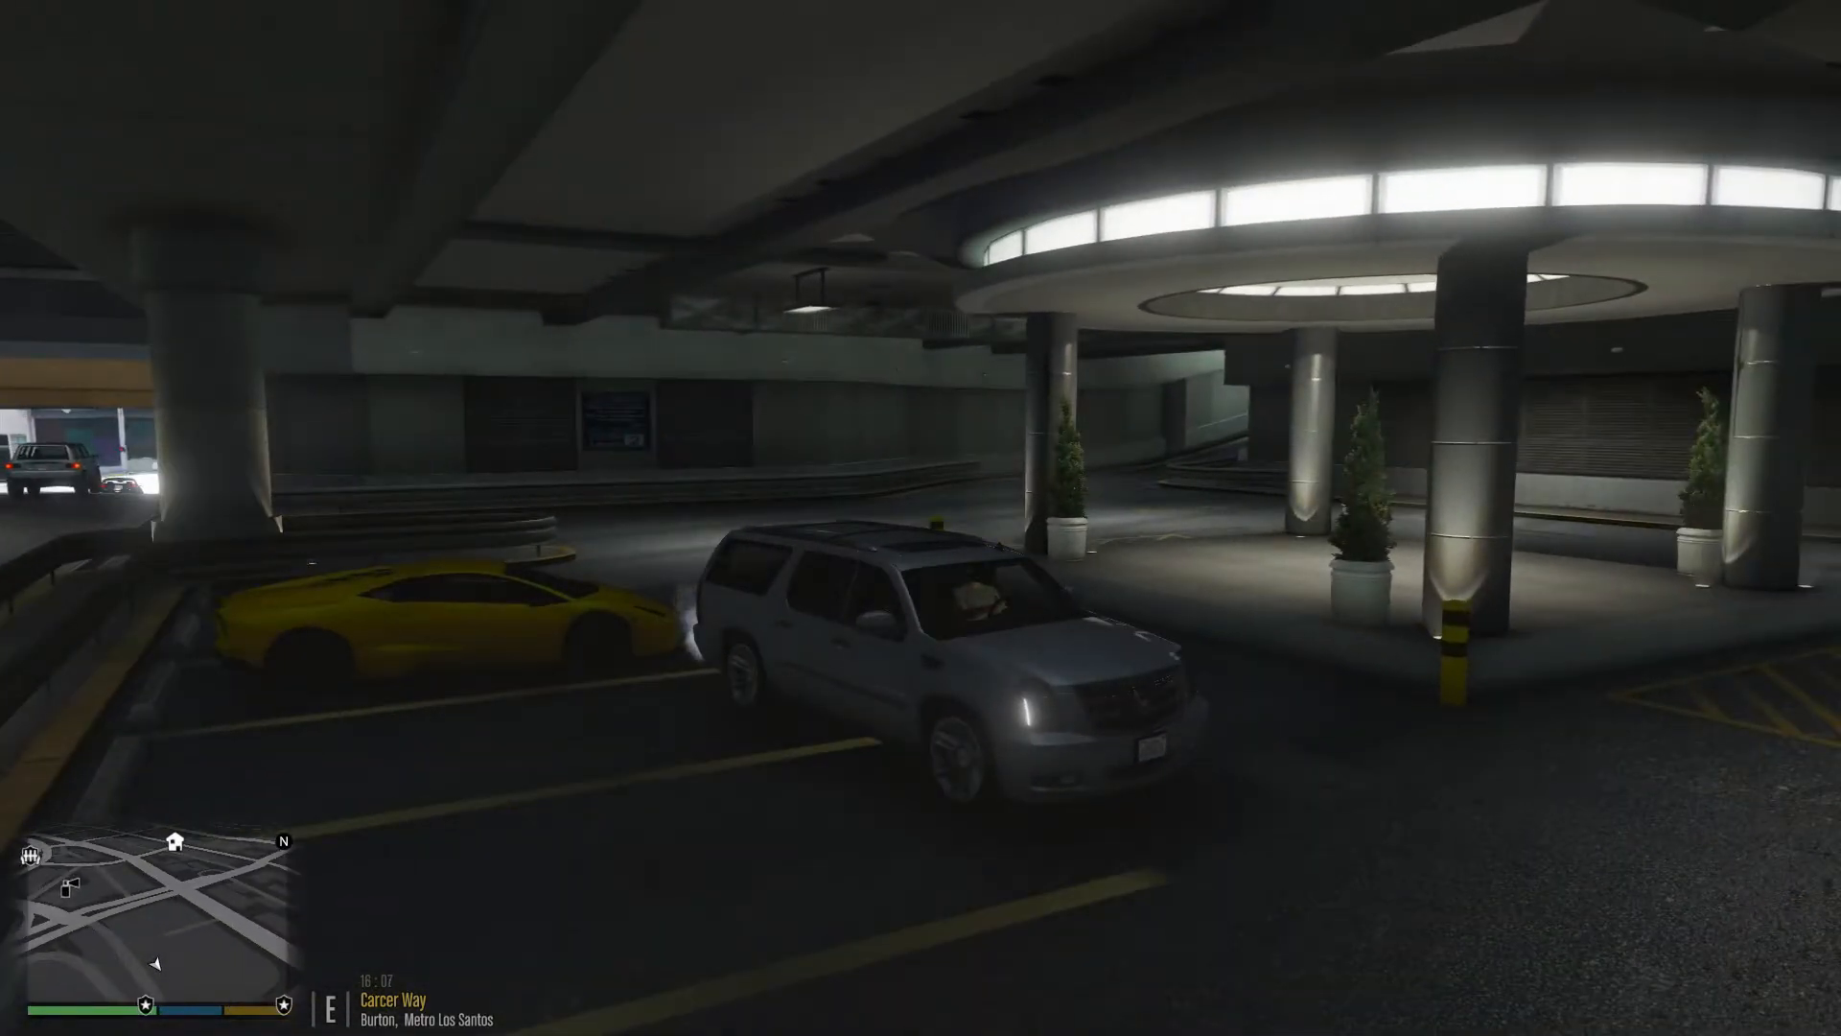
# Change the radio station, and cycle the SUV's headlights to check its front and rear
pyautogui.press('q')
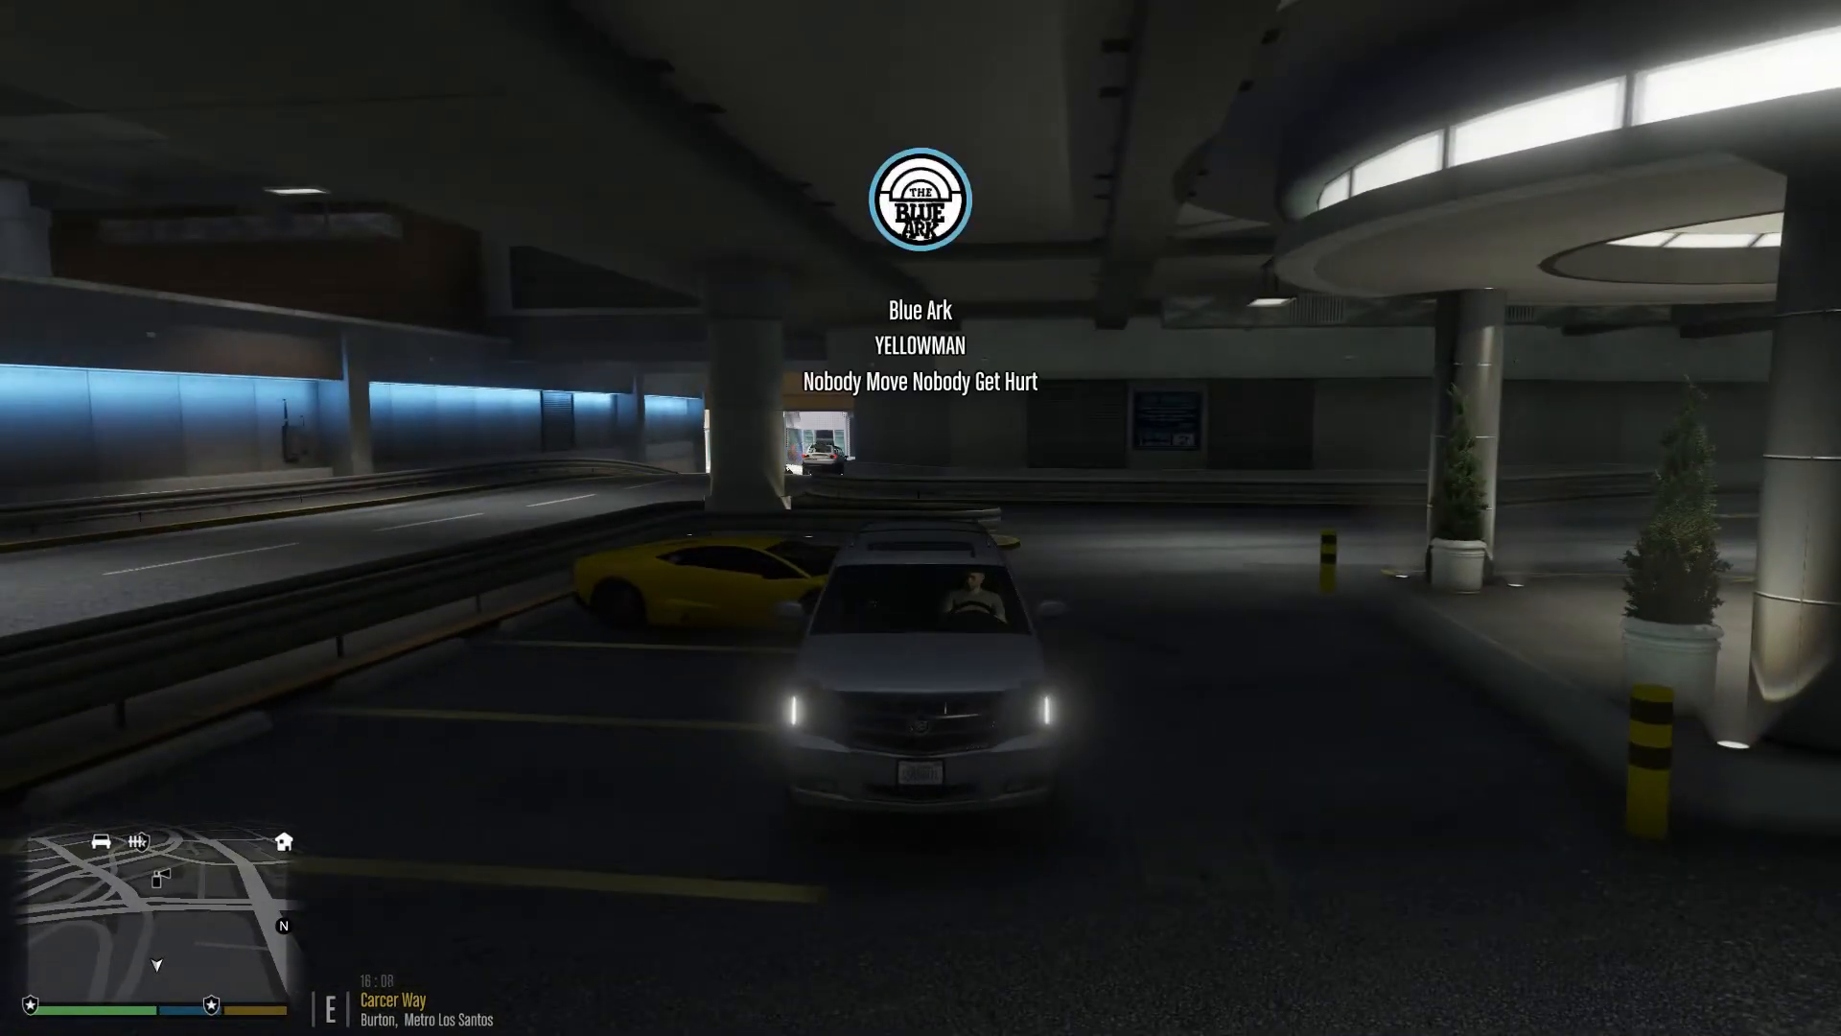
pyautogui.press('q')
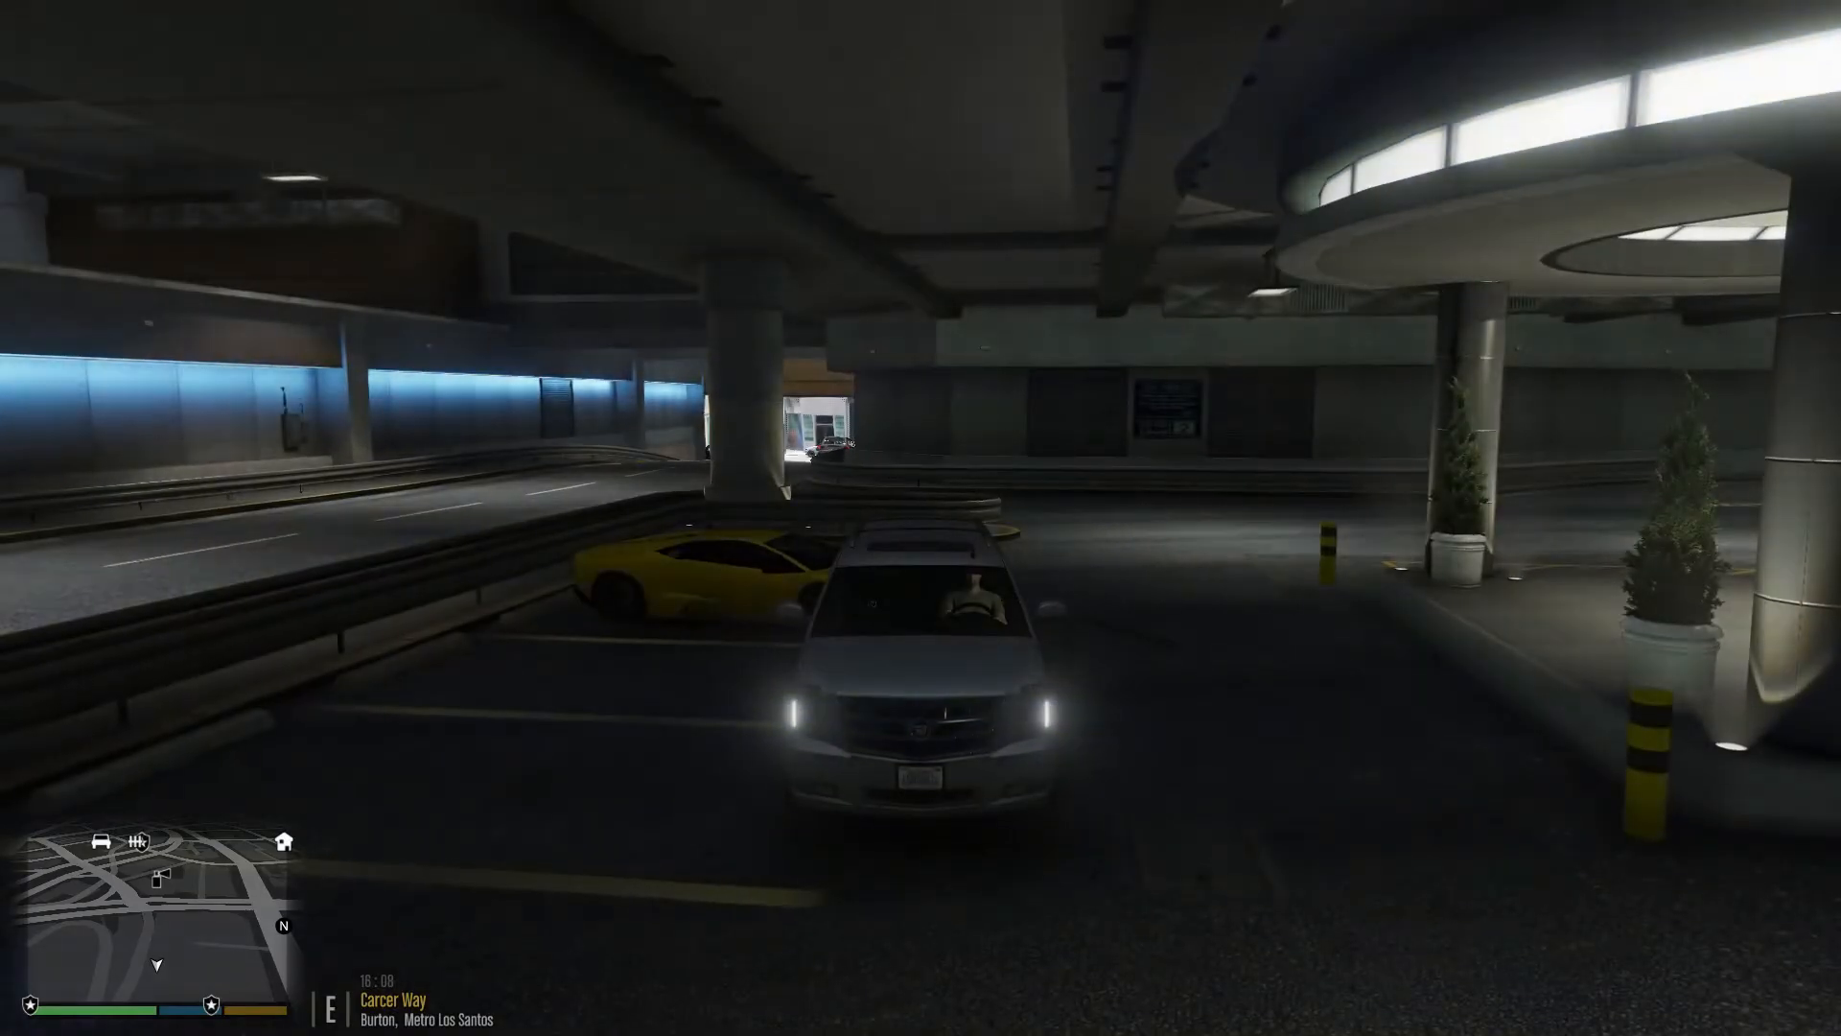
pyautogui.press('h')
pyautogui.press('h')
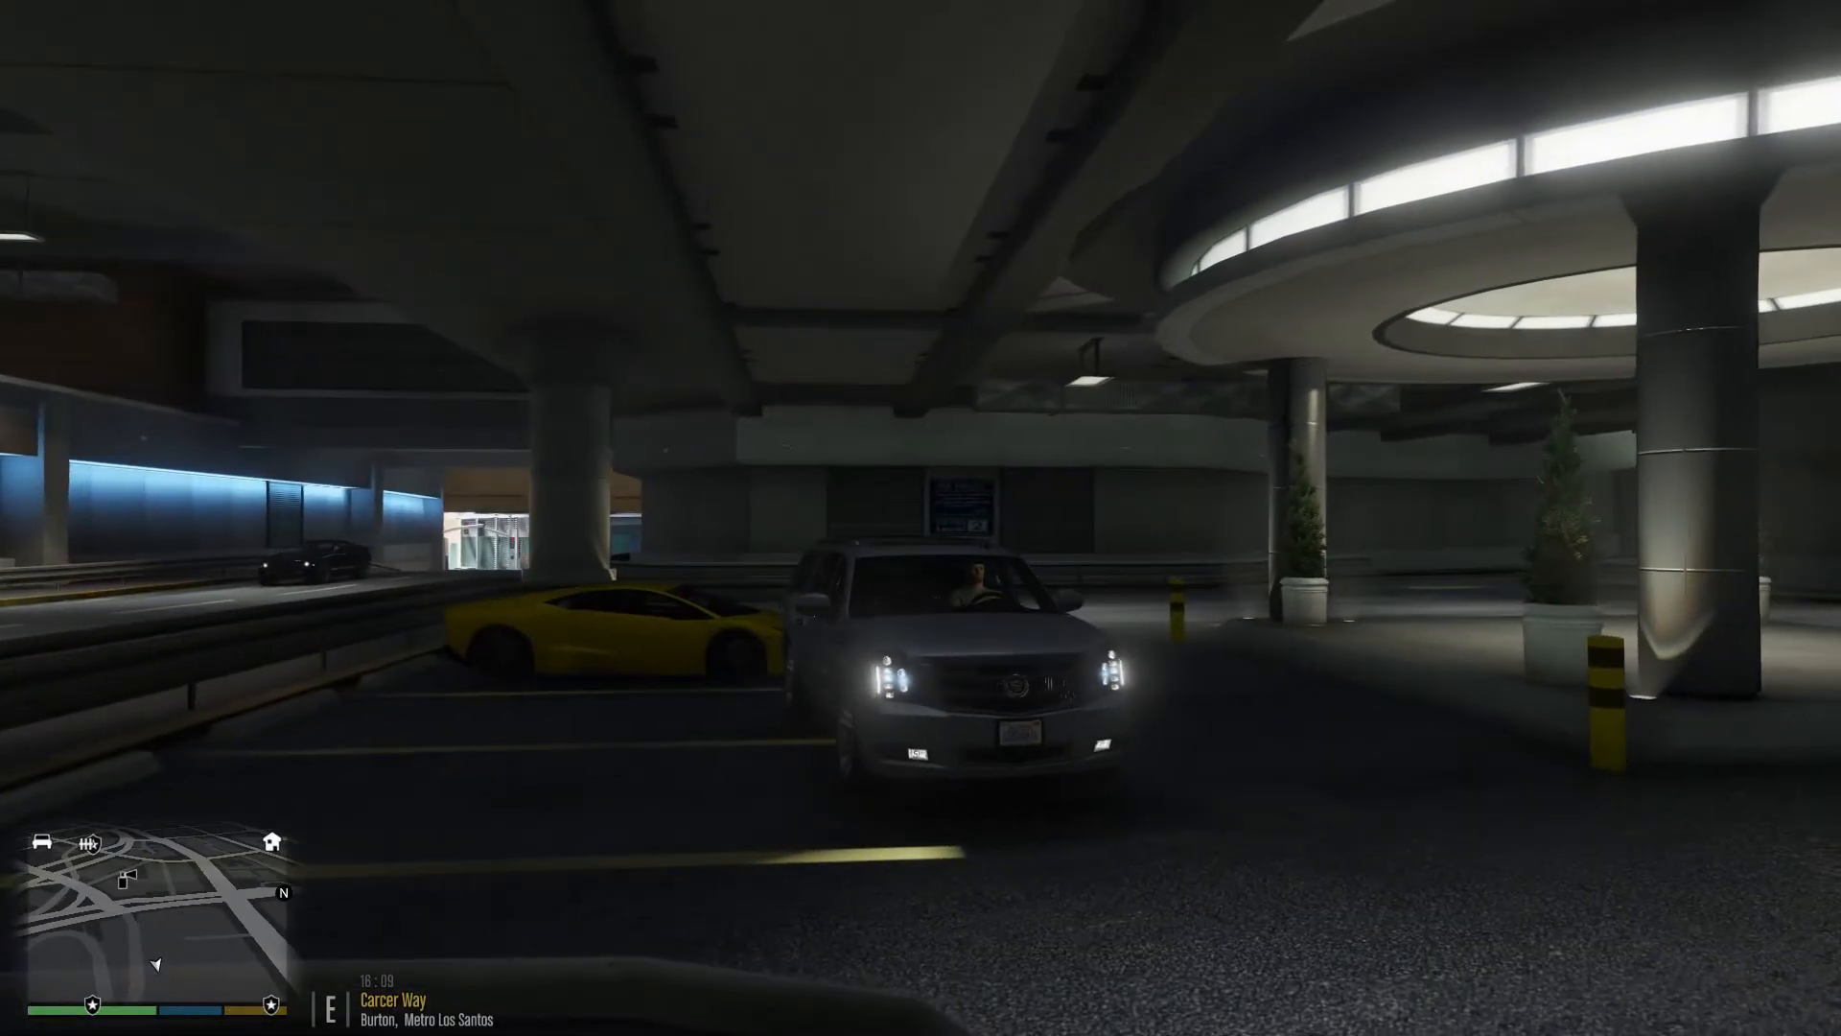
pyautogui.press('h')
pyautogui.press('j')
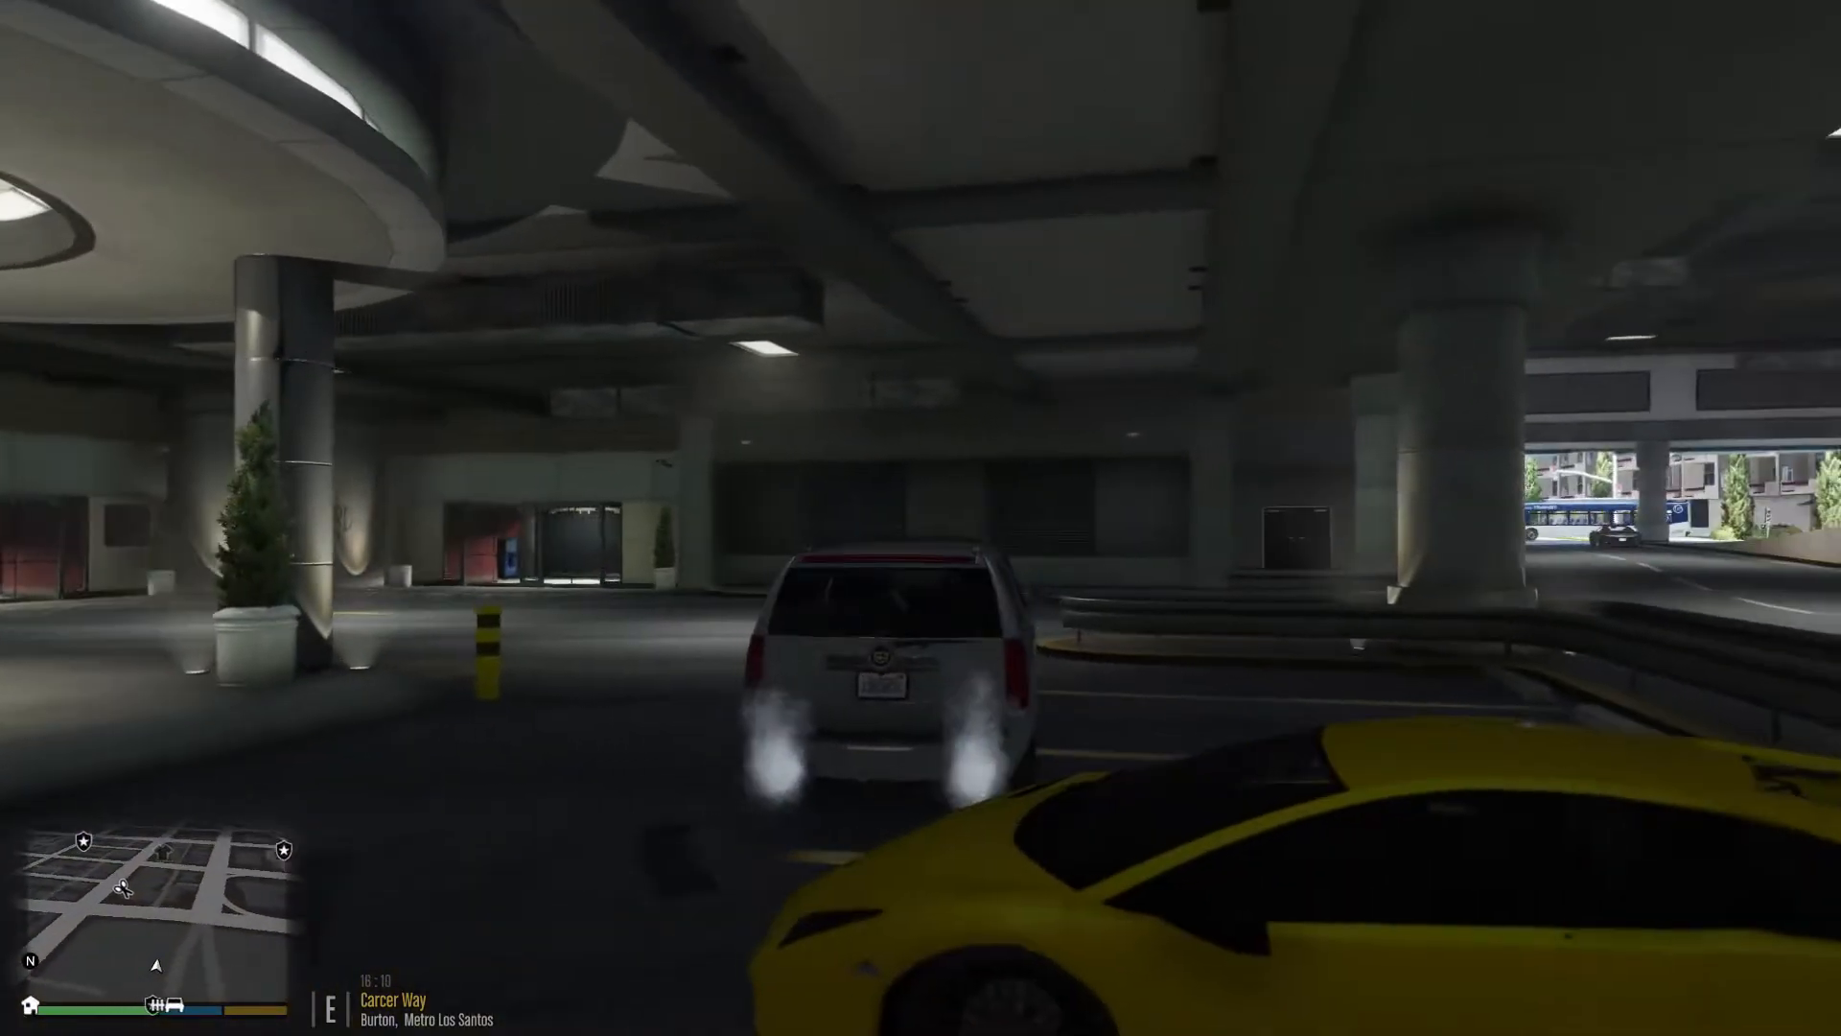
# Get out of the SUV, walk clear of it, and reopen the trainer's SUVs spawn list
pyautogui.press('f')
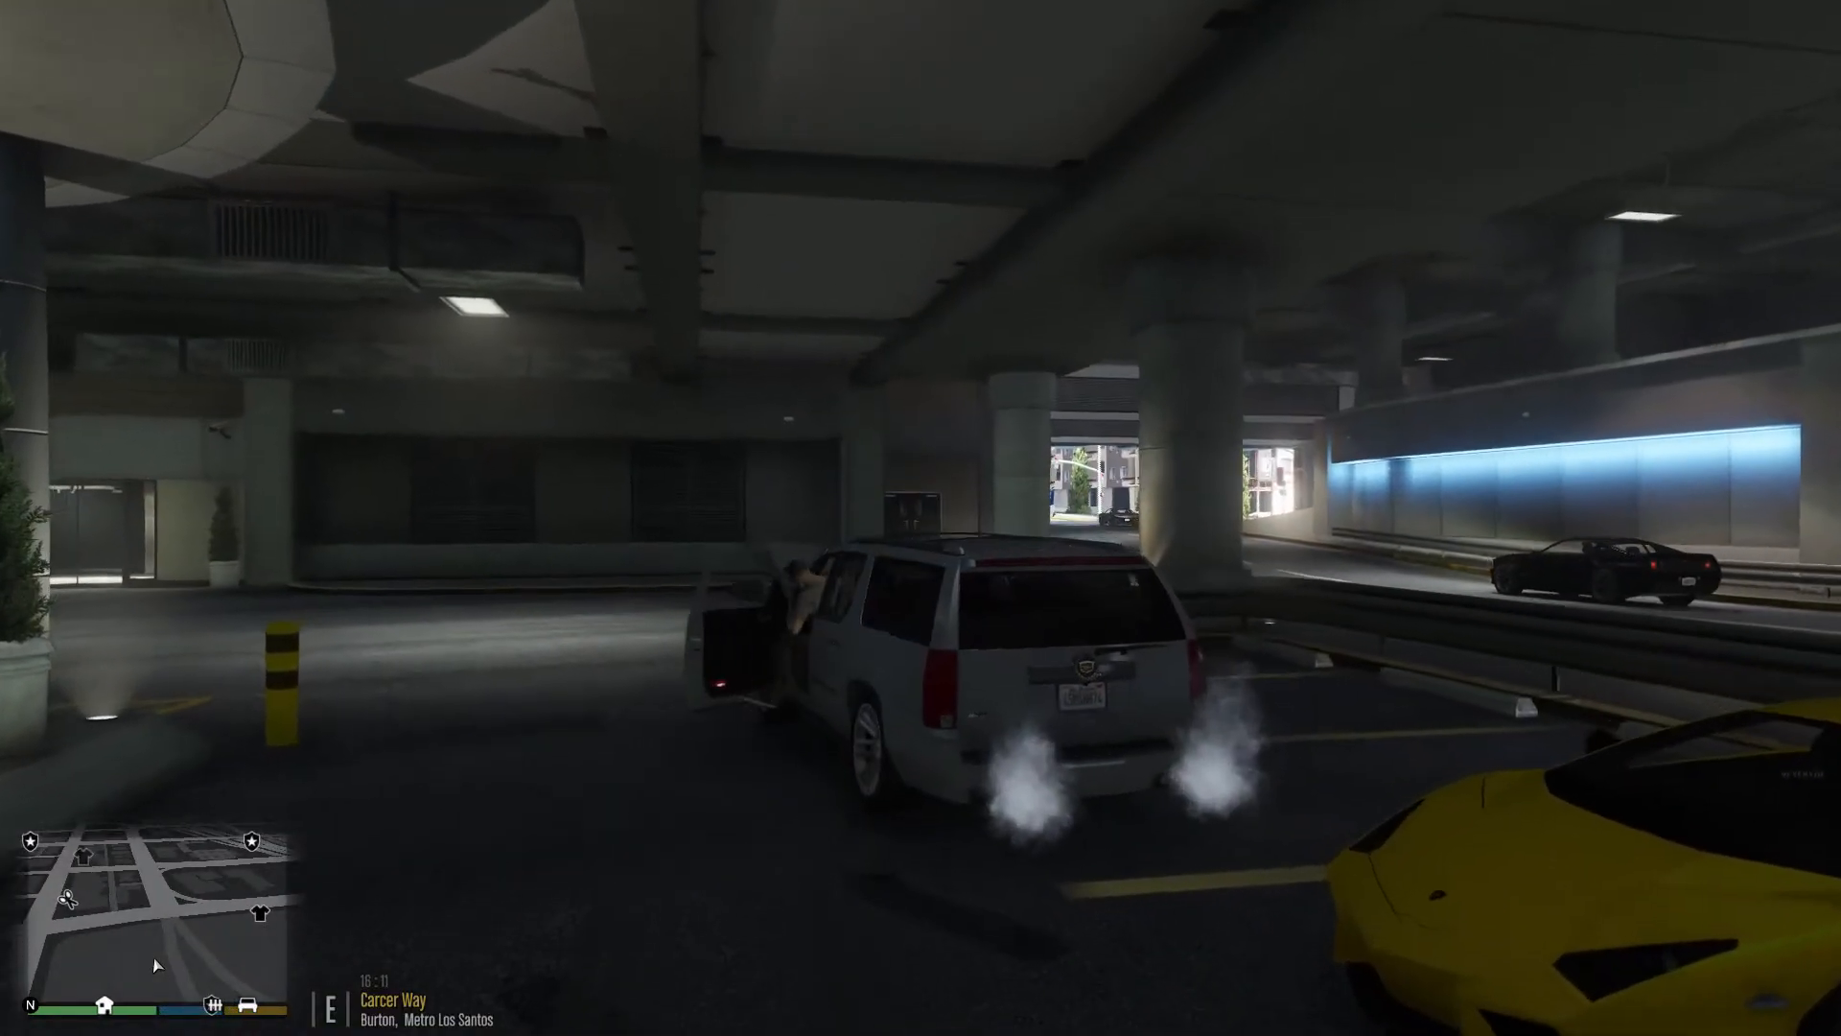
pyautogui.press('w')
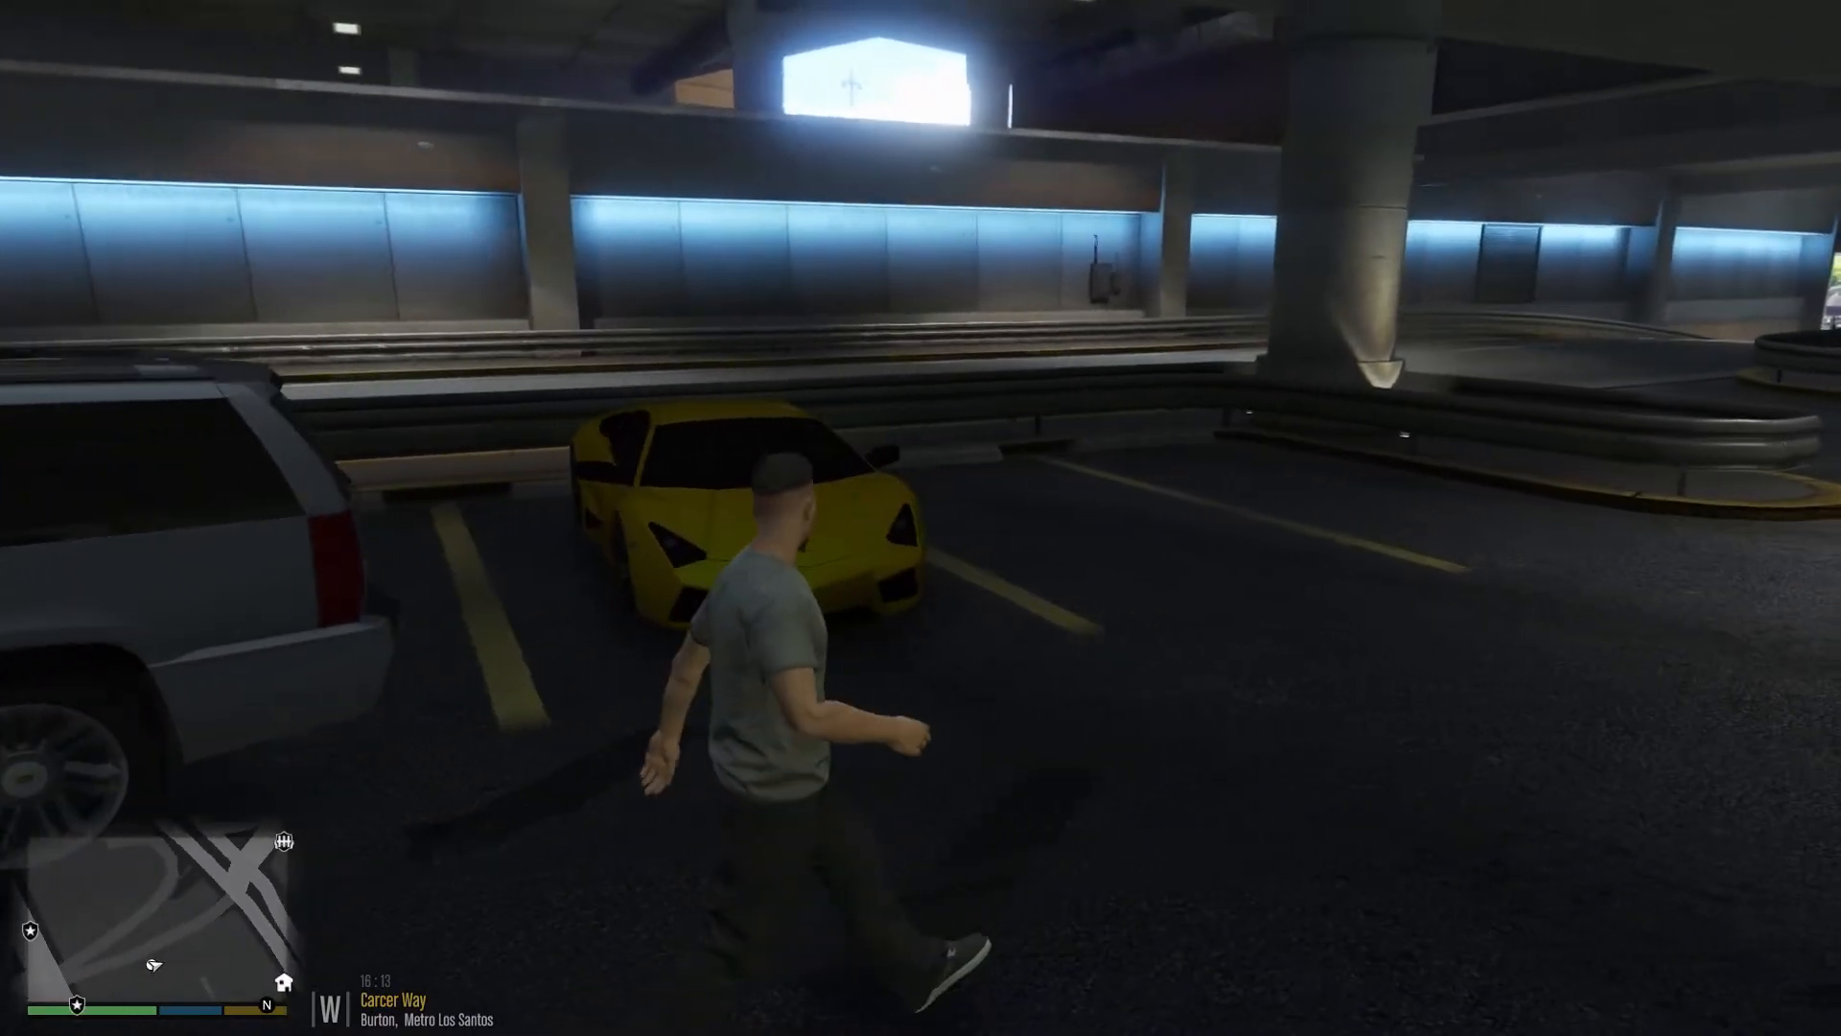
pyautogui.press('KP_Subtract')
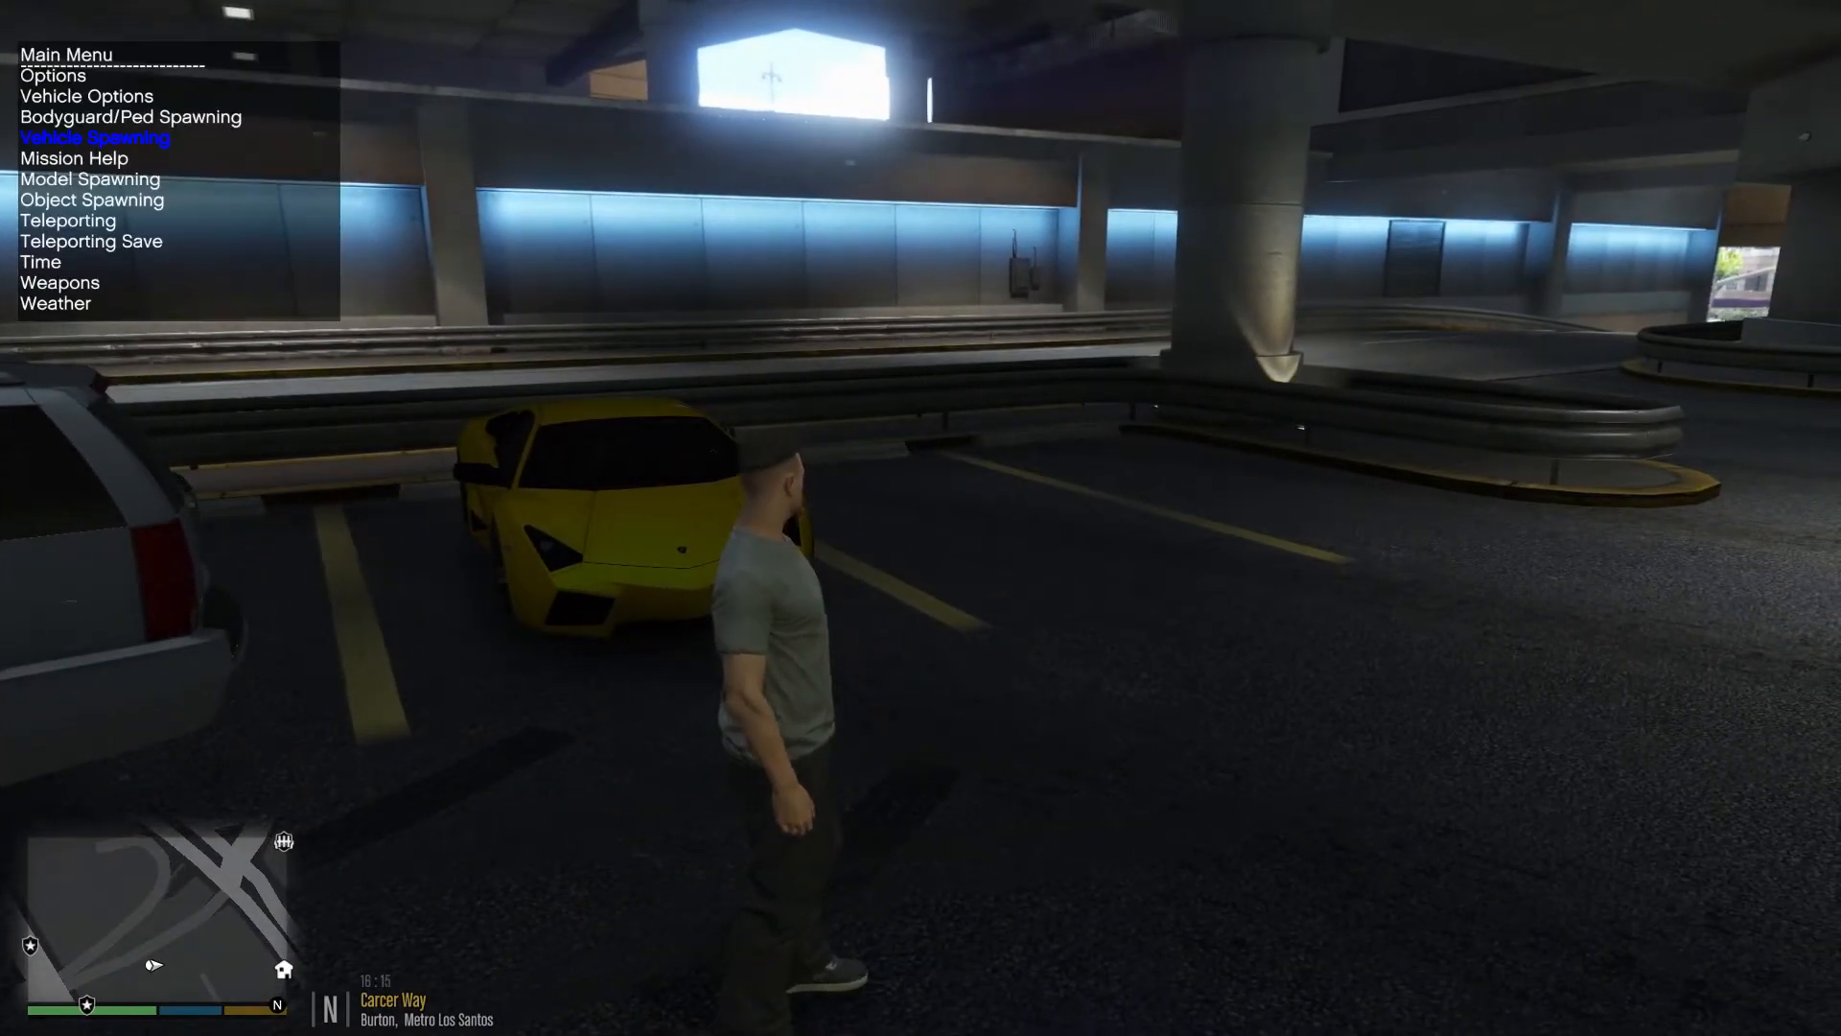
pyautogui.press('Return')
pyautogui.press('Up')
pyautogui.press('Up')
pyautogui.press('Down')
pyautogui.press('Down')
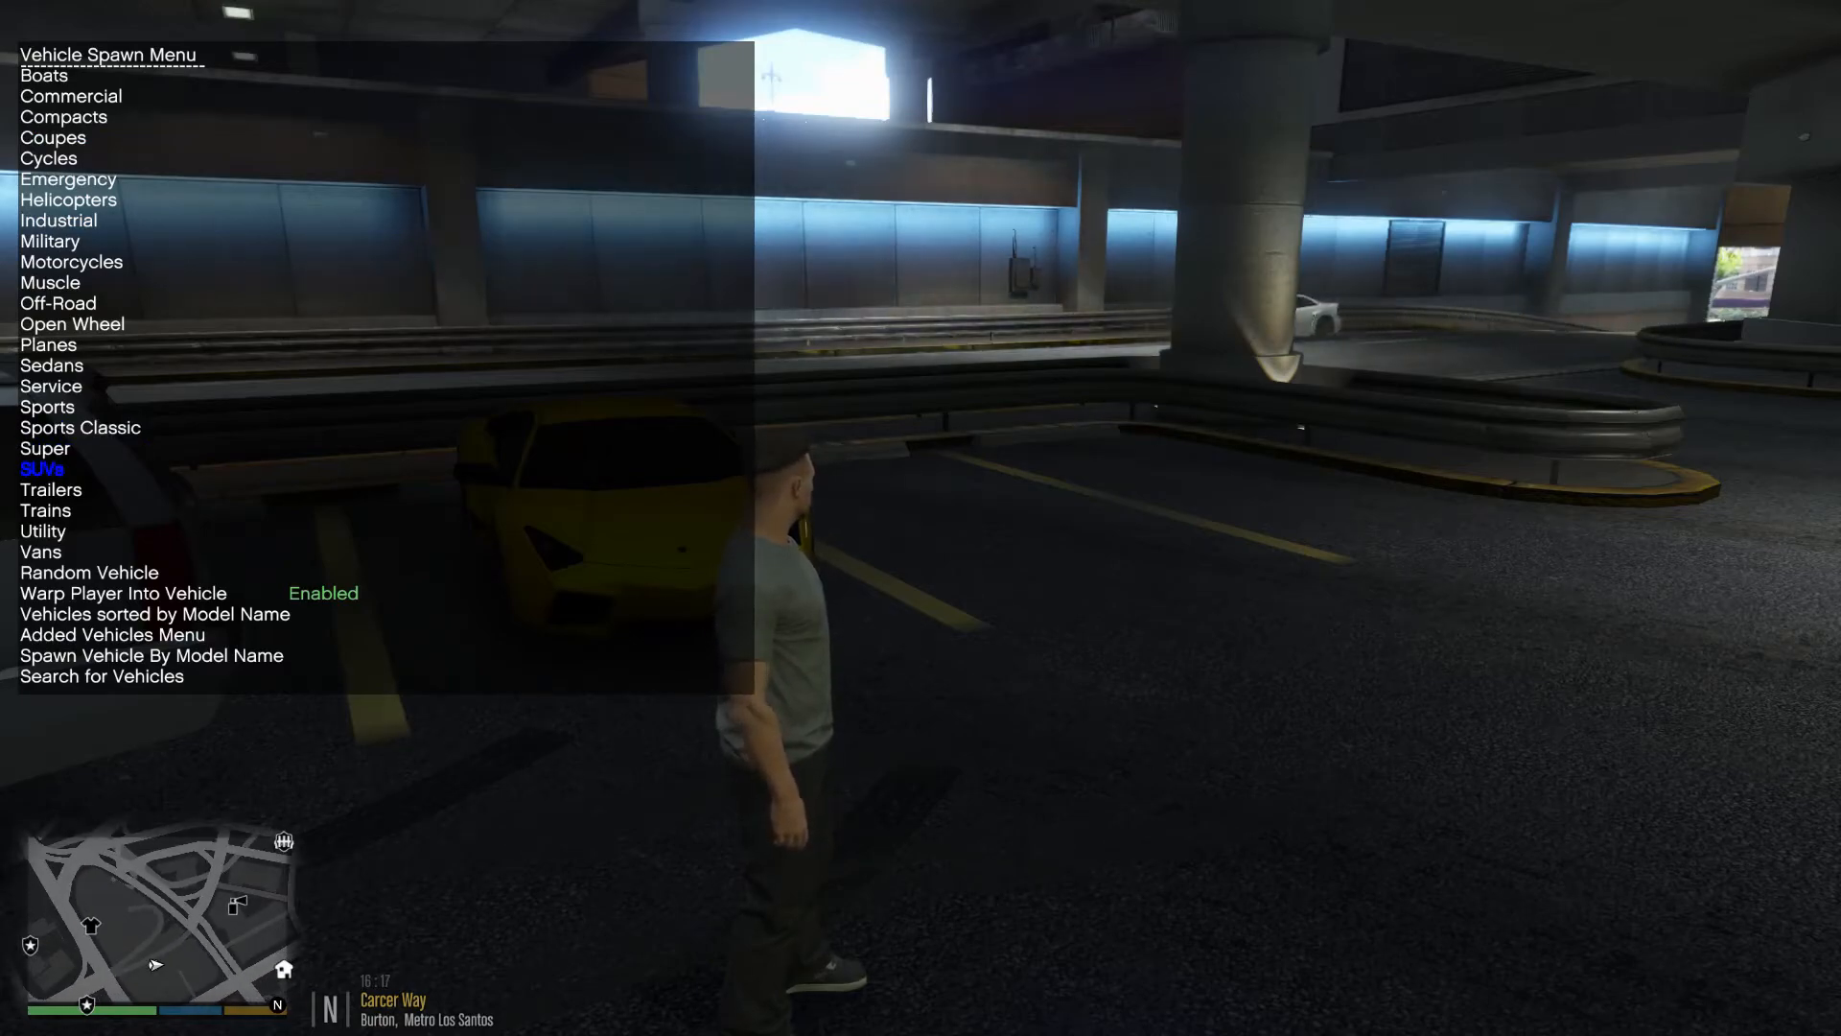
pyautogui.press('Return')
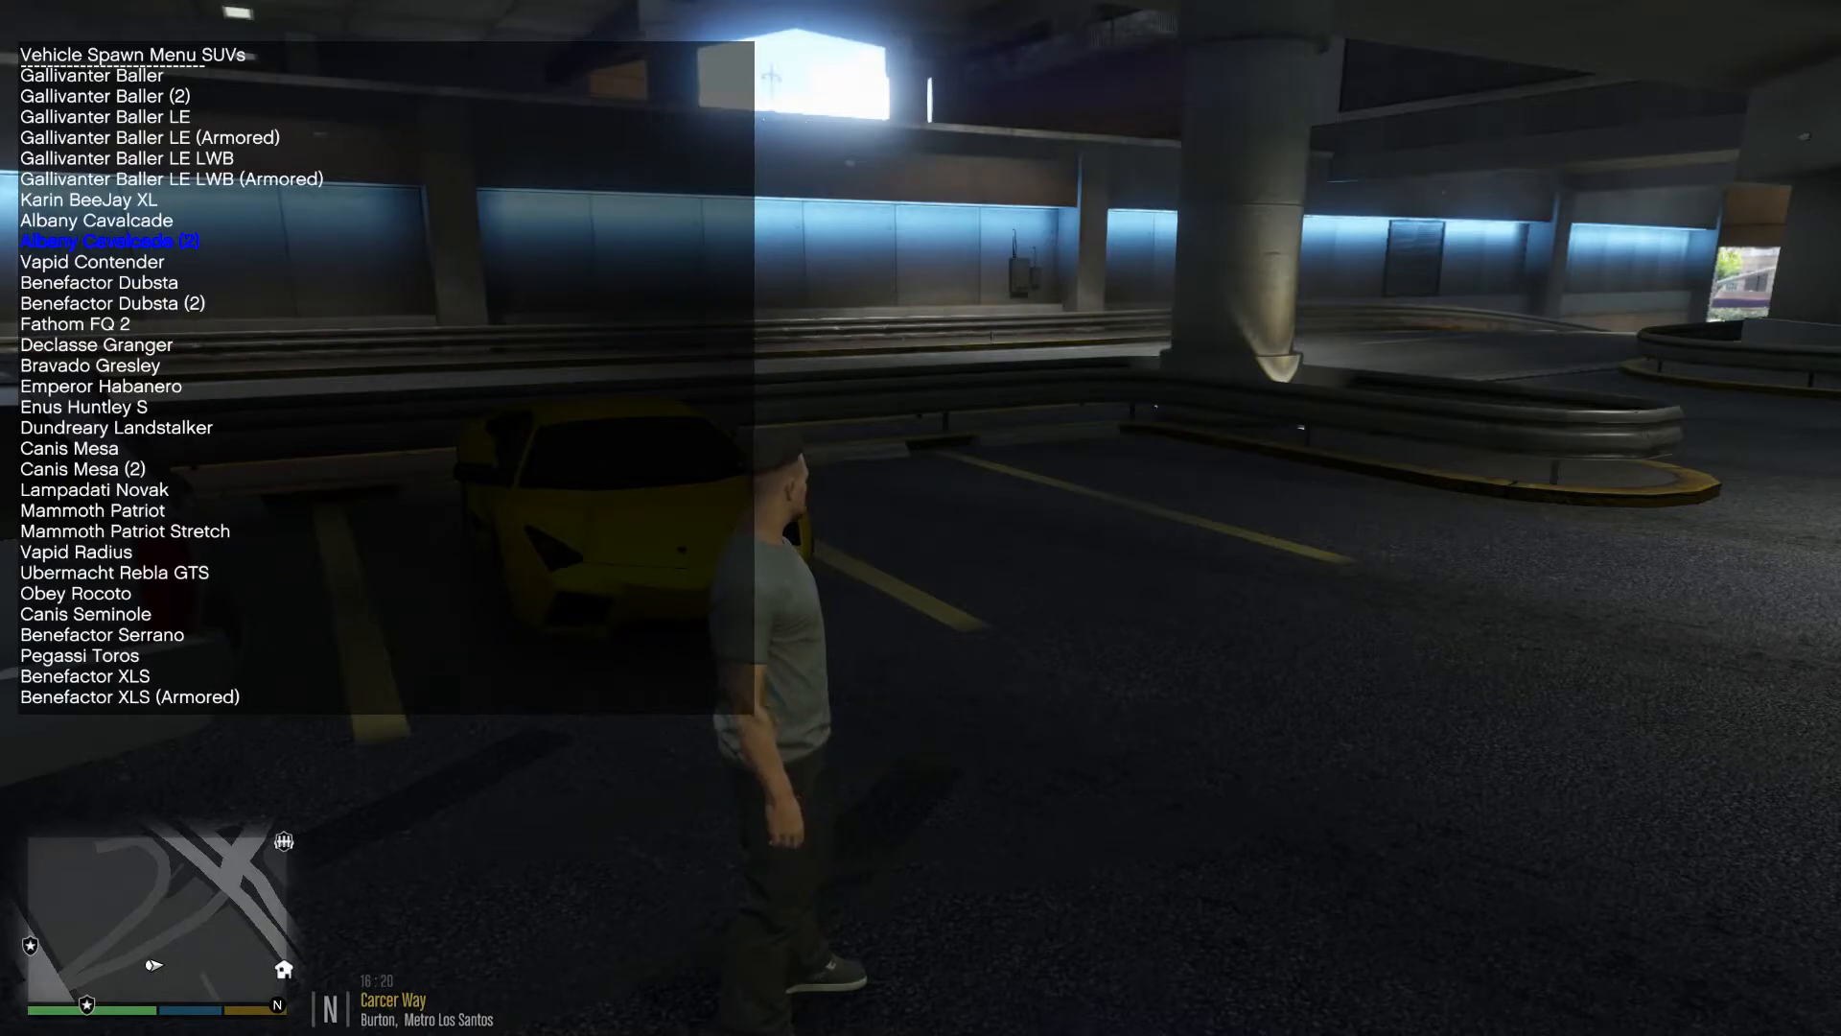
# Leave the SUVs list, open the trainer's Search for Vehicles entry, and exit it without entering a model
pyautogui.press('BackSpace')
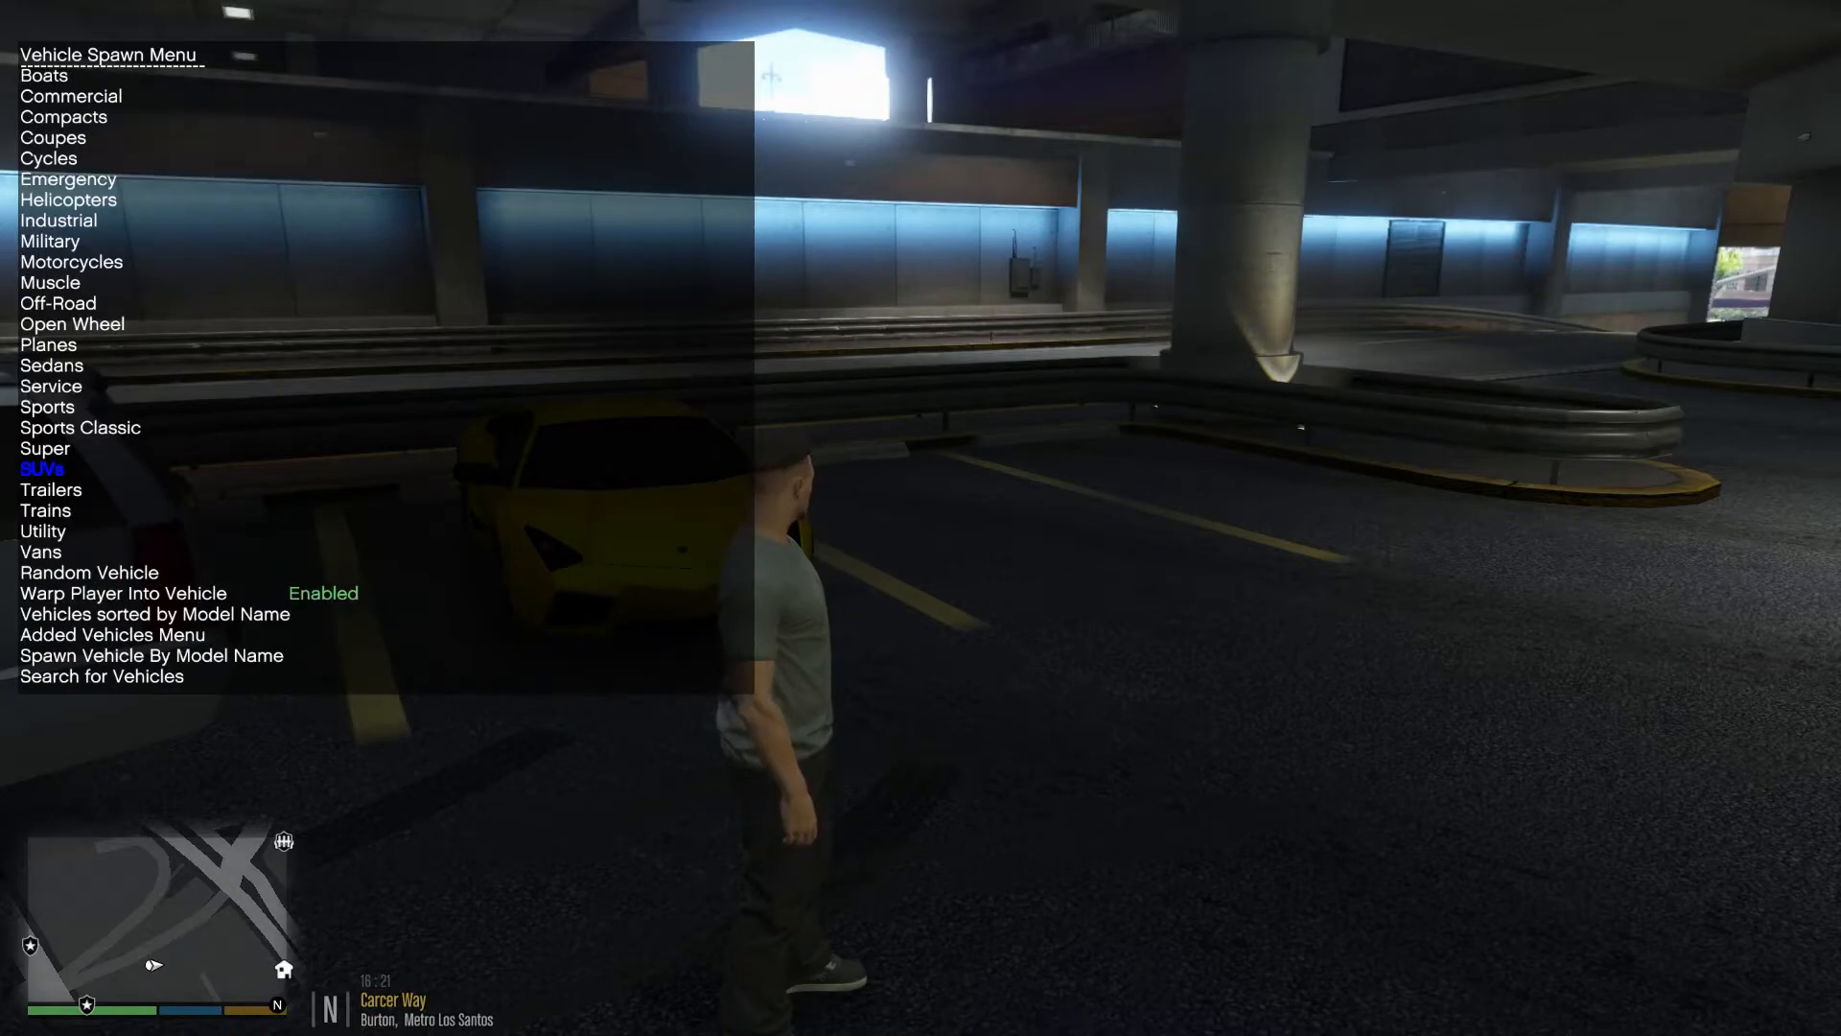
pyautogui.press('Down')
pyautogui.press('Down')
pyautogui.press('Down')
pyautogui.press('Down')
pyautogui.press('Down')
pyautogui.press('Down')
pyautogui.press('Down')
pyautogui.press('Down')
pyautogui.press('Down')
pyautogui.press('Down')
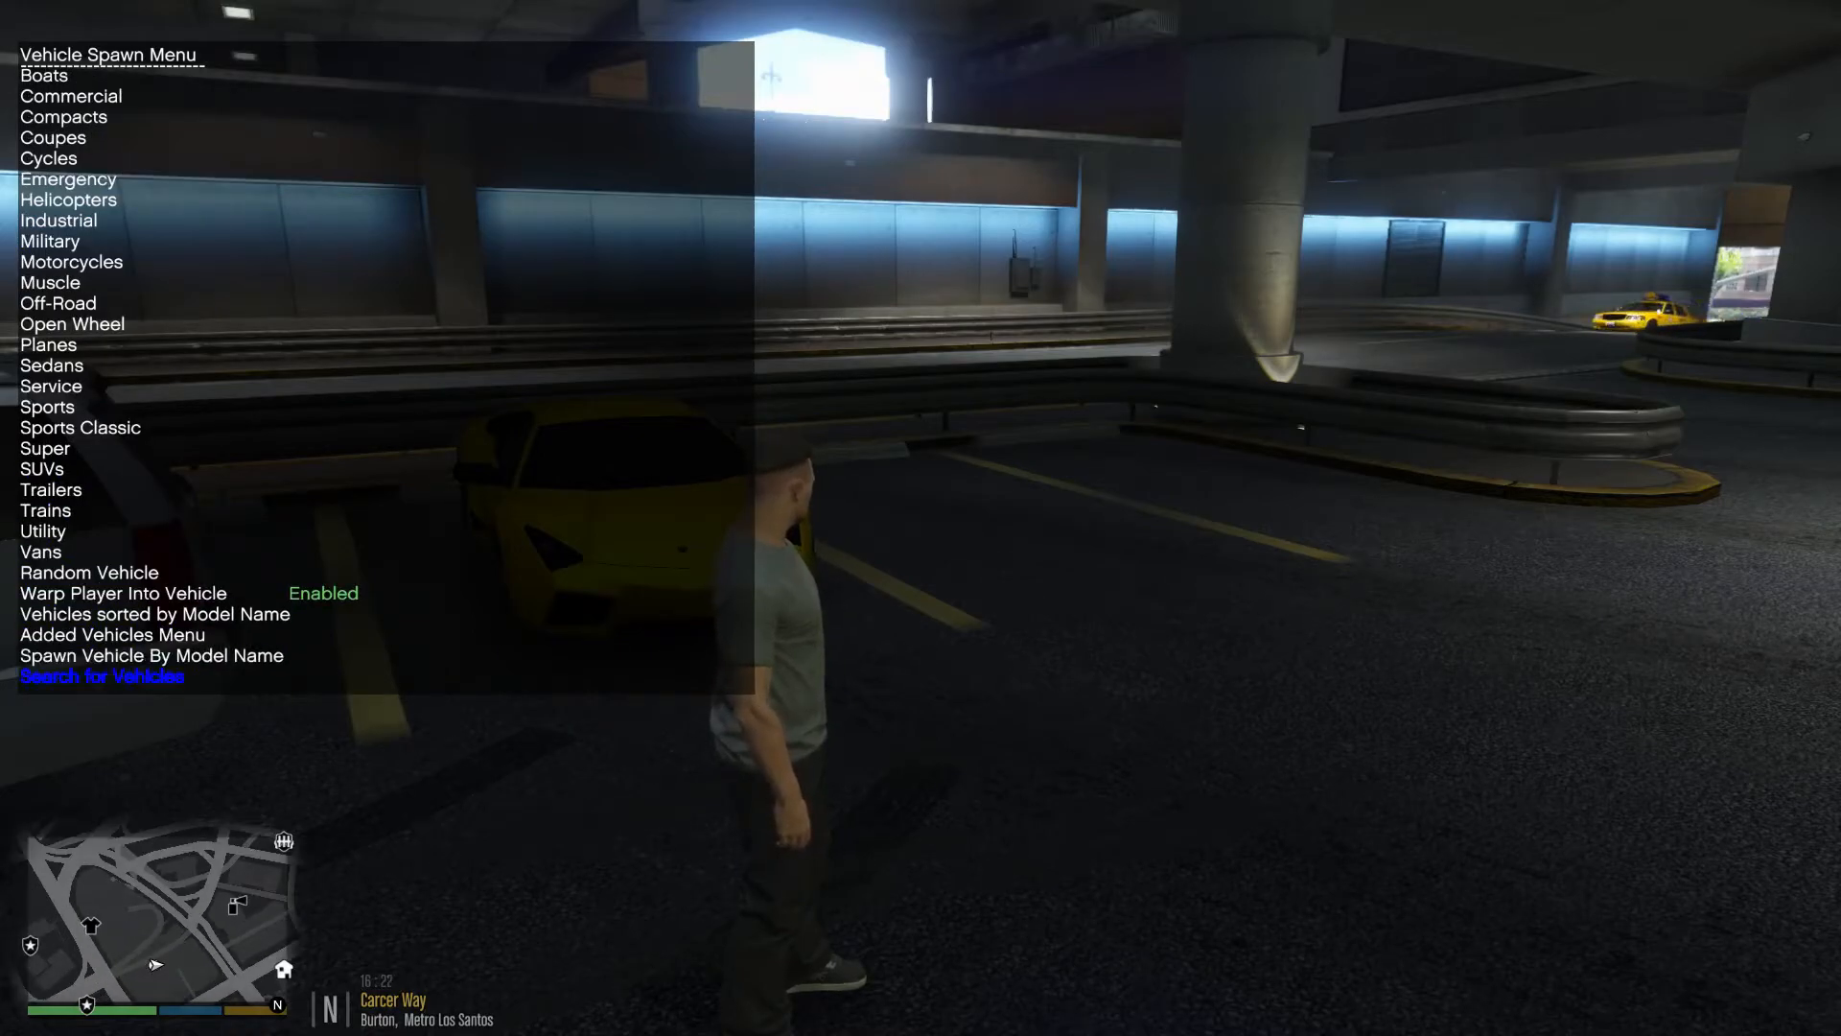
pyautogui.press('Return')
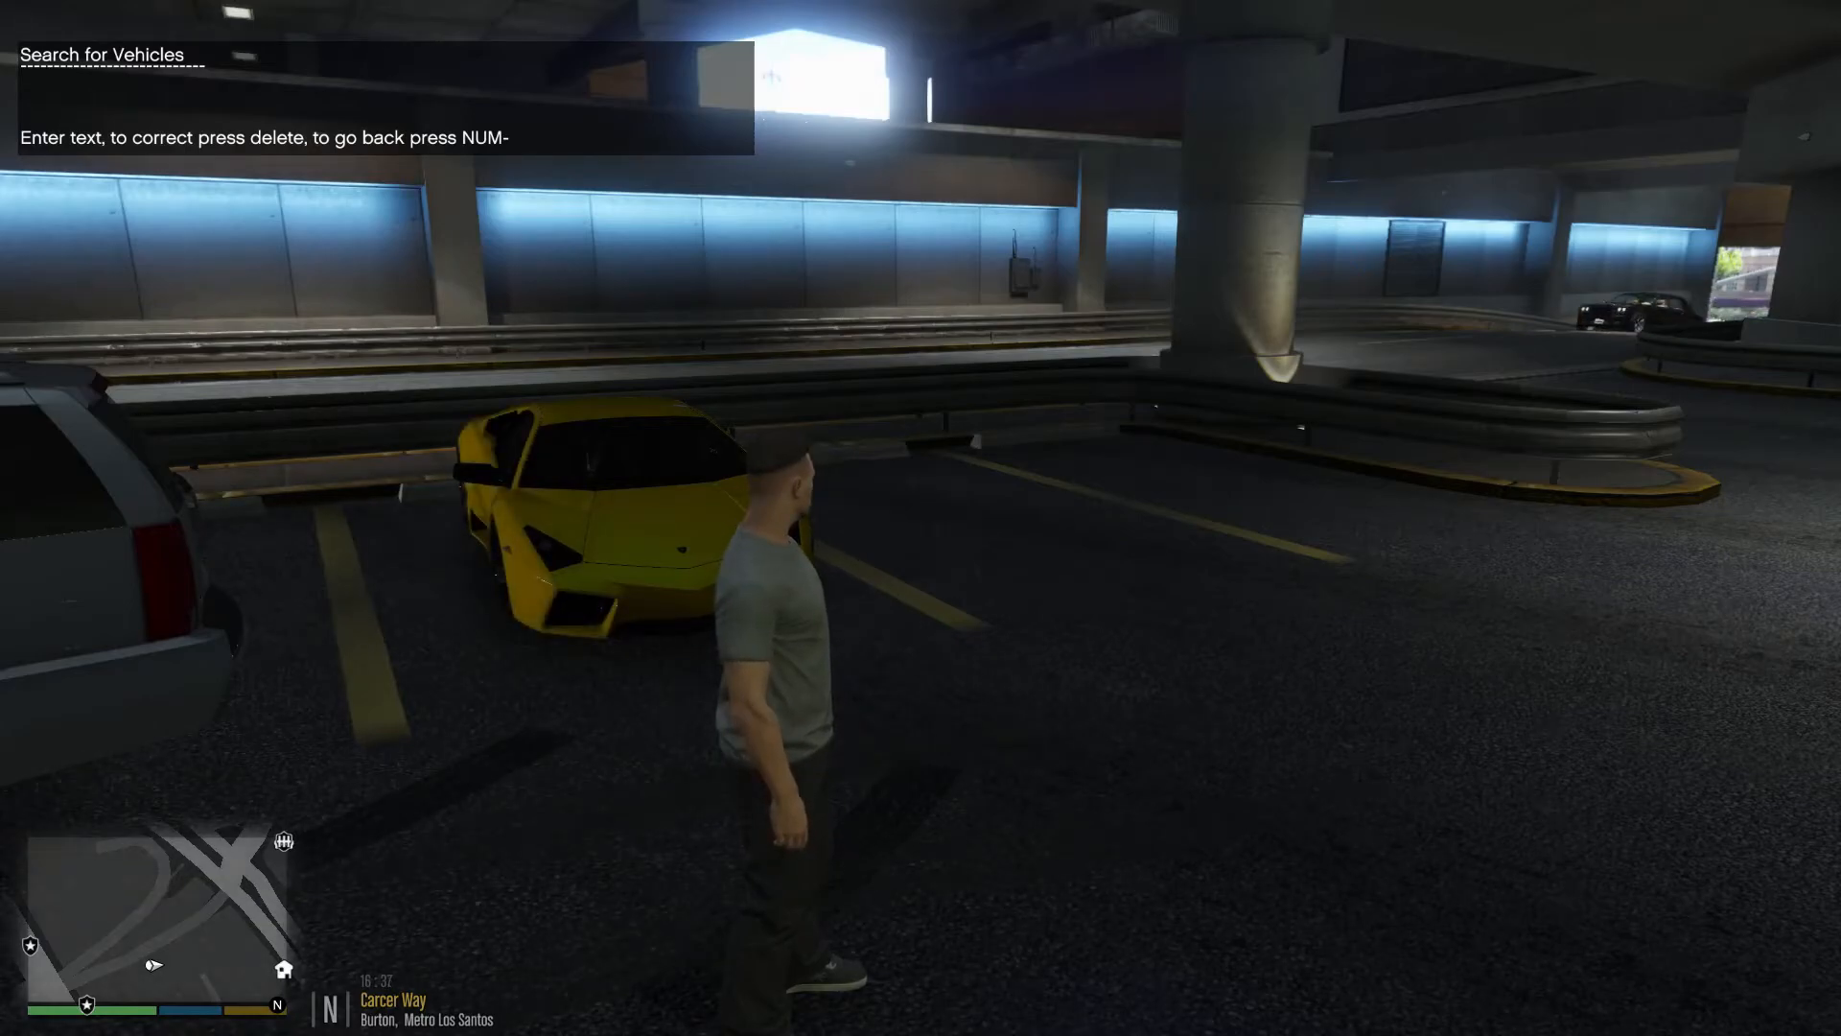
pyautogui.press('v')
pyautogui.press('v')
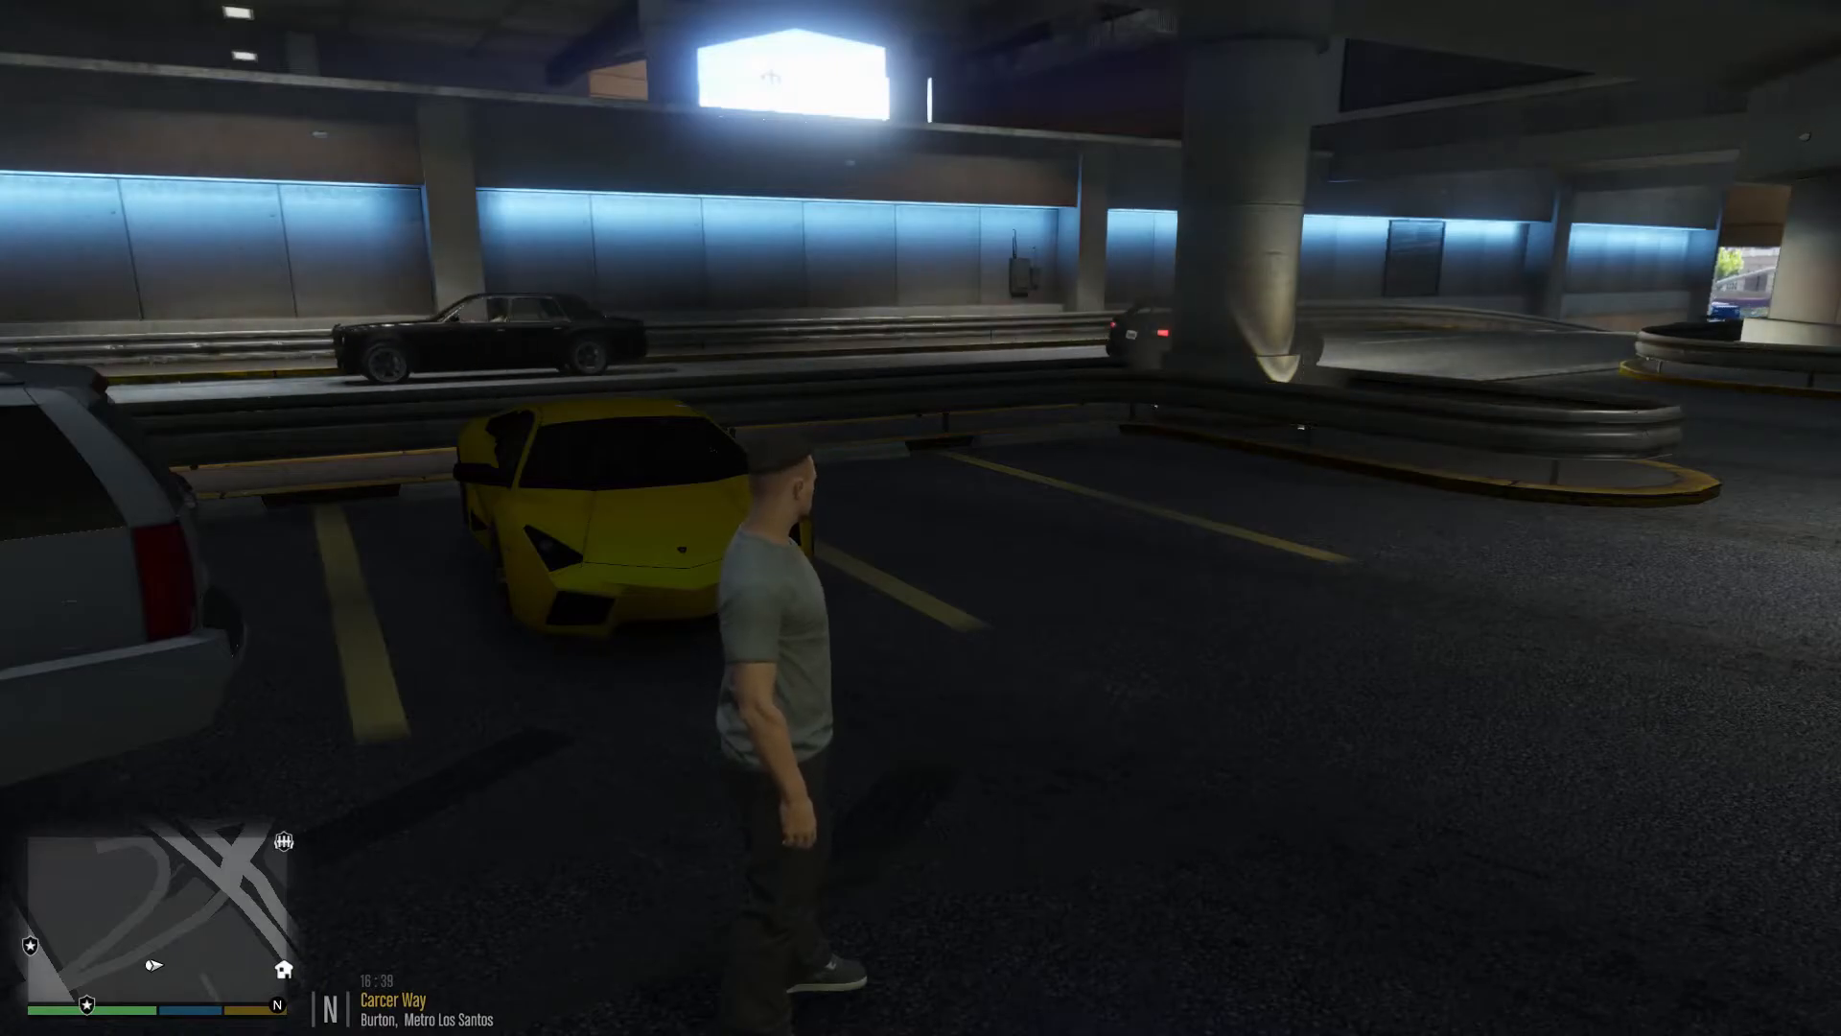
# Walk around to the driver's side of the yellow sports car and get in
pyautogui.press('w')
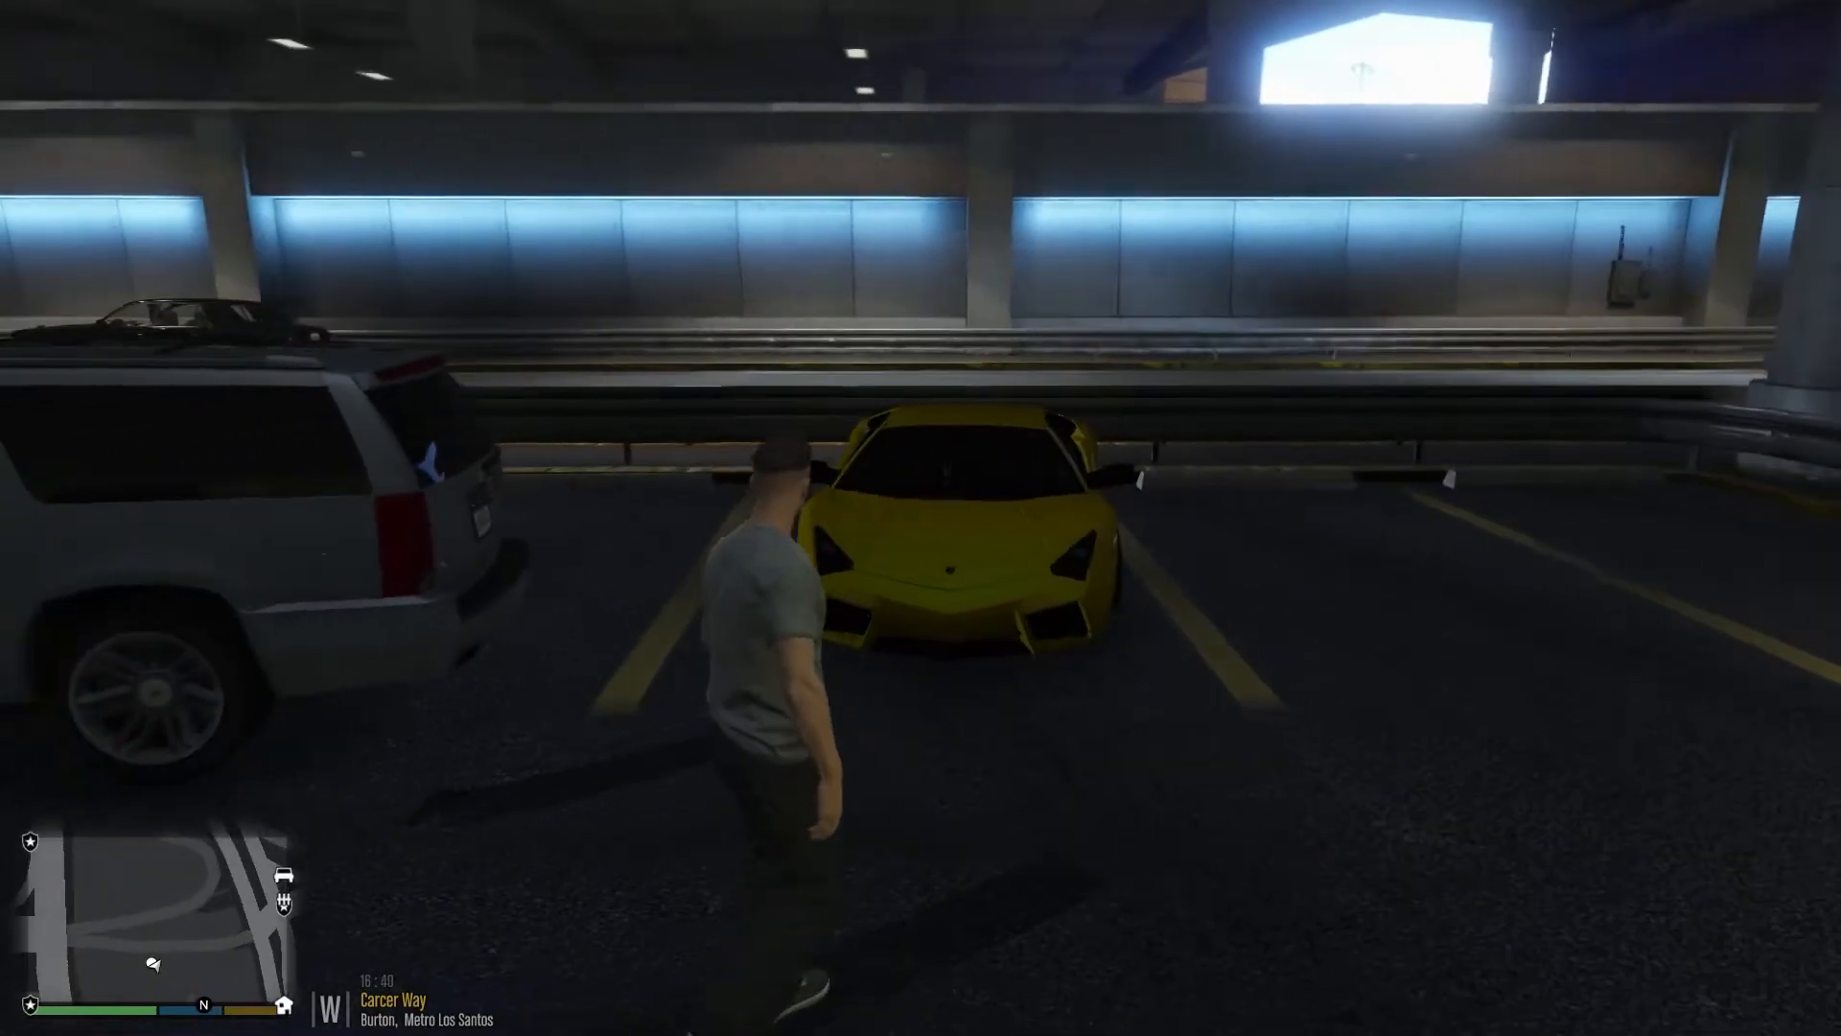
pyautogui.press('d')
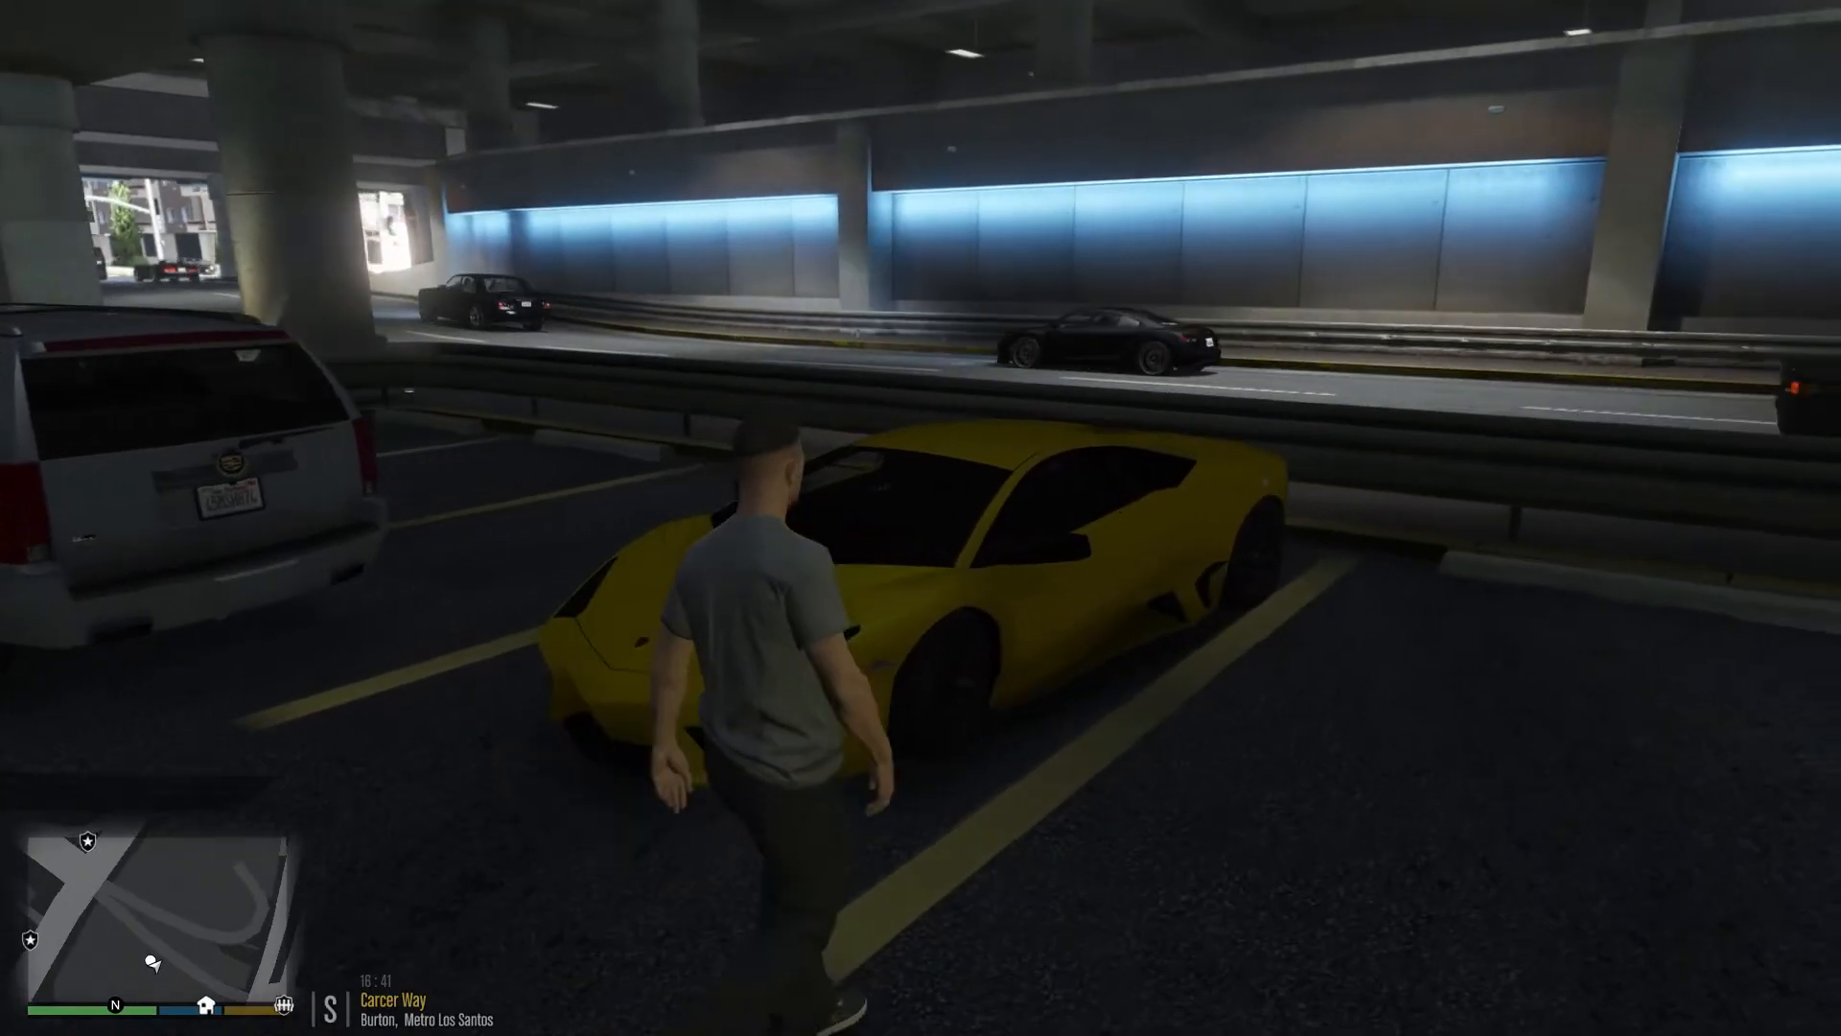
pyautogui.press('d')
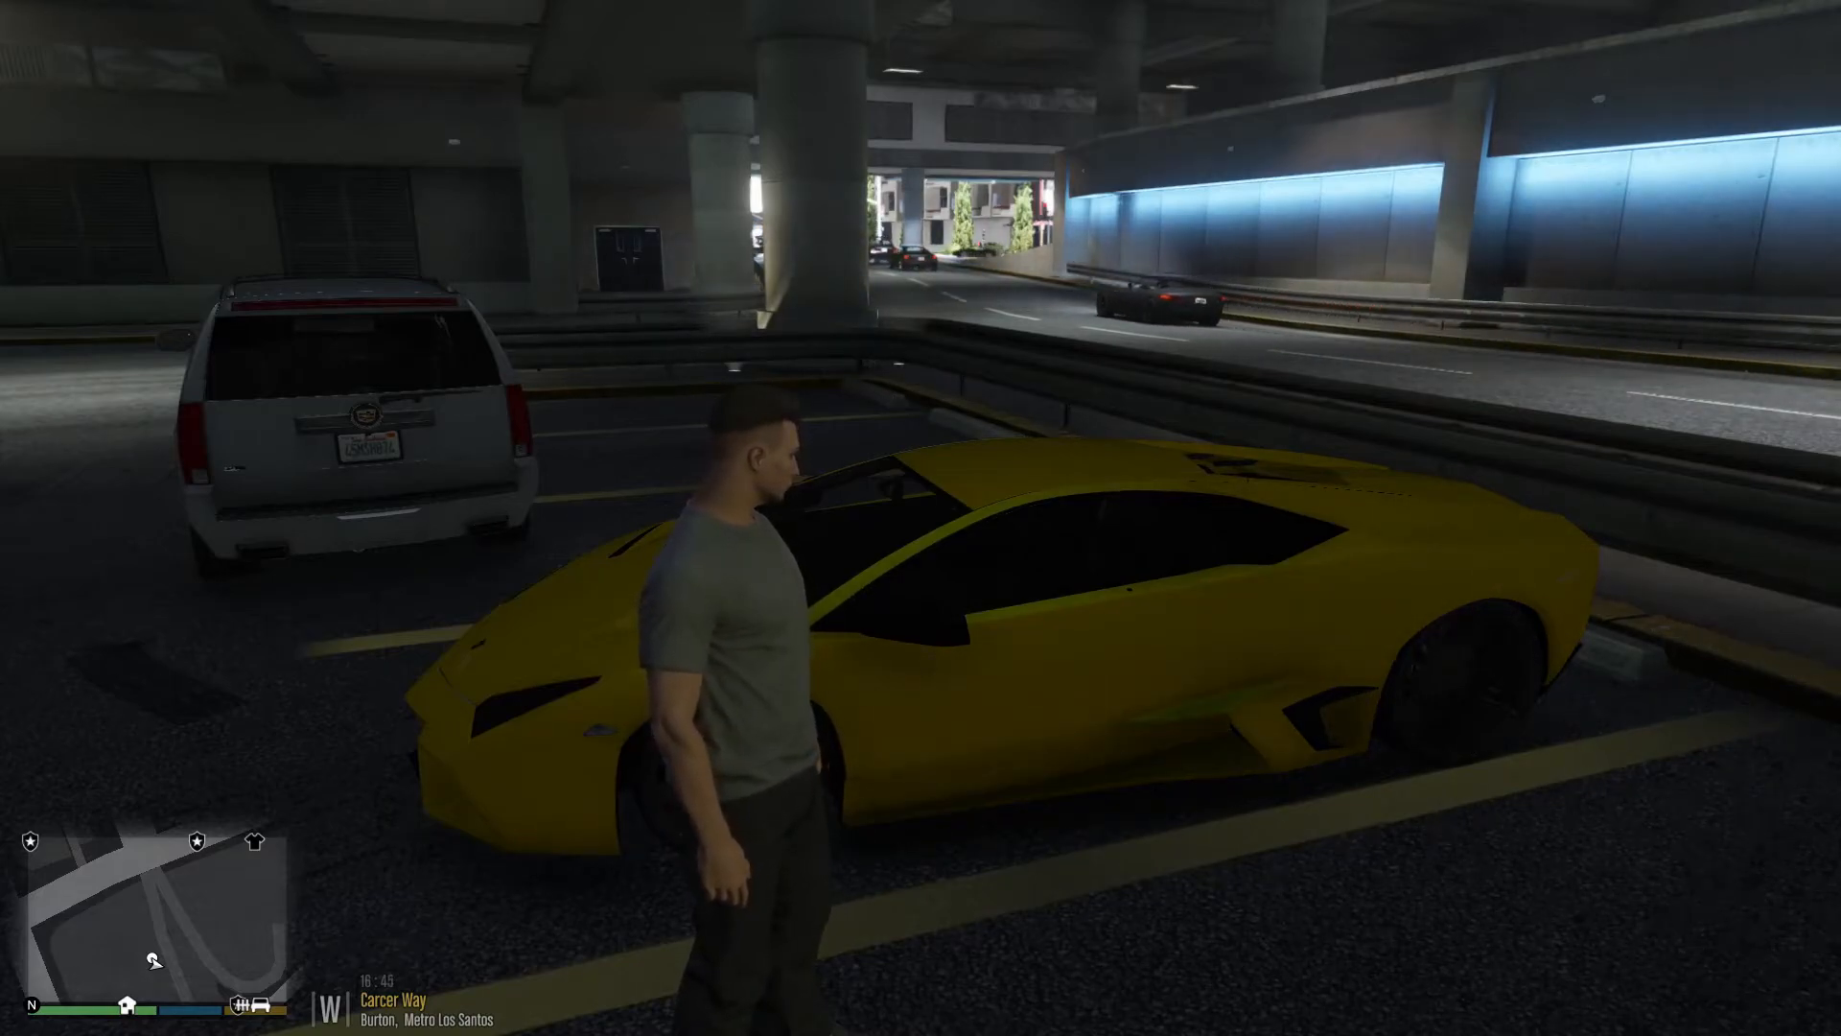
pyautogui.press('w')
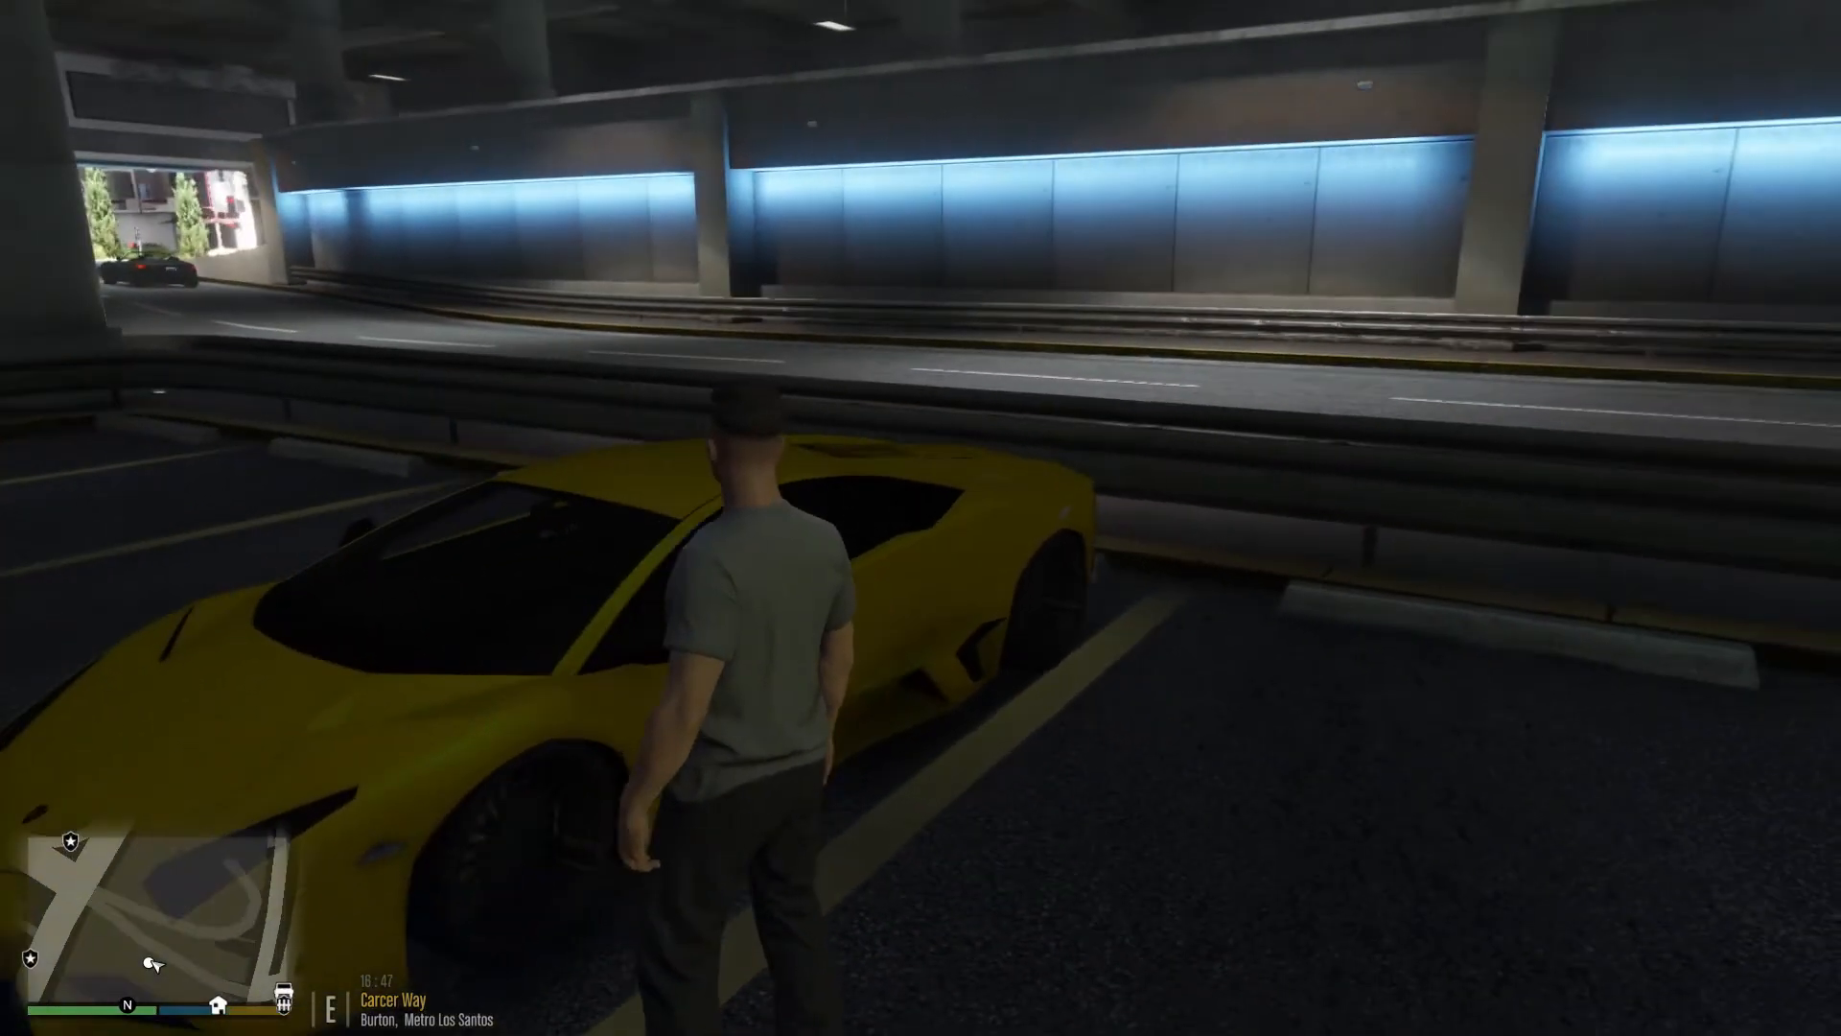
pyautogui.press('w')
pyautogui.press('f')
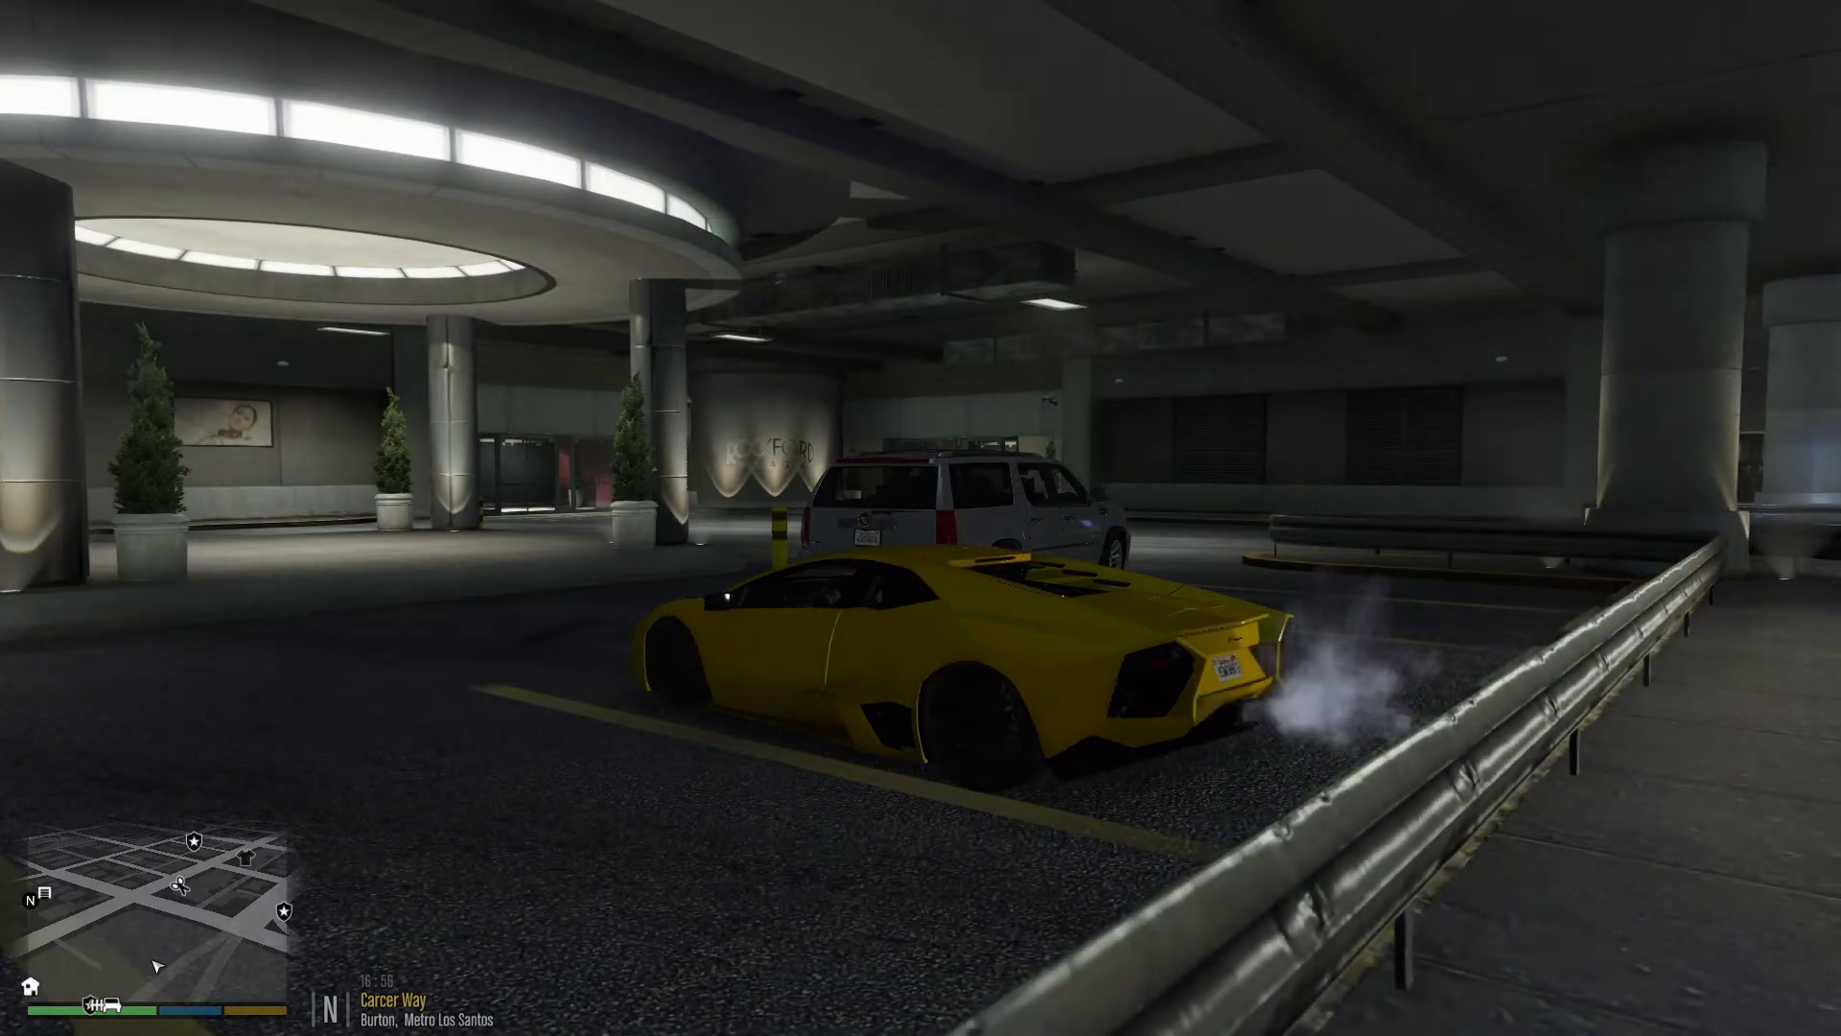
# Drive the yellow sports car up the ramp and out of the parking garage
pyautogui.press('w')
pyautogui.press('a')
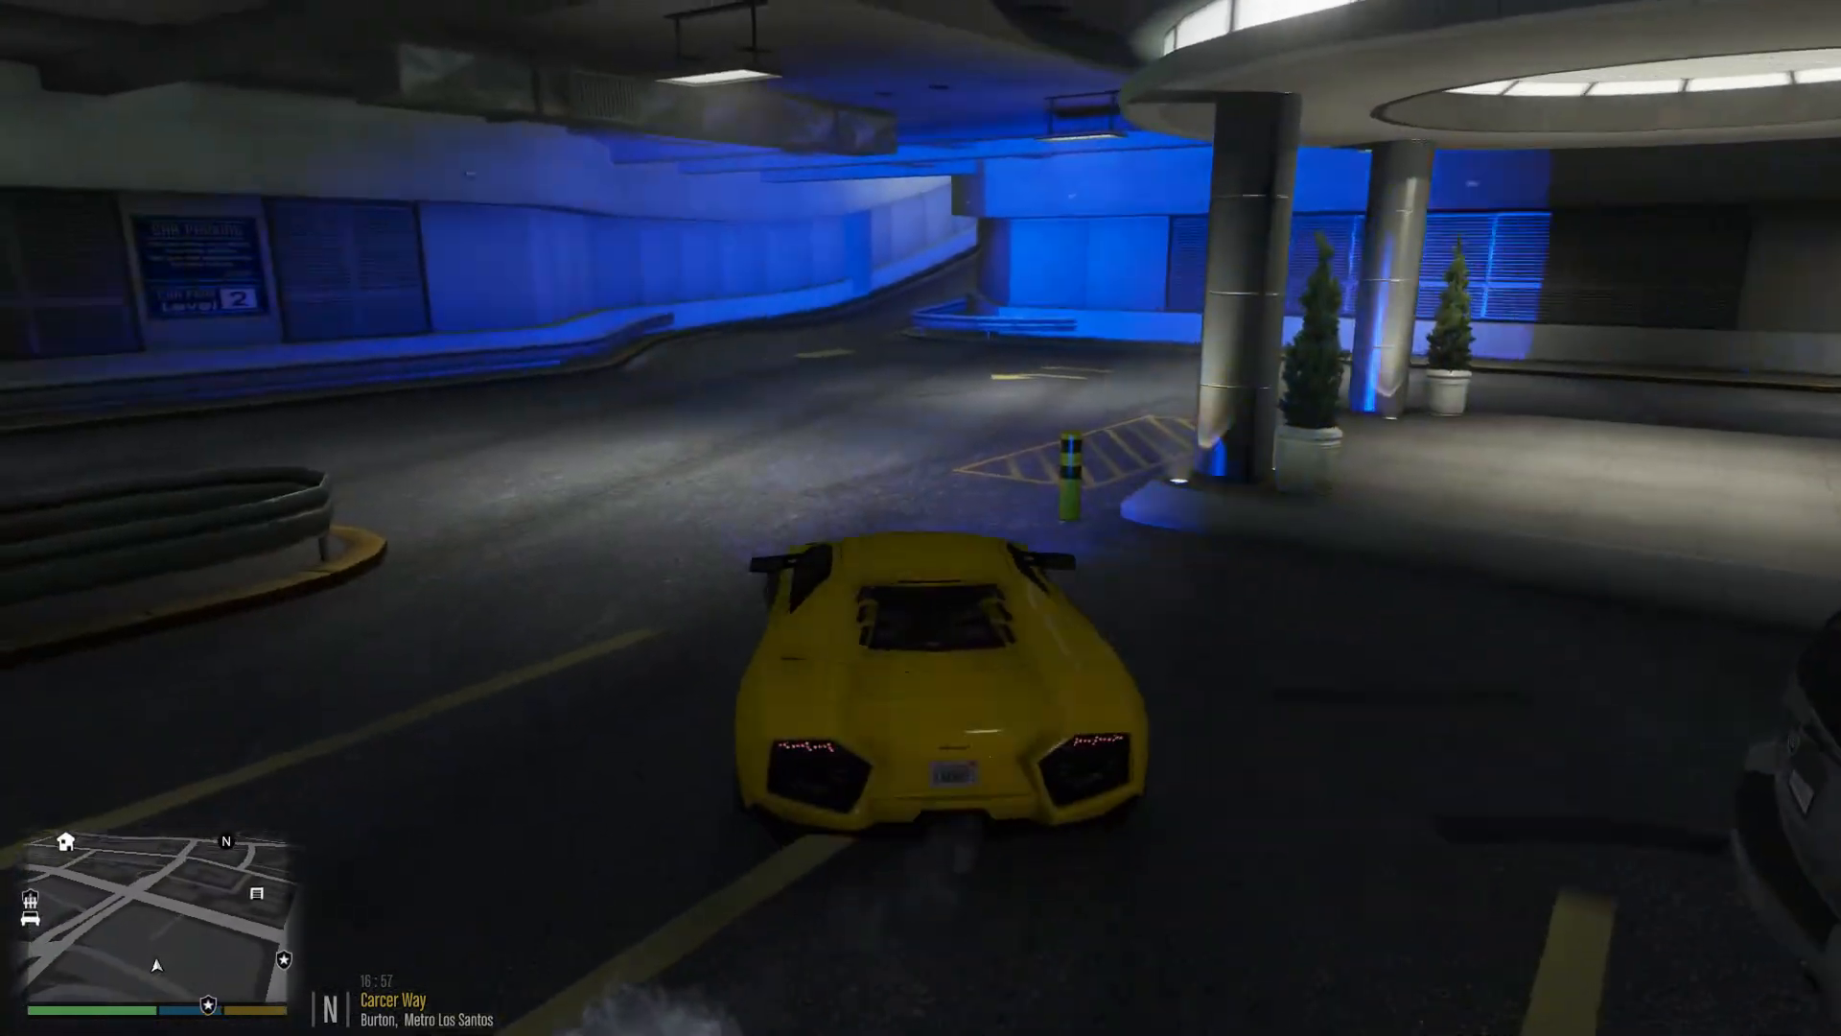
pyautogui.press('w')
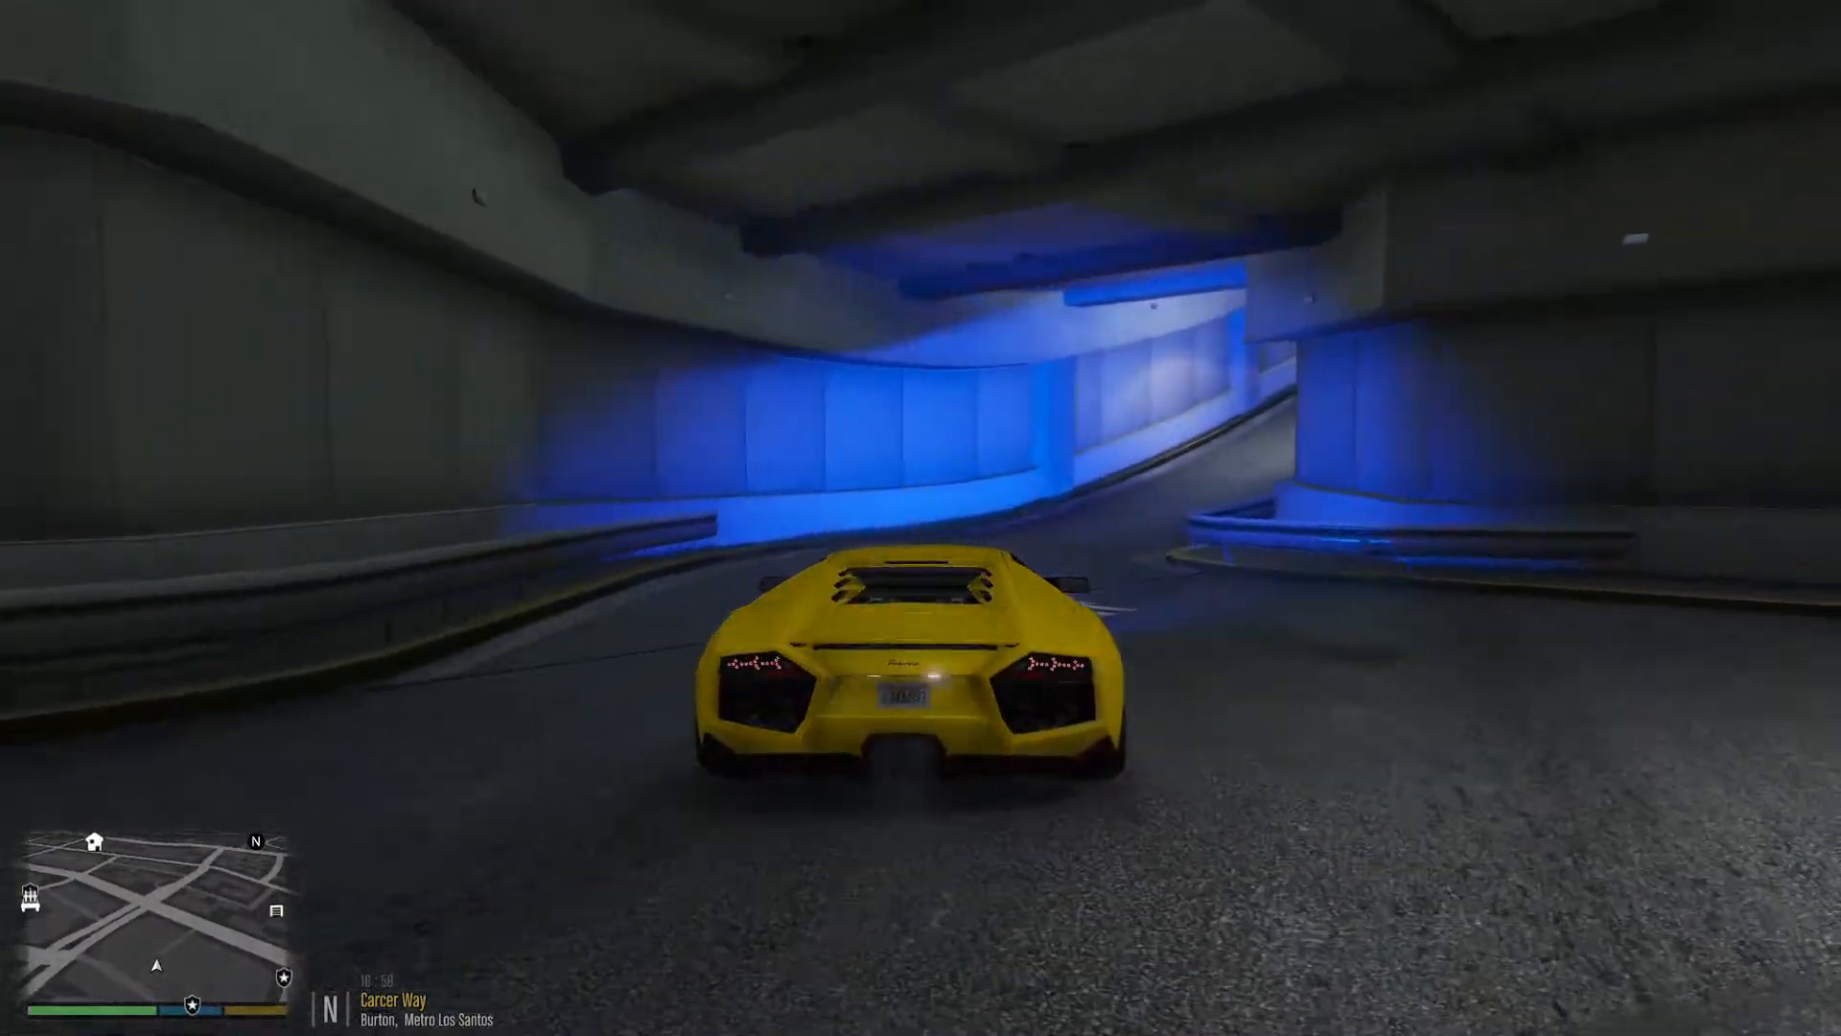
pyautogui.press('d')
pyautogui.press('w')
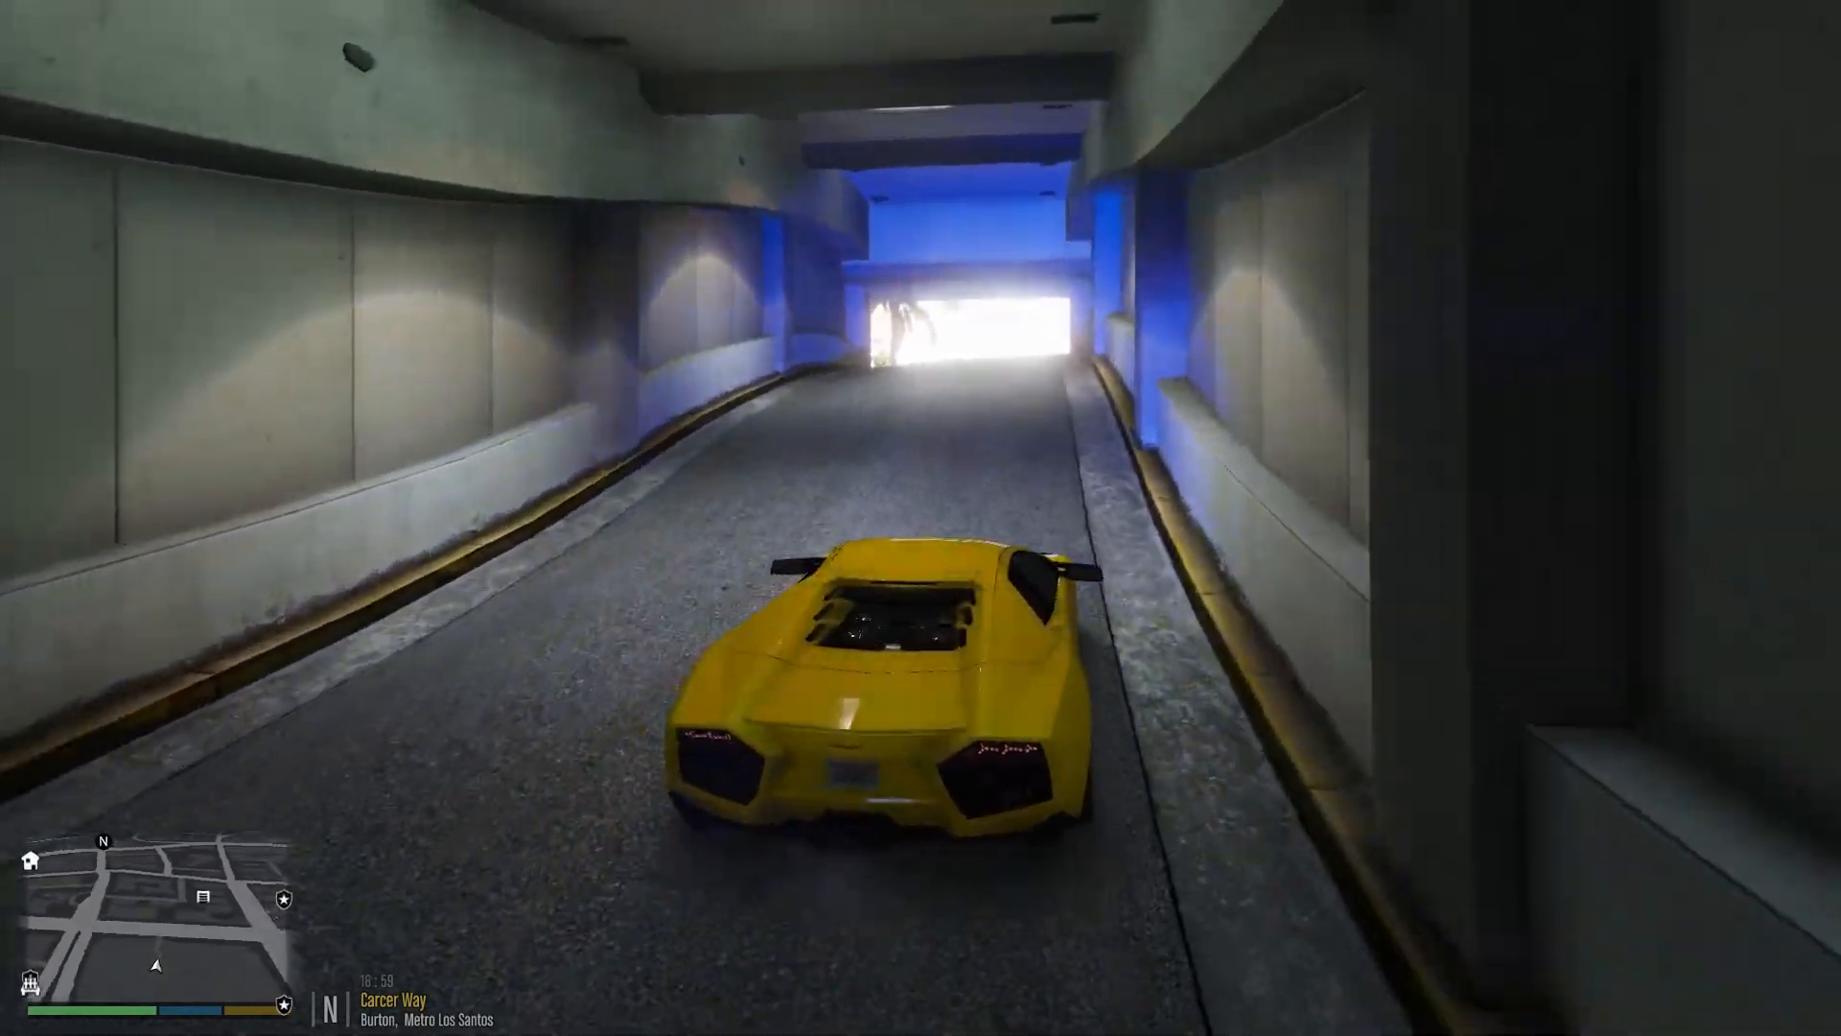
pyautogui.press('w')
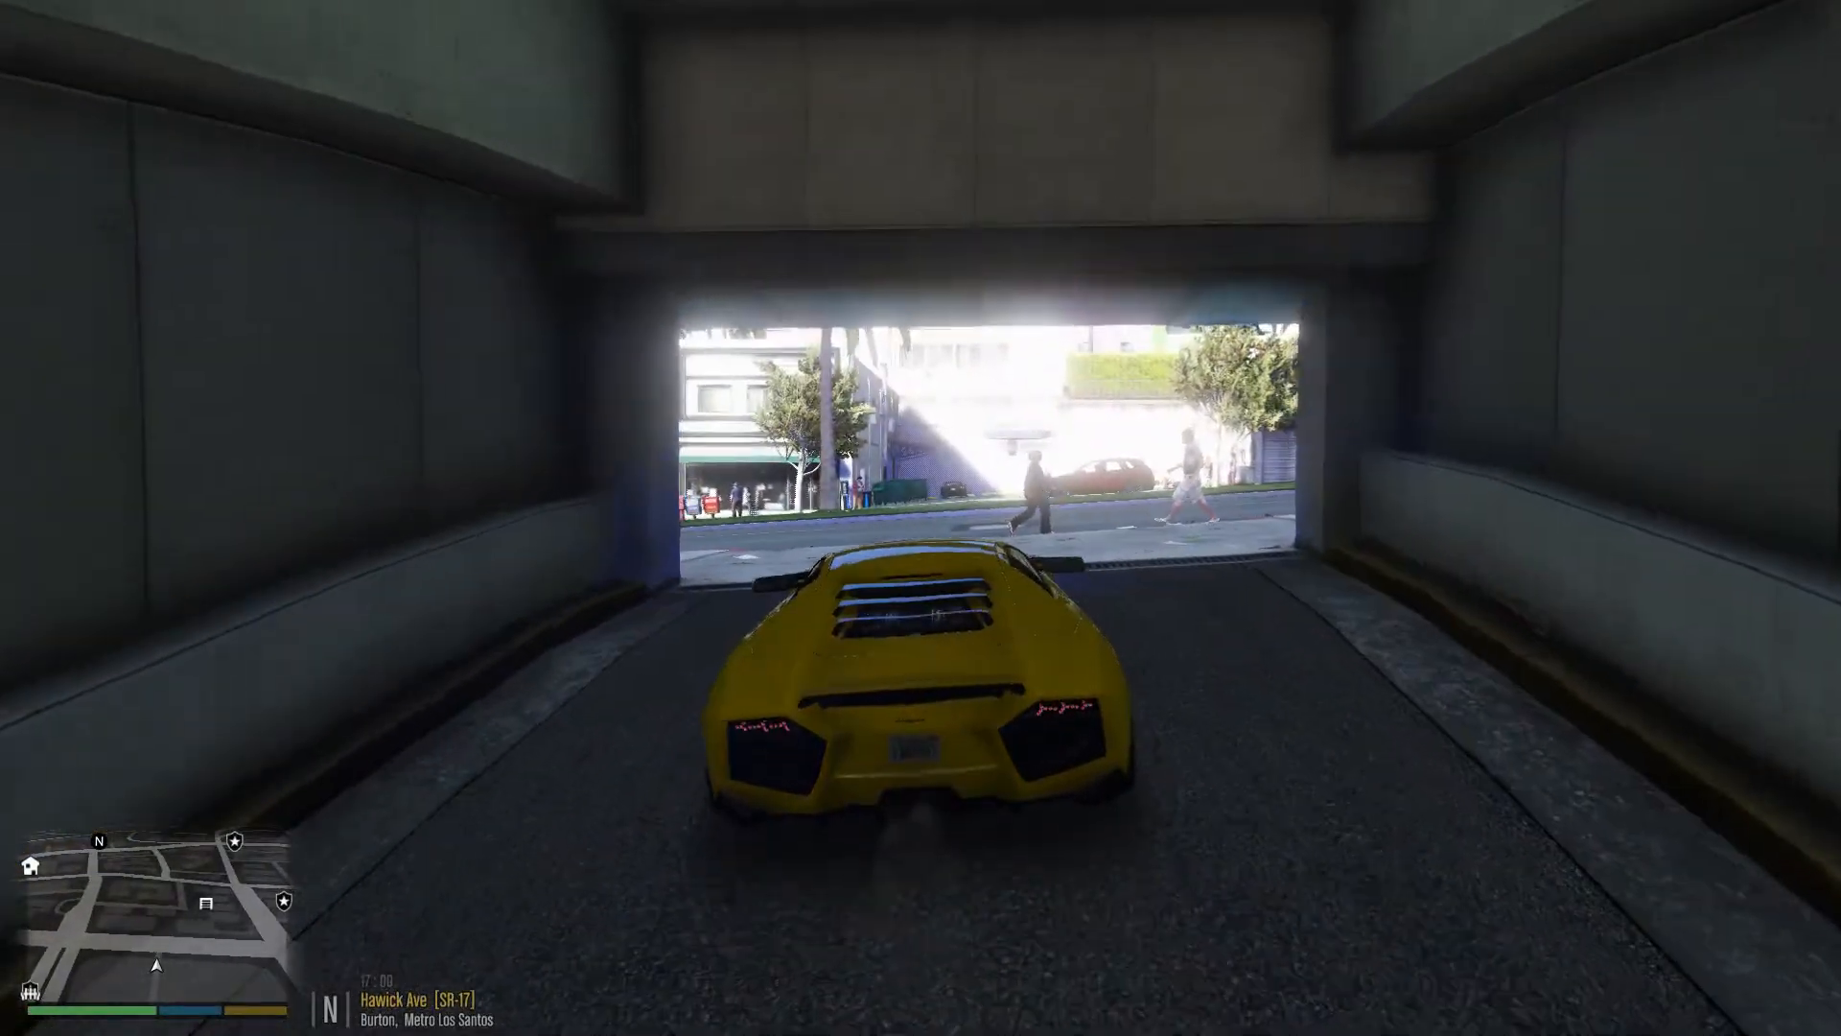
pyautogui.press('w')
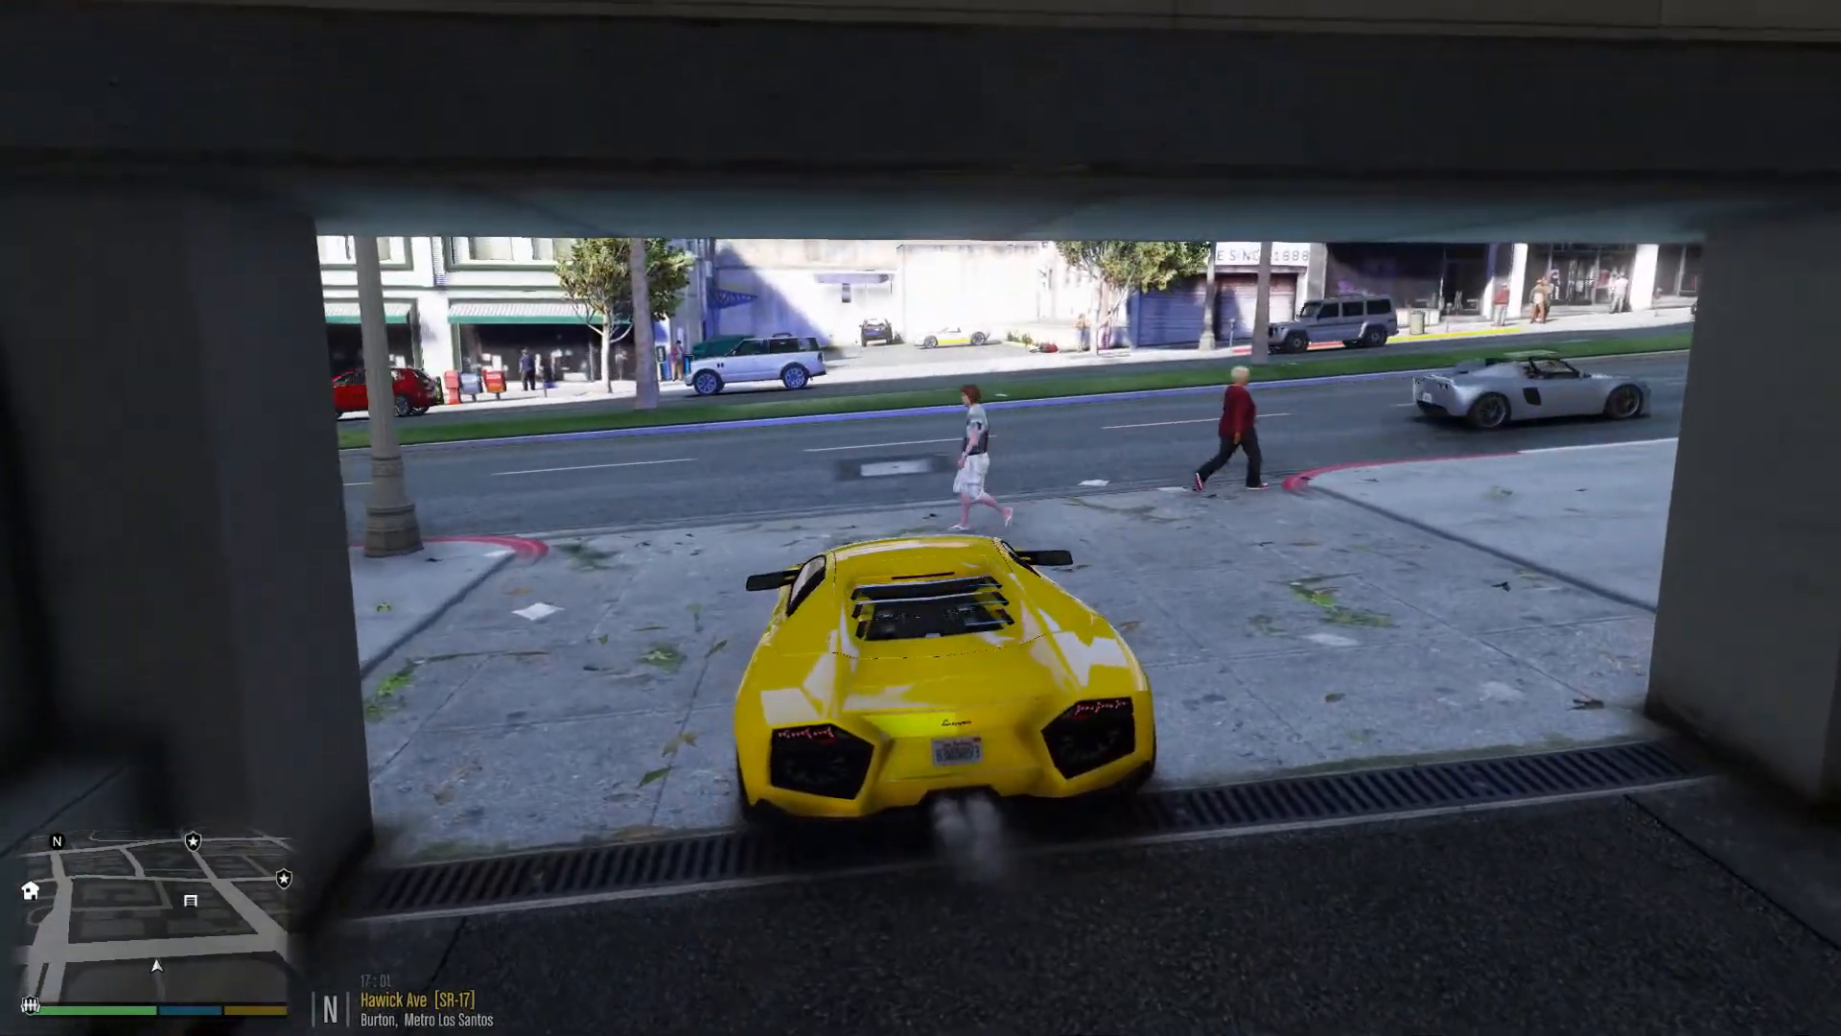
# Turn the yellow sports car onto Hawick Ave and drive east along it
pyautogui.press('w')
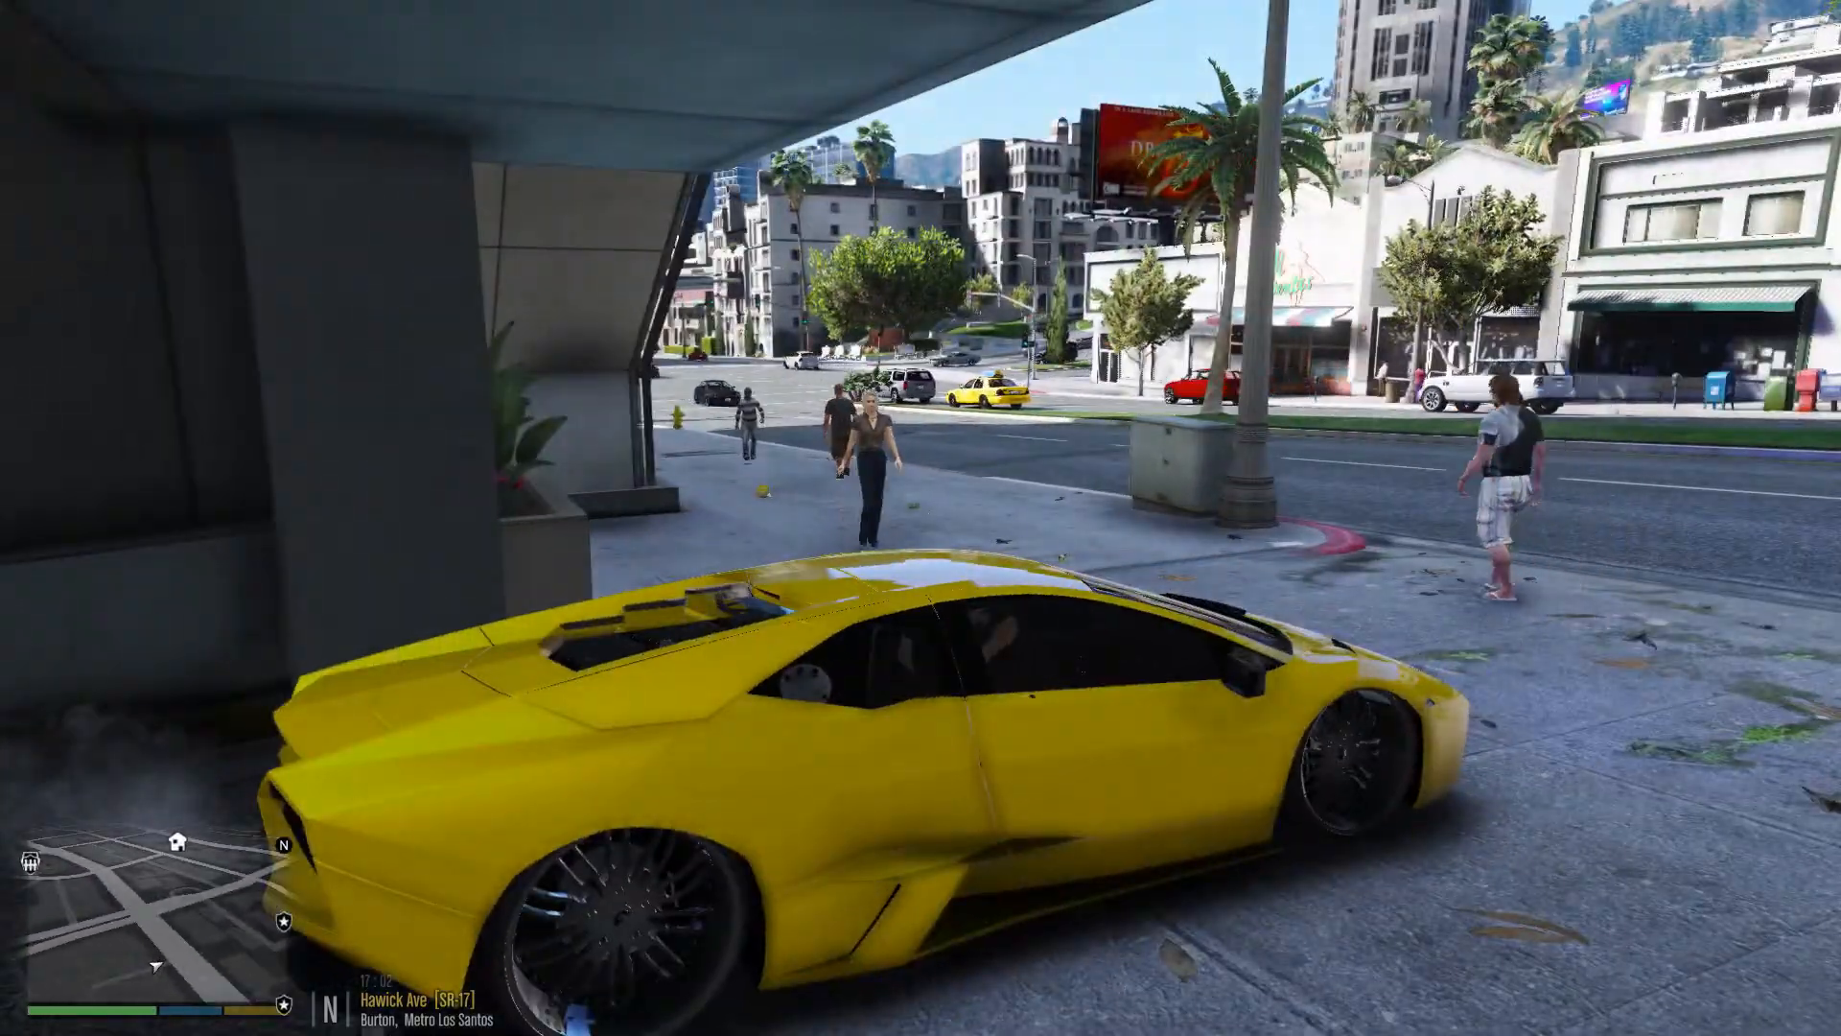
pyautogui.press('w')
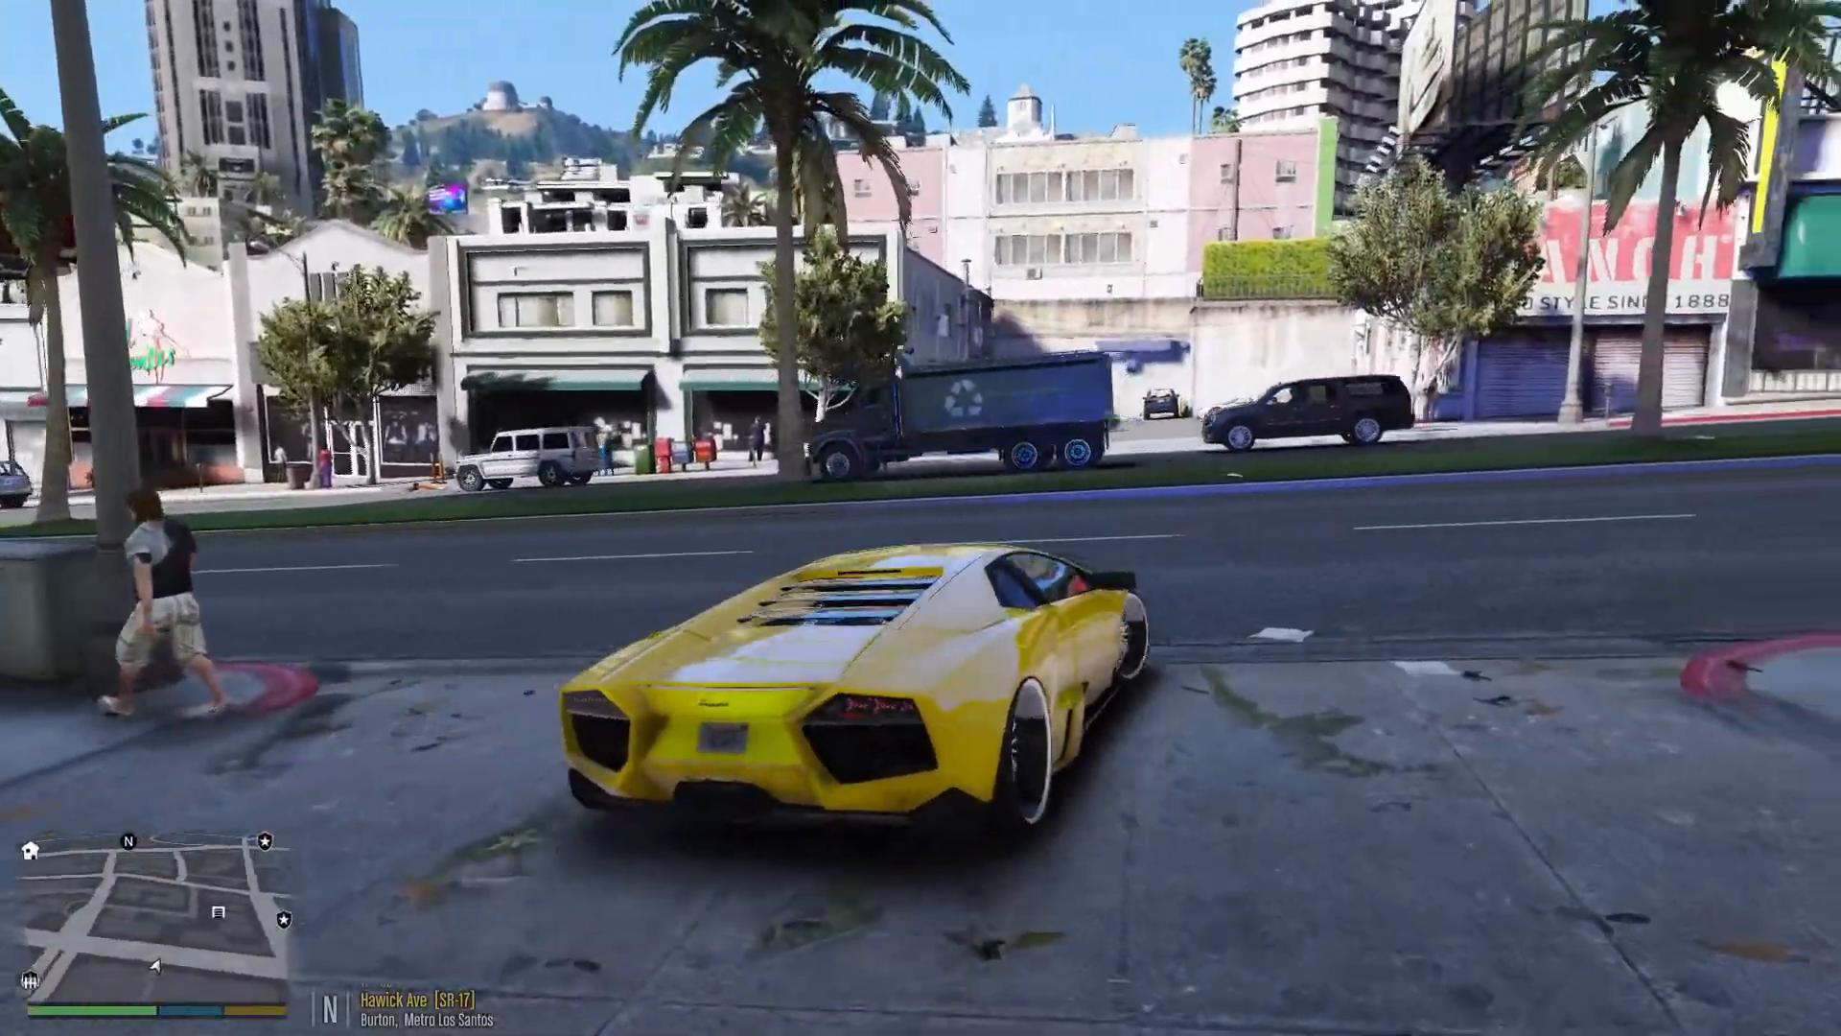
pyautogui.press('w')
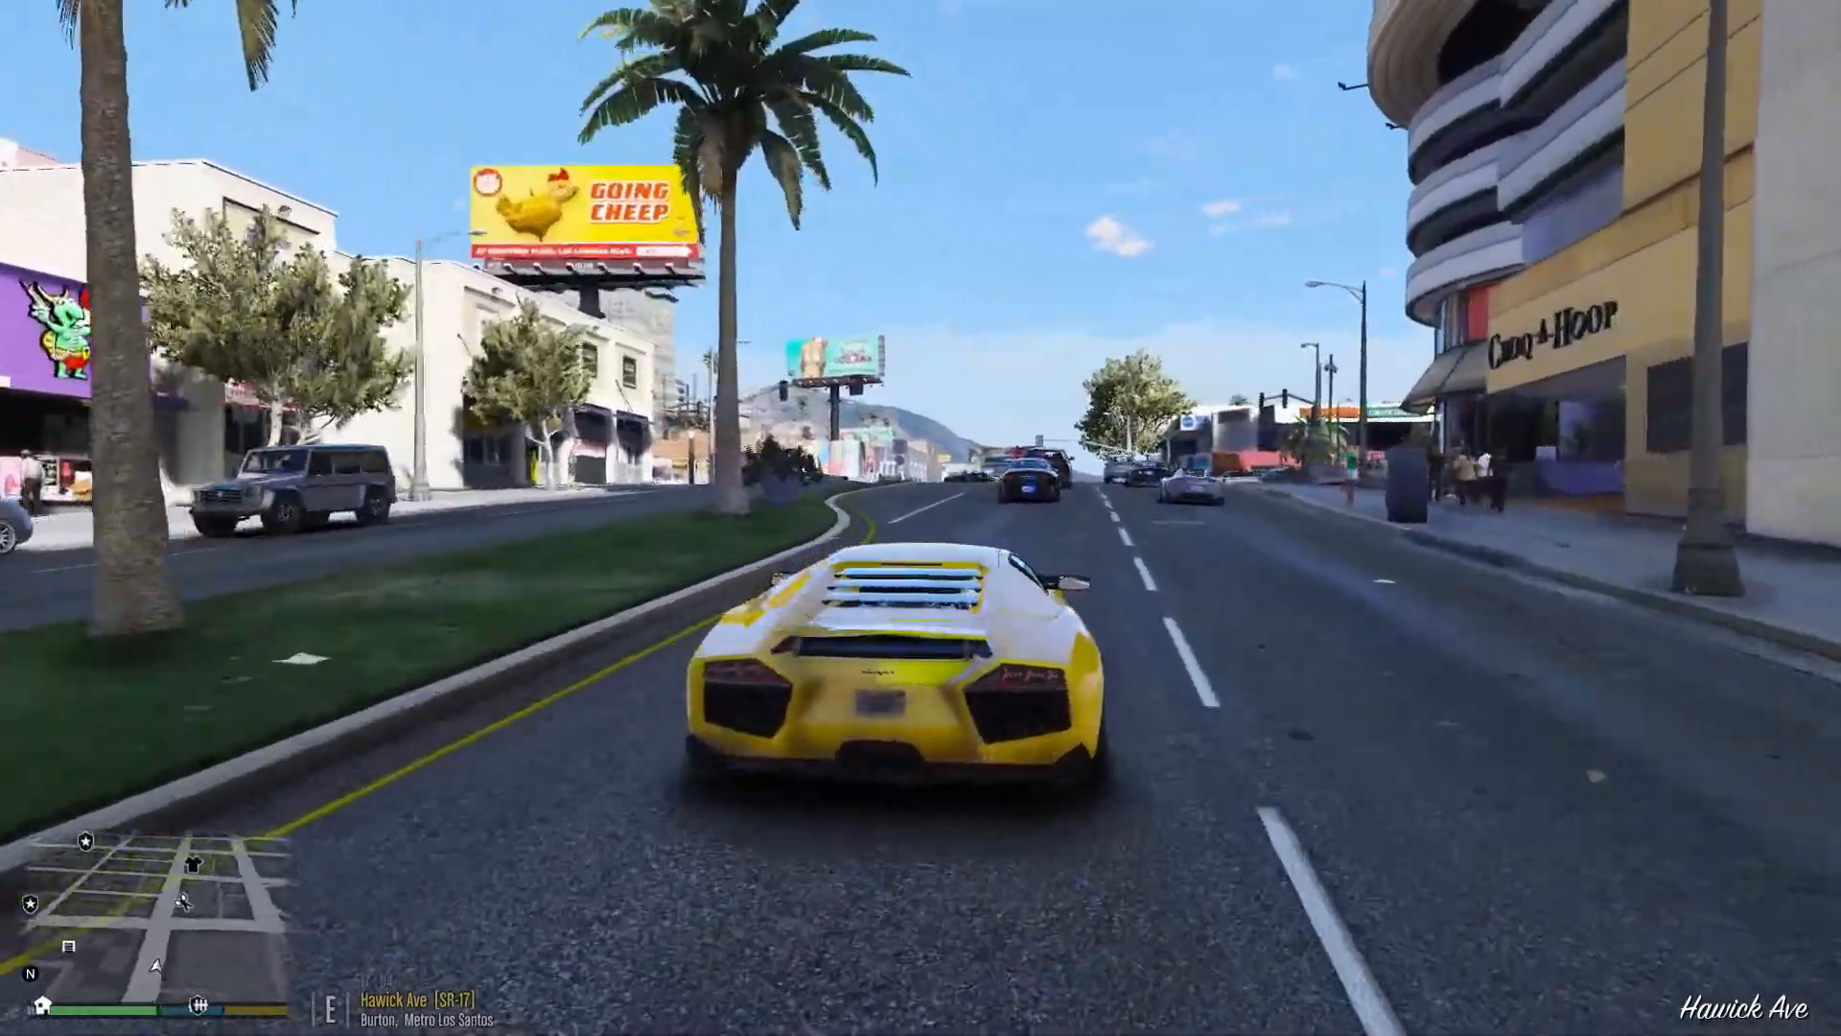
pyautogui.press('w')
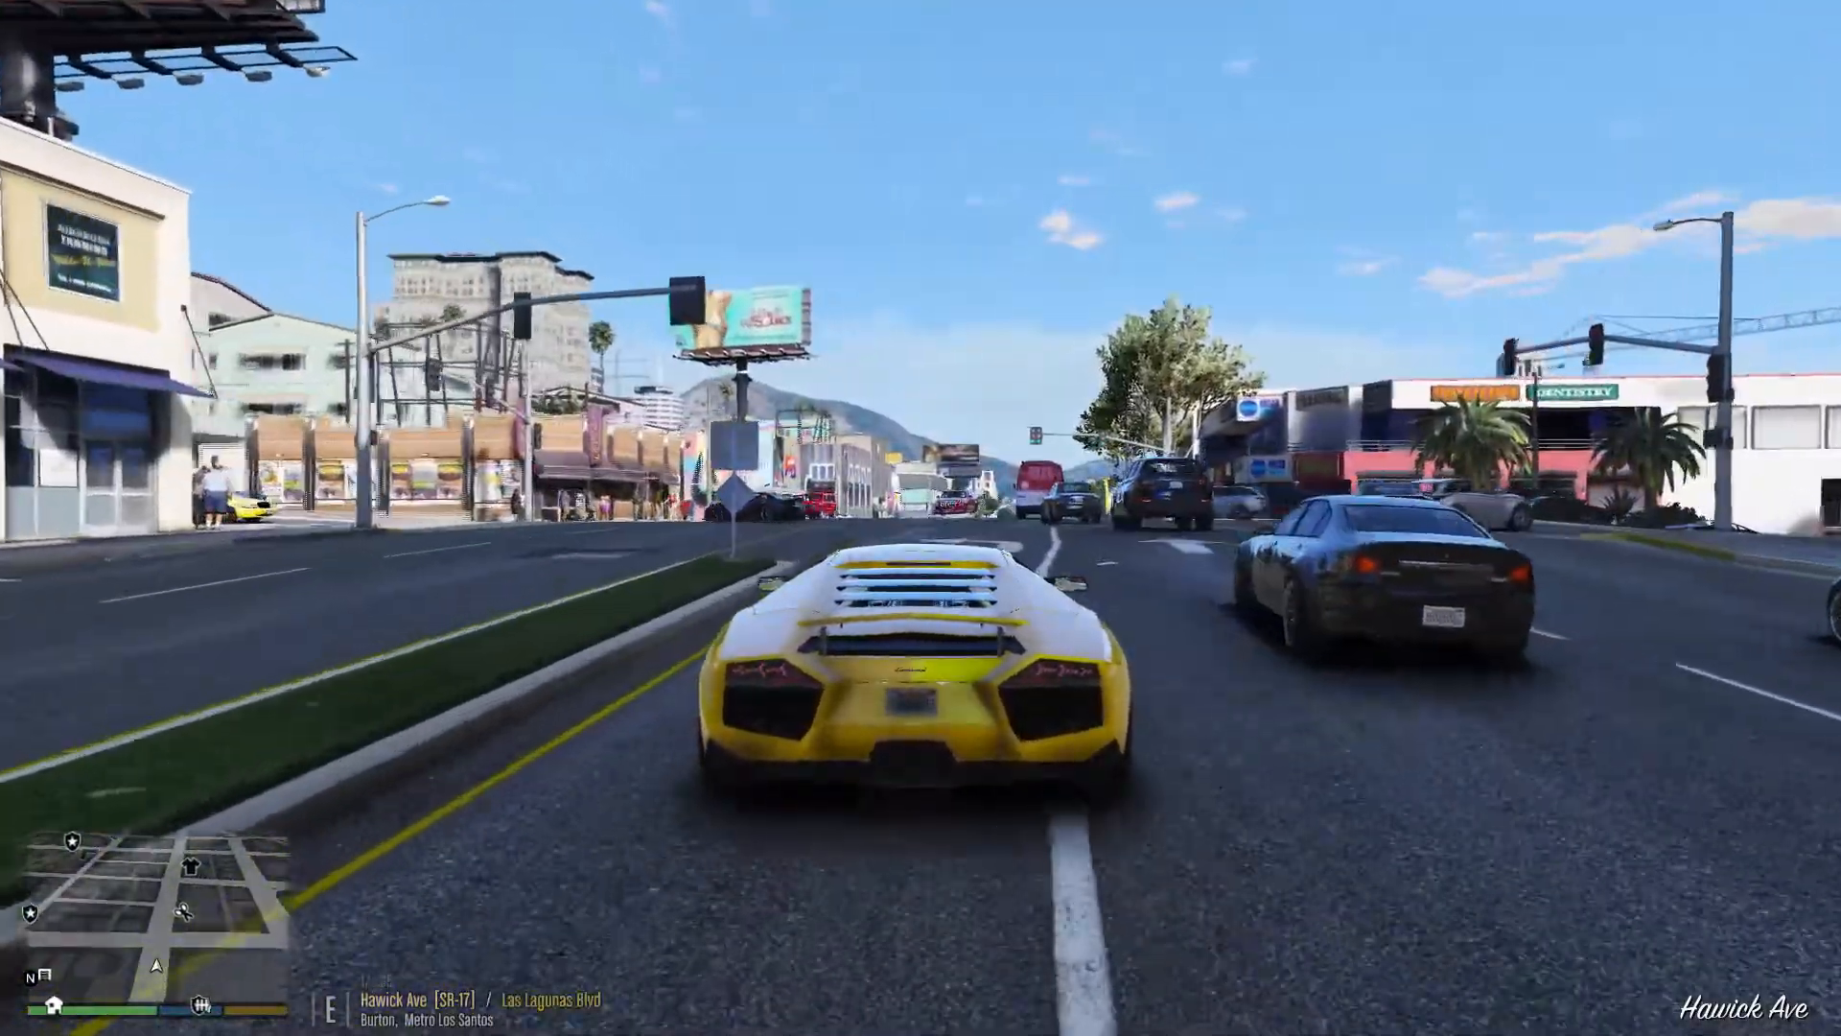
# Drive east along Hawick Ave to the Las Lagunas Blvd intersection and pull up in front of the red Escalade to view it
pyautogui.press('w')
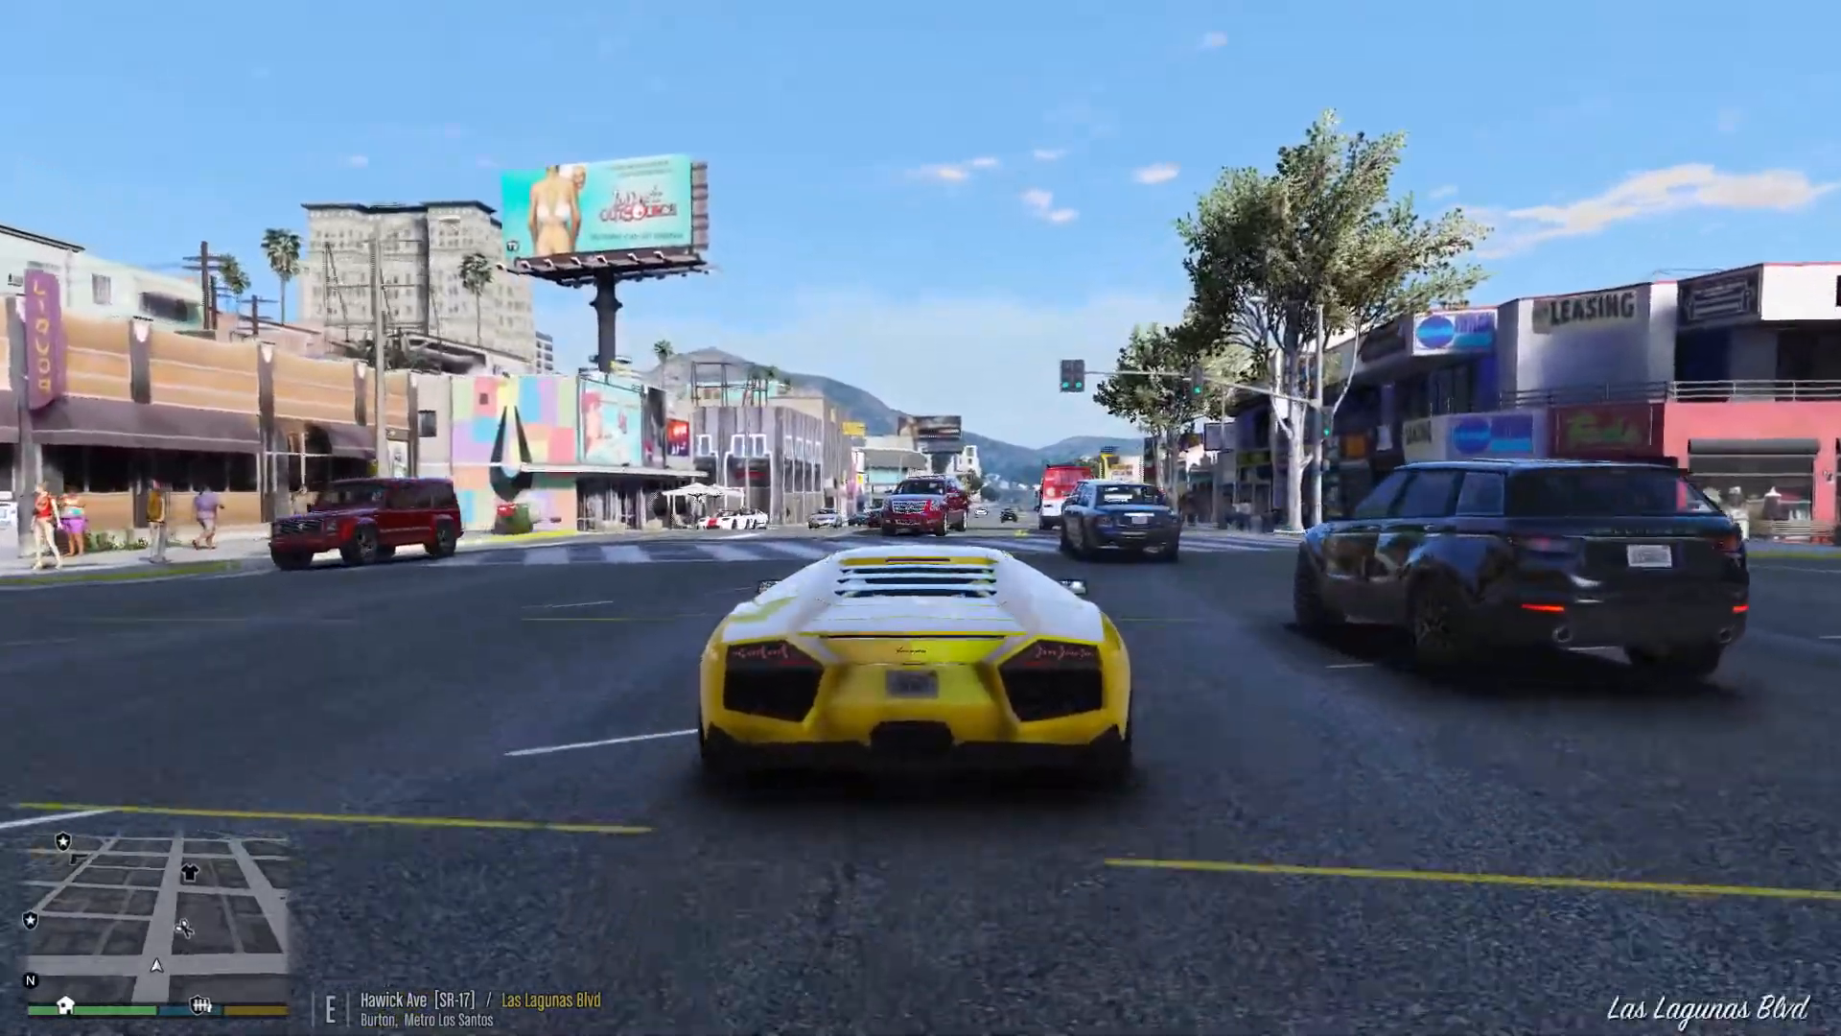
pyautogui.press('w')
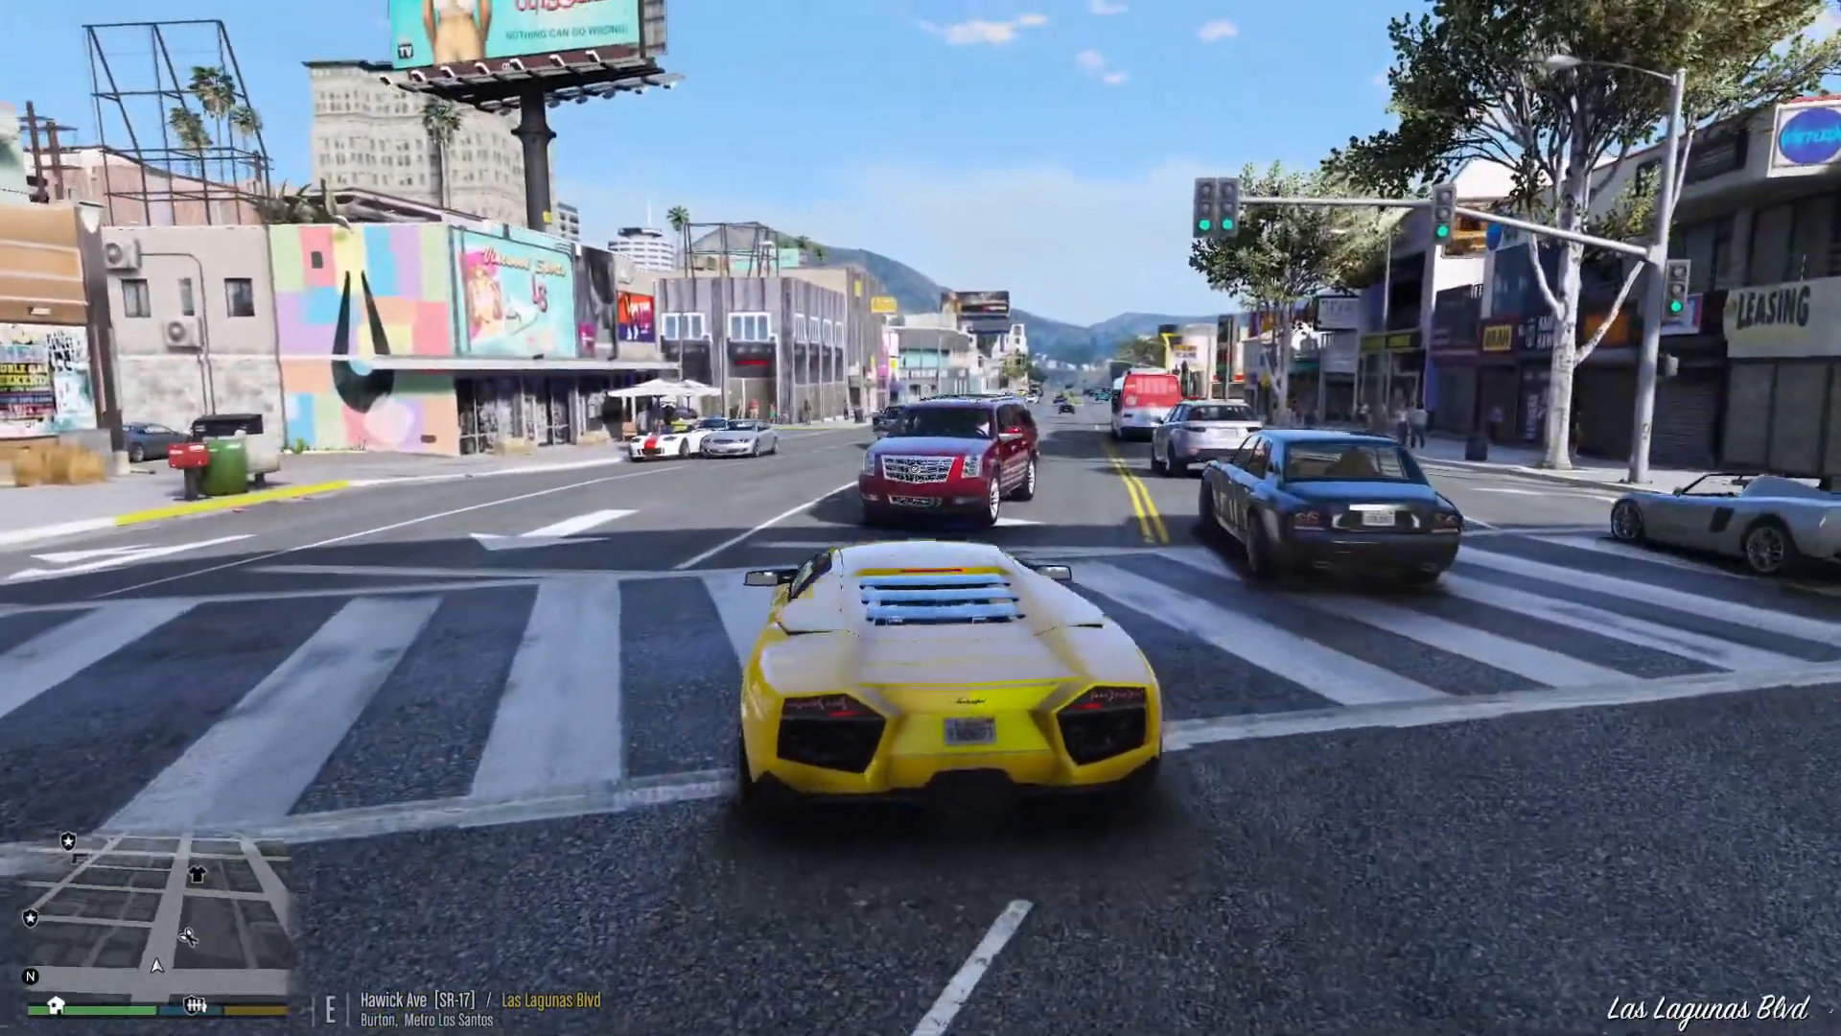
pyautogui.press('w')
pyautogui.press('a')
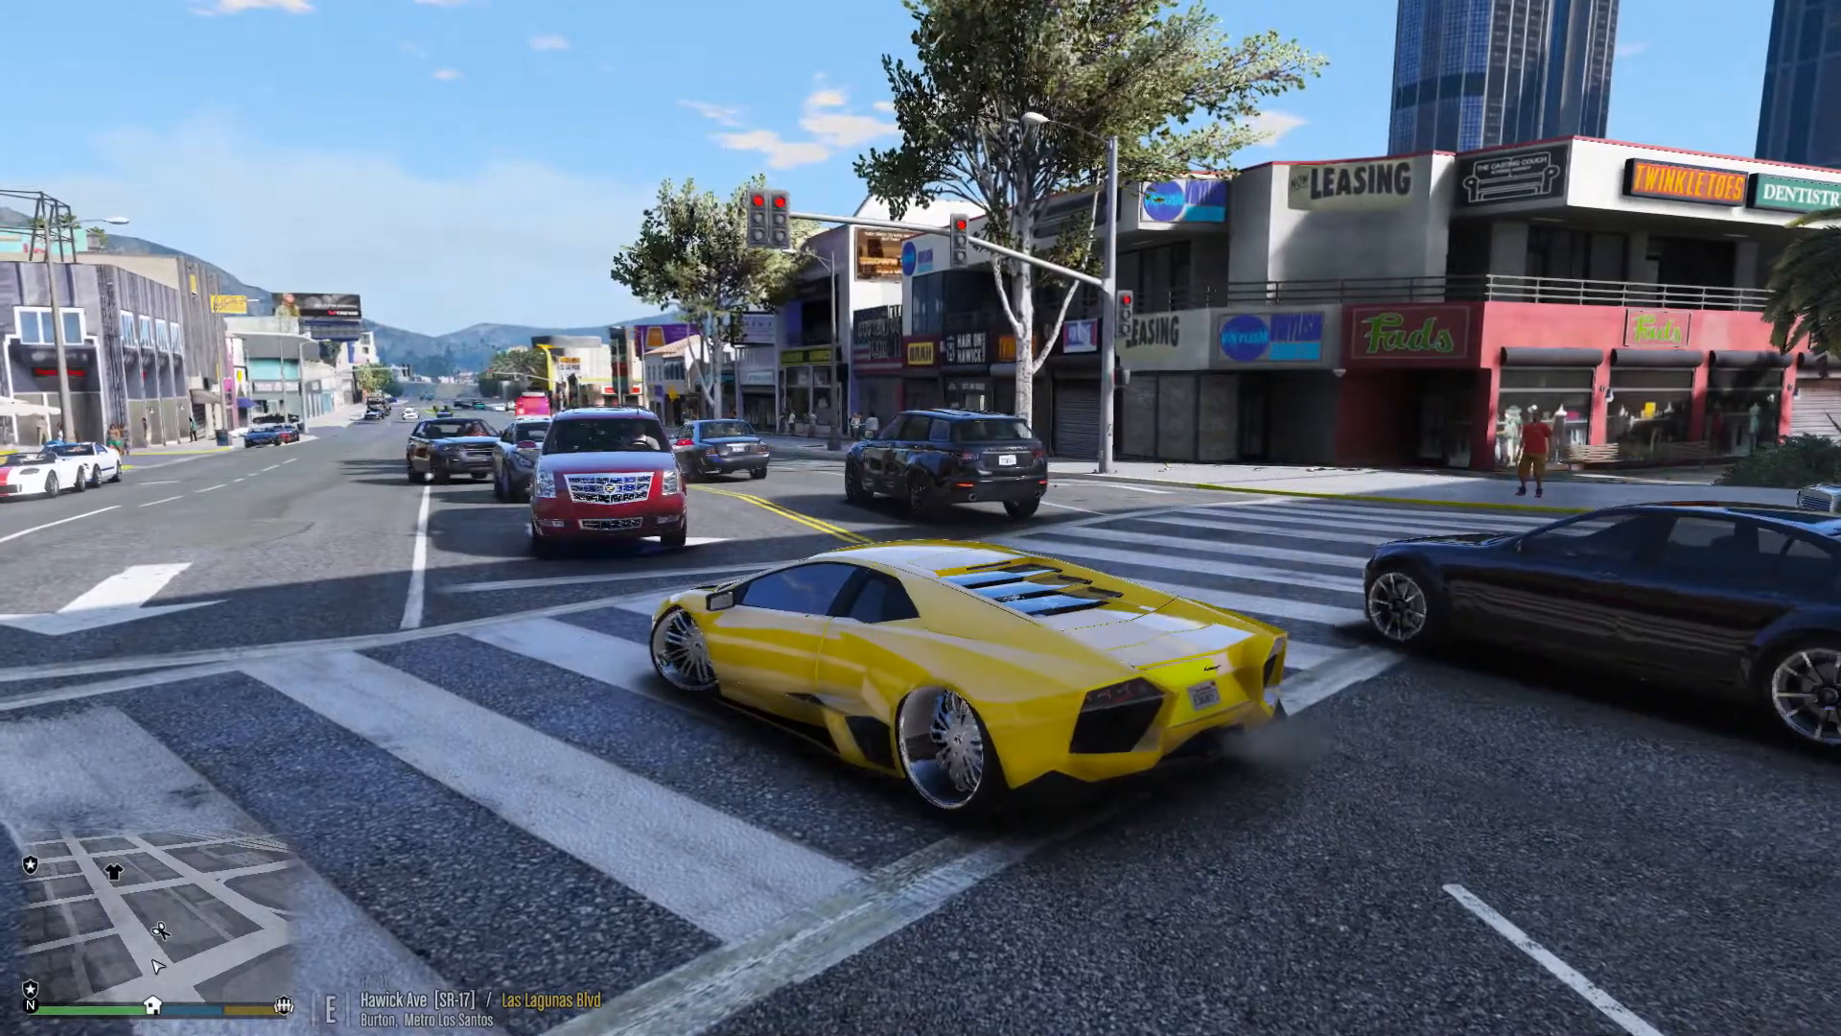
pyautogui.press('w')
pyautogui.press('a')
pyautogui.press('w')
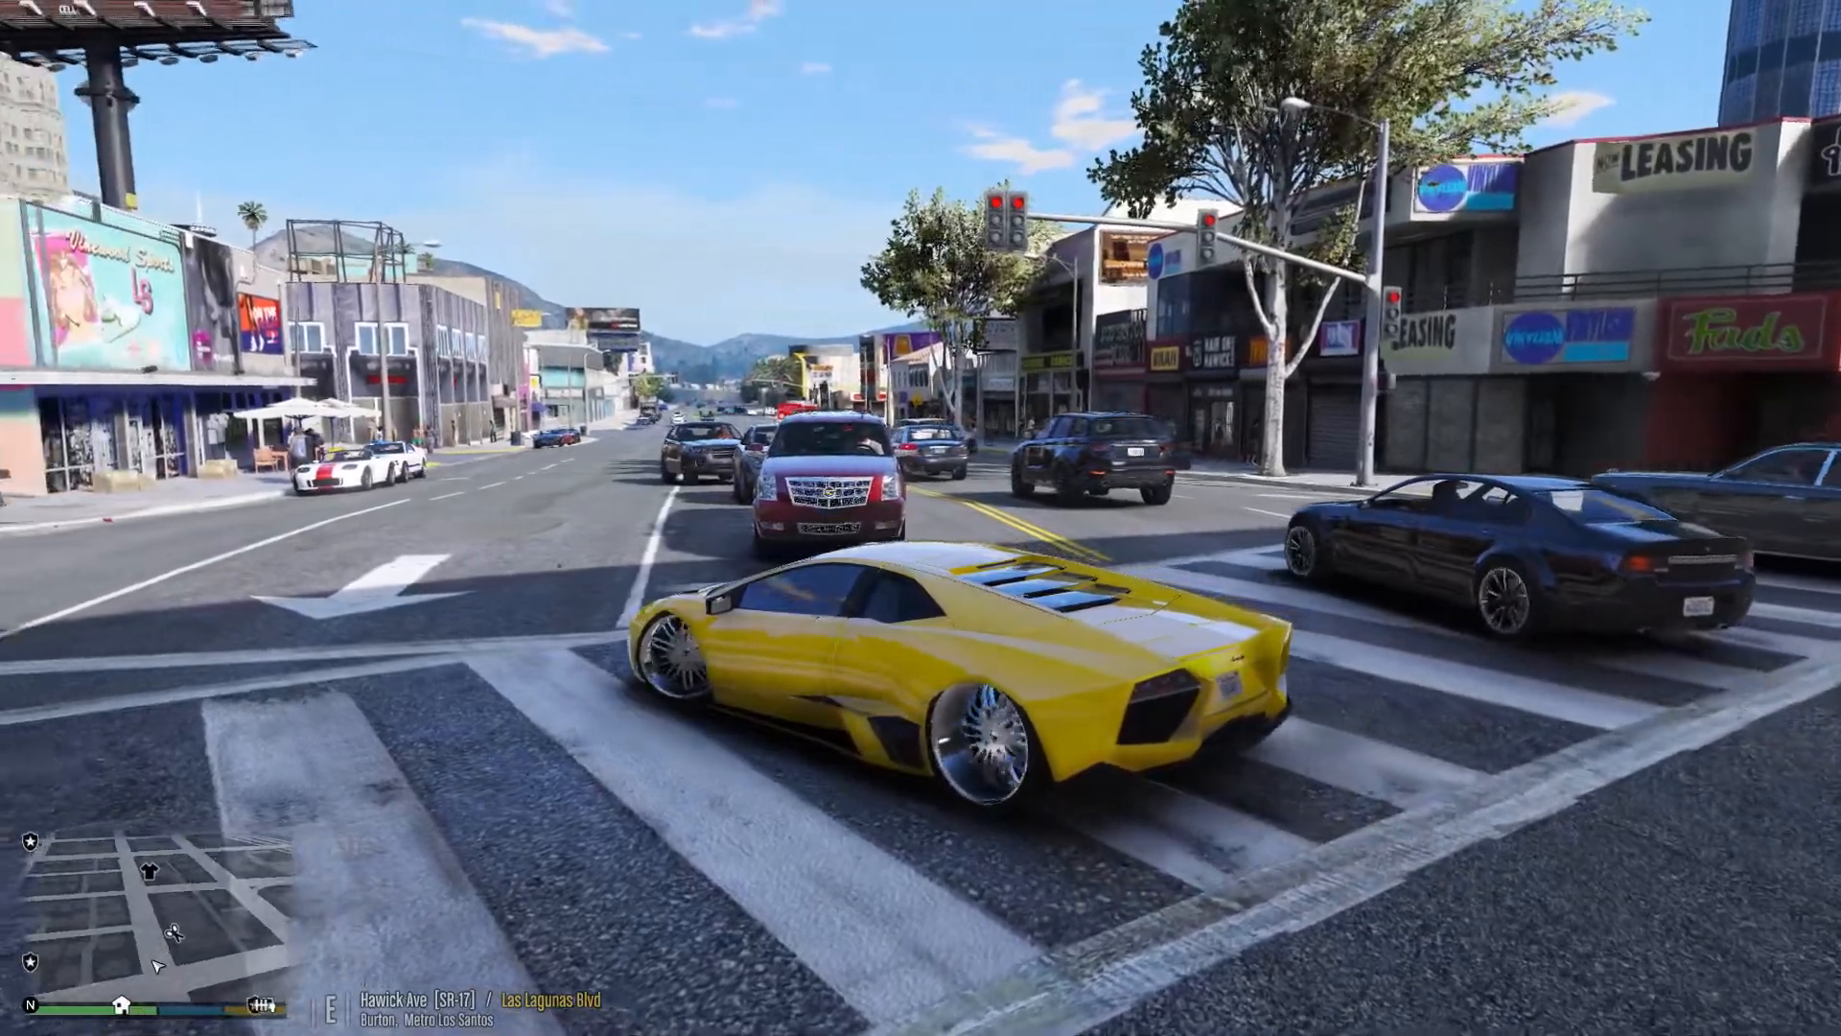
pyautogui.press('c')
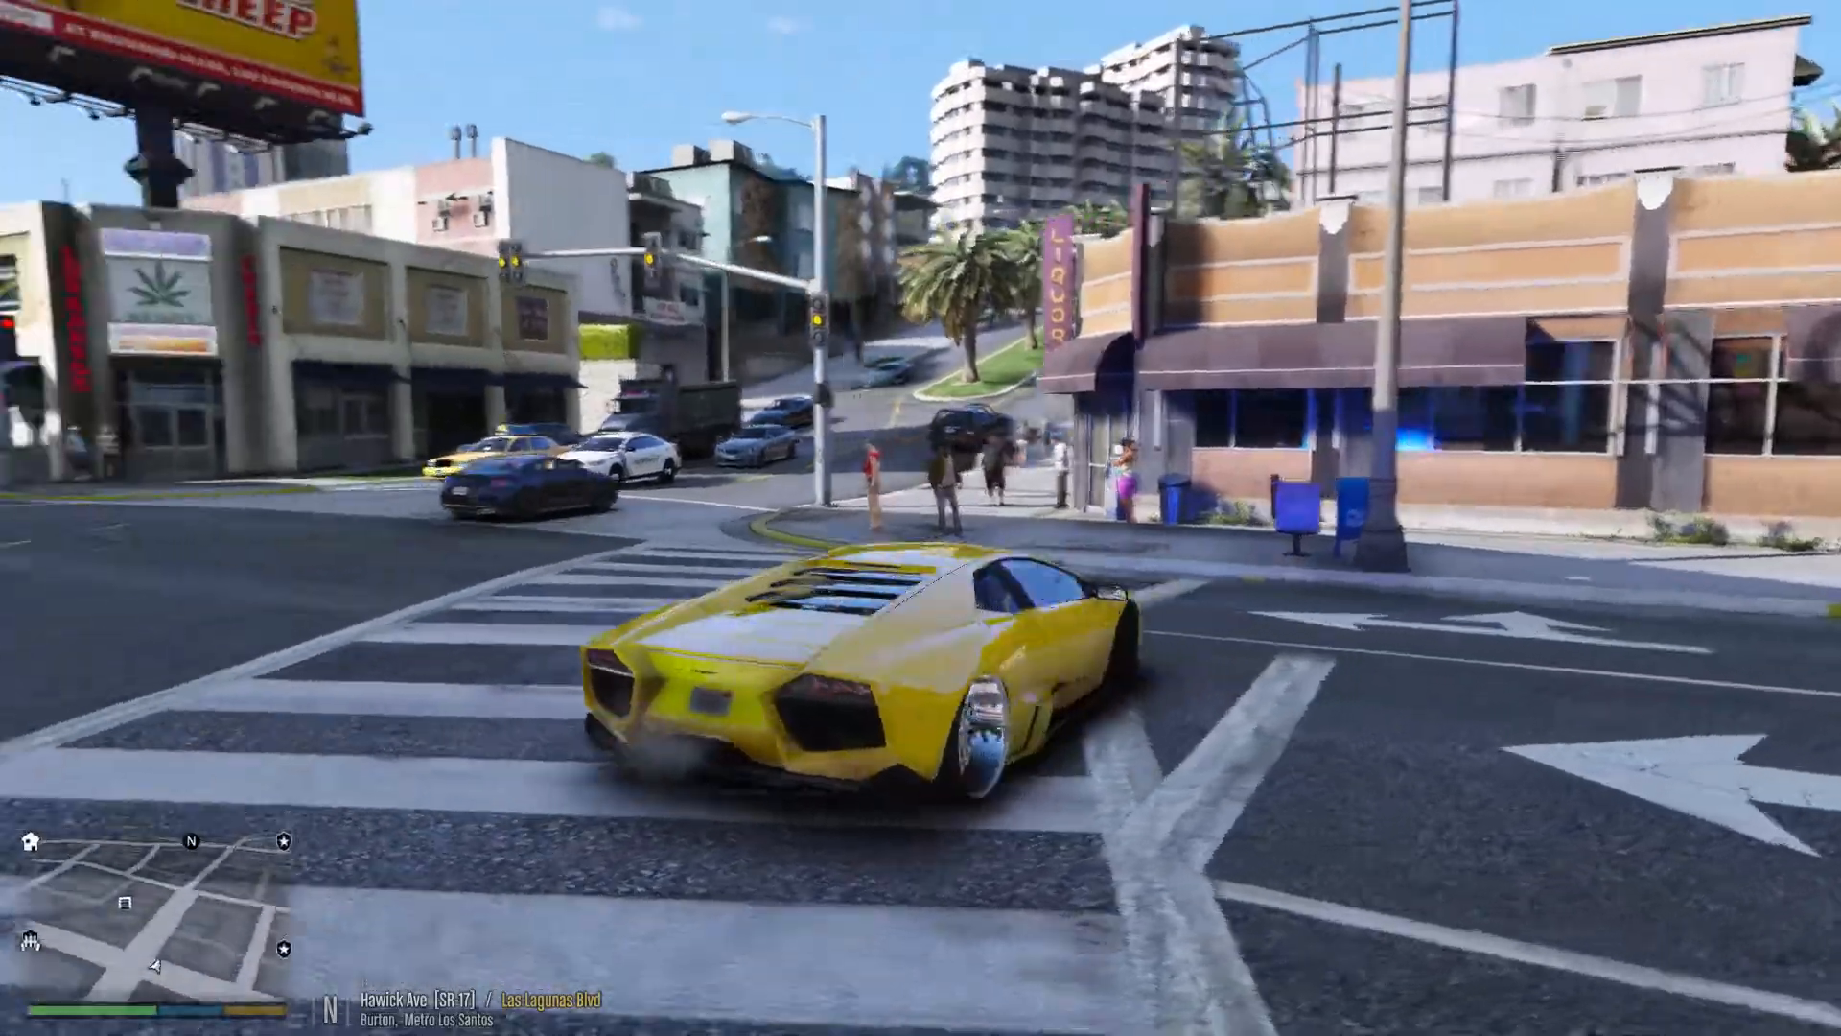
# Turn the yellow sports car around to the left at the Las Lagunas Blvd intersection and drive west along Hawick Ave
pyautogui.press('w')
pyautogui.press('a')
pyautogui.press('w')
pyautogui.press('a')
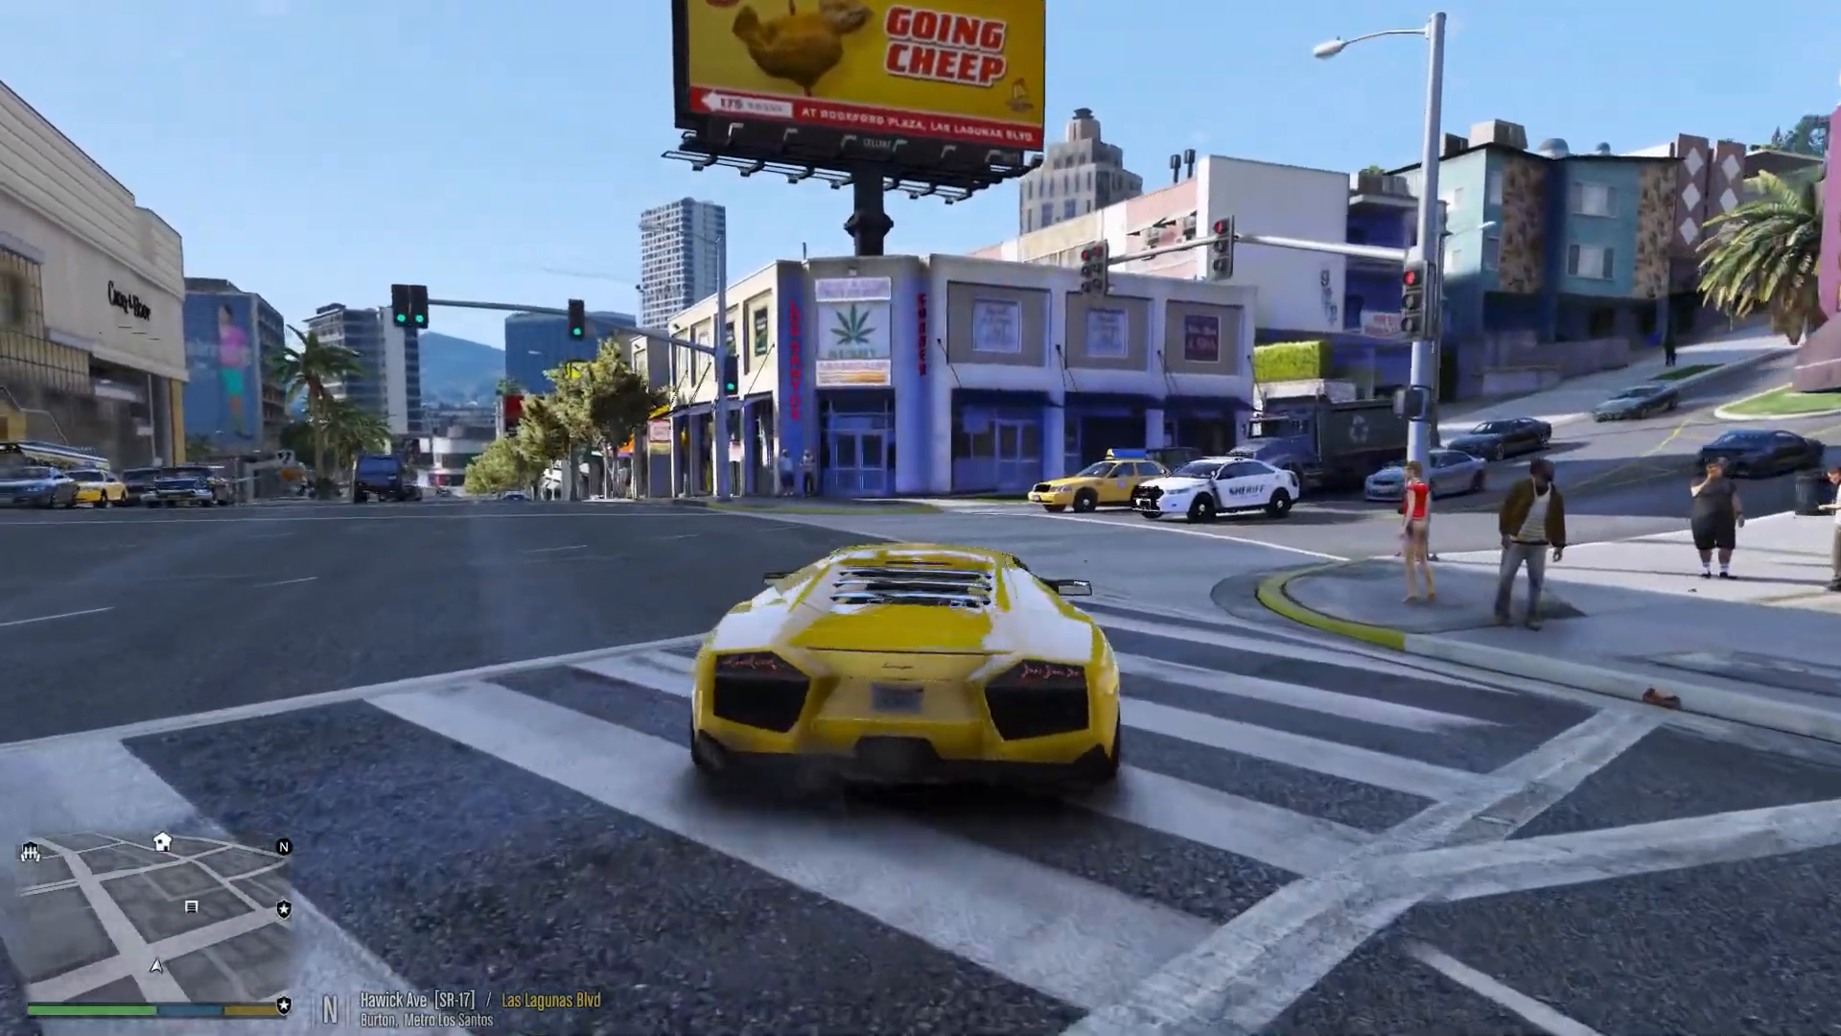
pyautogui.press('w')
pyautogui.press('a')
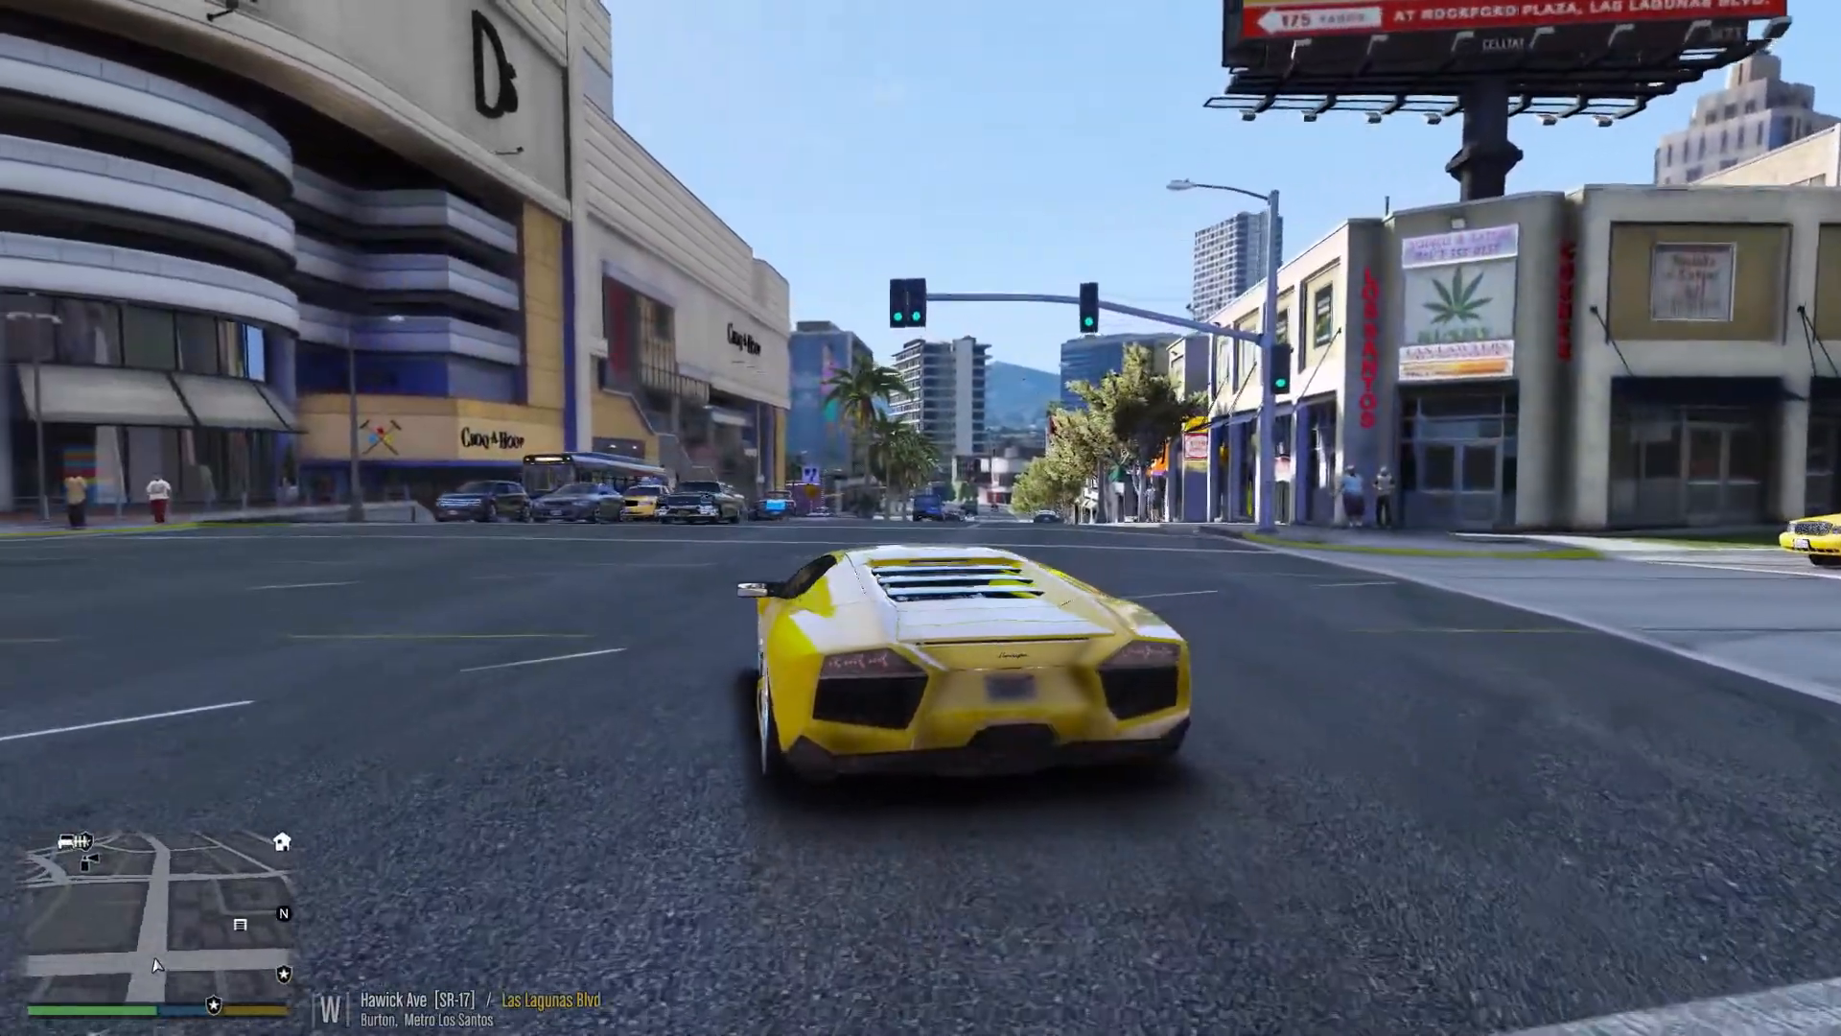
pyautogui.press('w')
pyautogui.press('d')
pyautogui.press('w')
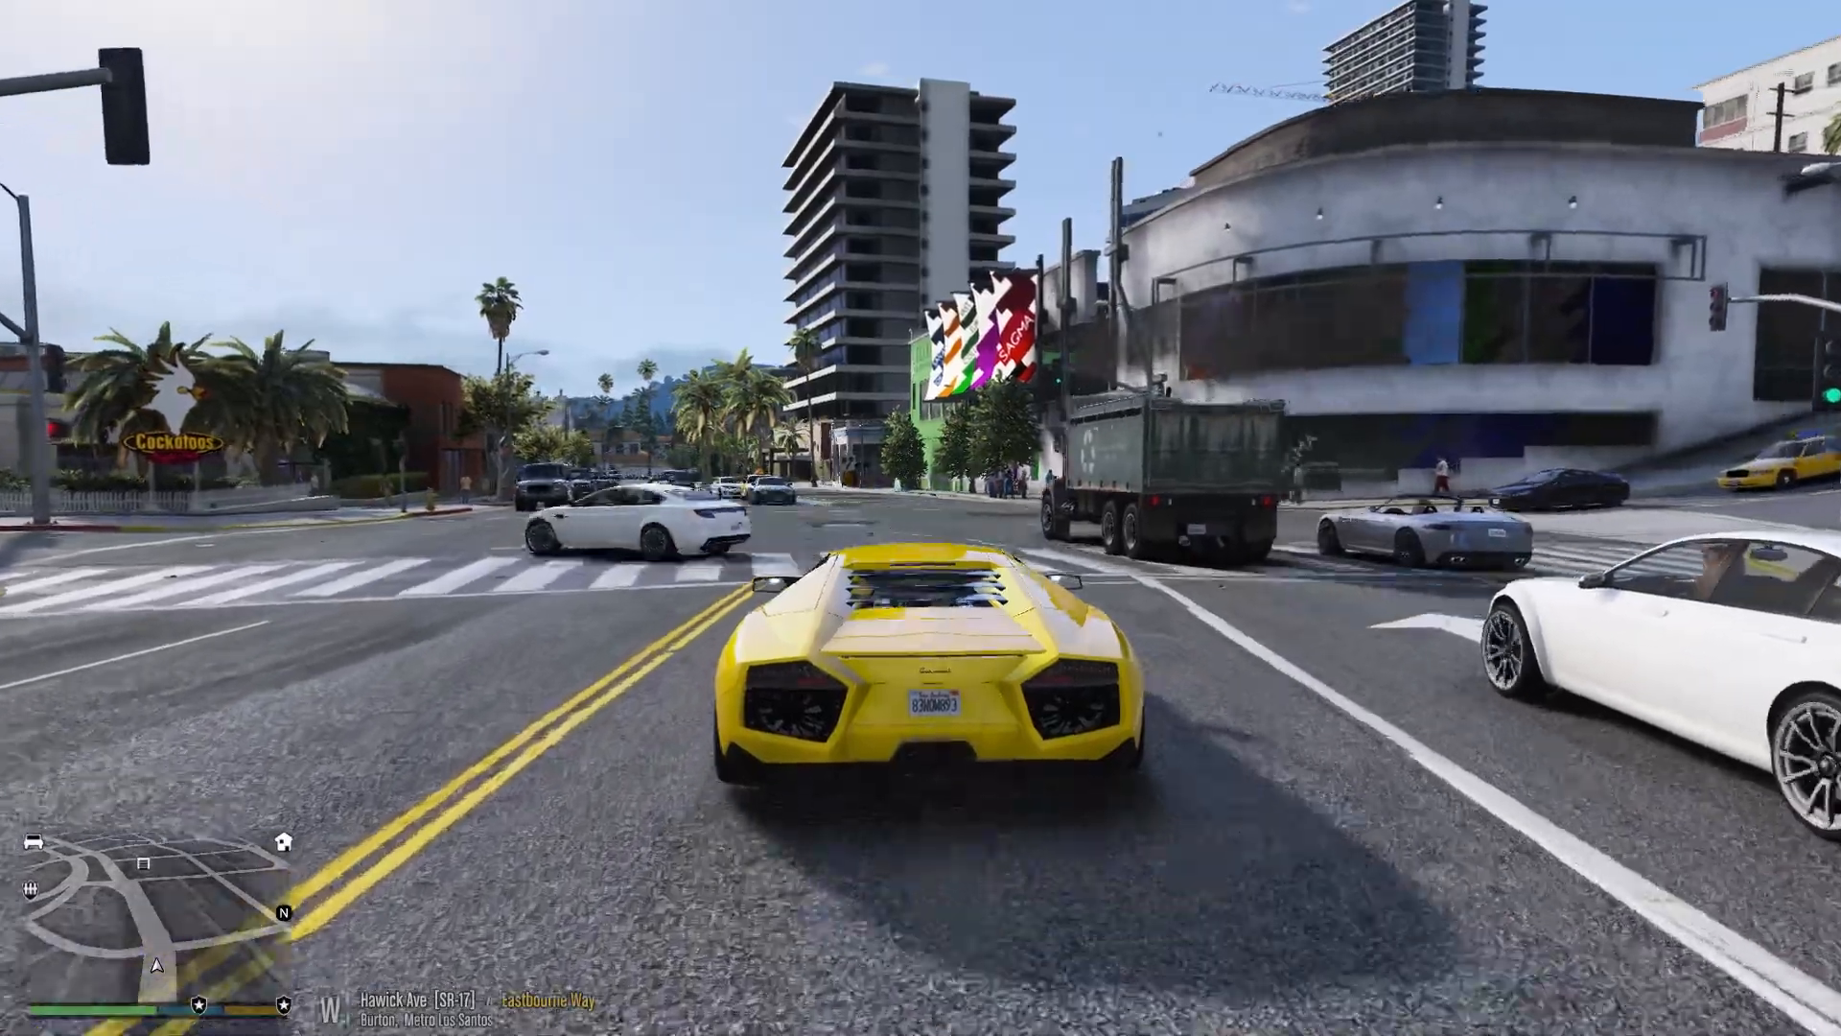
# Turn left onto Eastbourne Way and follow the road toward the Abe Milton Pkwy intersection
pyautogui.press('a')
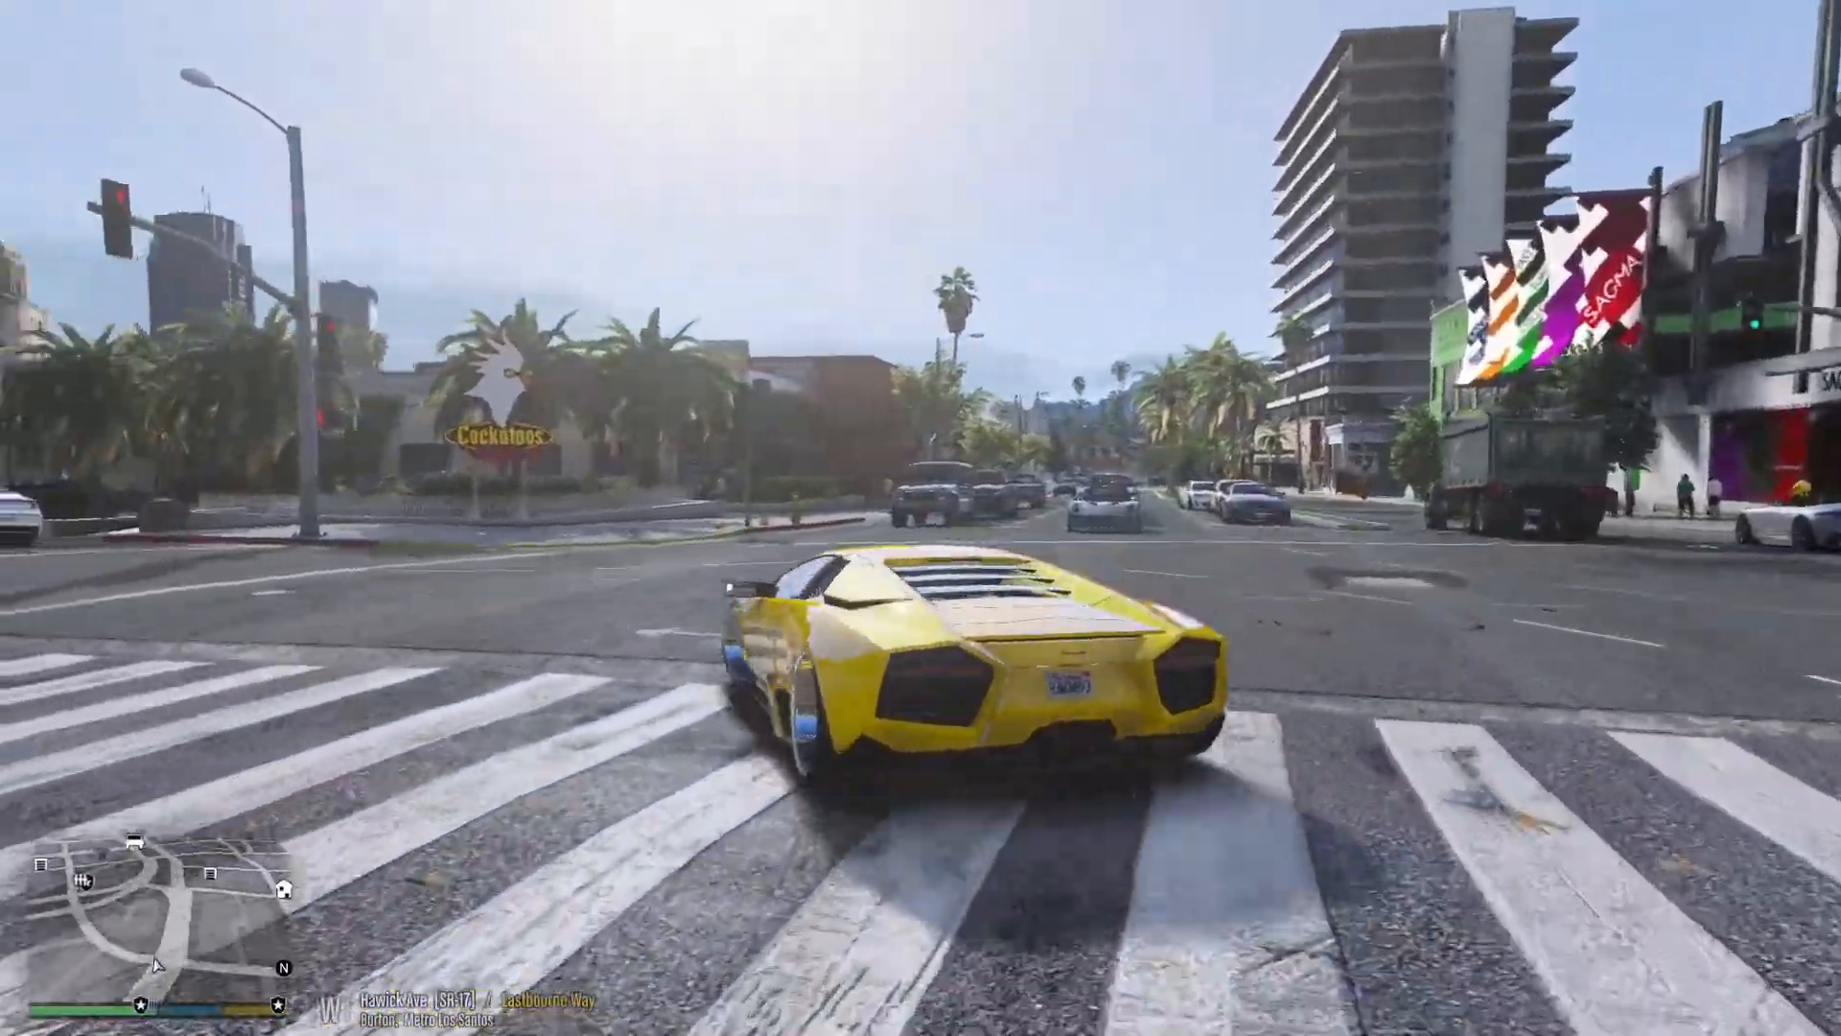
pyautogui.press('w')
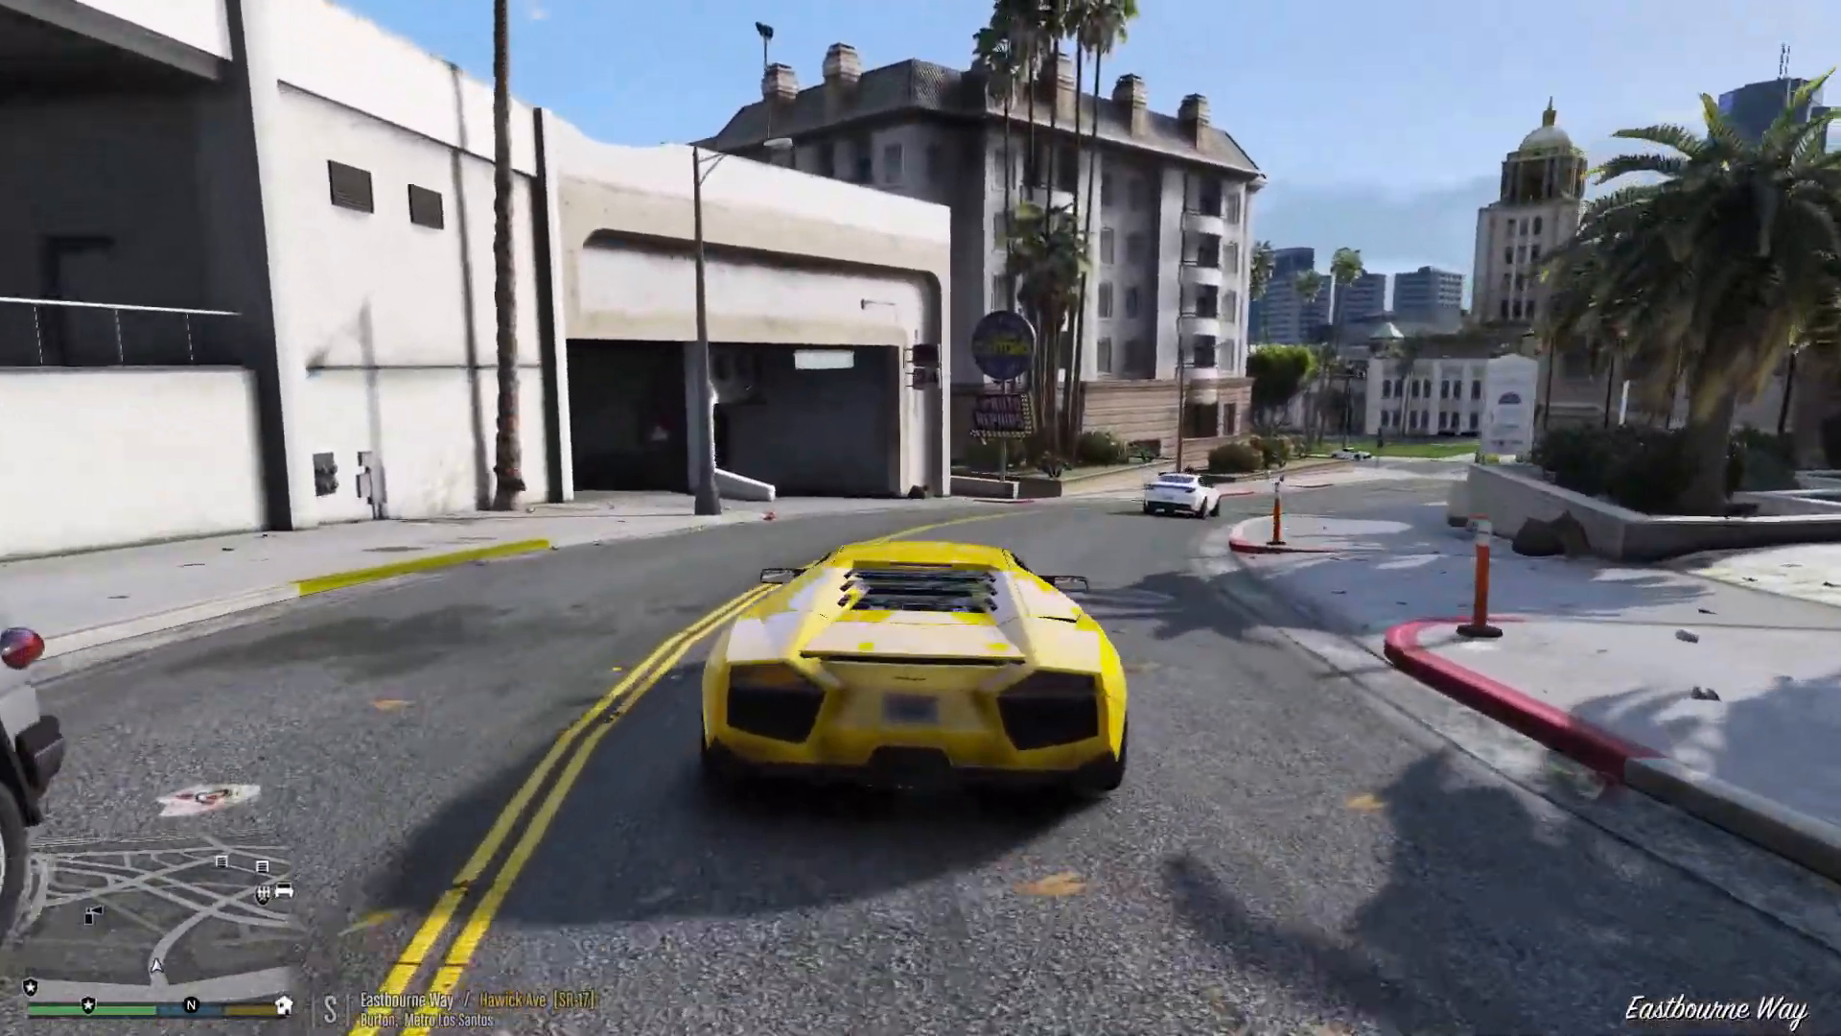
pyautogui.press('d')
pyautogui.press('w')
pyautogui.press('d')
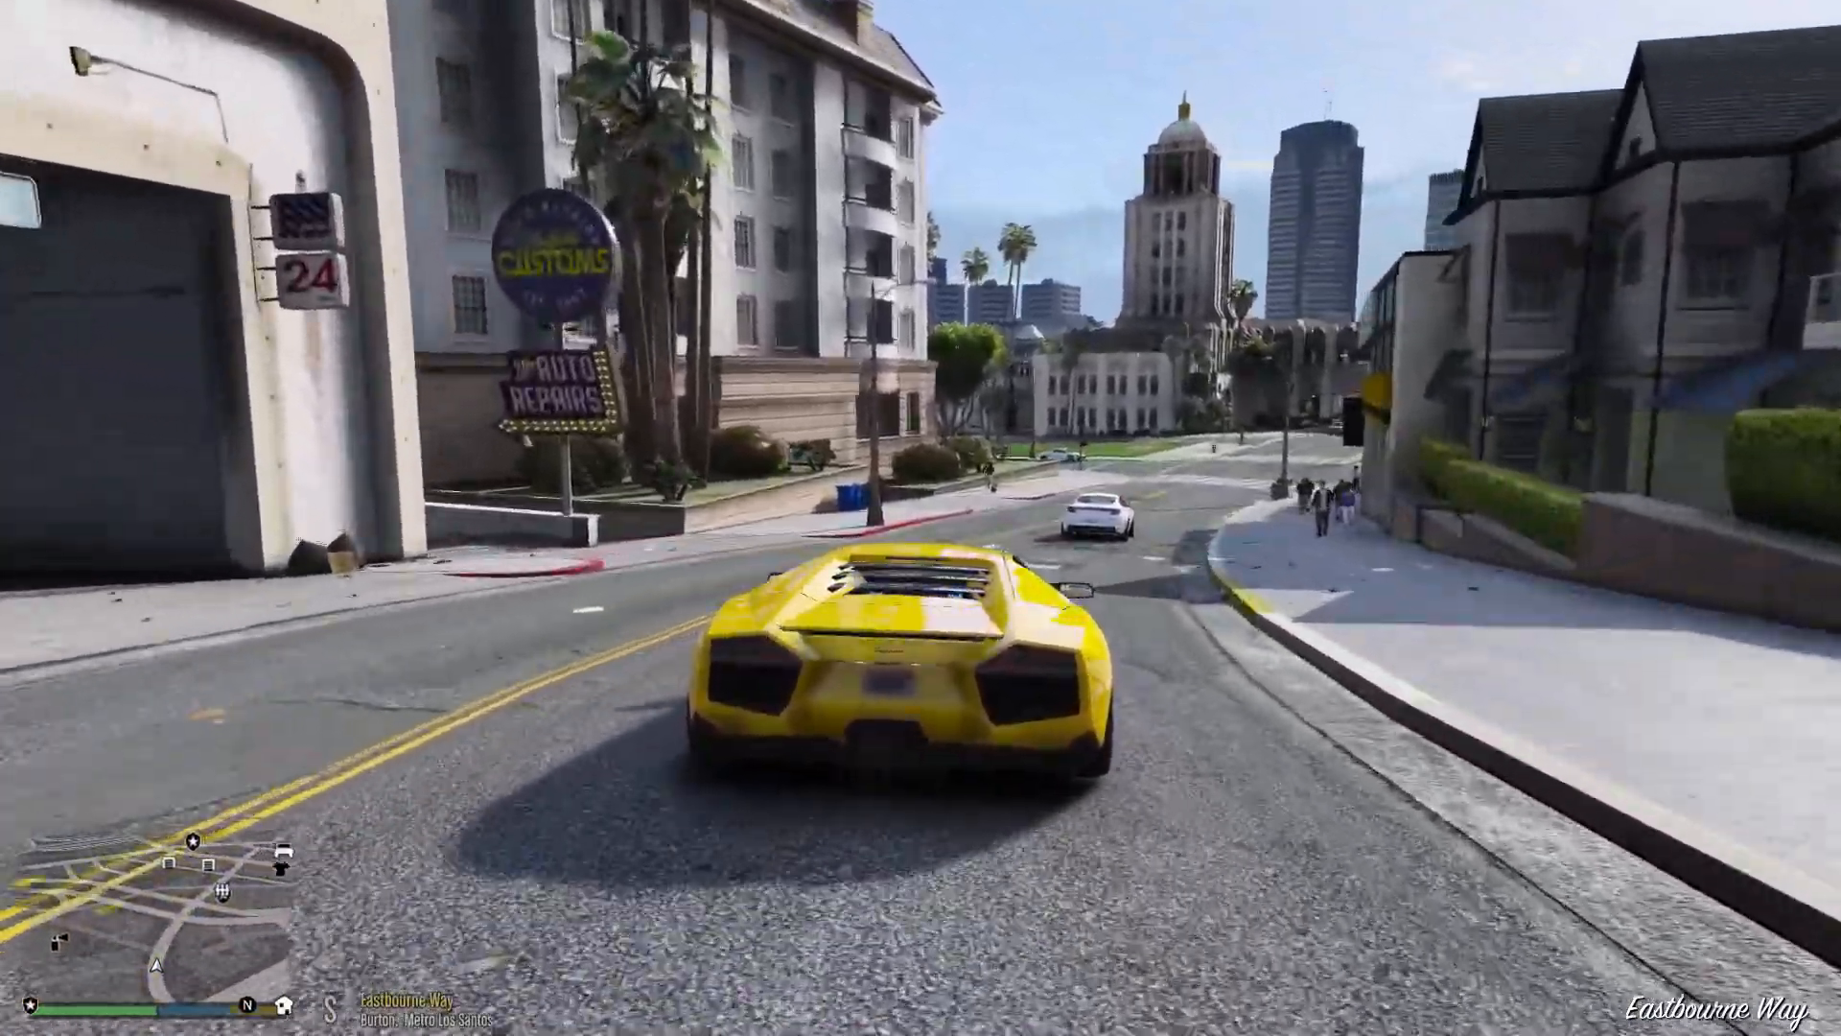
pyautogui.press('w')
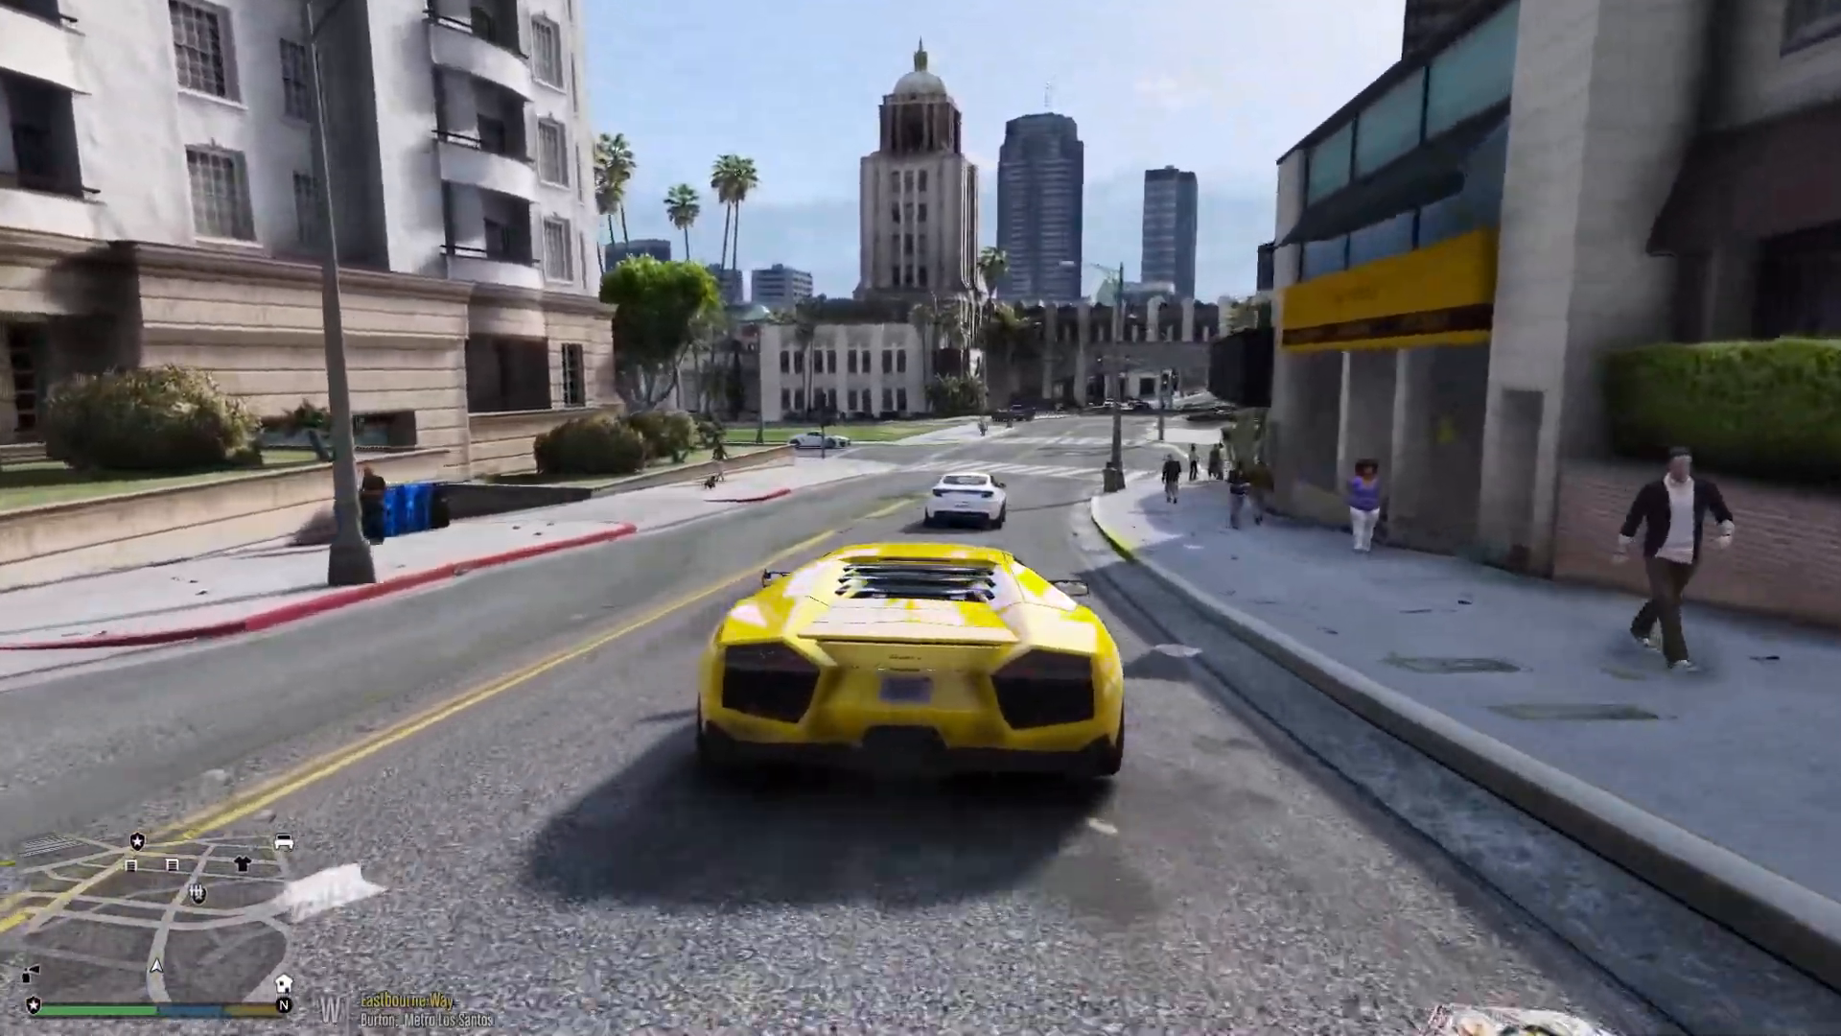
pyautogui.press('w')
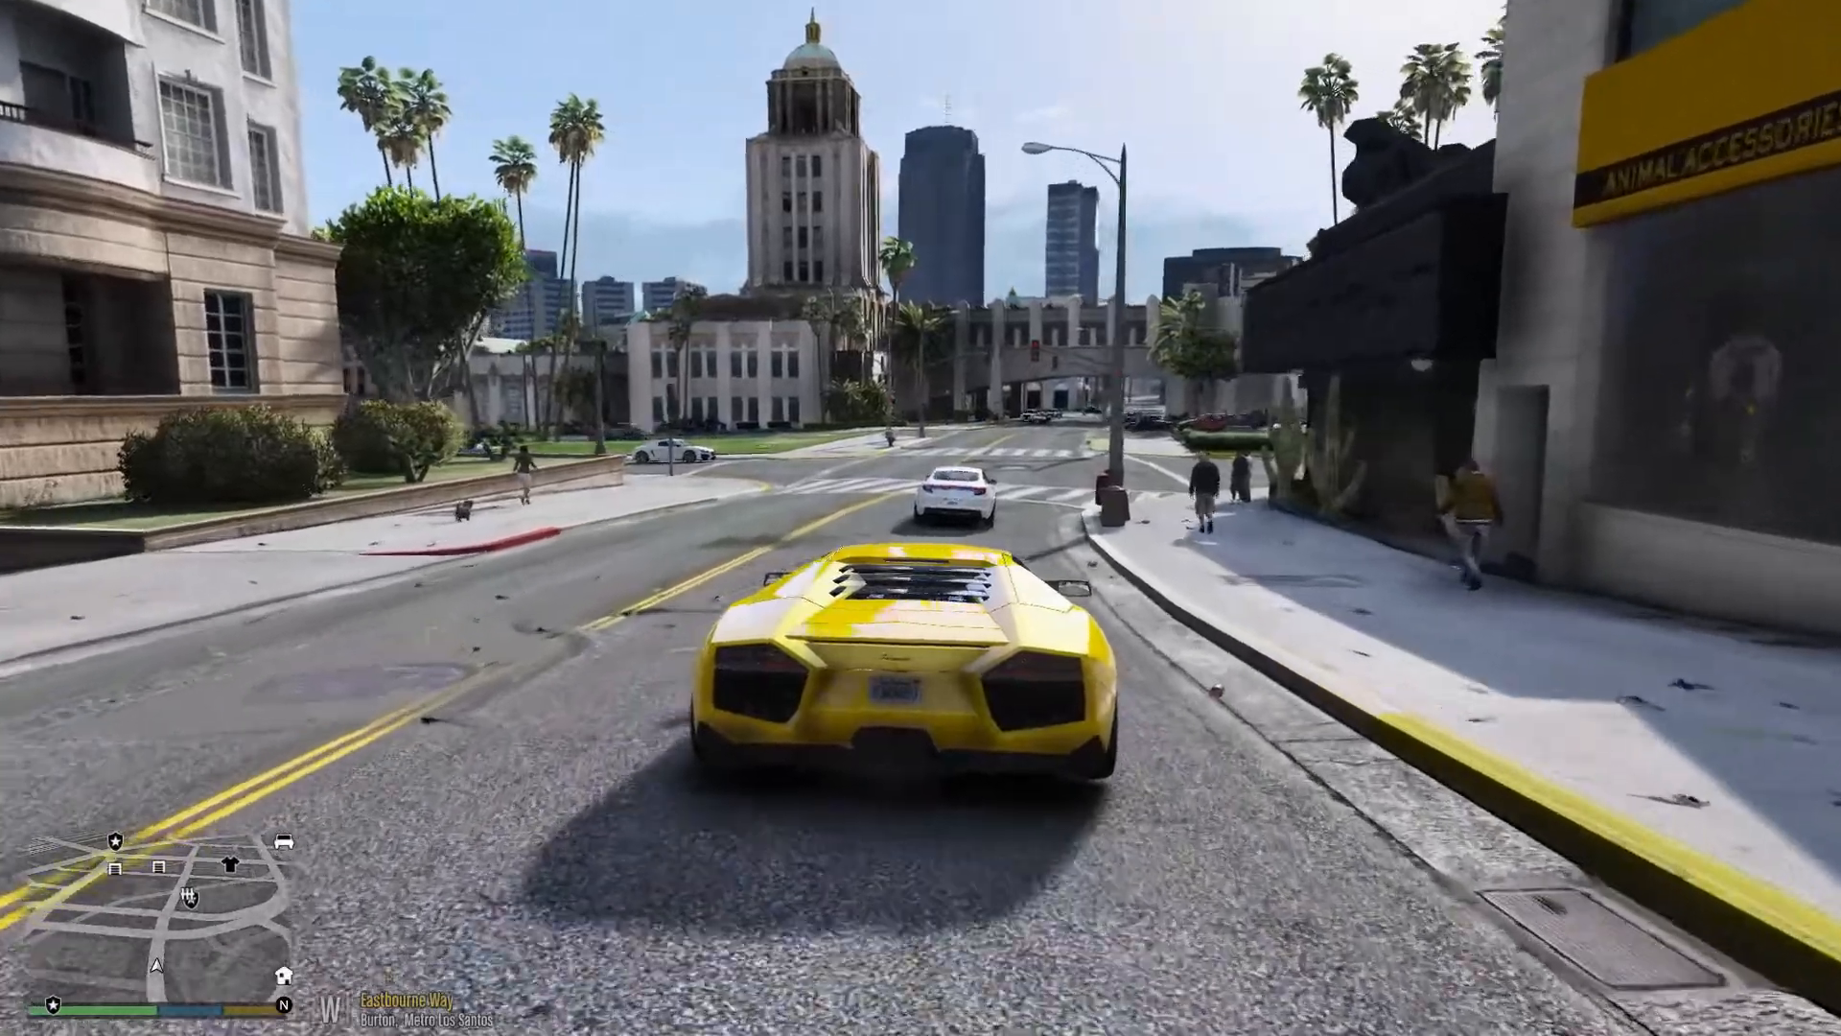
pyautogui.press('w')
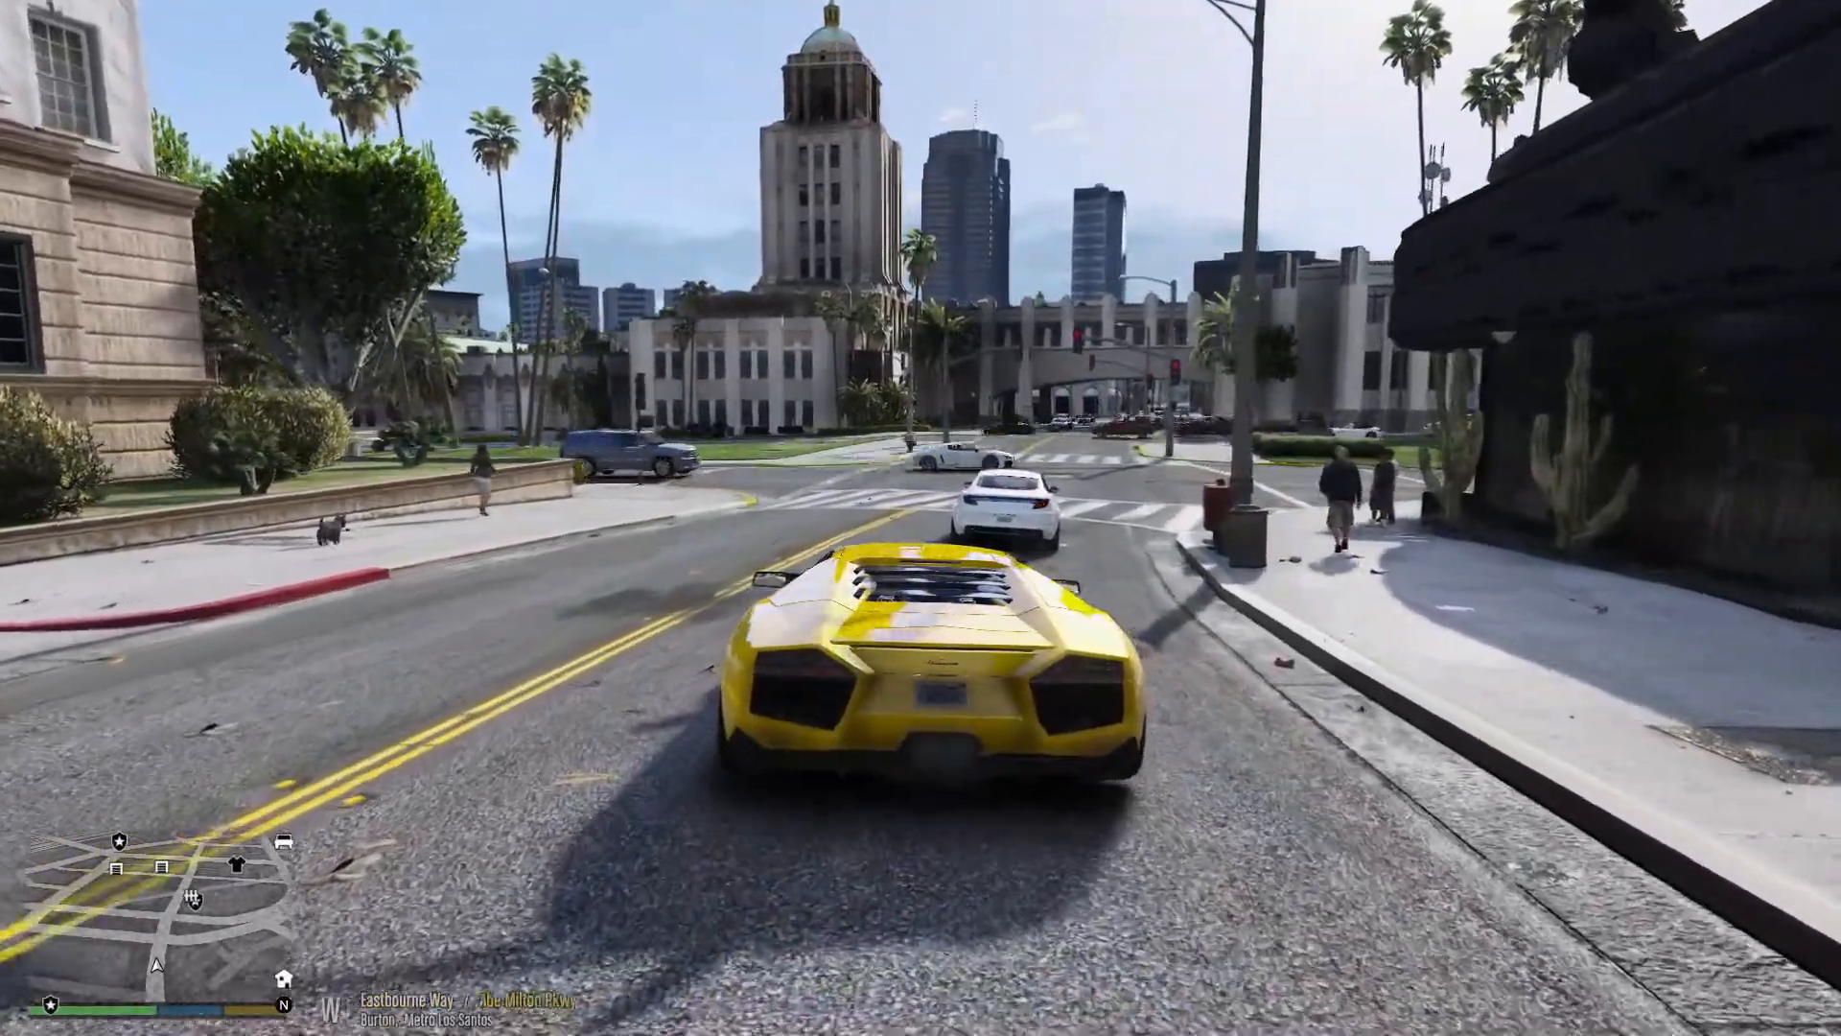
pyautogui.press('w')
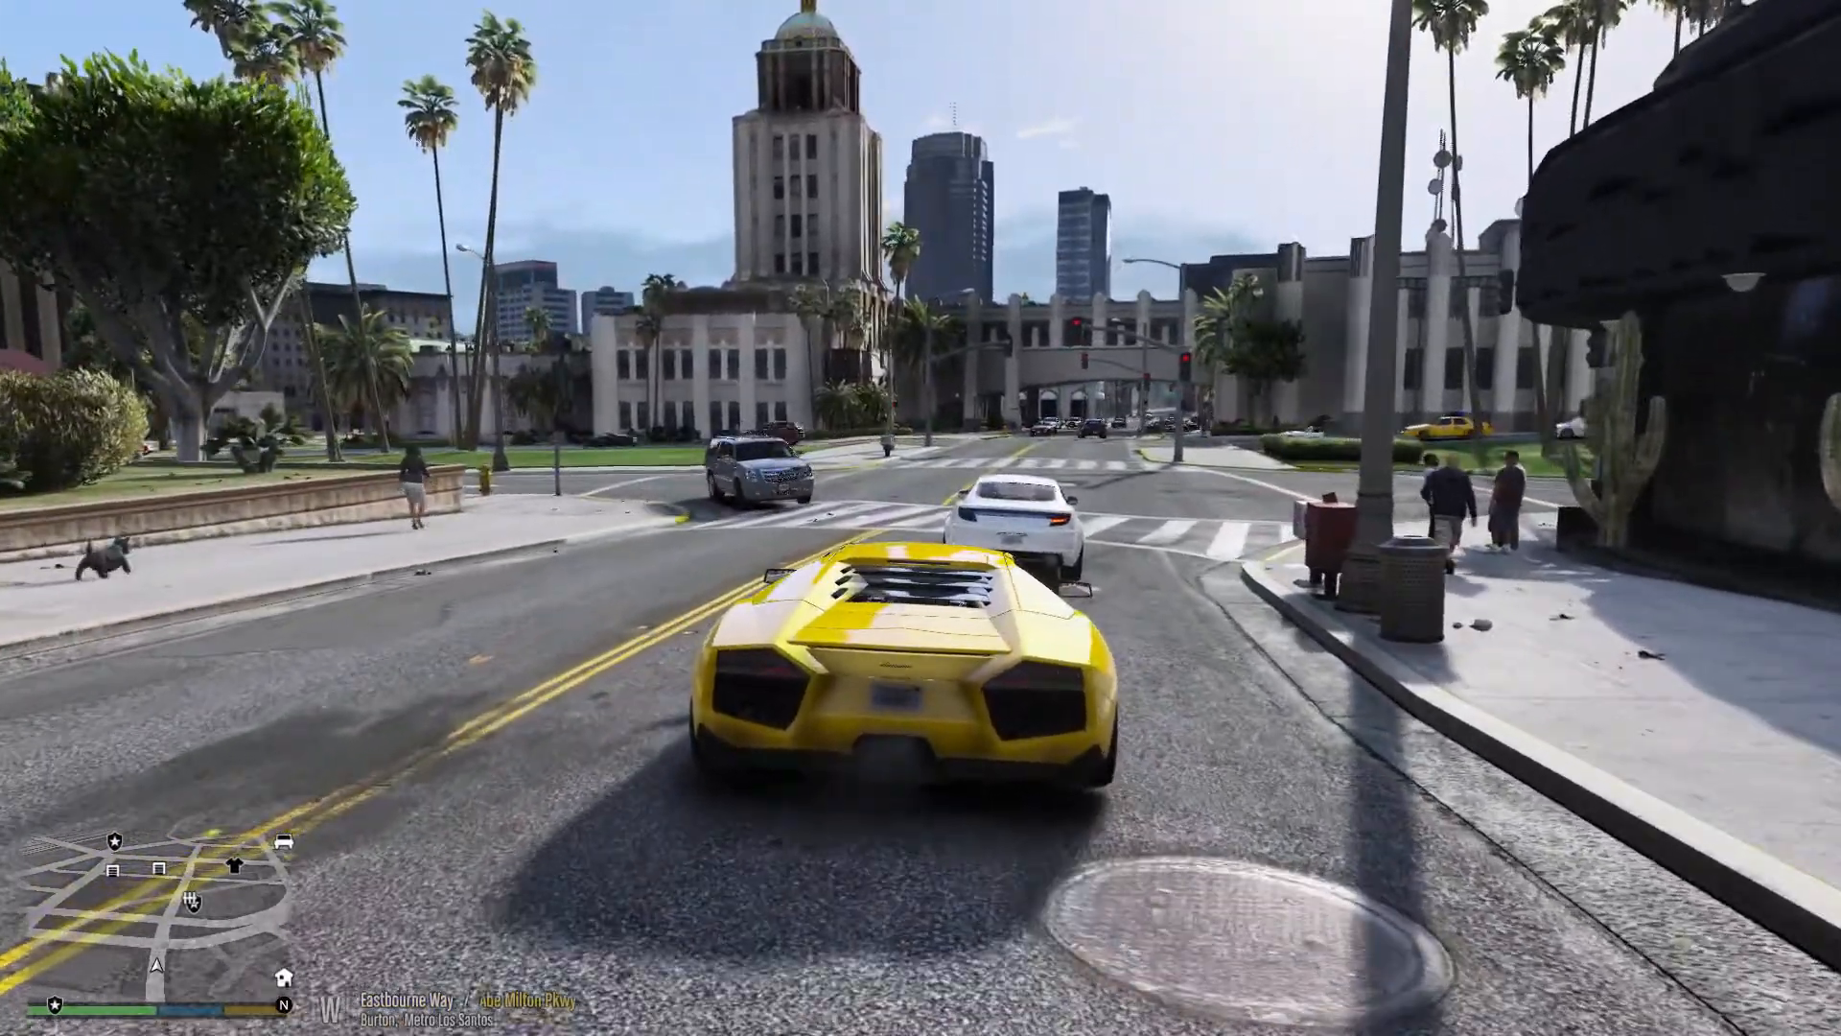